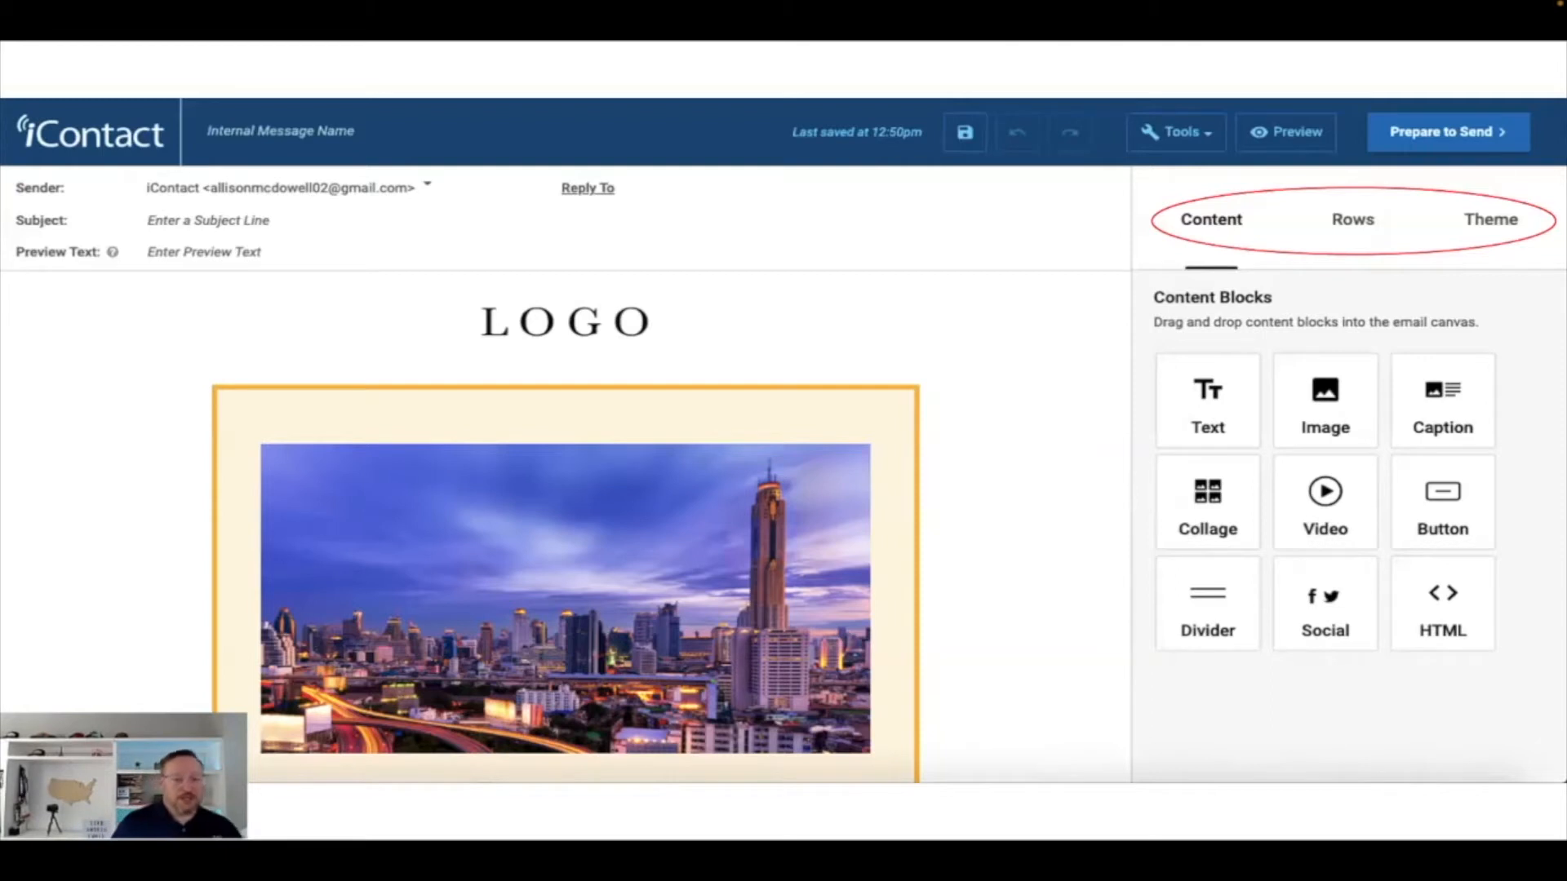
Step: Browse the predefined email themes in the theme list, comparing their fonts and colour palettes
key("Right")
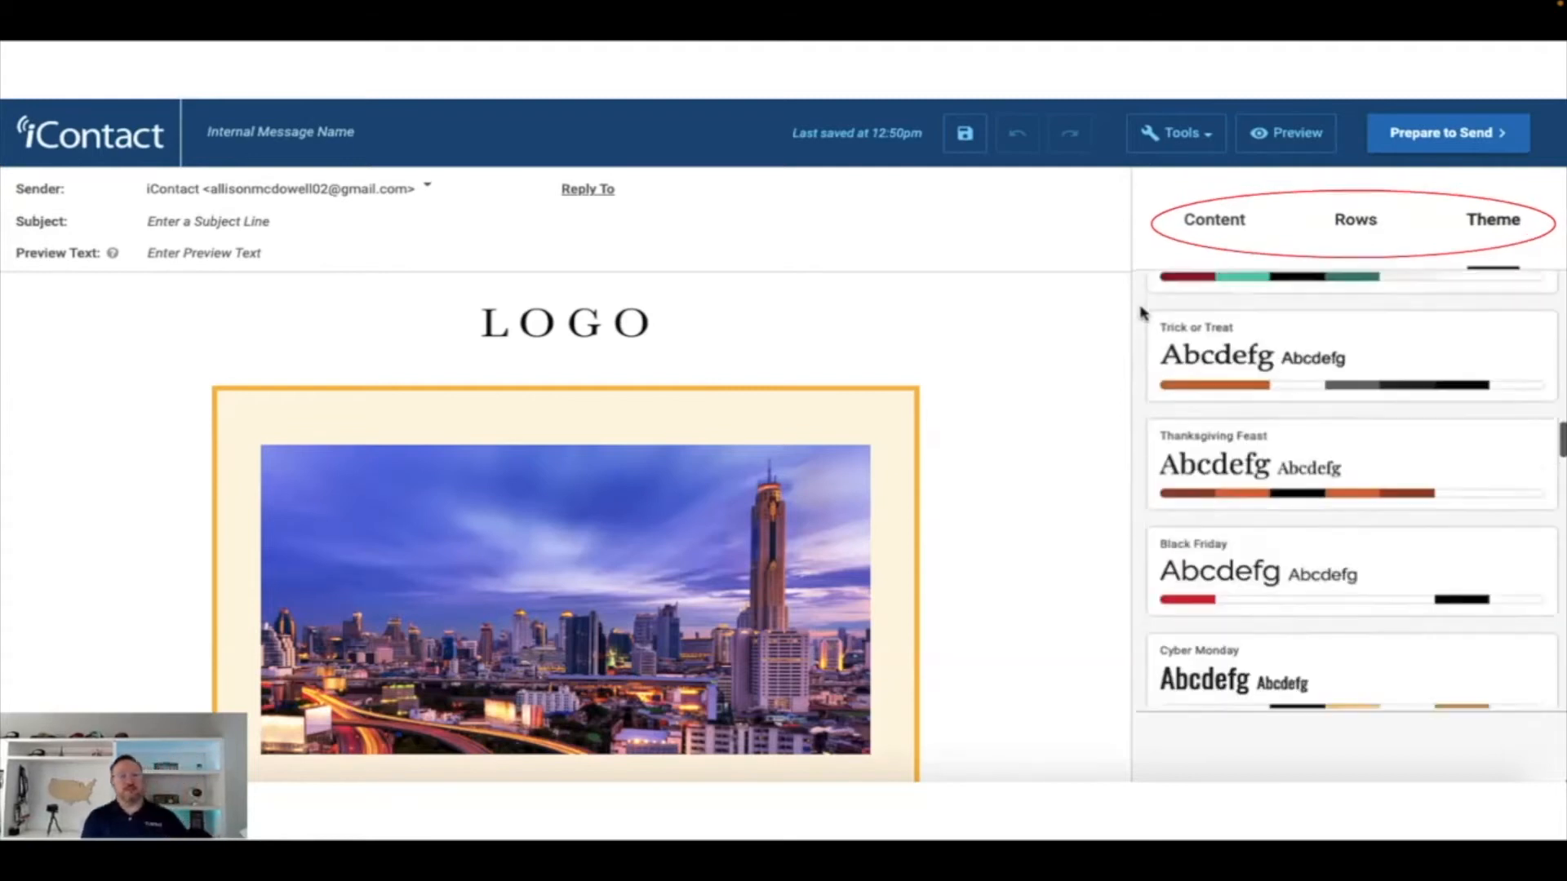
scroll(1141, 313, "down", 3)
scroll(1141, 313, "down", 10)
scroll(1141, 313, "down", 10)
scroll(1141, 312, "down", 10)
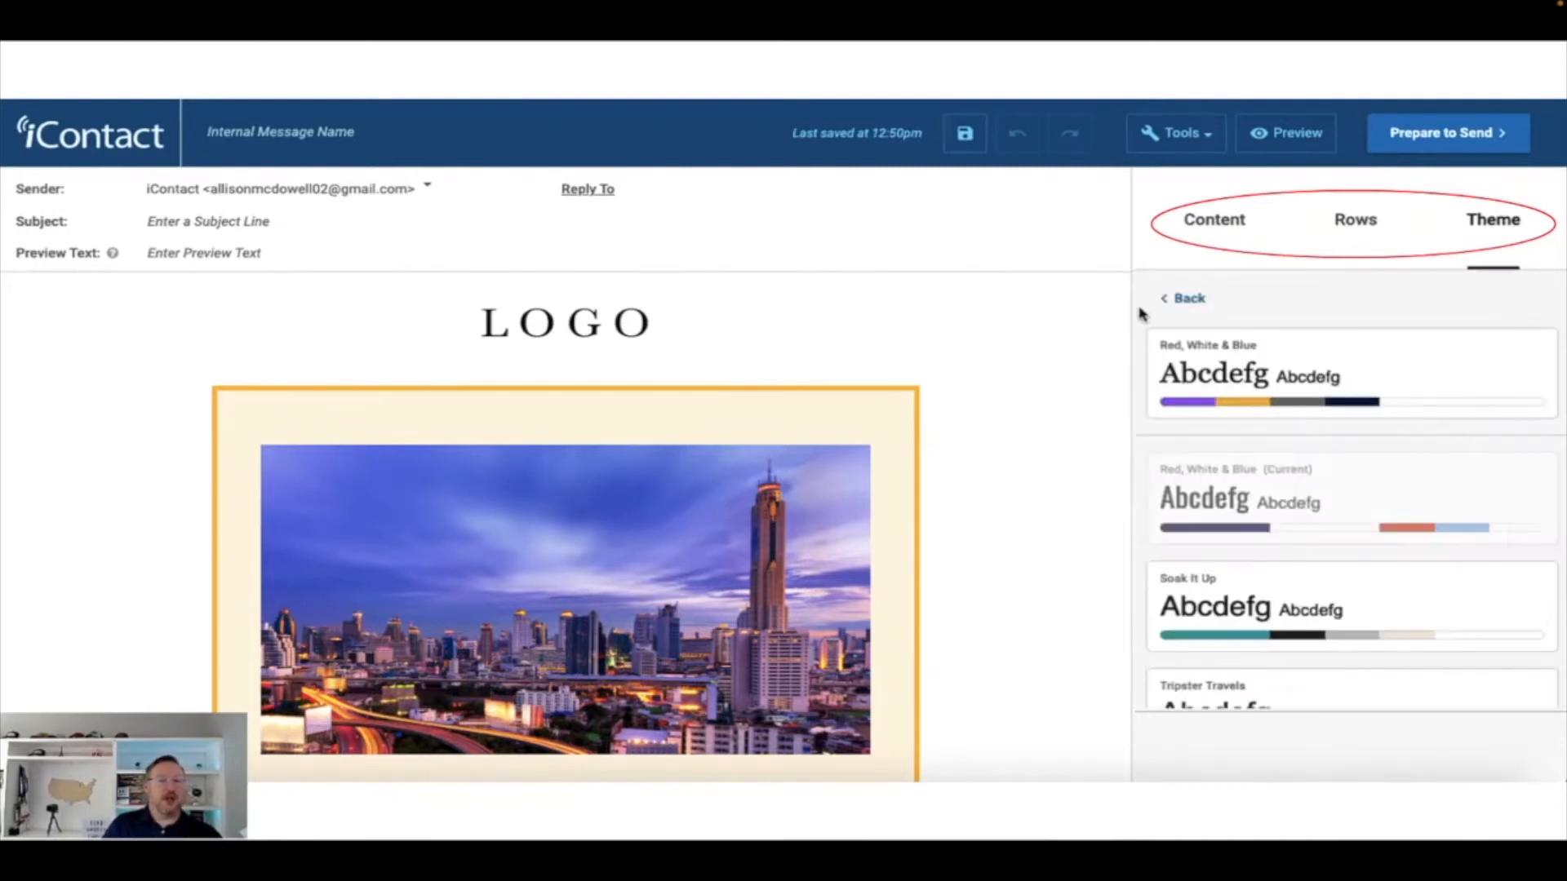
scroll(1141, 312, "down", 1)
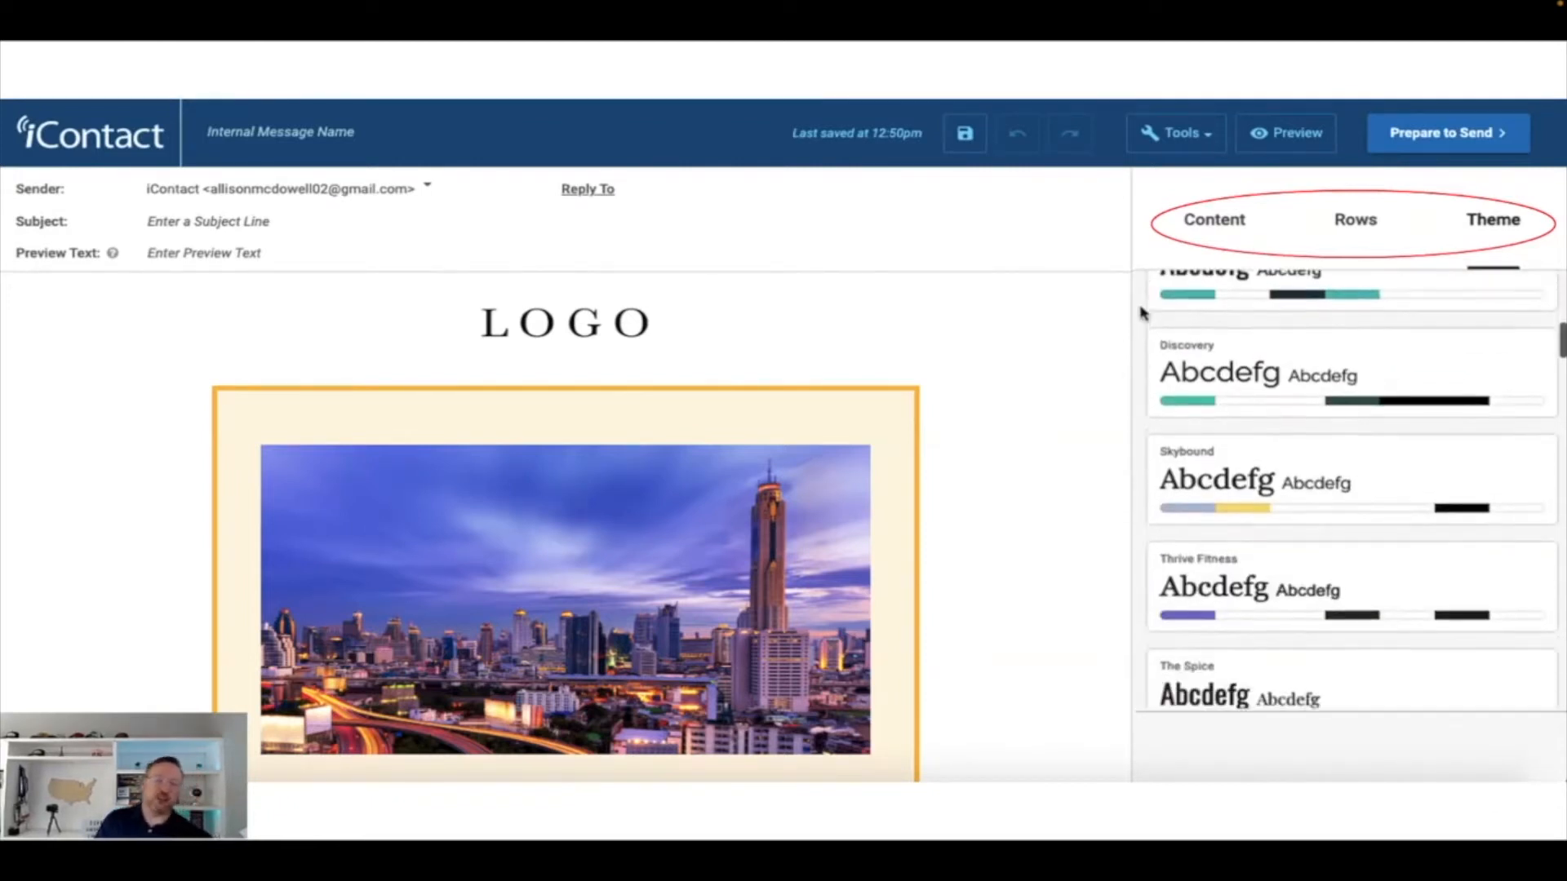
scroll(1147, 440, "down", 10)
Step: Examine the custom theme settings for content area, backgrounds, text styles, links, buttons, dividers and layout padding
scroll(1153, 564, "down", 1)
scroll(1290, 515, "down", 1)
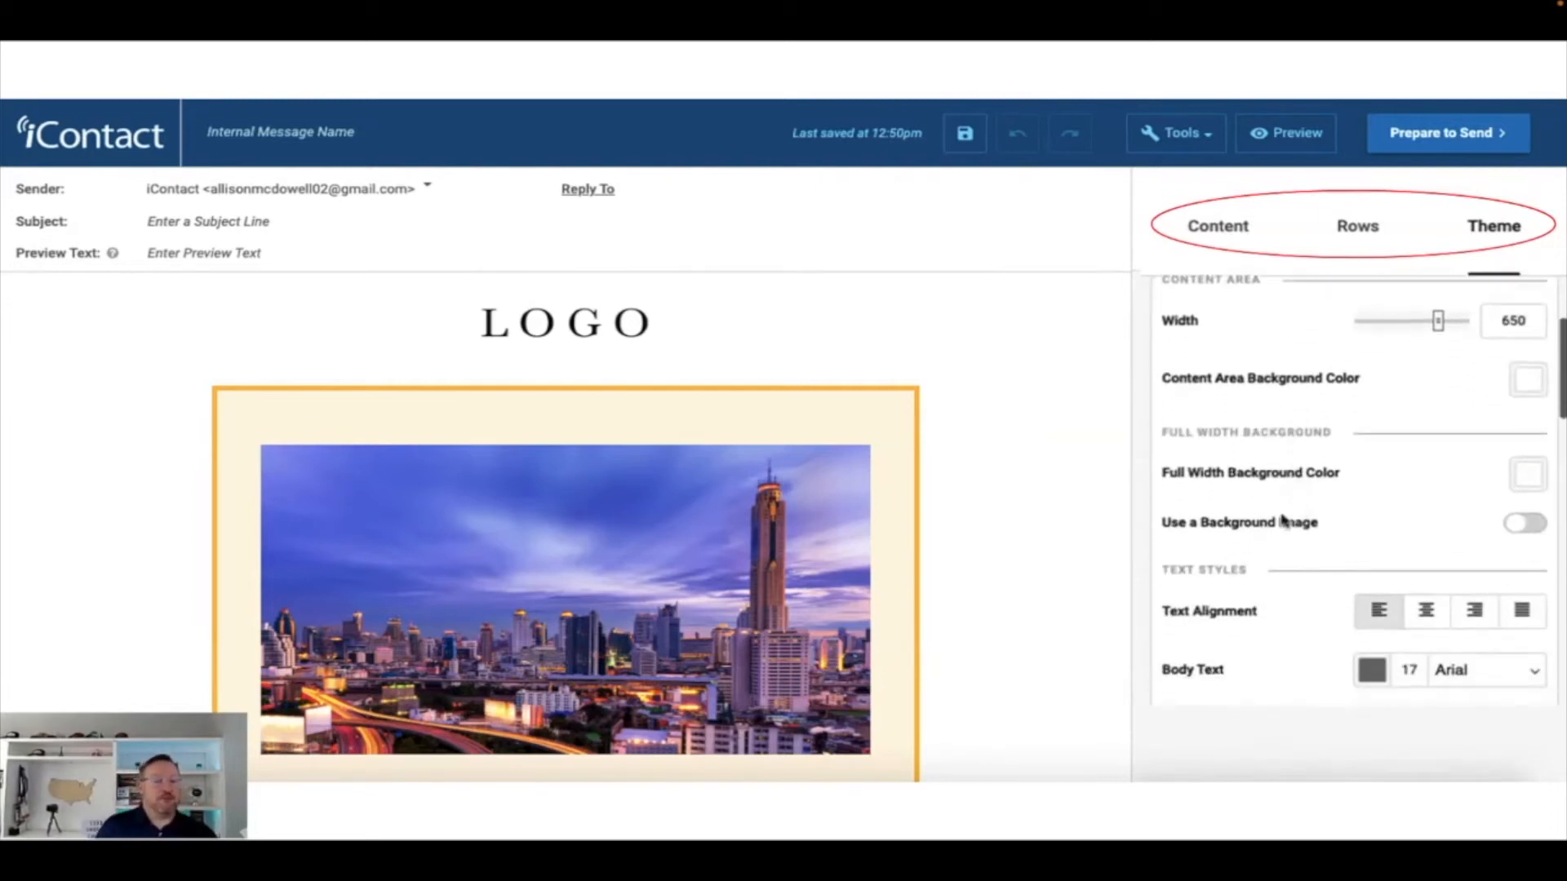
scroll(1154, 564, "down", 1)
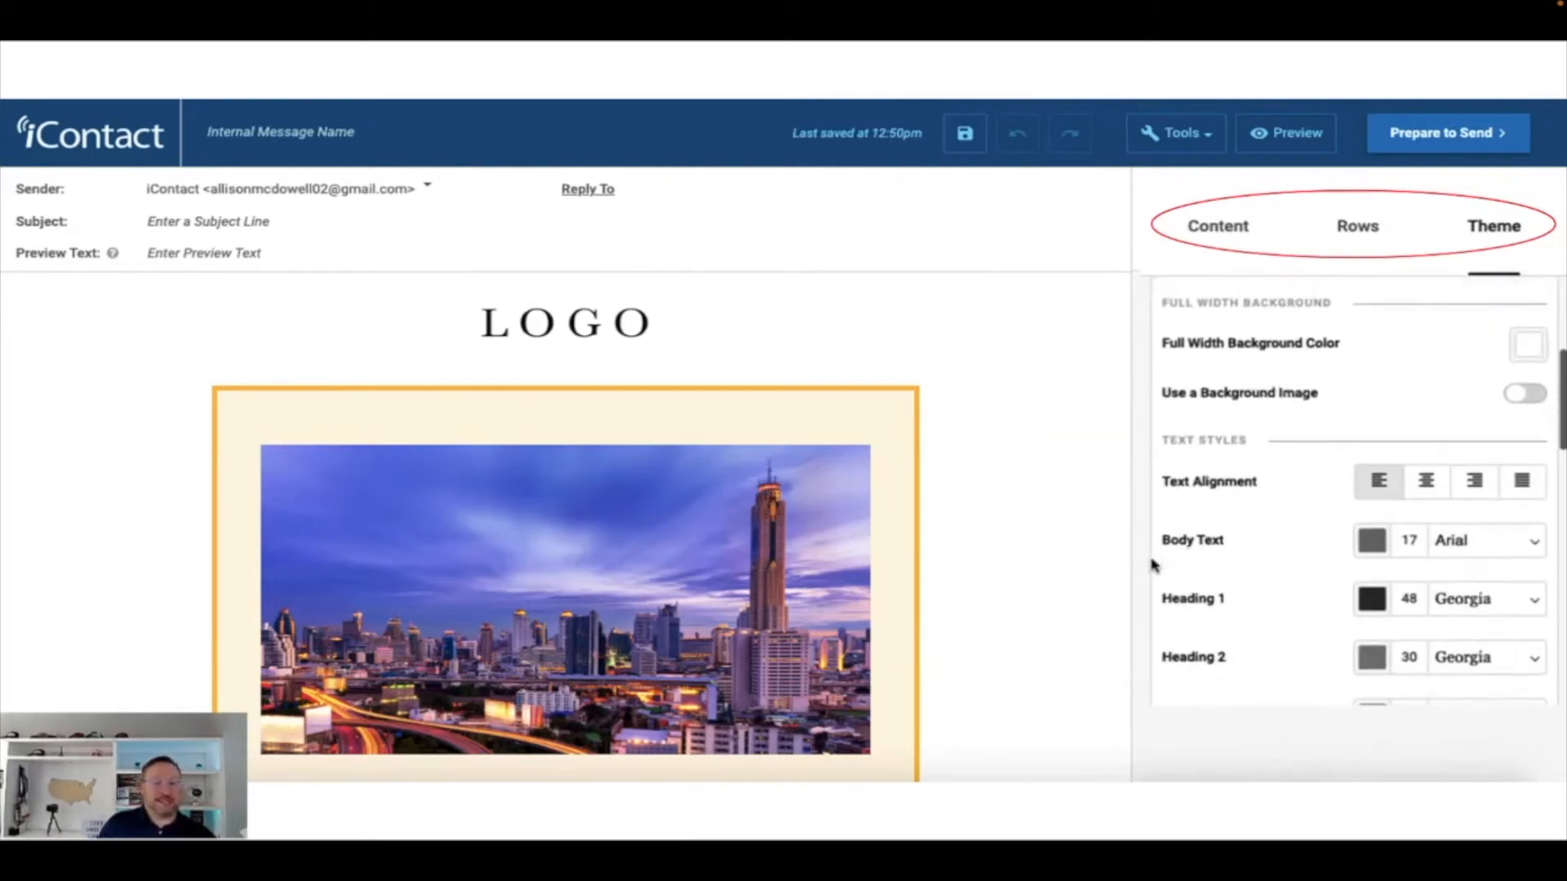
scroll(1154, 564, "down", 2)
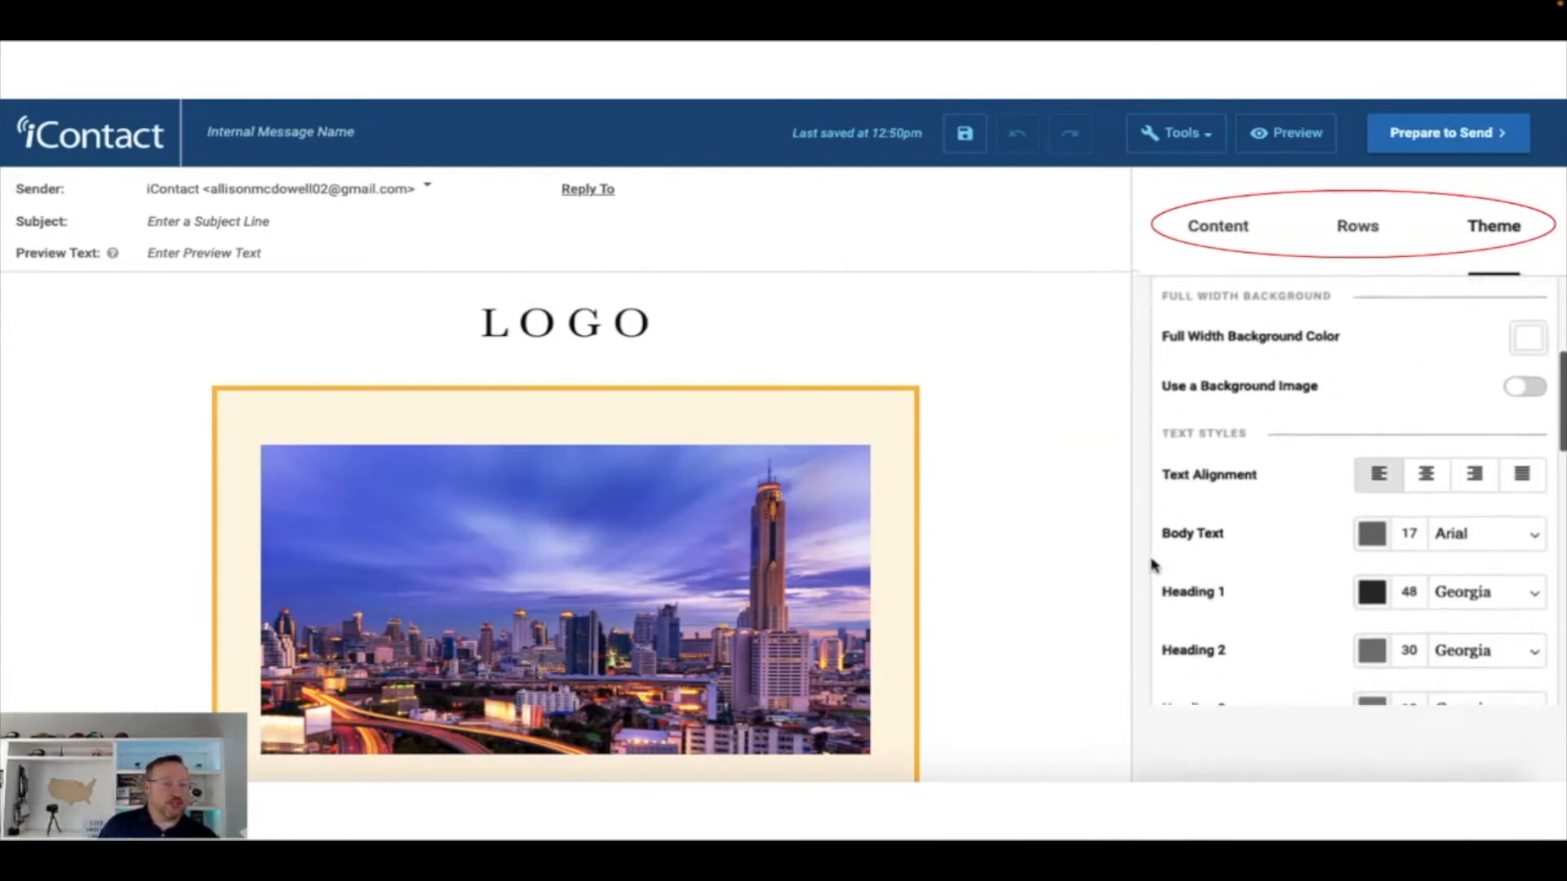
scroll(1154, 564, "down", 1)
scroll(1153, 565, "down", 1)
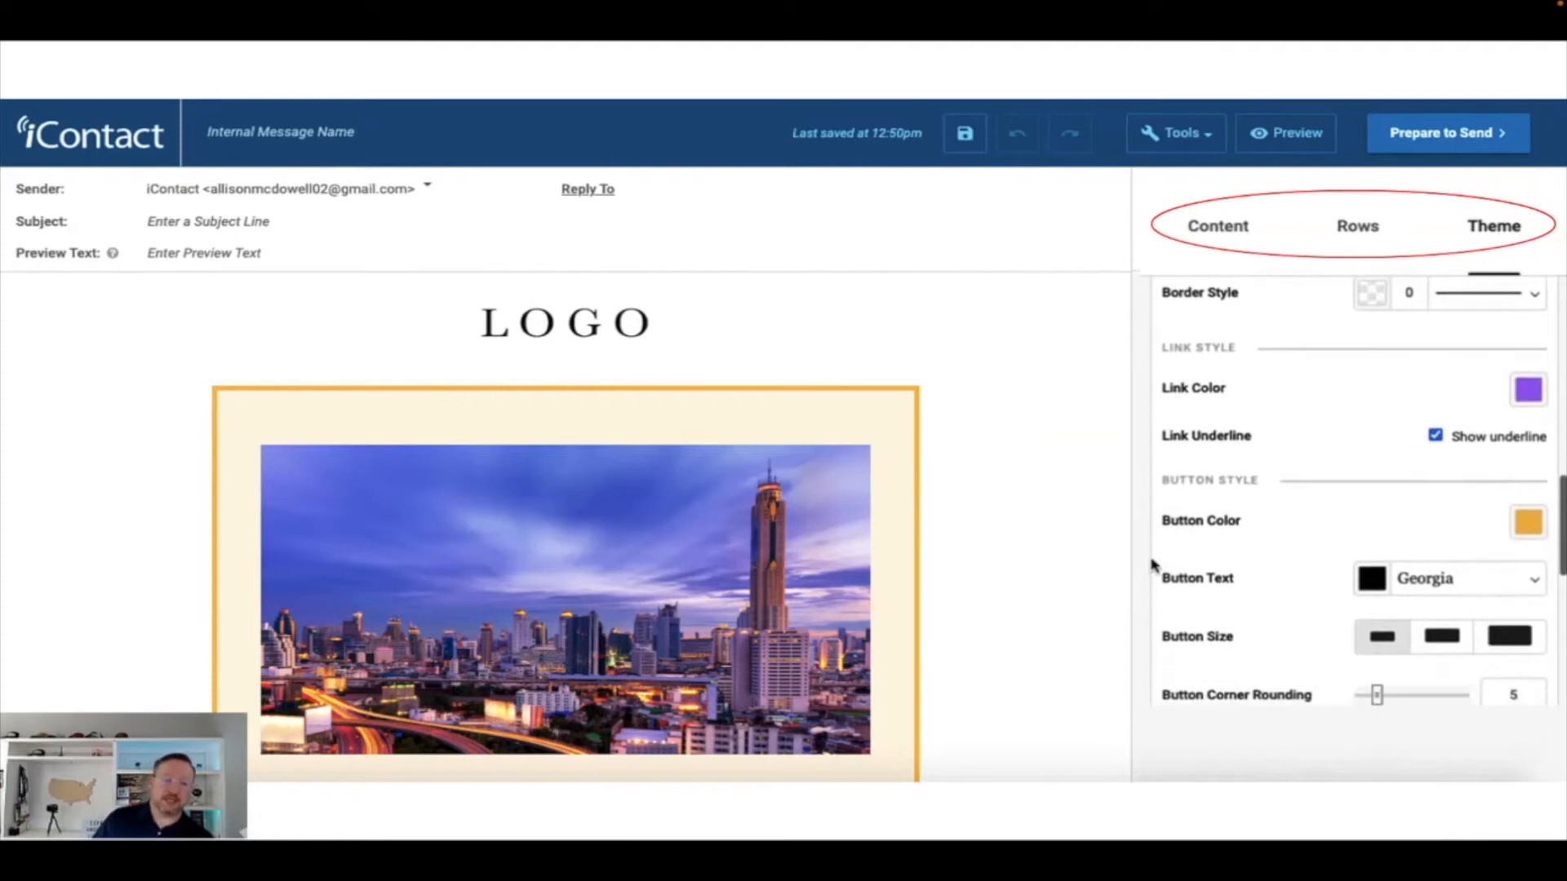
scroll(1153, 565, "down", 1)
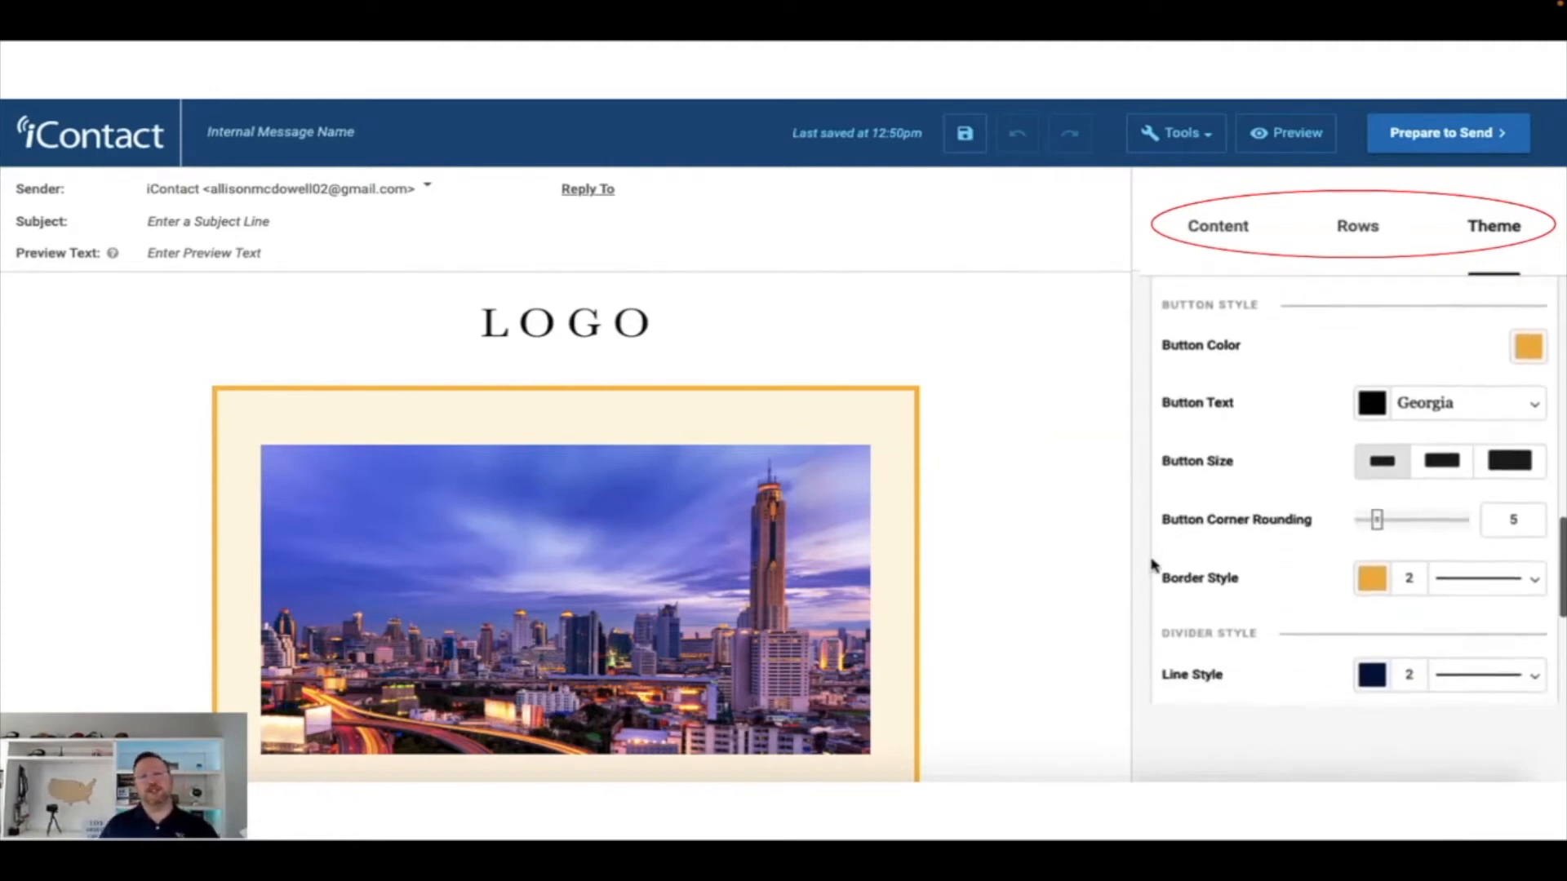
scroll(1153, 564, "down", 3)
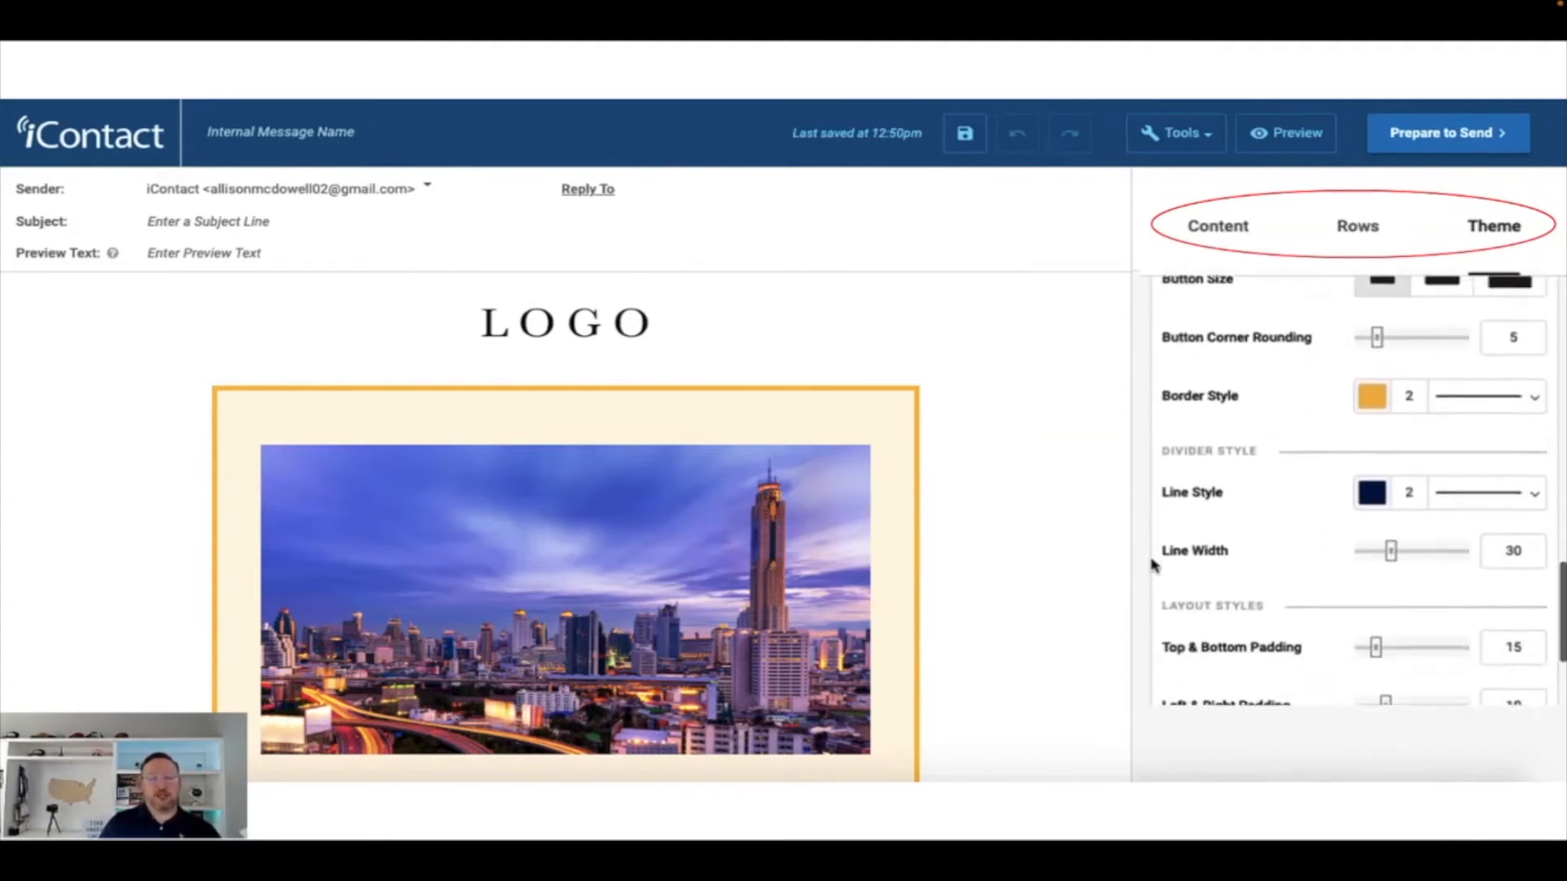
scroll(1294, 514, "up", 10)
scroll(1293, 515, "down", 3)
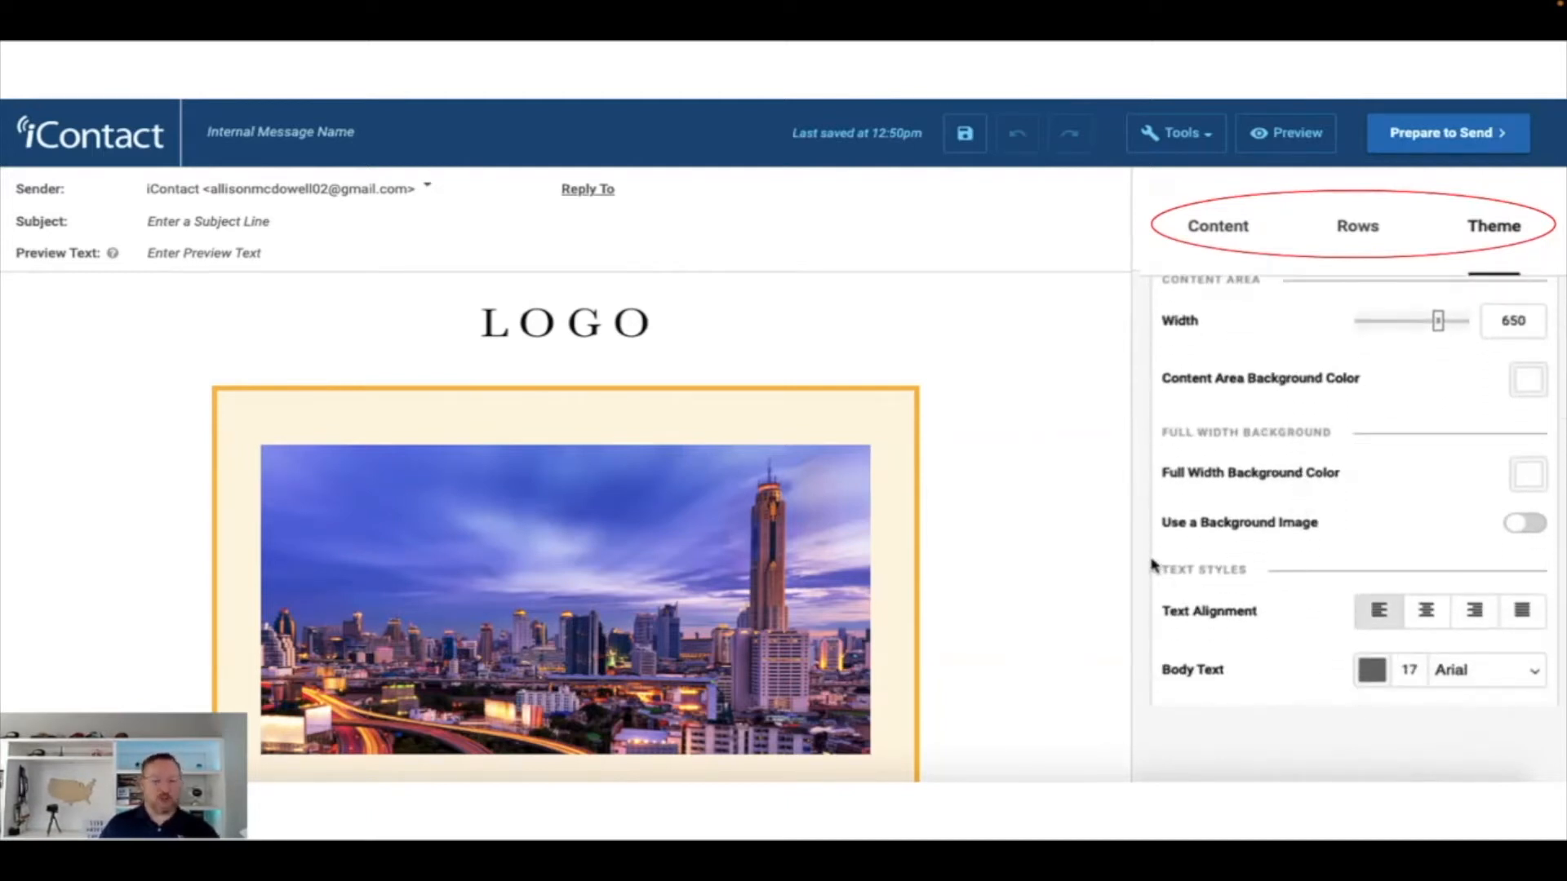
scroll(1153, 565, "down", 3)
scroll(1153, 565, "down", 1)
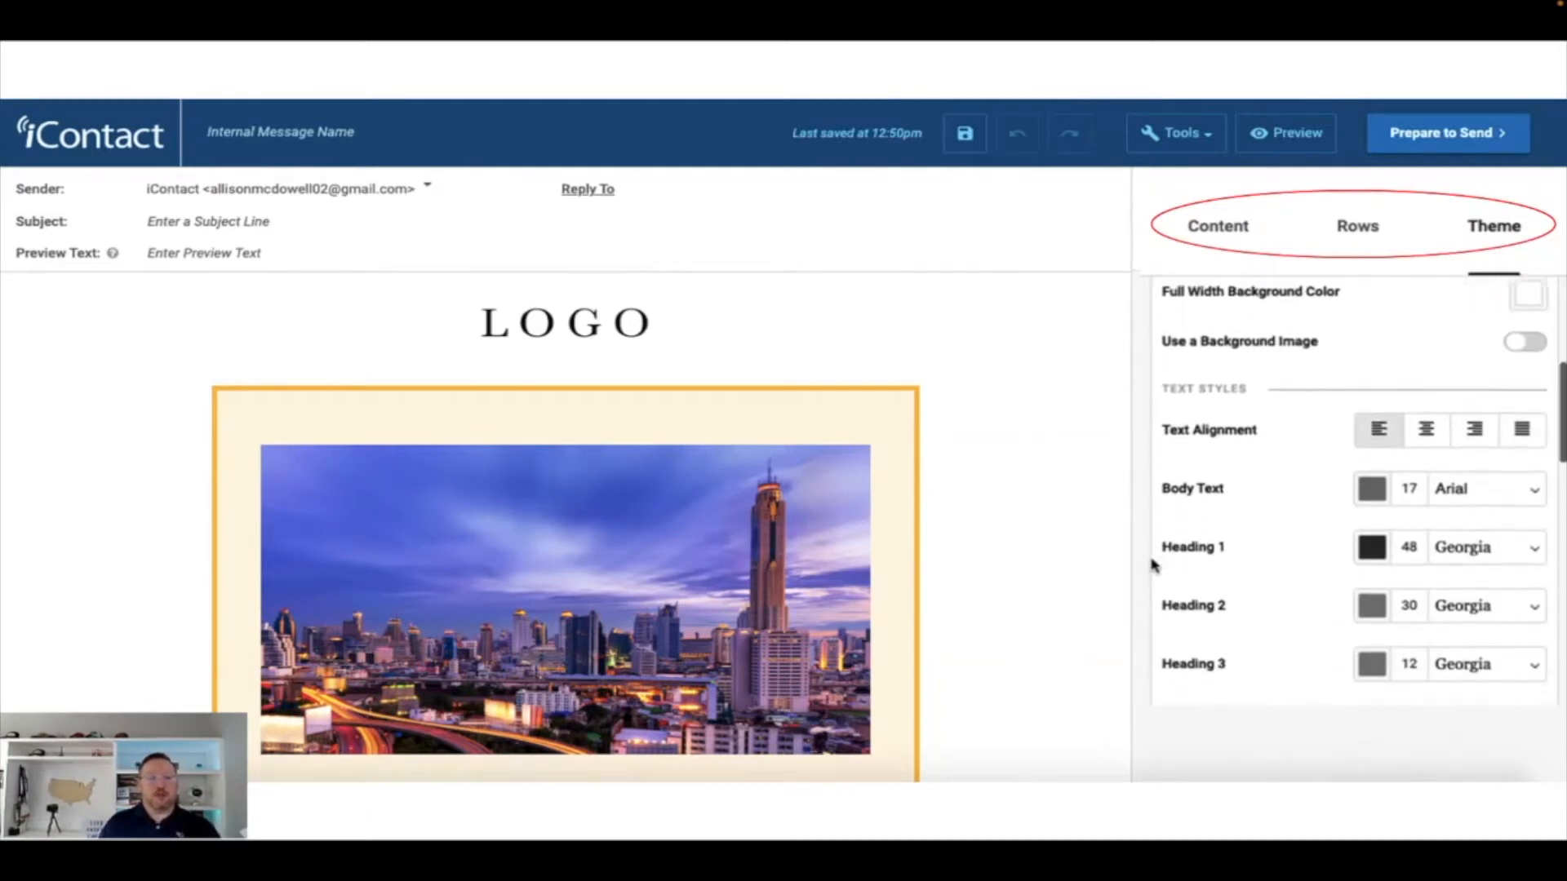
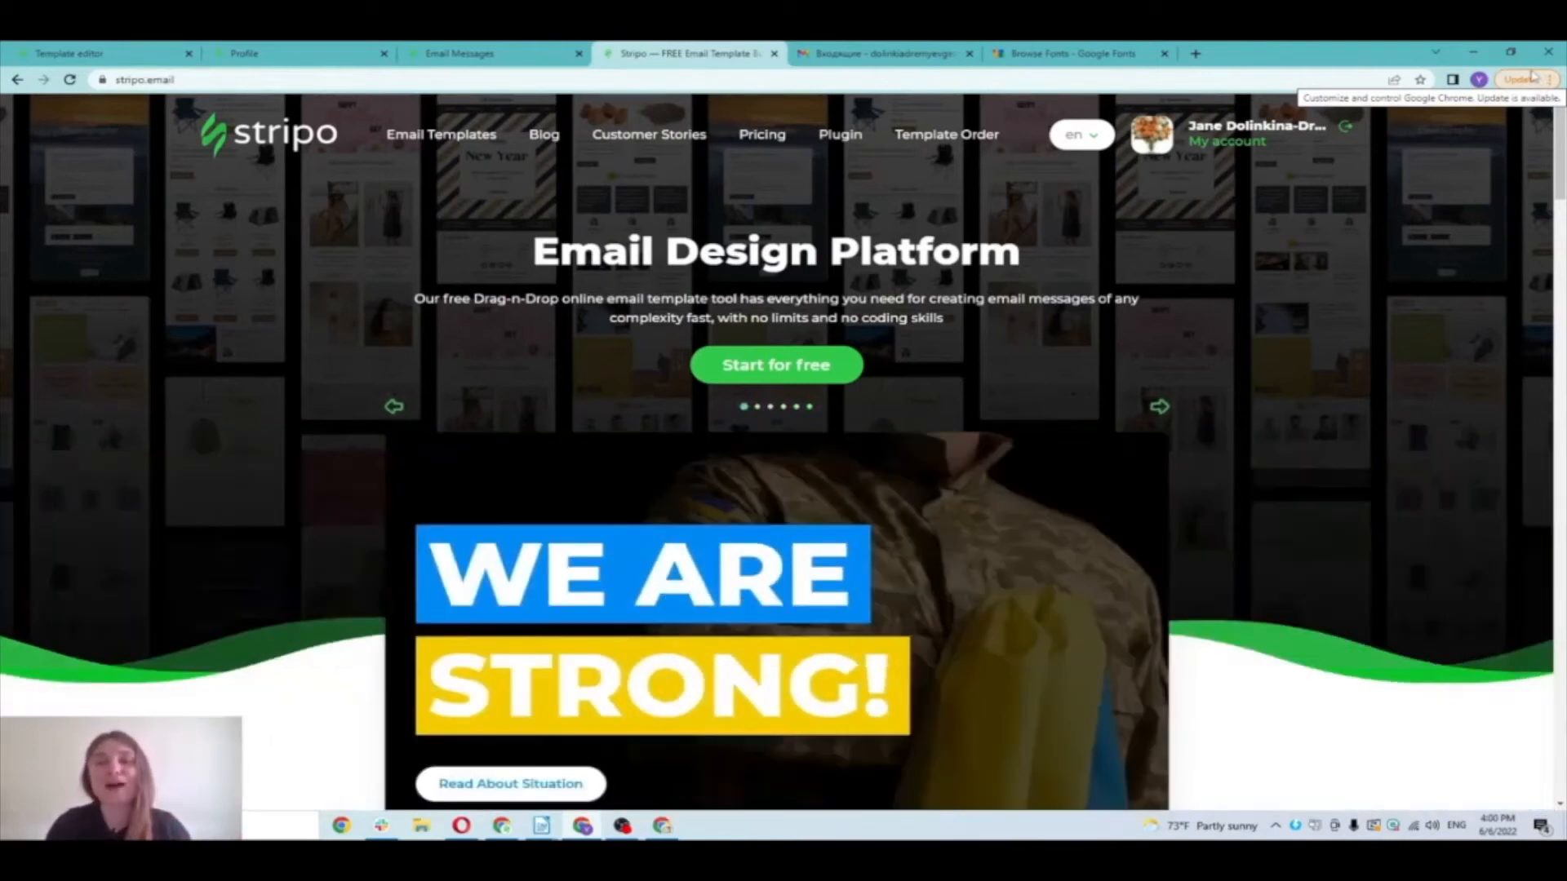
Step: Switch to the Stripo account profile and review the personal information, password change and account removal sections
left_click(296, 53)
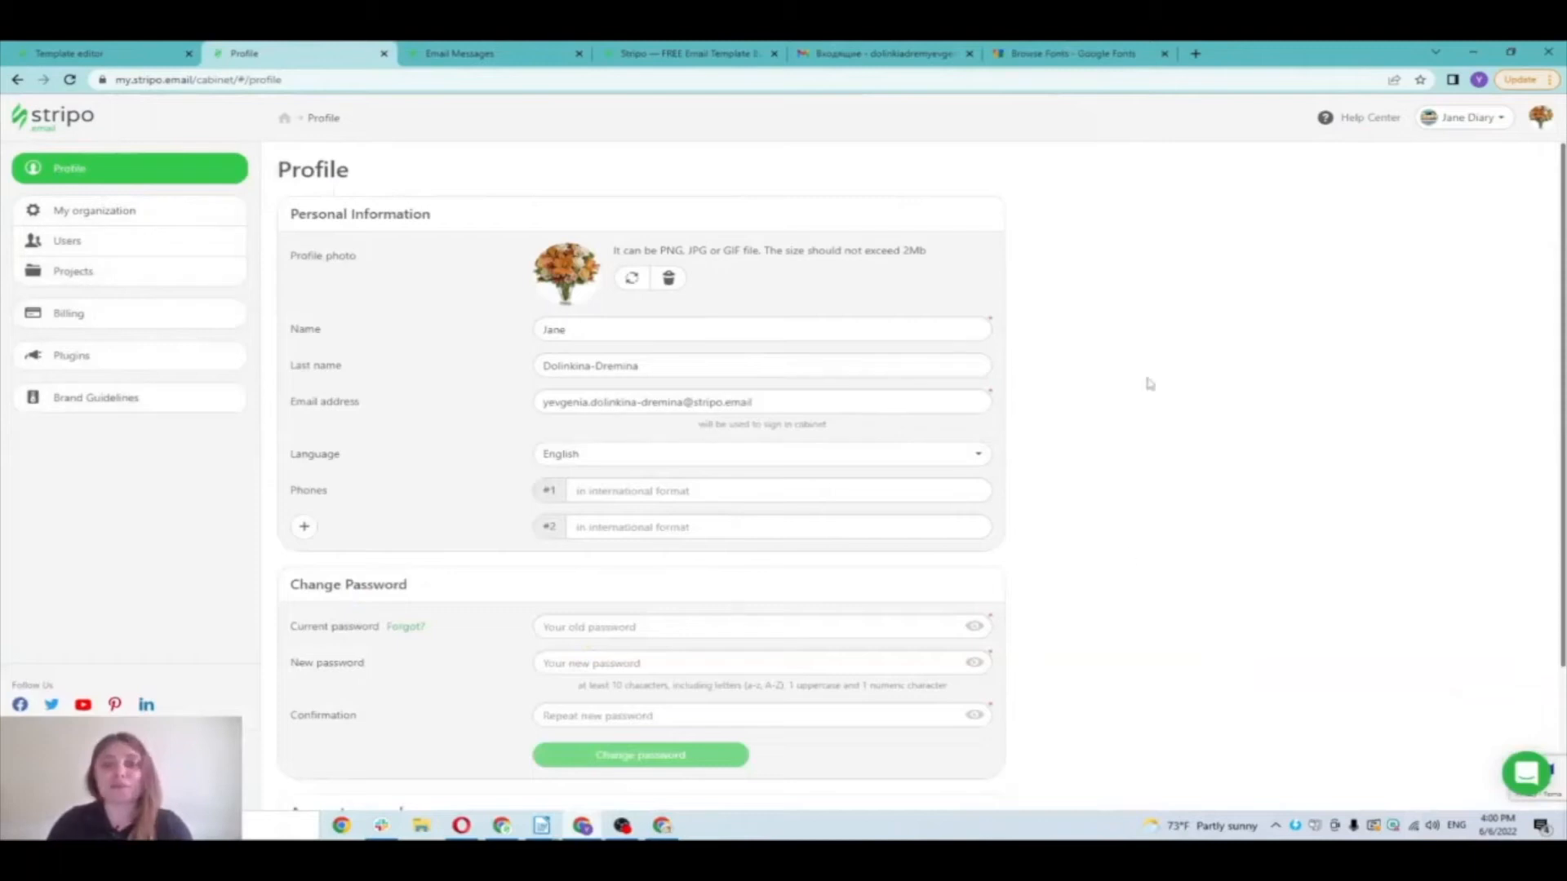
scroll(449, 242, "down", 1)
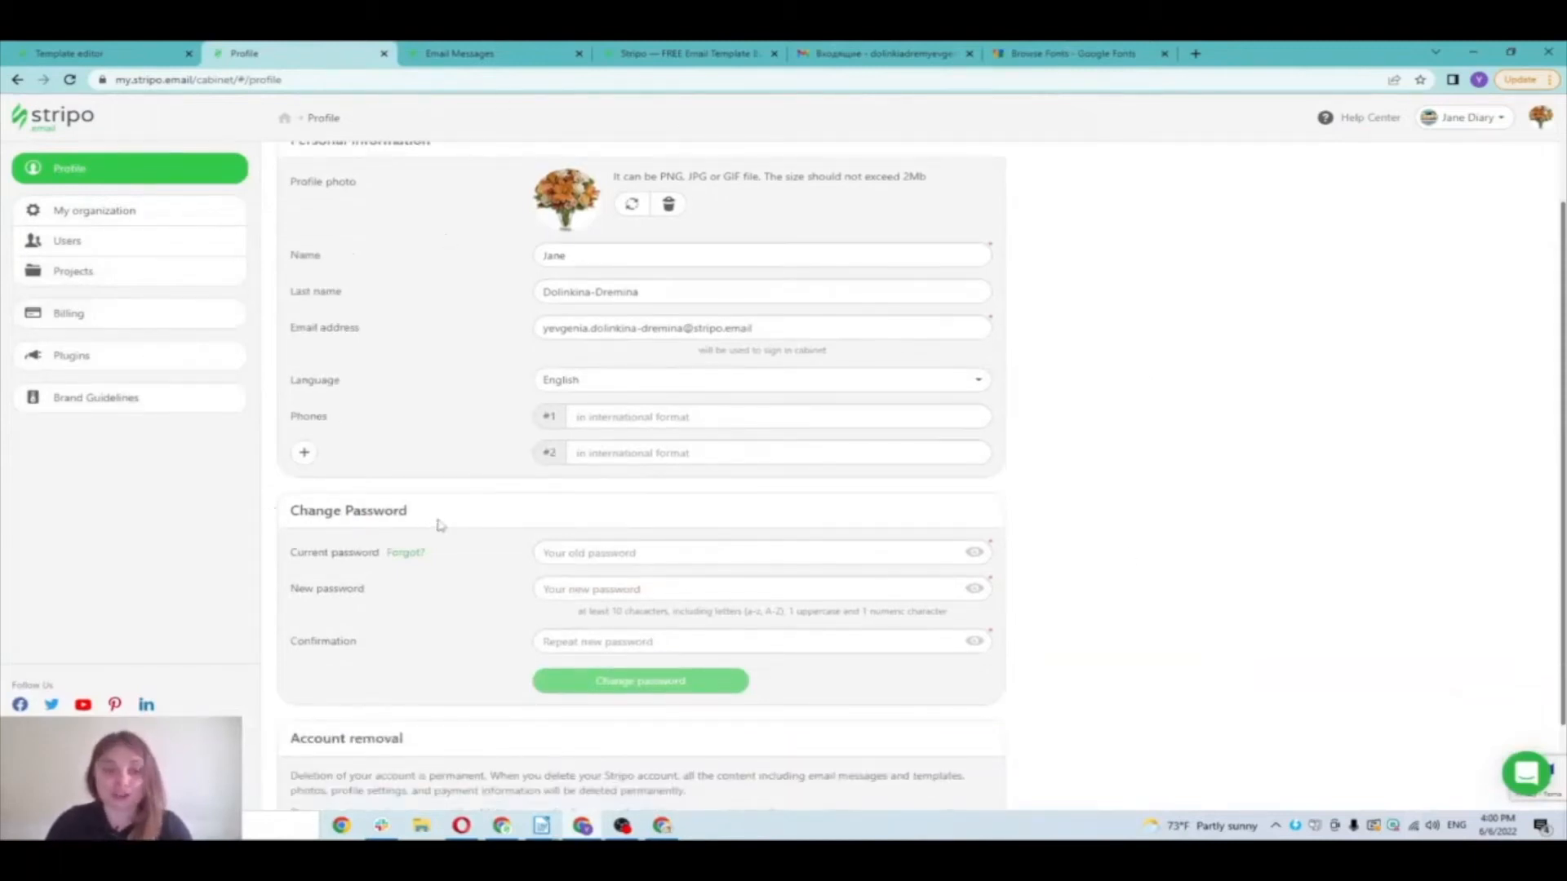
scroll(440, 525, "down", 1)
left_click_drag(423, 638, 274, 635)
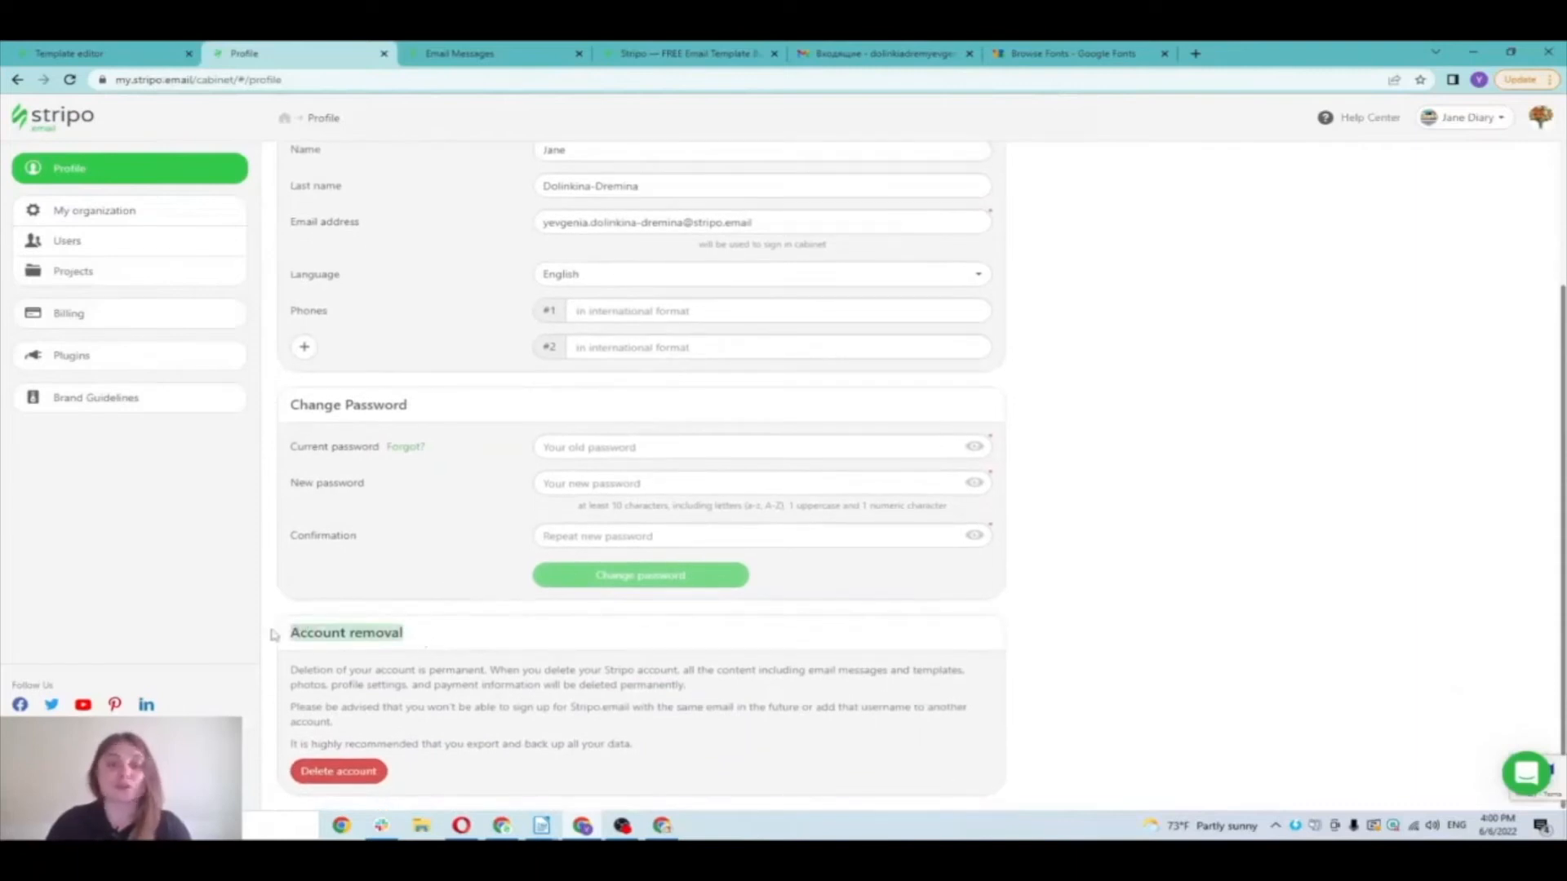
Step: Open the organization's settings and review its subscription type and additional services
left_click(104, 214)
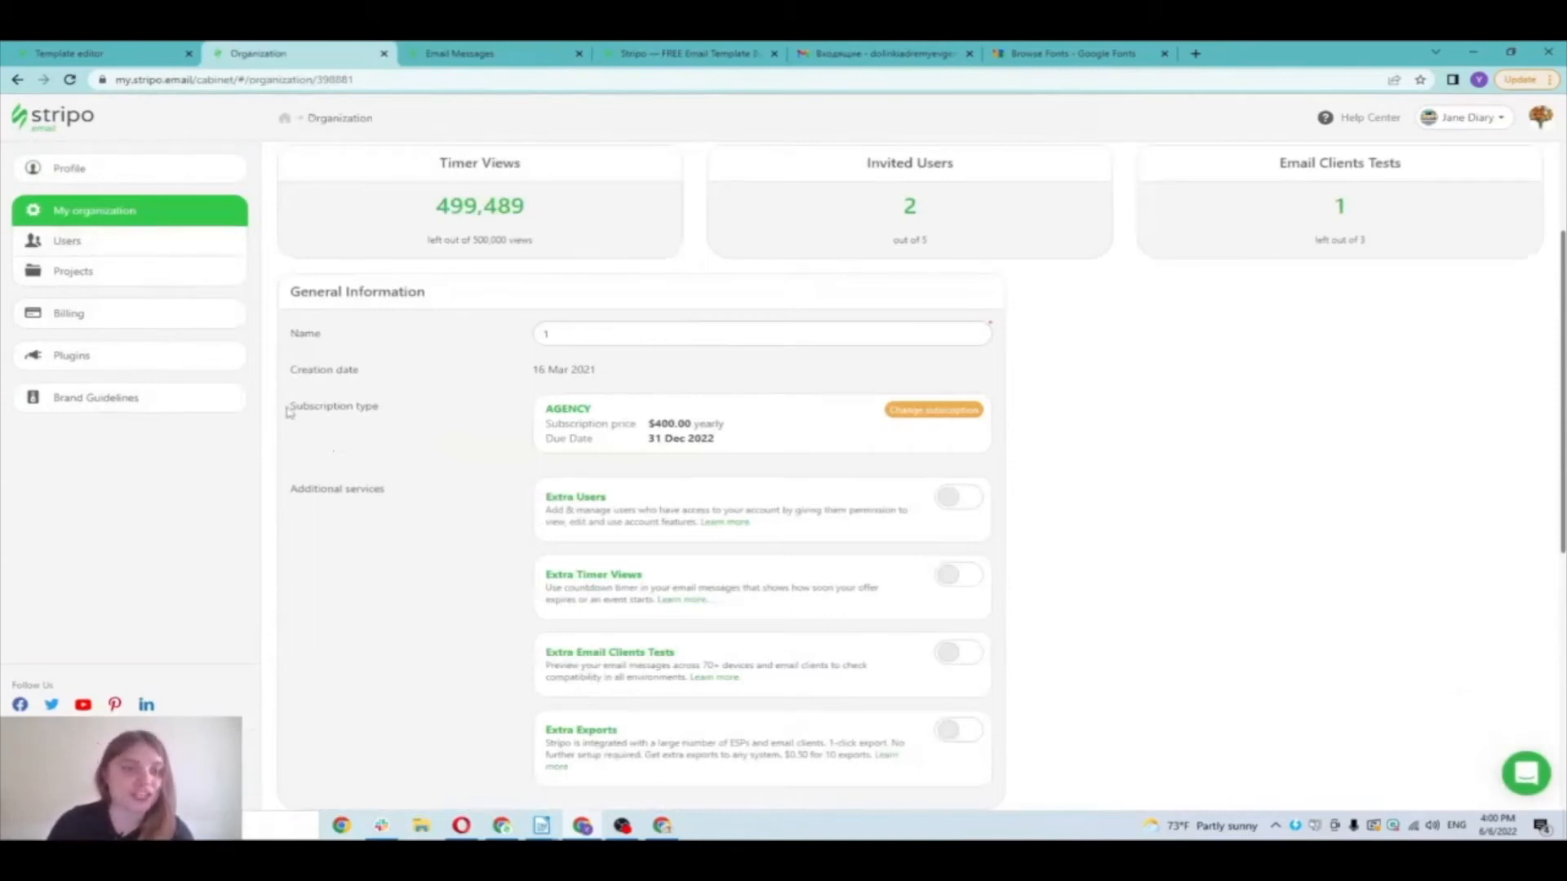
left_click_drag(287, 412, 396, 417)
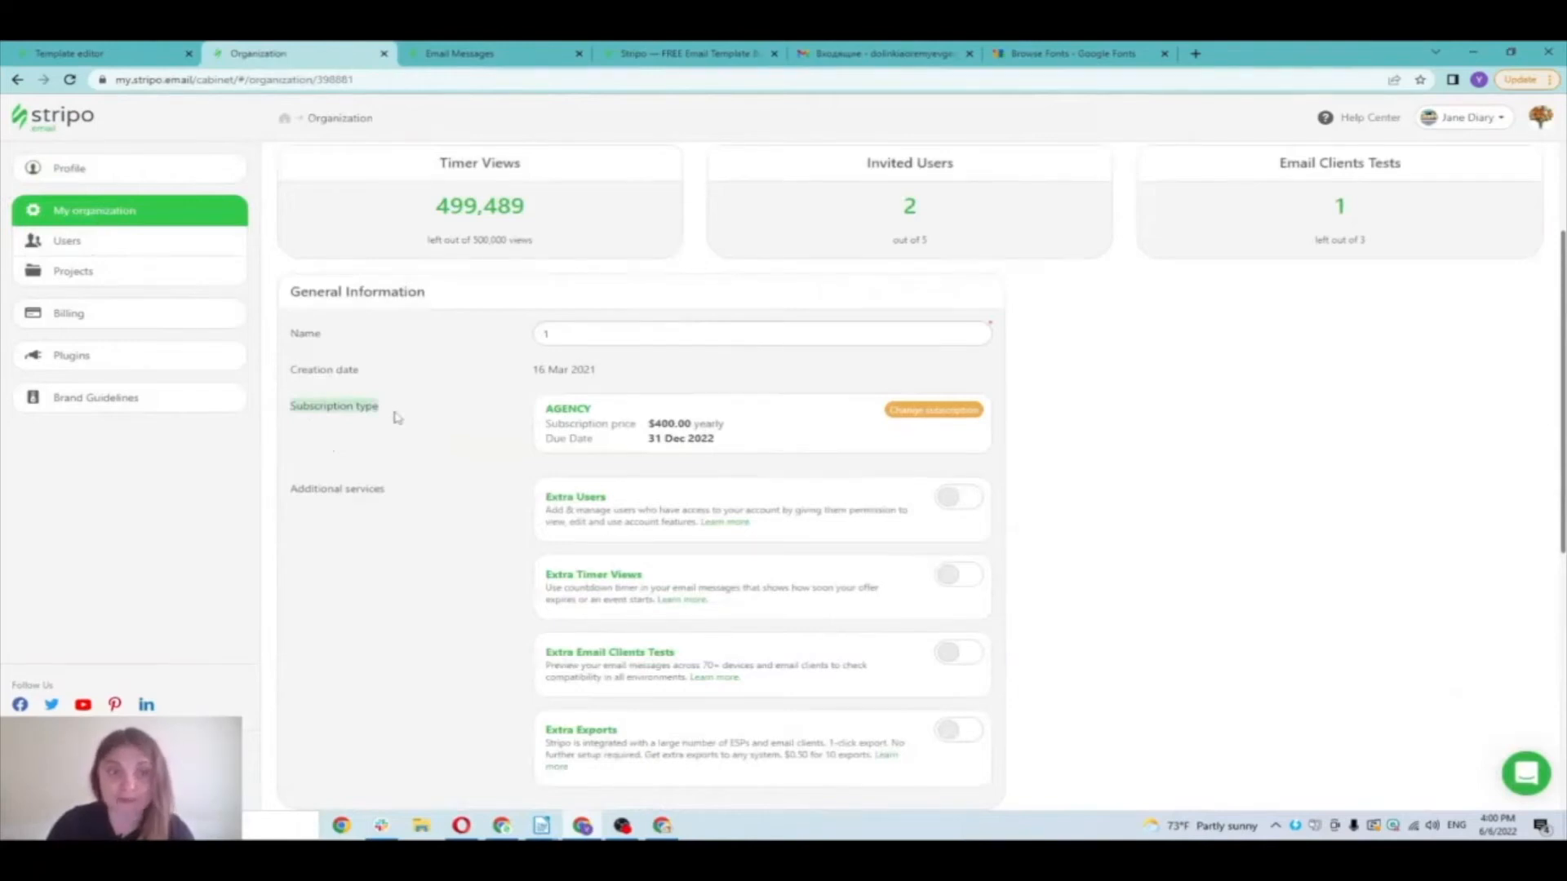
scroll(400, 420, "down", 1)
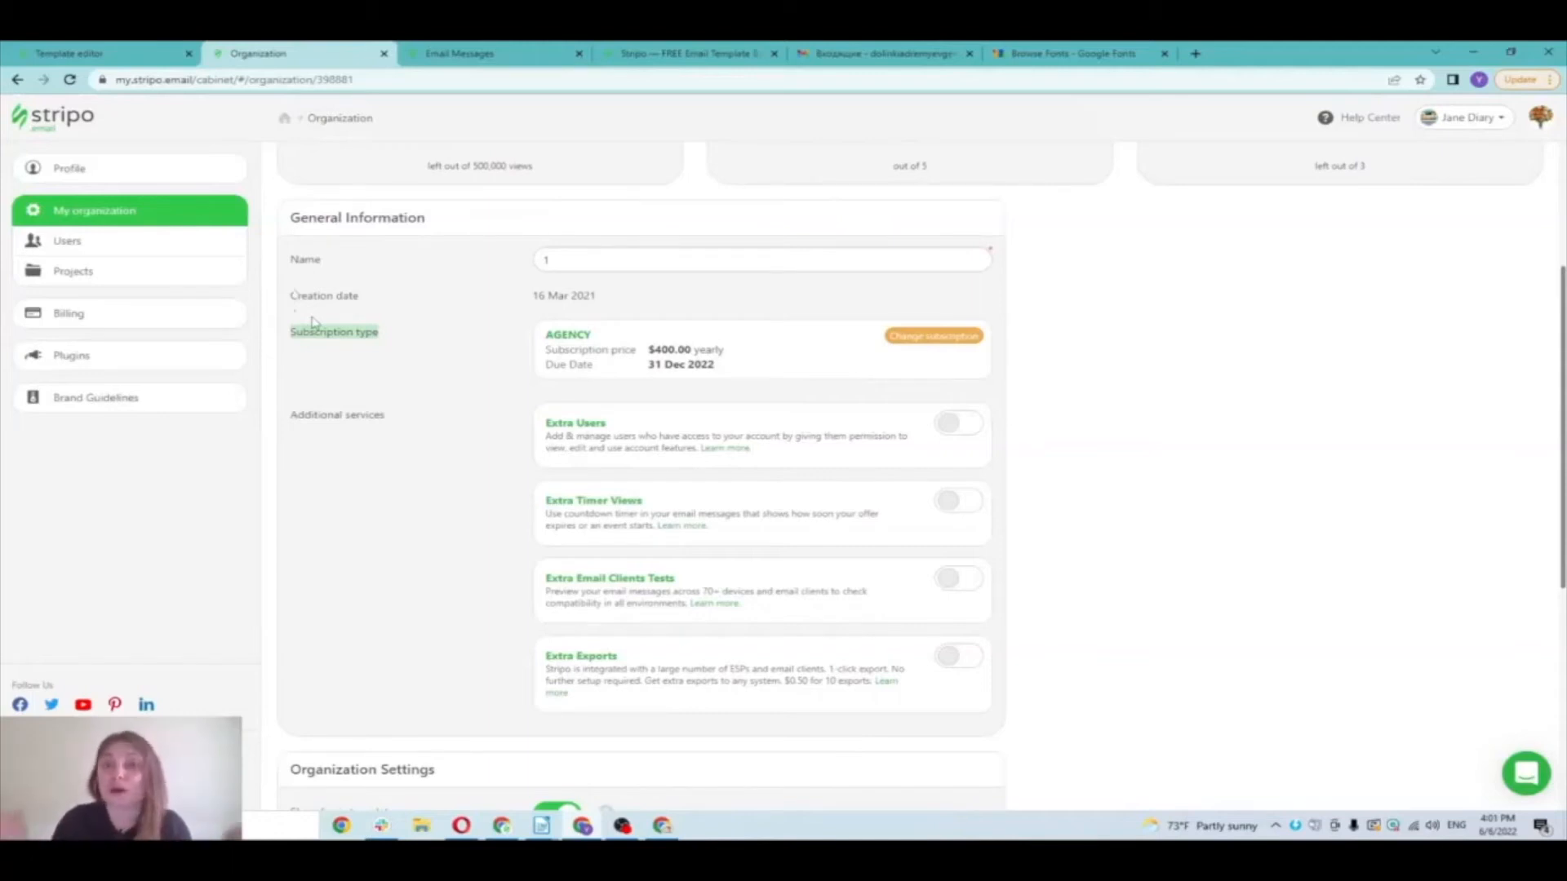
Step: View the available subscription plans with monthly billing, and return to the organization settings without changing the plan
left_click(934, 337)
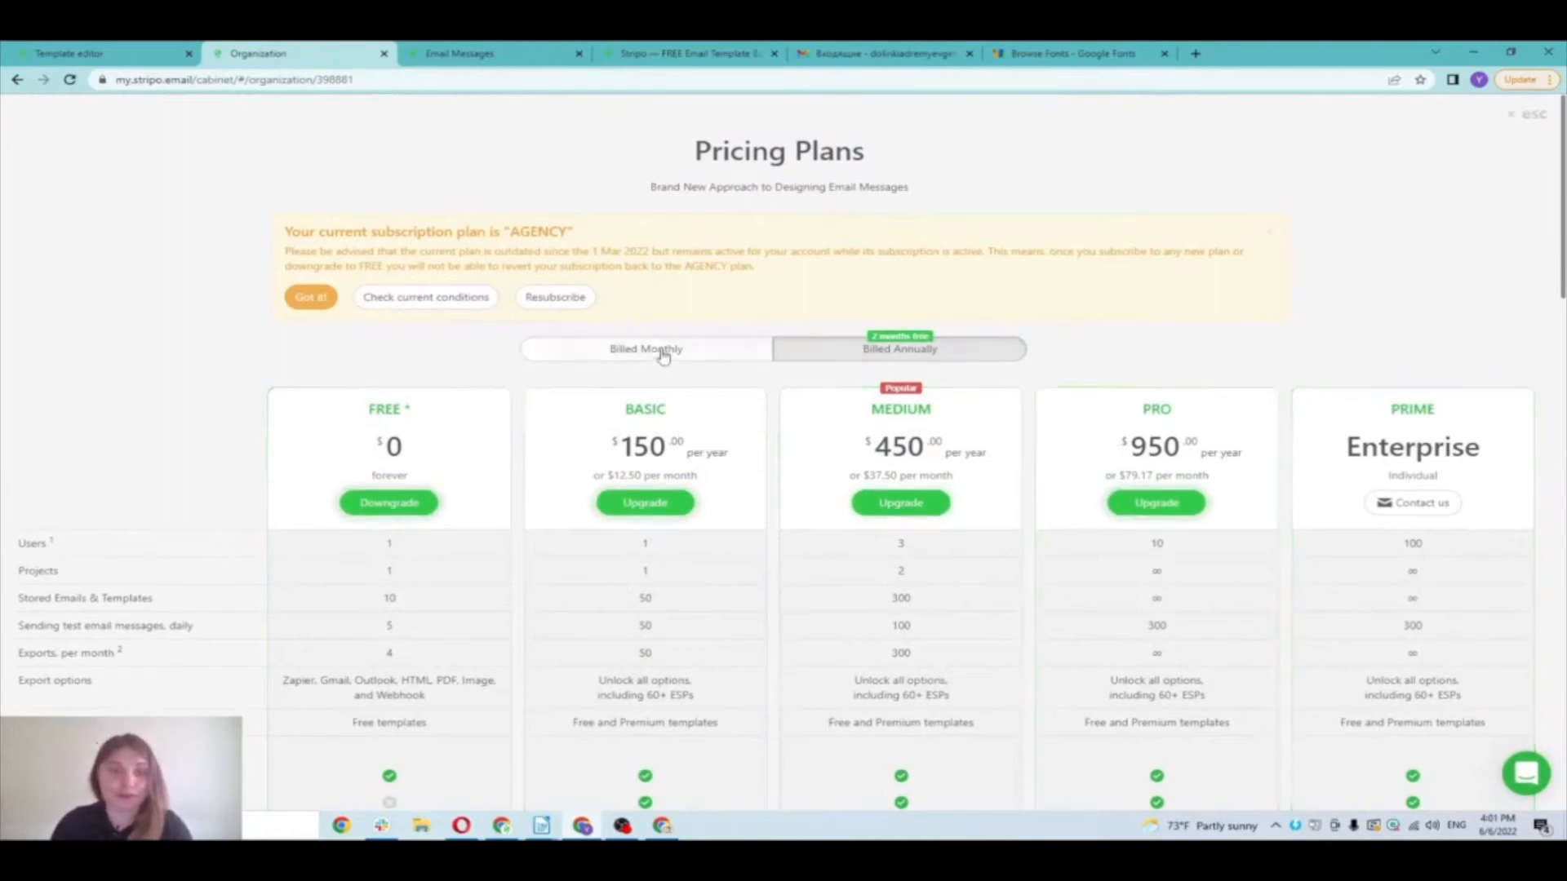
left_click(585, 348)
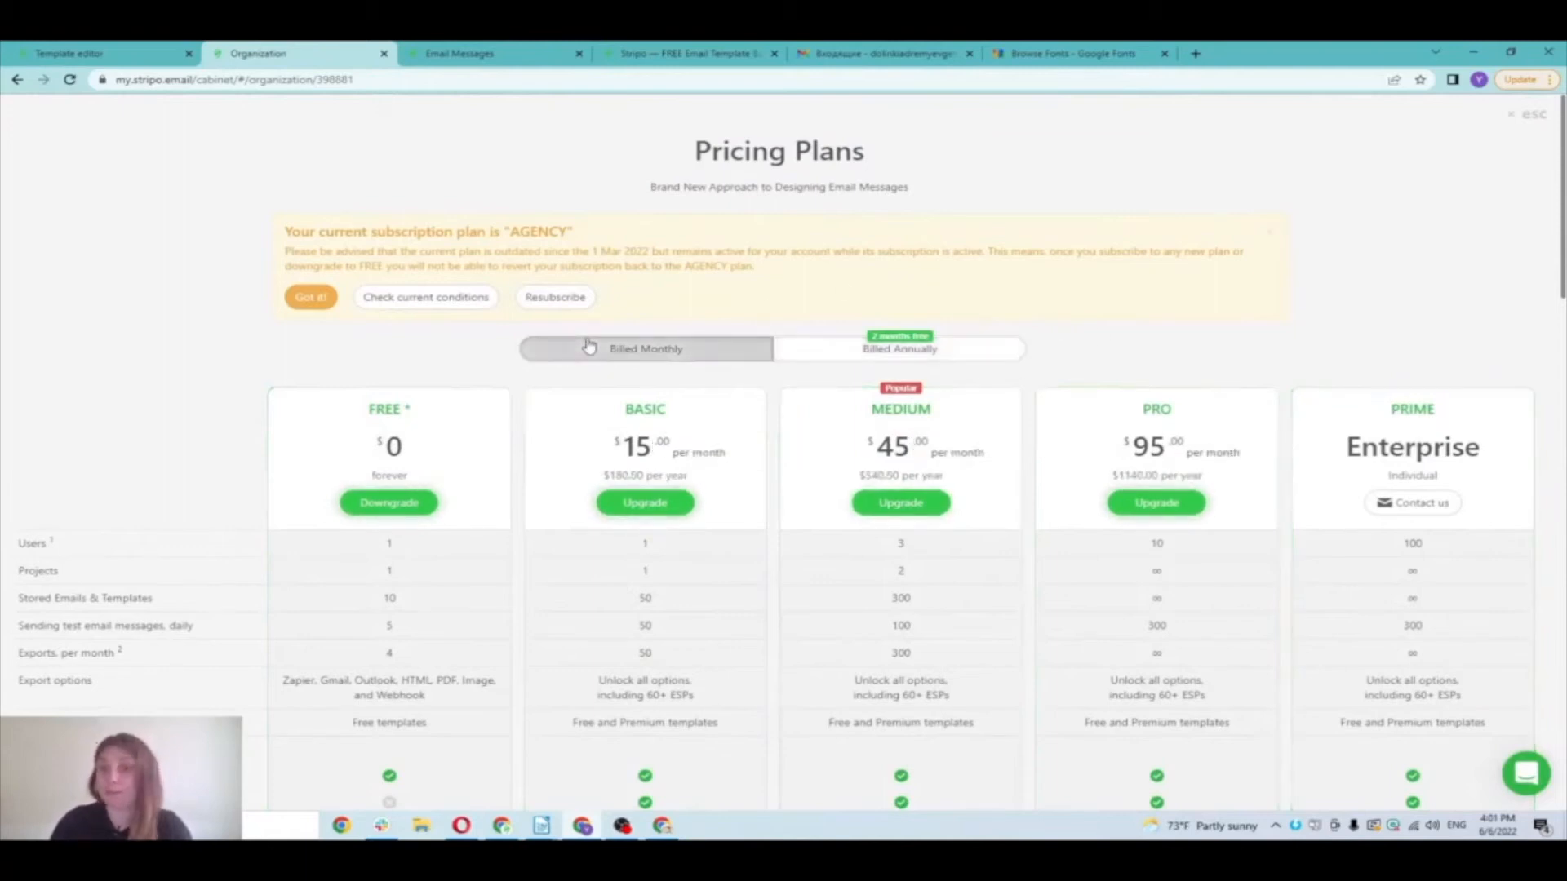
left_click(1525, 114)
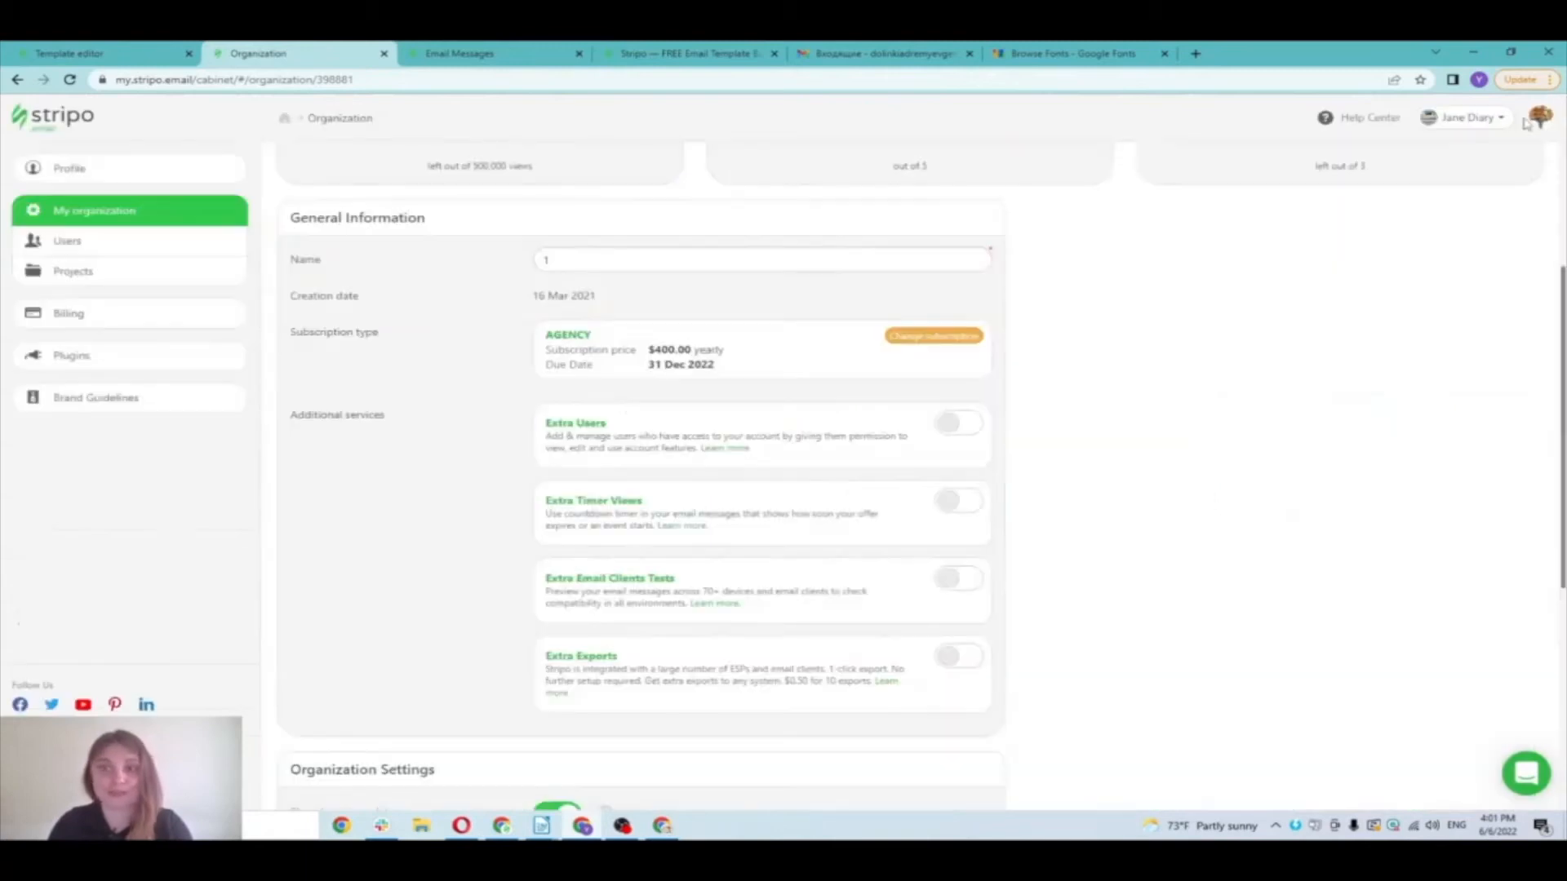
Step: Open the organization's user list and start a new participant invitation
left_click(105, 245)
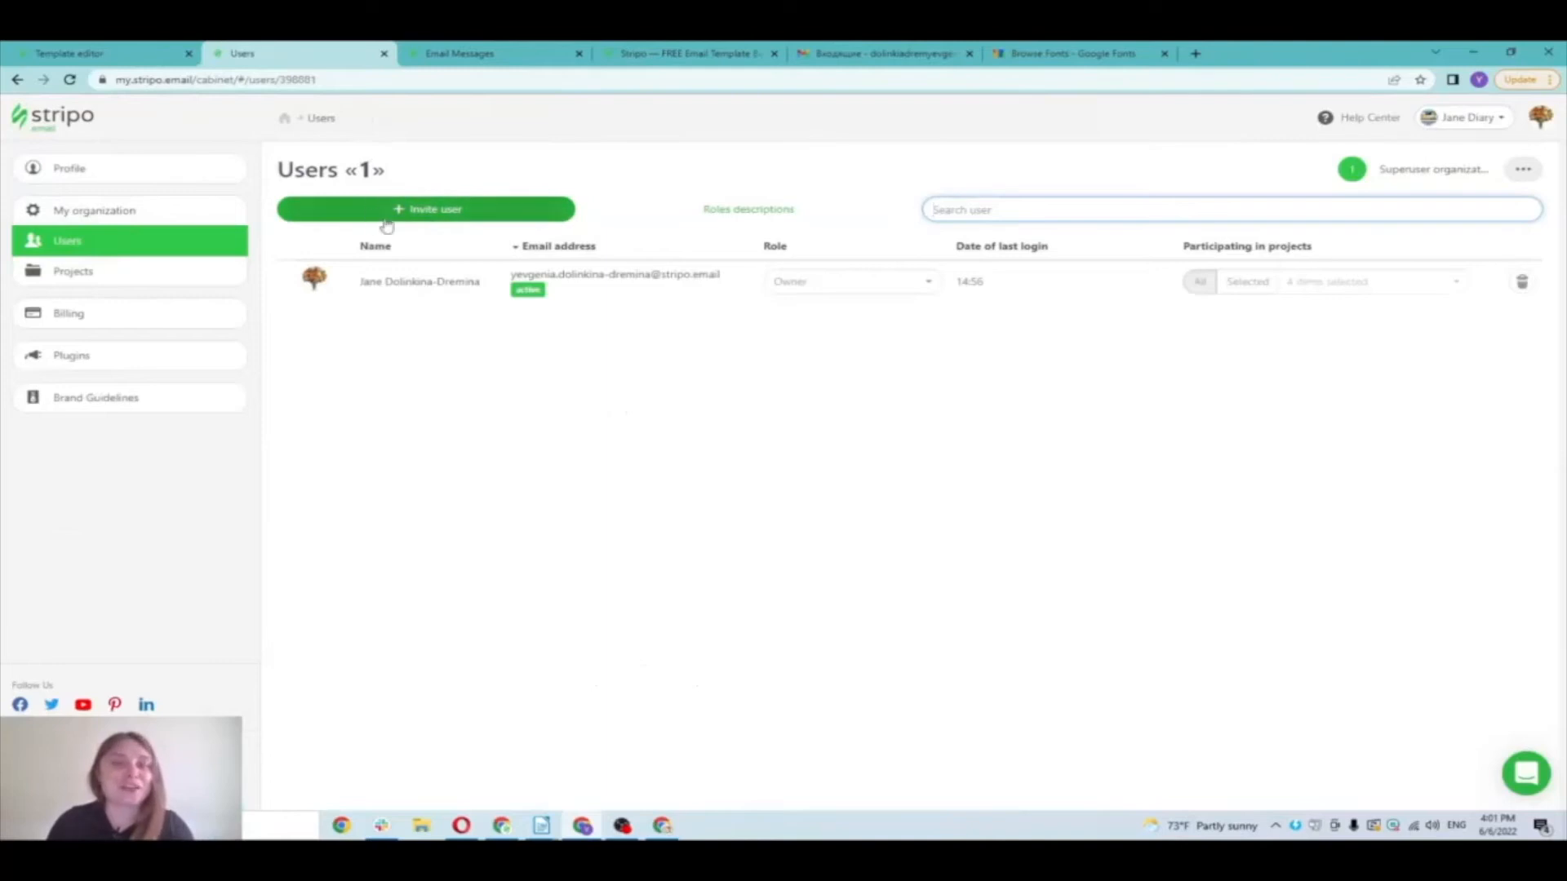
left_click(416, 211)
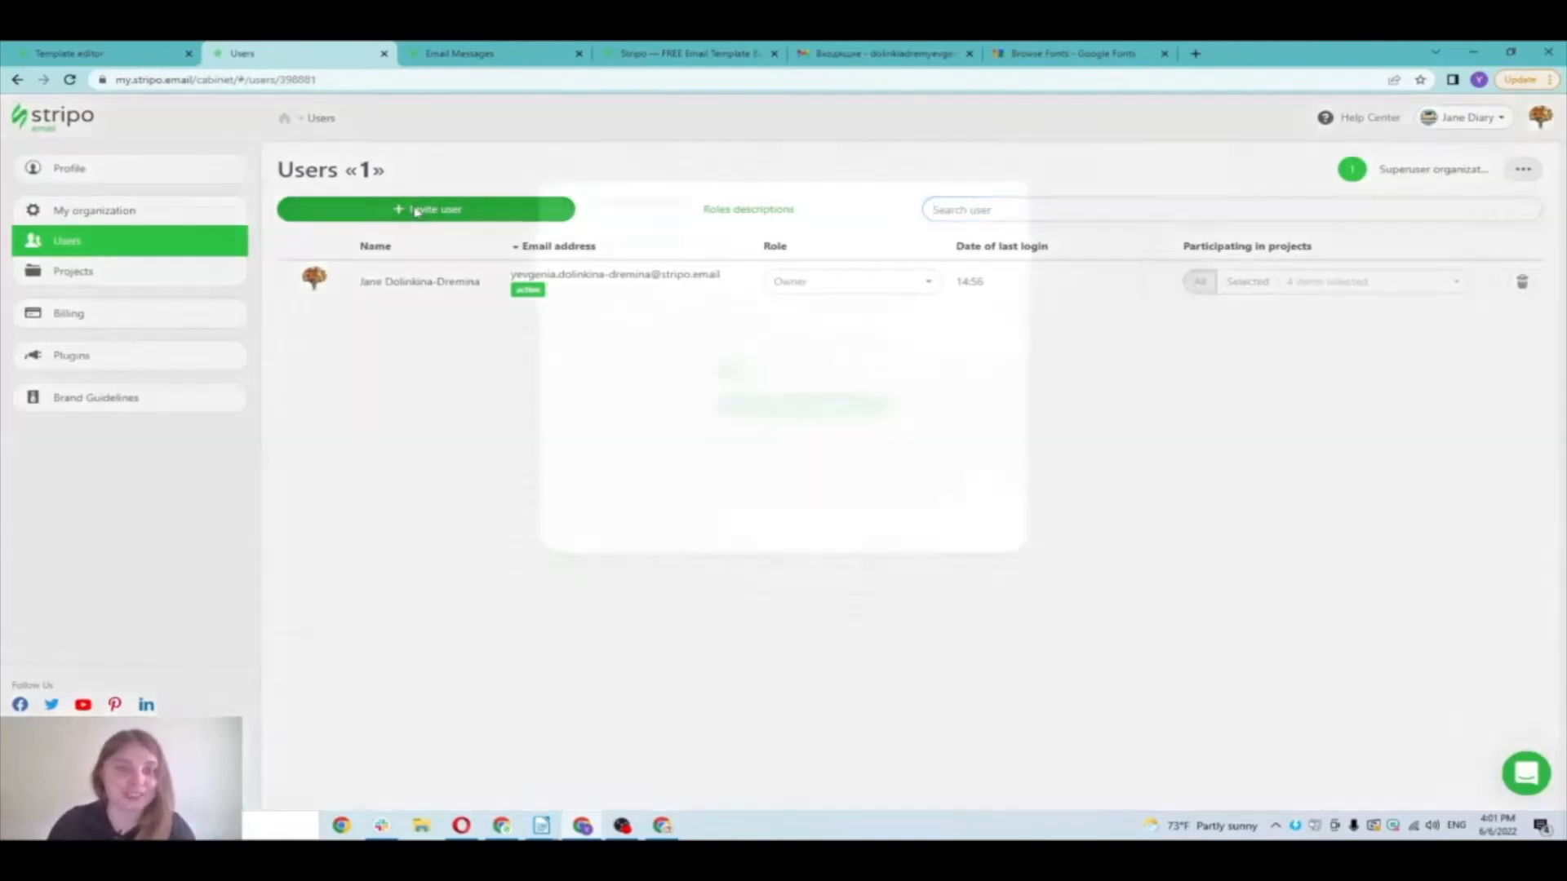
left_click(787, 336)
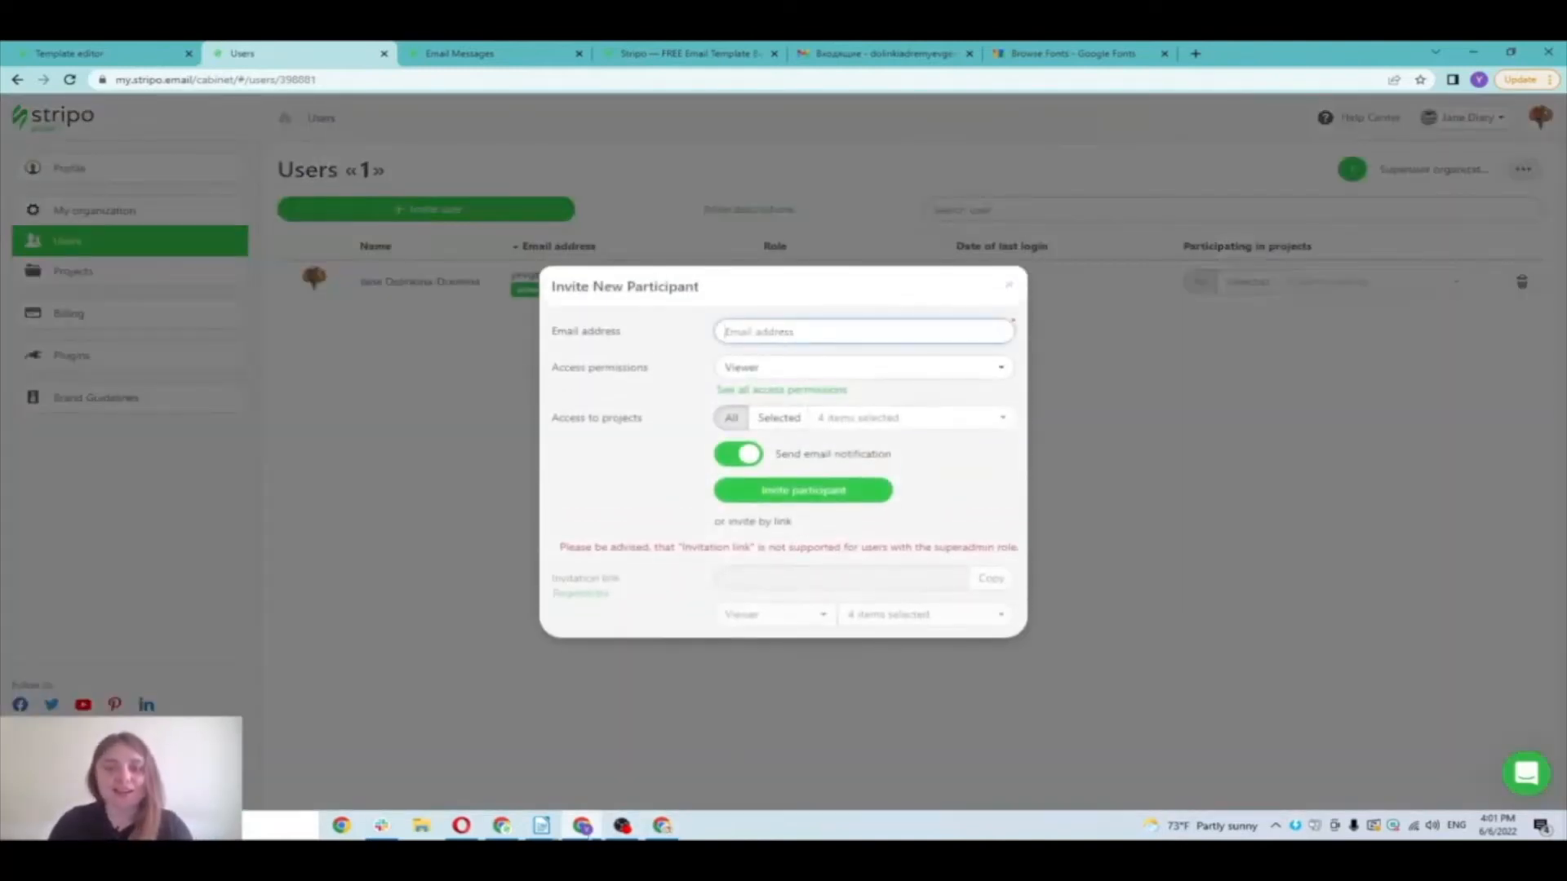
Step: Copy the invitee's email address from the LibreOffice Writer document into the invitation's email address field
mouse_move(543, 826)
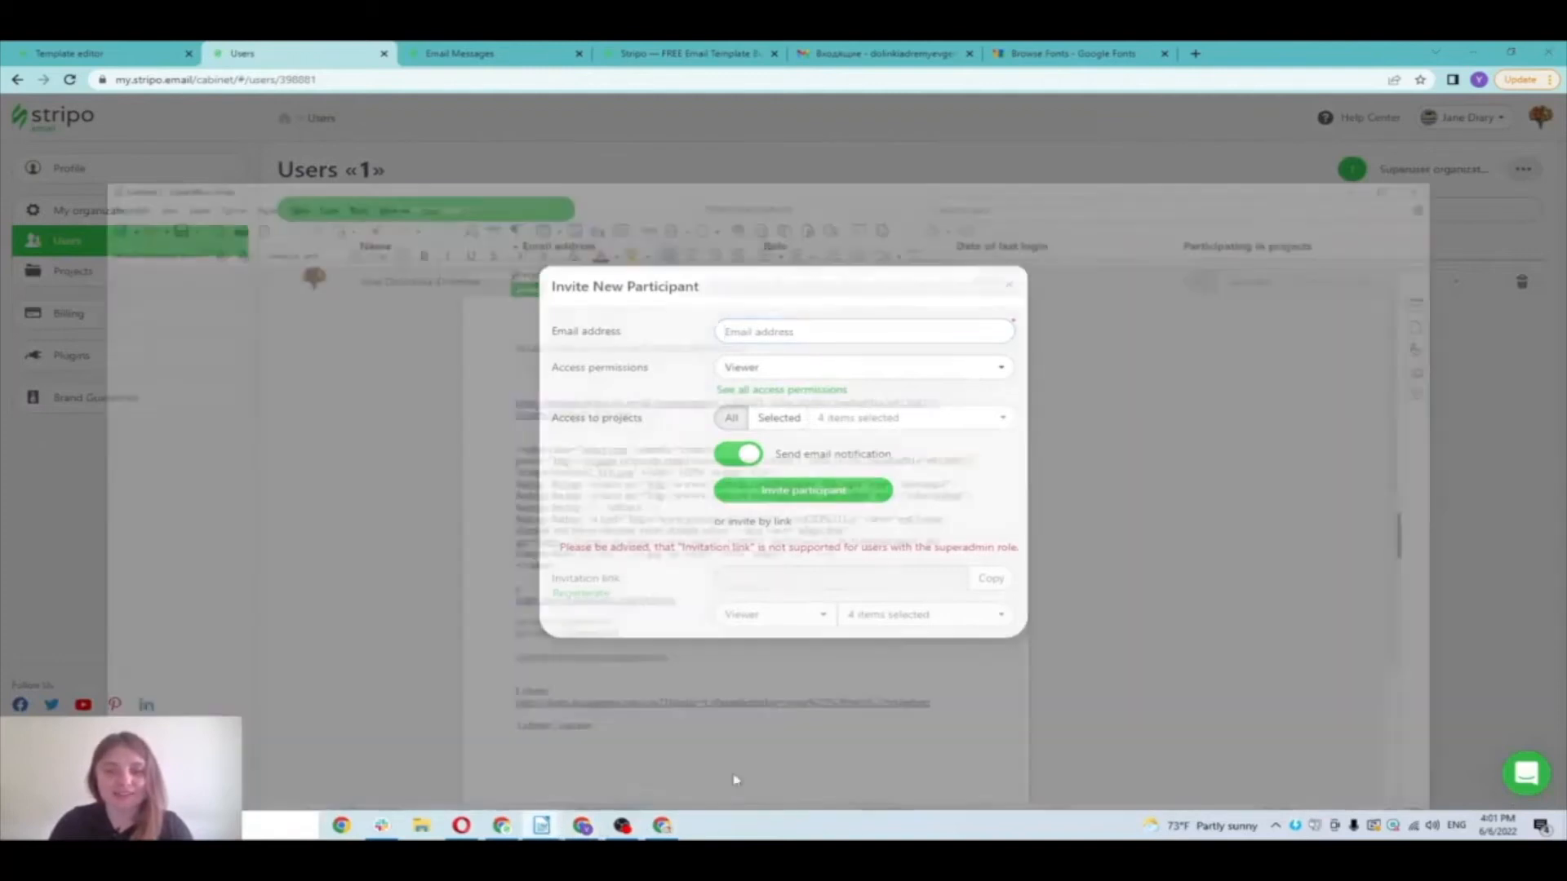
left_click(737, 780)
left_click_drag(613, 574, 482, 578)
key("ctrl+c")
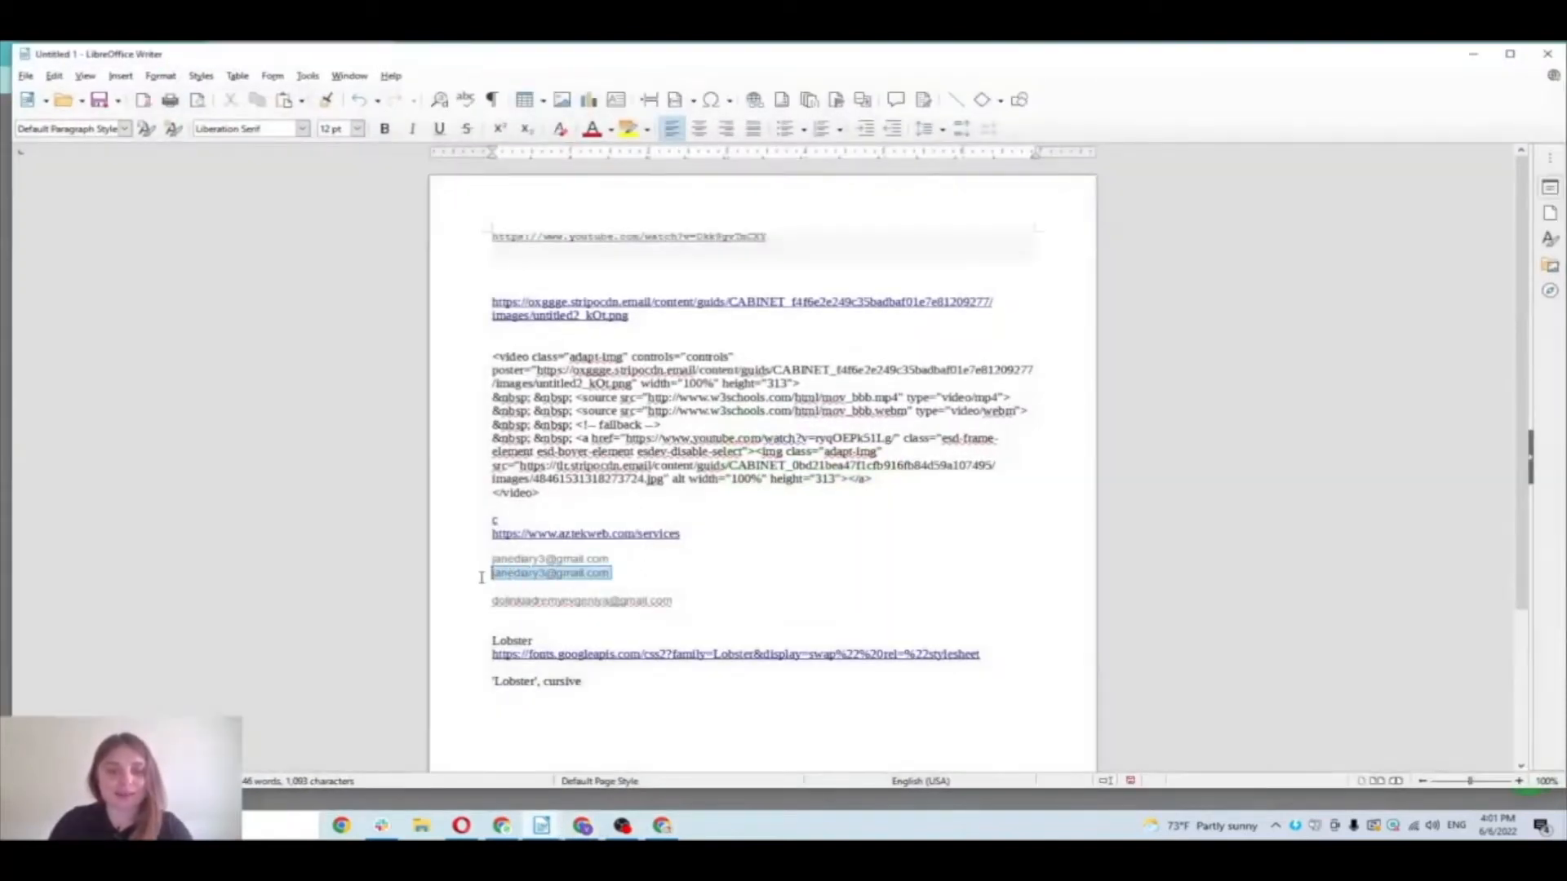
left_click(1473, 53)
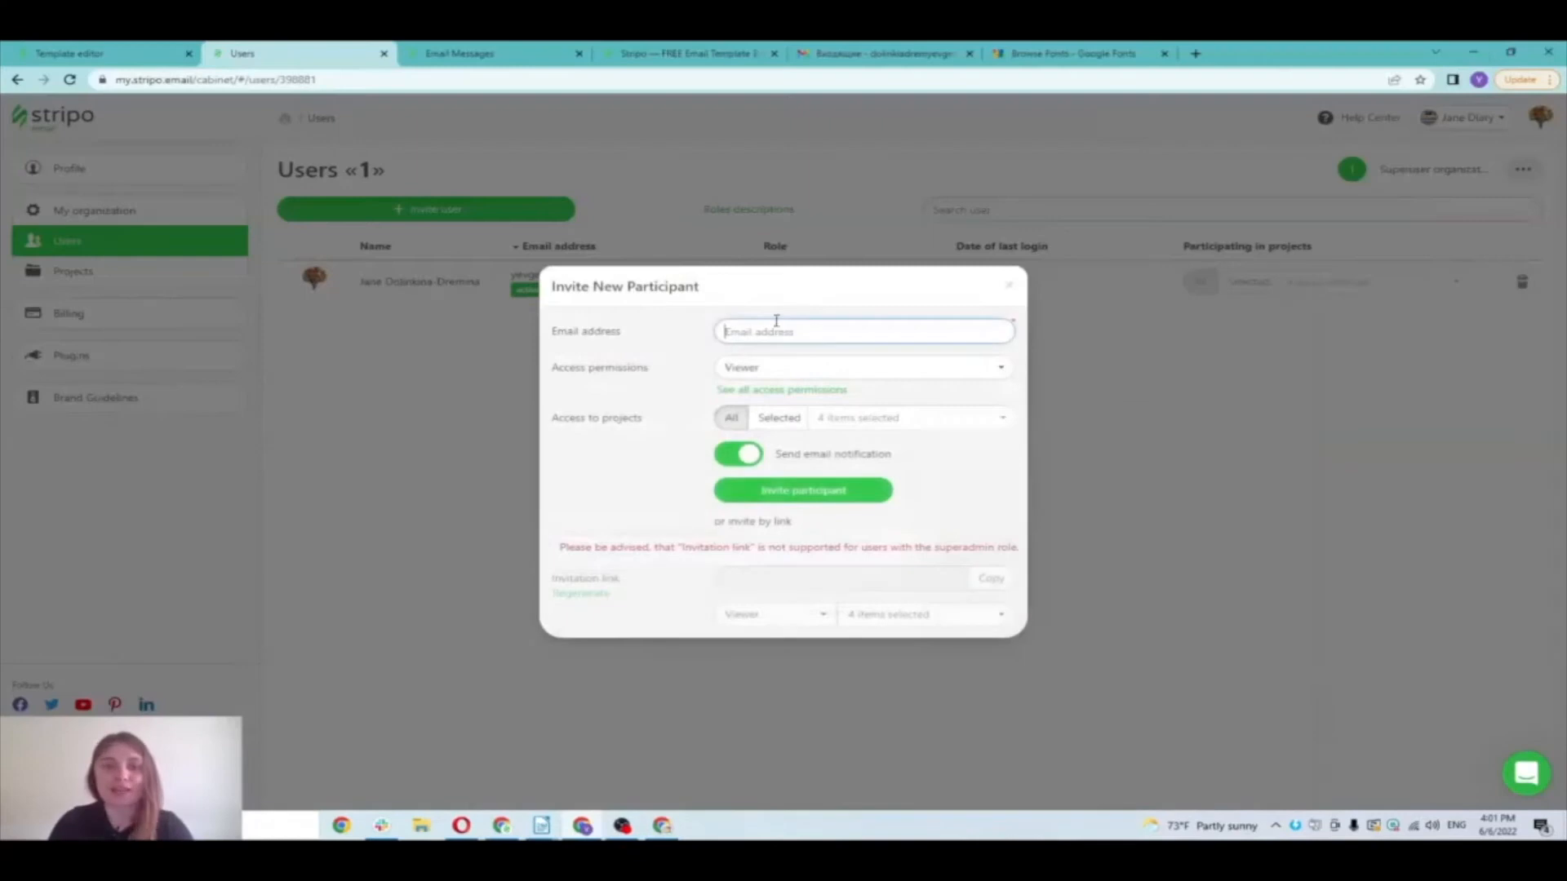
key("ctrl+v")
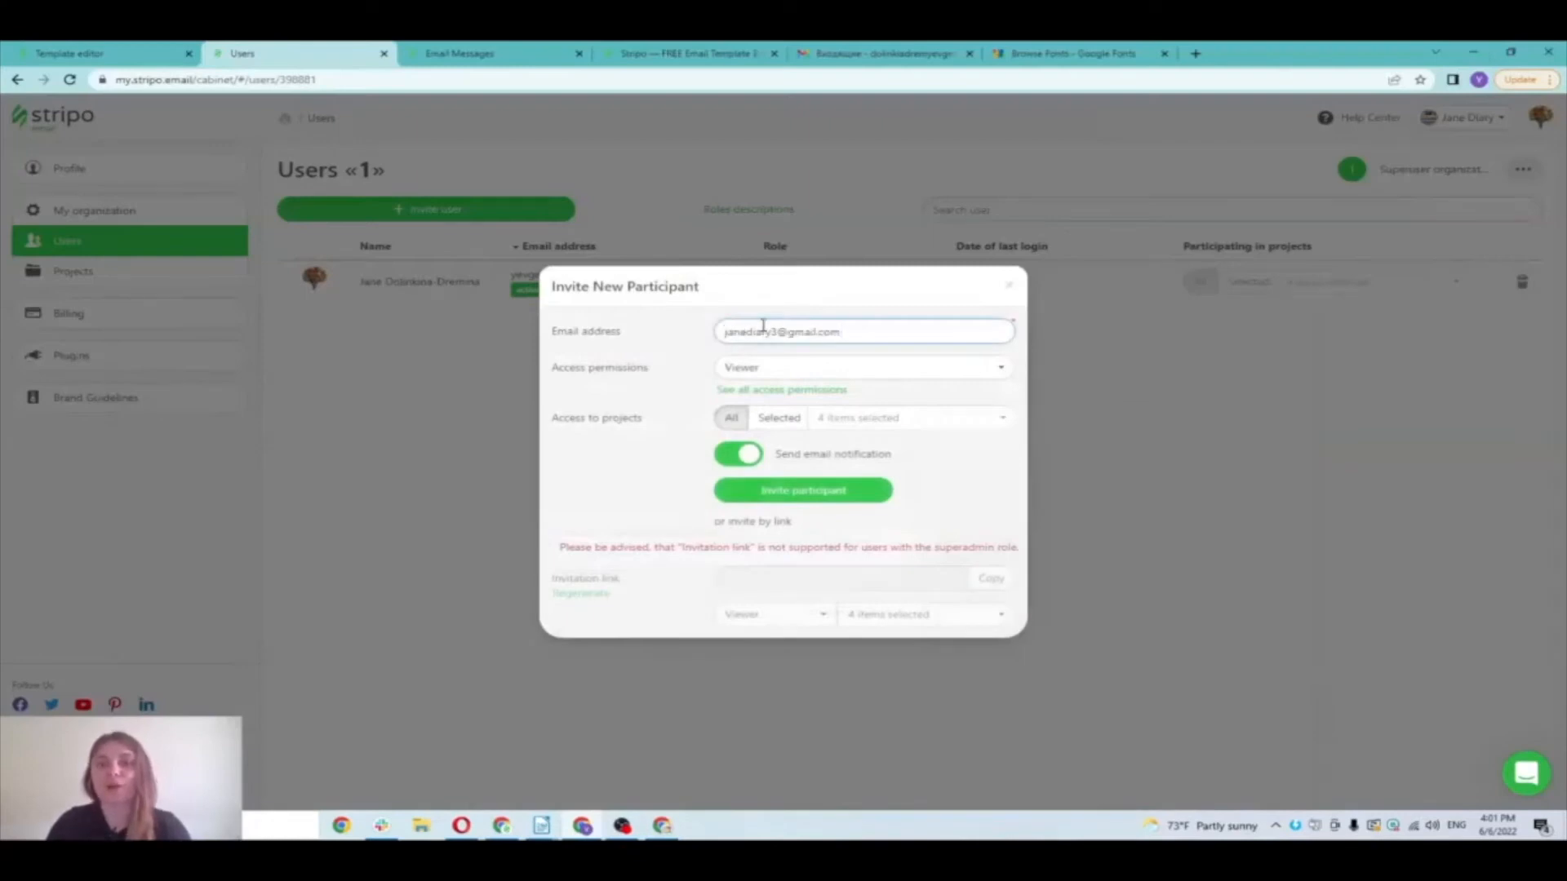
Step: Set the invitee's access permissions to Admin and check the role descriptions for the account area and the Drag-n-Drop editor
left_click(795, 373)
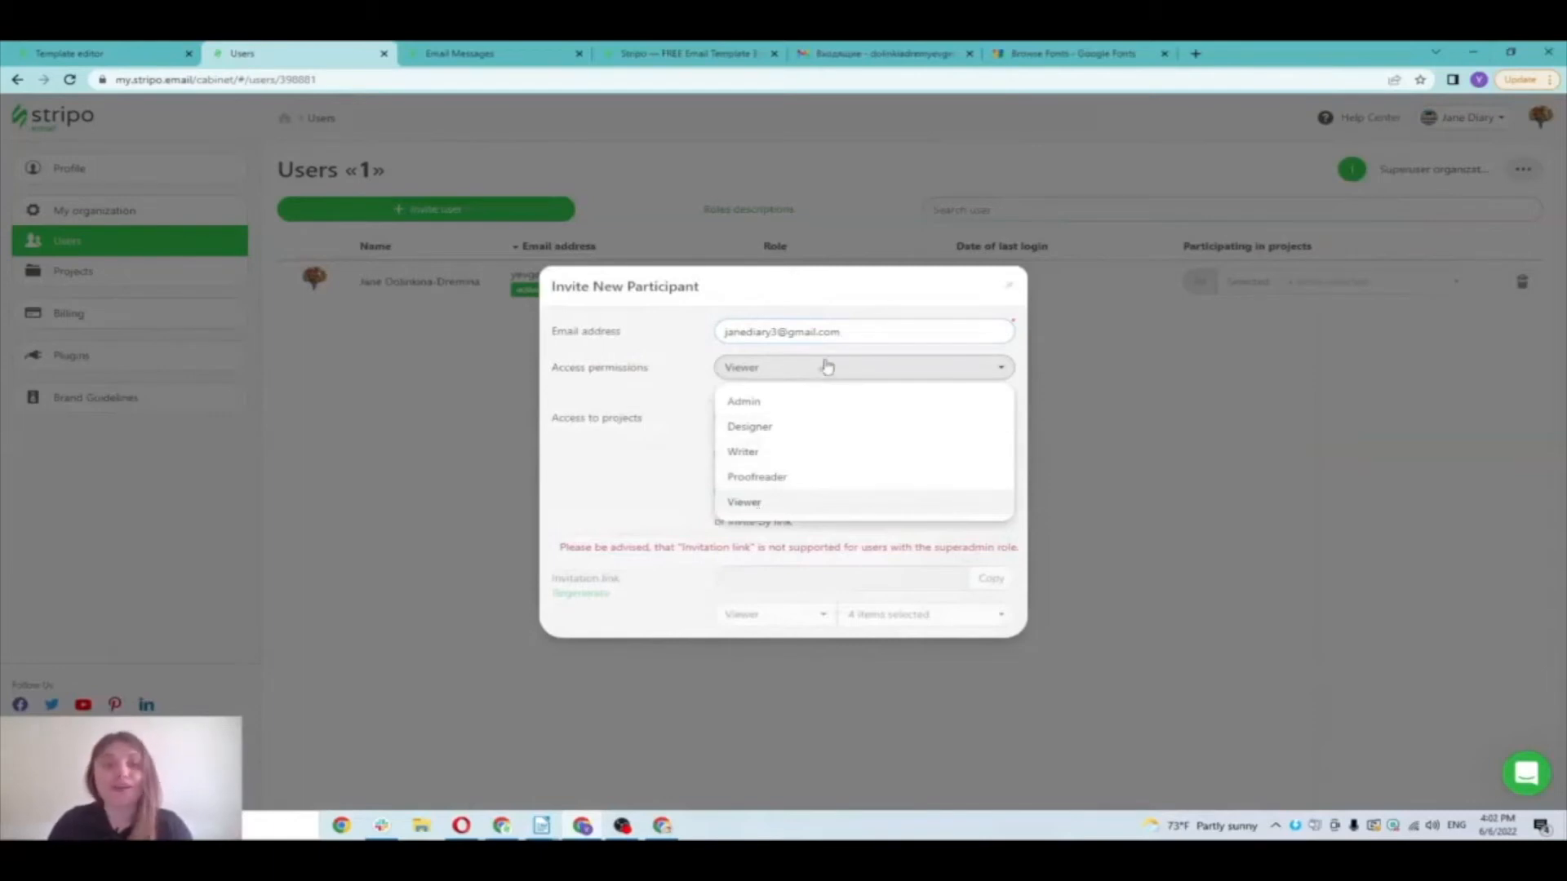
left_click(751, 401)
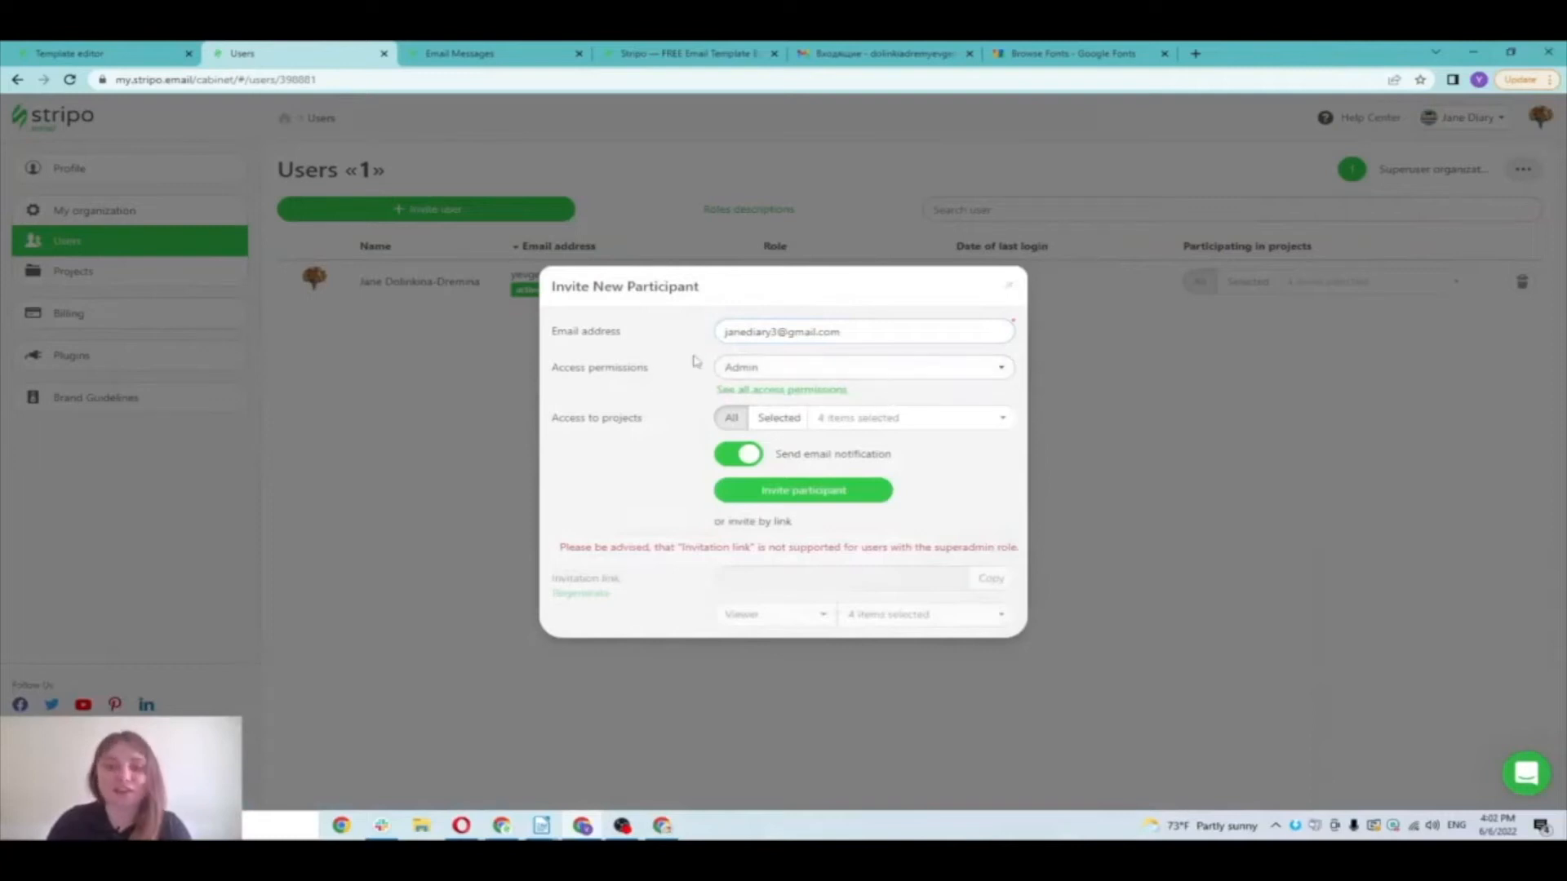
left_click(746, 394)
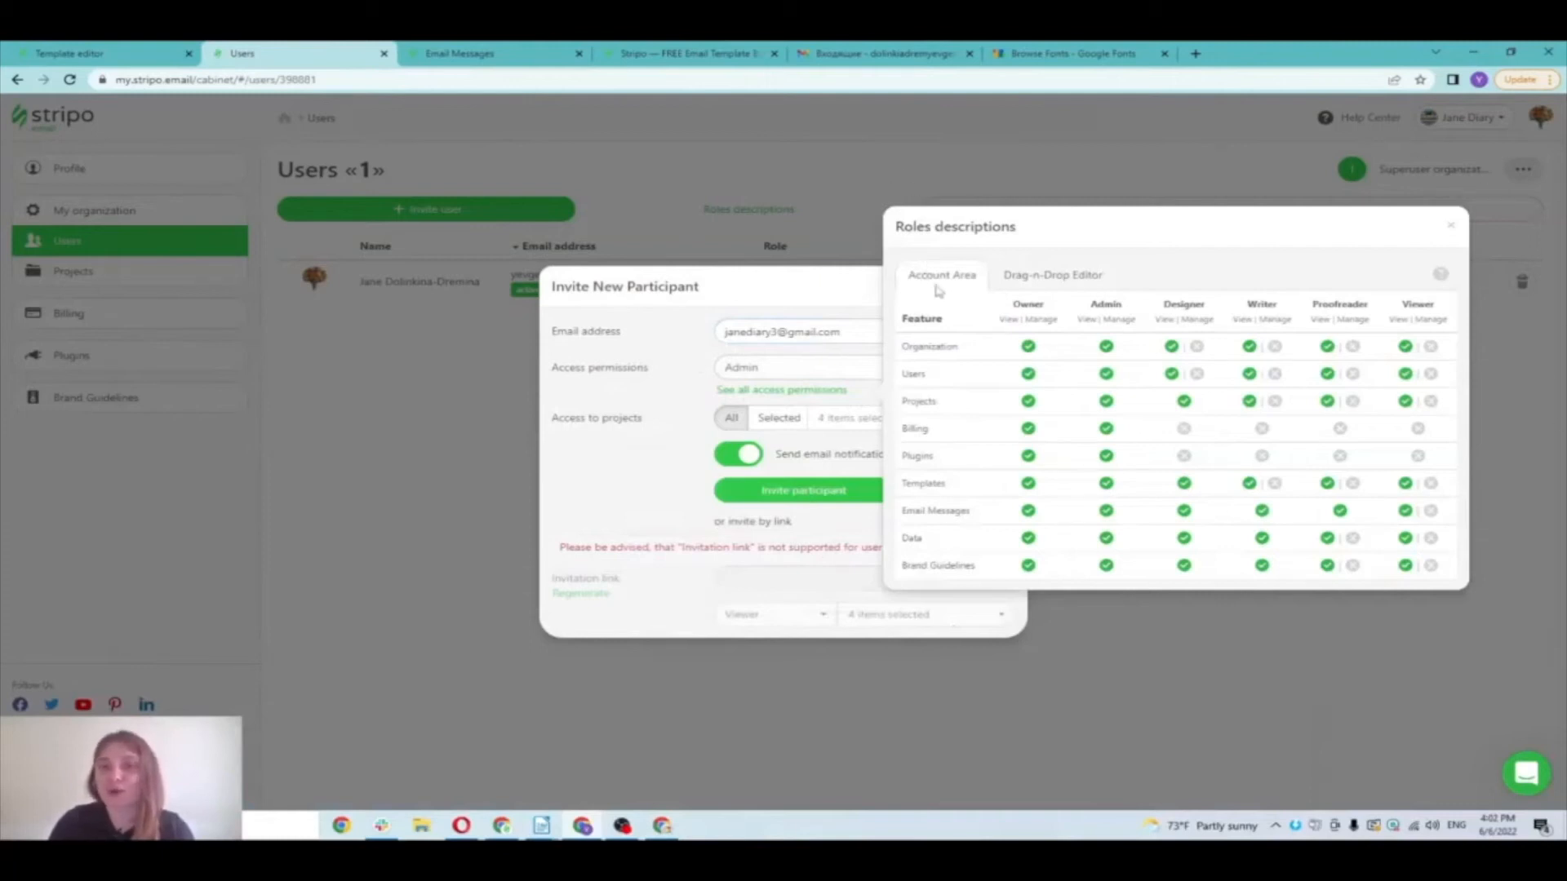
left_click(1036, 285)
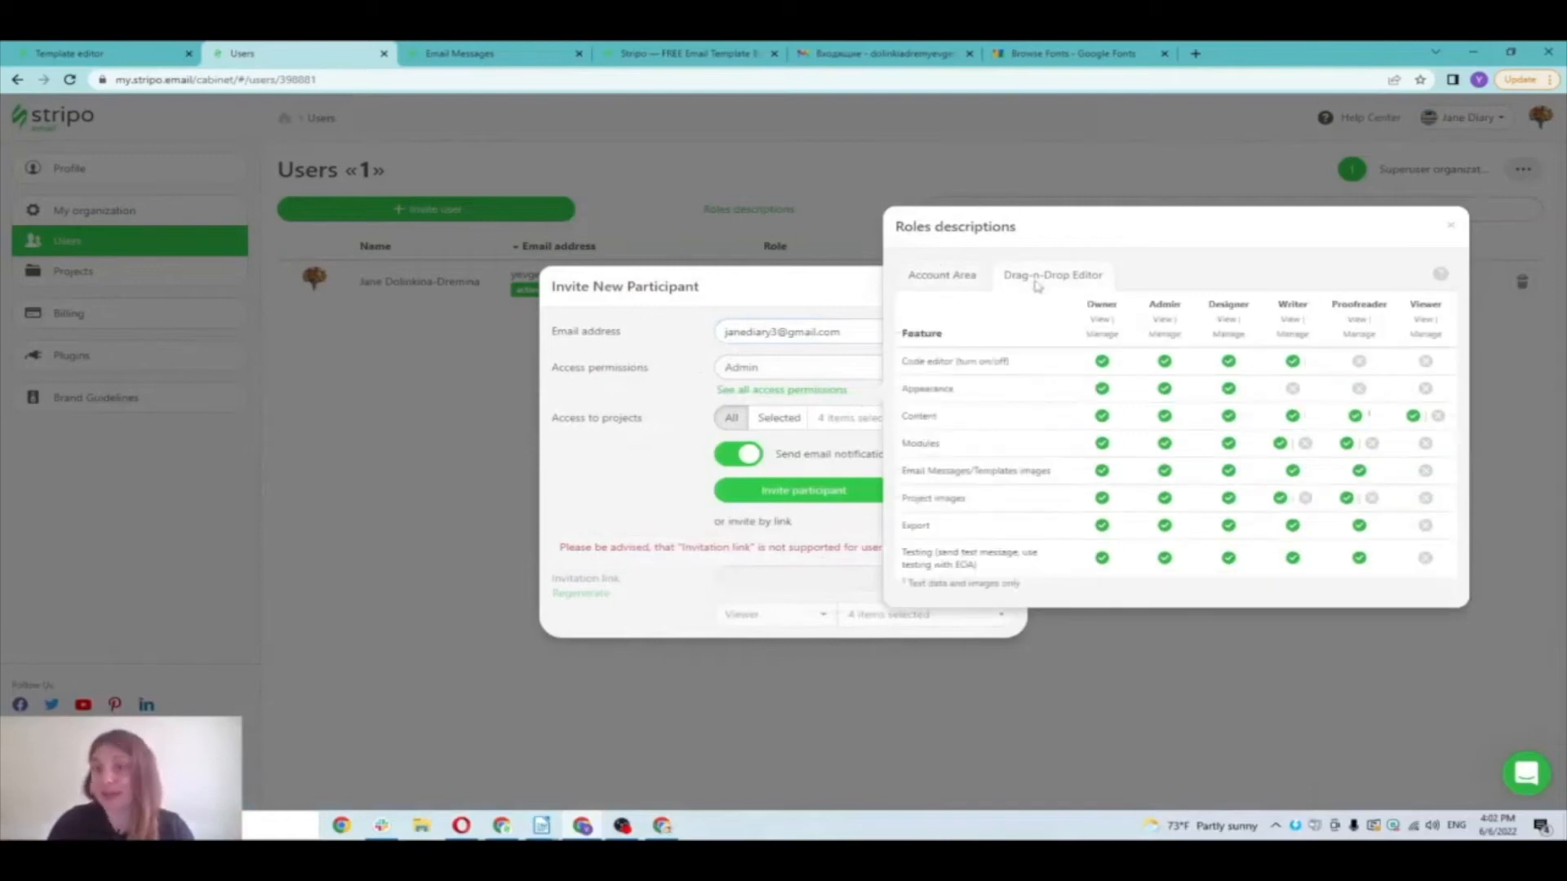
left_click(1450, 226)
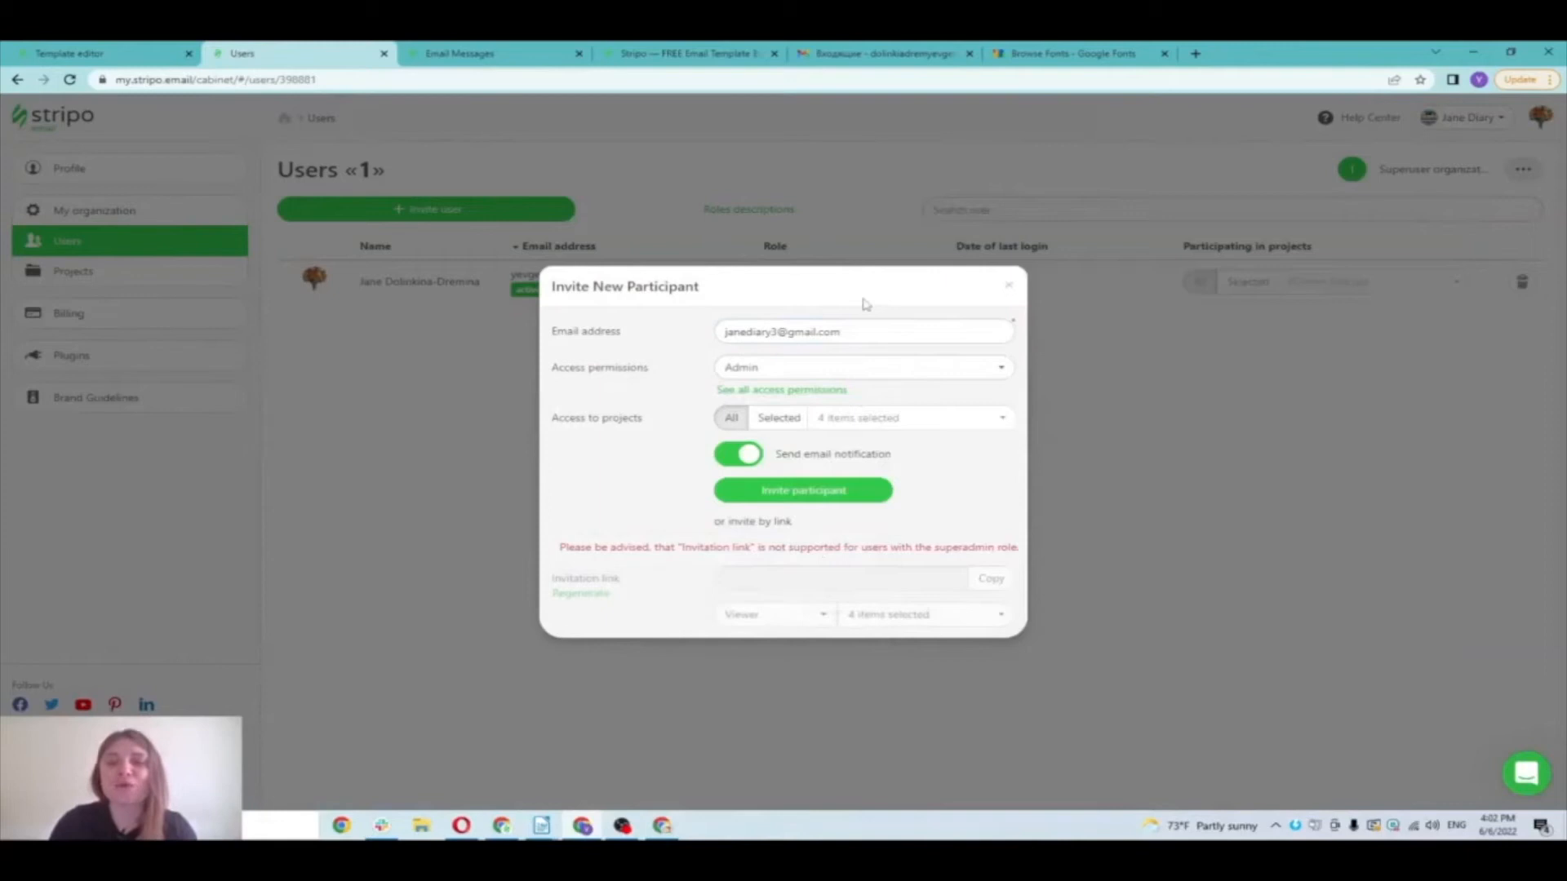
Step: Restrict the invitee's project access to the Plugin Stripo project only
left_click(771, 418)
left_click(879, 430)
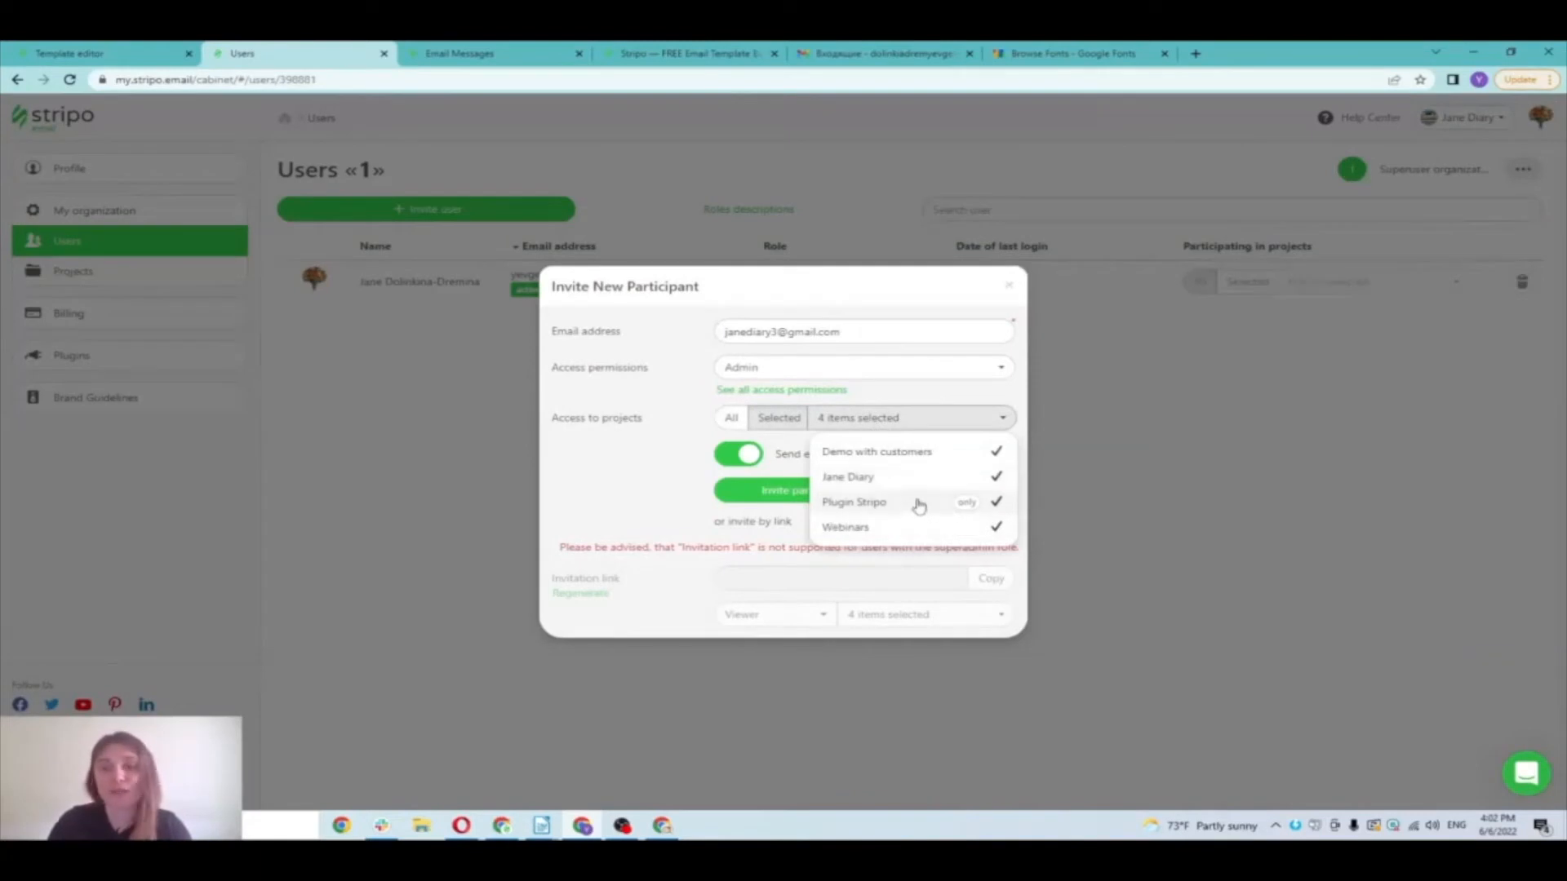
left_click(966, 503)
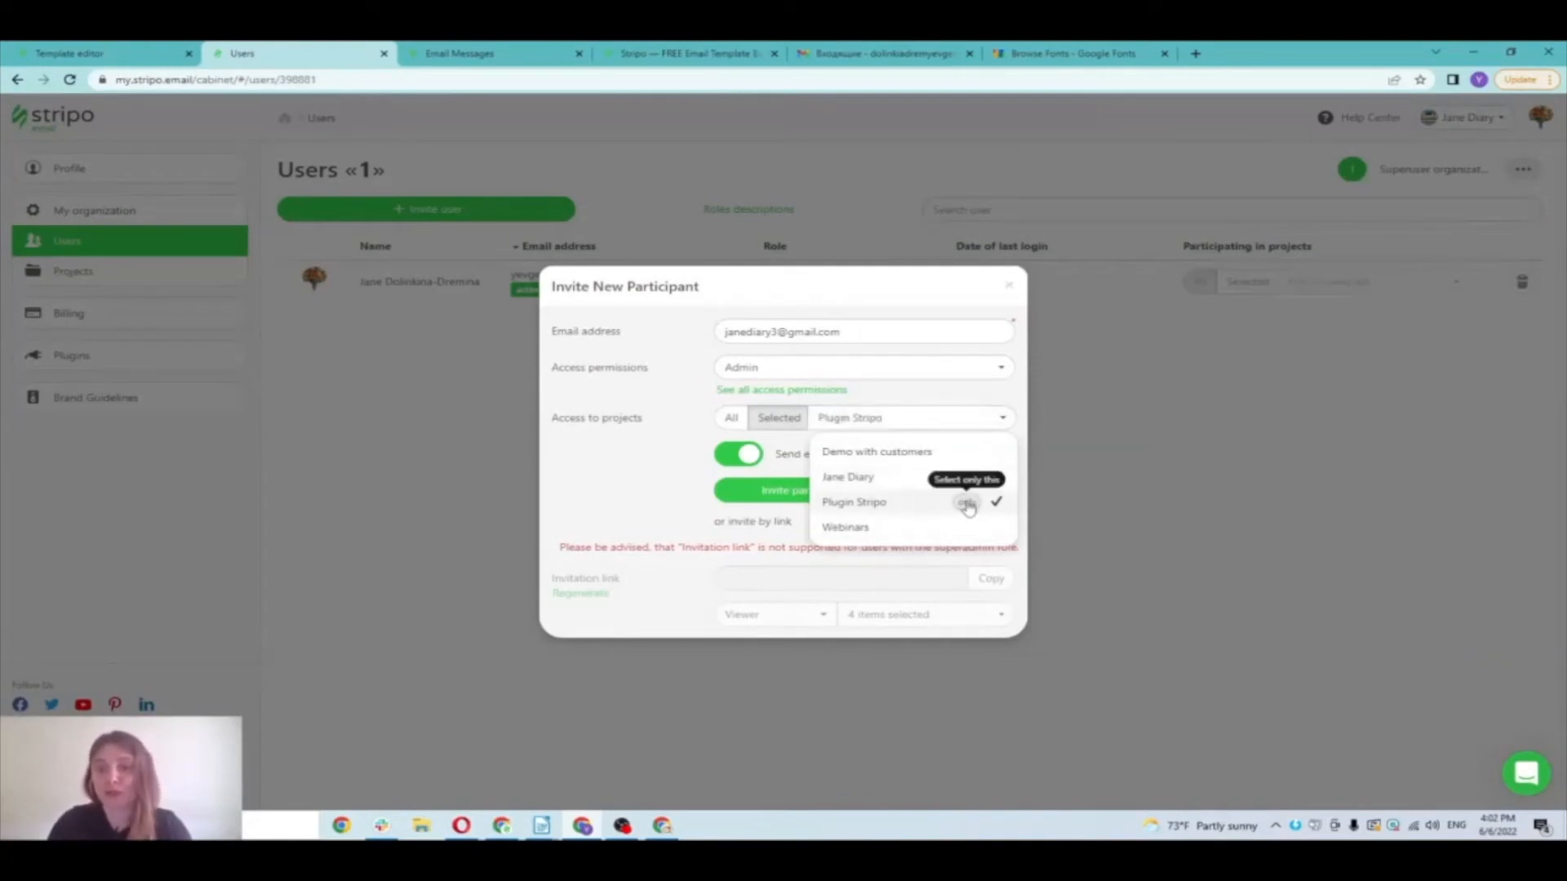
Step: Send the participant invitation with the email notification enabled
left_click(613, 470)
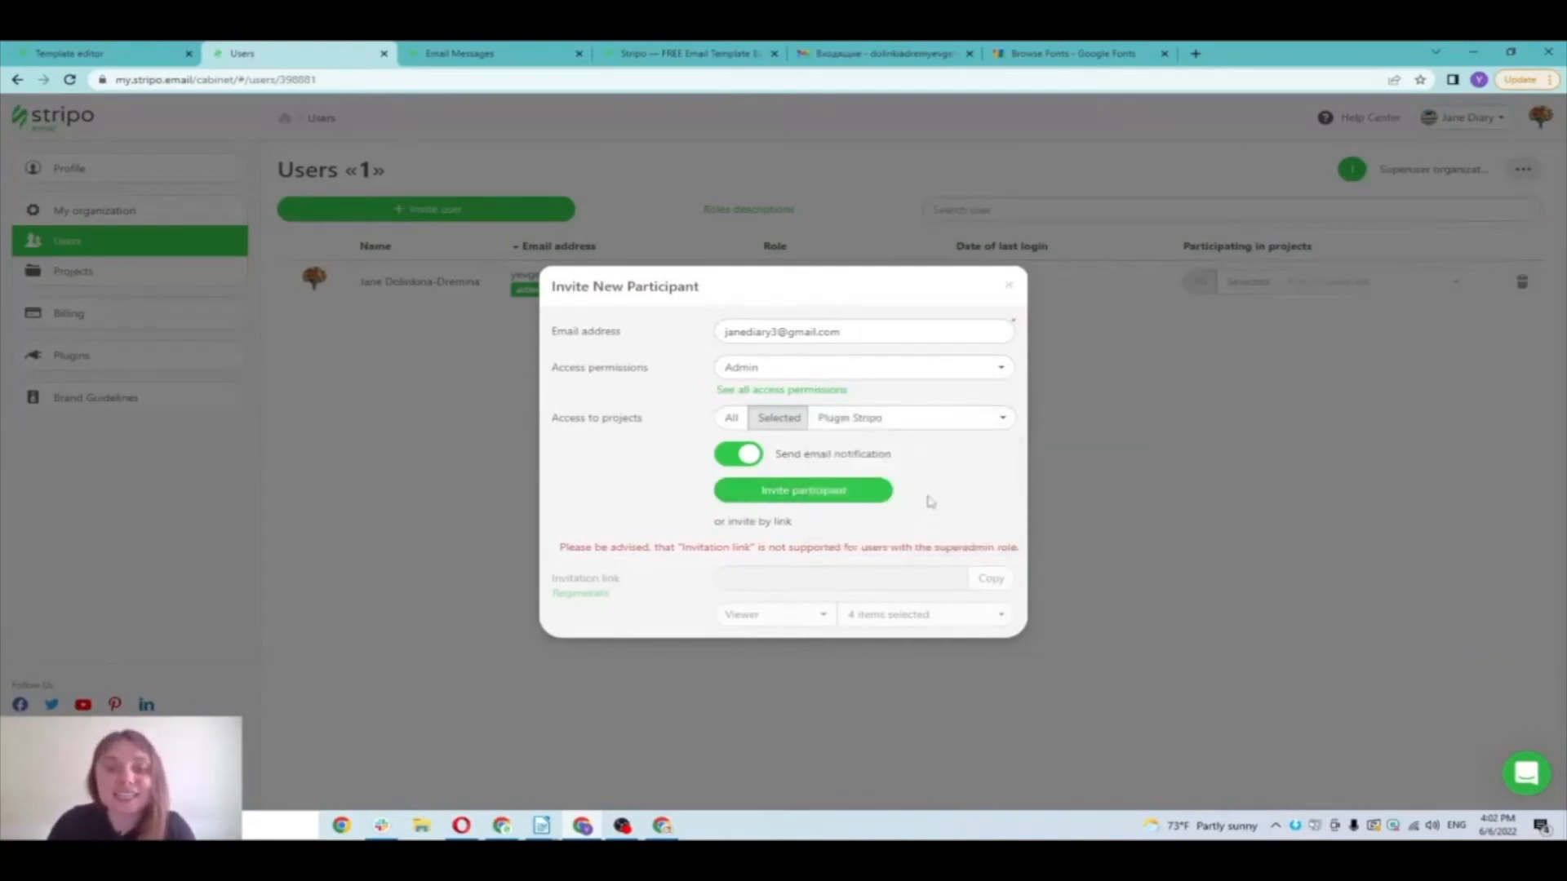
left_click(767, 491)
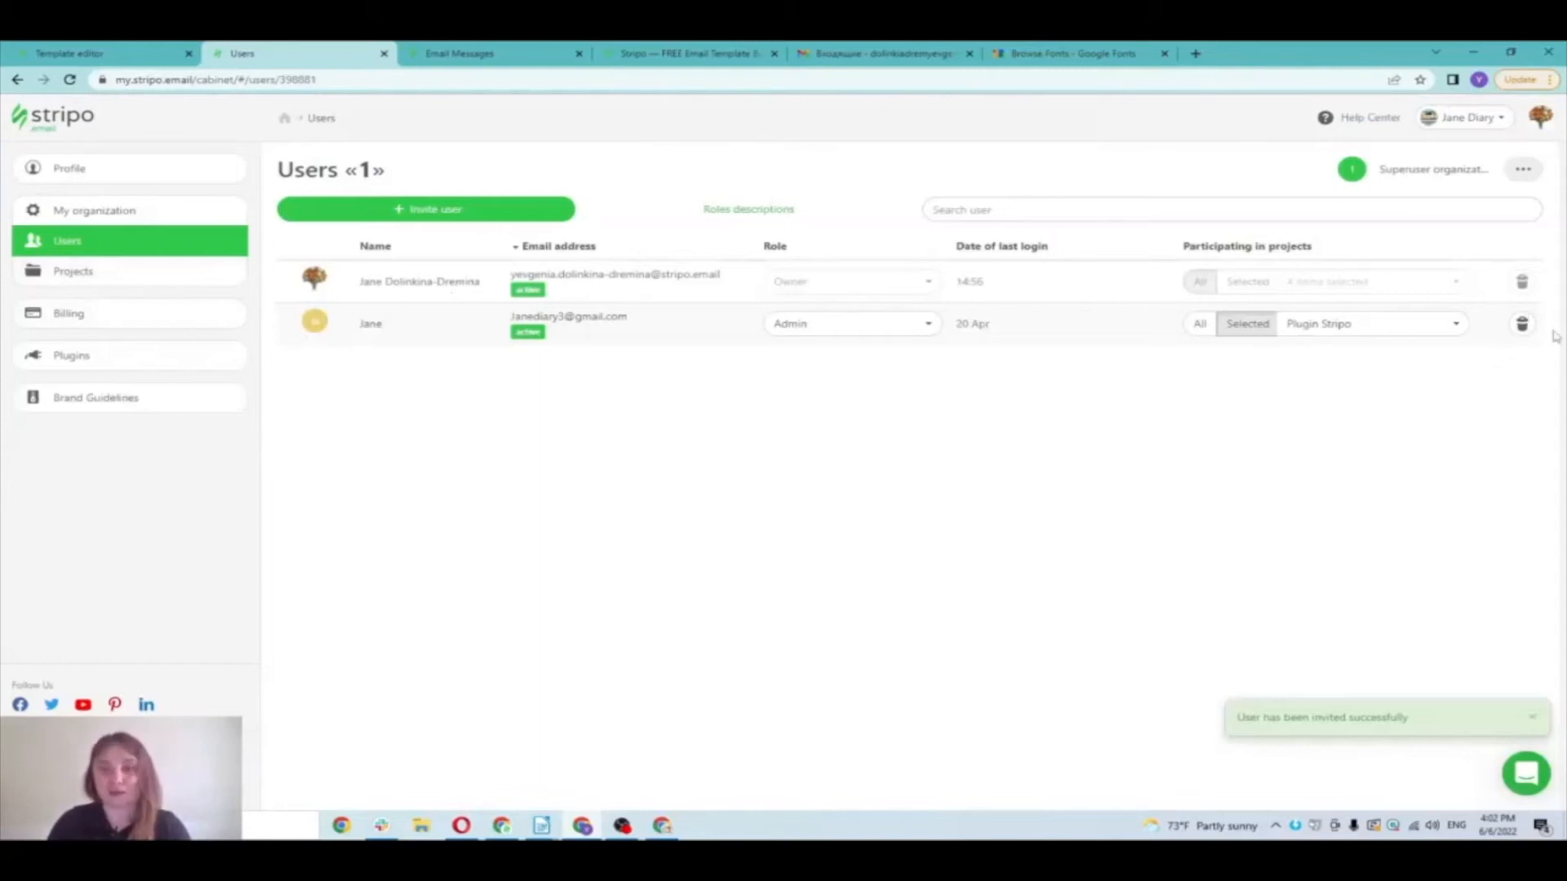
Step: Review the organization's billing page, including billing address, active subscriptions and payments history, and open the list of plugin applications
left_click(102, 318)
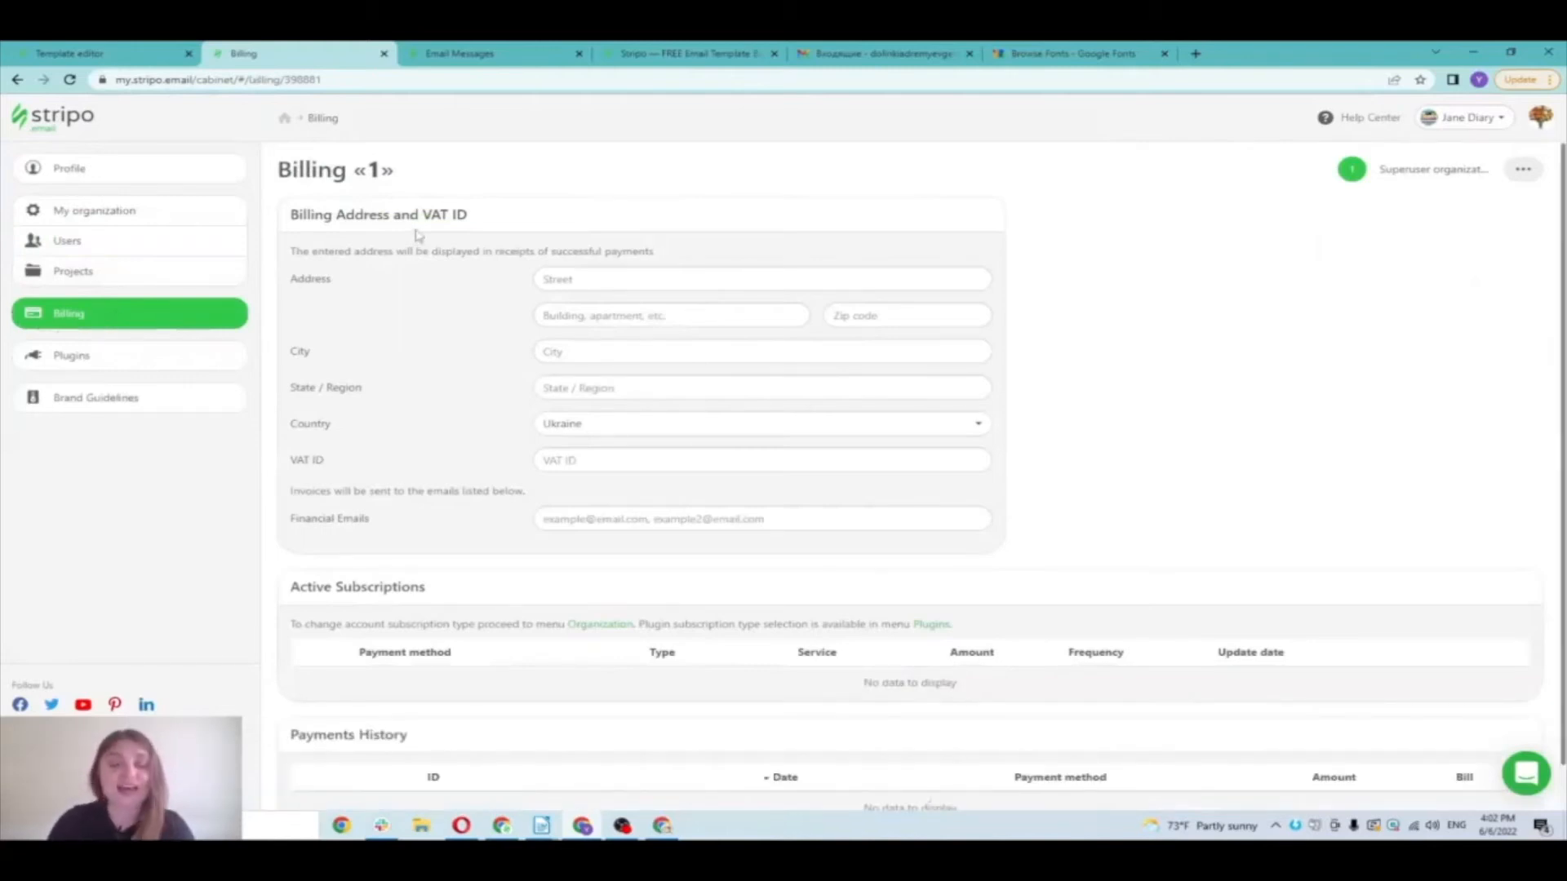
scroll(384, 396, "down", 2)
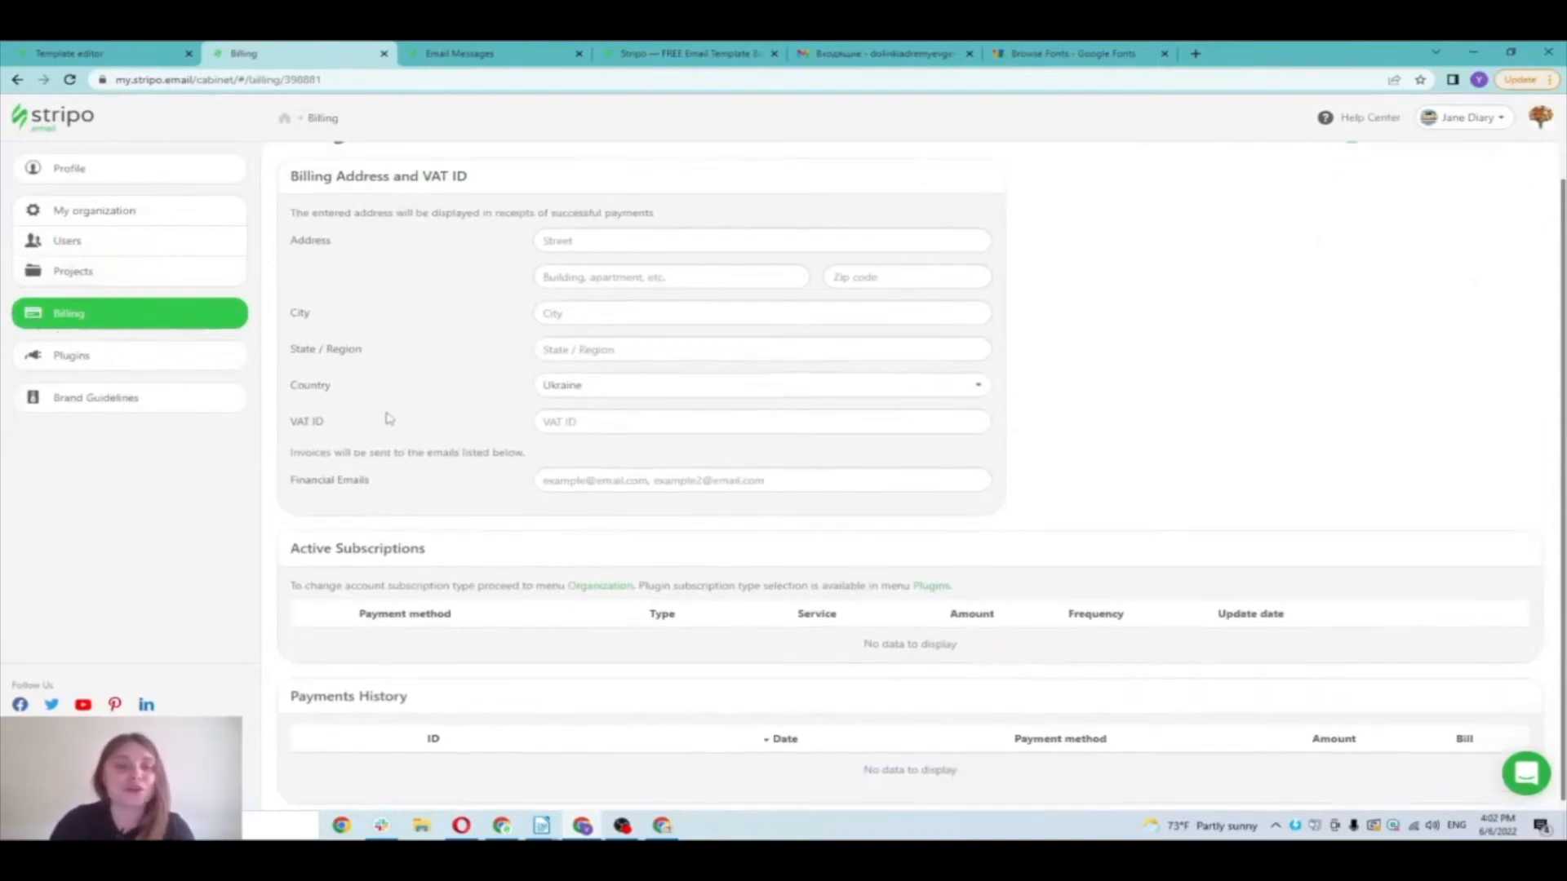
left_click_drag(280, 696, 442, 684)
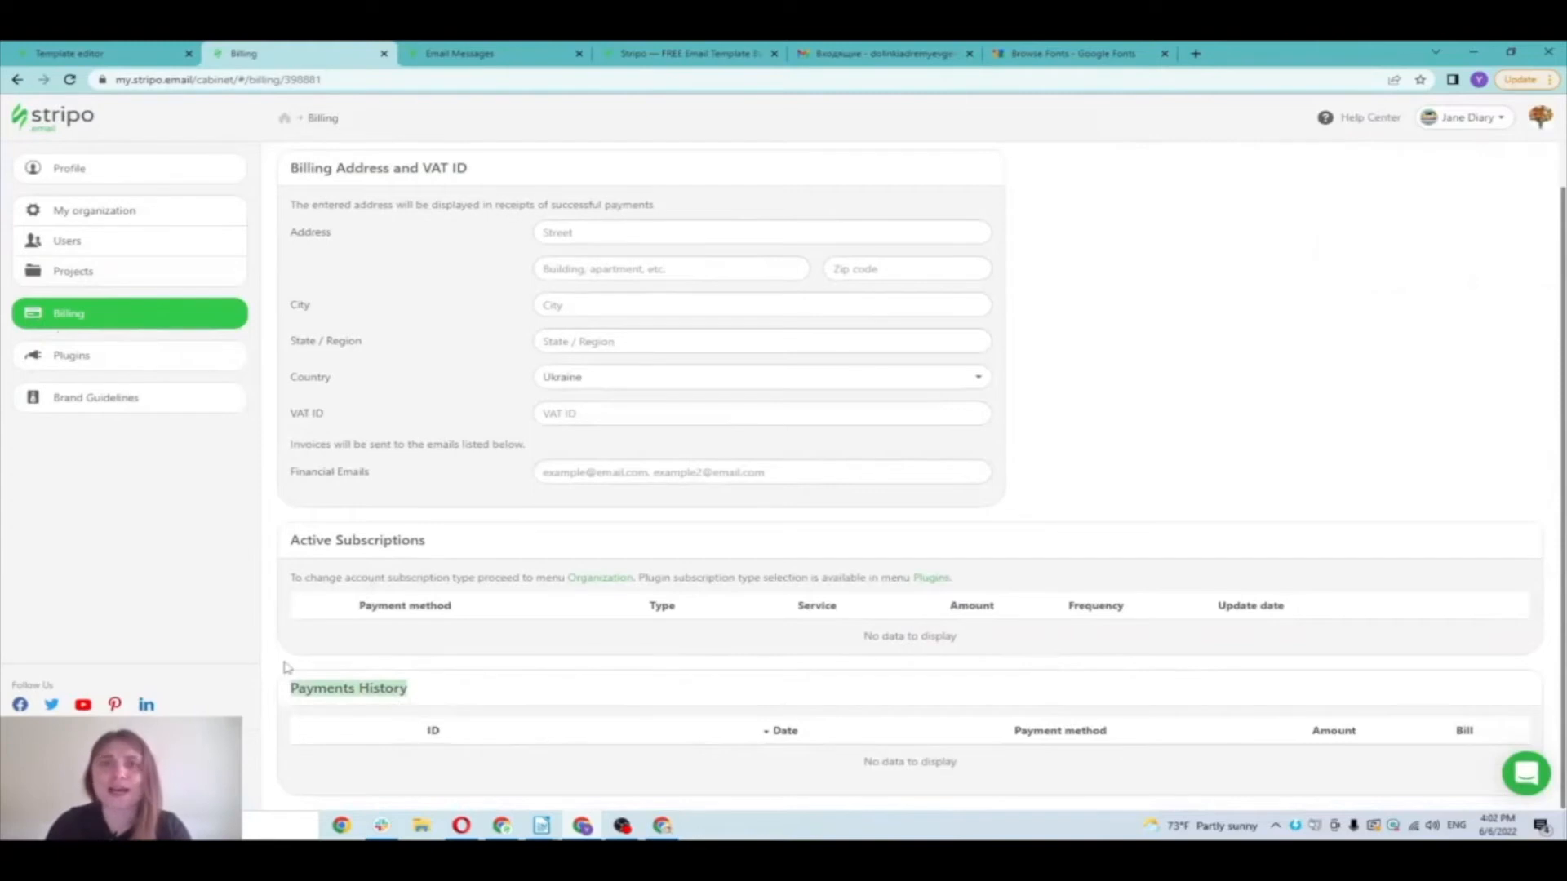
scroll(633, 528, "up", 2)
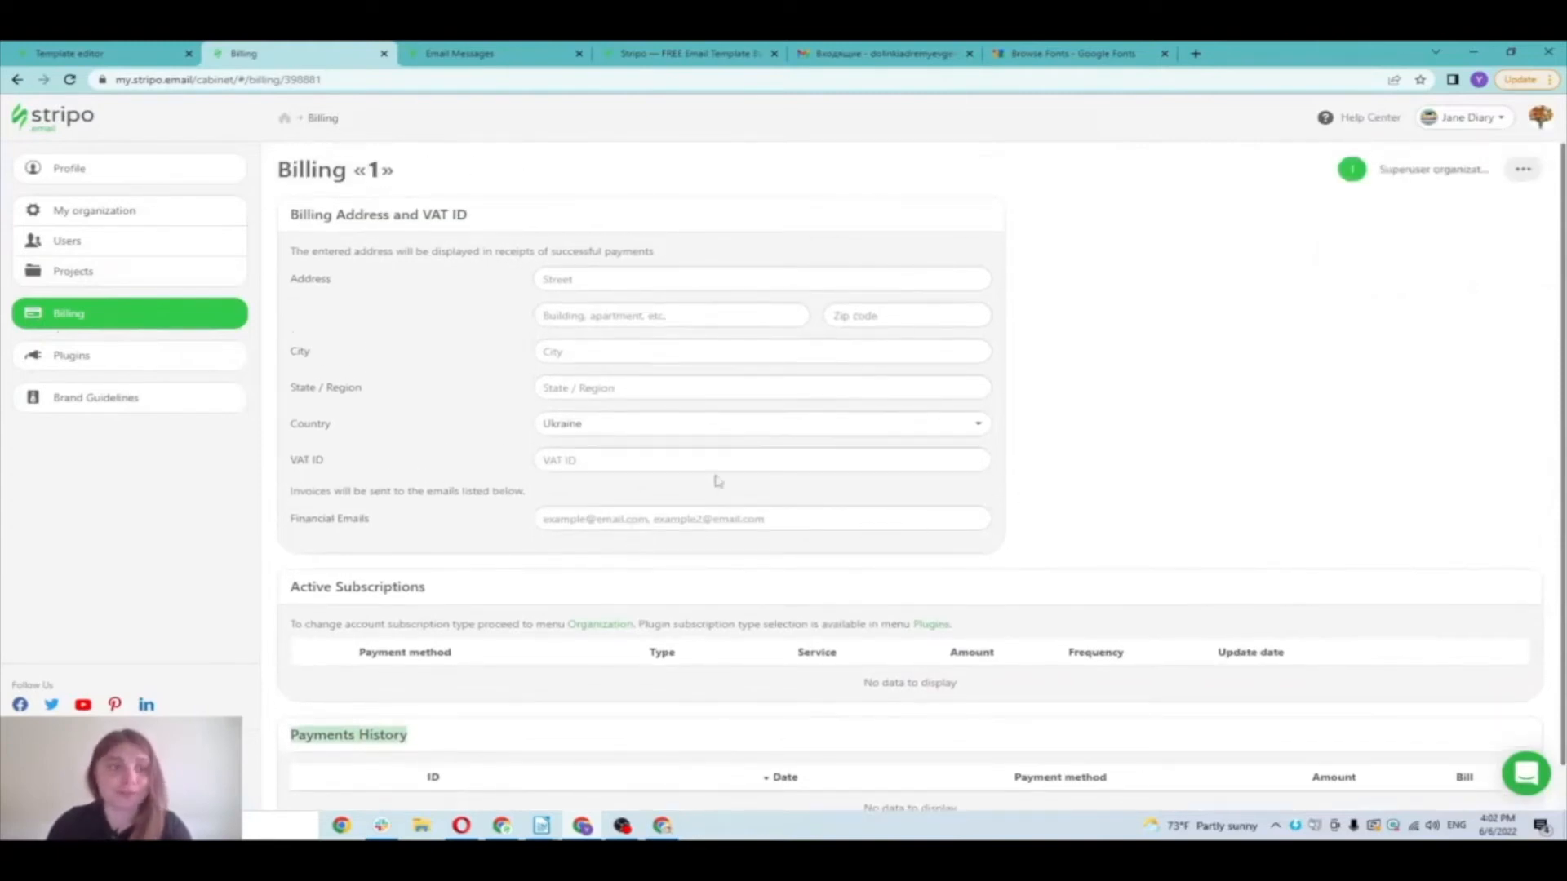
left_click(82, 355)
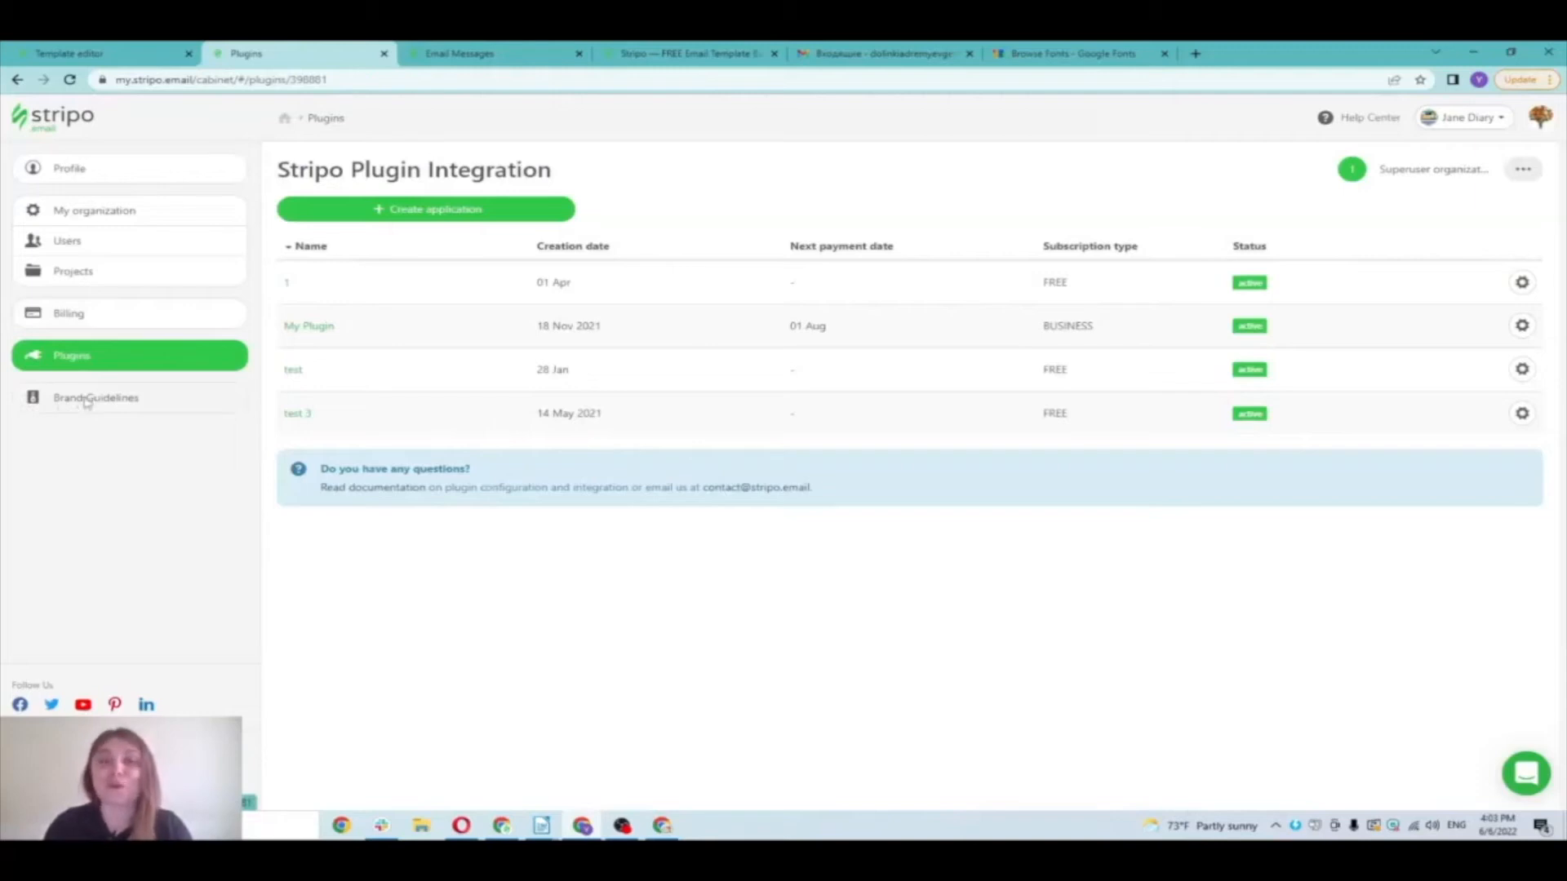
Step: Create a new Brand Guidelines kit named test and assign it to the Webinars project
left_click(87, 400)
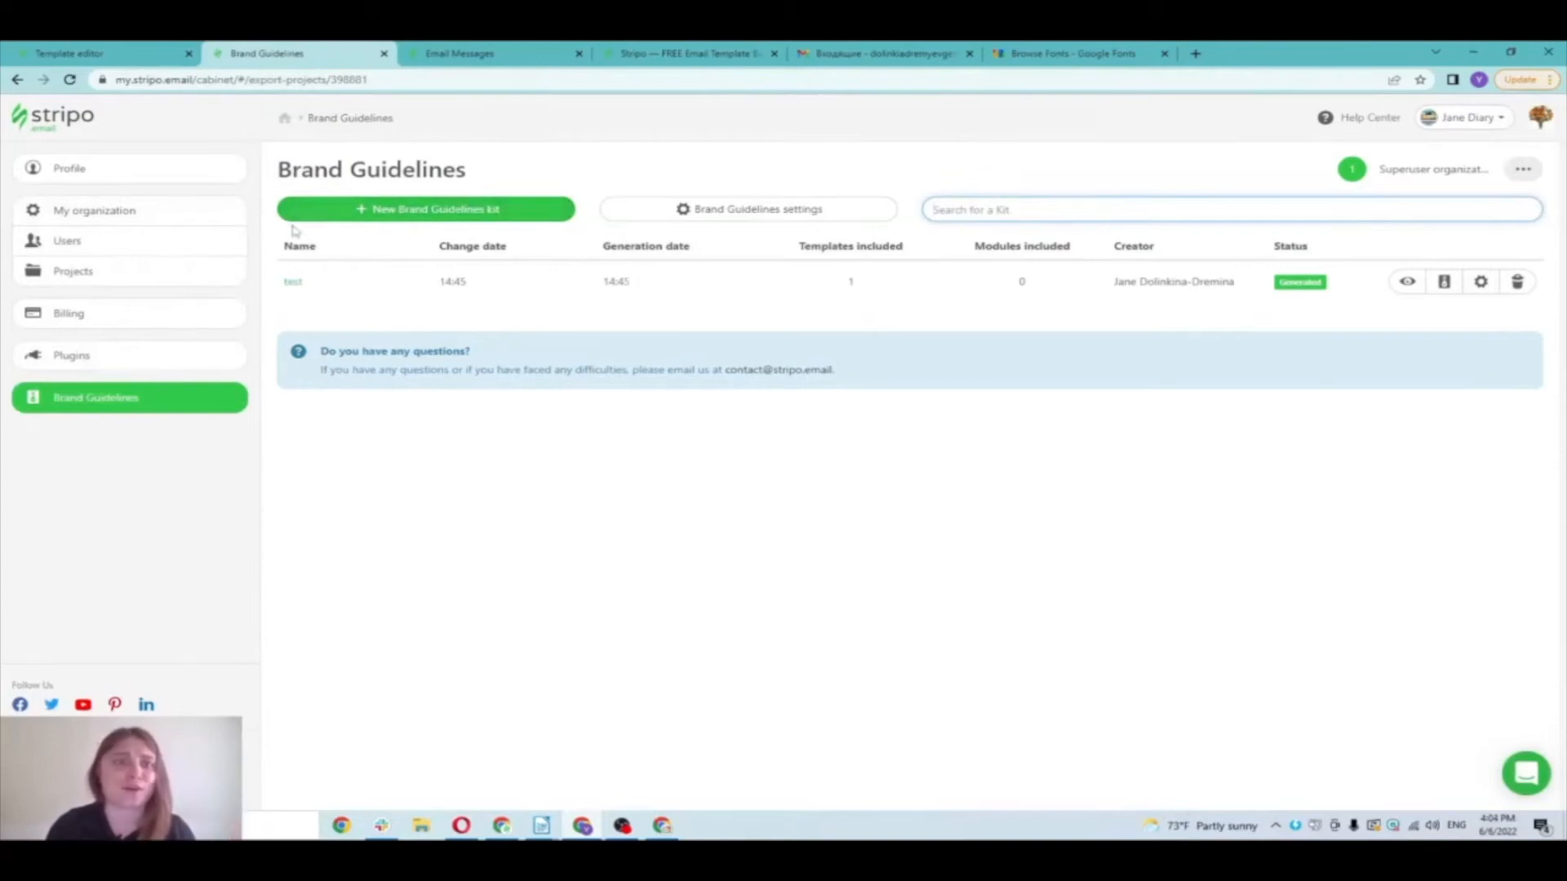
left_click(475, 210)
left_click(600, 250)
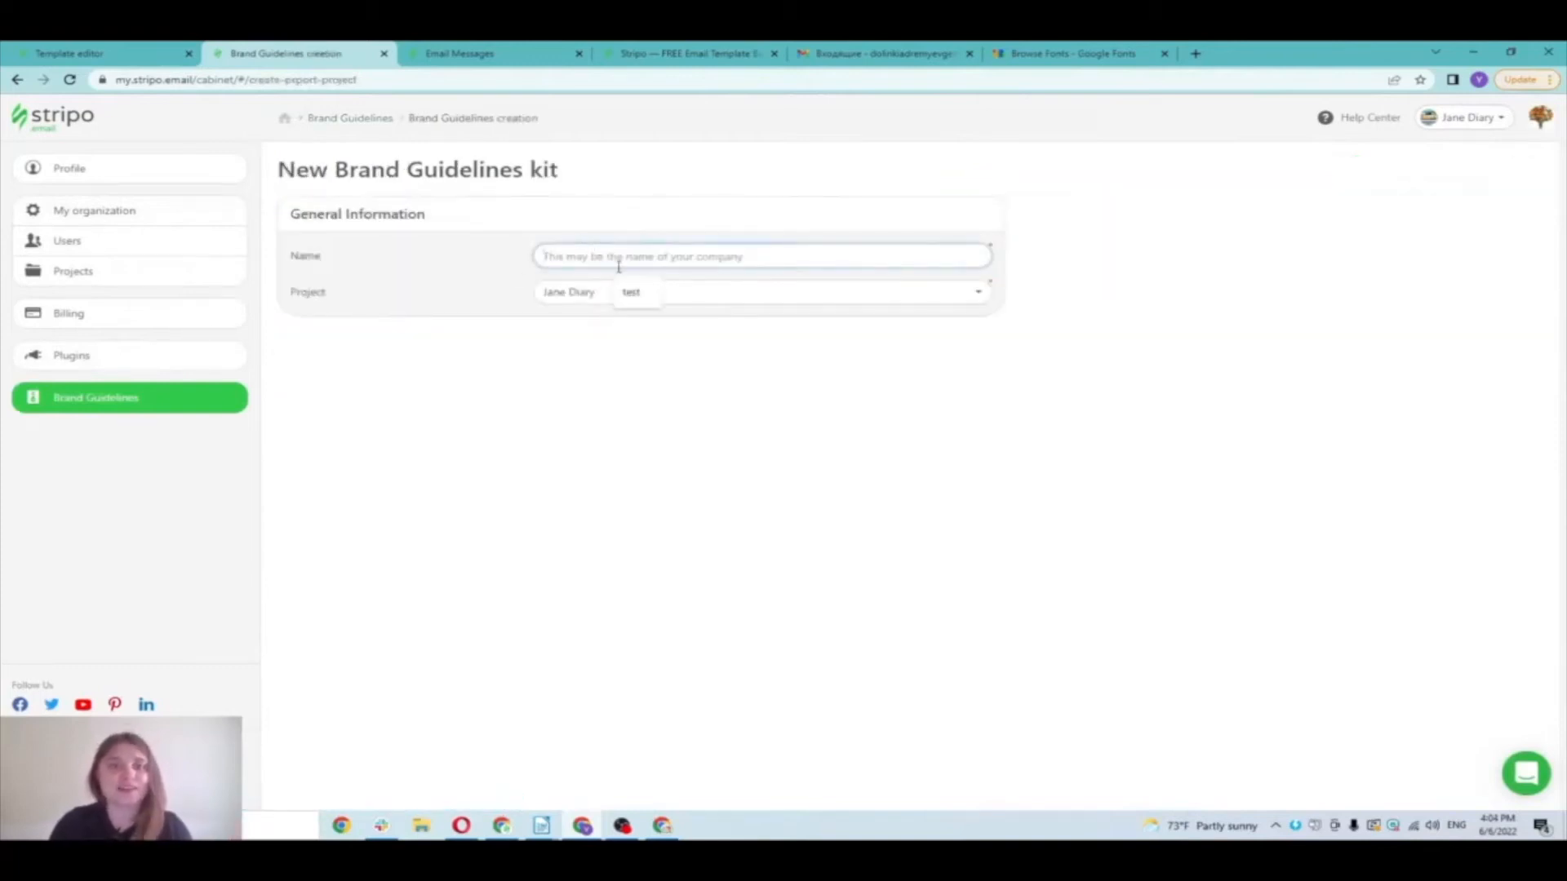
left_click(636, 295)
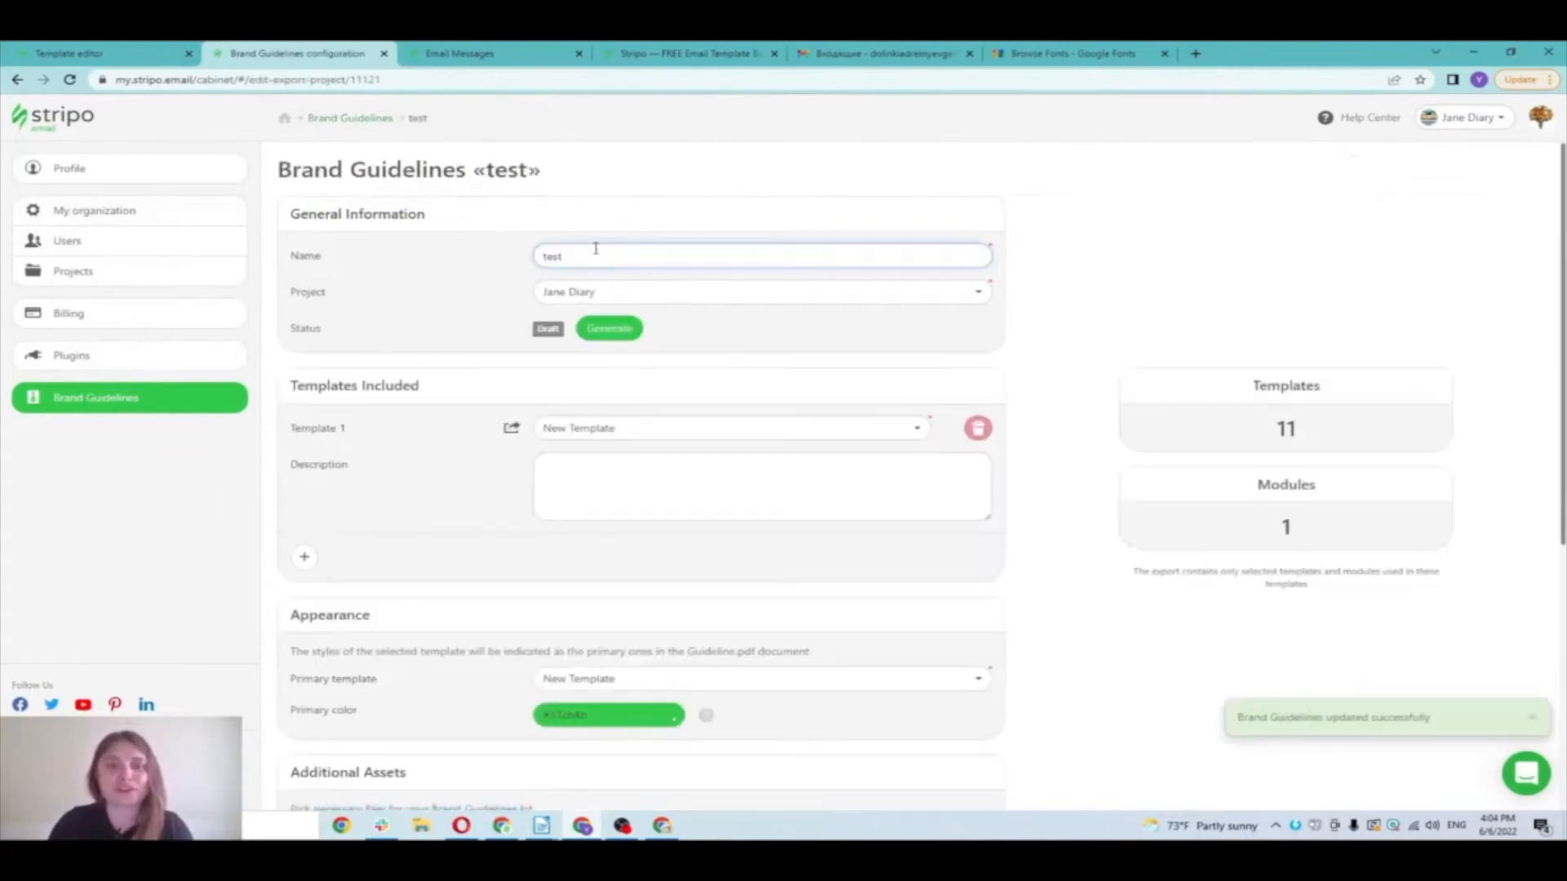
left_click(655, 296)
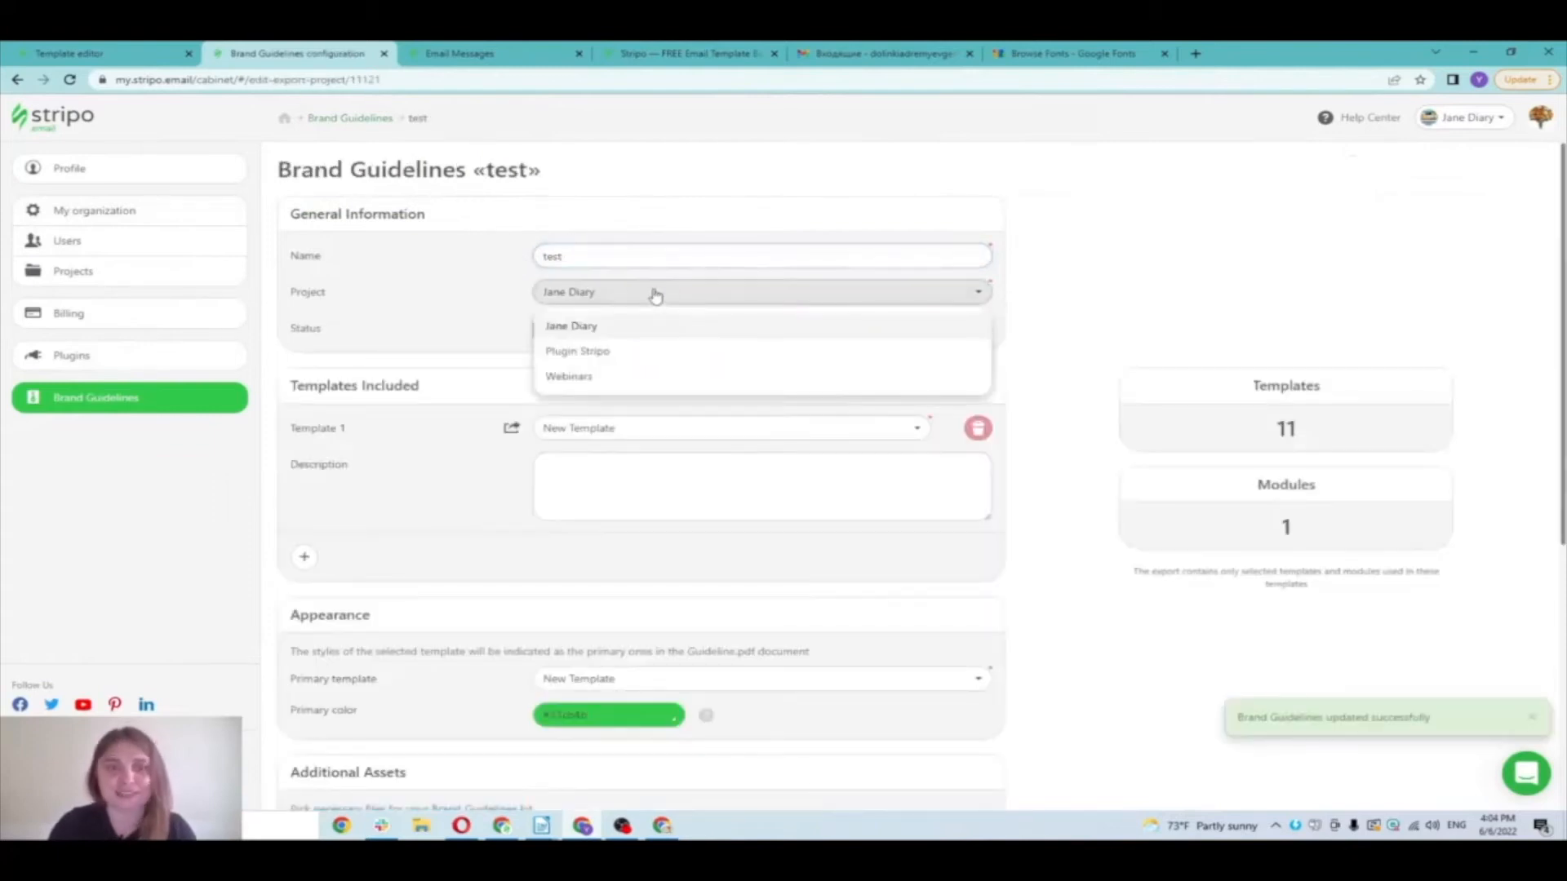
left_click(572, 375)
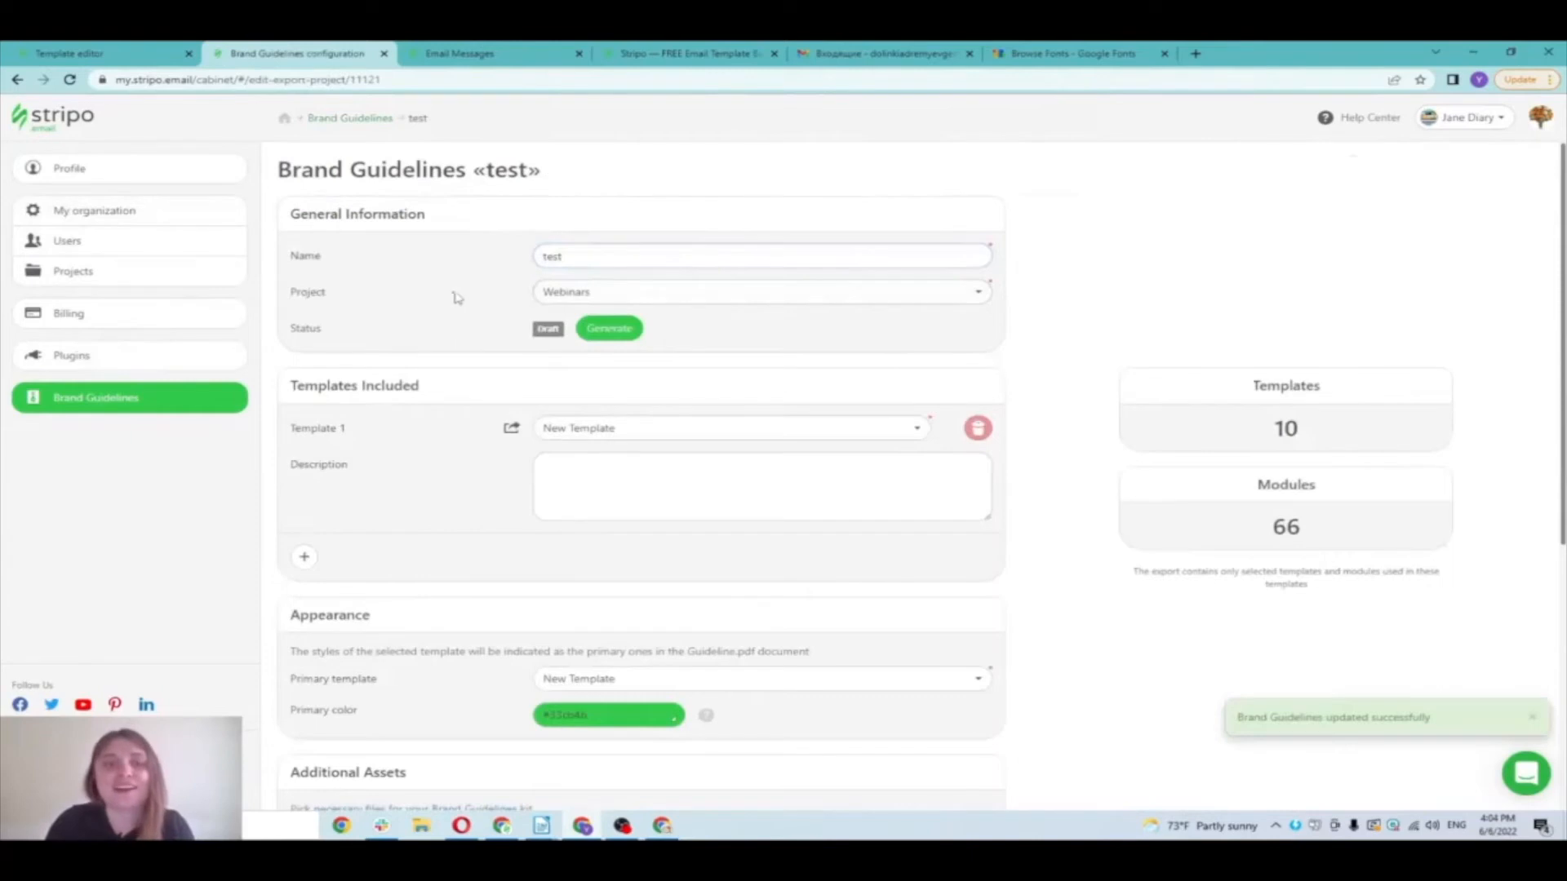
Step: Set Template 1 of the kit to "How responsive emails can help your business"
scroll(466, 302, "down", 1)
left_click(629, 353)
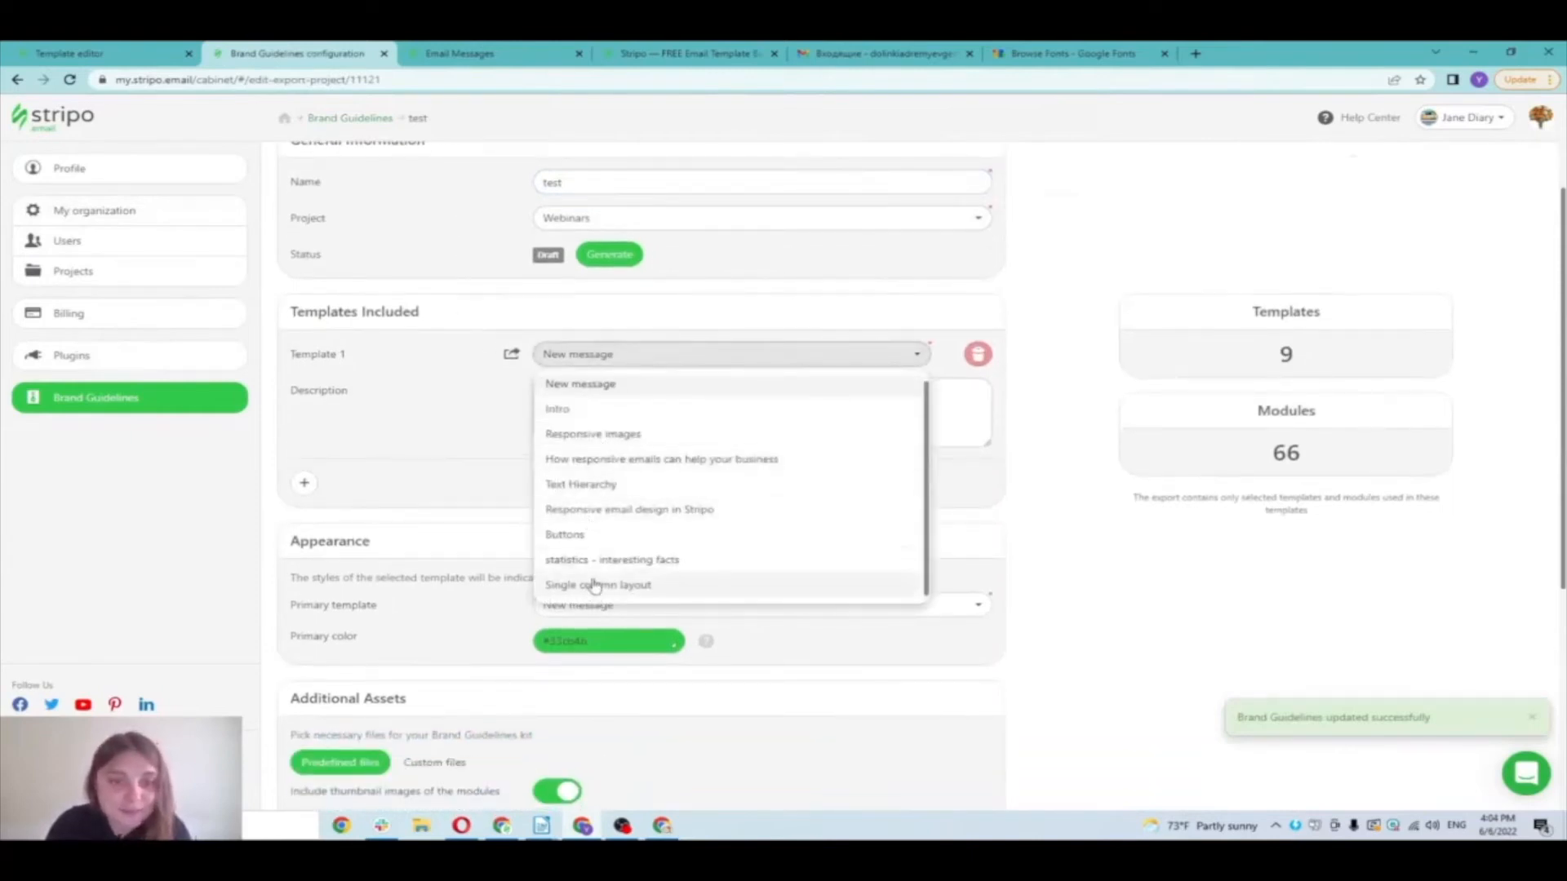
left_click(591, 459)
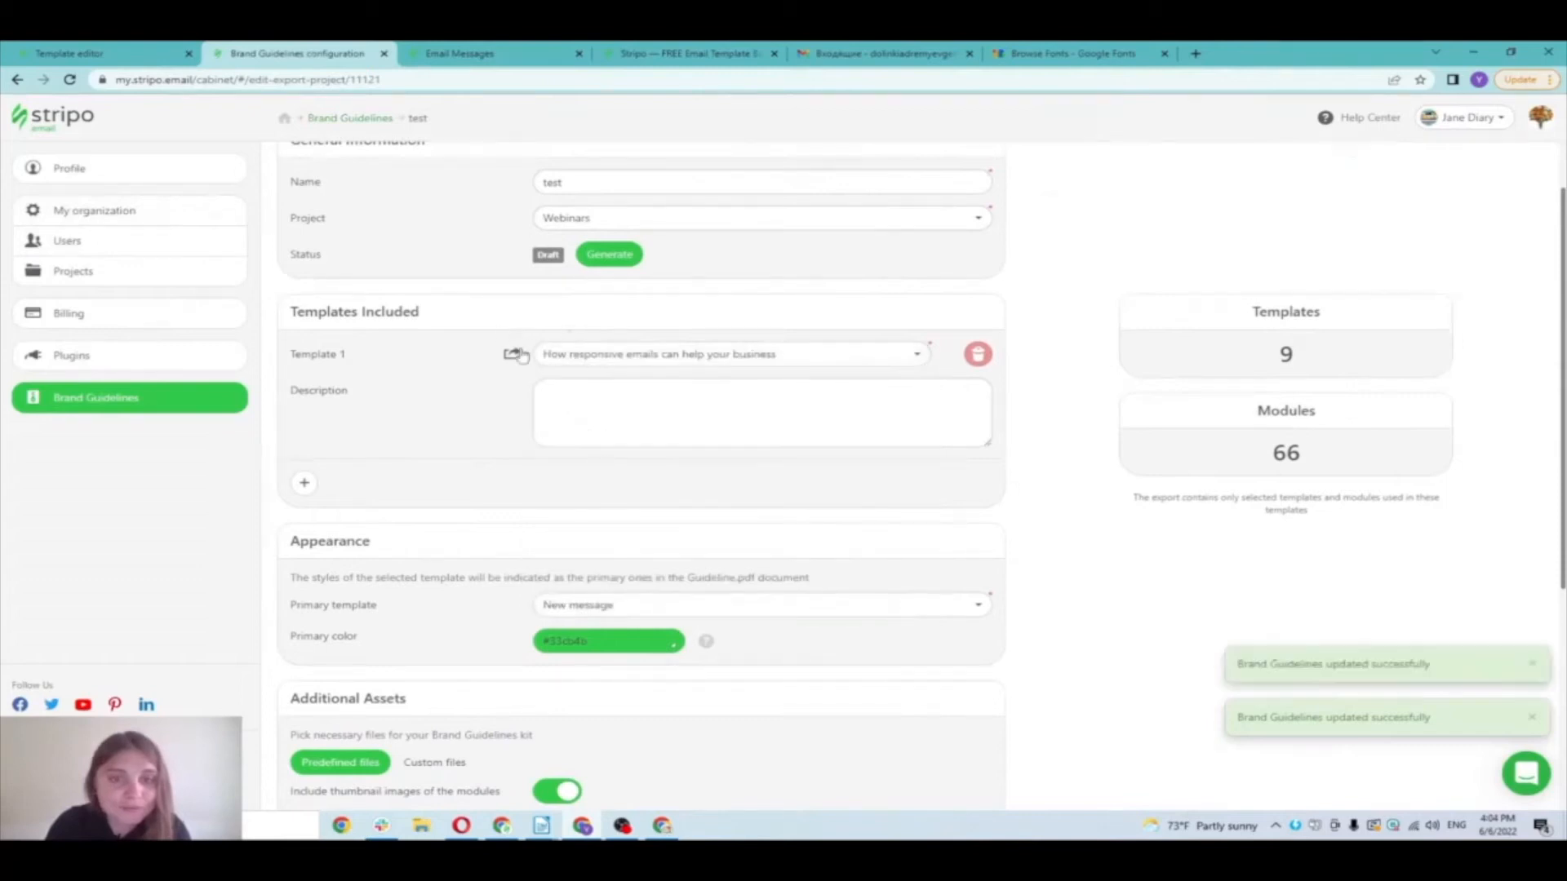
Step: Set the kit's primary color to the muted teal #76a5af
scroll(413, 458, "down", 1)
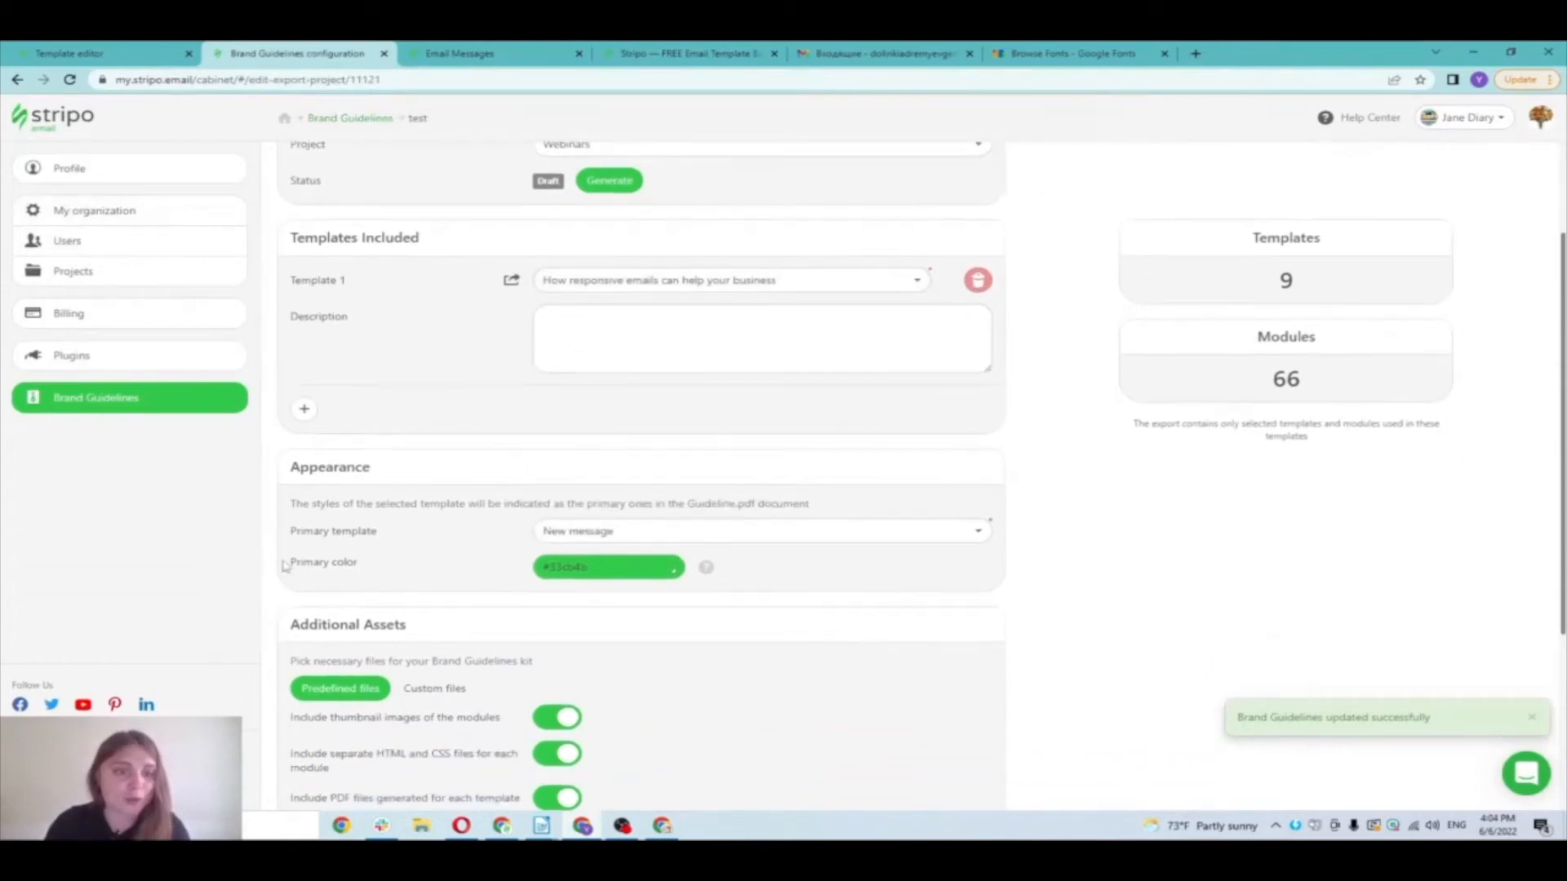
left_click(558, 566)
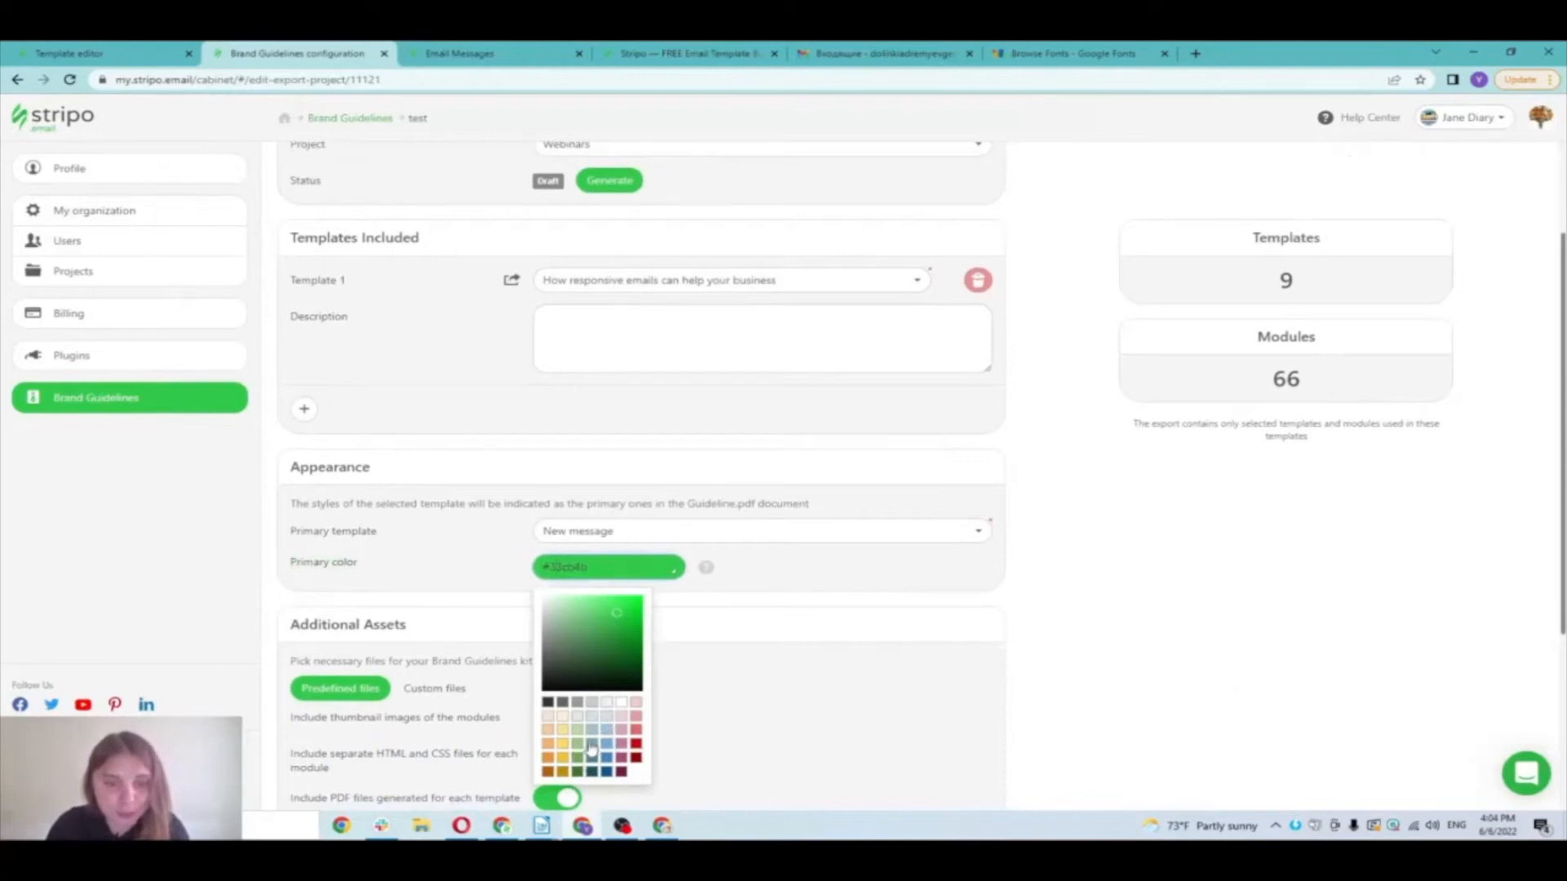
left_click(591, 751)
scroll(291, 467, "down", 2)
scroll(639, 328, "up", 4)
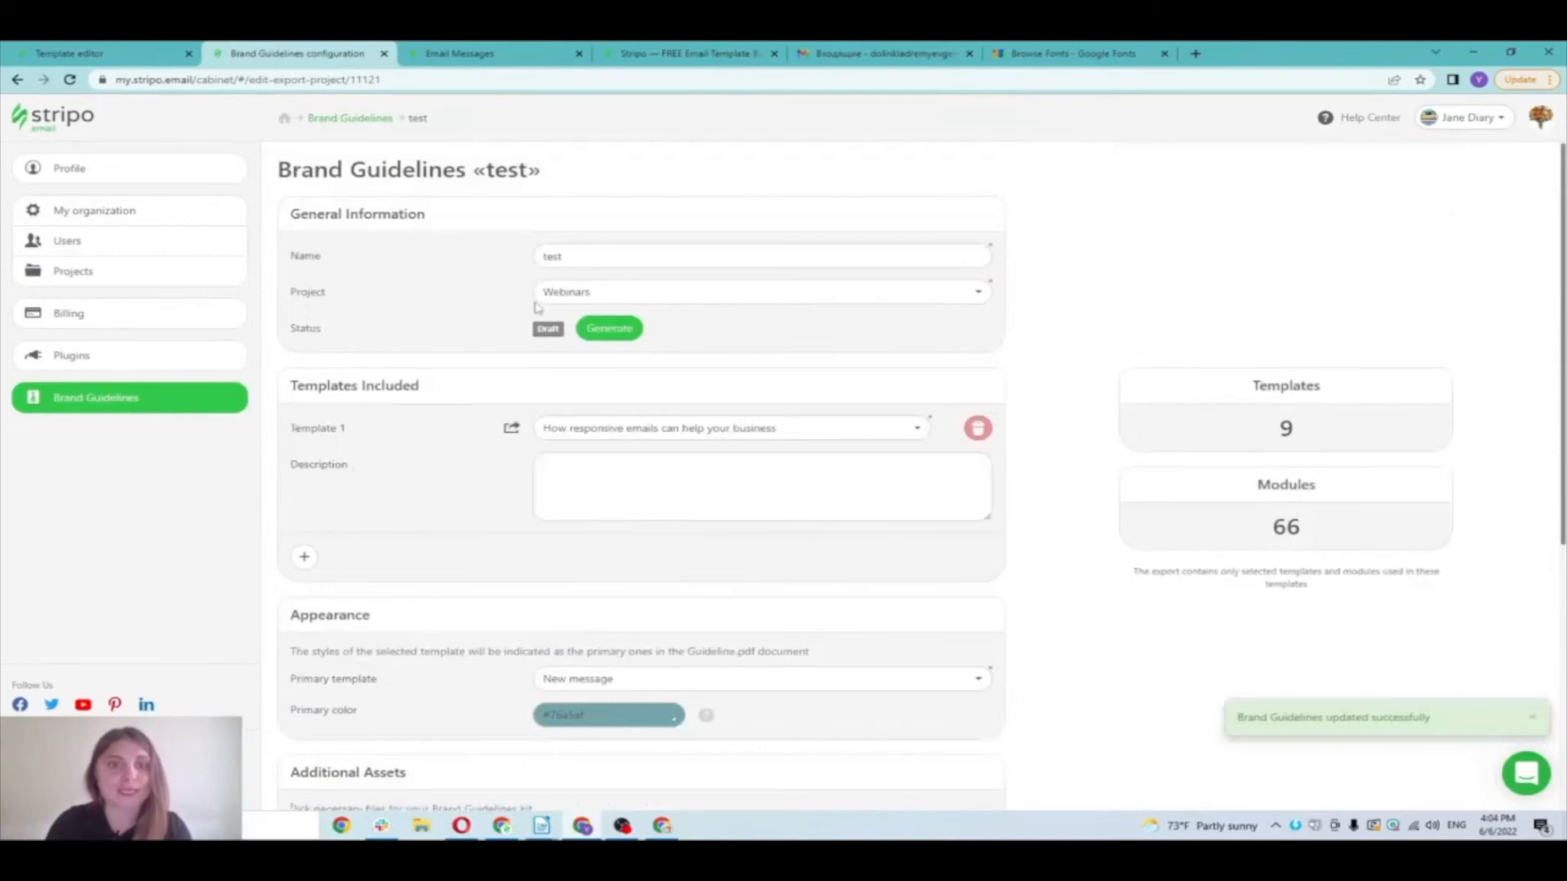
Step: Generate the Brand Guidelines kit and open its Guideline.pdf in the online view
left_click(636, 328)
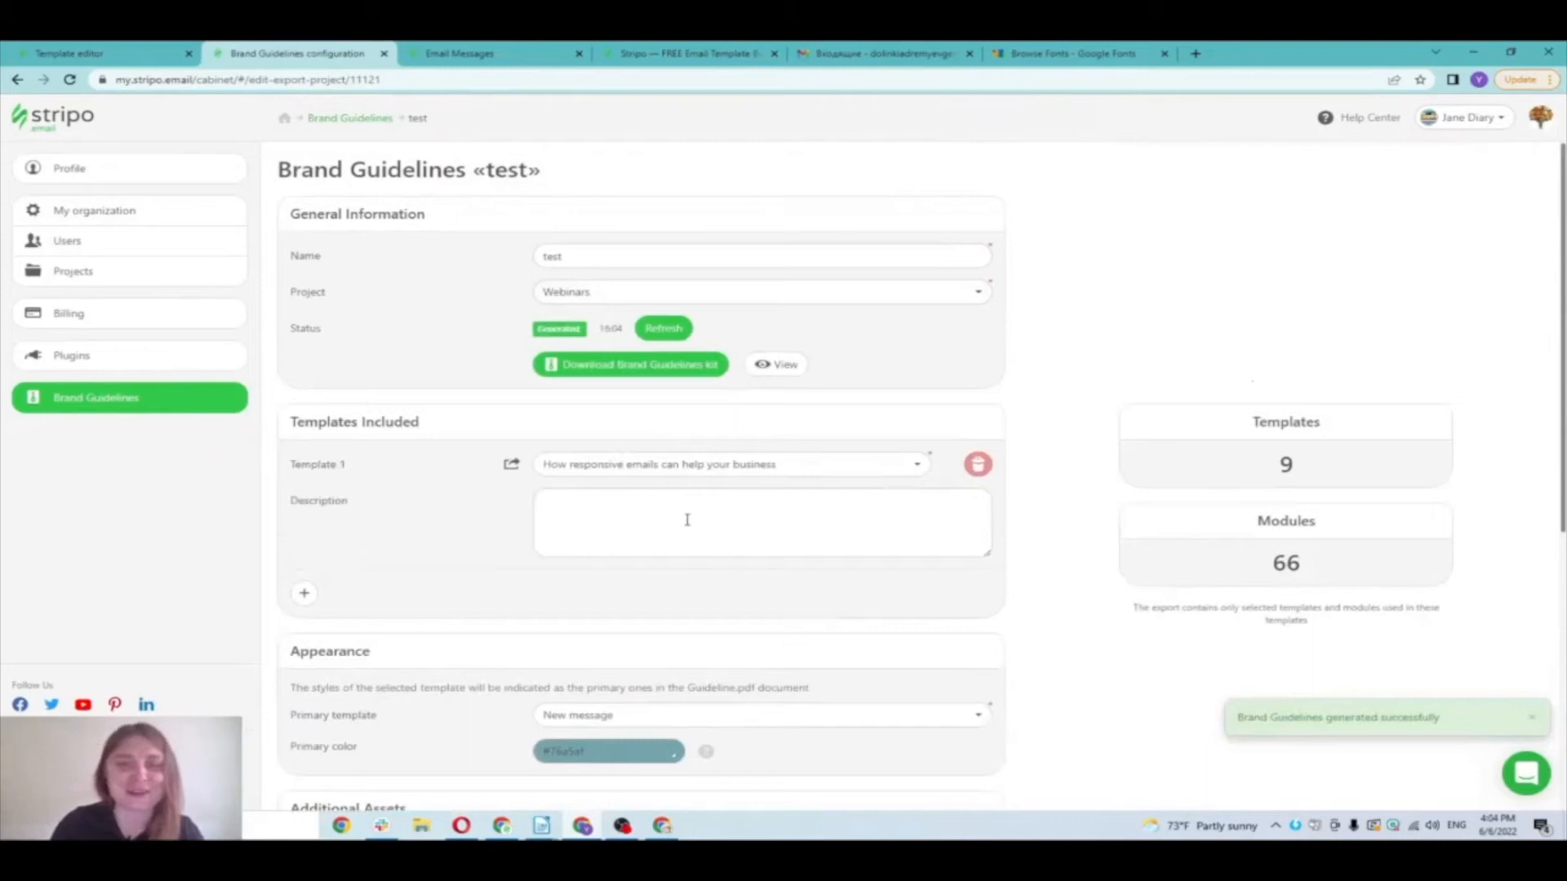
left_click(774, 364)
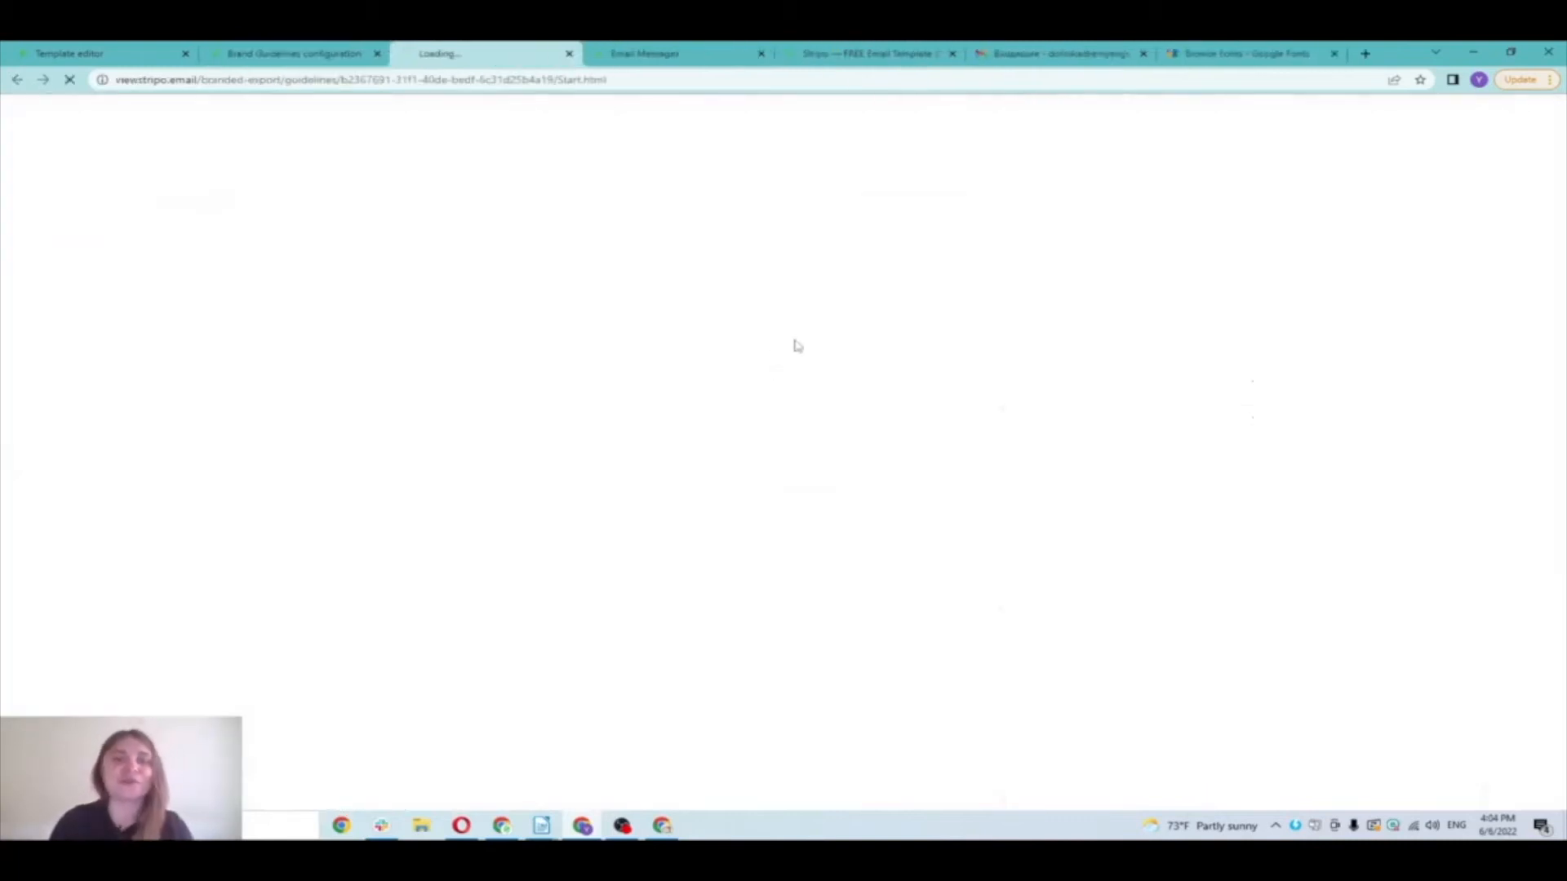
left_click(558, 506)
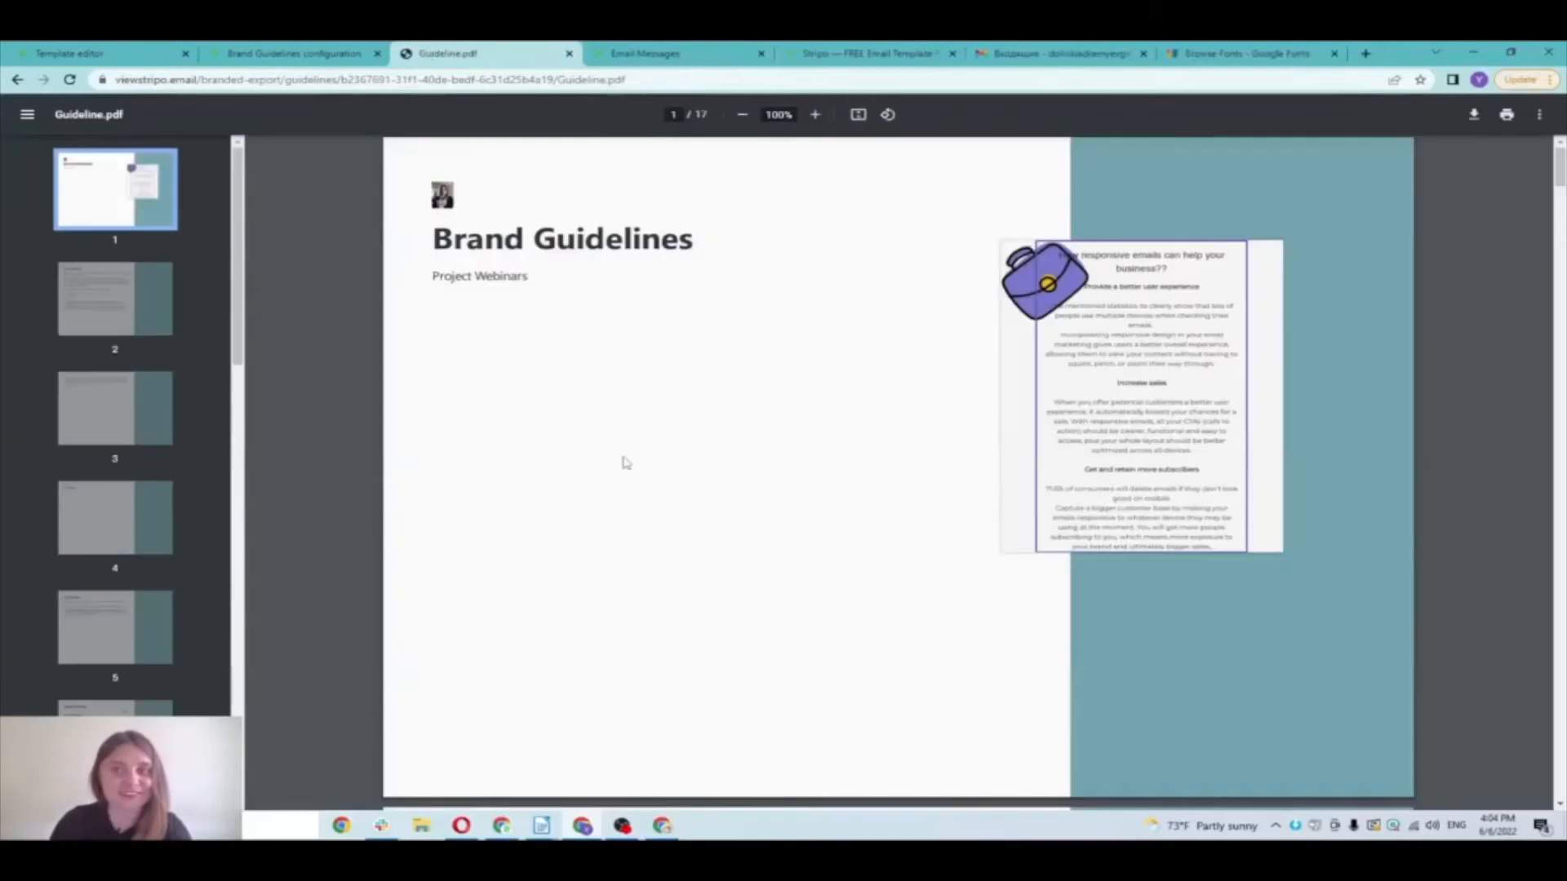
Step: Examine the pages of Guideline.pdf up to page 10, including the general settings and the heading, header and footer styles
left_click(106, 311)
left_click(105, 408)
left_click(102, 518)
left_click(95, 599)
scroll(95, 598, "down", 2)
left_click(102, 597)
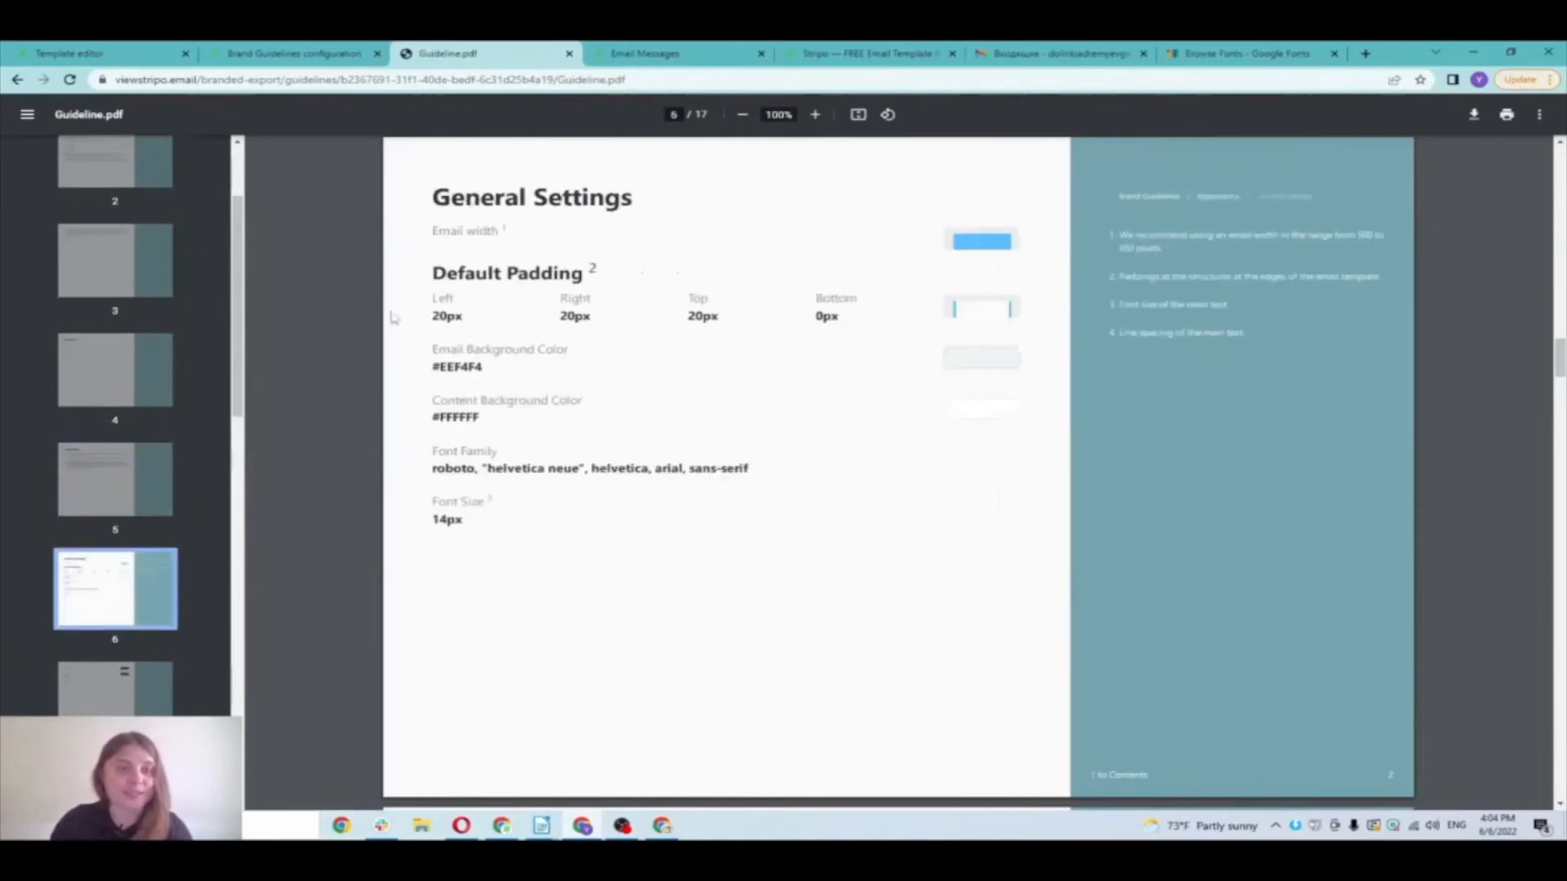
scroll(116, 592, "down", 1)
left_click(117, 591)
left_click(147, 707)
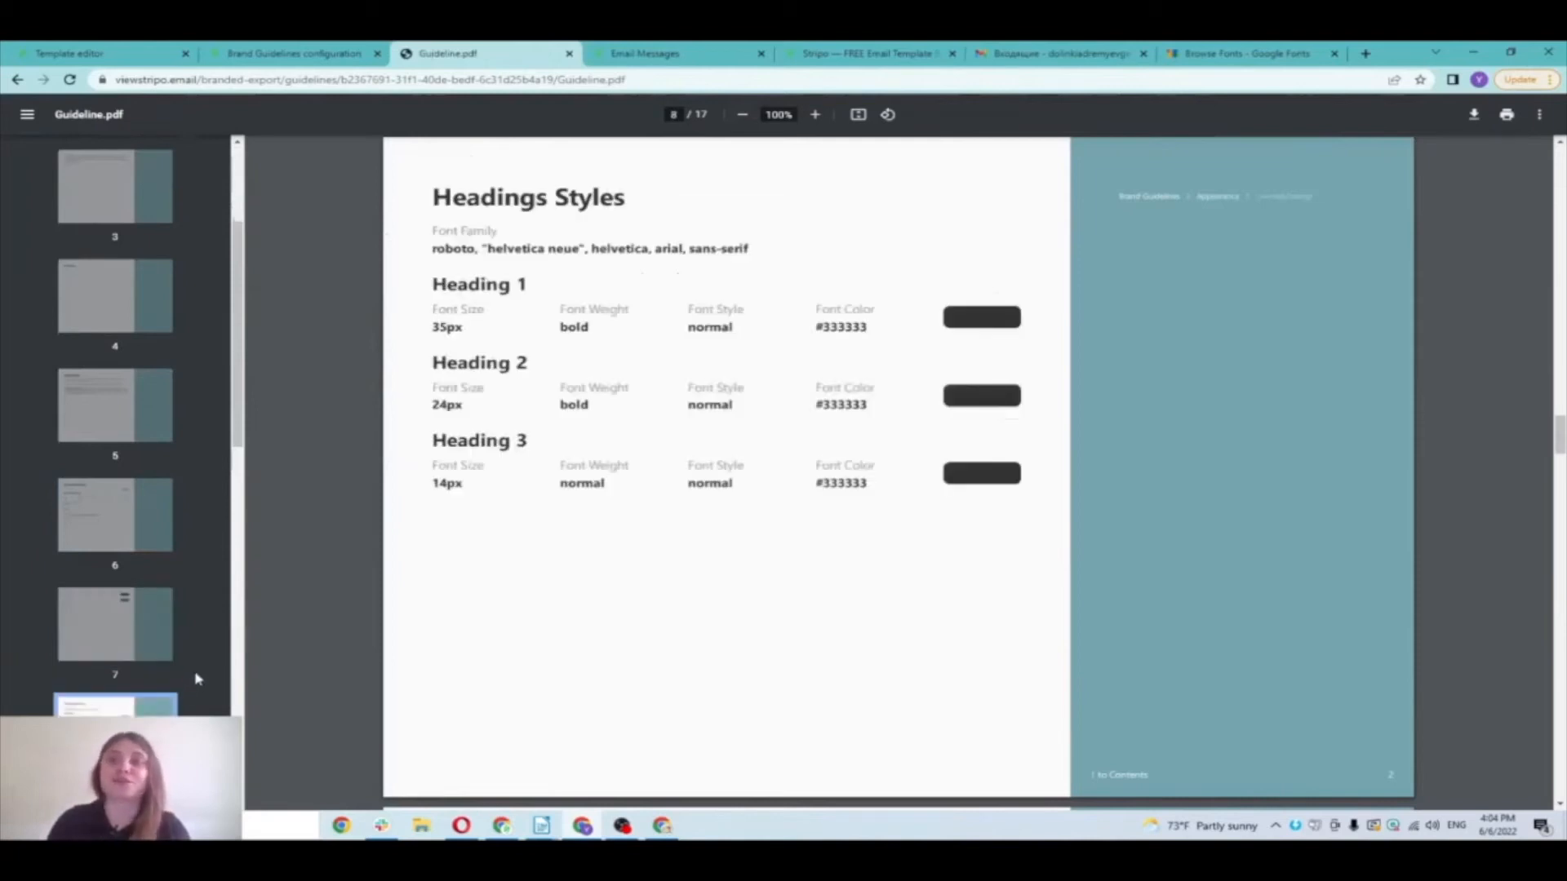
scroll(196, 684, "down", 2)
left_click(106, 685)
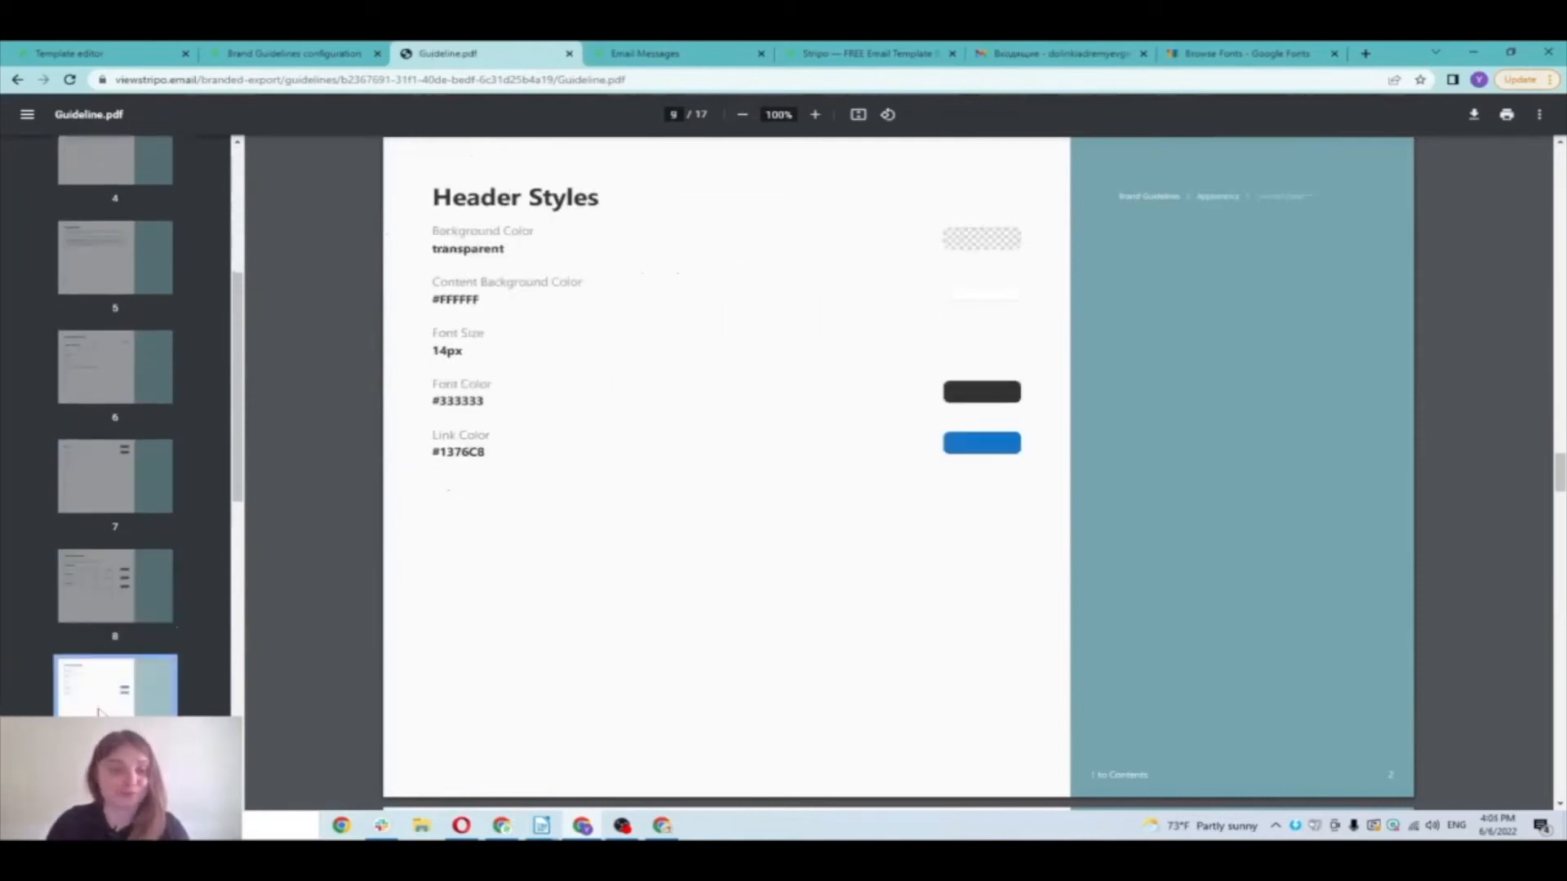
left_click(107, 654)
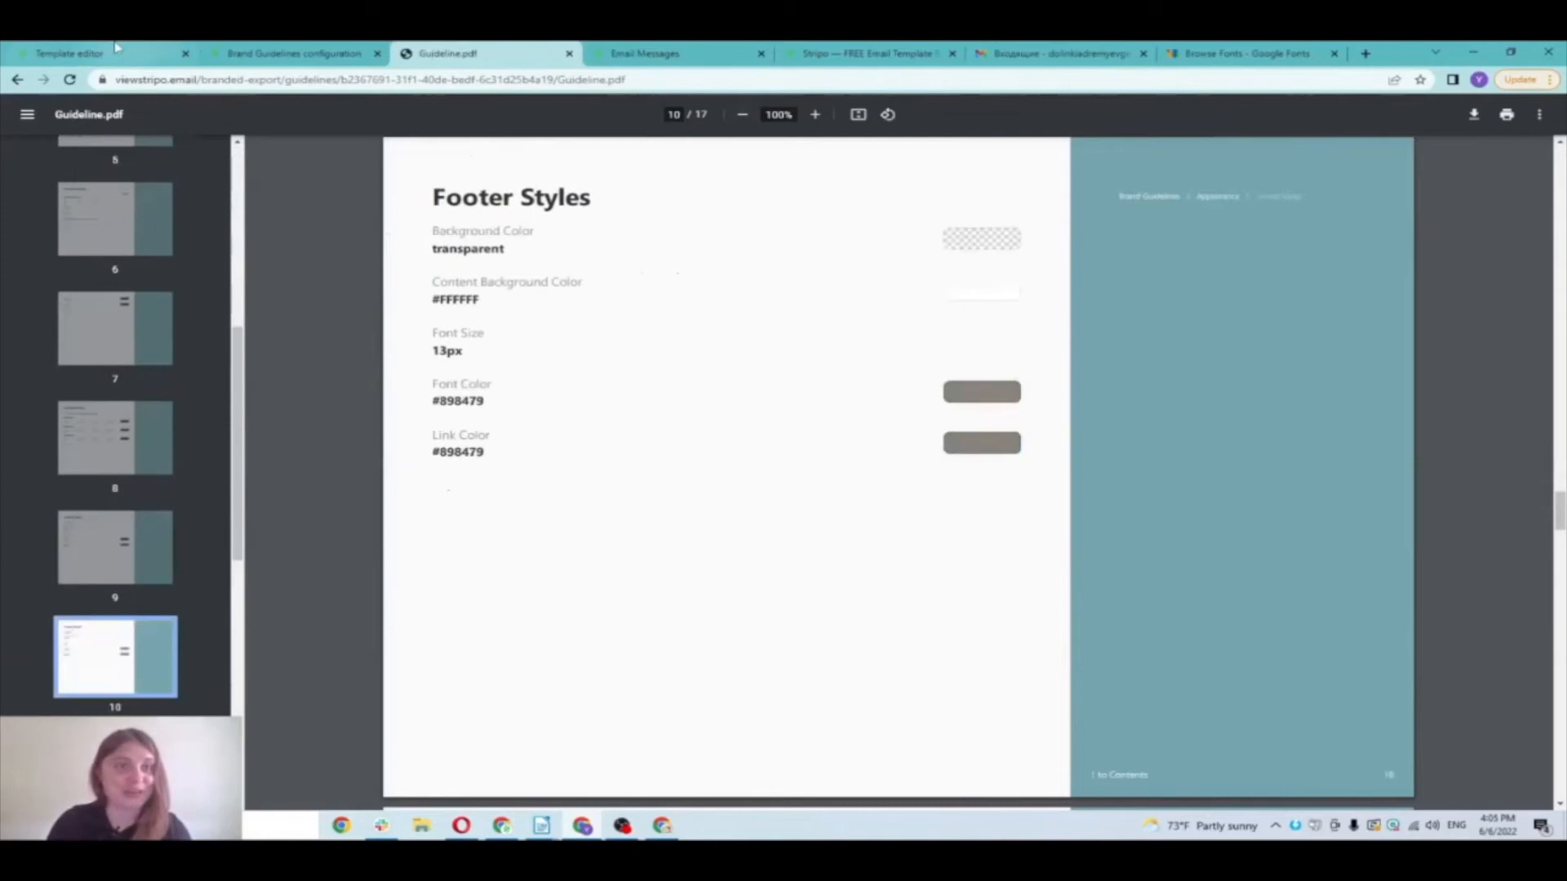
scroll(1024, 321, "up", 2)
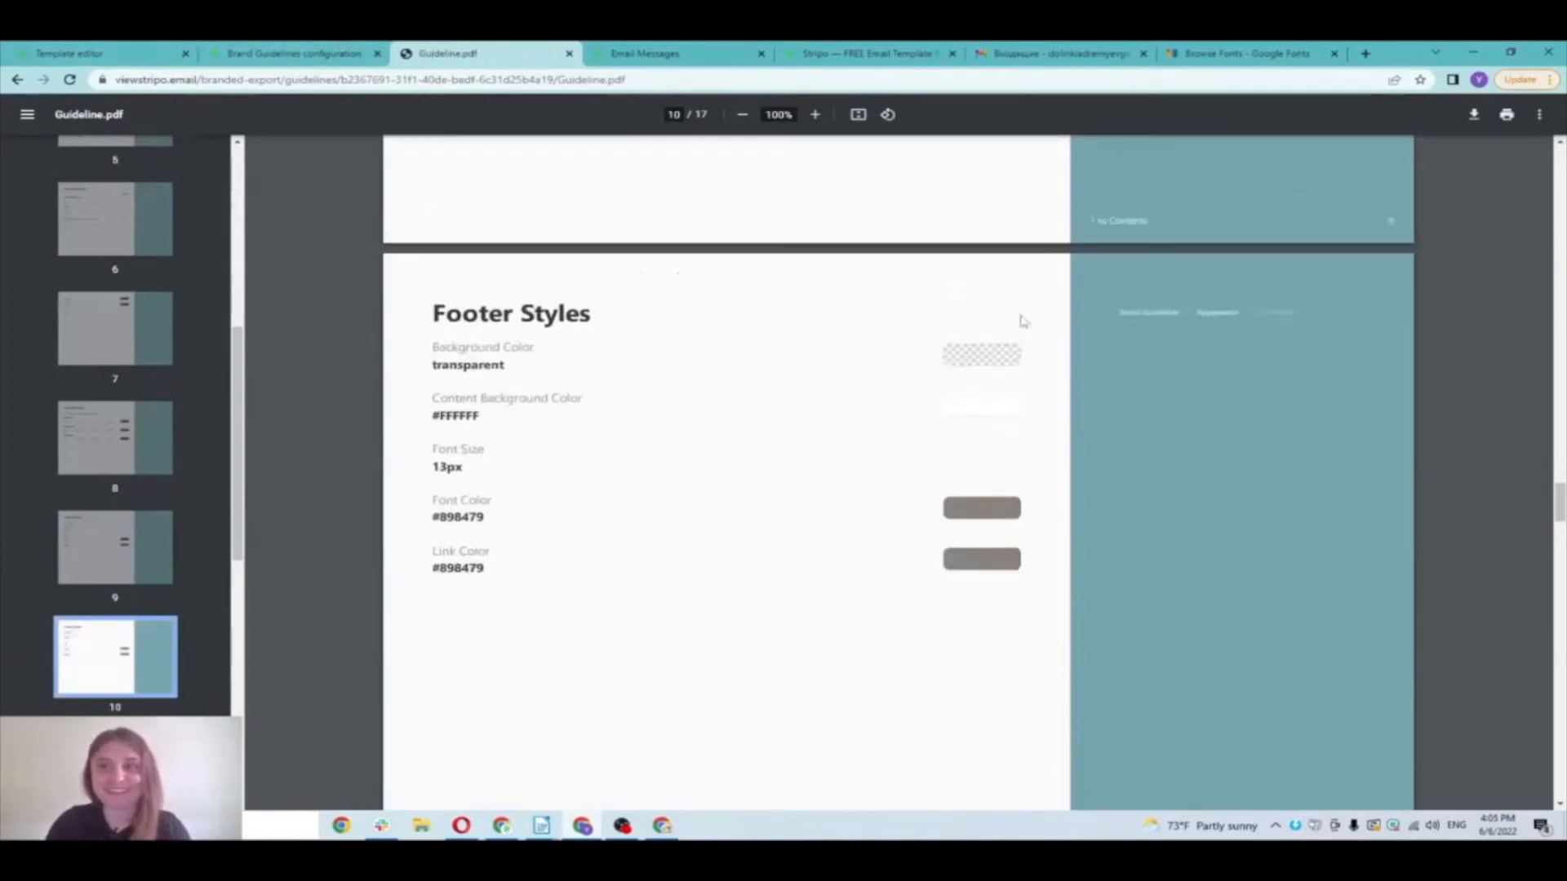
scroll(1023, 321, "up", 2)
Step: Return to the account area and check the projects list and the organization overview
left_click(312, 56)
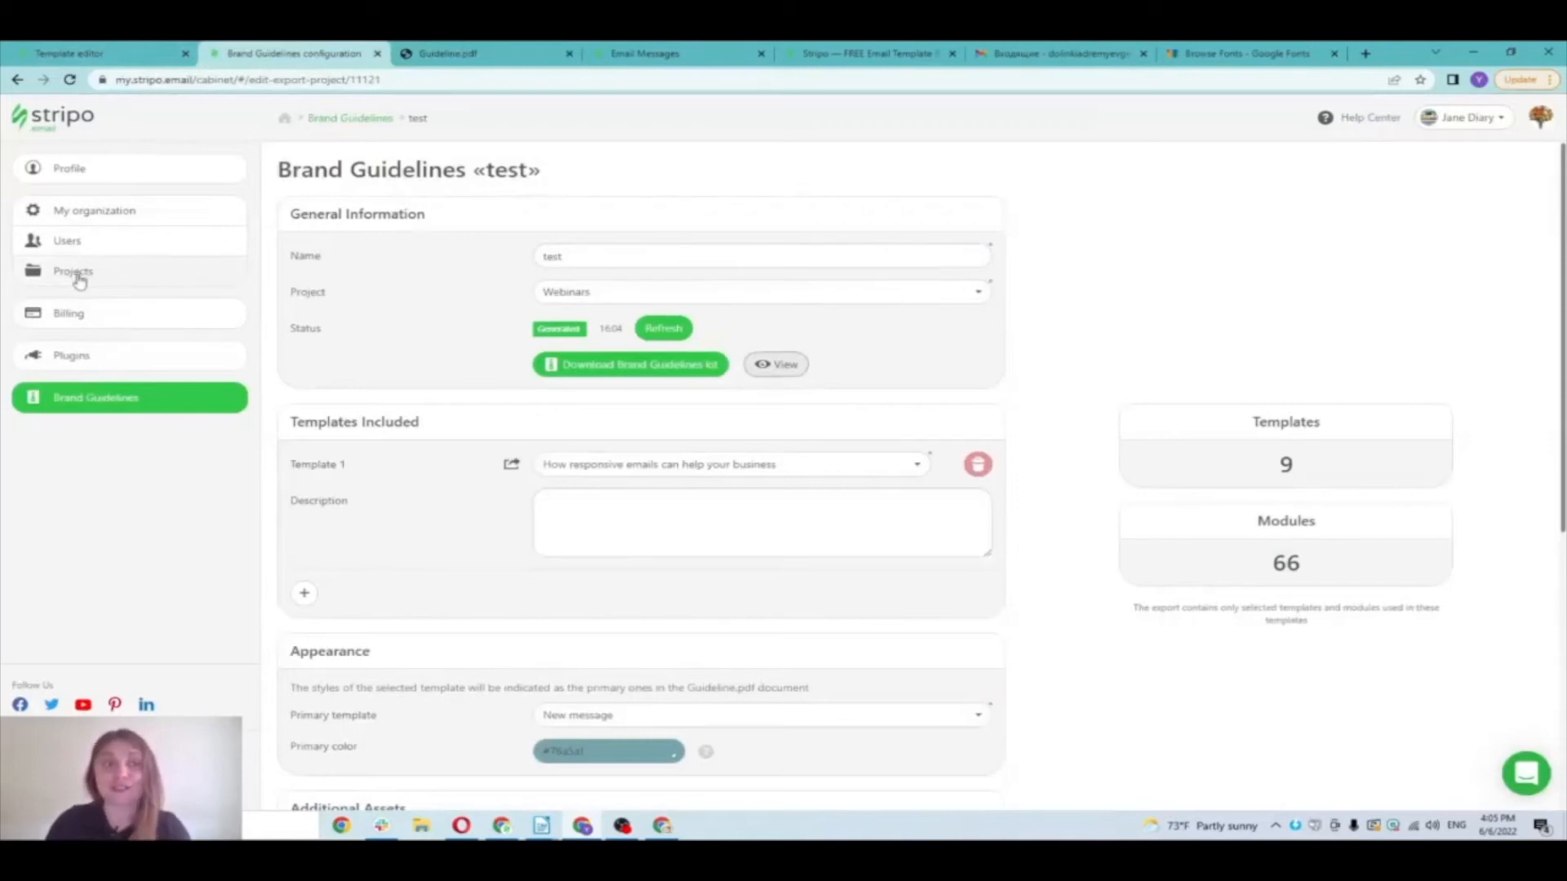
left_click(79, 280)
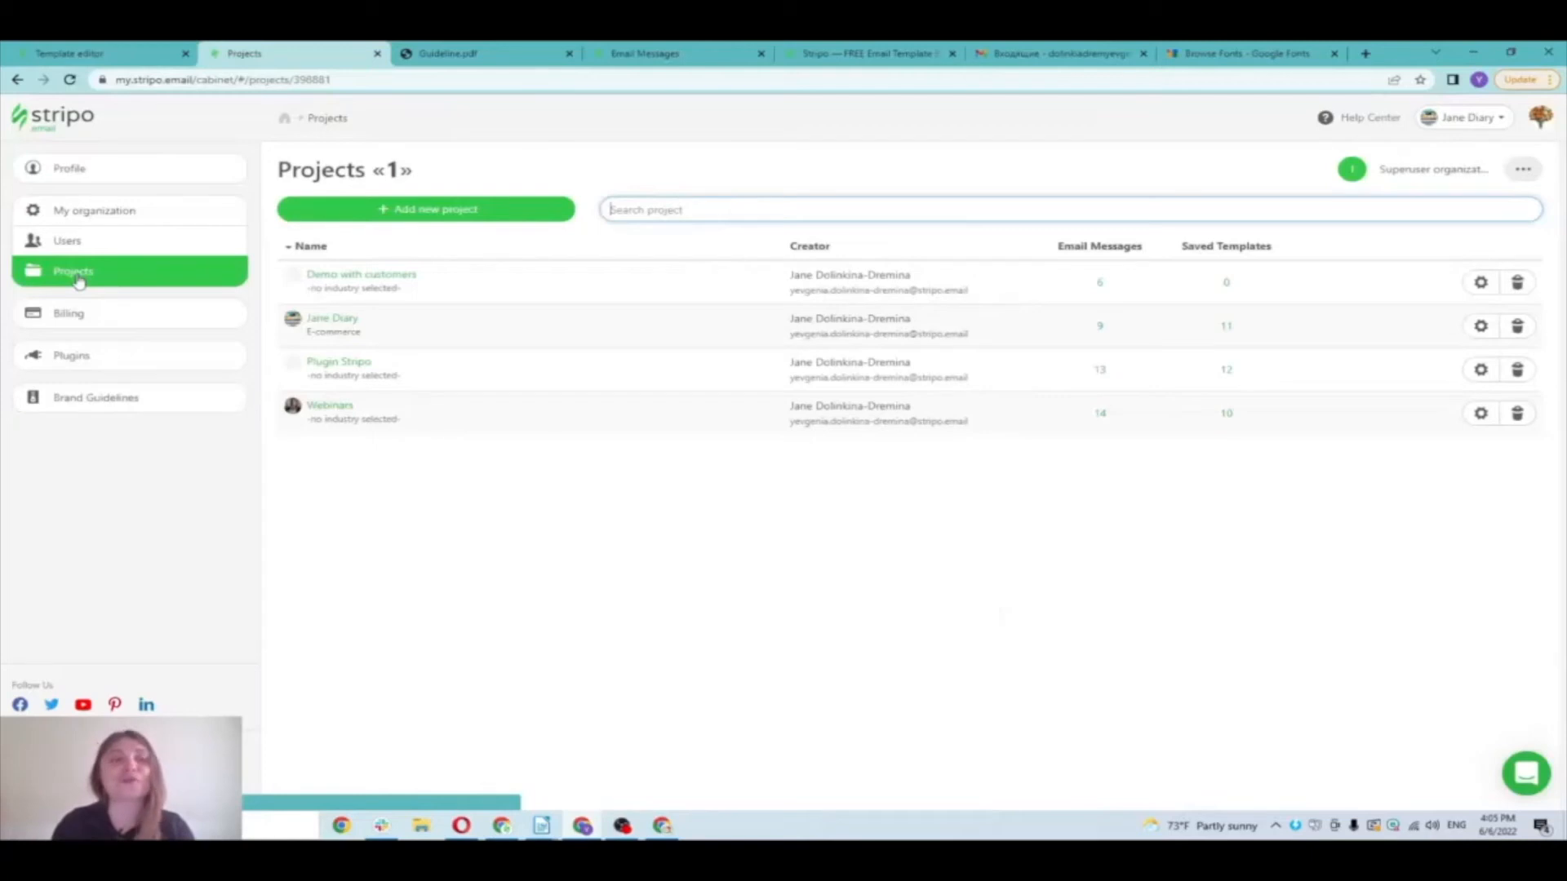
left_click(103, 211)
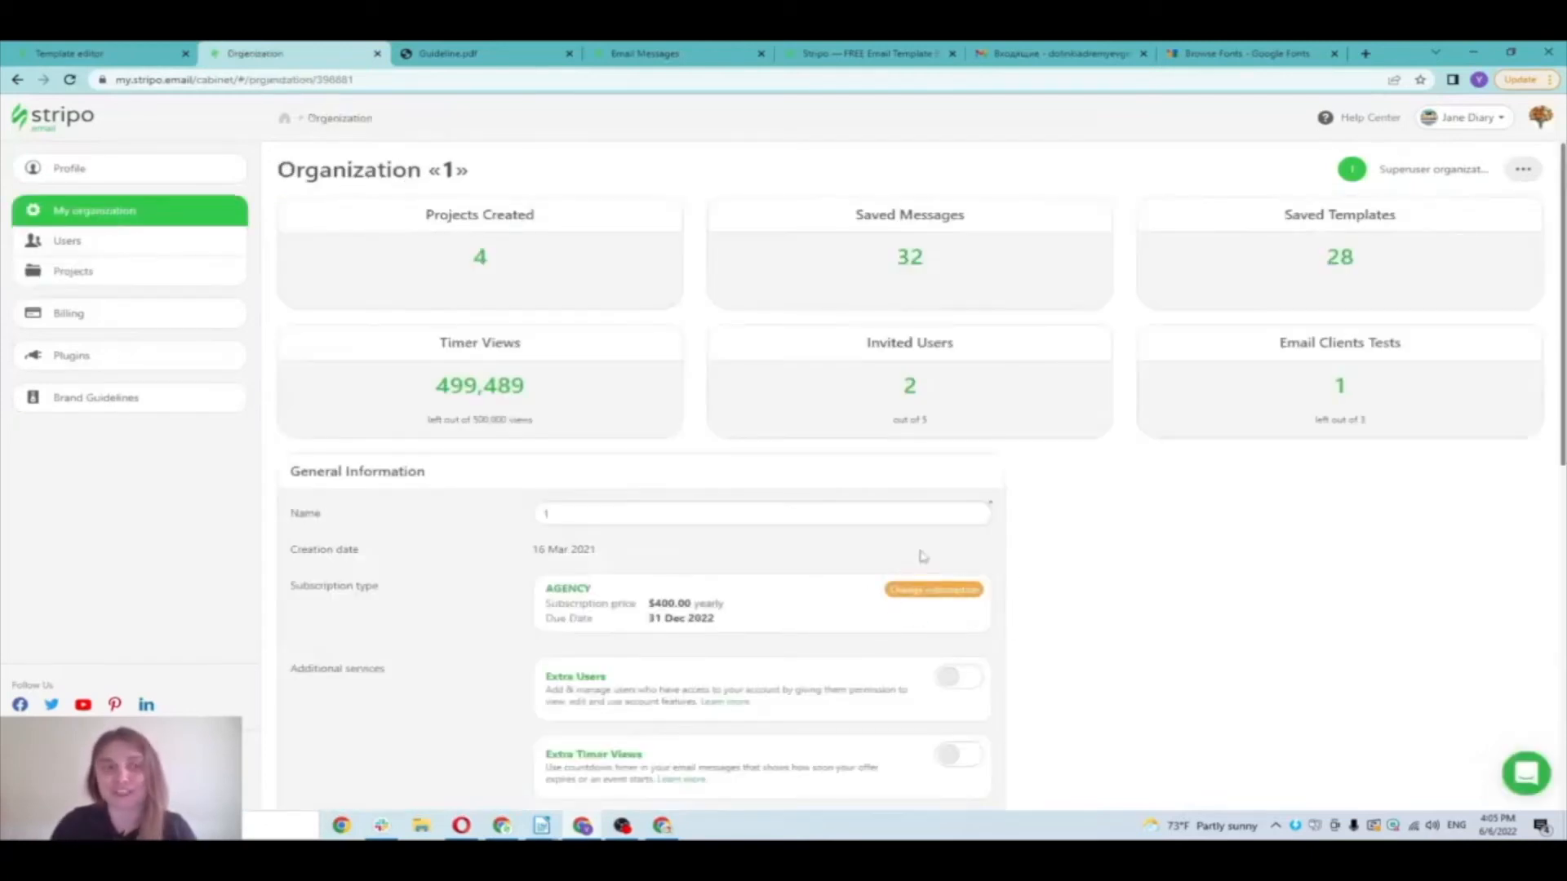
Step: Open the settings of the E-commerce project and review its general information, contacts and social network links
left_click(124, 282)
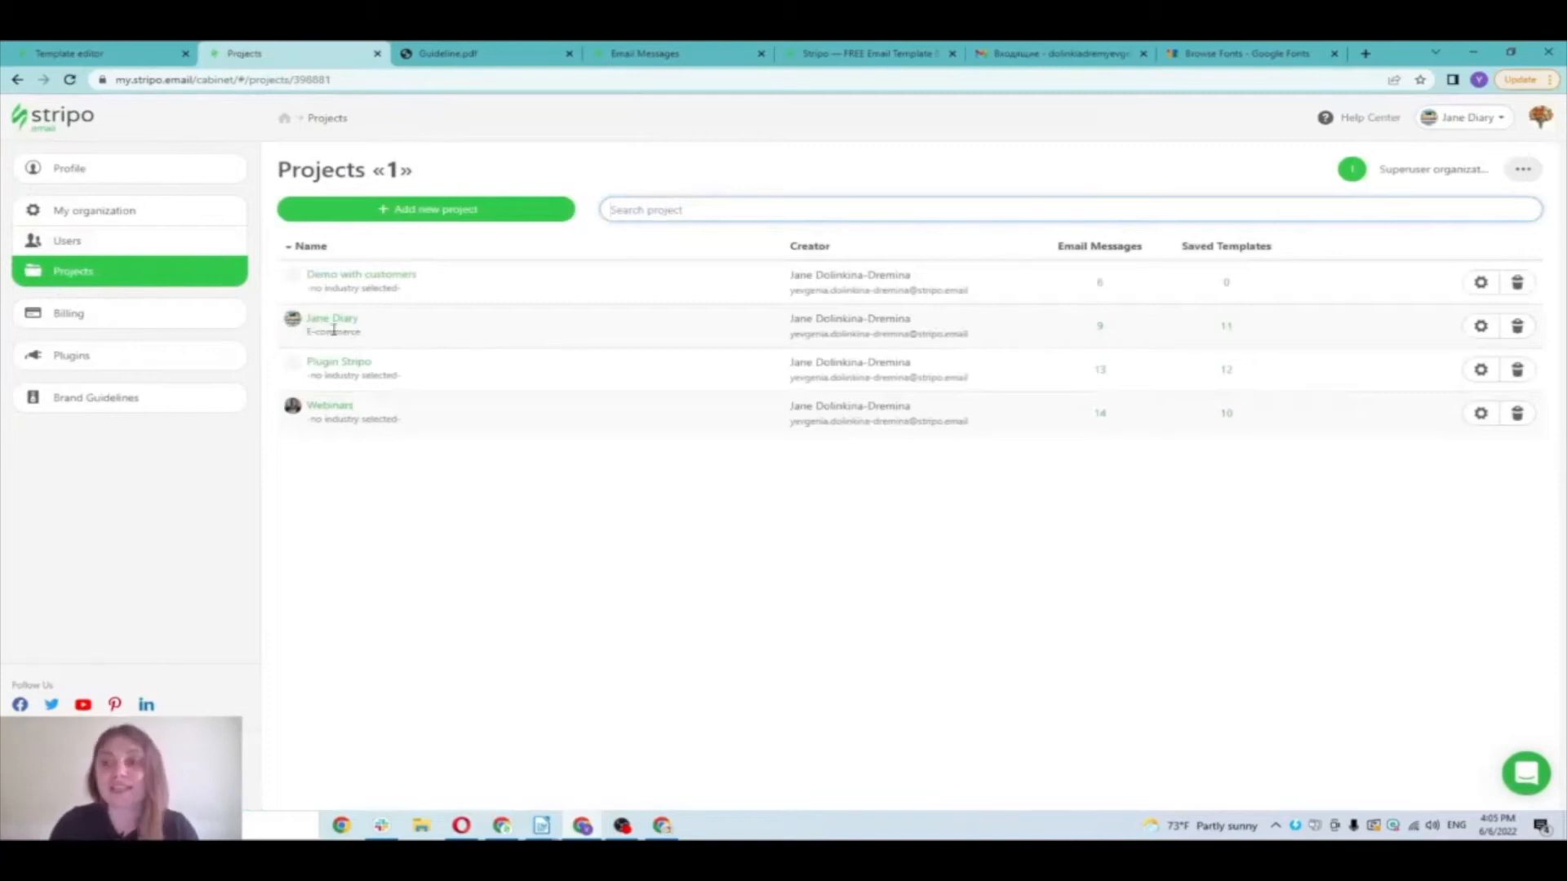
left_click(1481, 326)
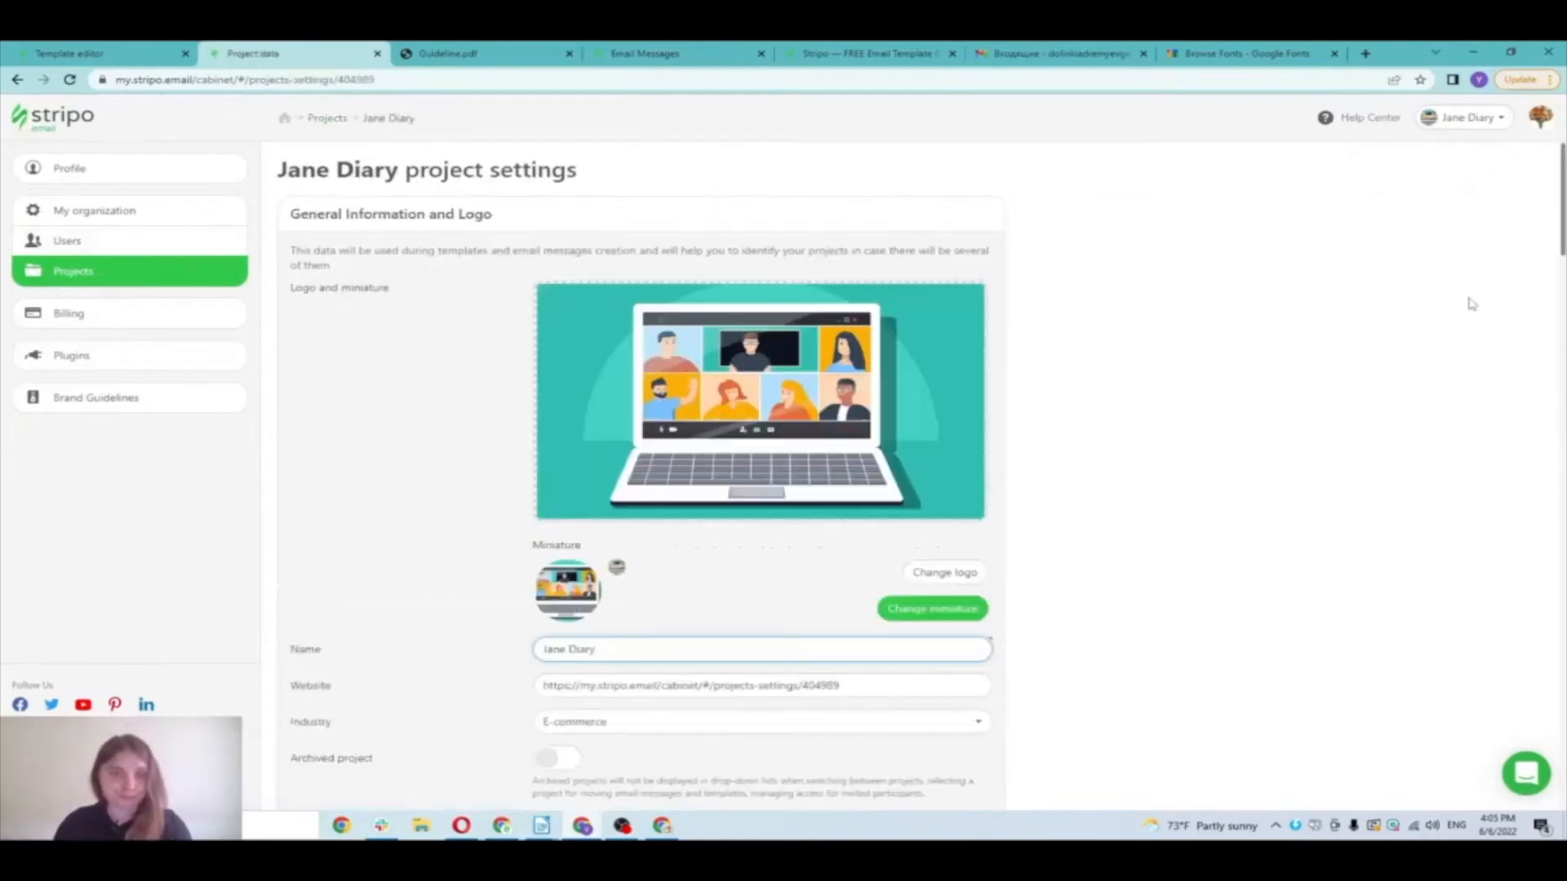
scroll(584, 210, "down", 1)
scroll(424, 194, "down", 5)
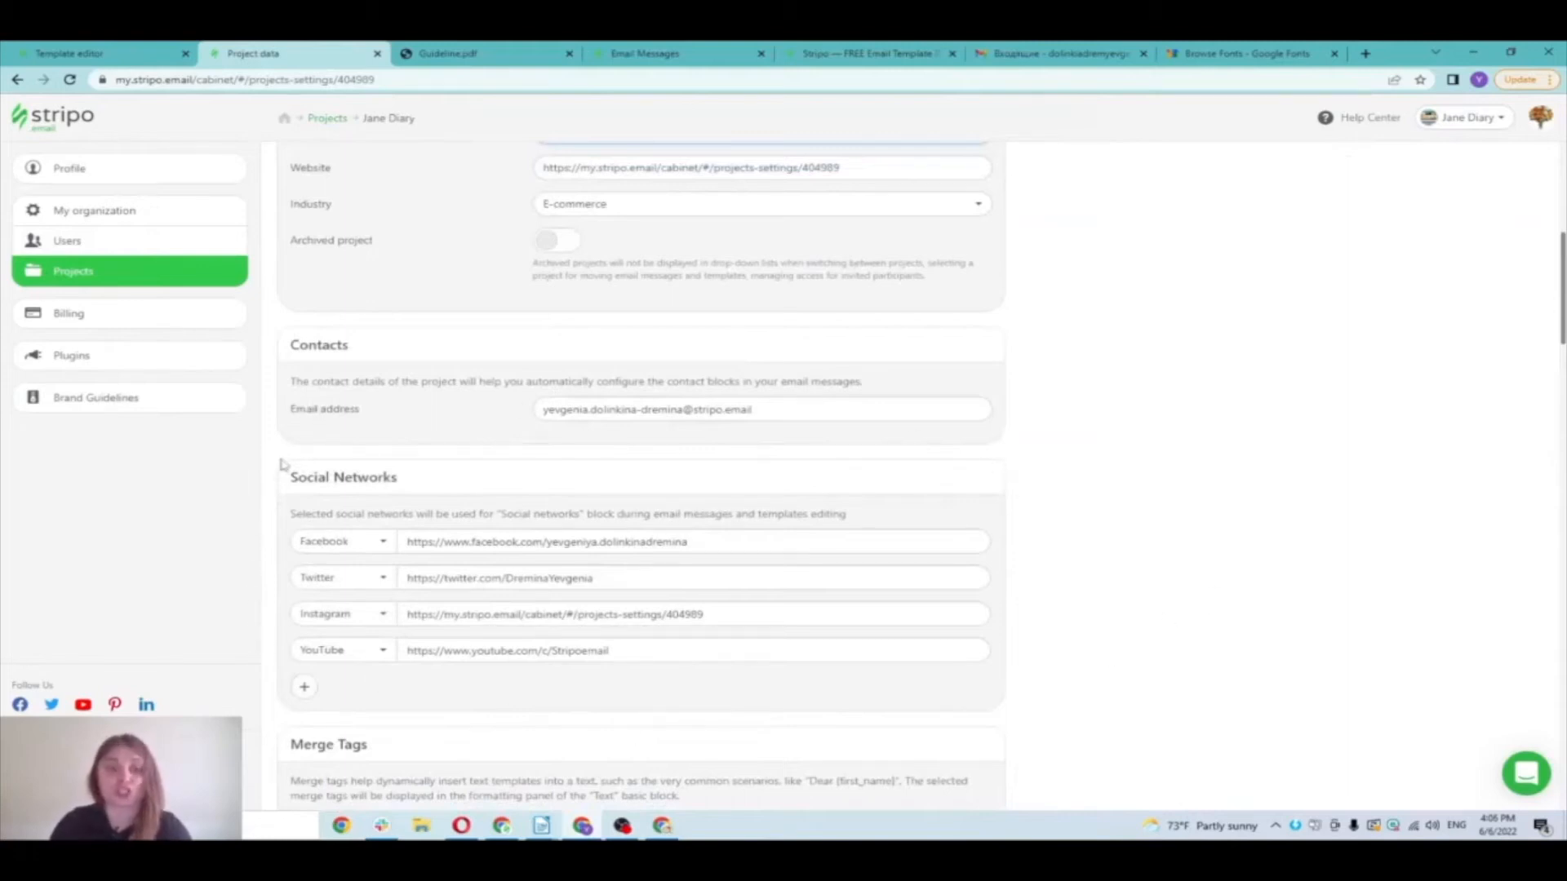
left_click(447, 541)
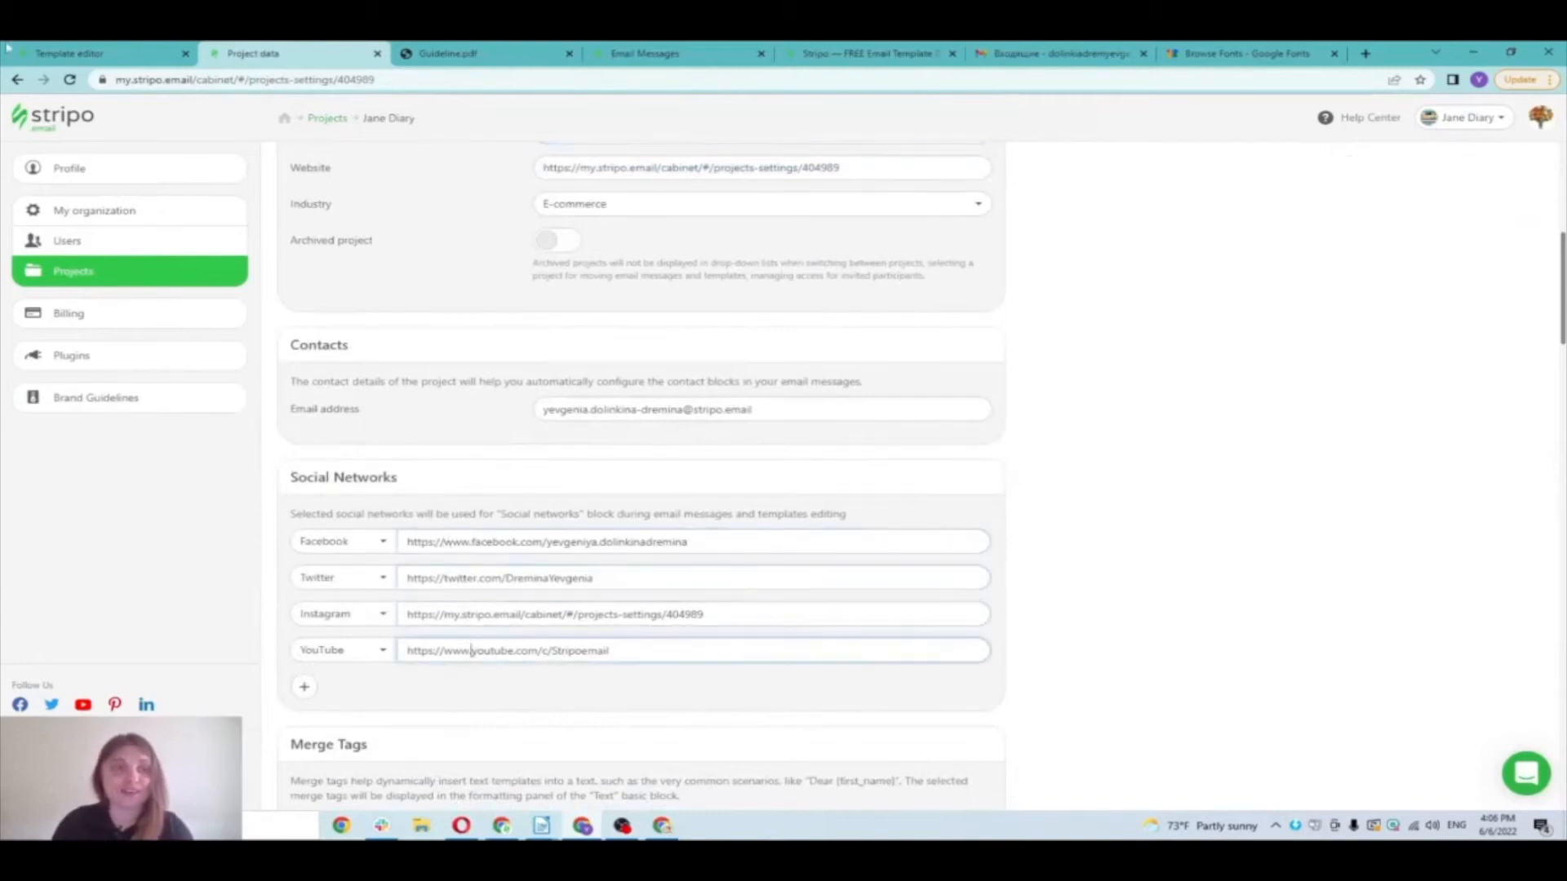
Step: Add a Social block above the OMG!! banner in the email template and check its prefilled network links
left_click(70, 53)
scroll(924, 415, "up", 20)
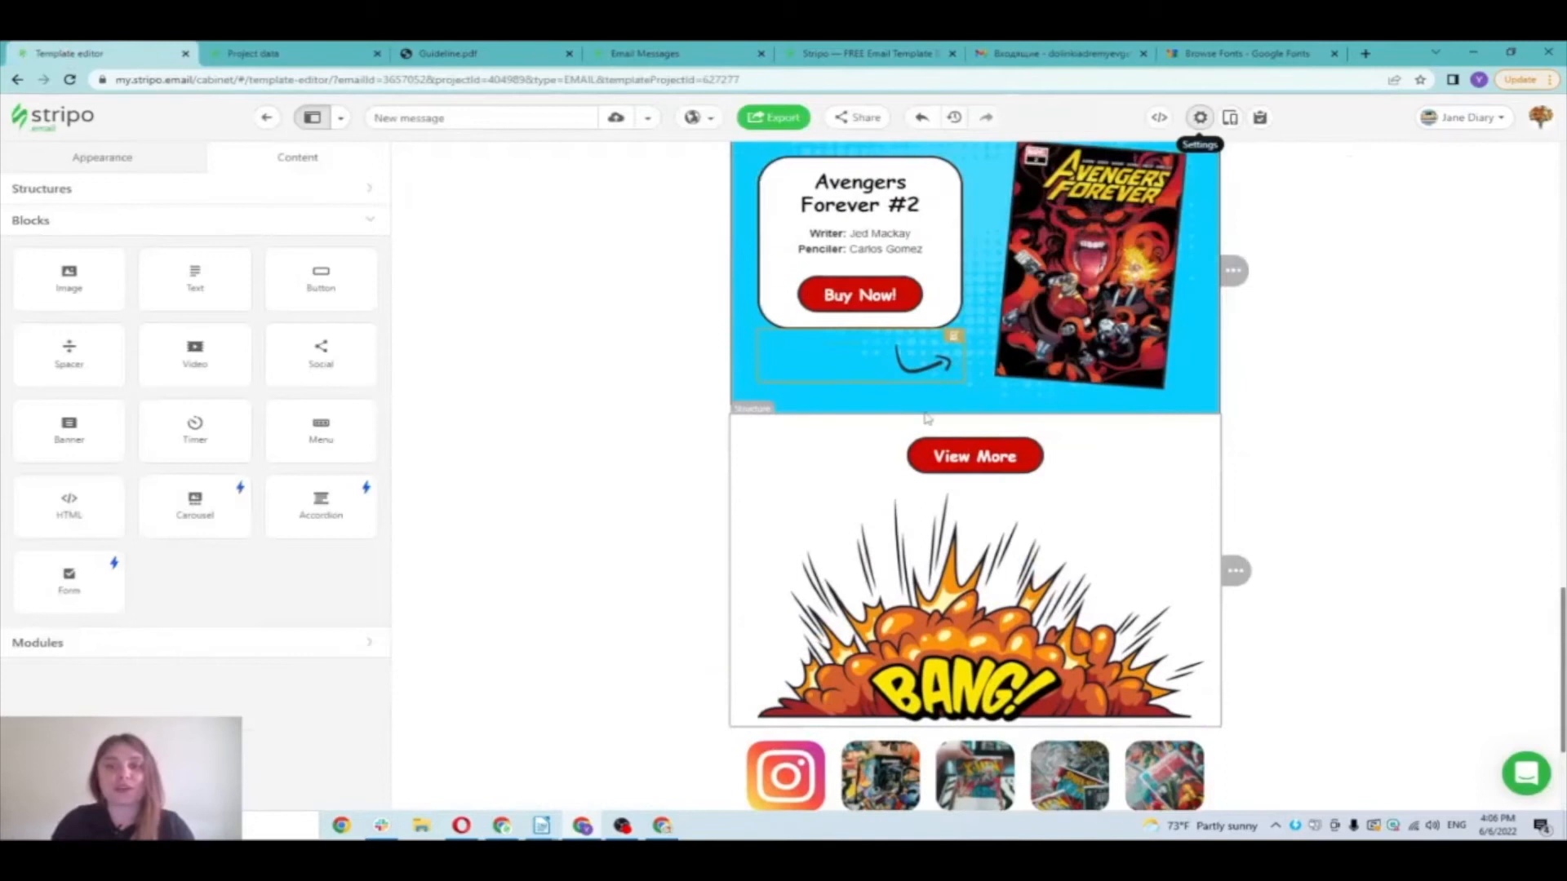
scroll(629, 357, "up", 2)
left_click_drag(320, 349, 881, 231)
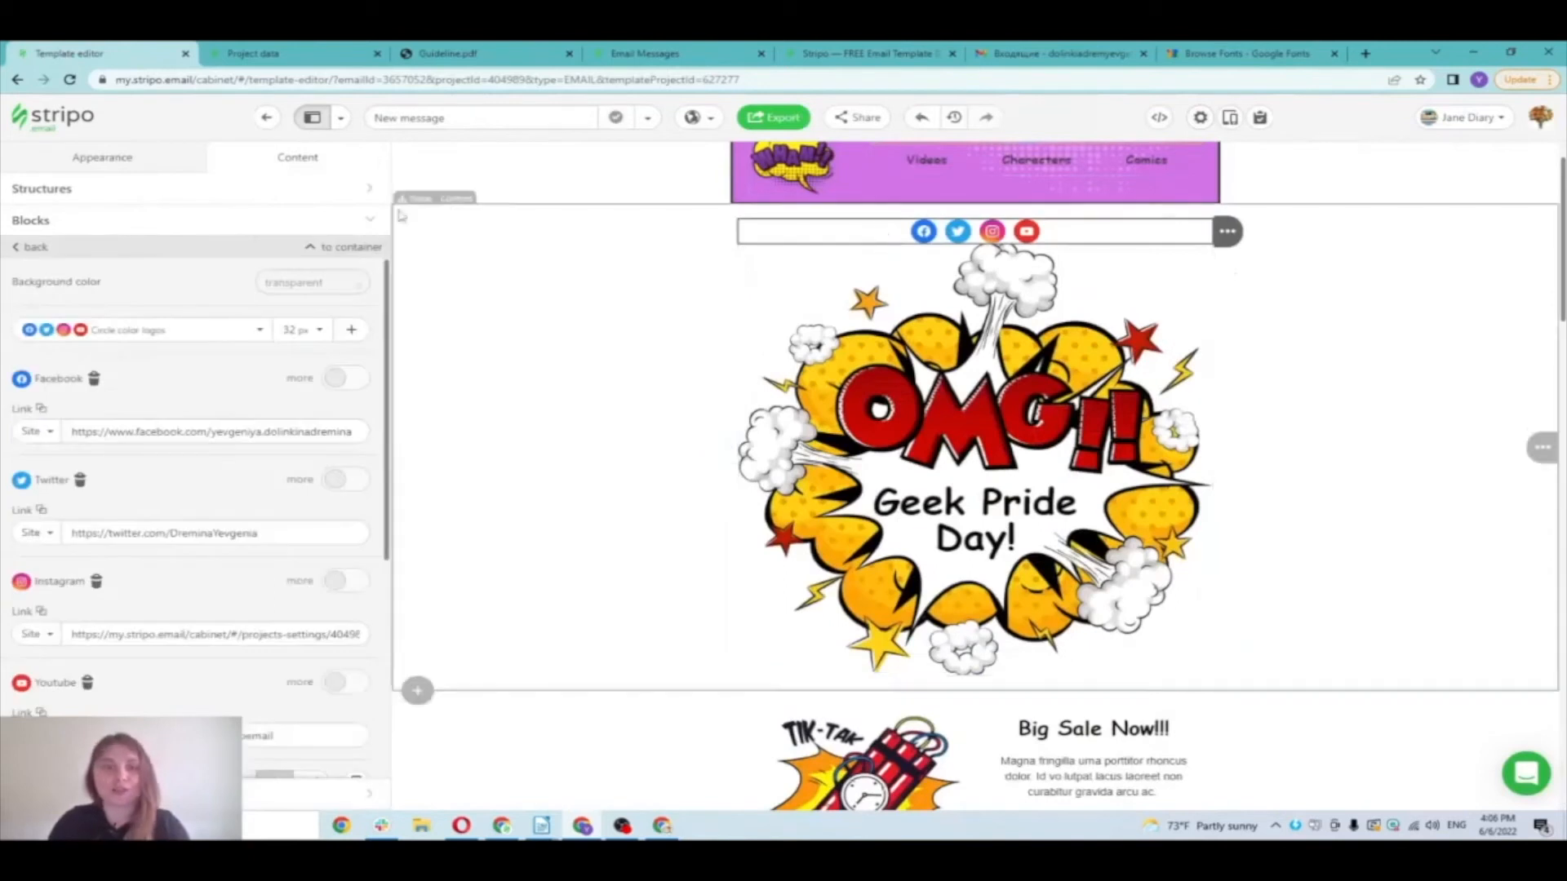
scroll(4, 587, "down", 1)
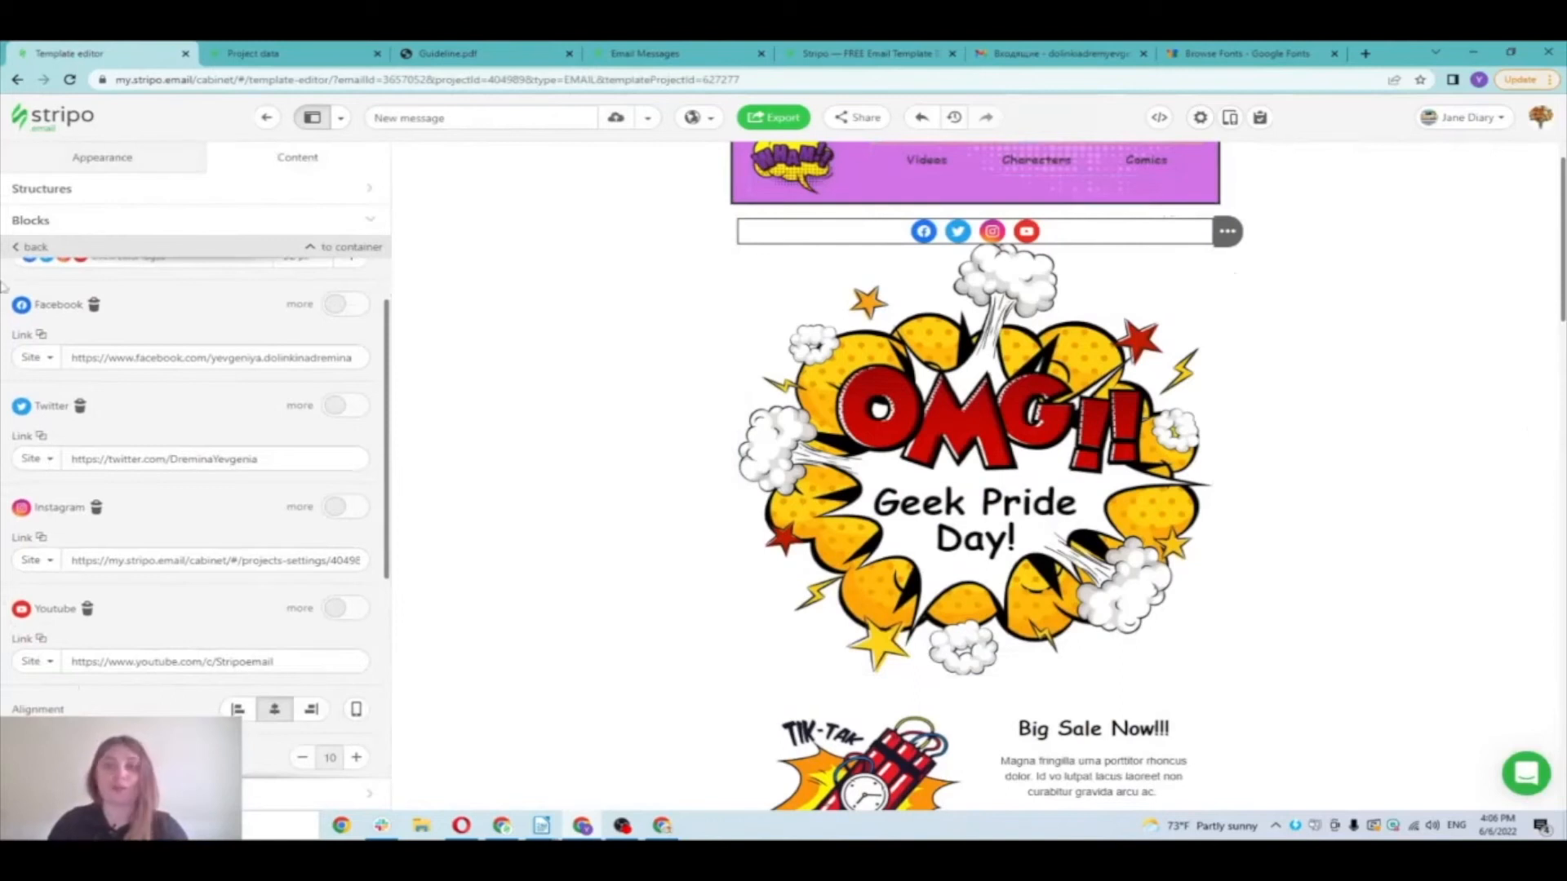
Step: Change the Social block's icon style to Black logos and delete the block from the email template
scroll(938, 326, "up", 1)
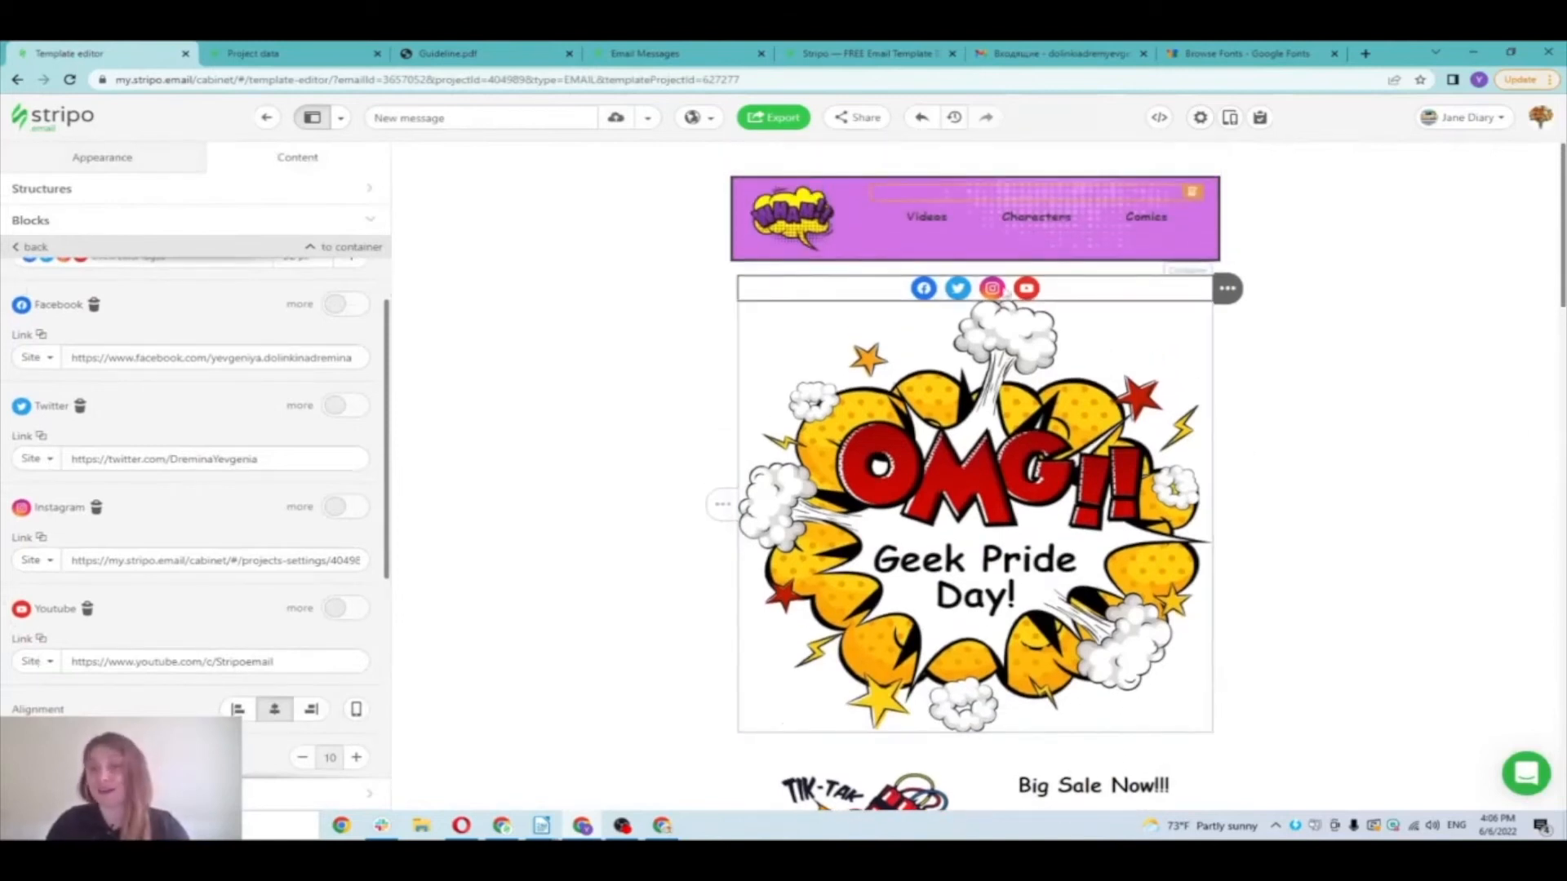
scroll(237, 350, "up", 1)
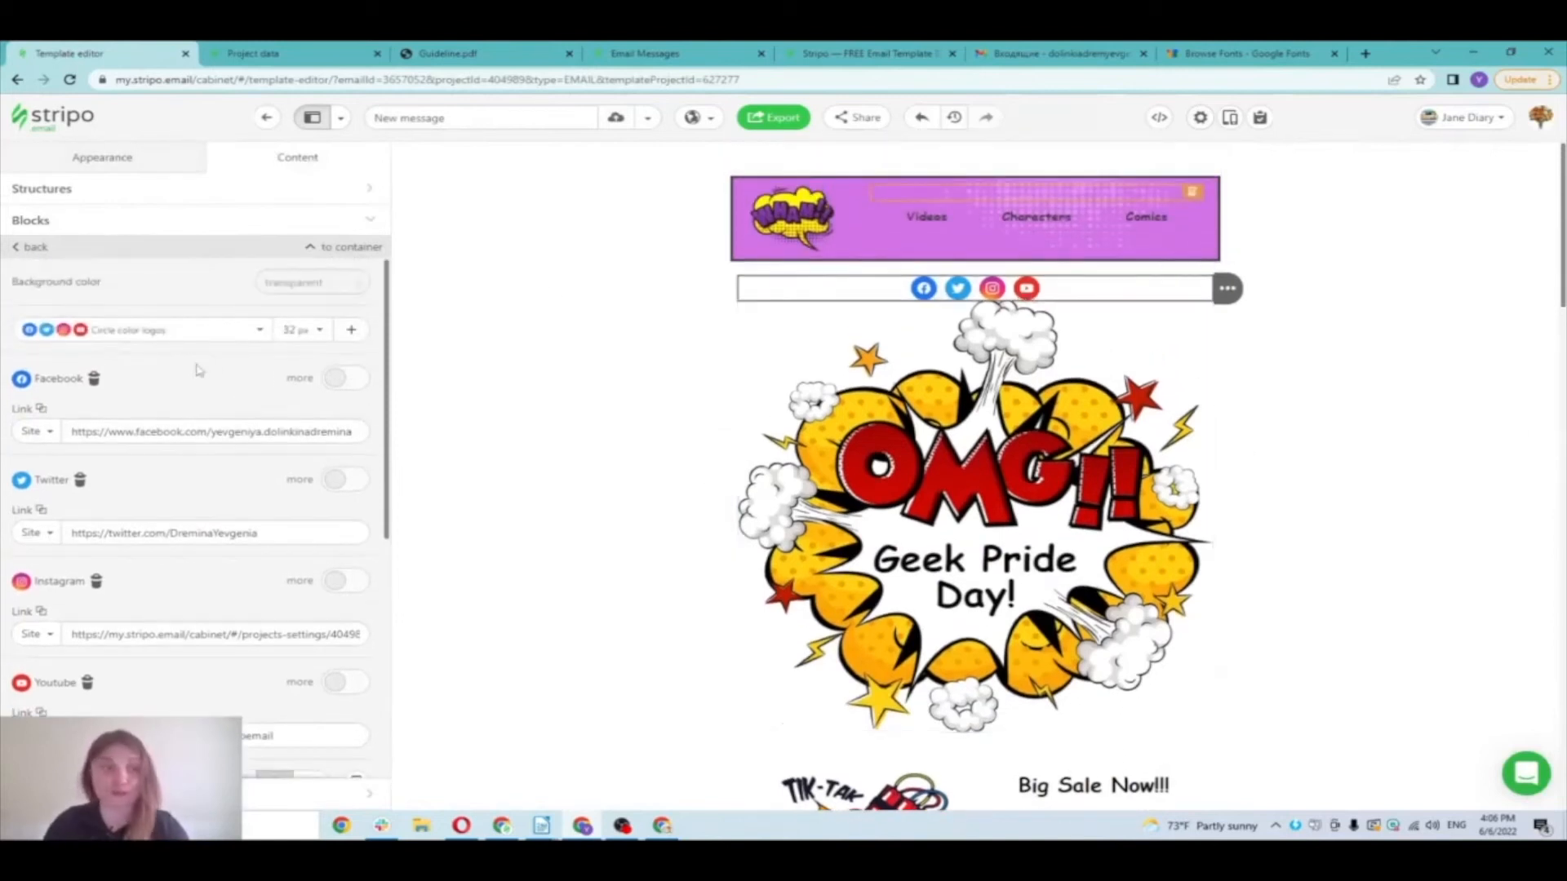
left_click(151, 332)
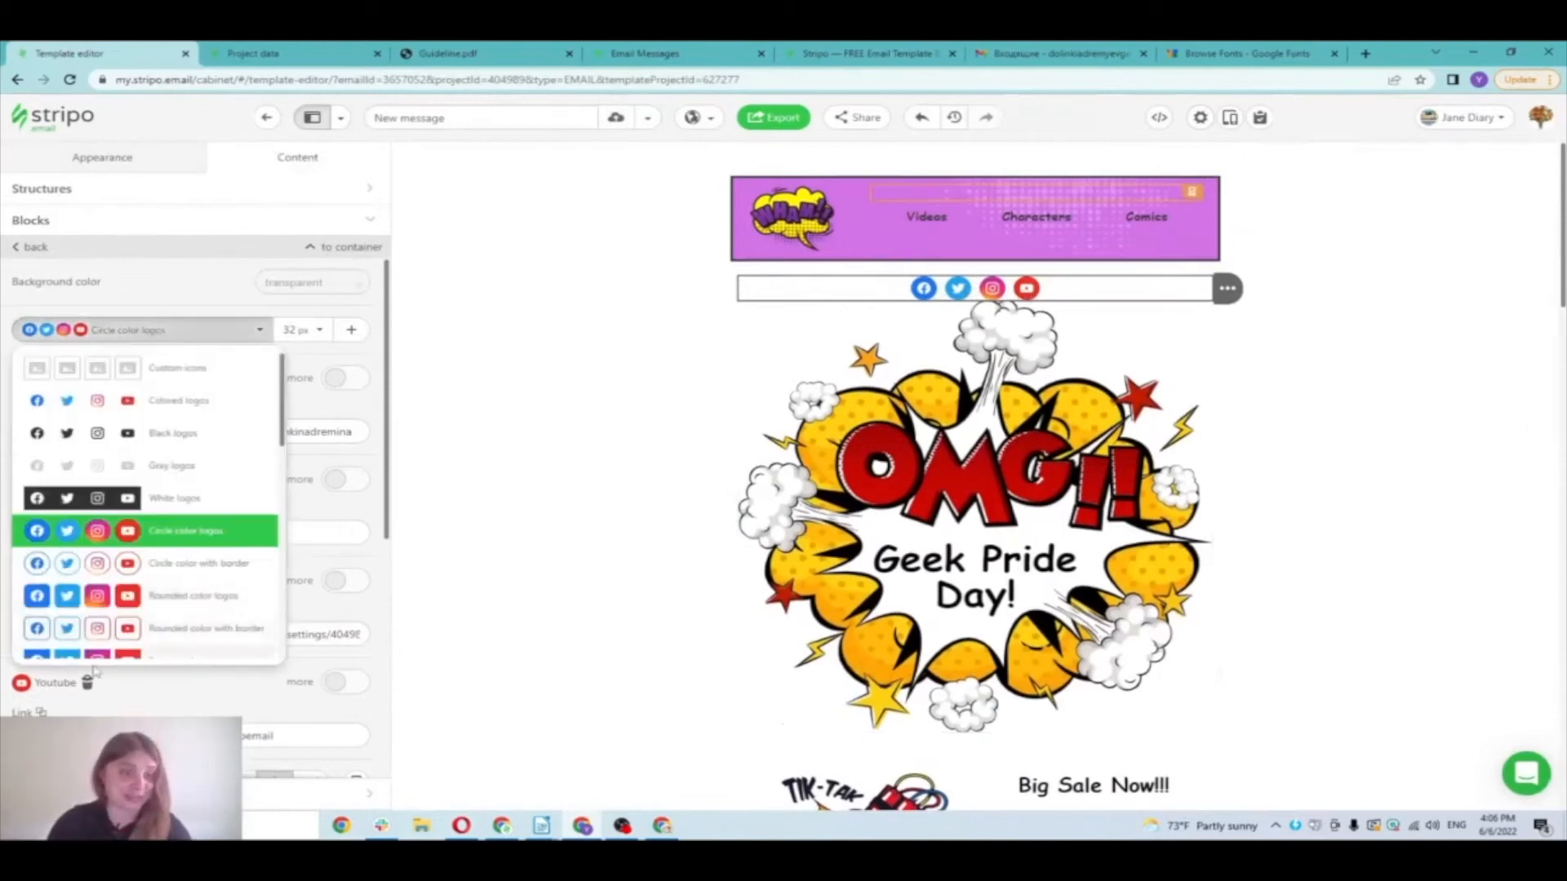
scroll(164, 424, "down", 8)
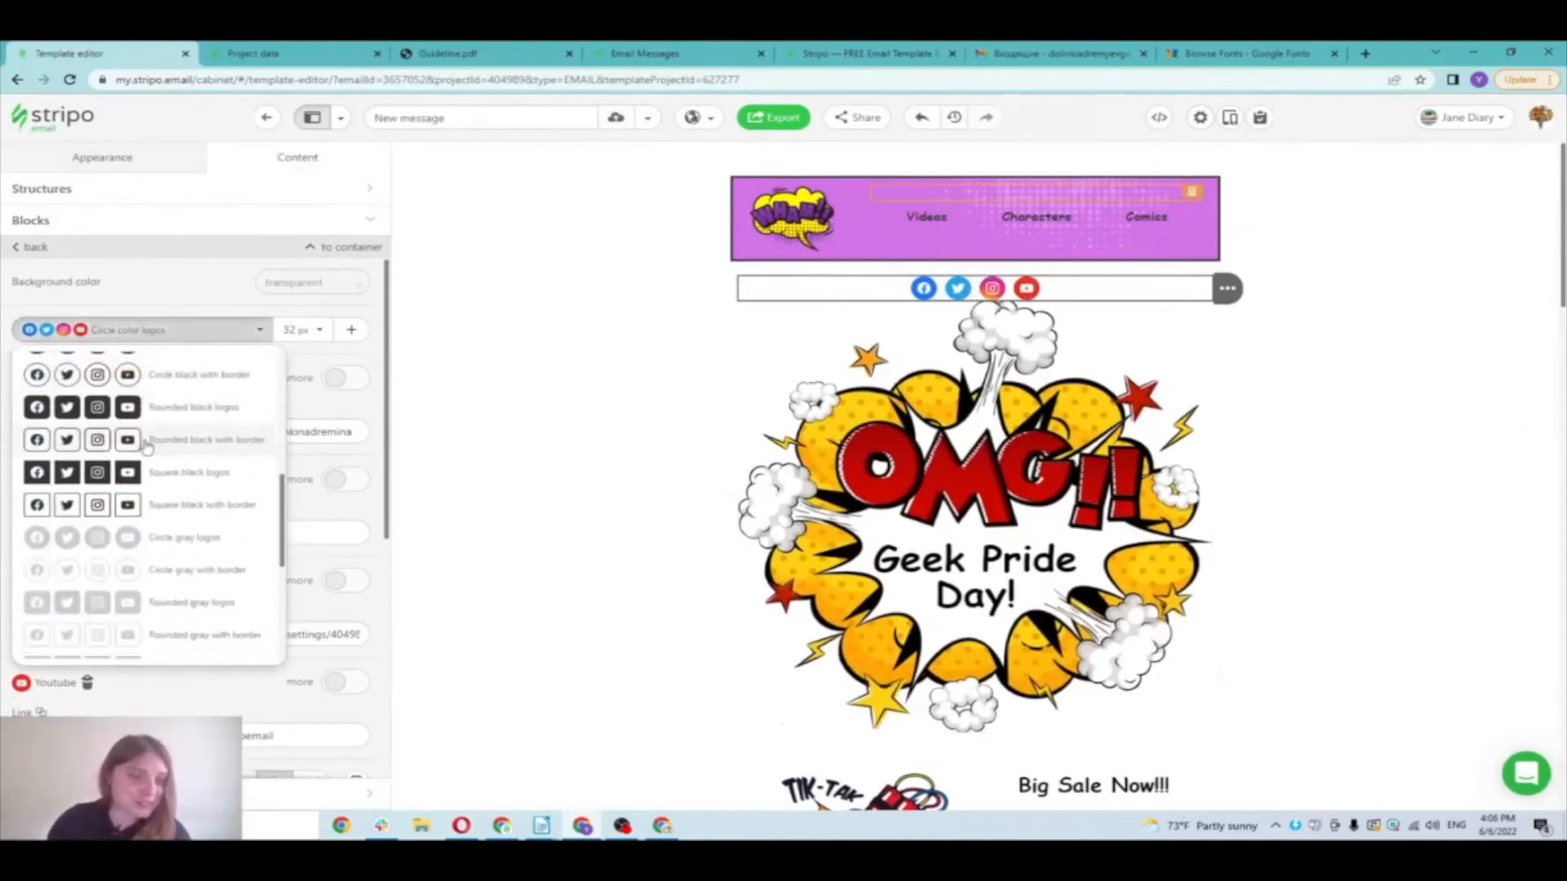
scroll(142, 471, "up", 8)
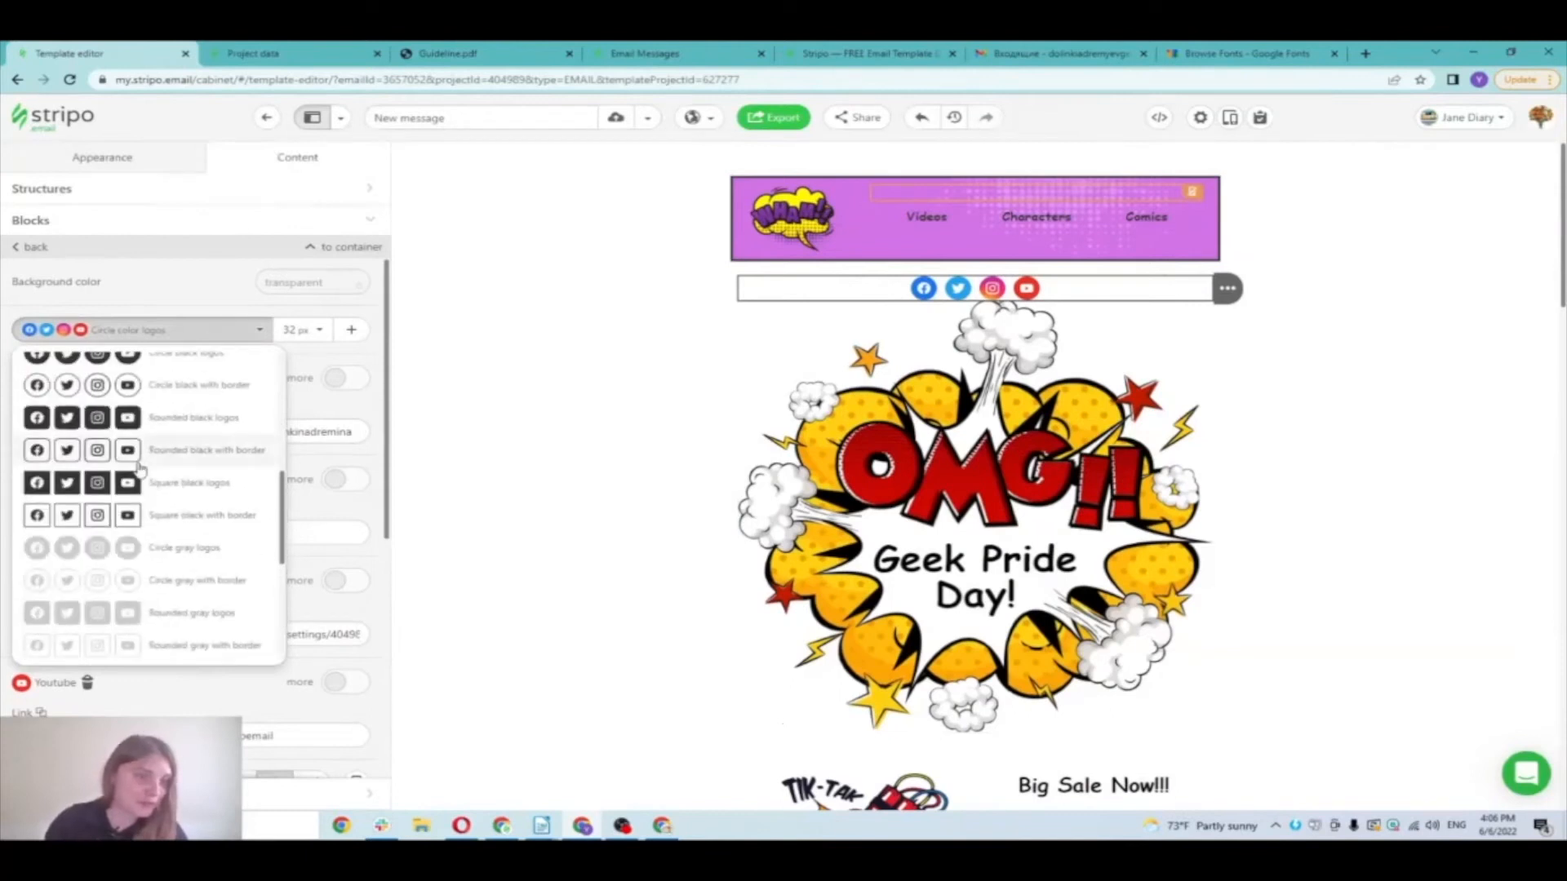
scroll(152, 474, "up", 5)
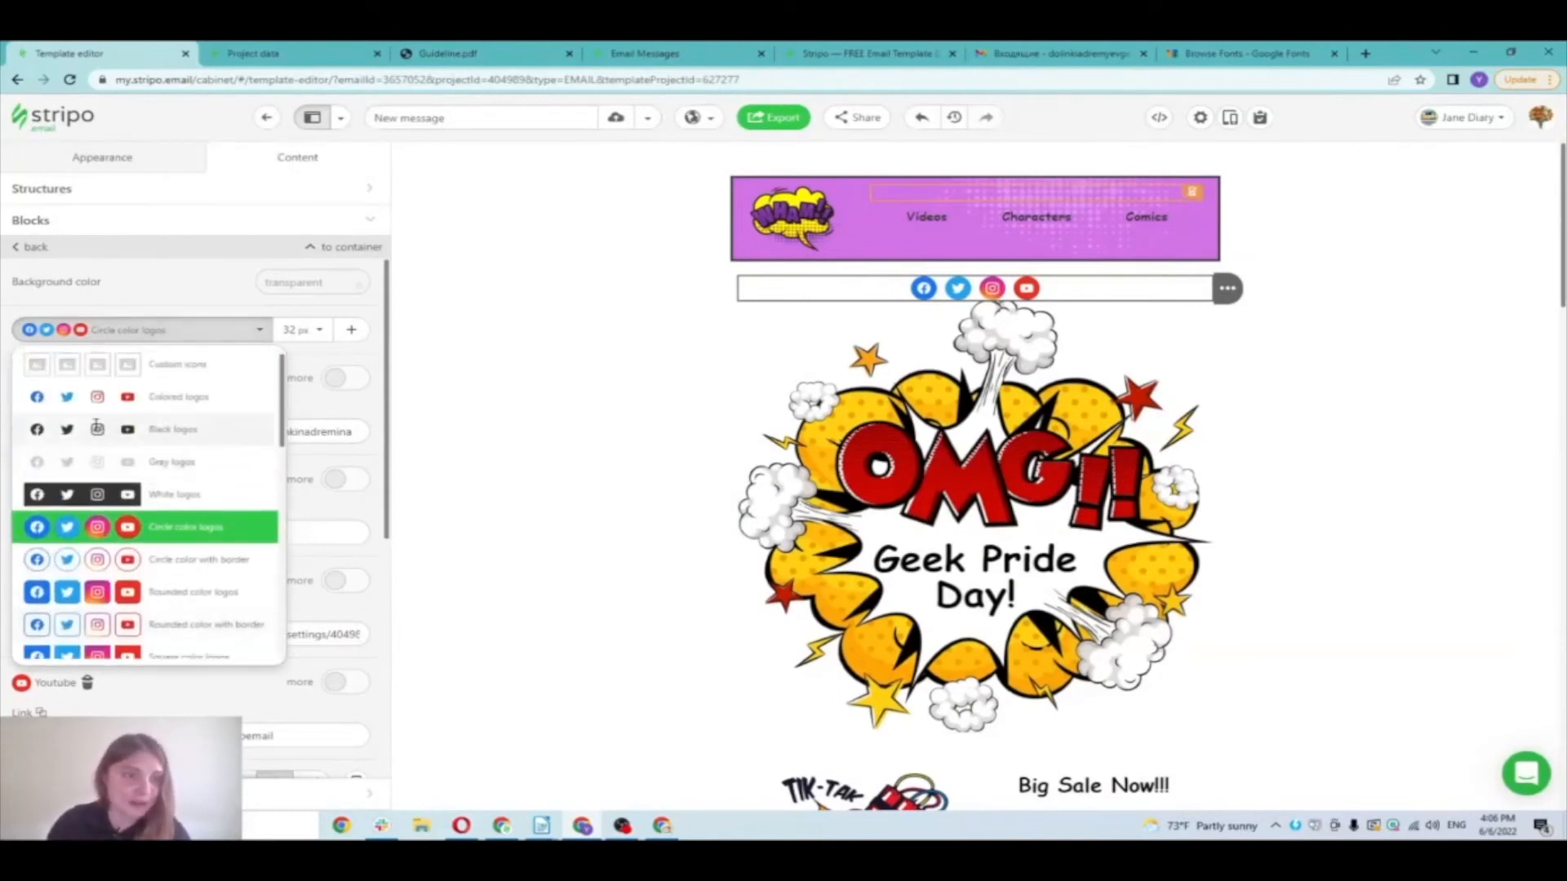
left_click(98, 429)
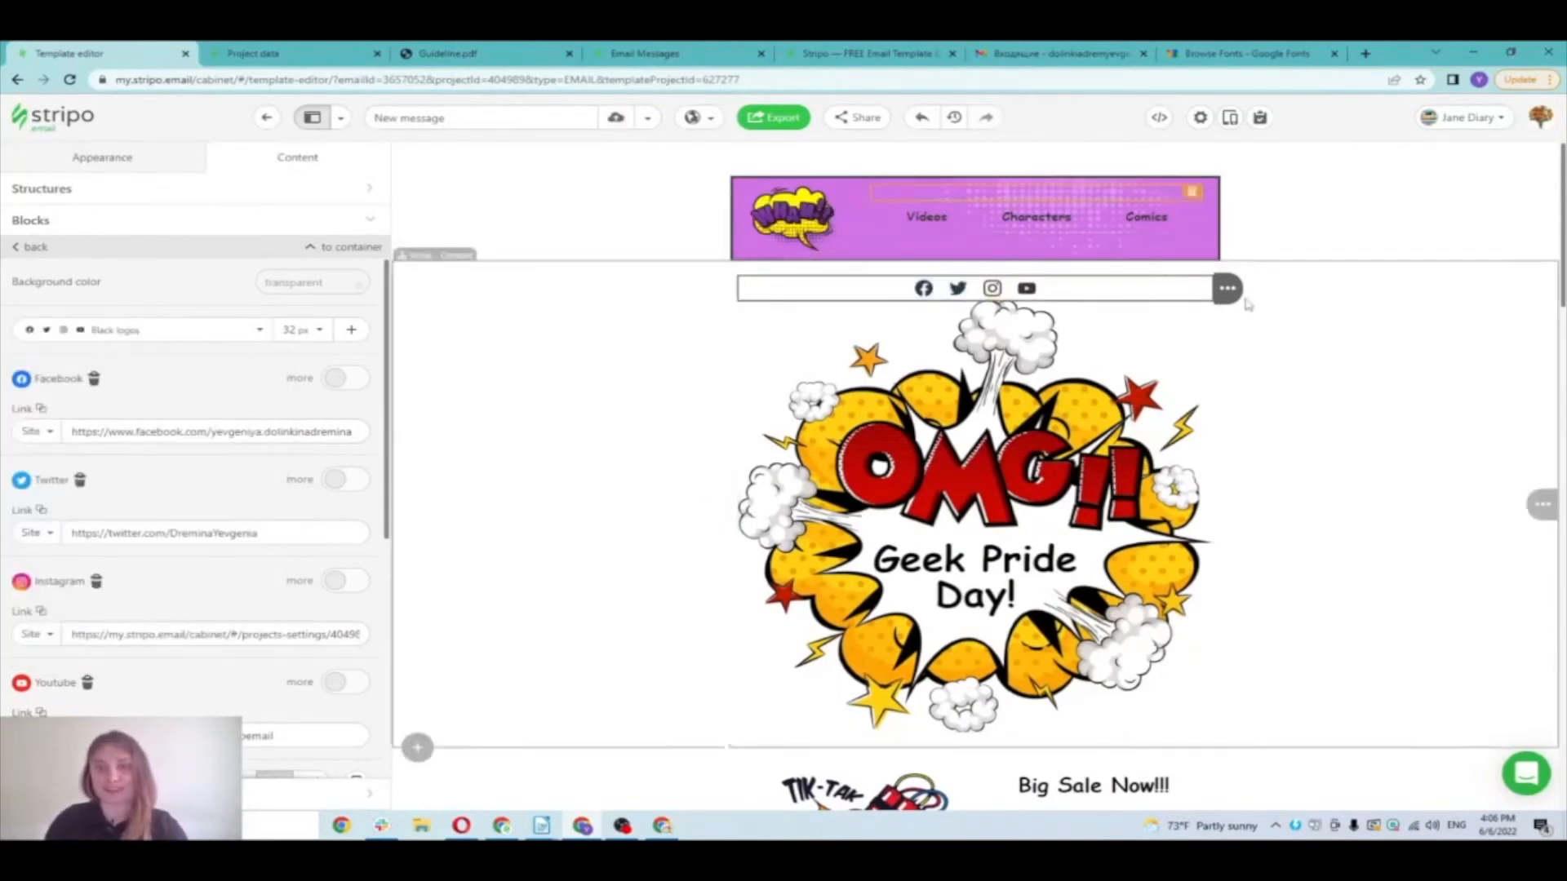
mouse_move(1240, 292)
left_click(1291, 288)
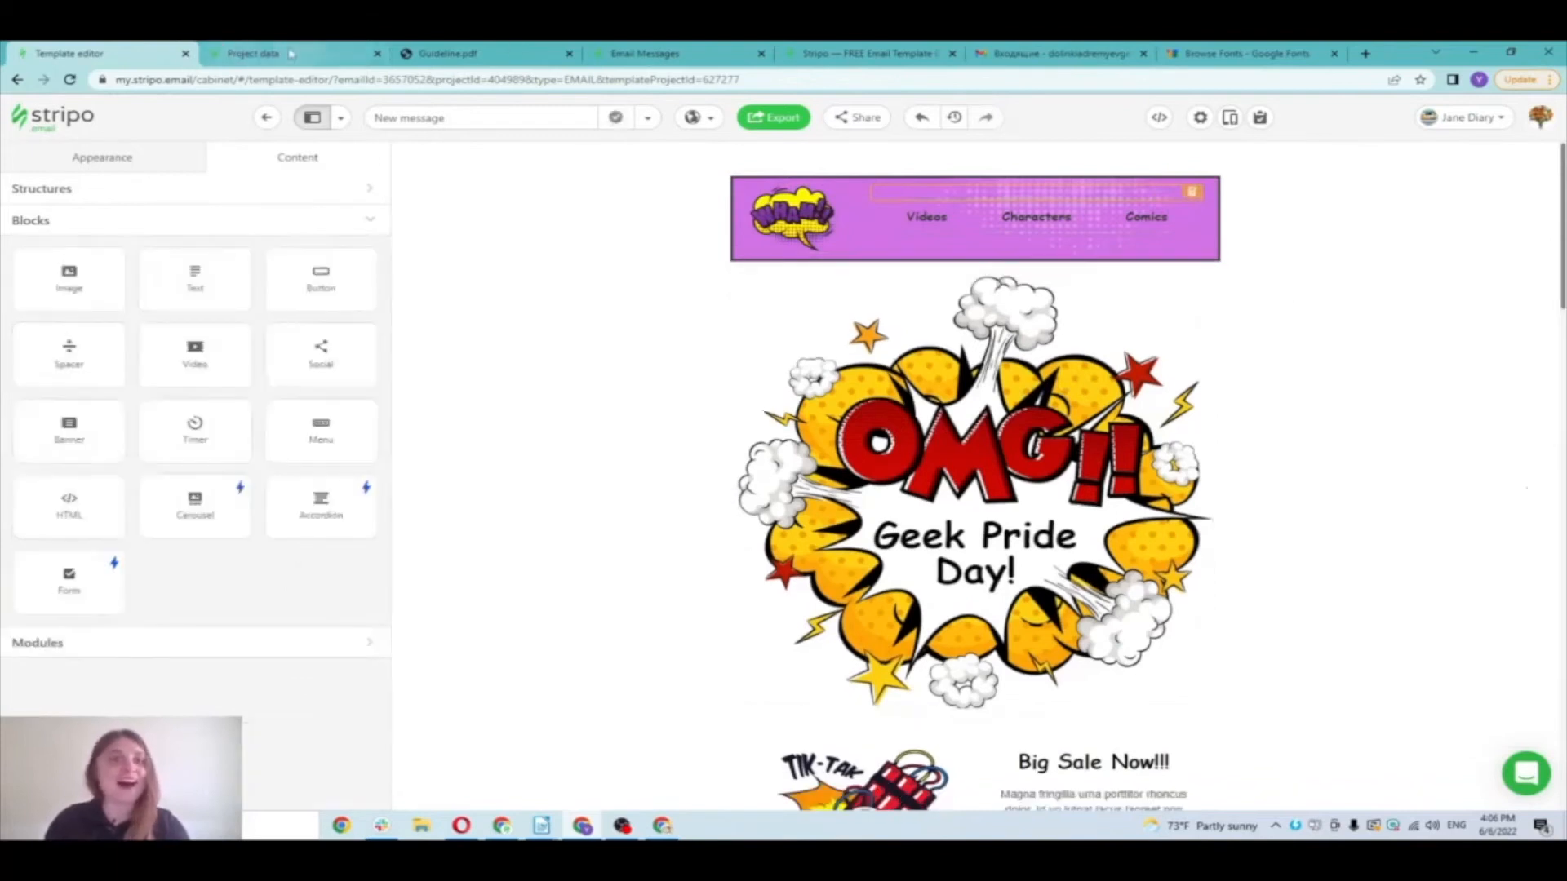
Step: Return to the project settings and review the Merge Tags section with its email service and custom tag options
left_click(285, 53)
scroll(560, 402, "down", 3)
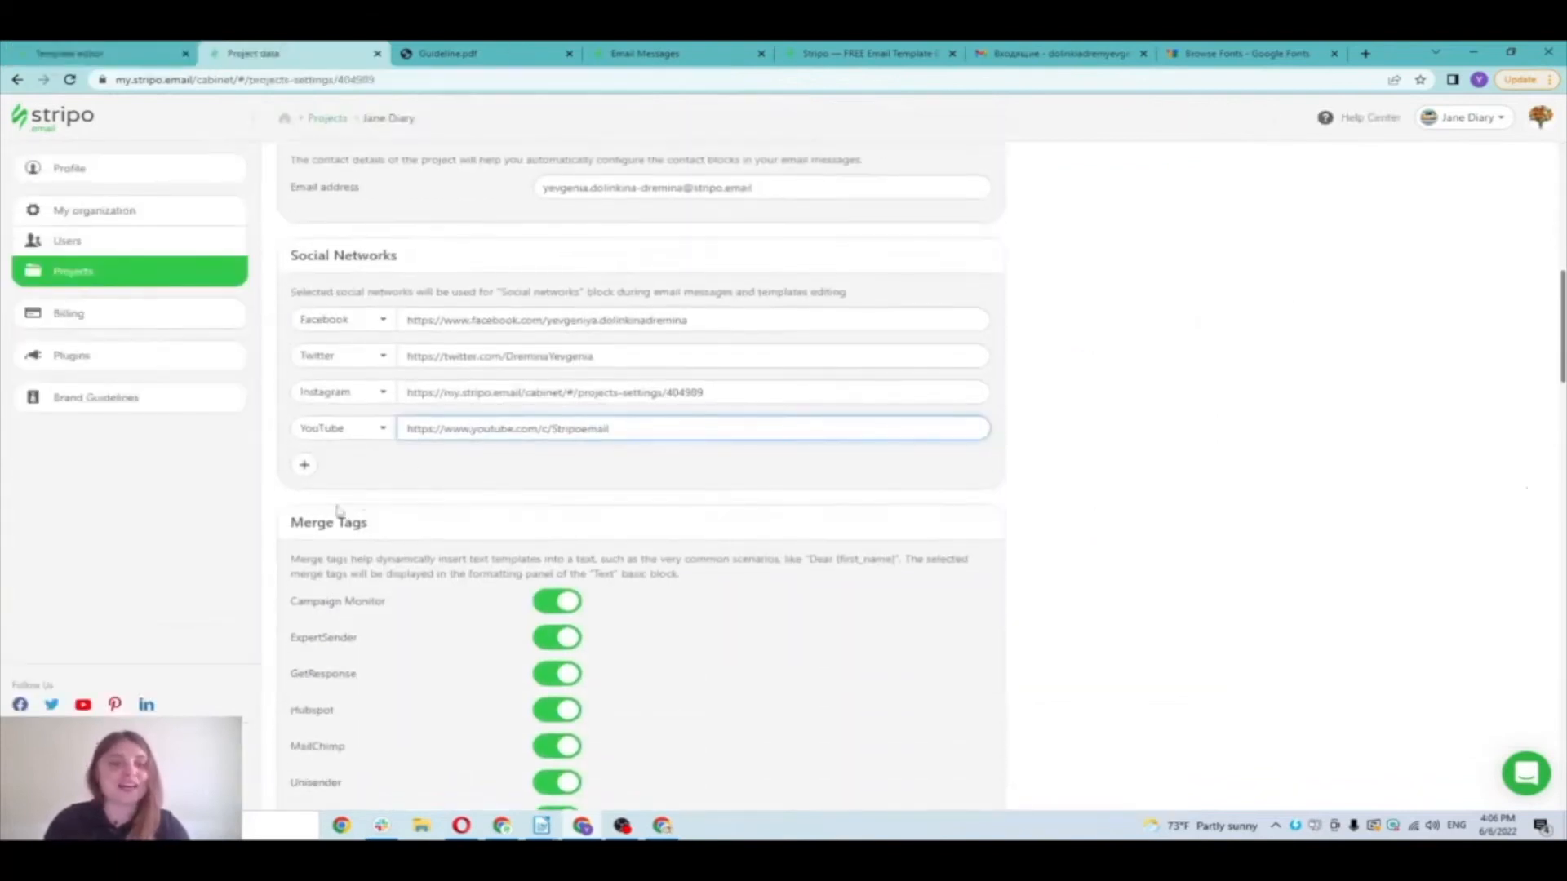
left_click_drag(283, 521, 371, 524)
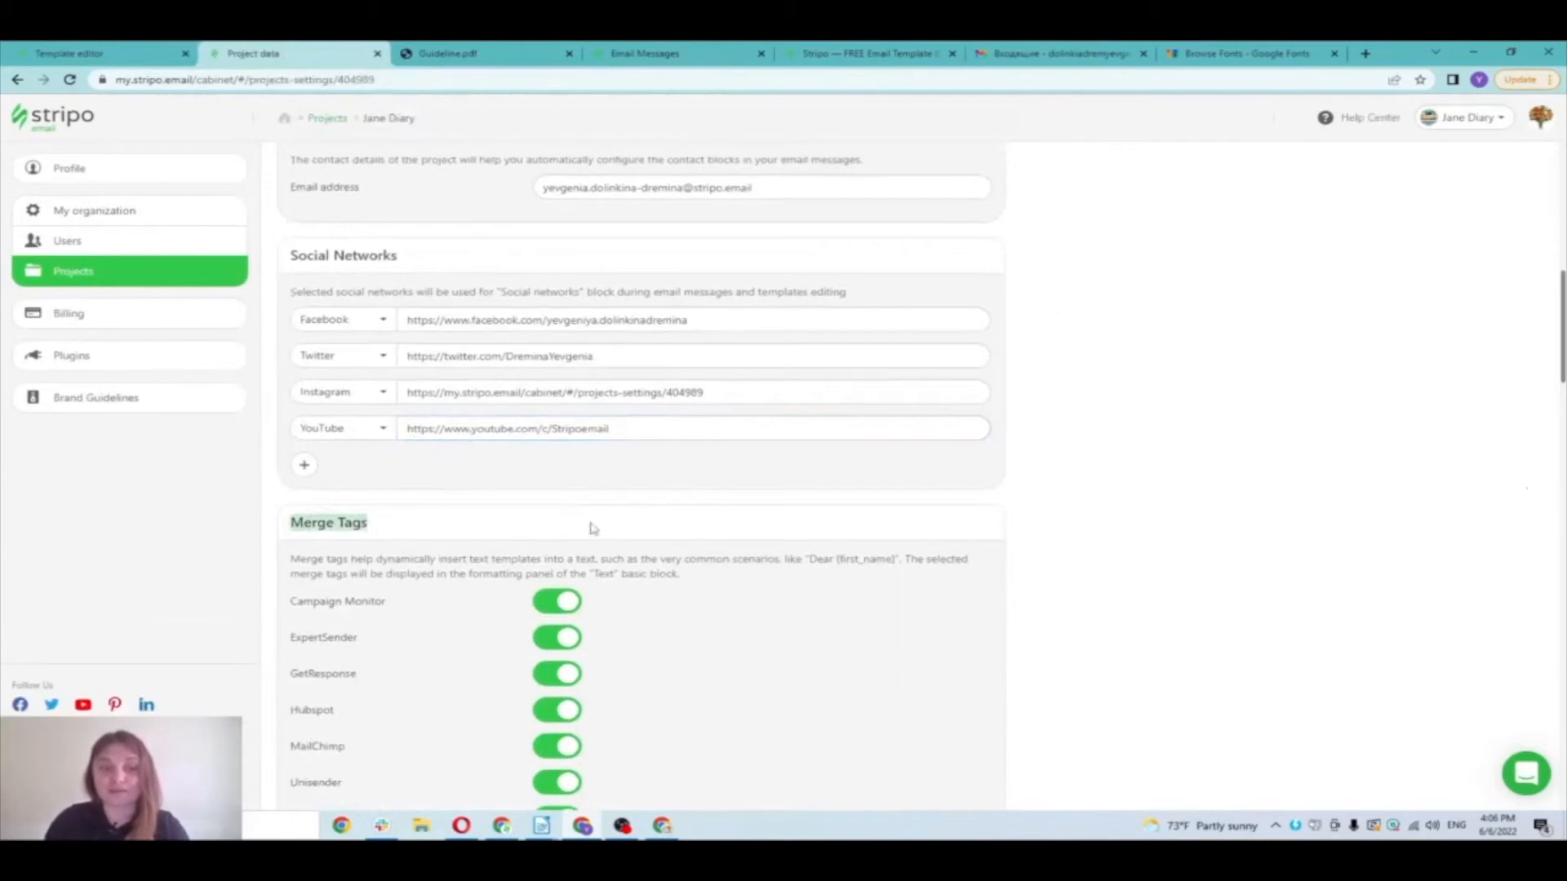
scroll(591, 531, "down", 2)
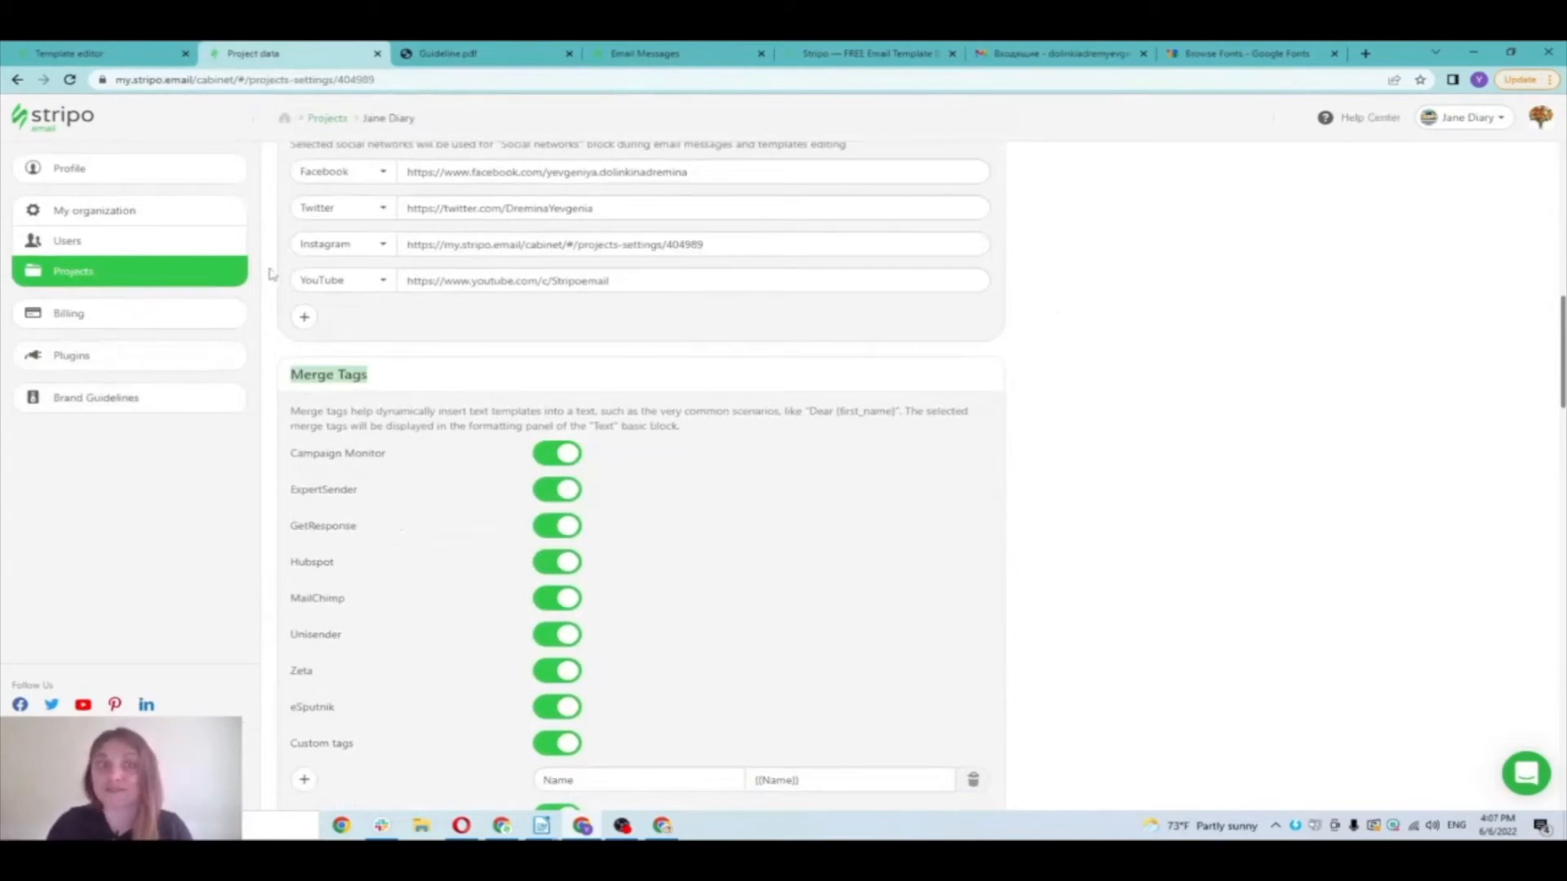
scroll(489, 313, "down", 1)
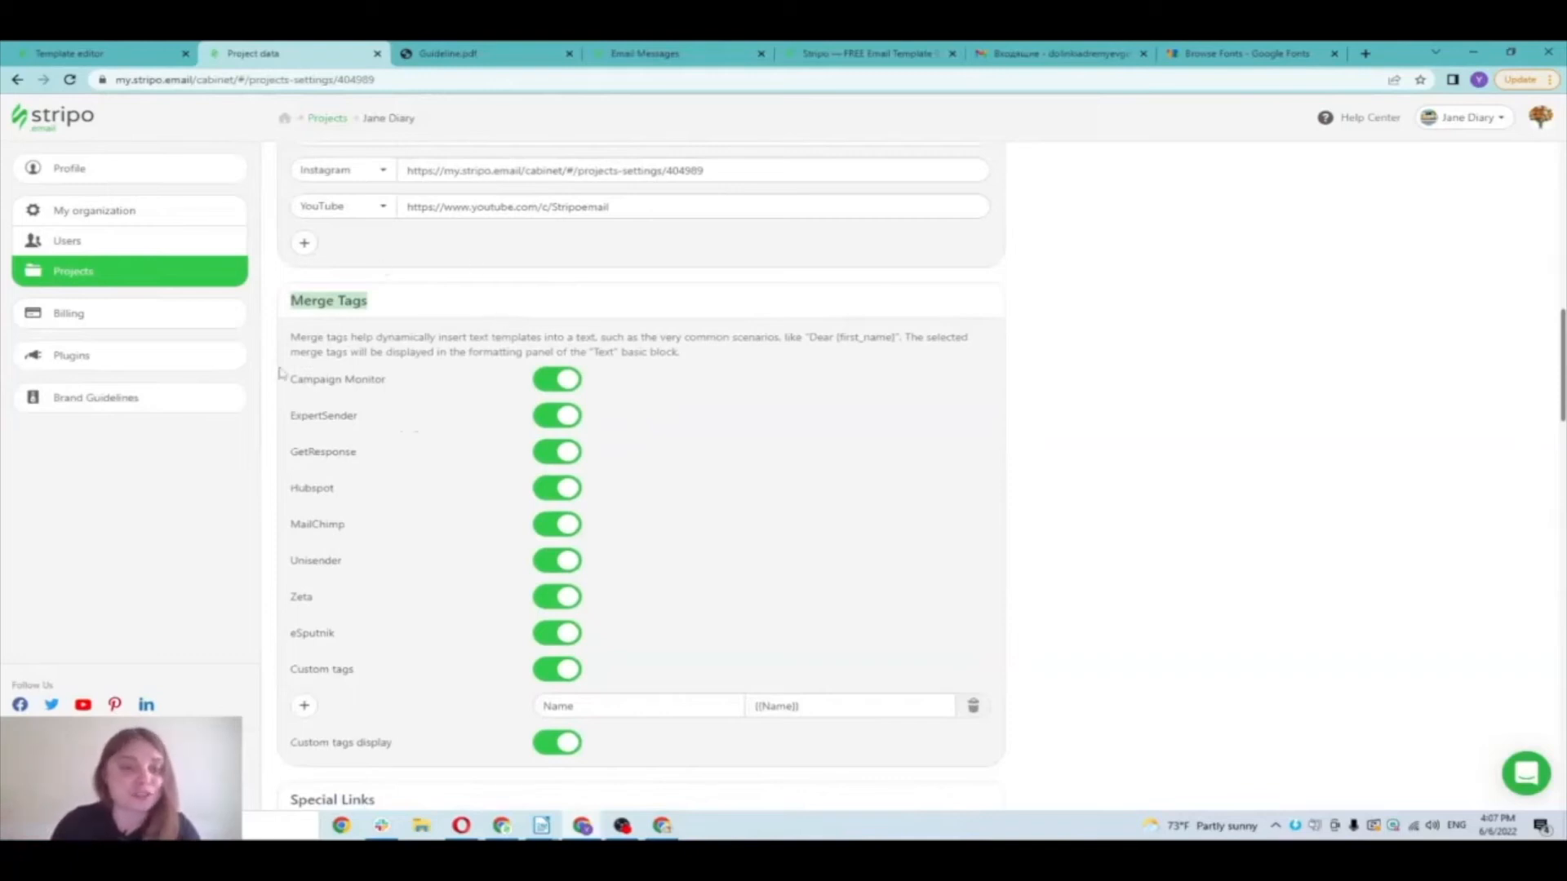
Step: Add an empty user tag row under the custom merge tags, check its name and value fields, and remove the row
scroll(368, 587, "down", 1)
left_click(308, 633)
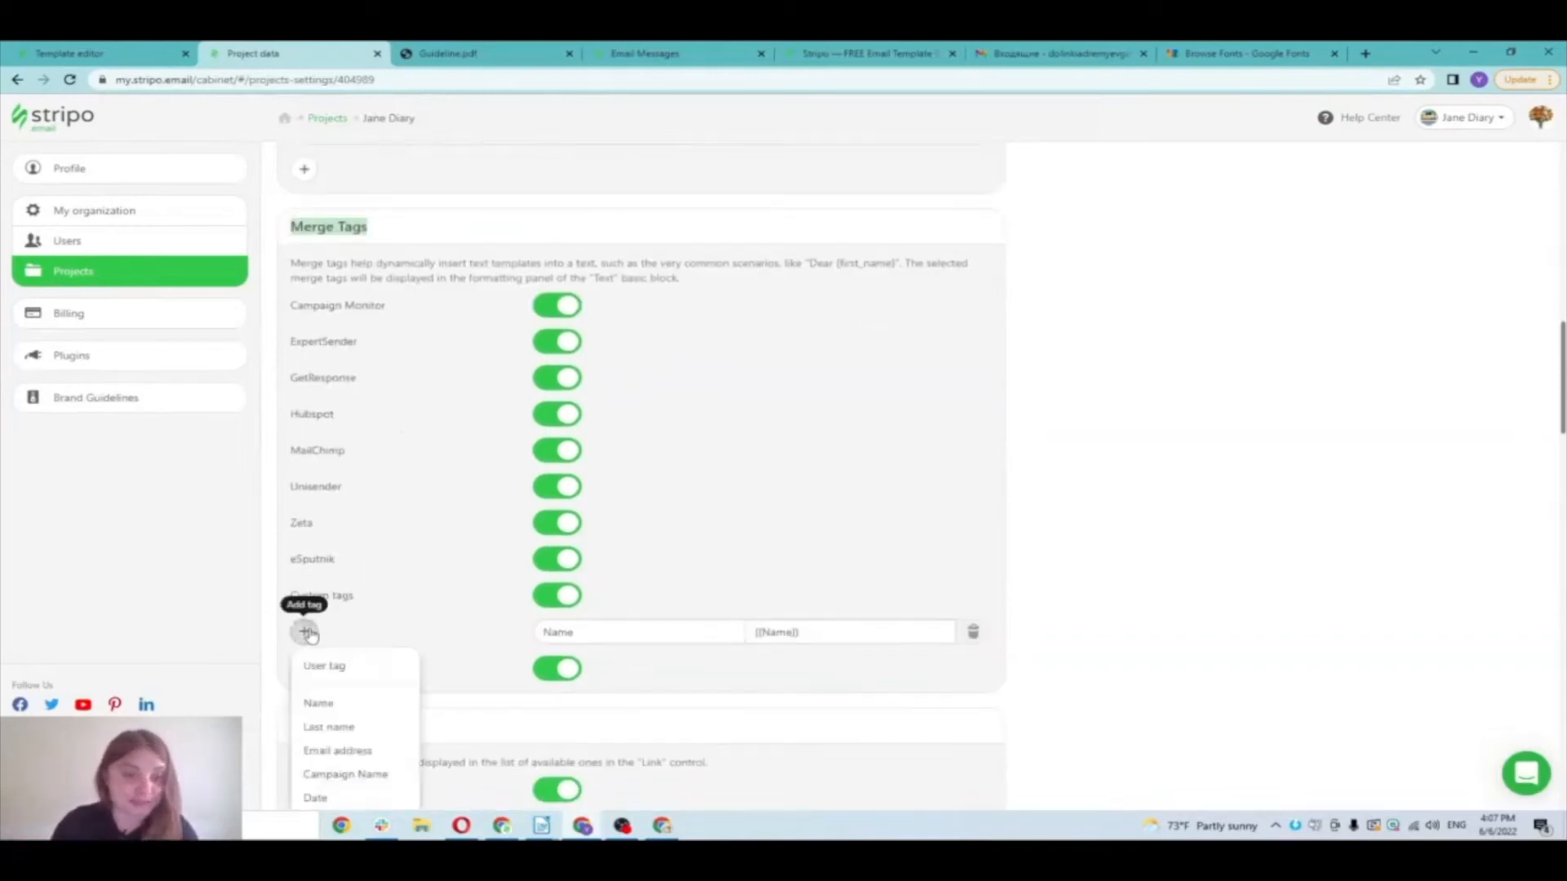
left_click(330, 665)
scroll(520, 607, "down", 1)
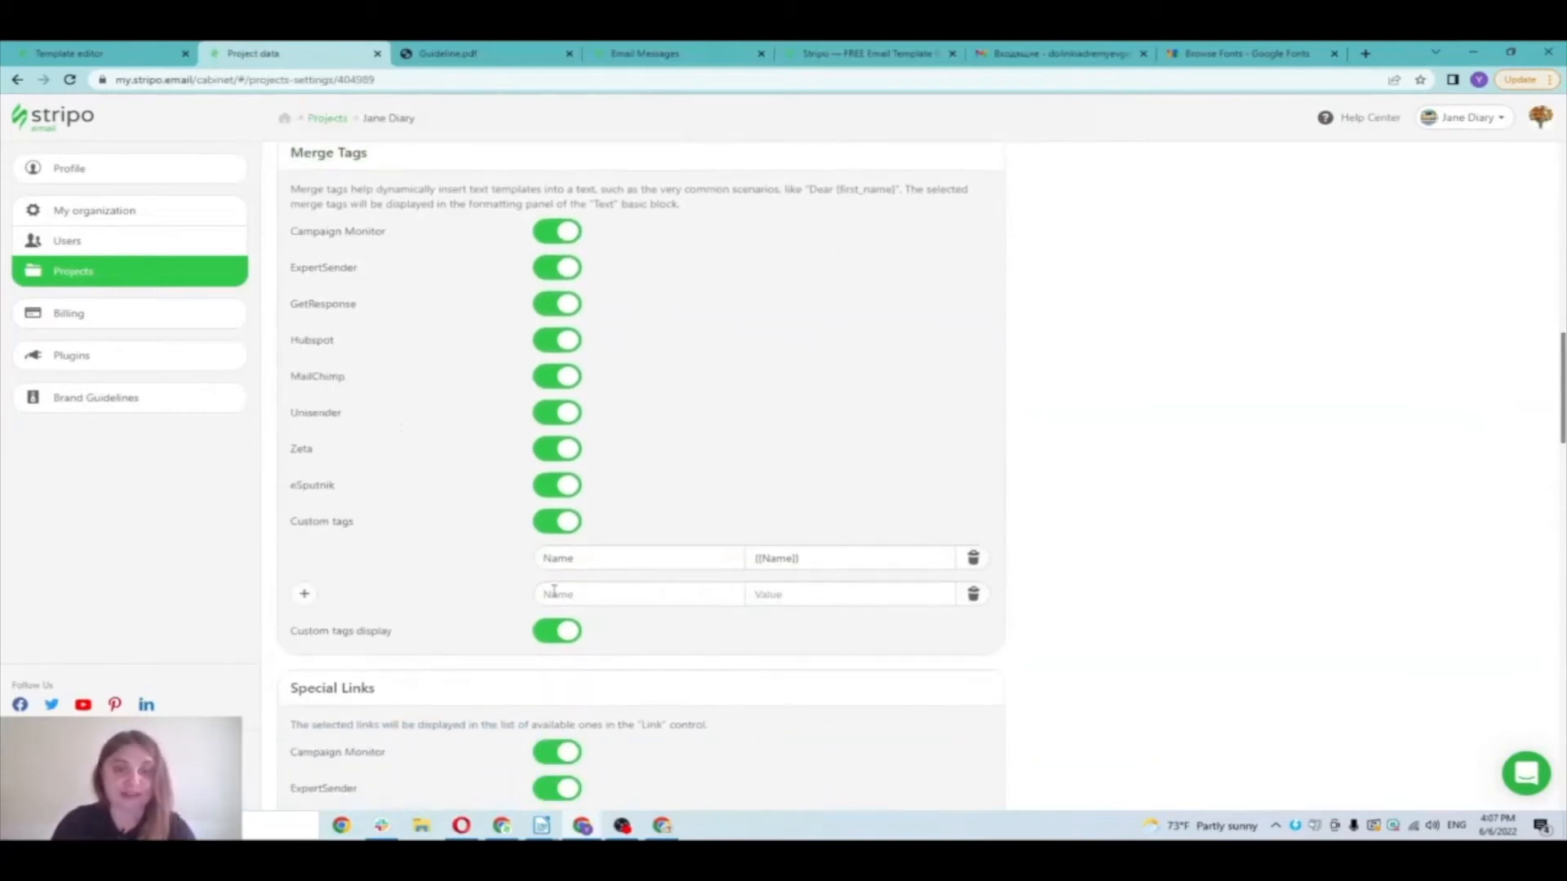
left_click(555, 594)
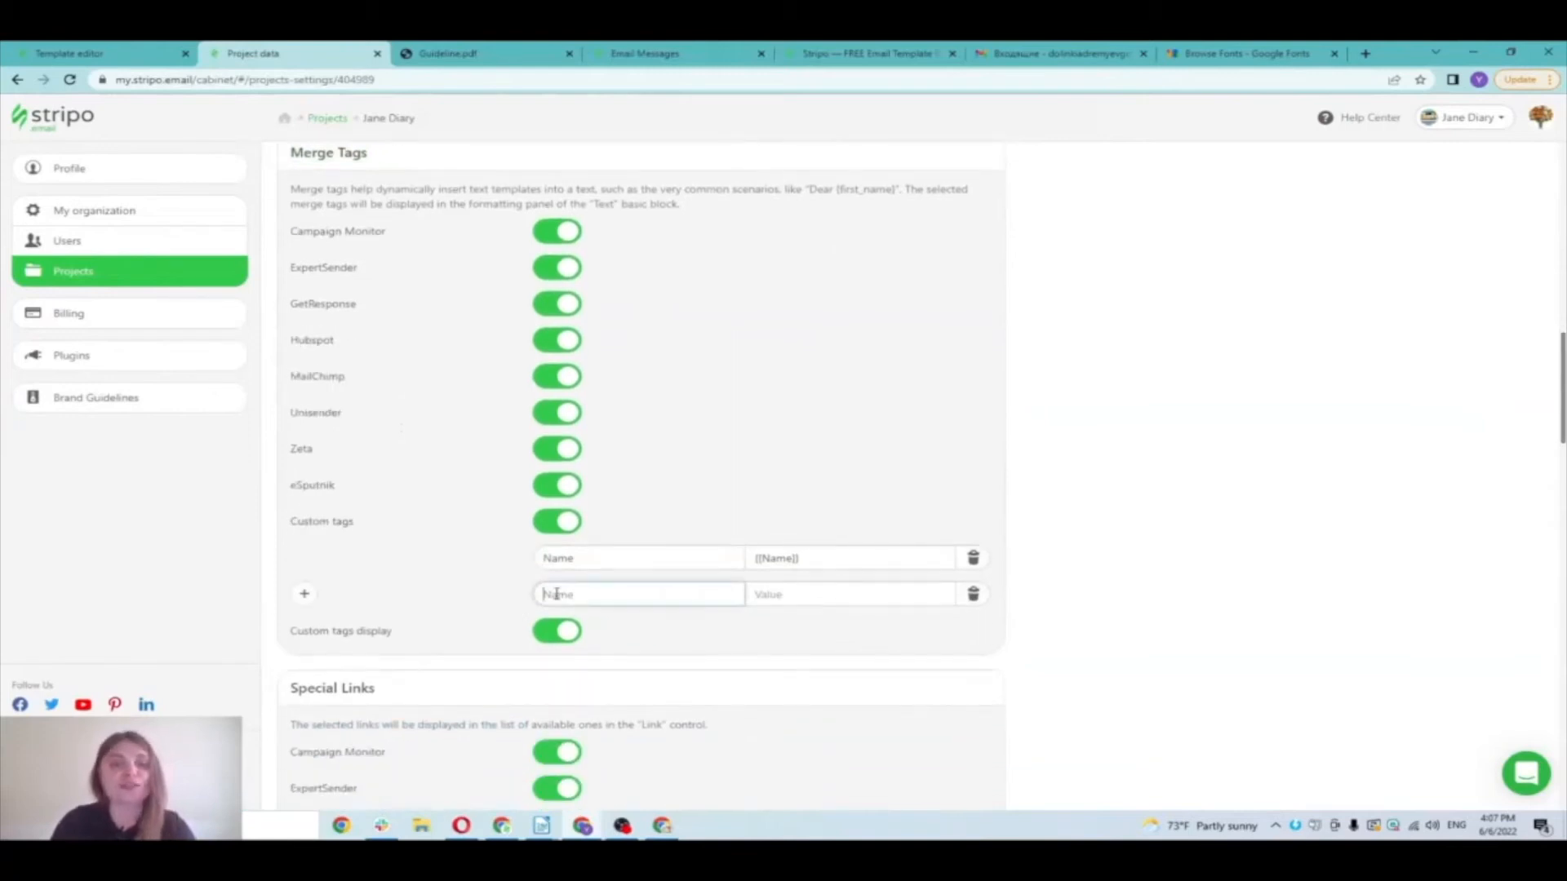
left_click(829, 601)
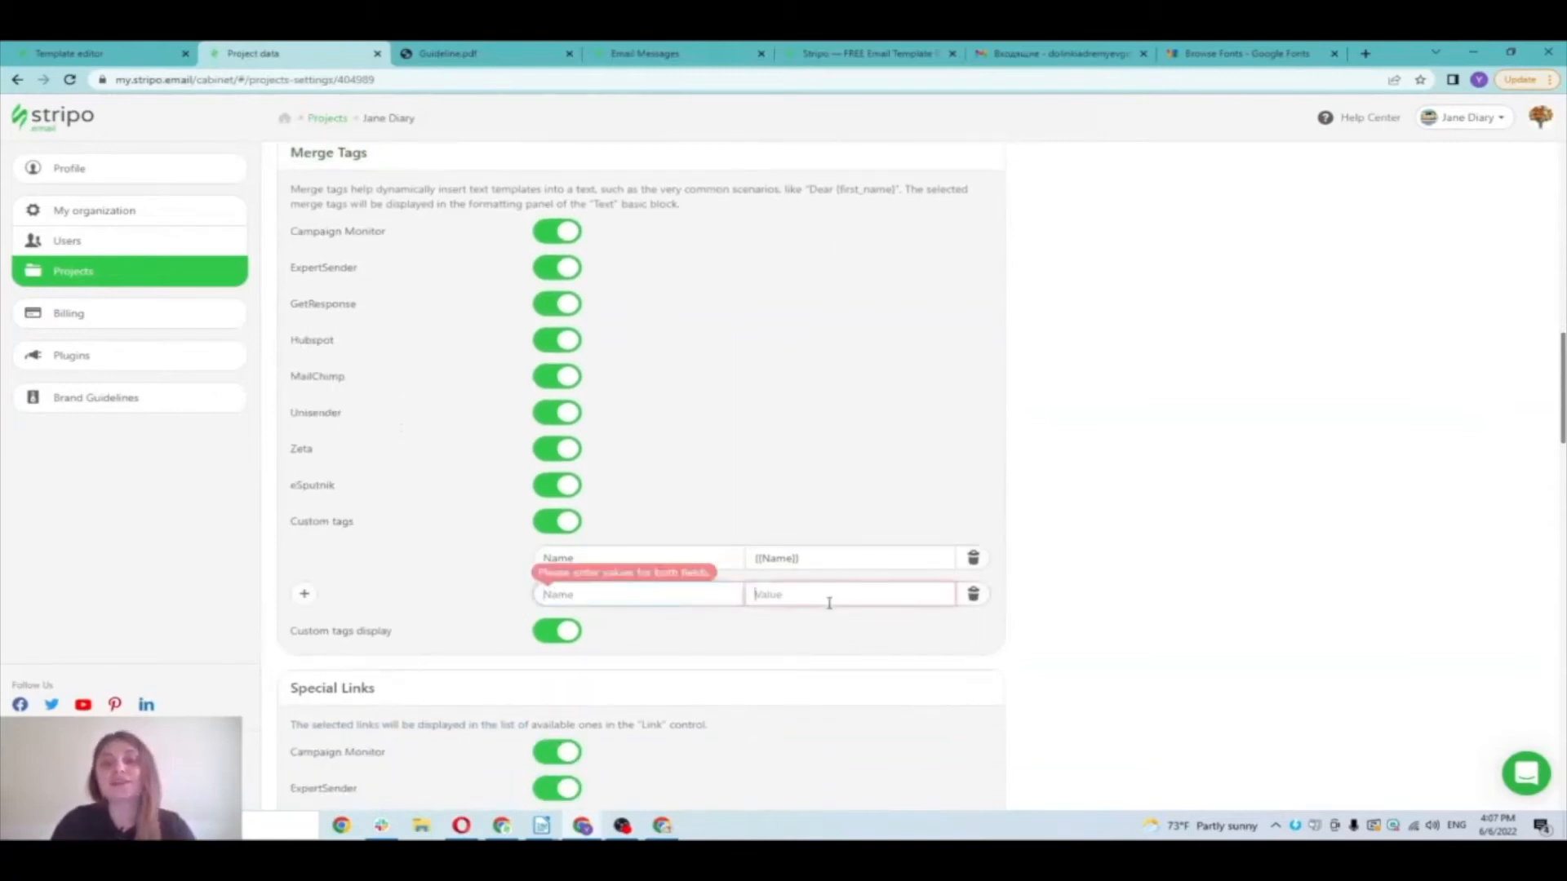
left_click(973, 594)
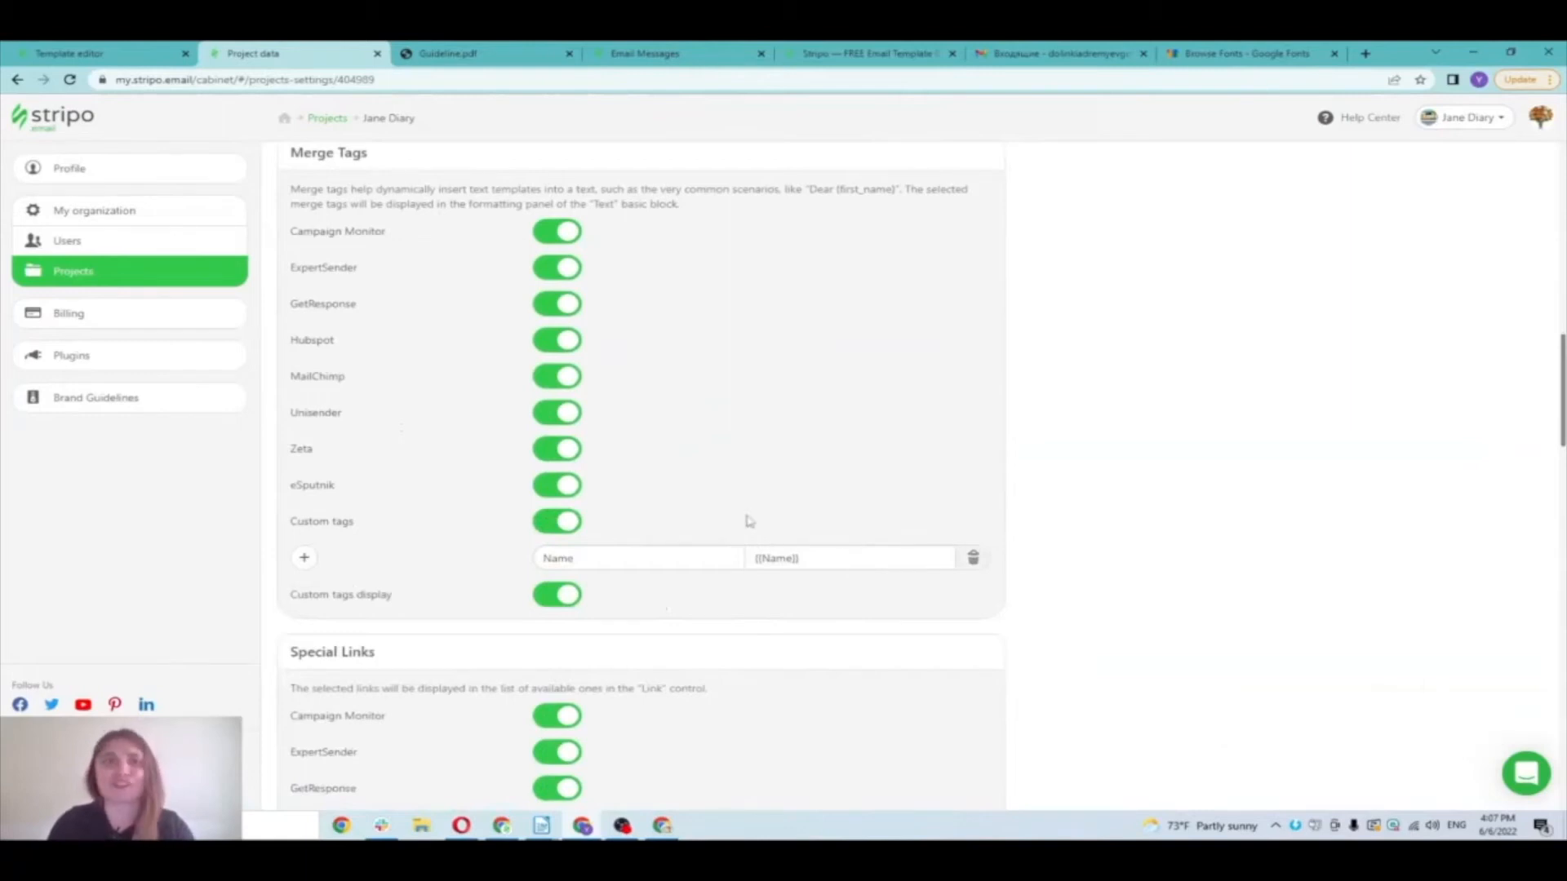
Step: Copy the custom tag value {{Name}} from the project settings into the email's subject after "Hello,"
left_click(67, 50)
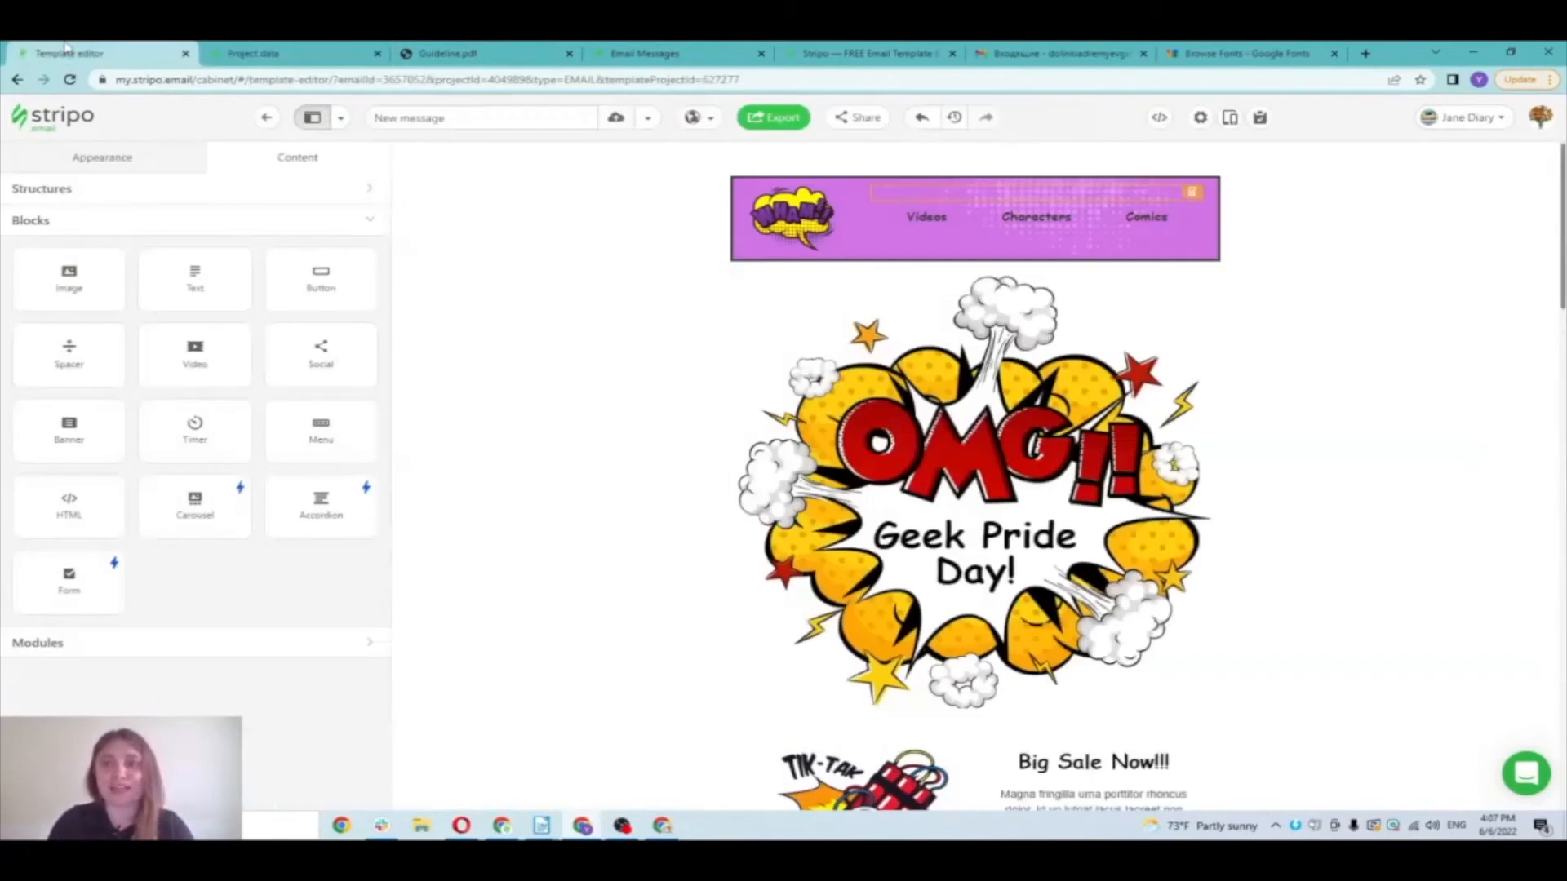
left_click(1198, 119)
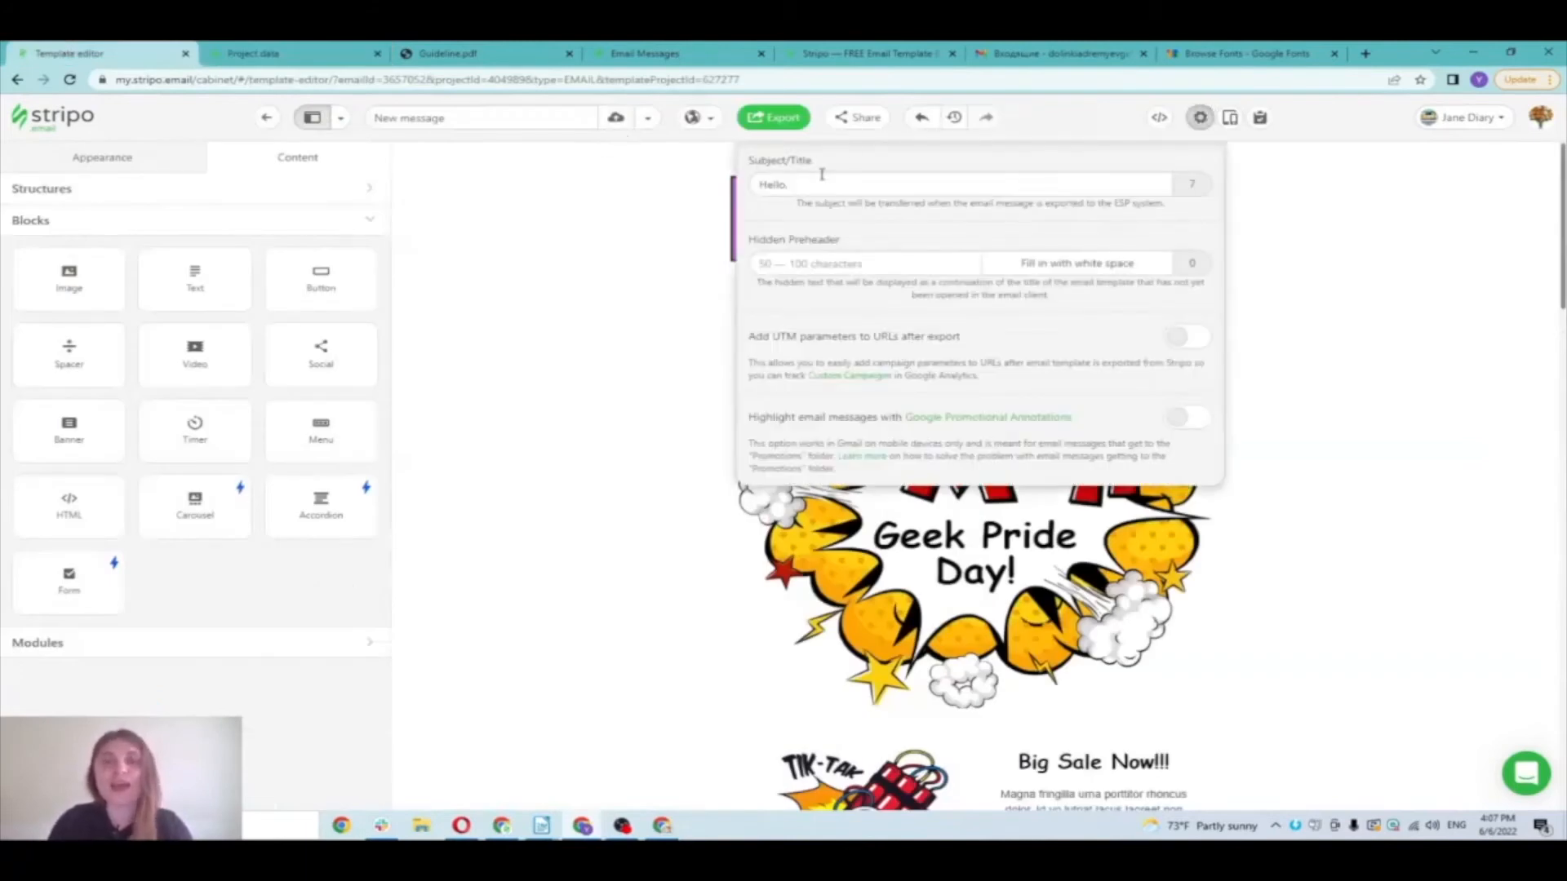
left_click_drag(753, 184, 797, 183)
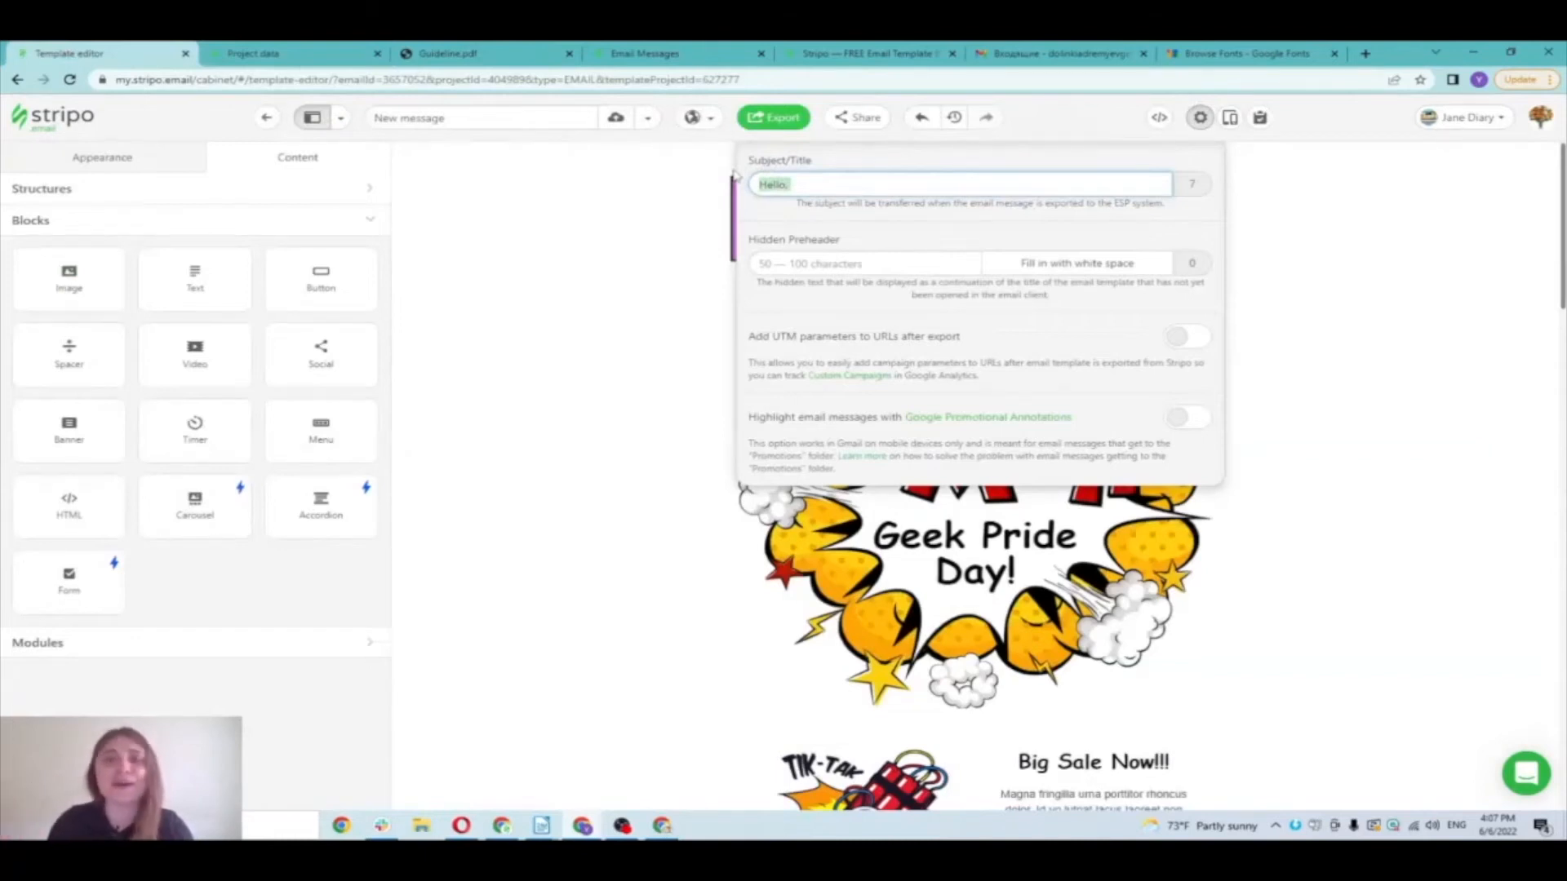
left_click(801, 183)
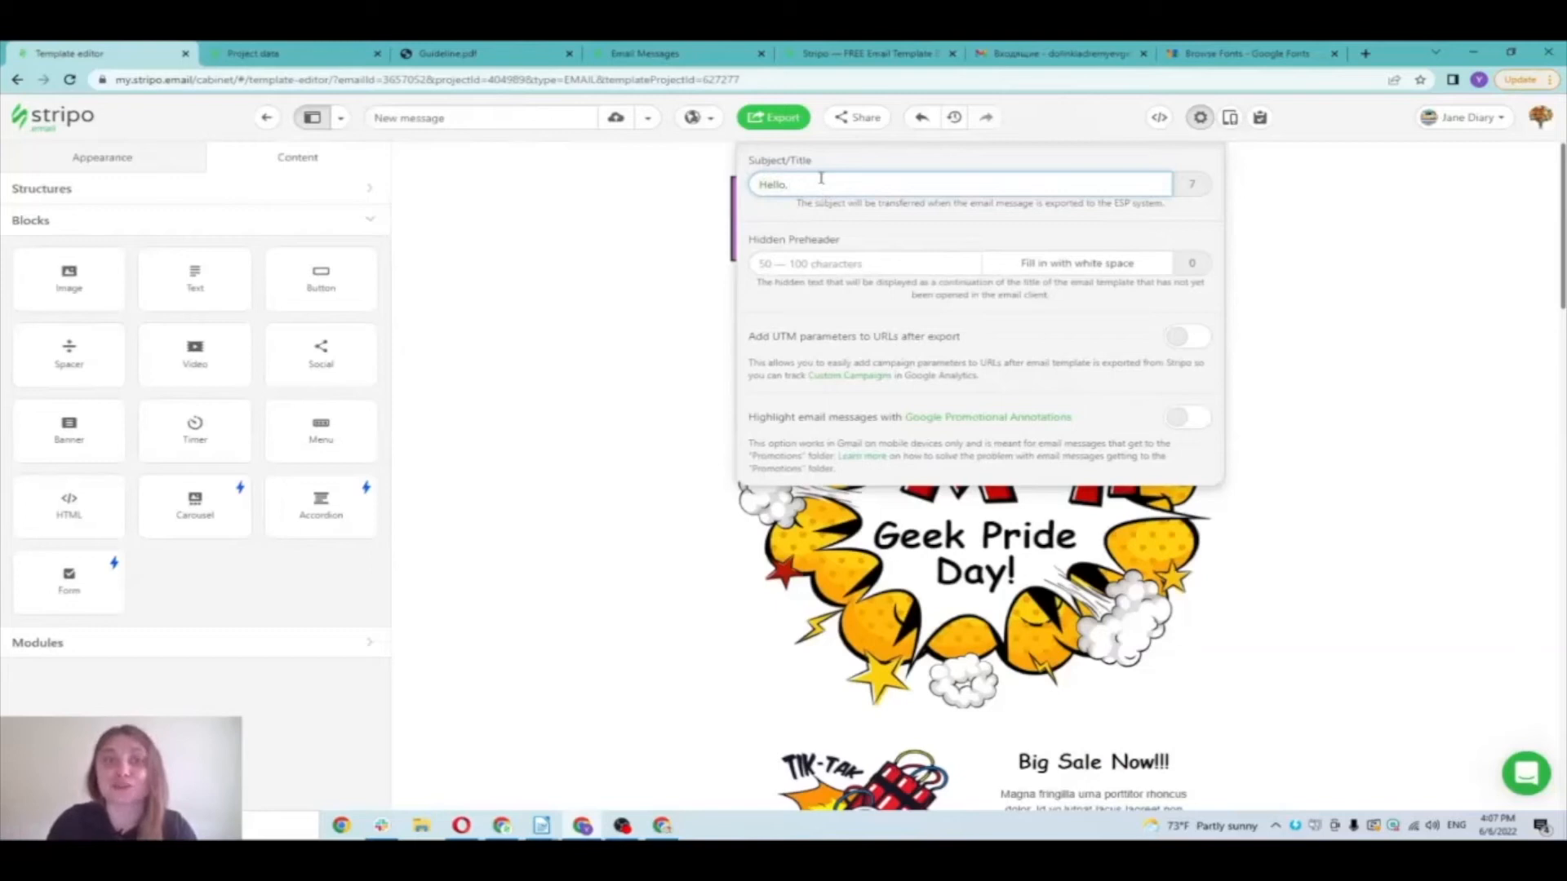
left_click(253, 53)
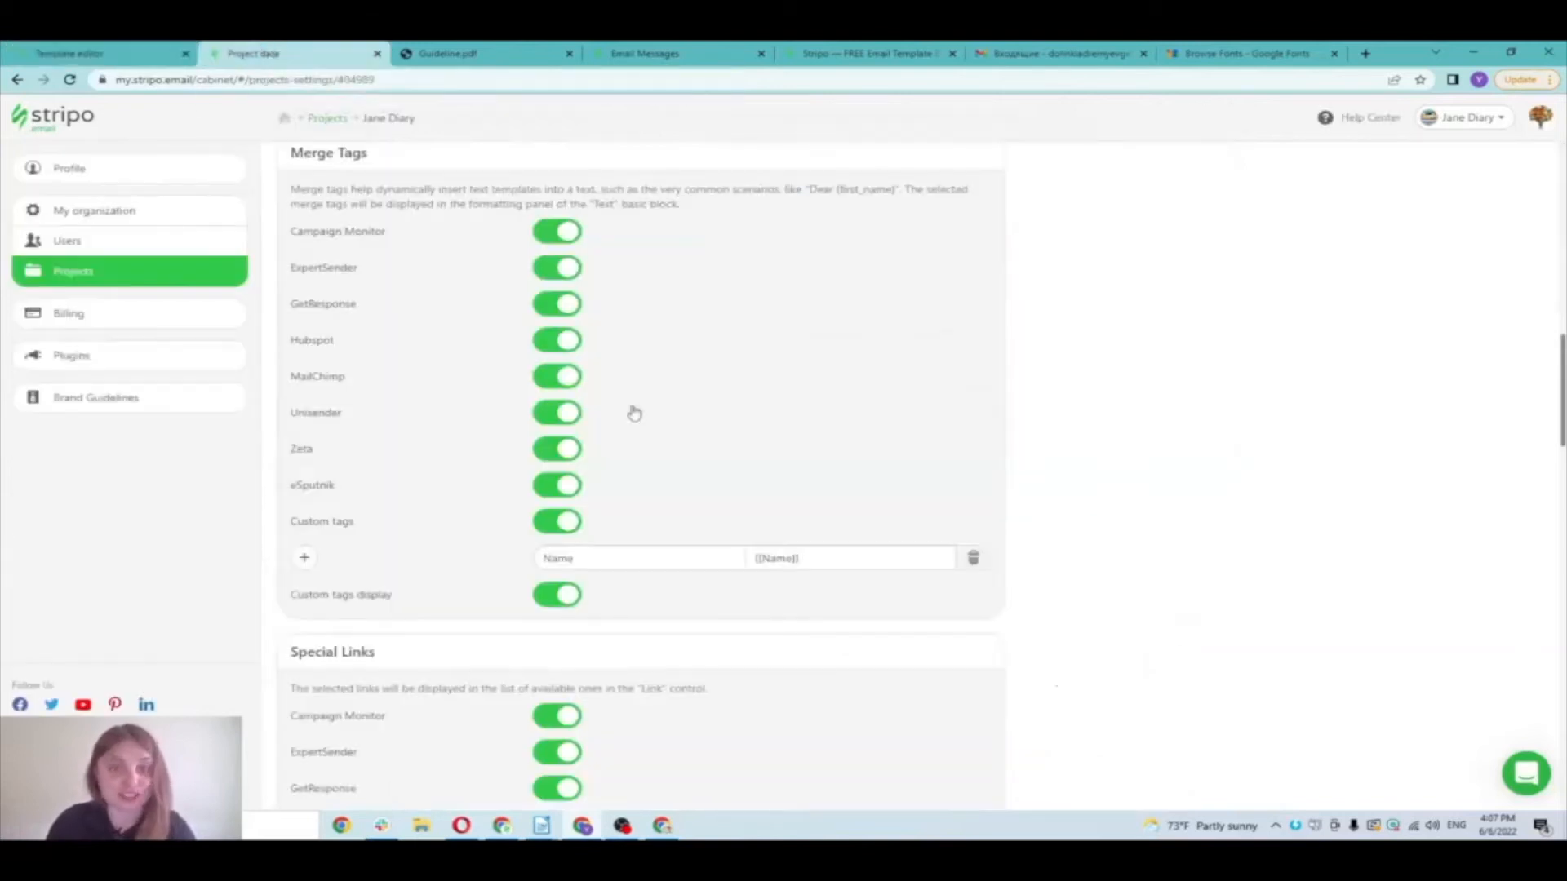
left_click_drag(814, 556, 744, 556)
key("ctrl+c")
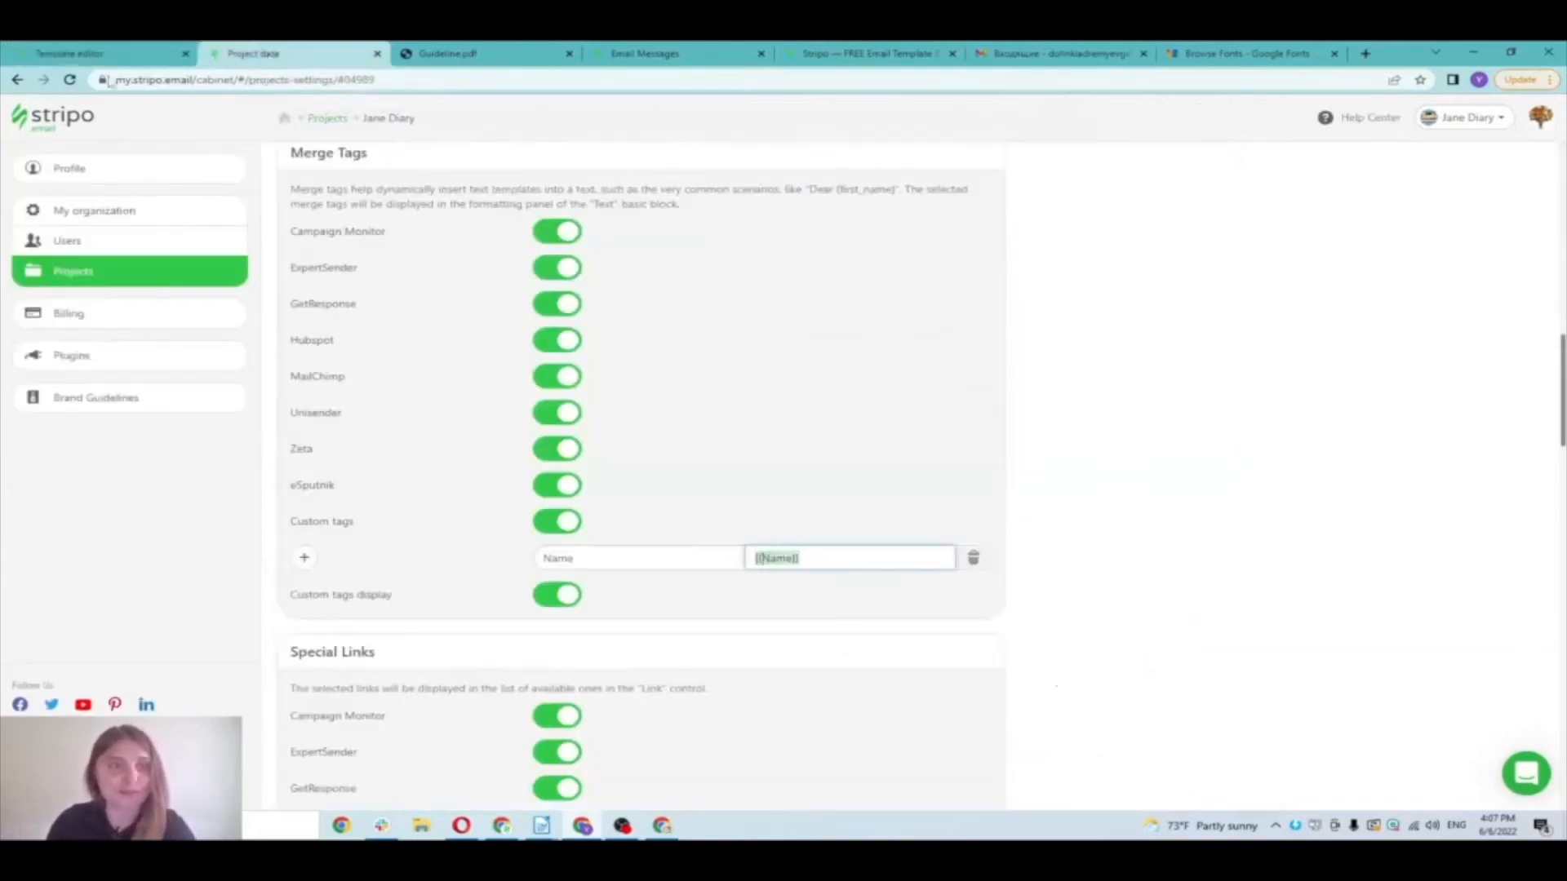
left_click(81, 53)
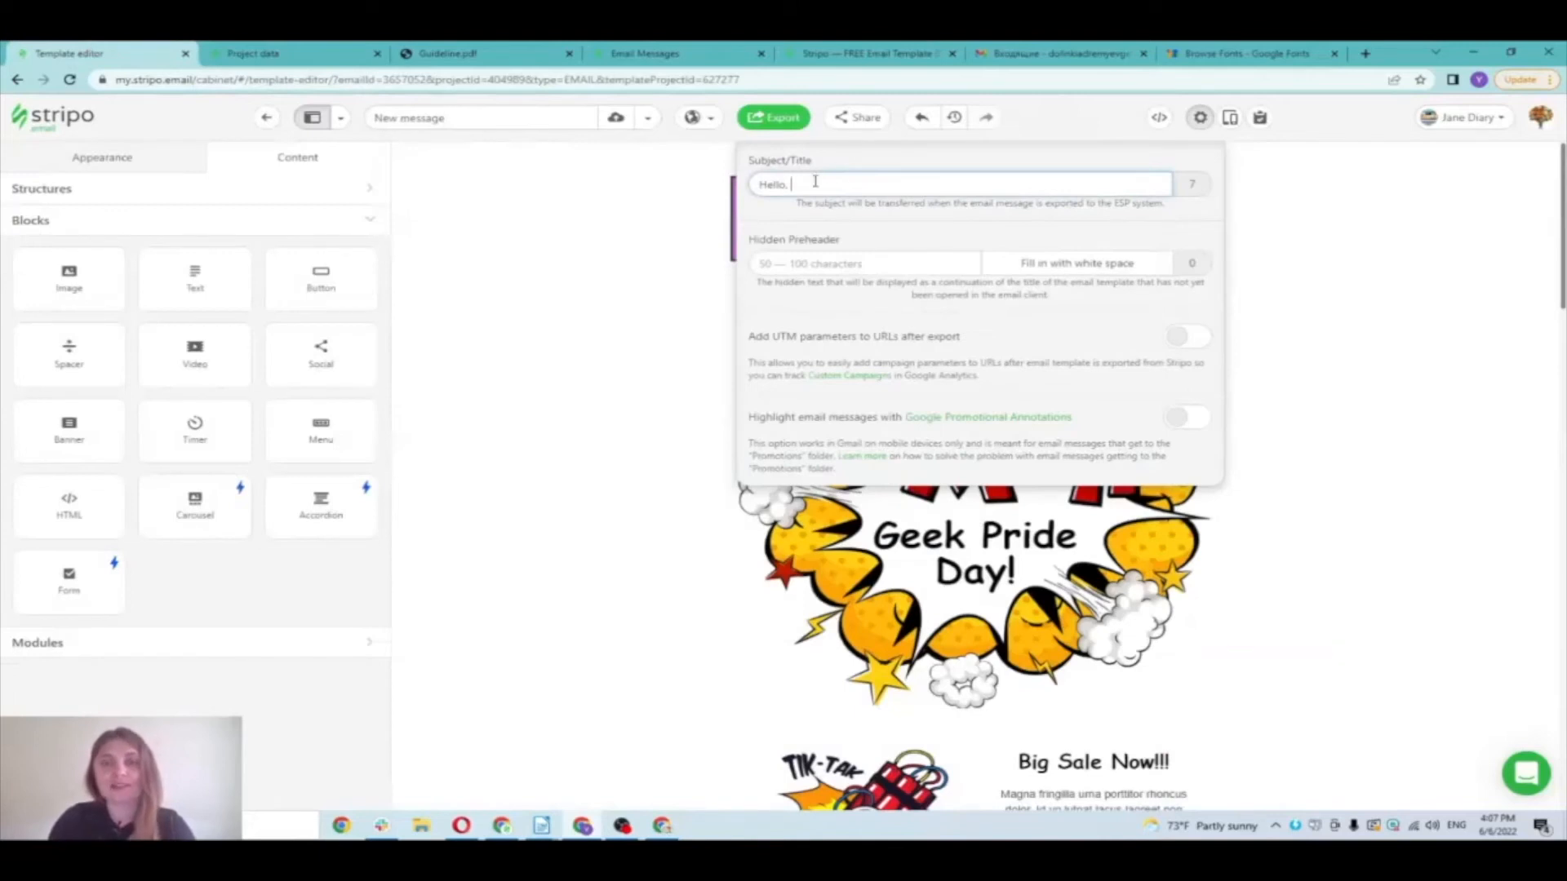
key("ctrl+v")
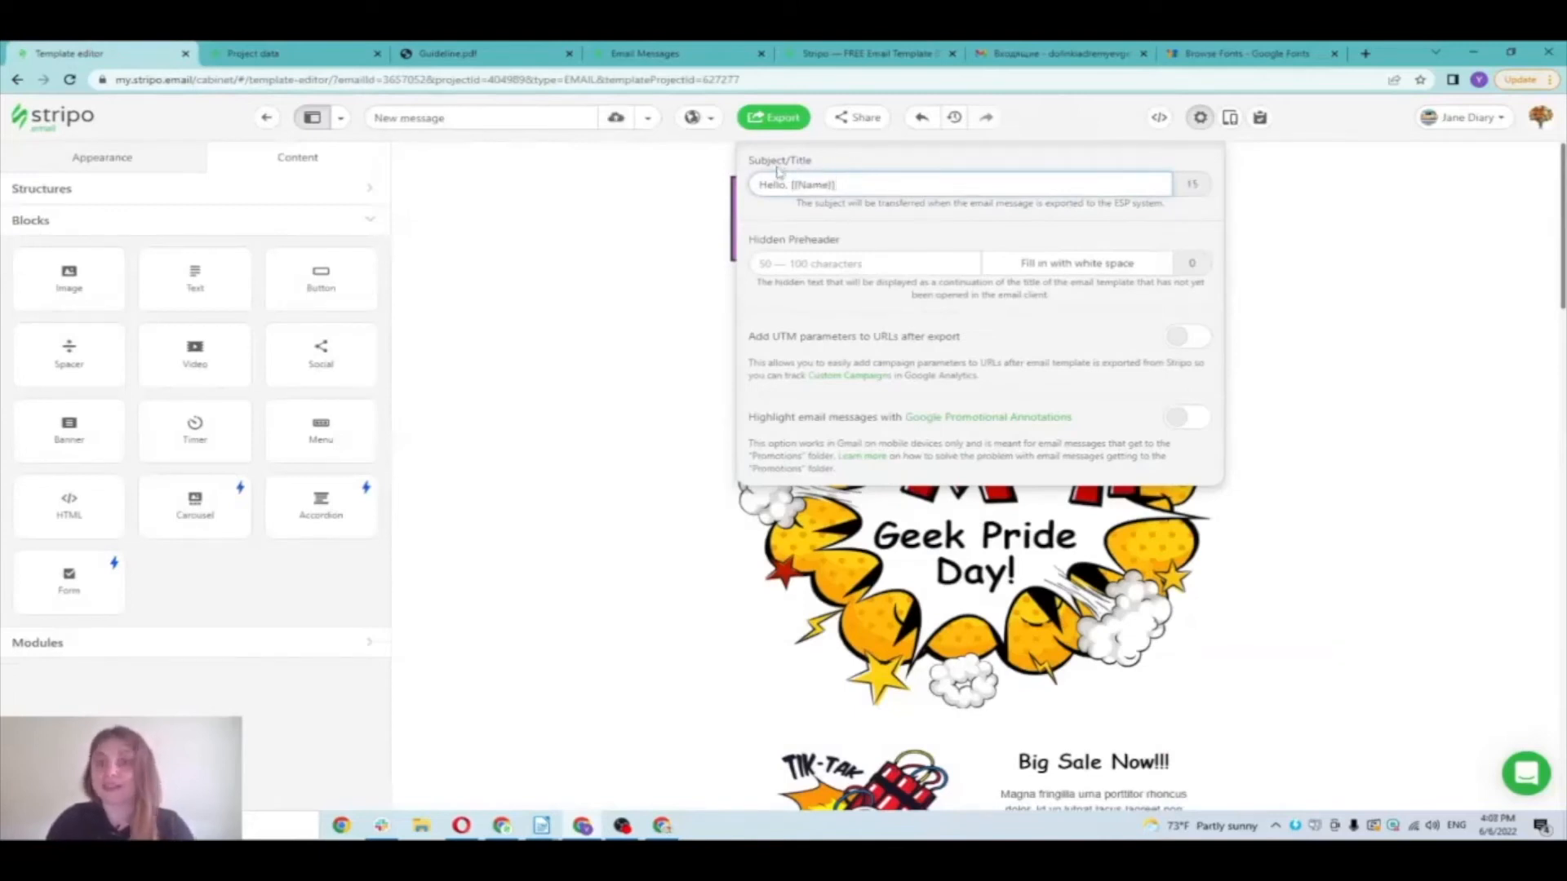
left_click_drag(837, 183, 792, 184)
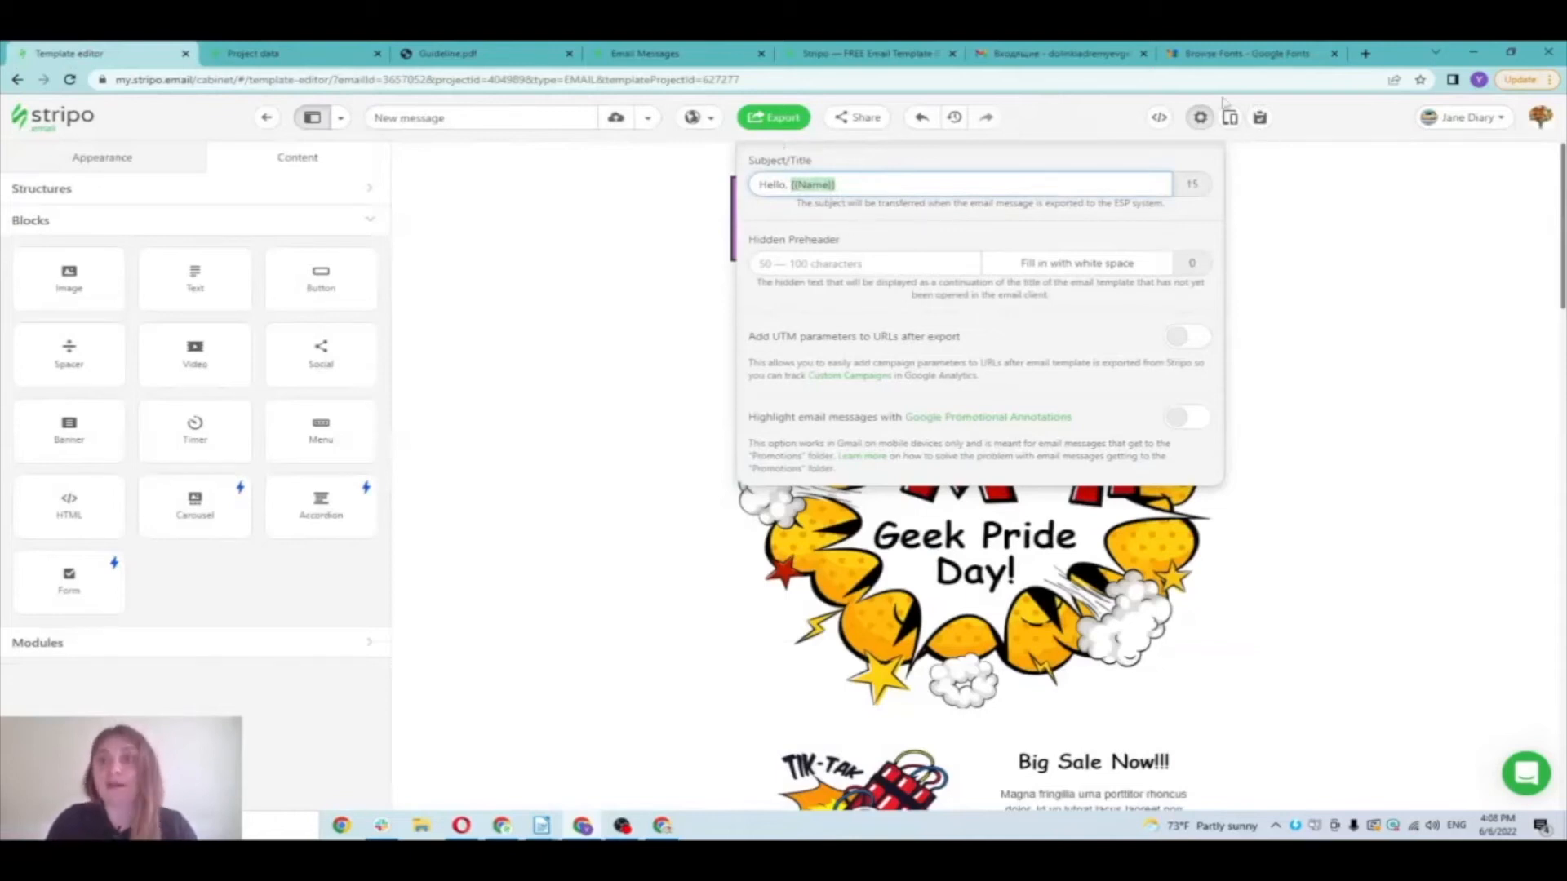
left_click(1200, 116)
Step: Try inserting the First Name merge tag into the paragraph below the Big Sale Now!!! heading, and undo the insertion
left_click(253, 53)
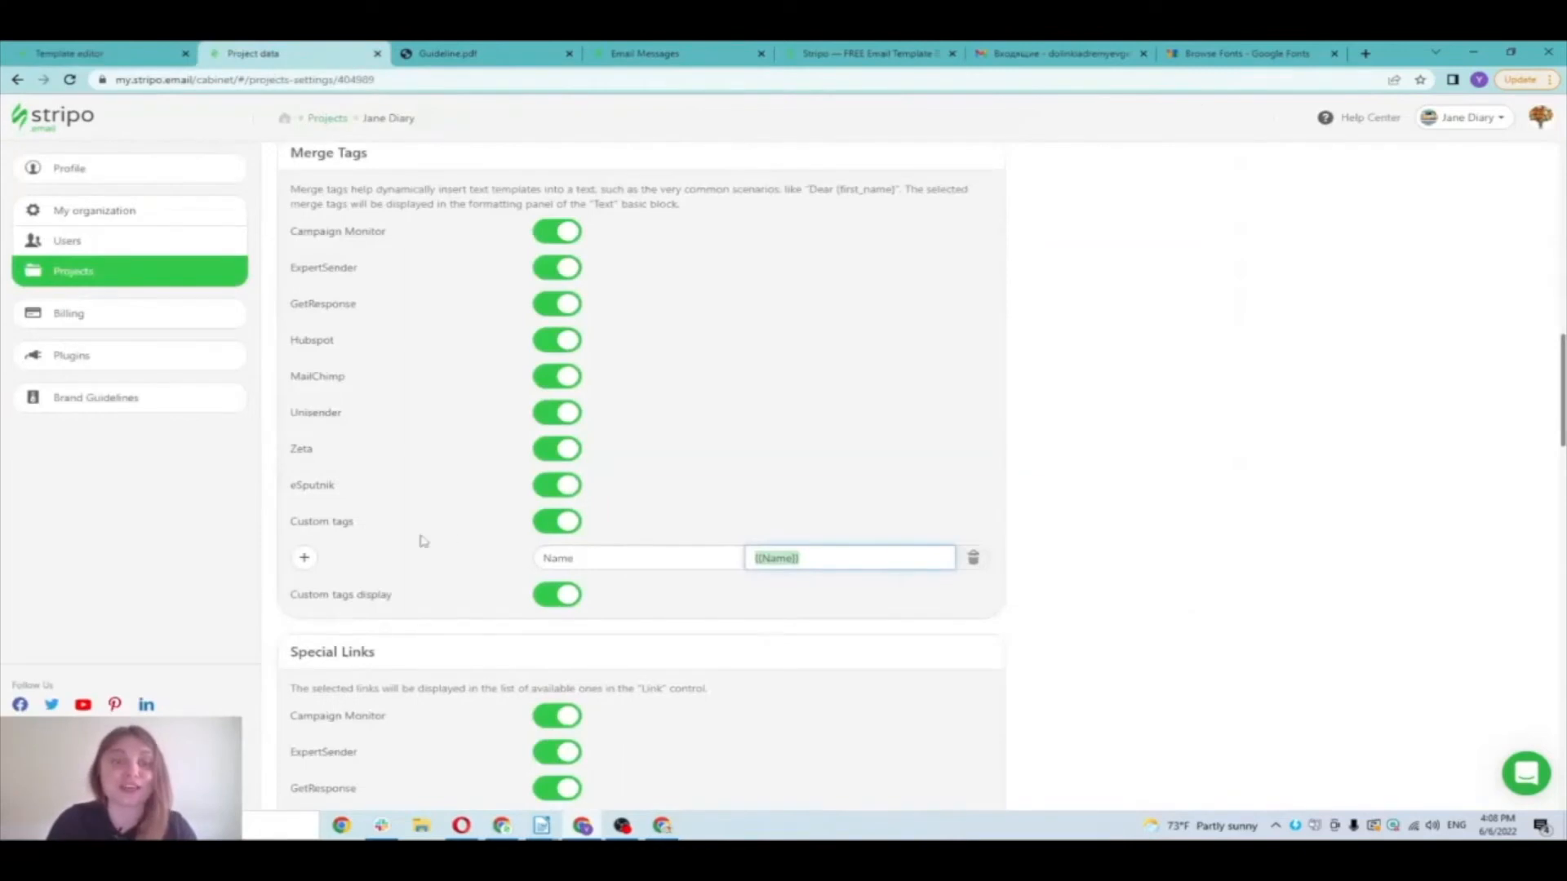
left_click(90, 52)
scroll(938, 408, "down", 2)
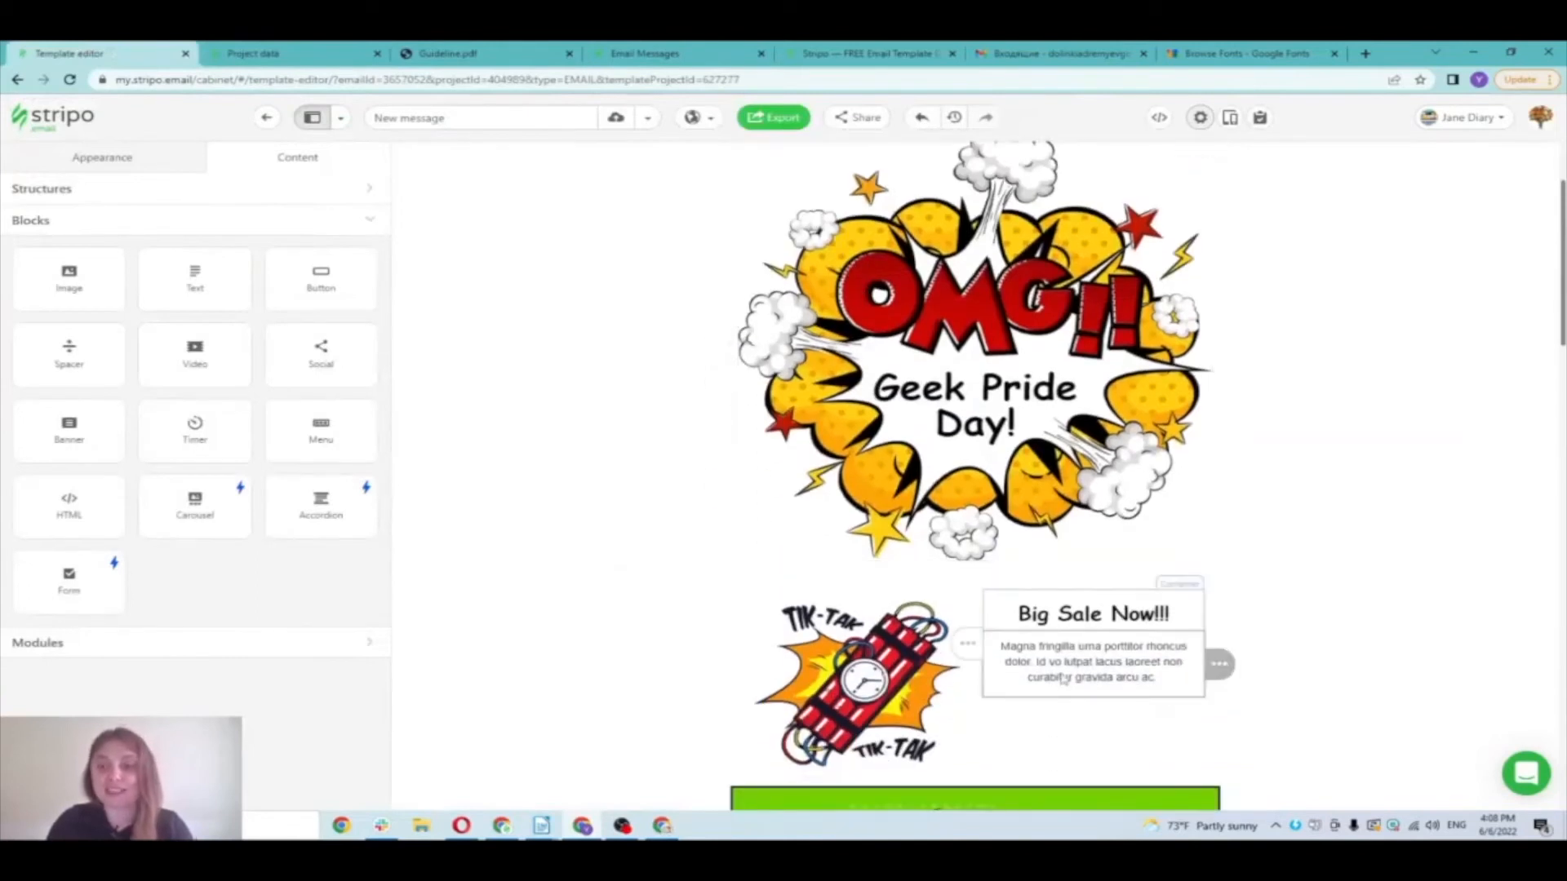
left_click(1067, 668)
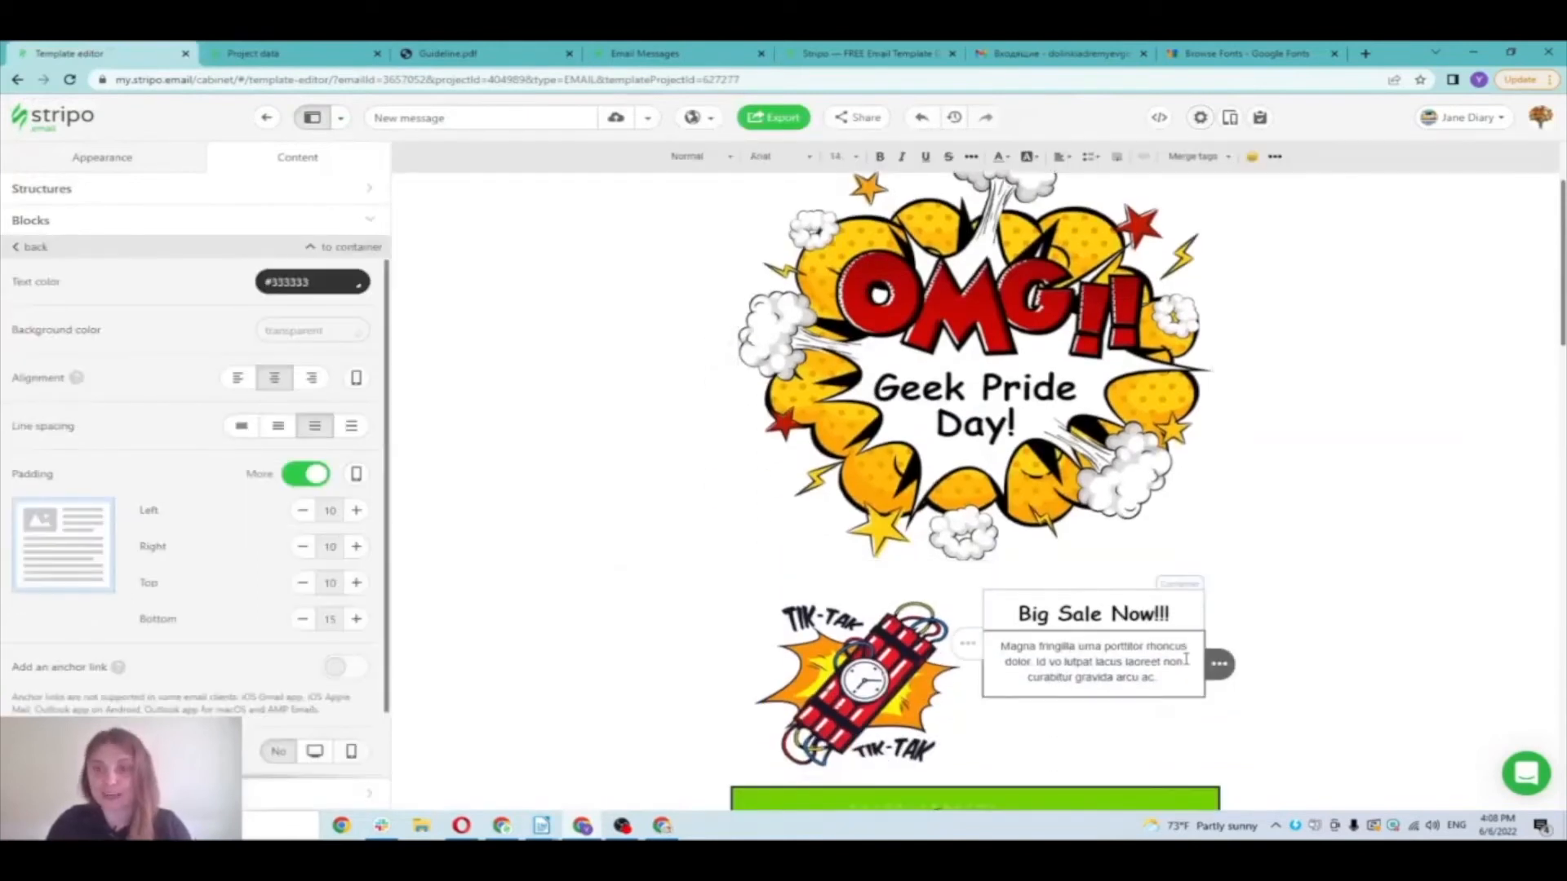
left_click(1194, 156)
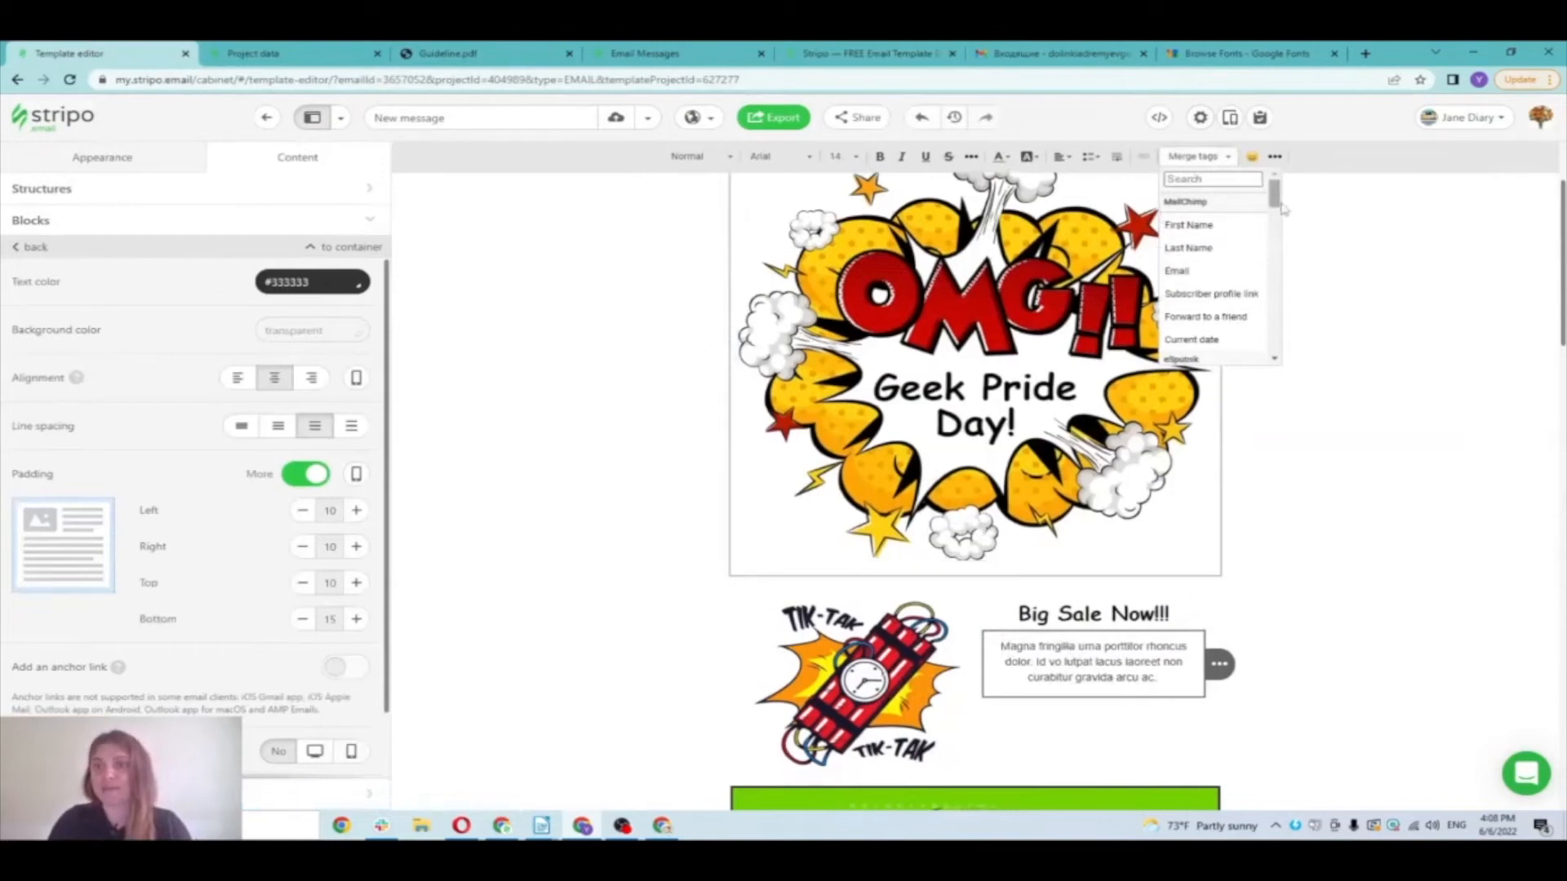
left_click_drag(1276, 195, 1276, 341)
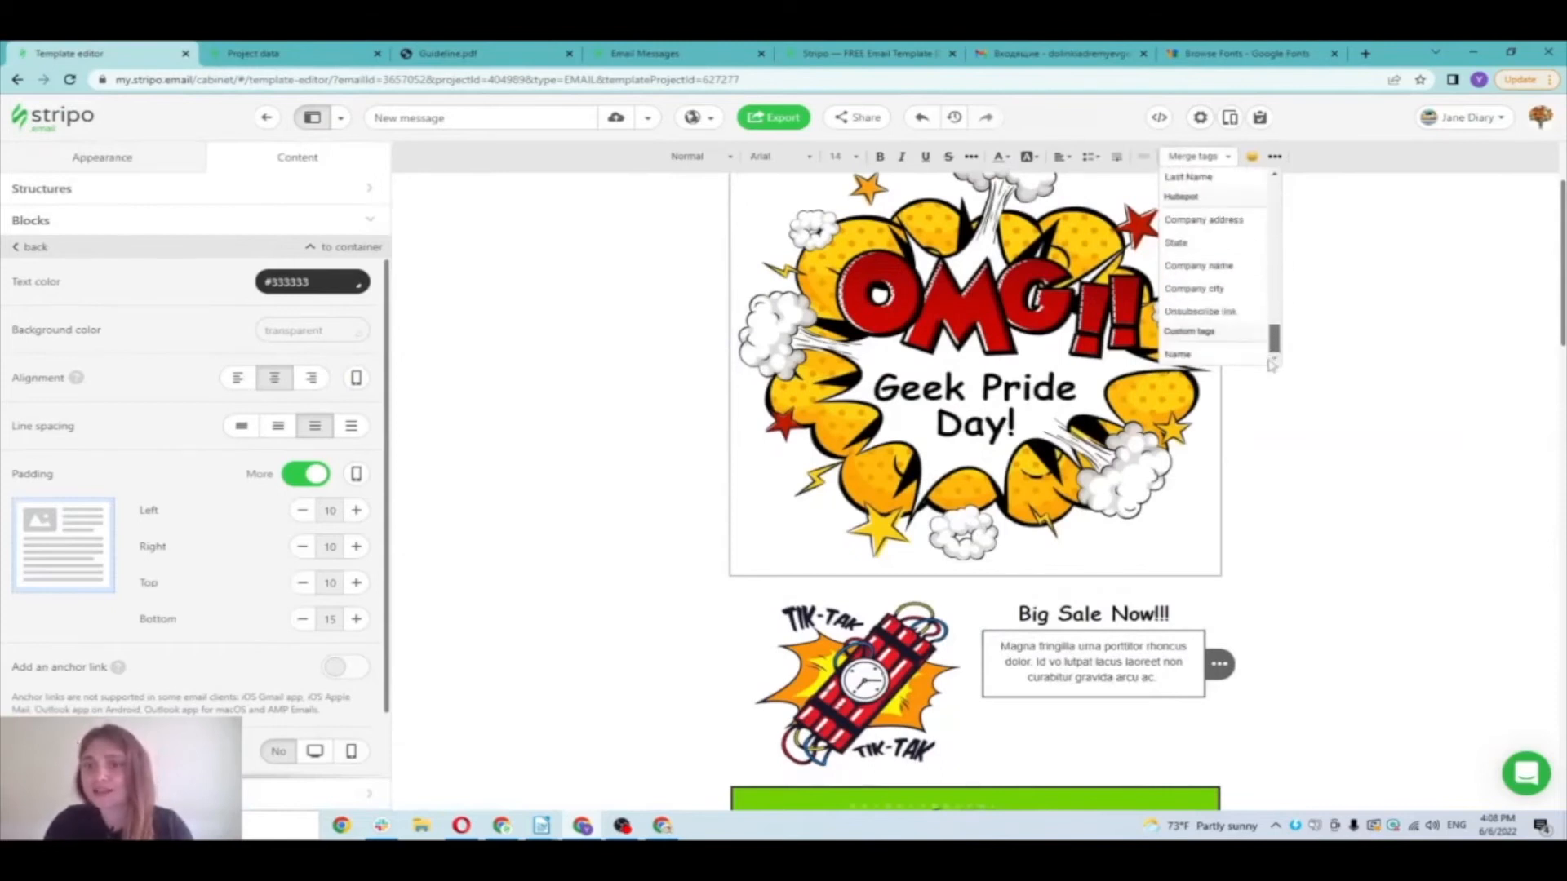
left_click(1180, 354)
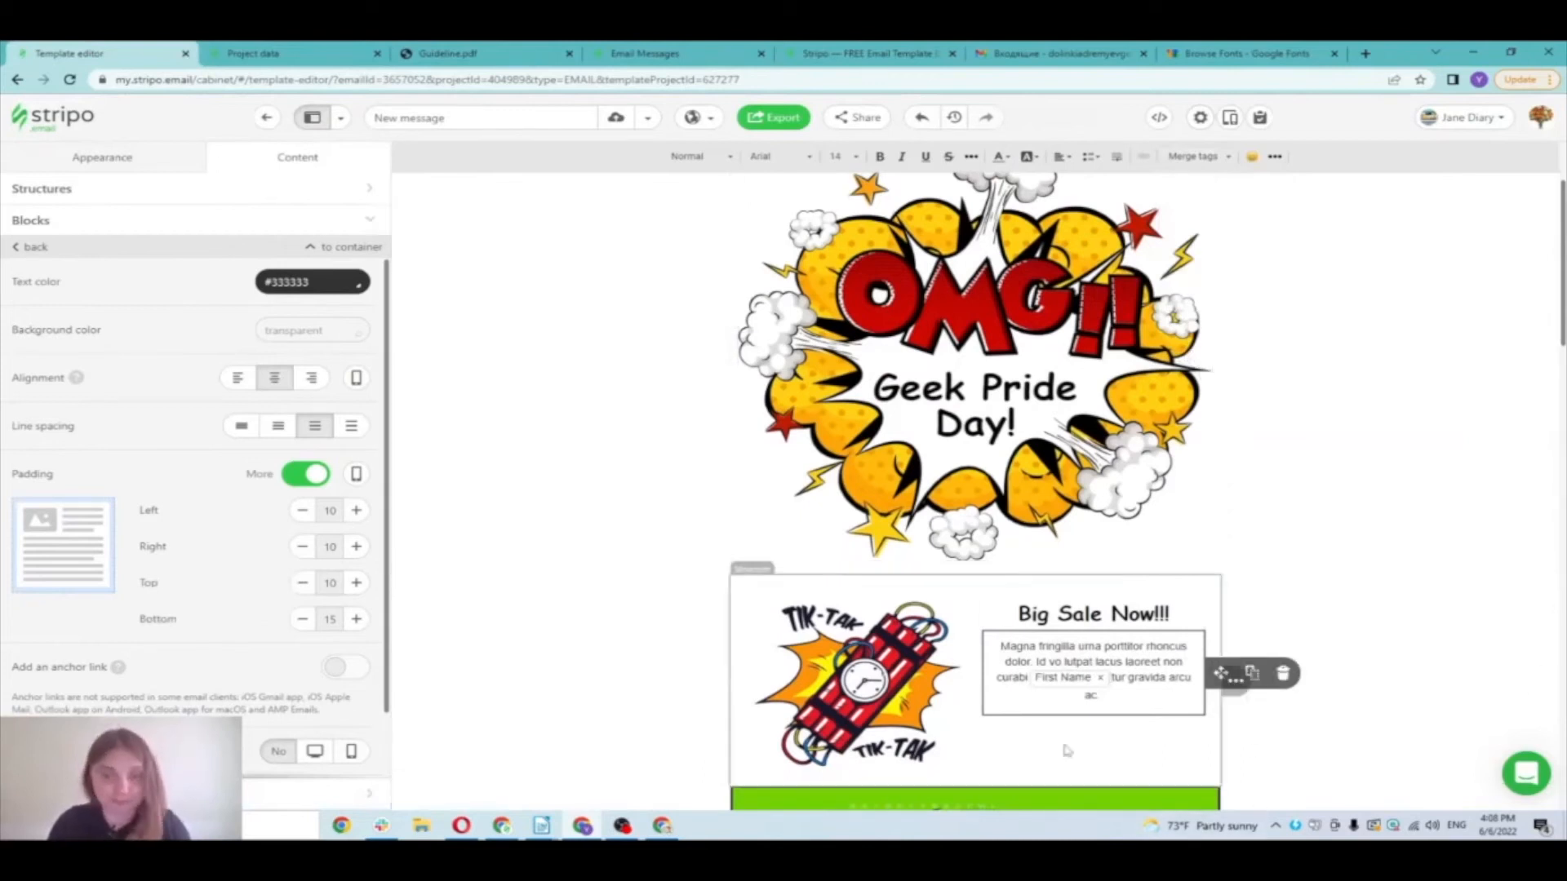
key("ctrl+z")
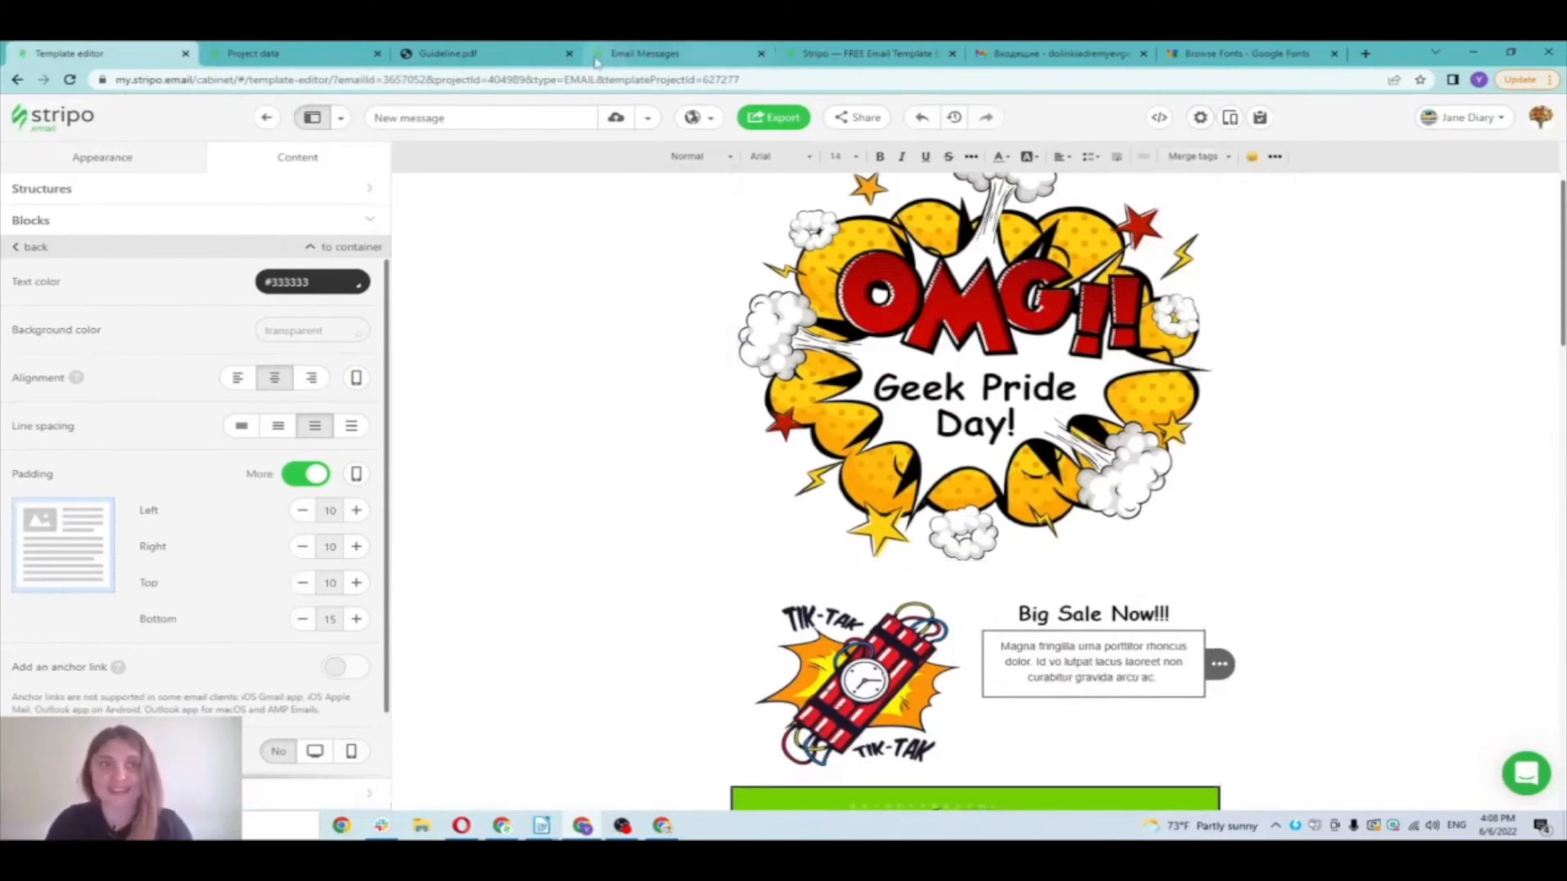
Step: Return to the project settings and review the Special Links section, including the custom unsubscribe link
left_click(274, 50)
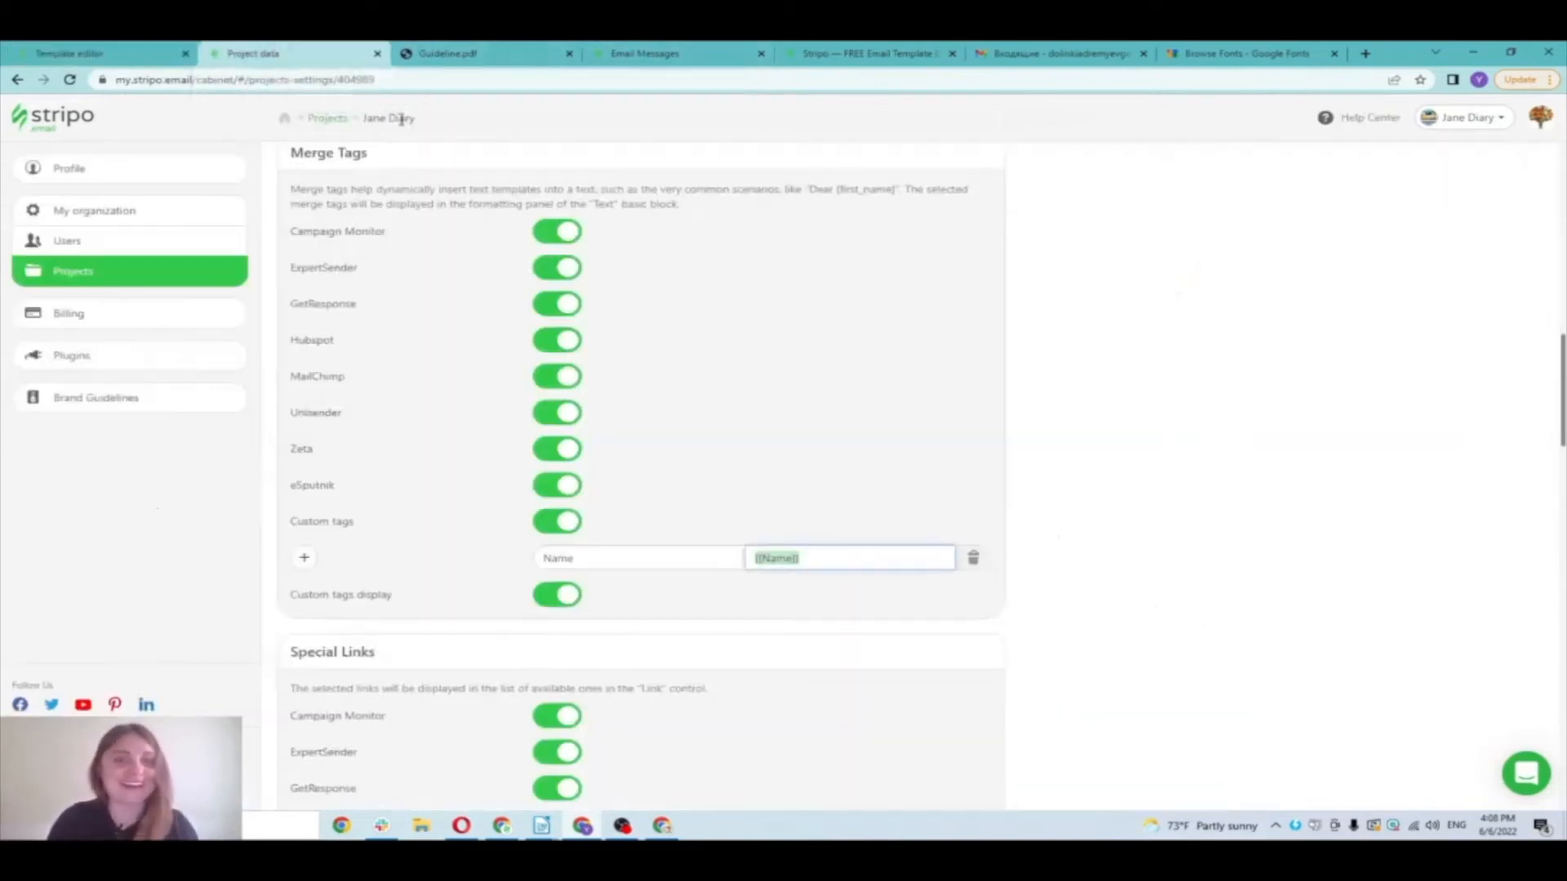
scroll(351, 269, "down", 4)
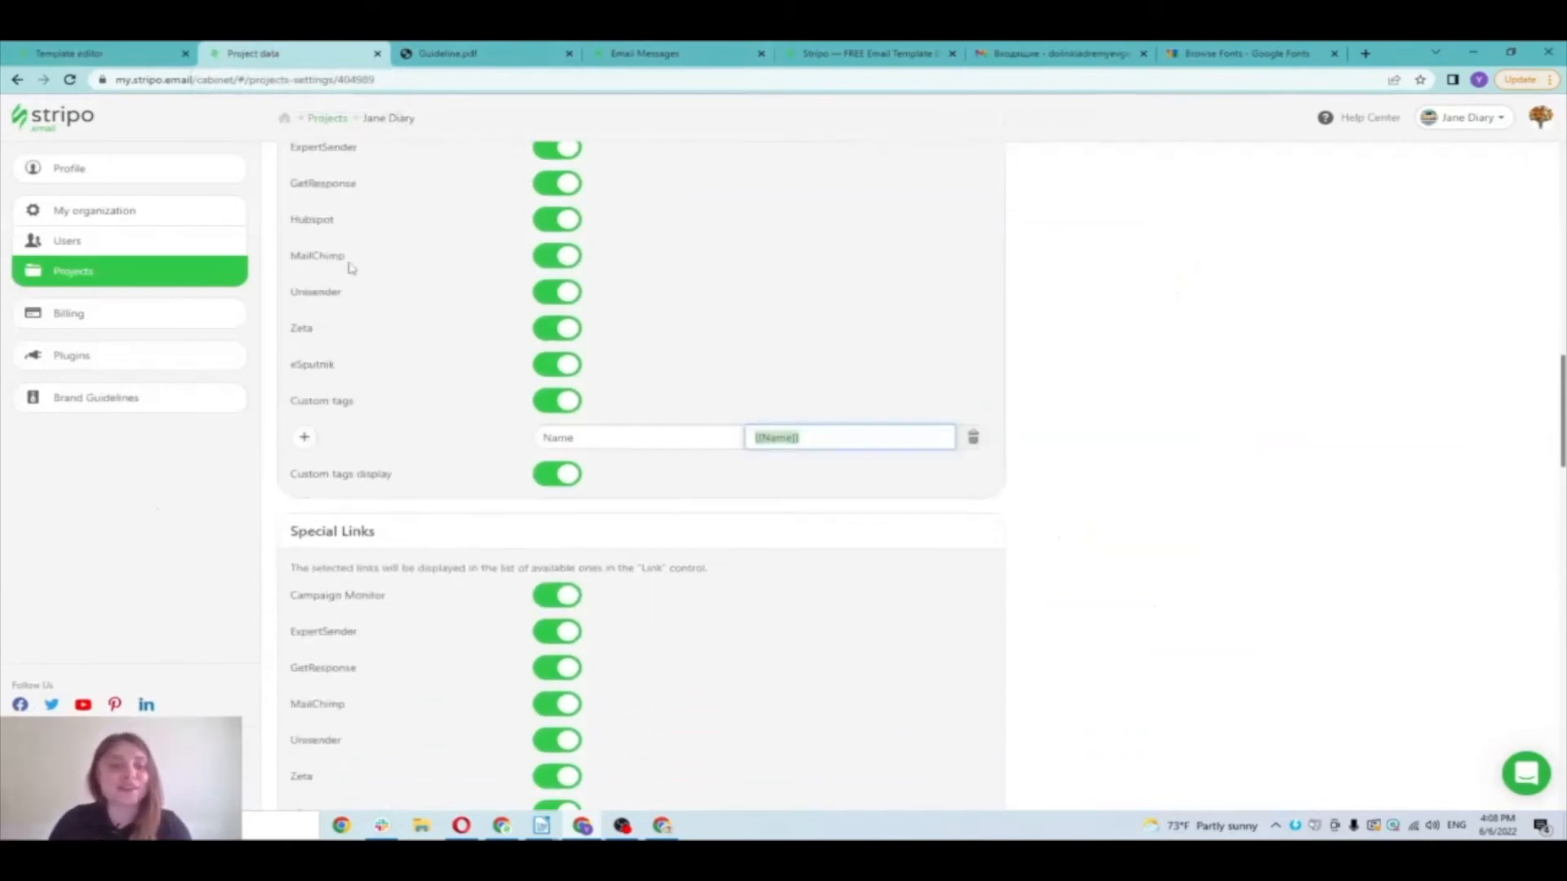
left_click_drag(388, 357, 287, 360)
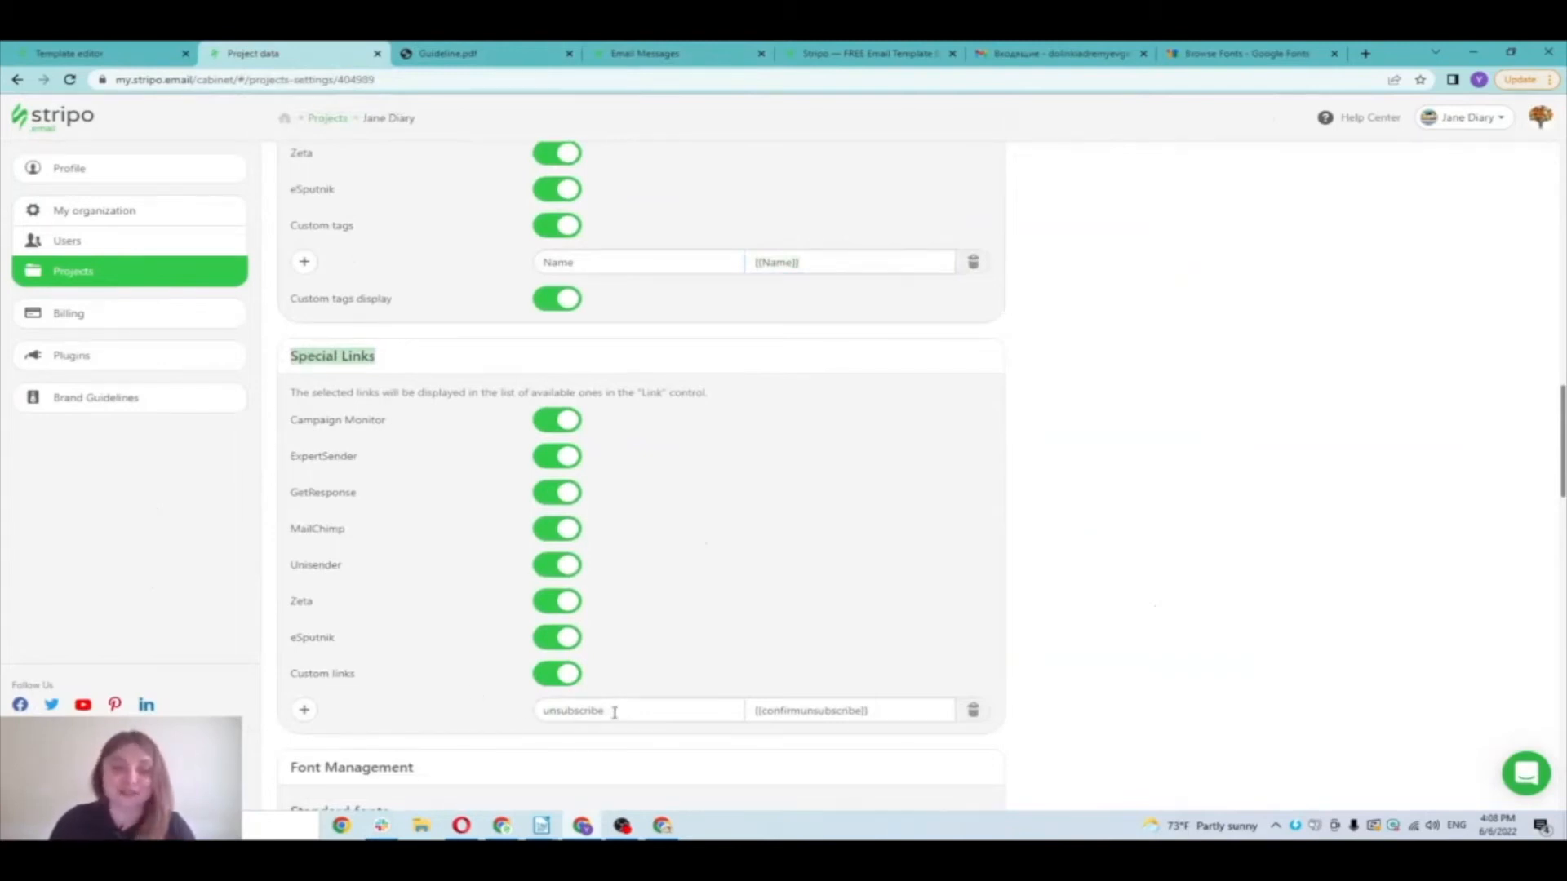
left_click_drag(615, 713, 532, 719)
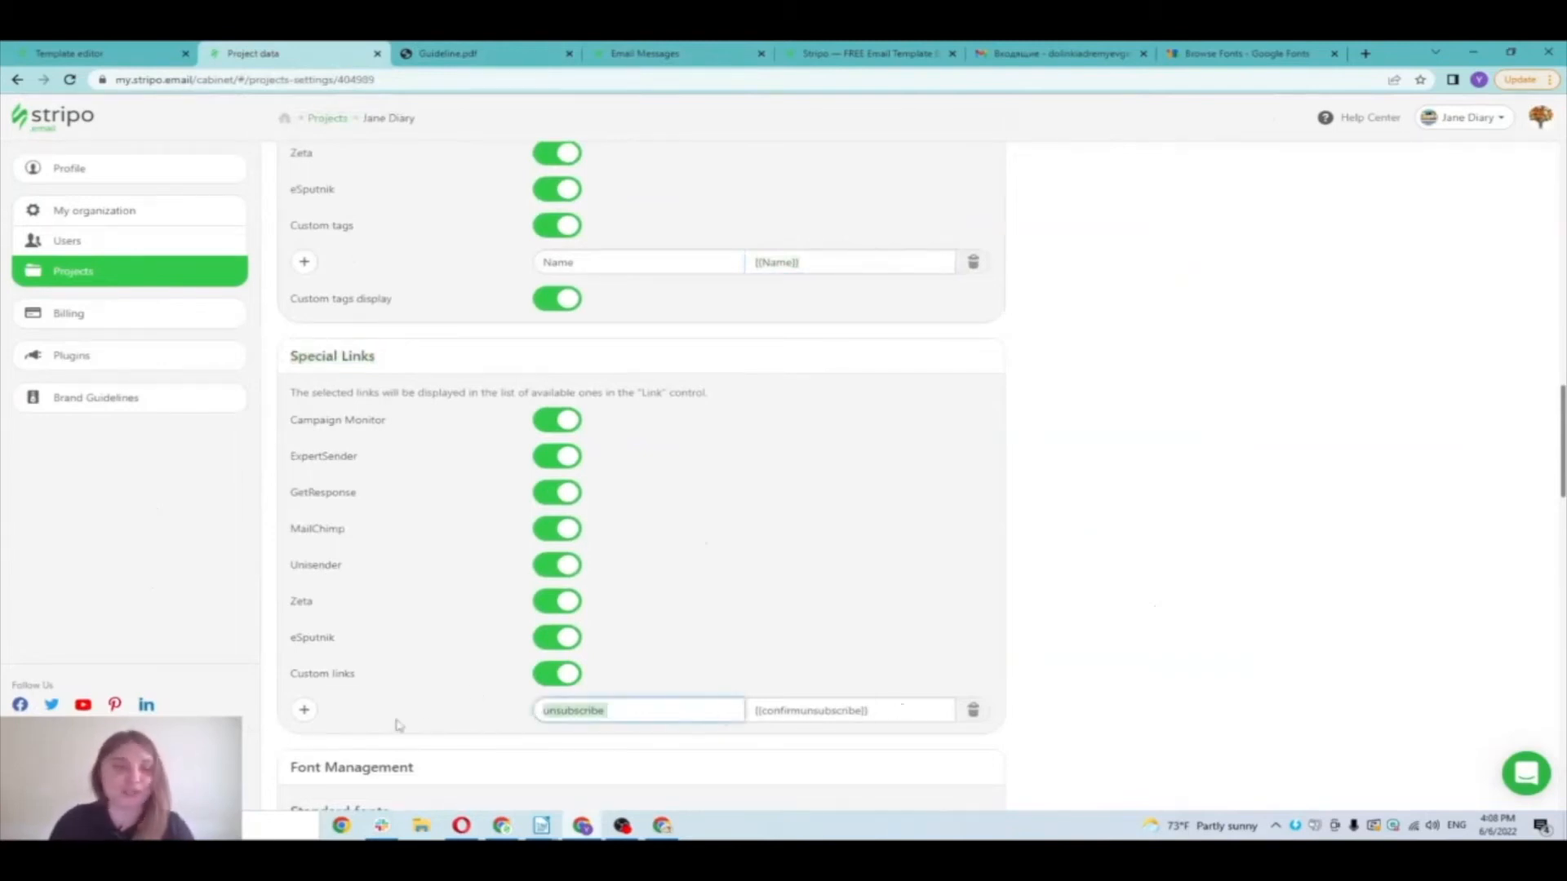
Step: Add an empty row under the custom special links, check its name and value fields, and remove the row
scroll(353, 667, "down", 1)
left_click(302, 637)
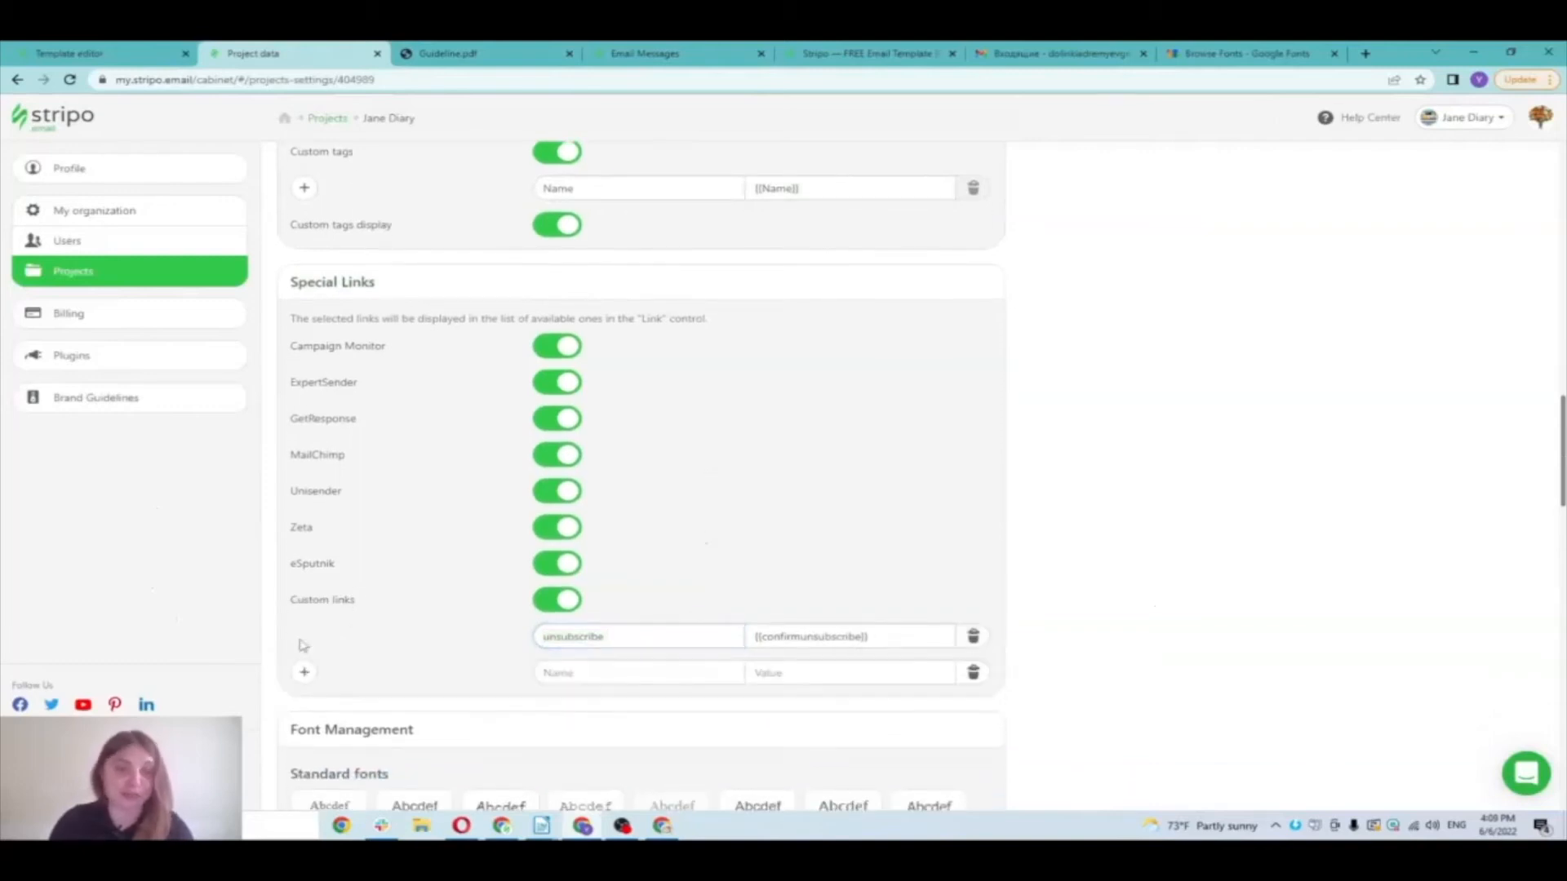
left_click(586, 674)
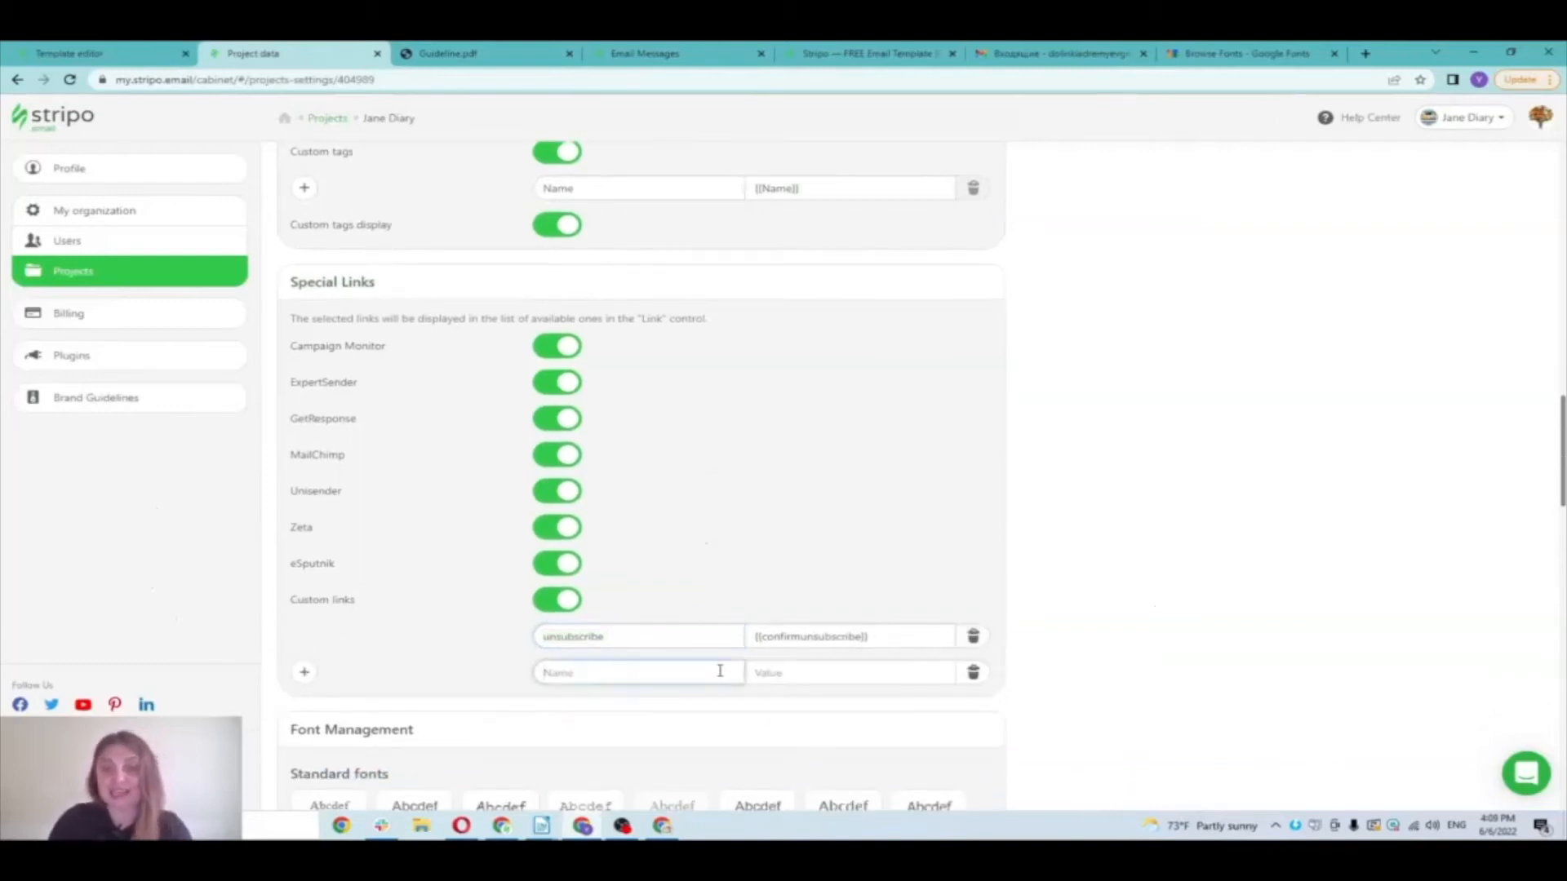
left_click(773, 674)
left_click(973, 672)
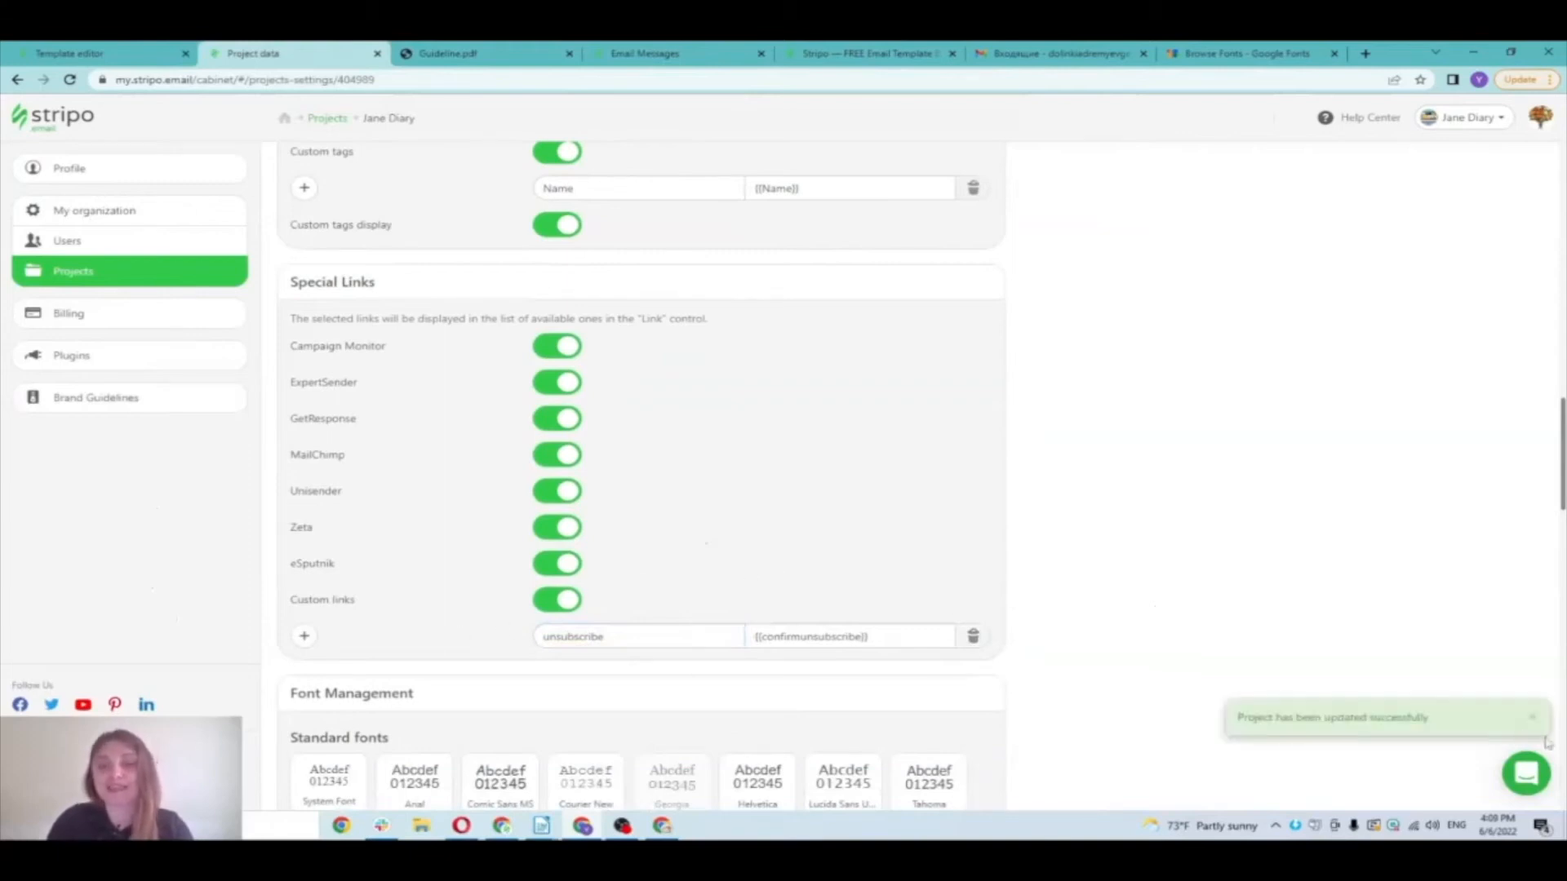
left_click(1531, 718)
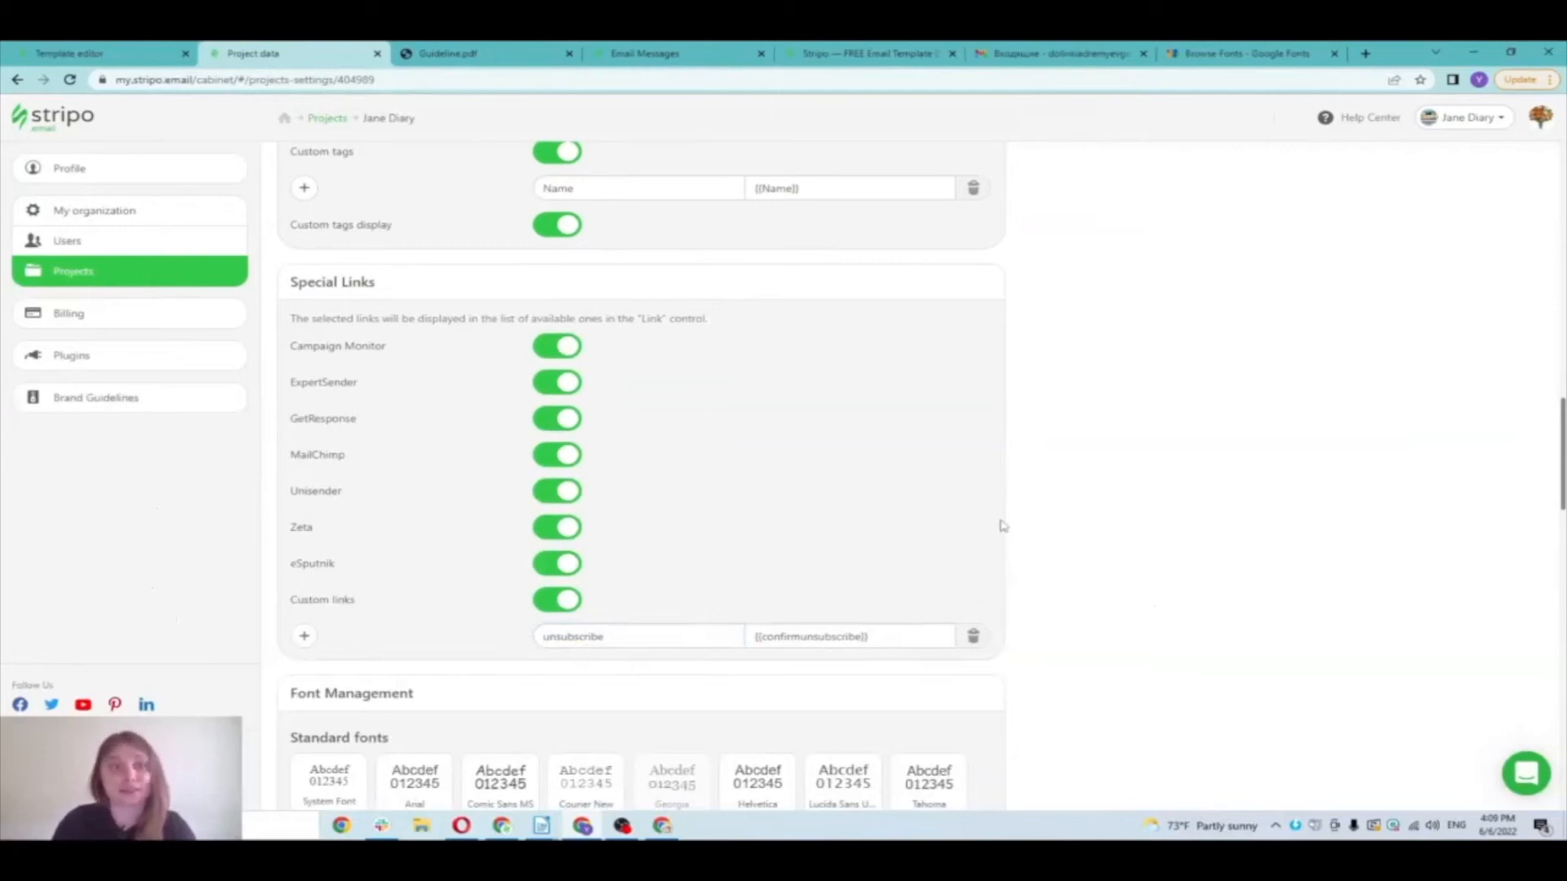
Step: Go back to the email template and inspect the link settings of the Unsubscribe text in the footer
left_click(75, 53)
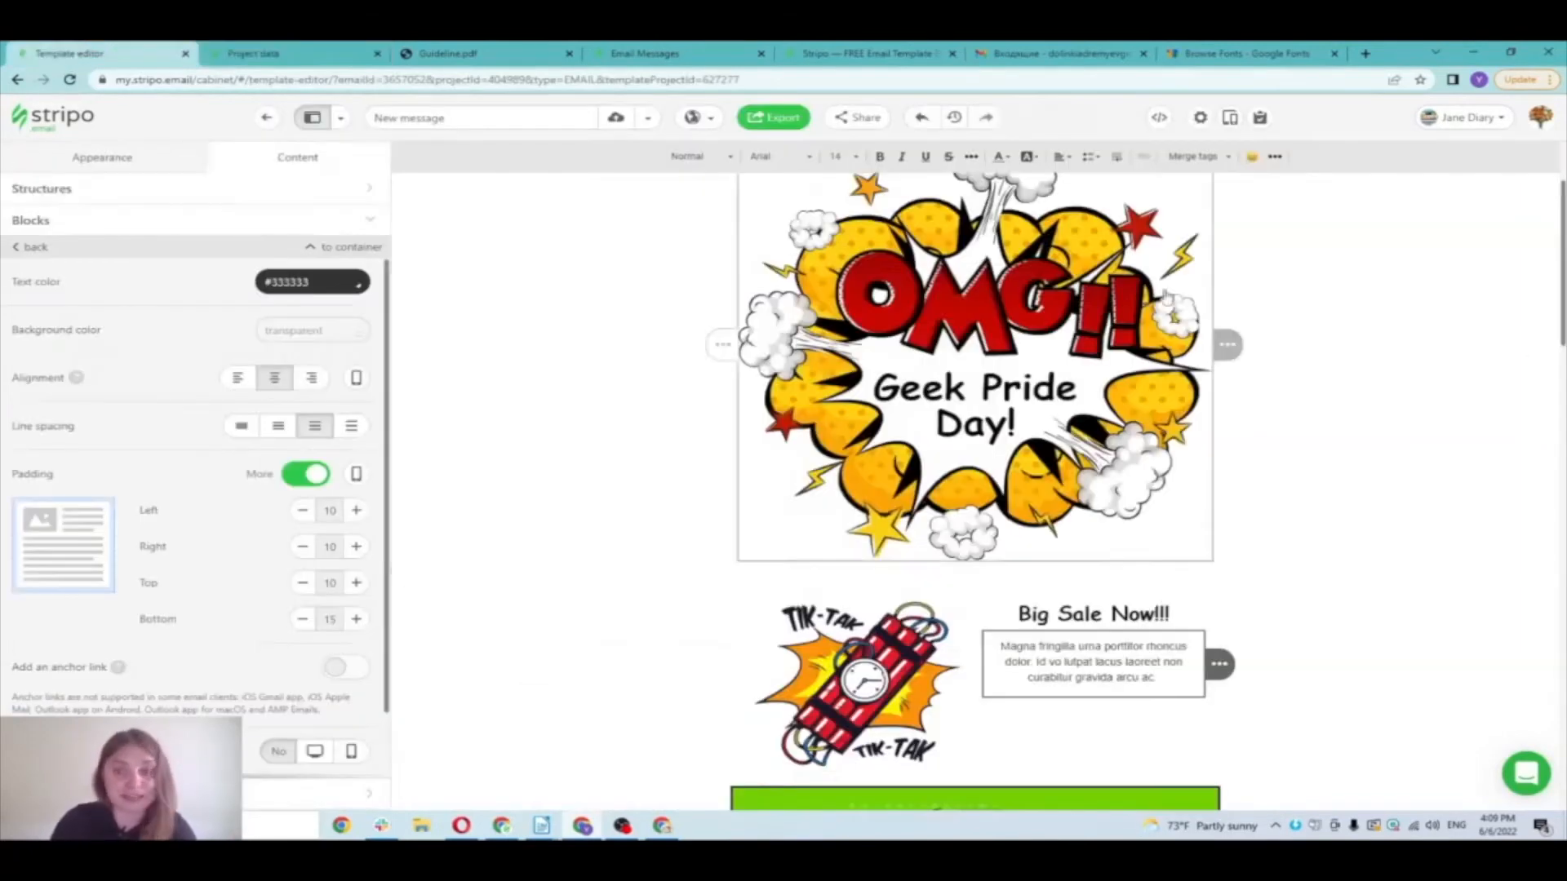
left_click_drag(1563, 262, 1562, 731)
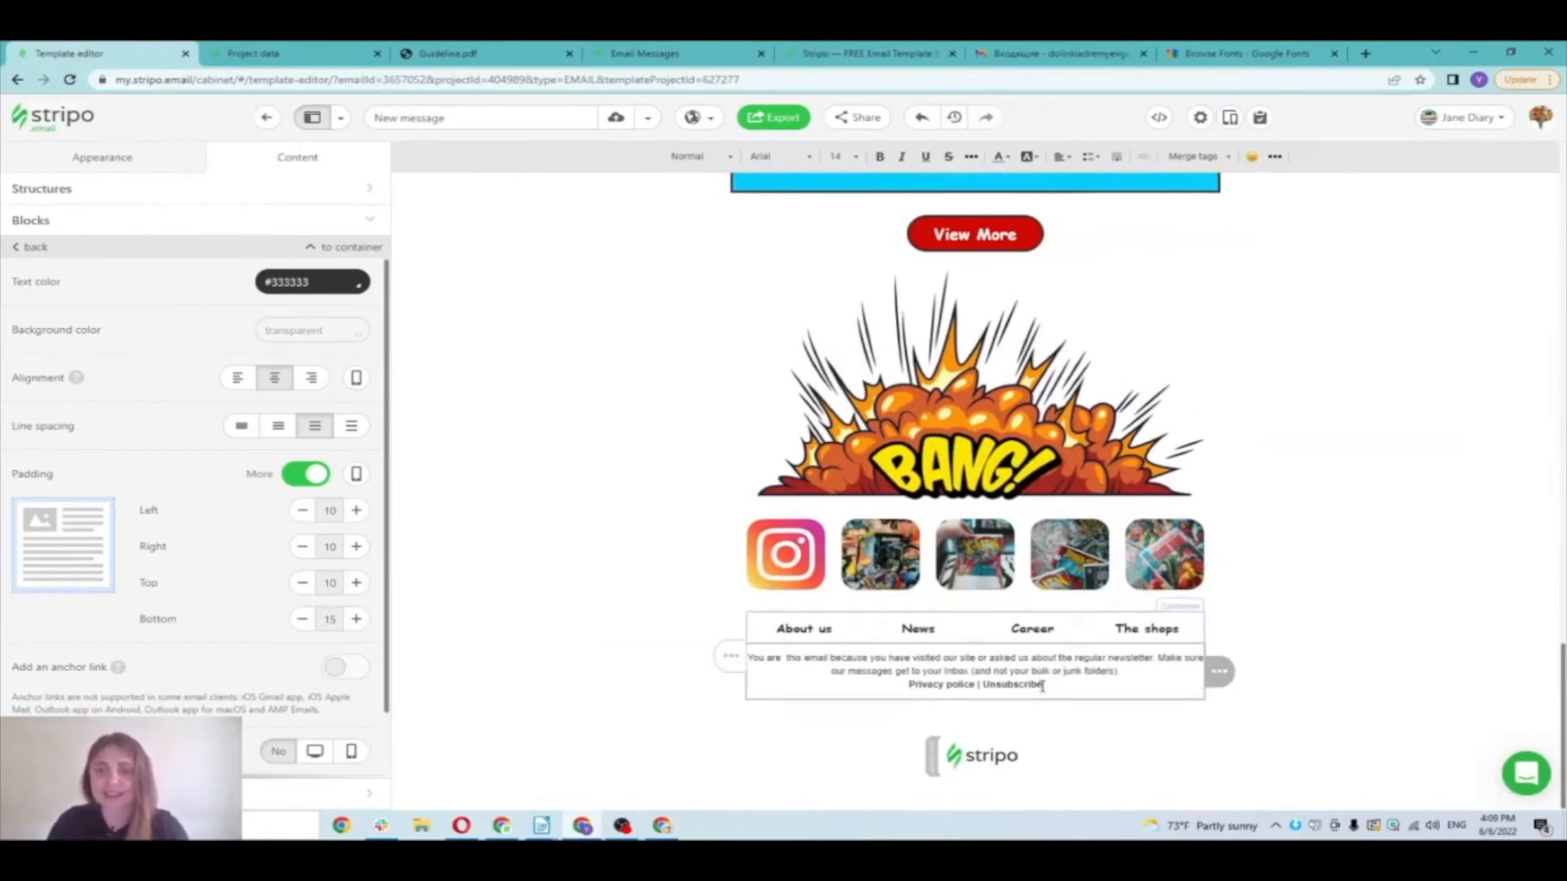
left_click_drag(1044, 686, 983, 688)
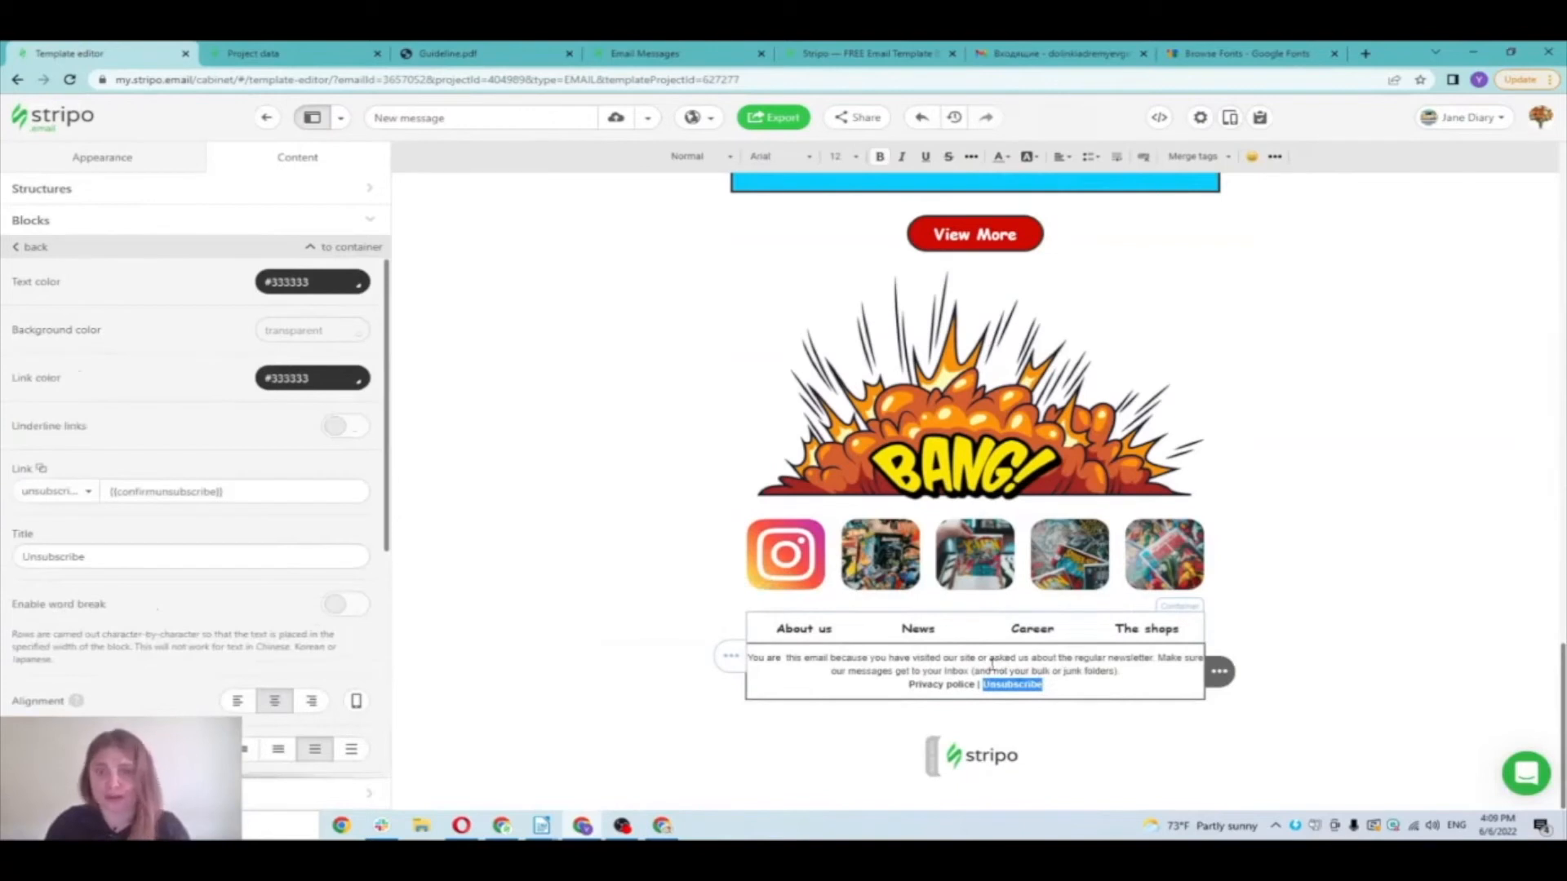
left_click(1022, 684)
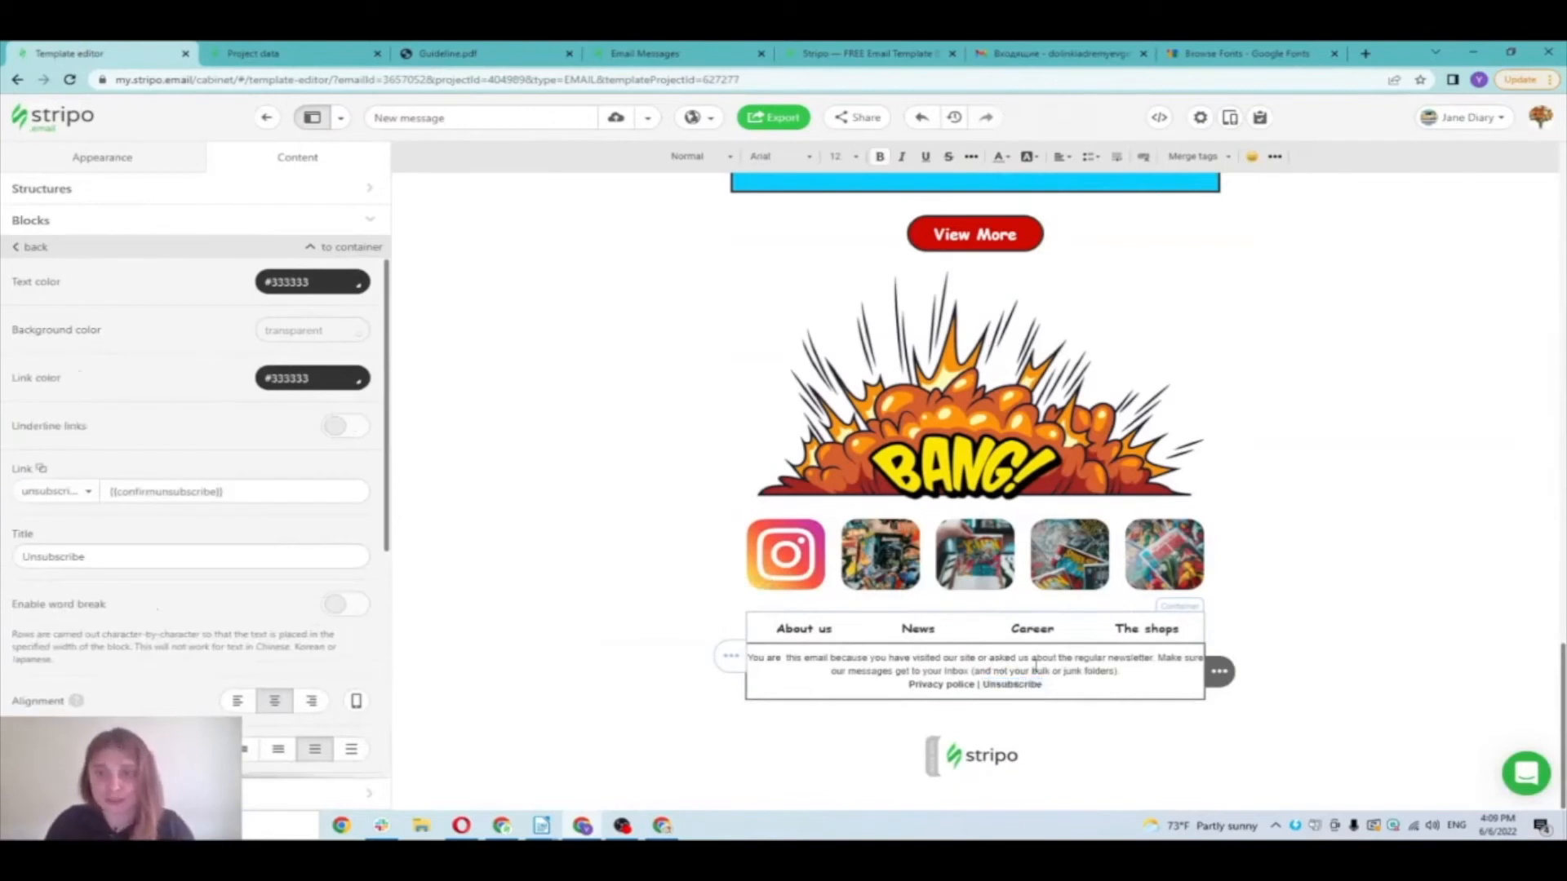
left_click_drag(1044, 685, 908, 685)
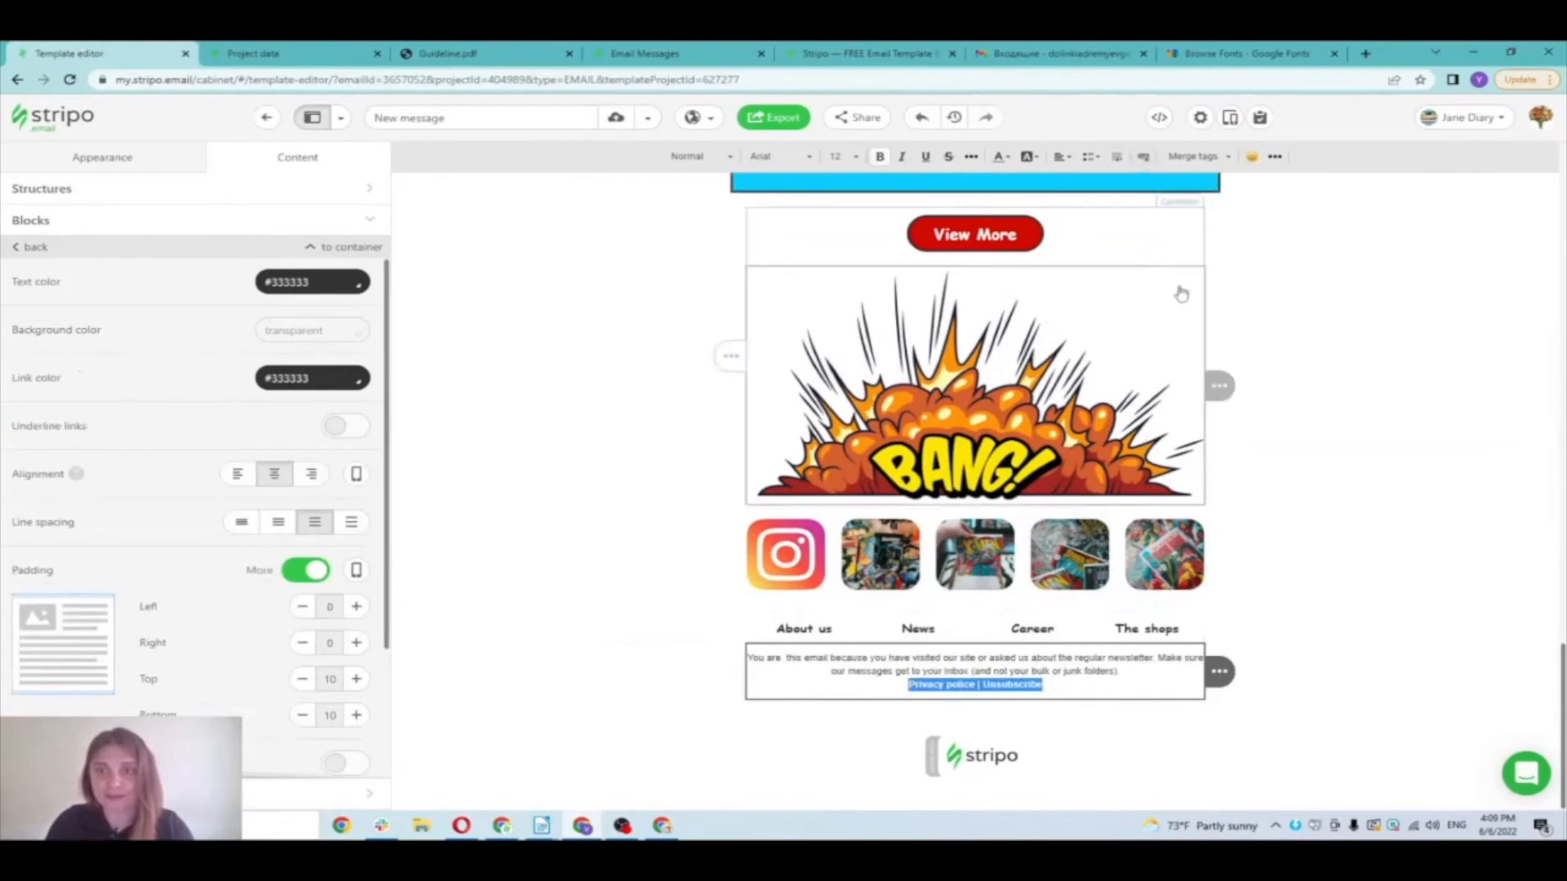
Step: Set the footer's Unsubscribe text link to Unisender's Unsubscribe special link
left_click_drag(1047, 684, 985, 683)
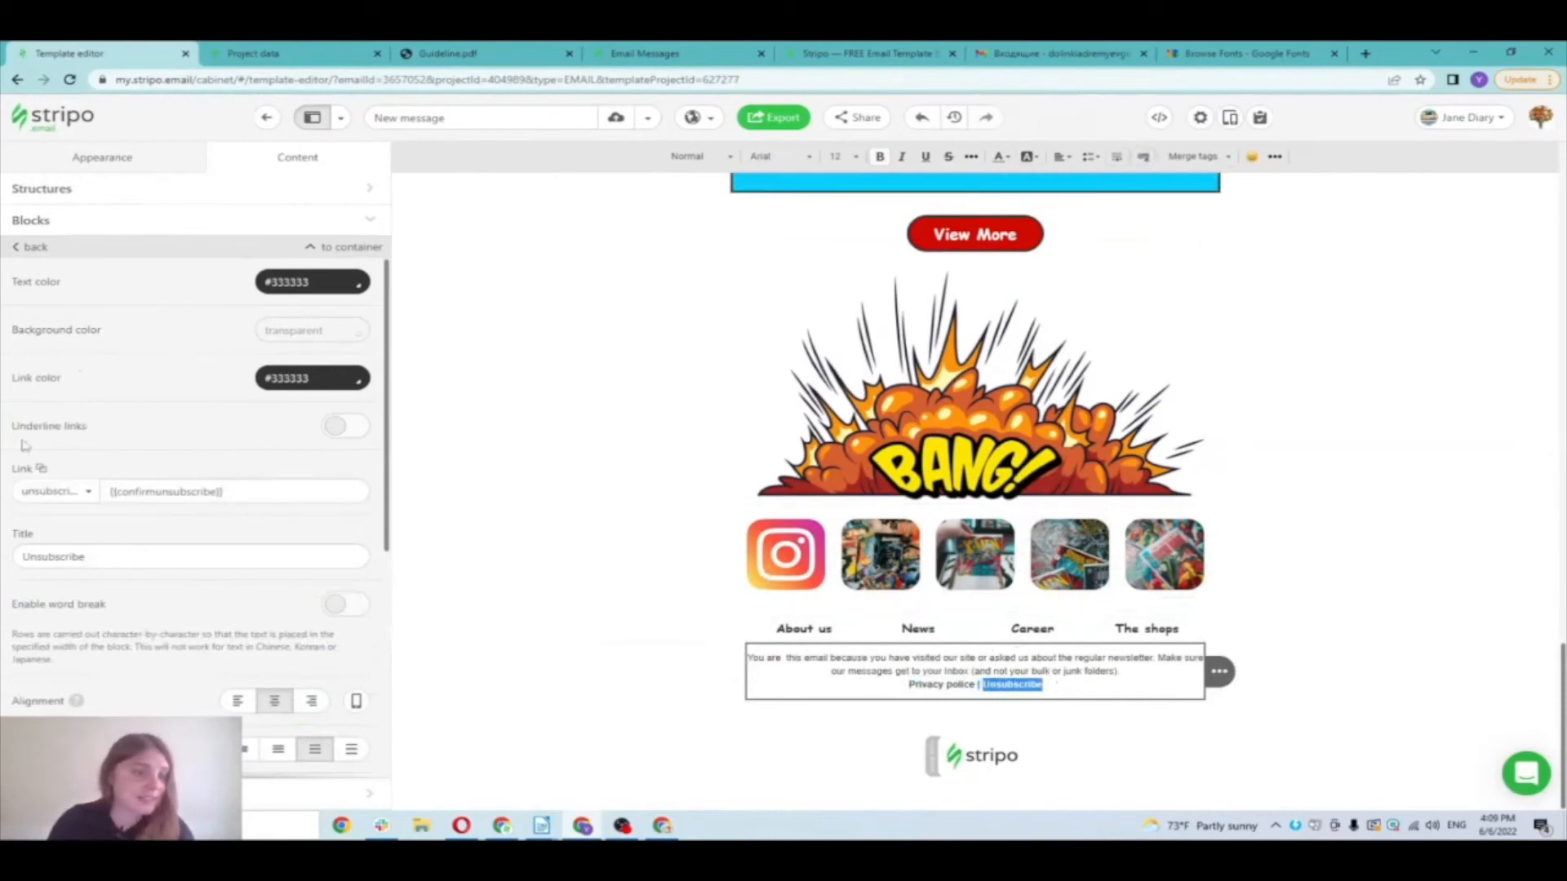
left_click(74, 493)
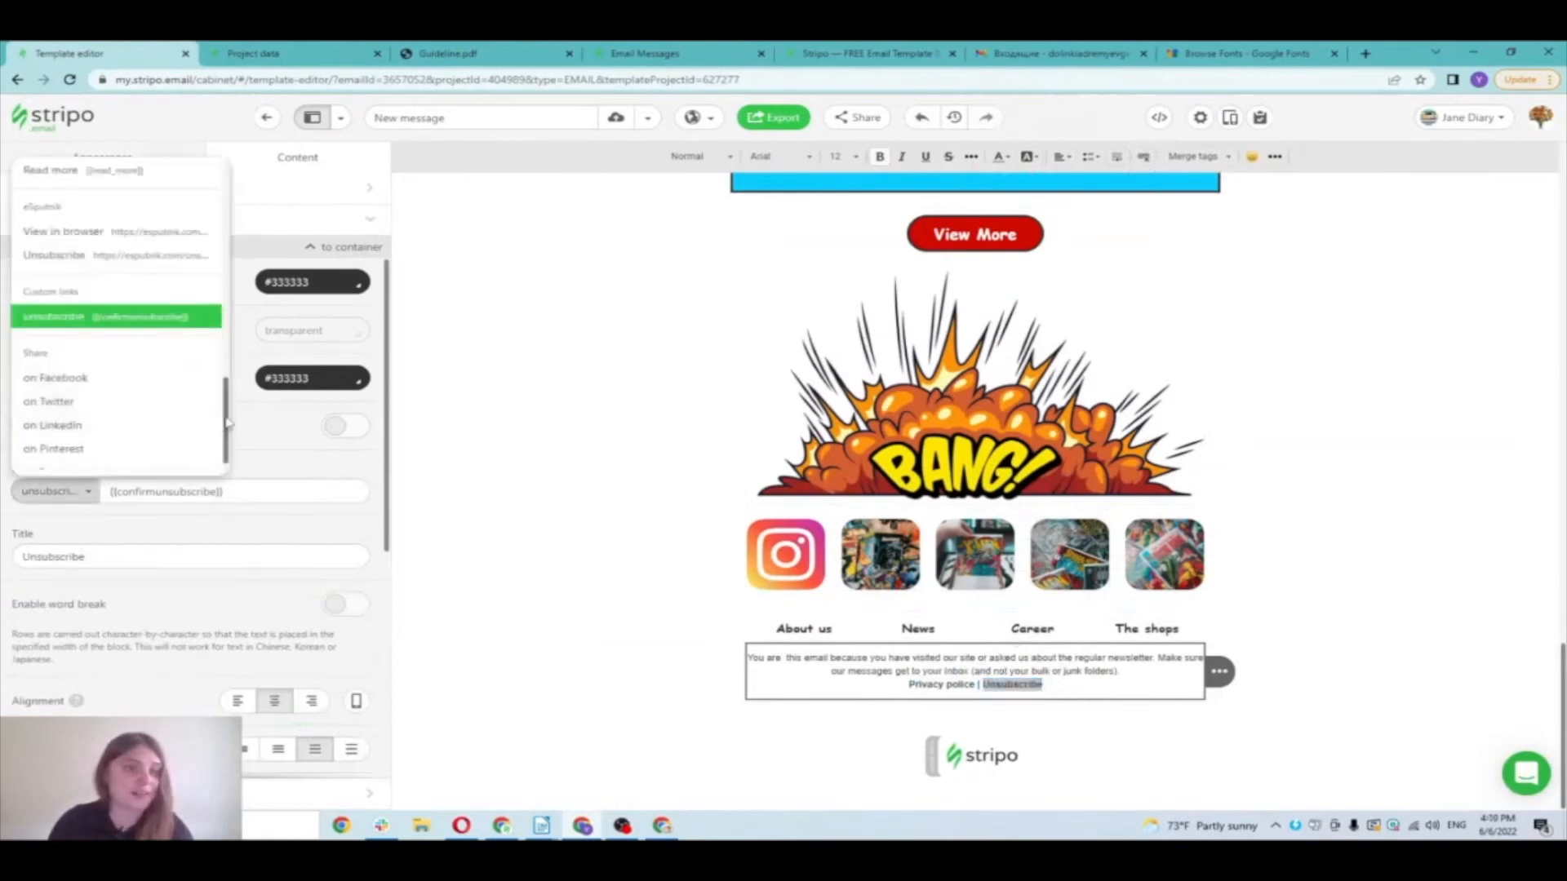
scroll(227, 422, "up", 1)
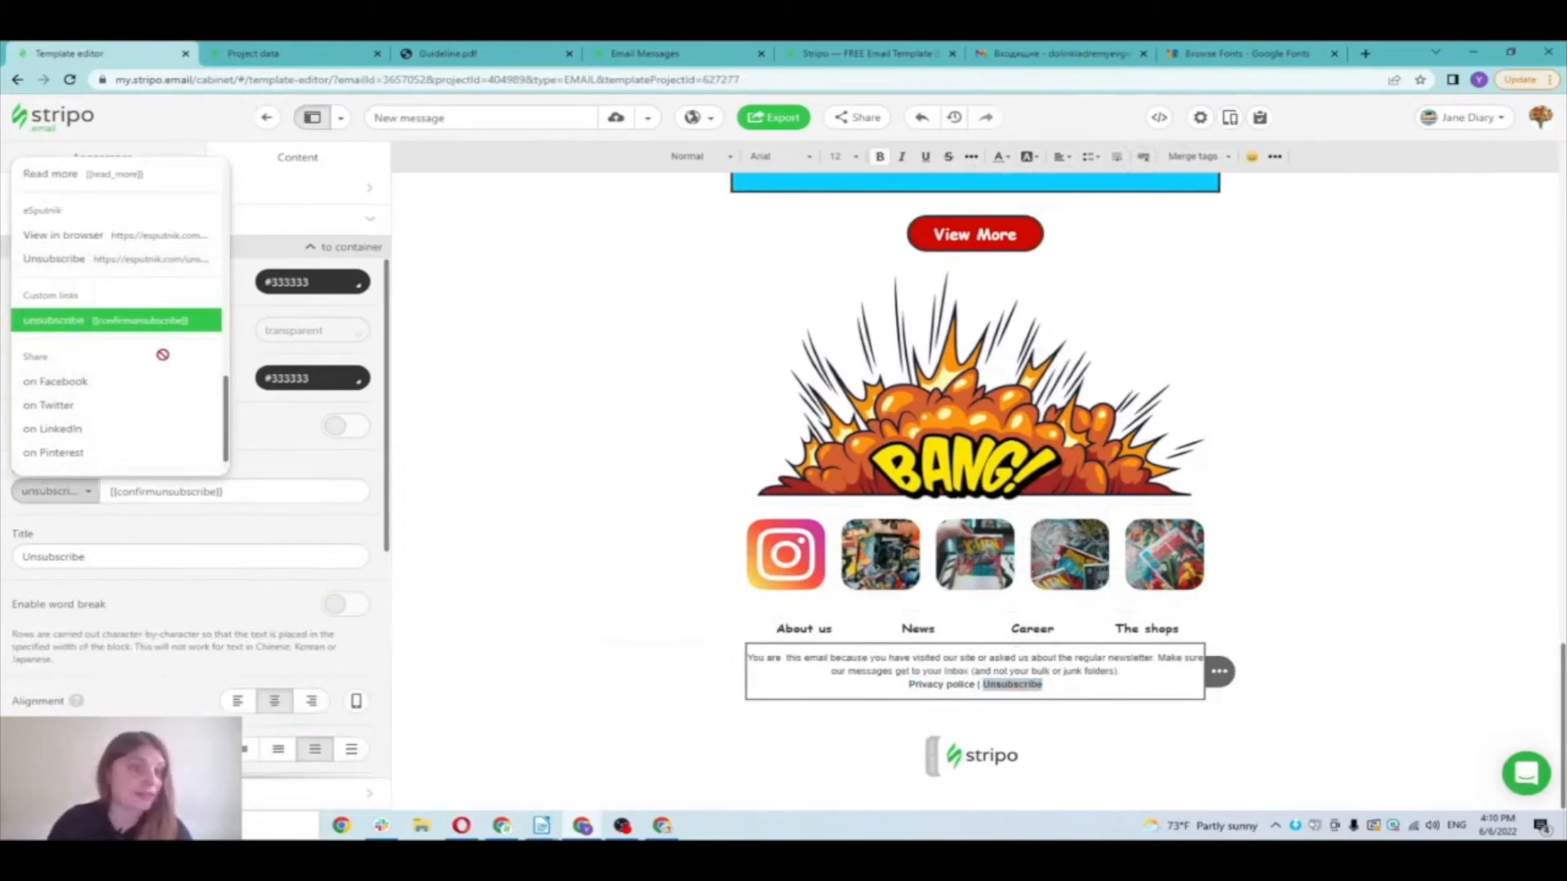
scroll(155, 347, "up", 3)
mouse_move(232, 349)
left_mouse_down()
mouse_move(234, 252)
mouse_move(220, 343)
left_mouse_up()
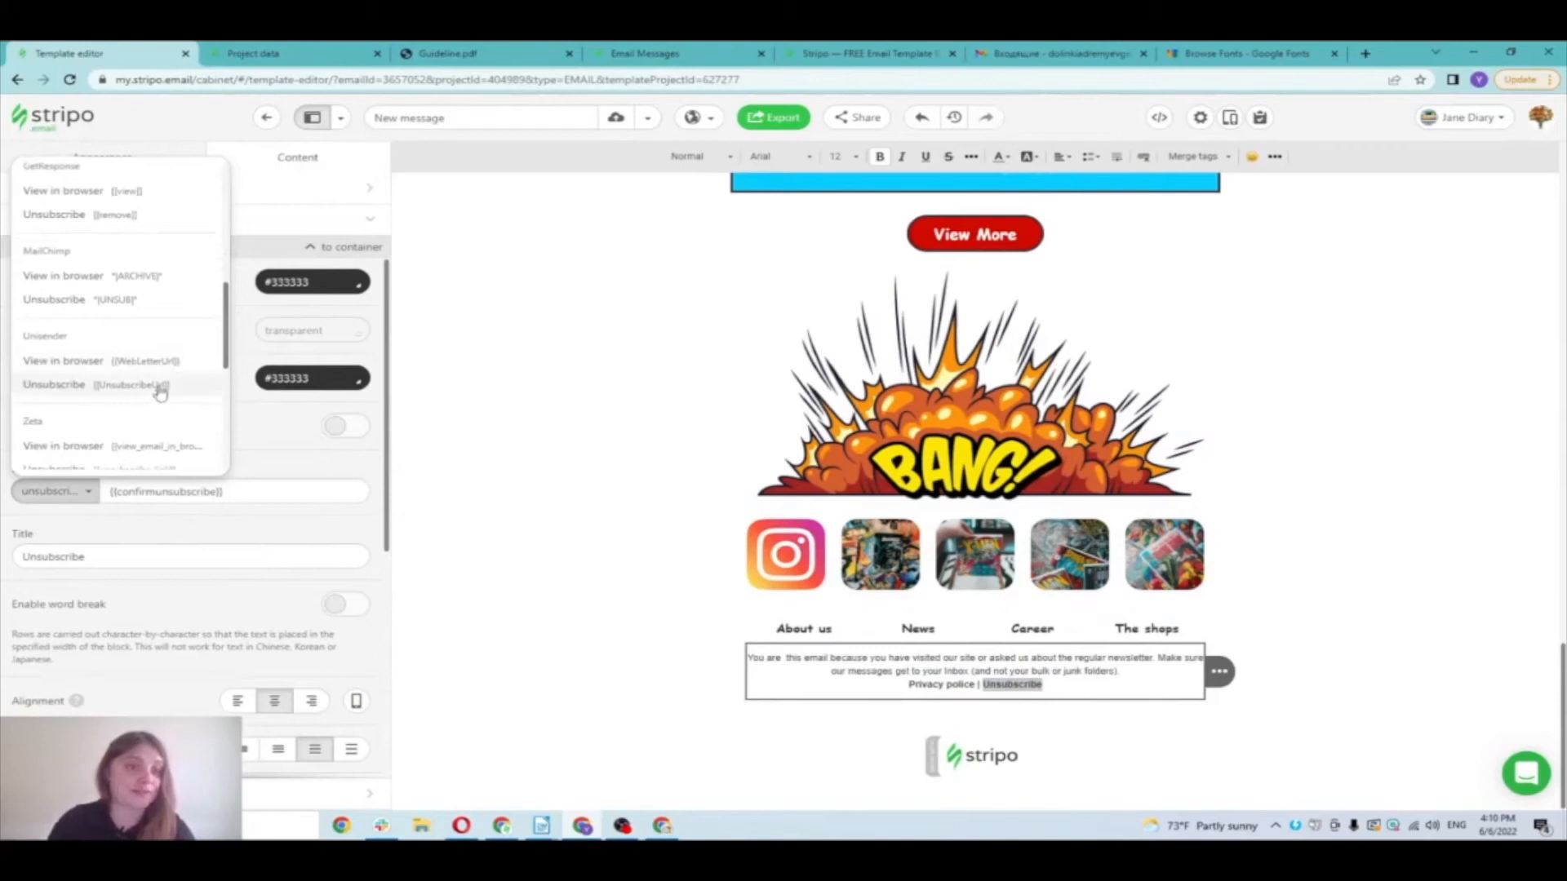
left_click(72, 385)
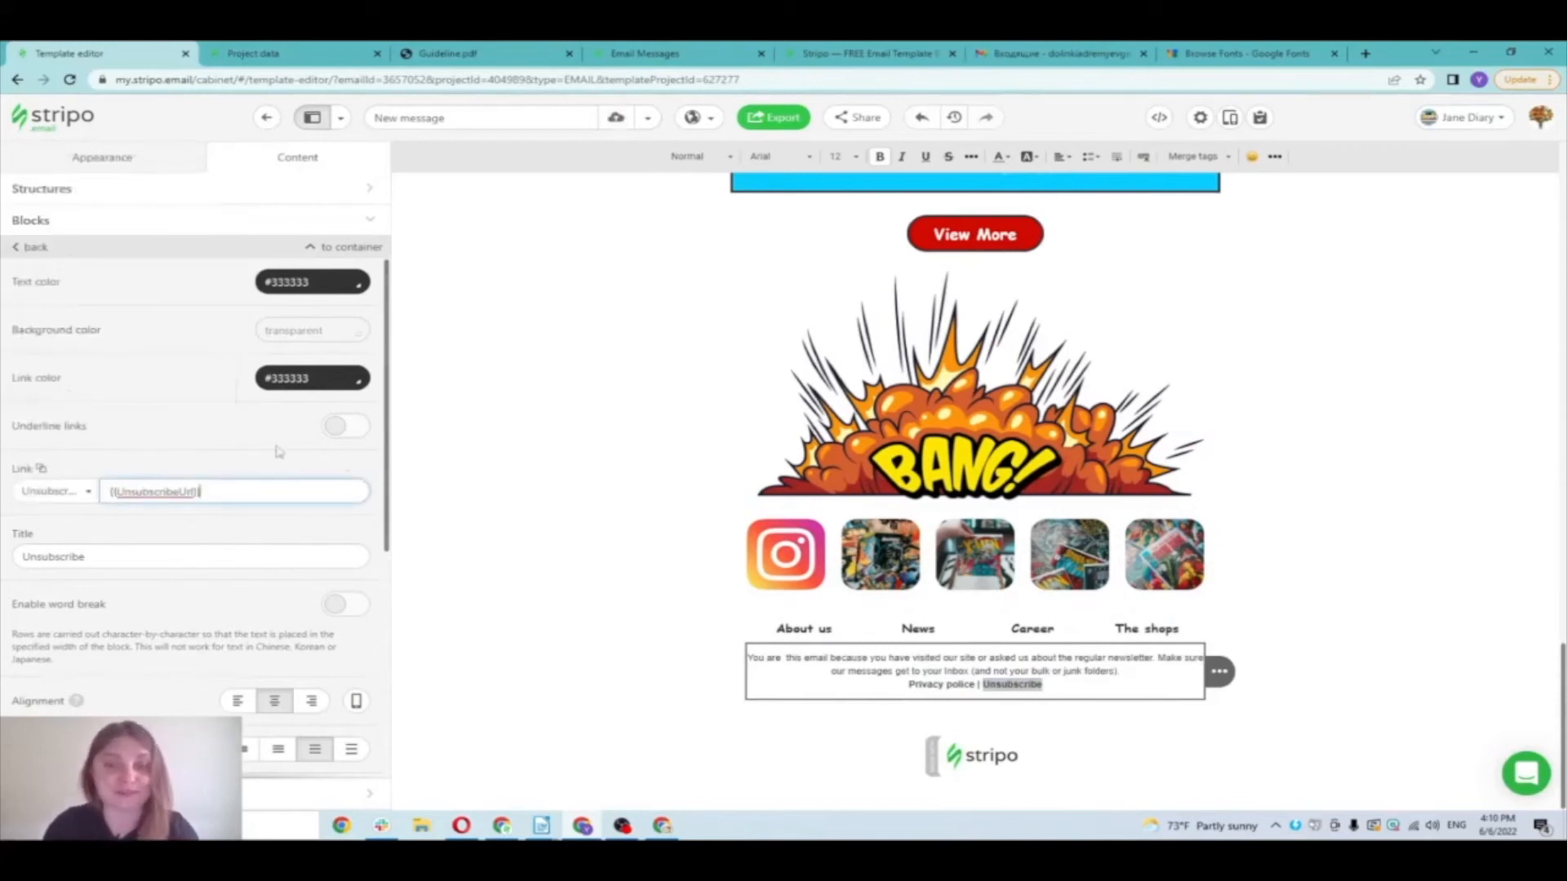
left_click(658, 692)
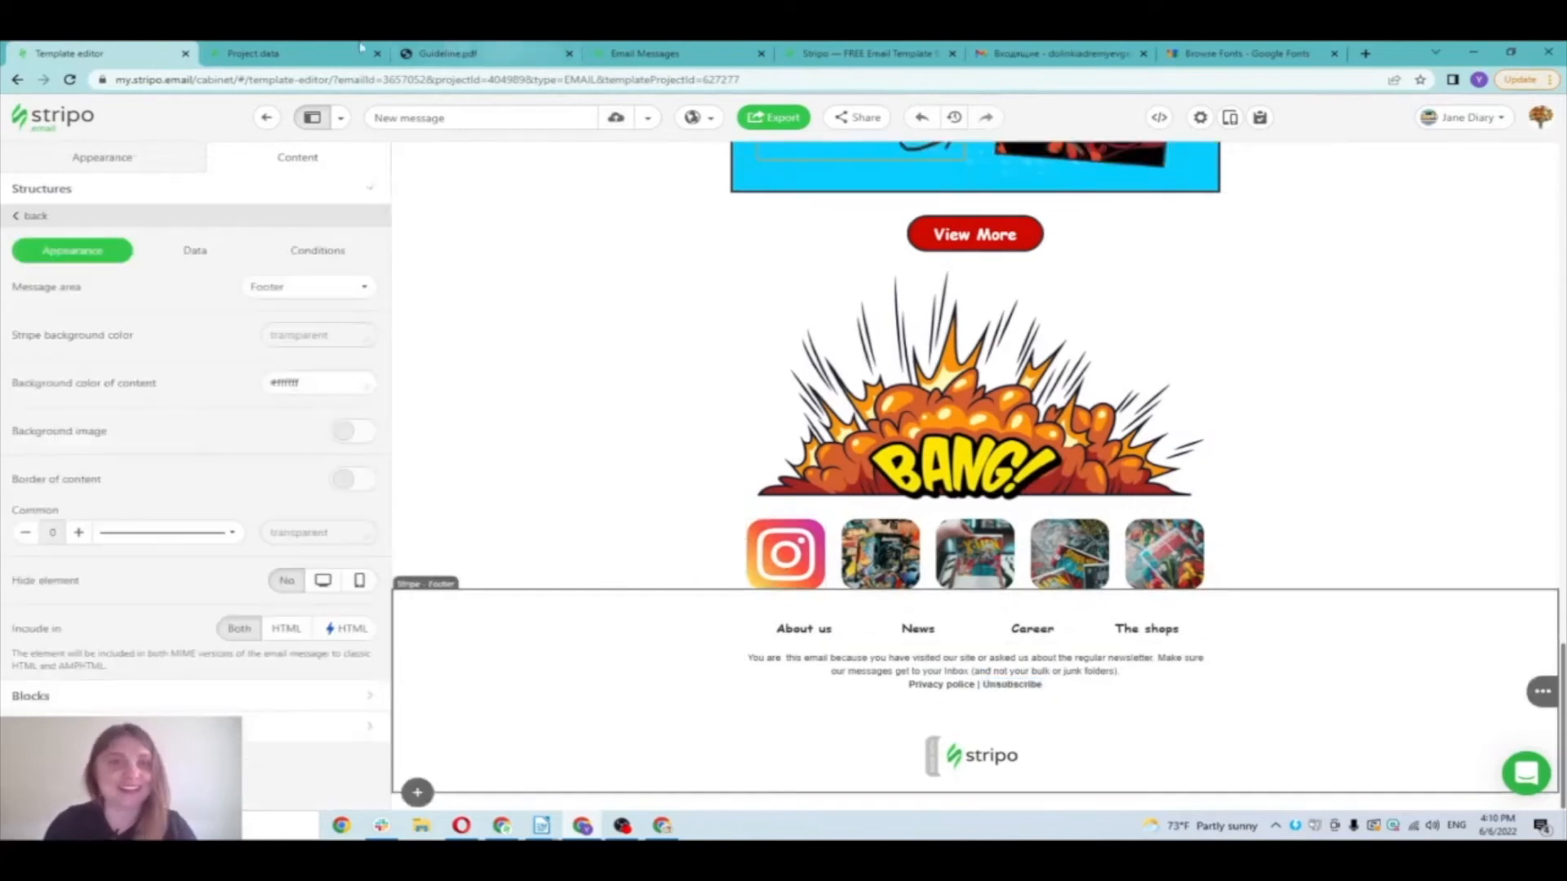
Step: Review Font Management in the project settings and compare it with the font list offered for the email's footer text
left_click(286, 52)
scroll(430, 196, "down", 5)
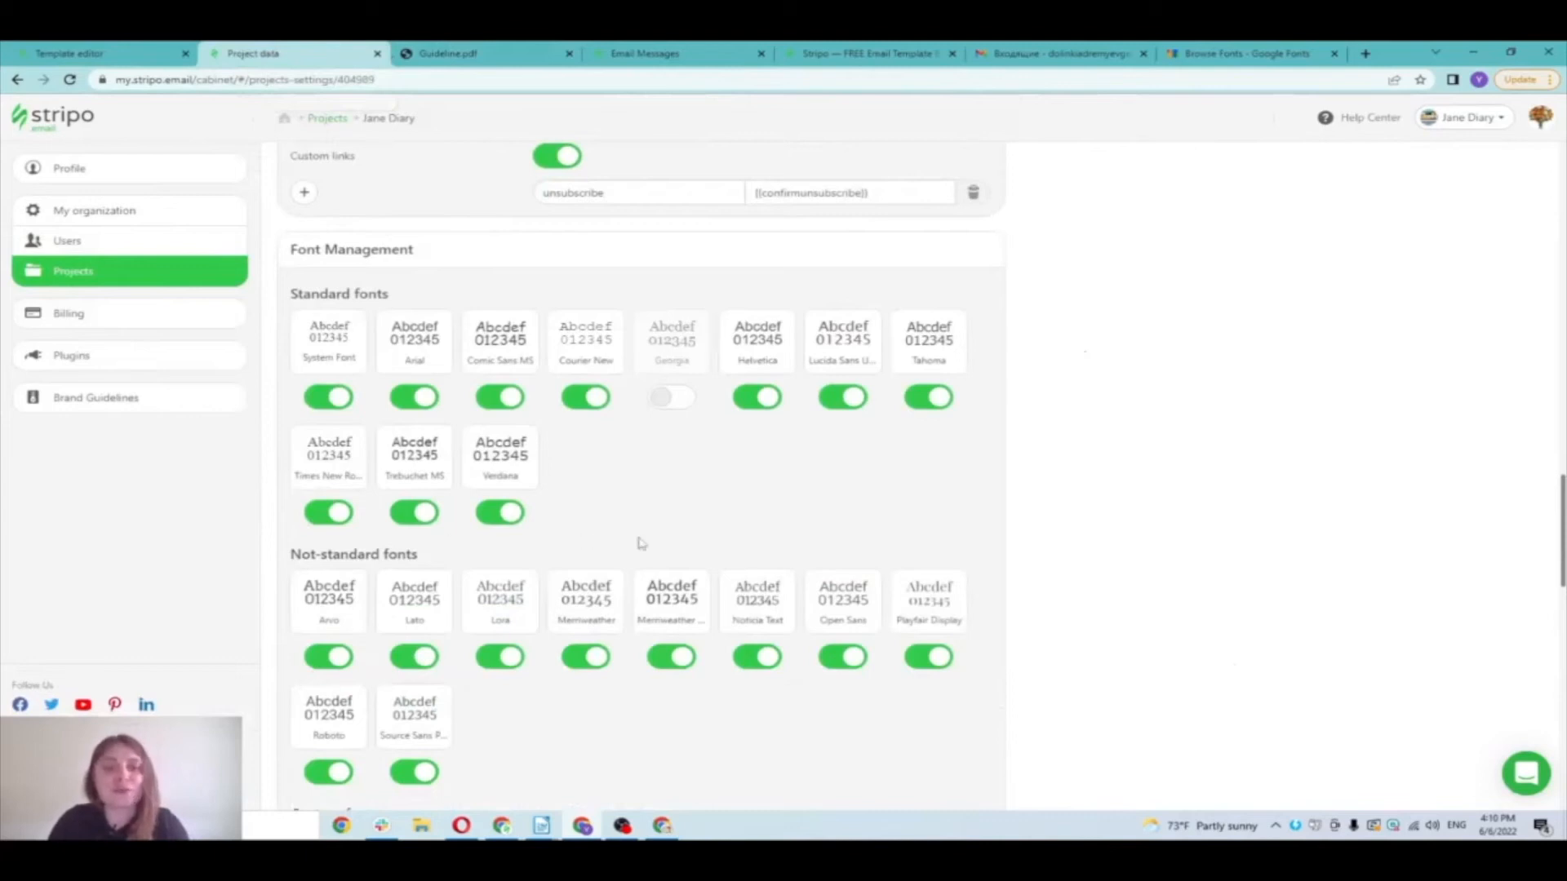
left_click(72, 54)
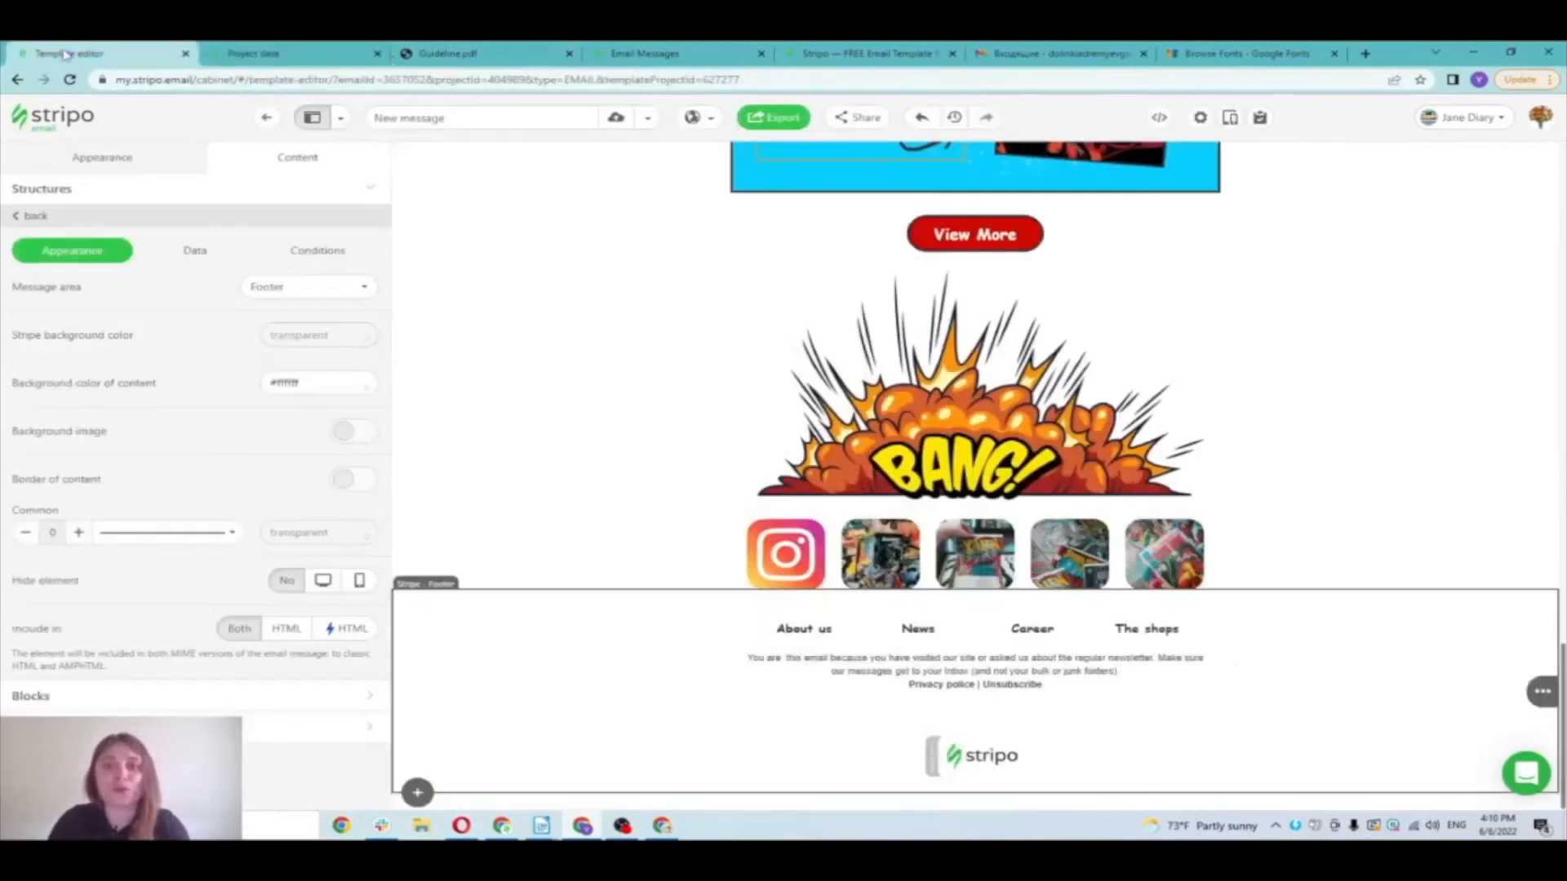
left_click(956, 671)
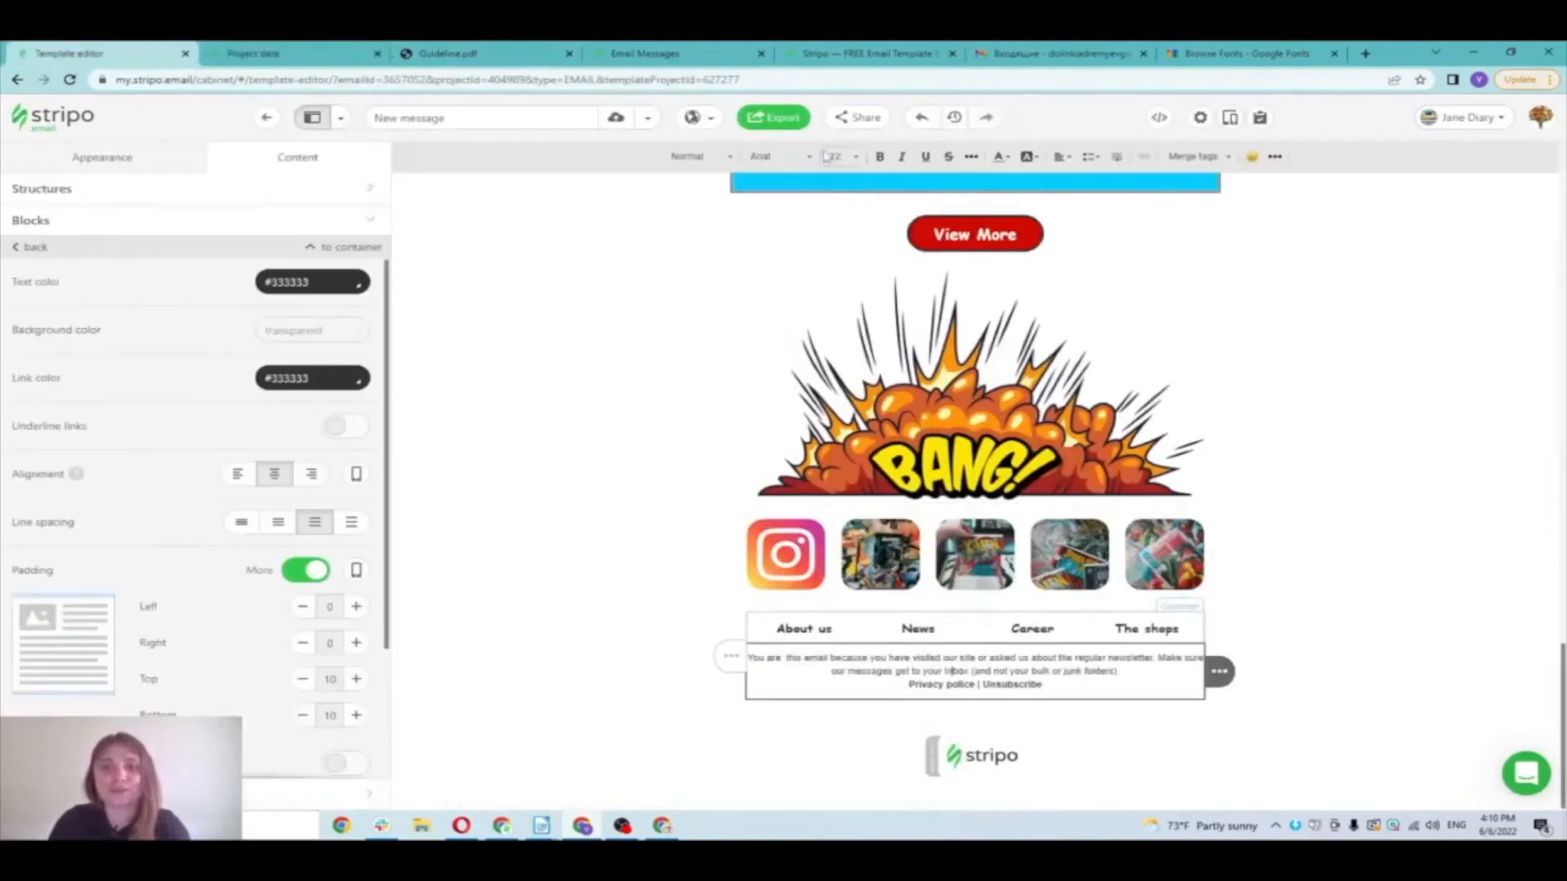
left_click(782, 157)
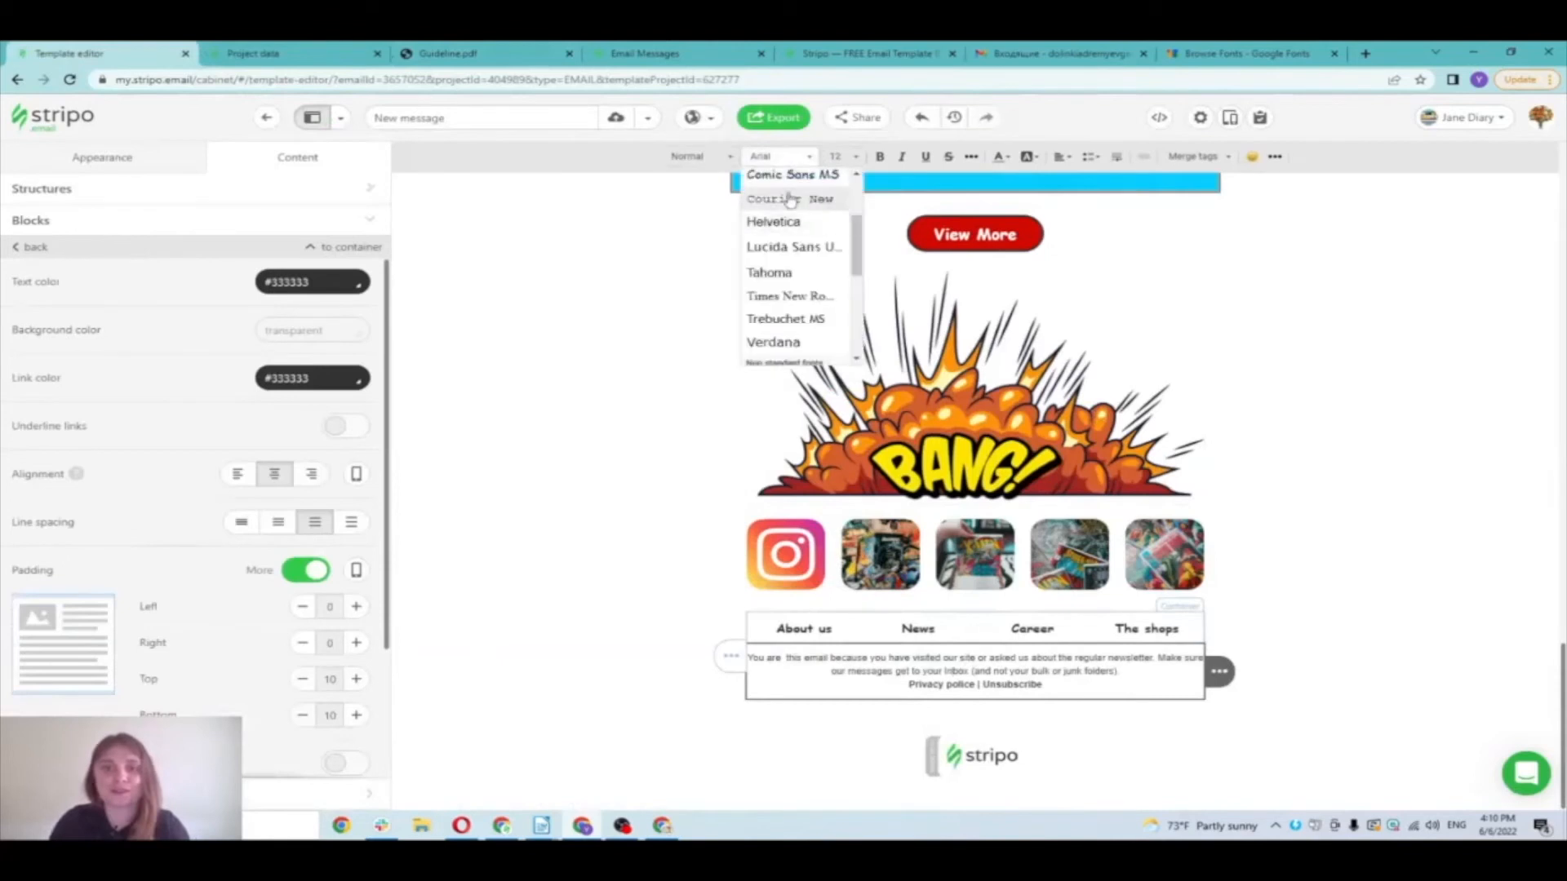
Step: Disable the standard font Verdana in the project's Font Management settings
left_click(253, 53)
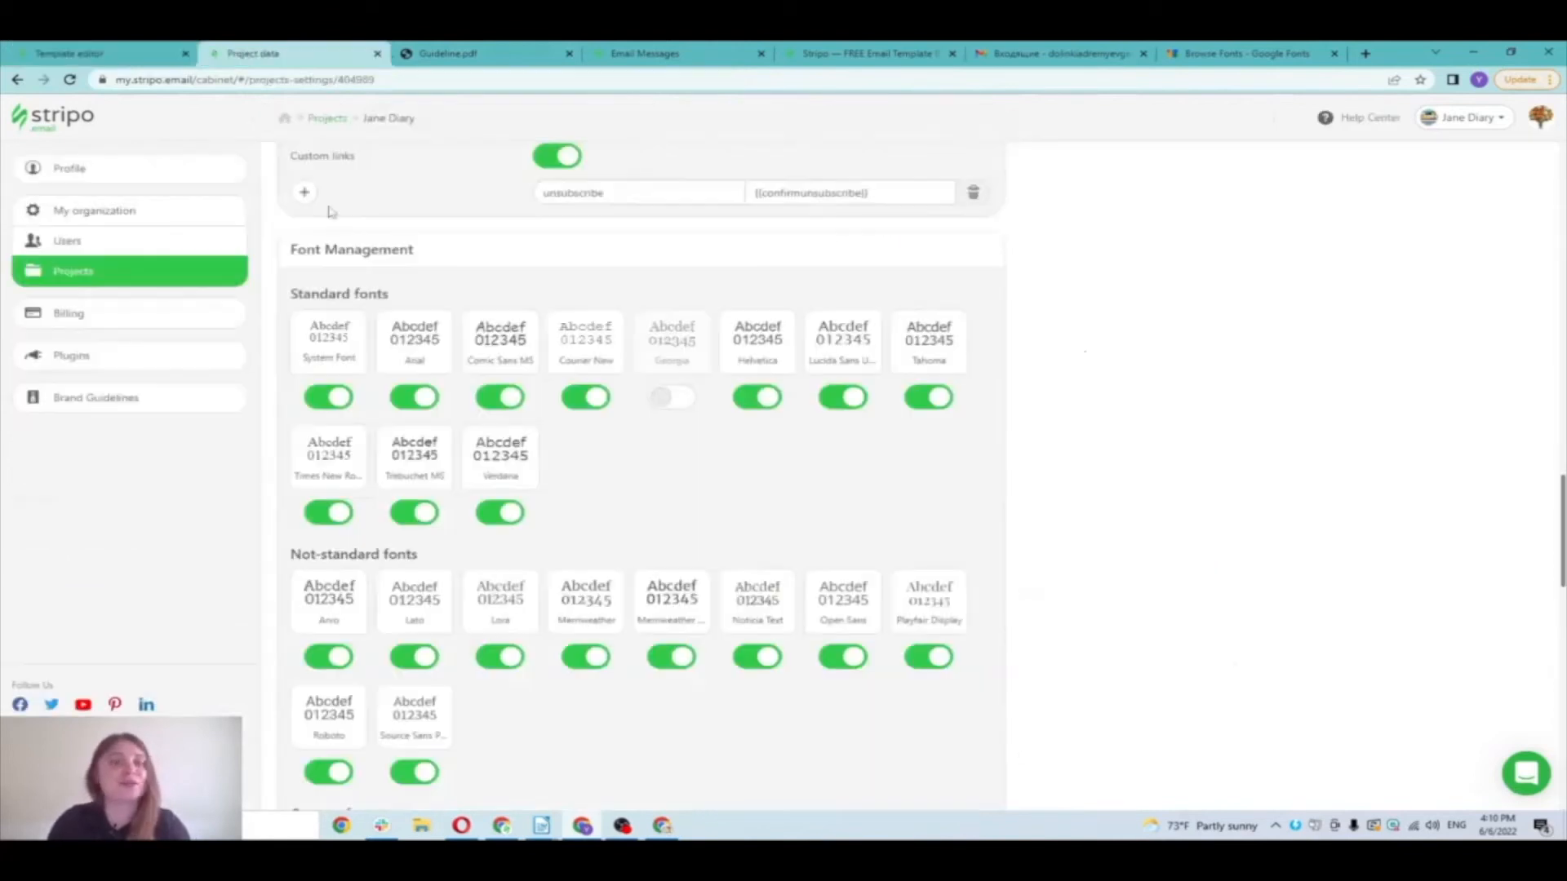
left_click(493, 514)
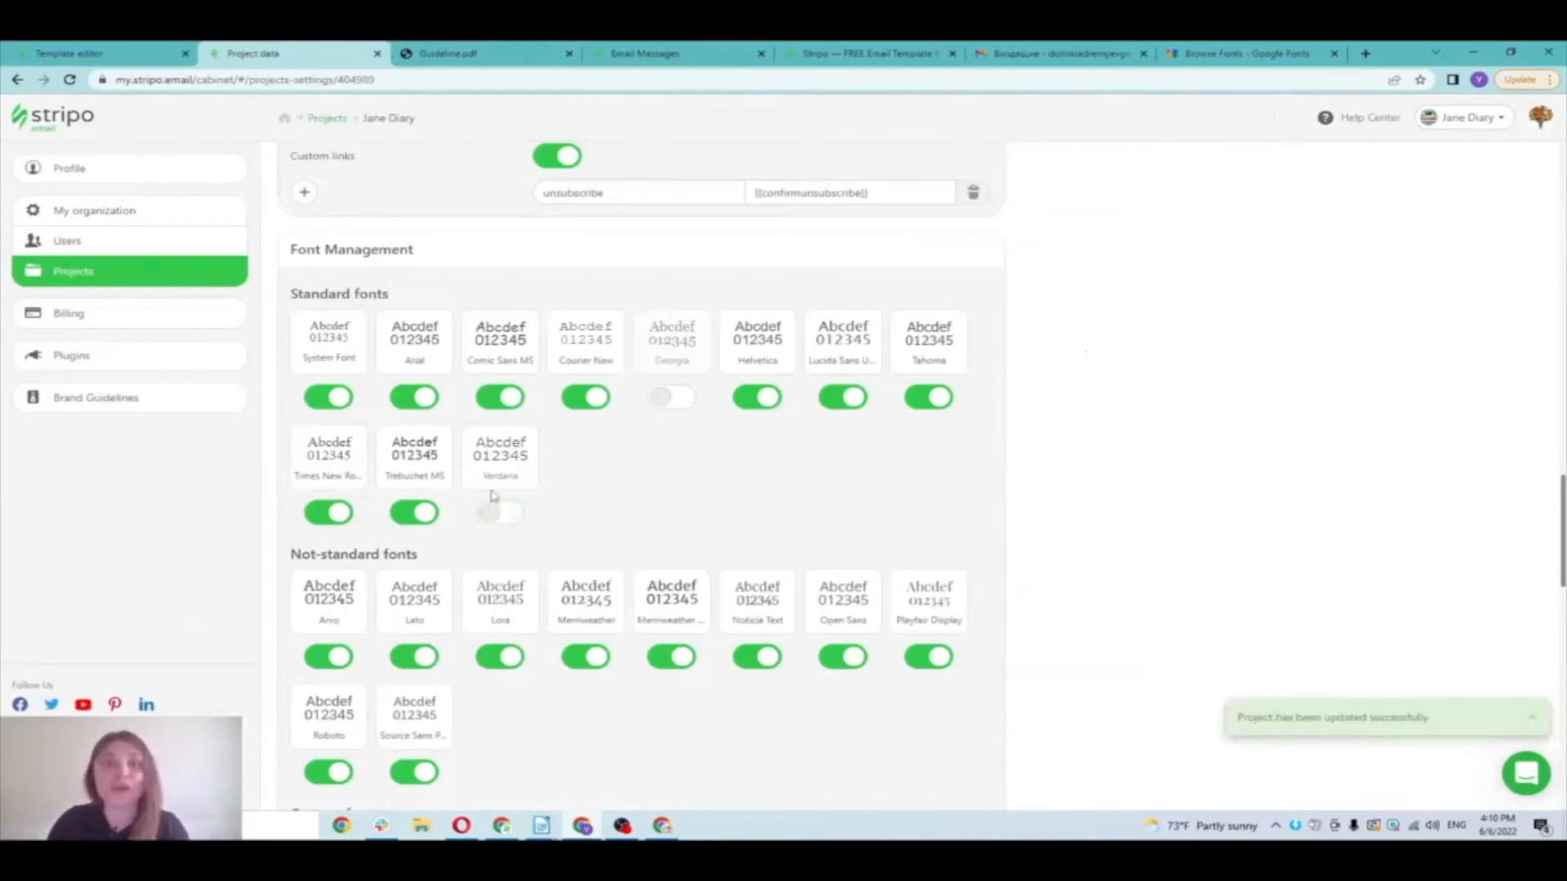
Step: Start adding a custom font in the project settings and fill in the font name Joan, copied from the selected family on Google Fonts
scroll(490, 495, "down", 4)
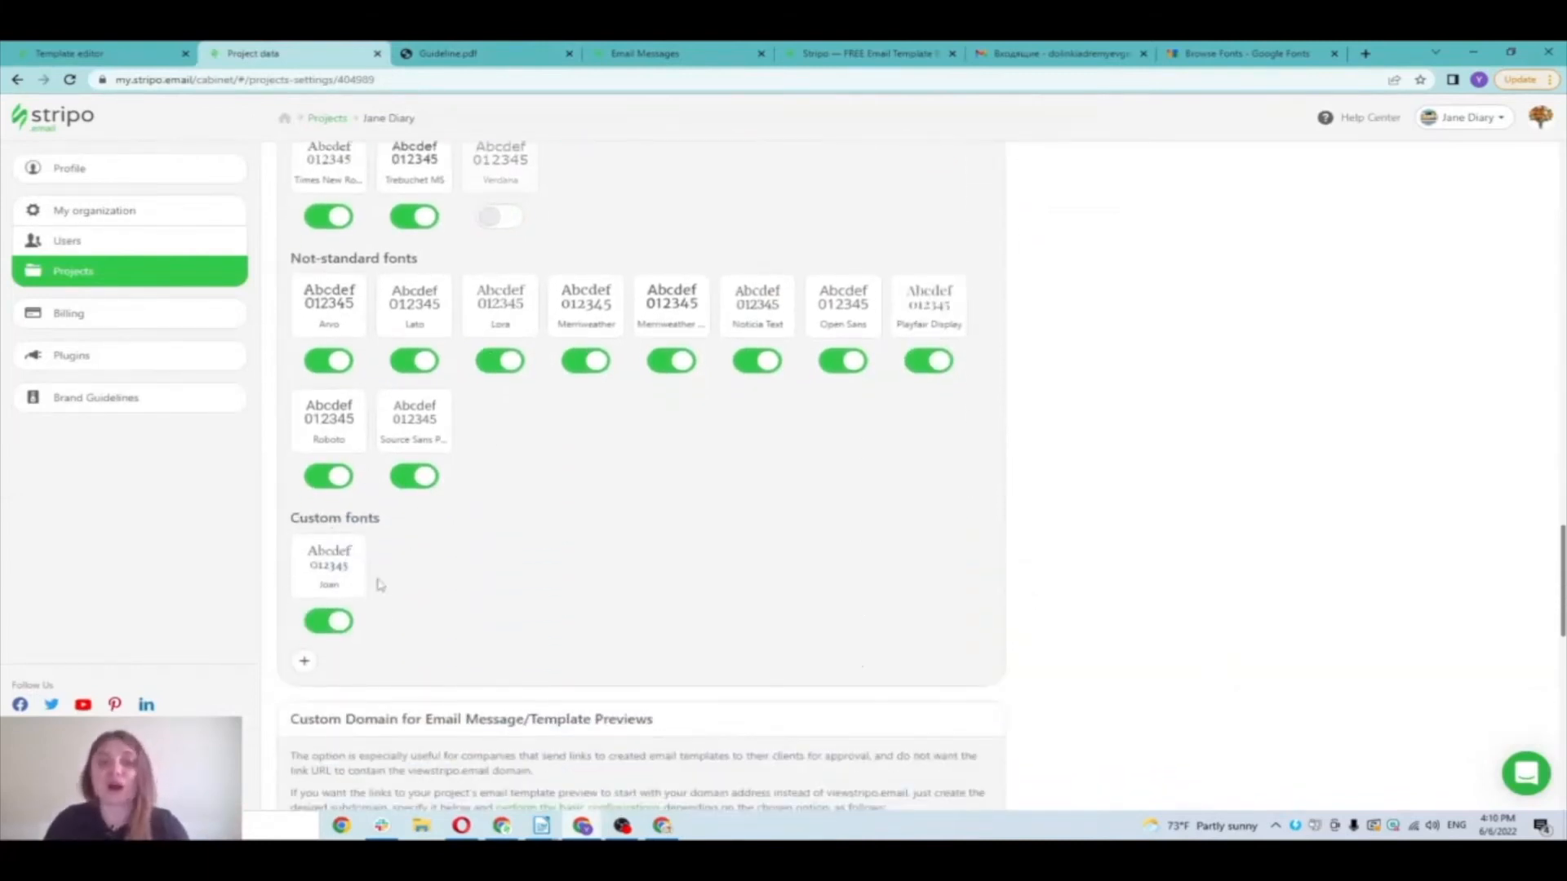
mouse_move(343, 555)
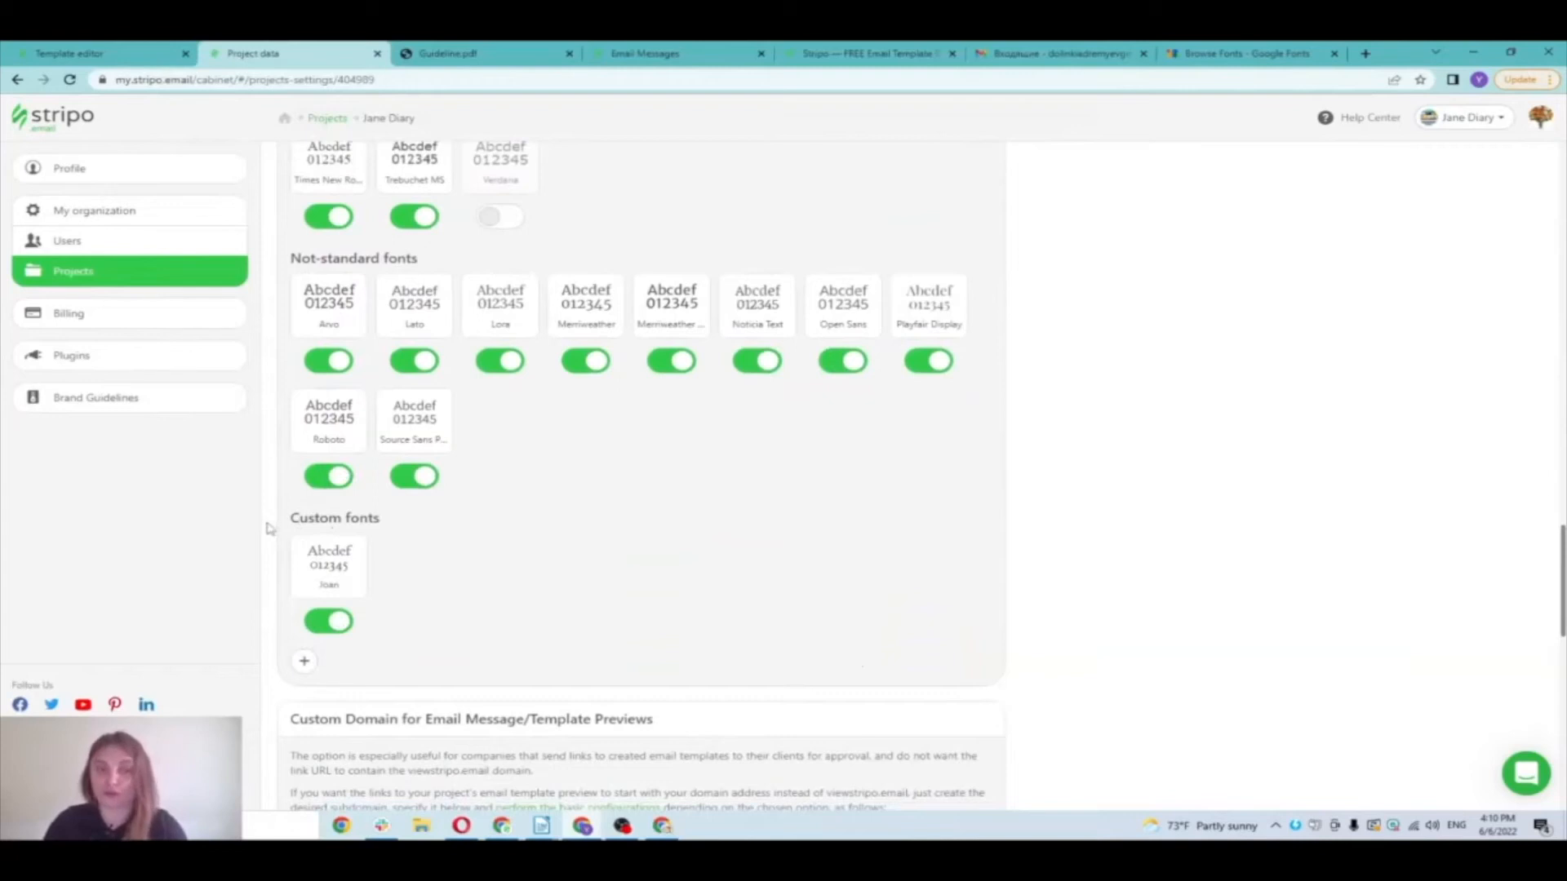
left_click(305, 661)
left_click(616, 407)
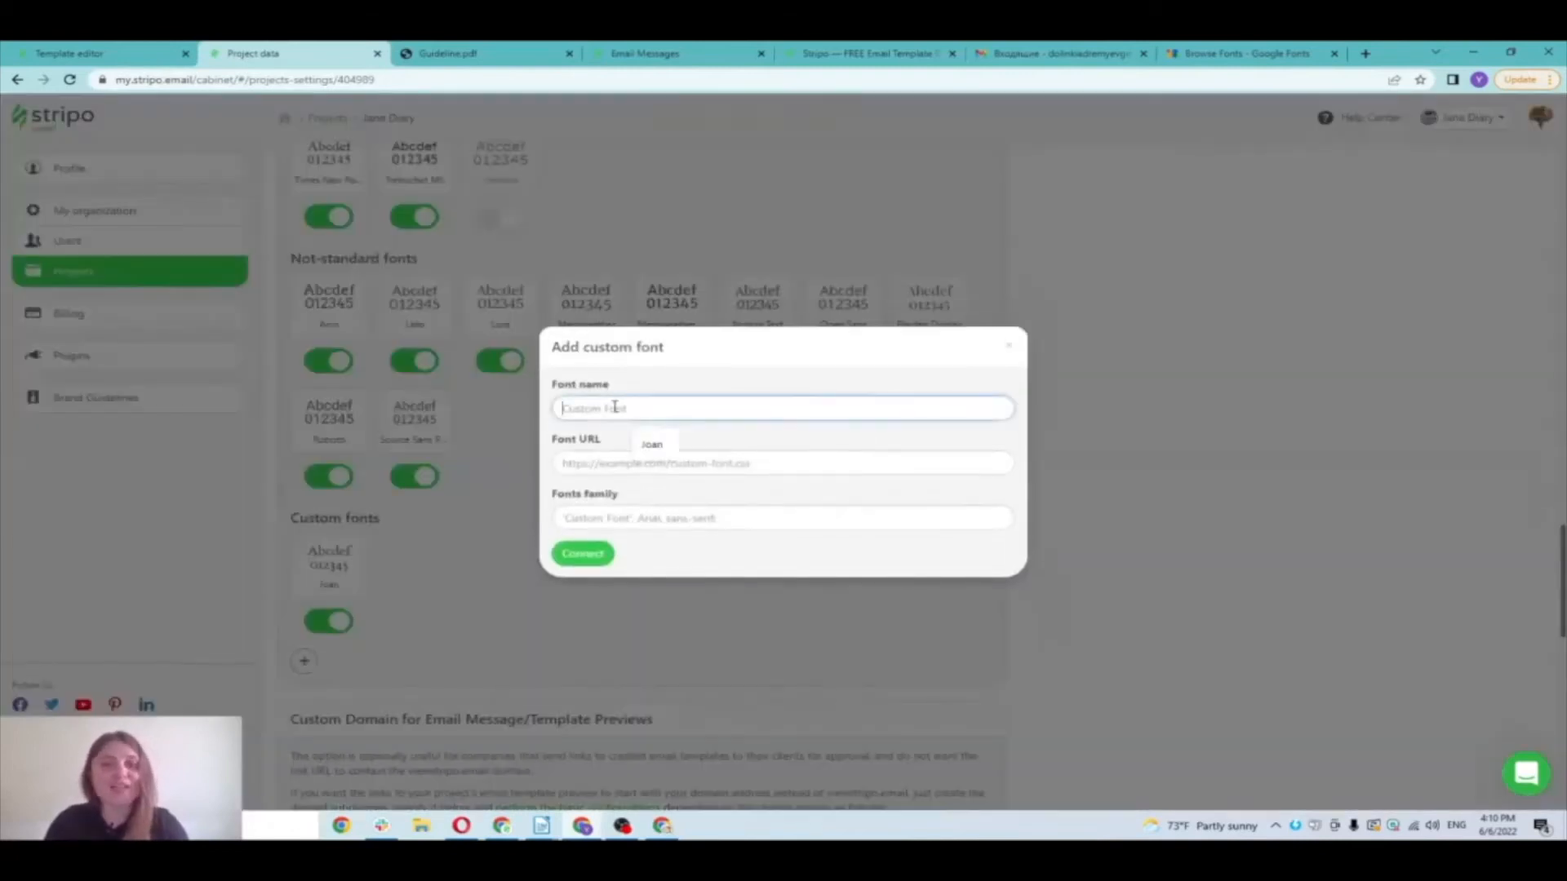
left_click(1242, 54)
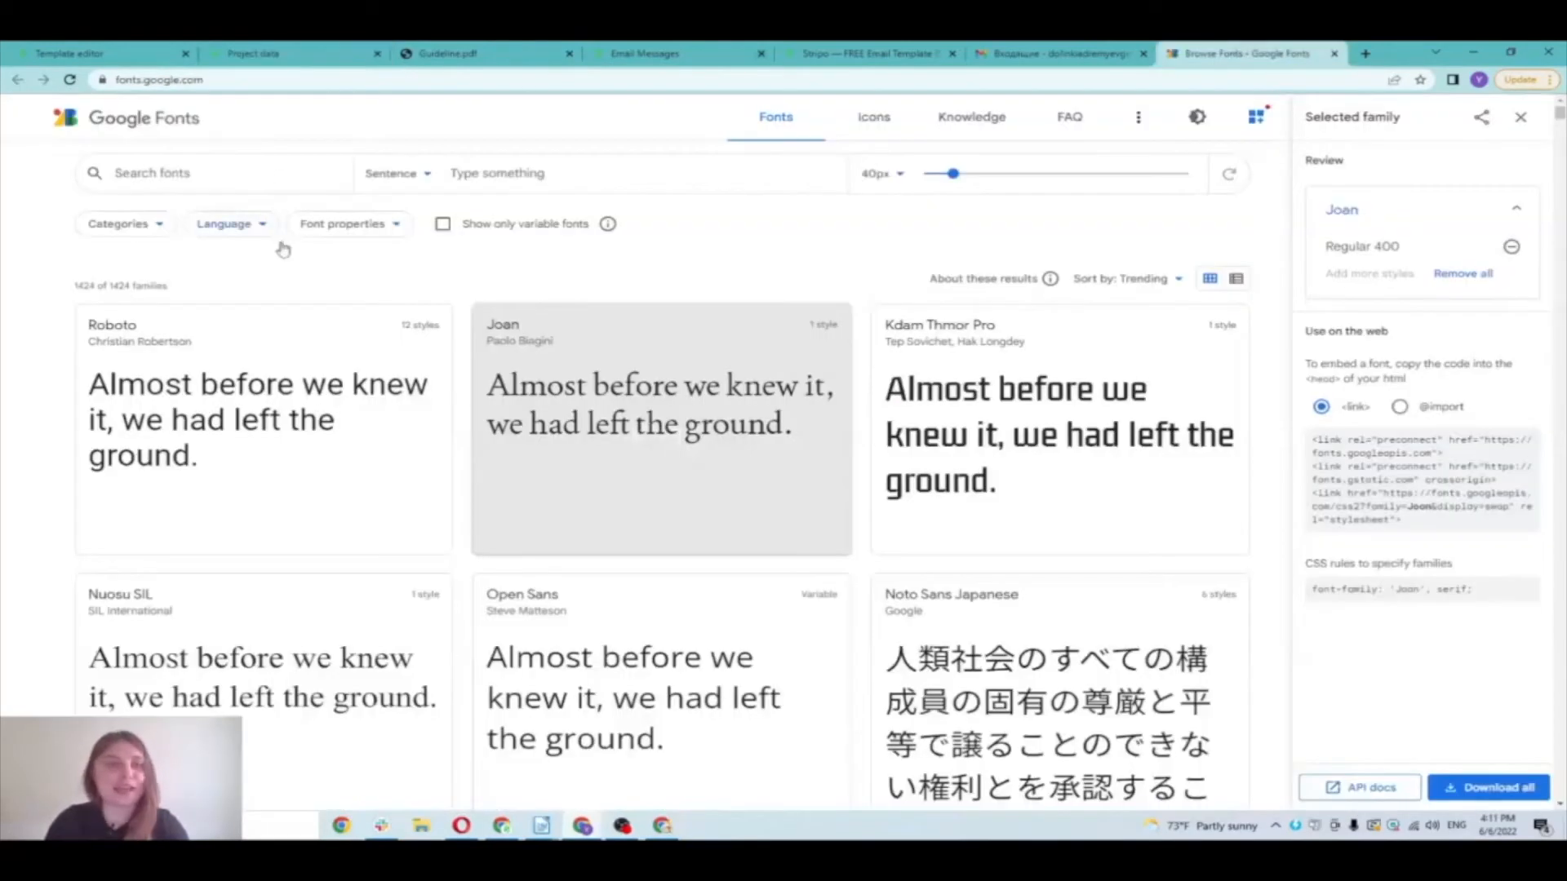
scroll(1012, 334, "down", 1)
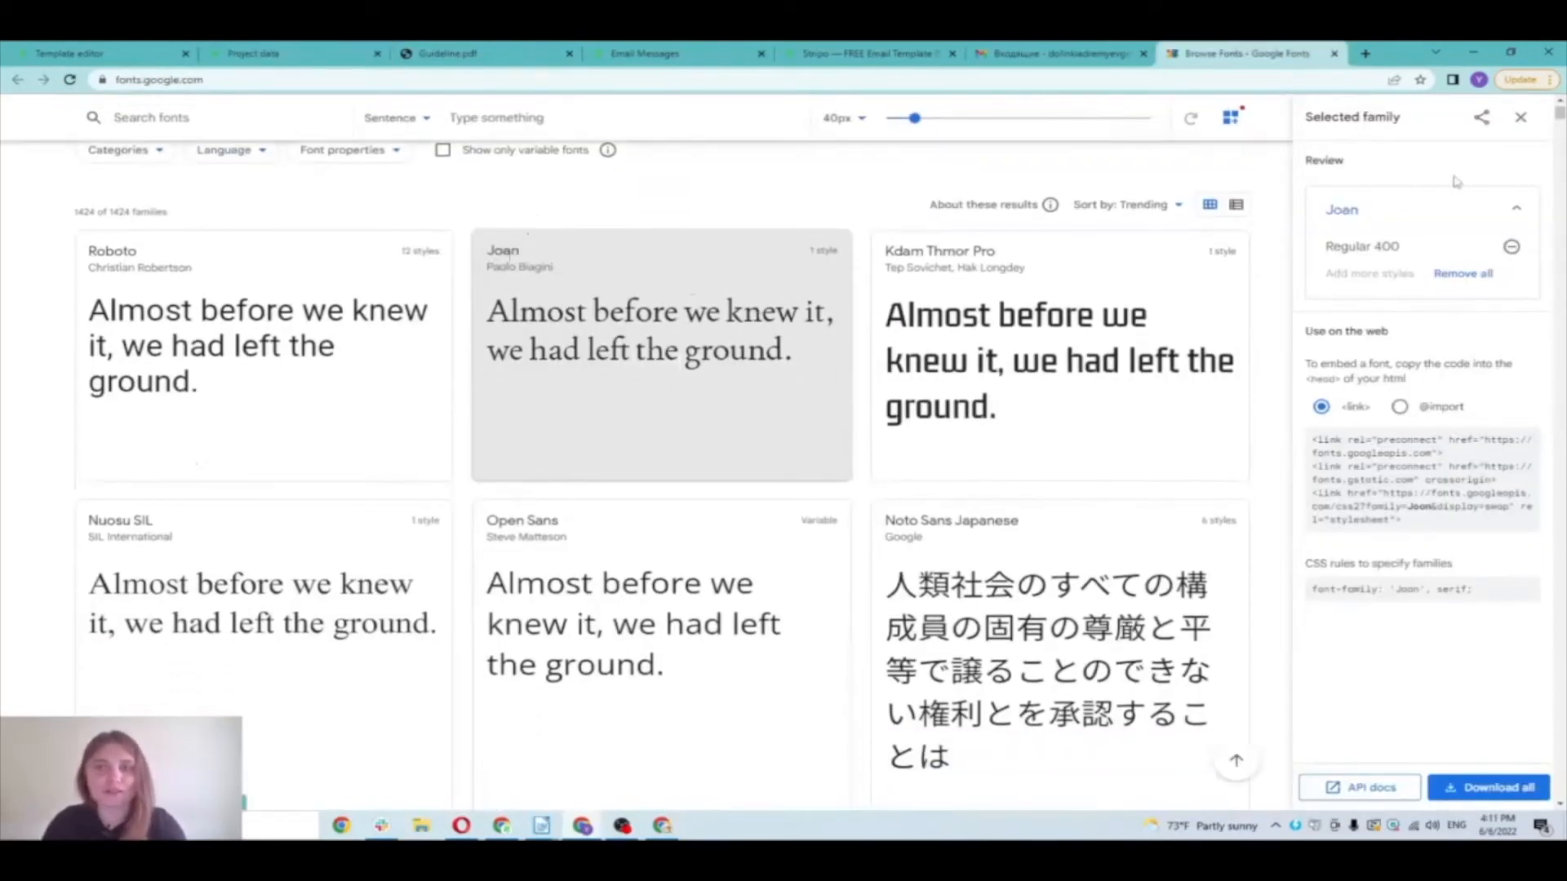
left_click_drag(1320, 209, 1361, 208)
key("ctrl+c")
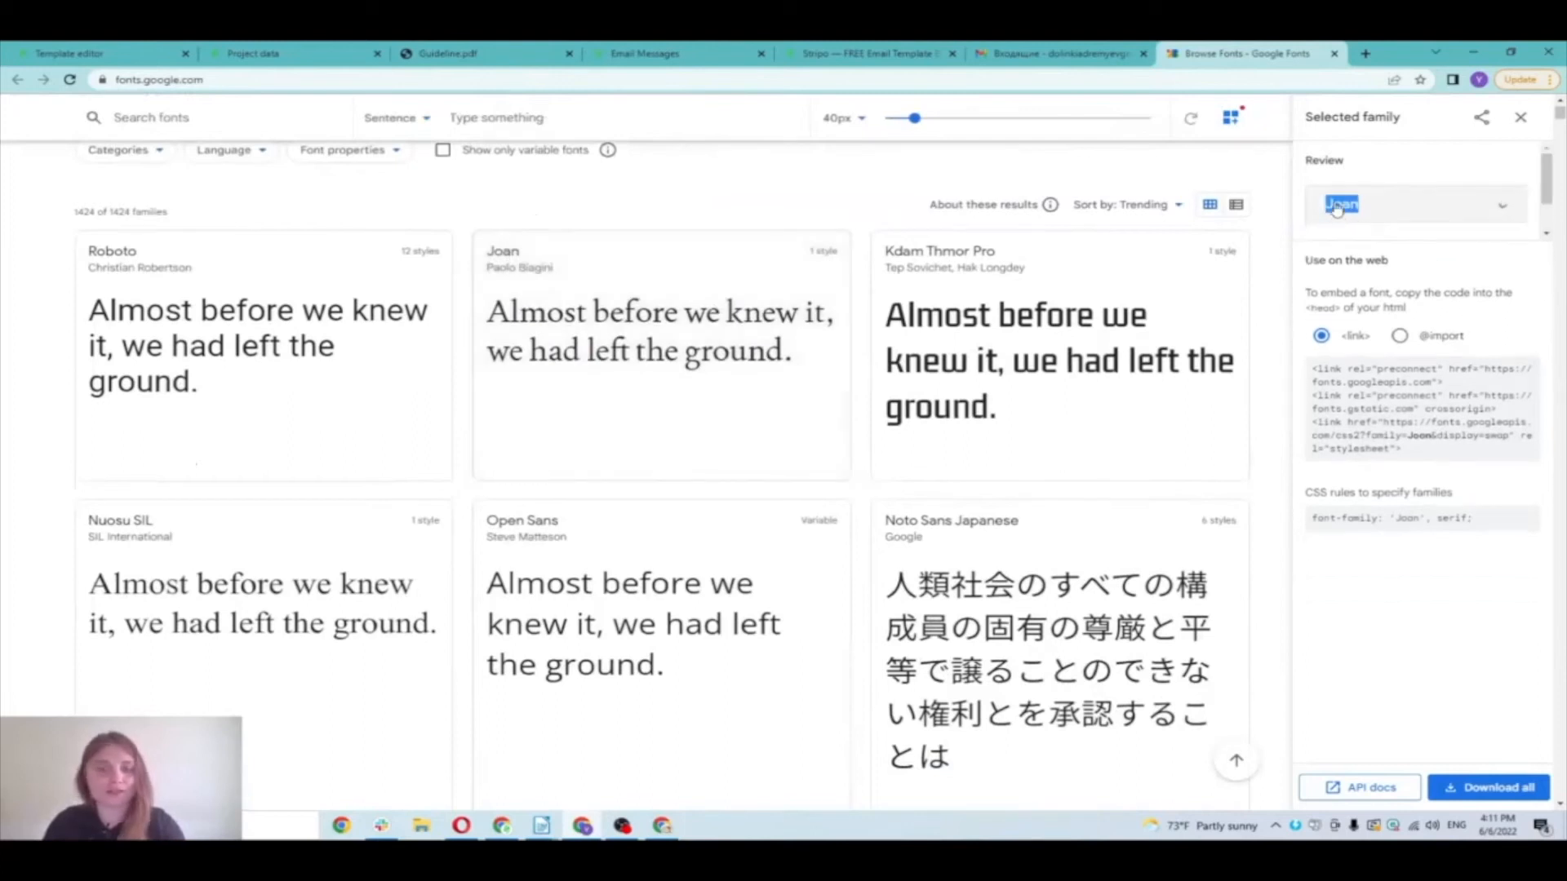
left_click(270, 53)
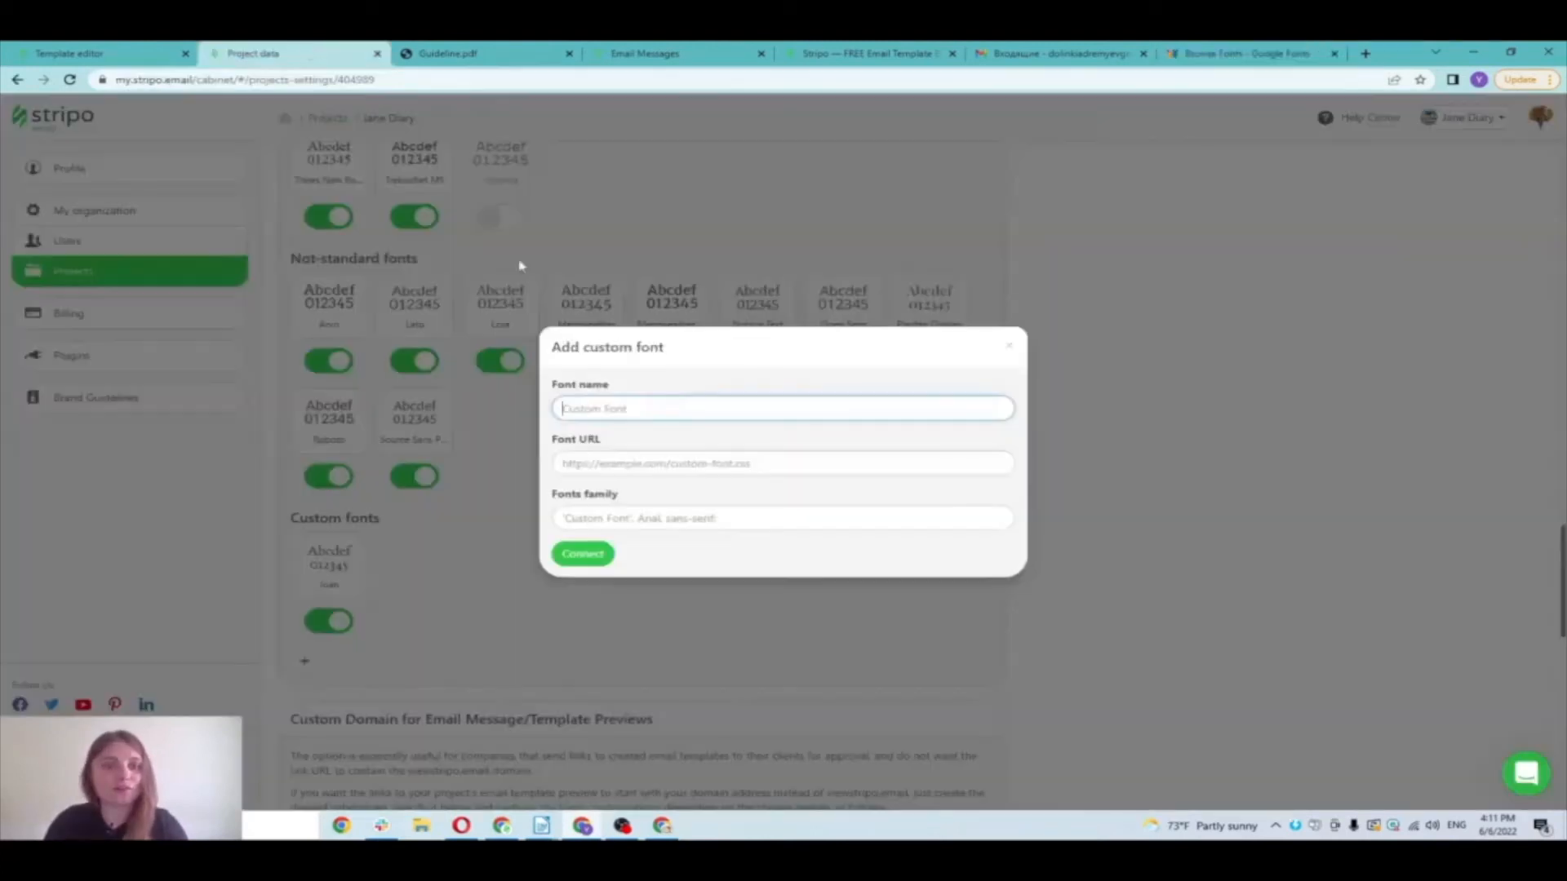
key("ctrl+v")
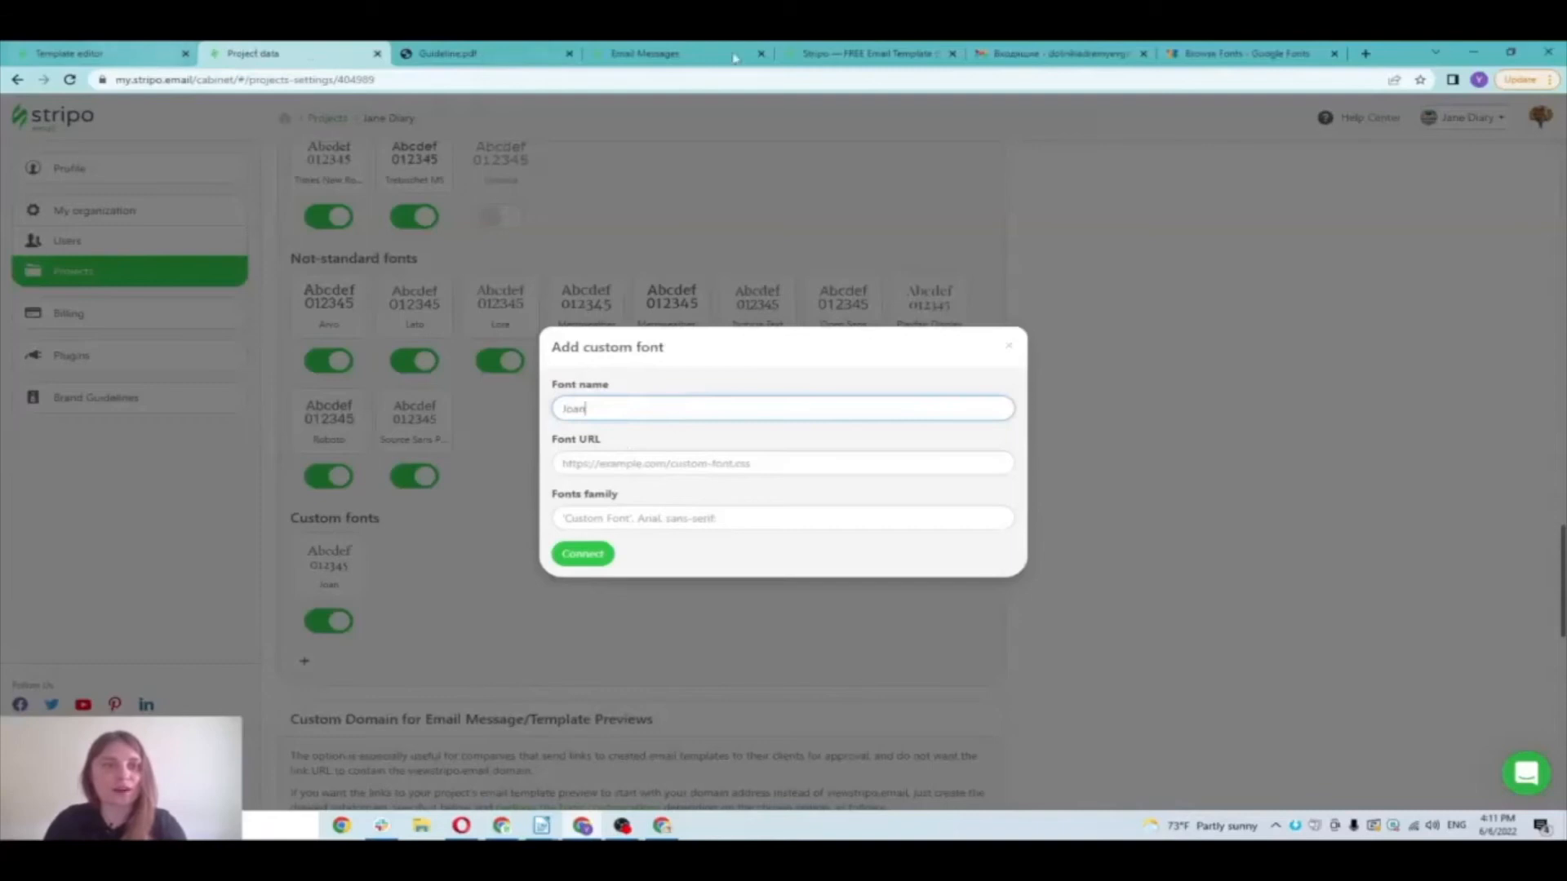
left_click(1249, 53)
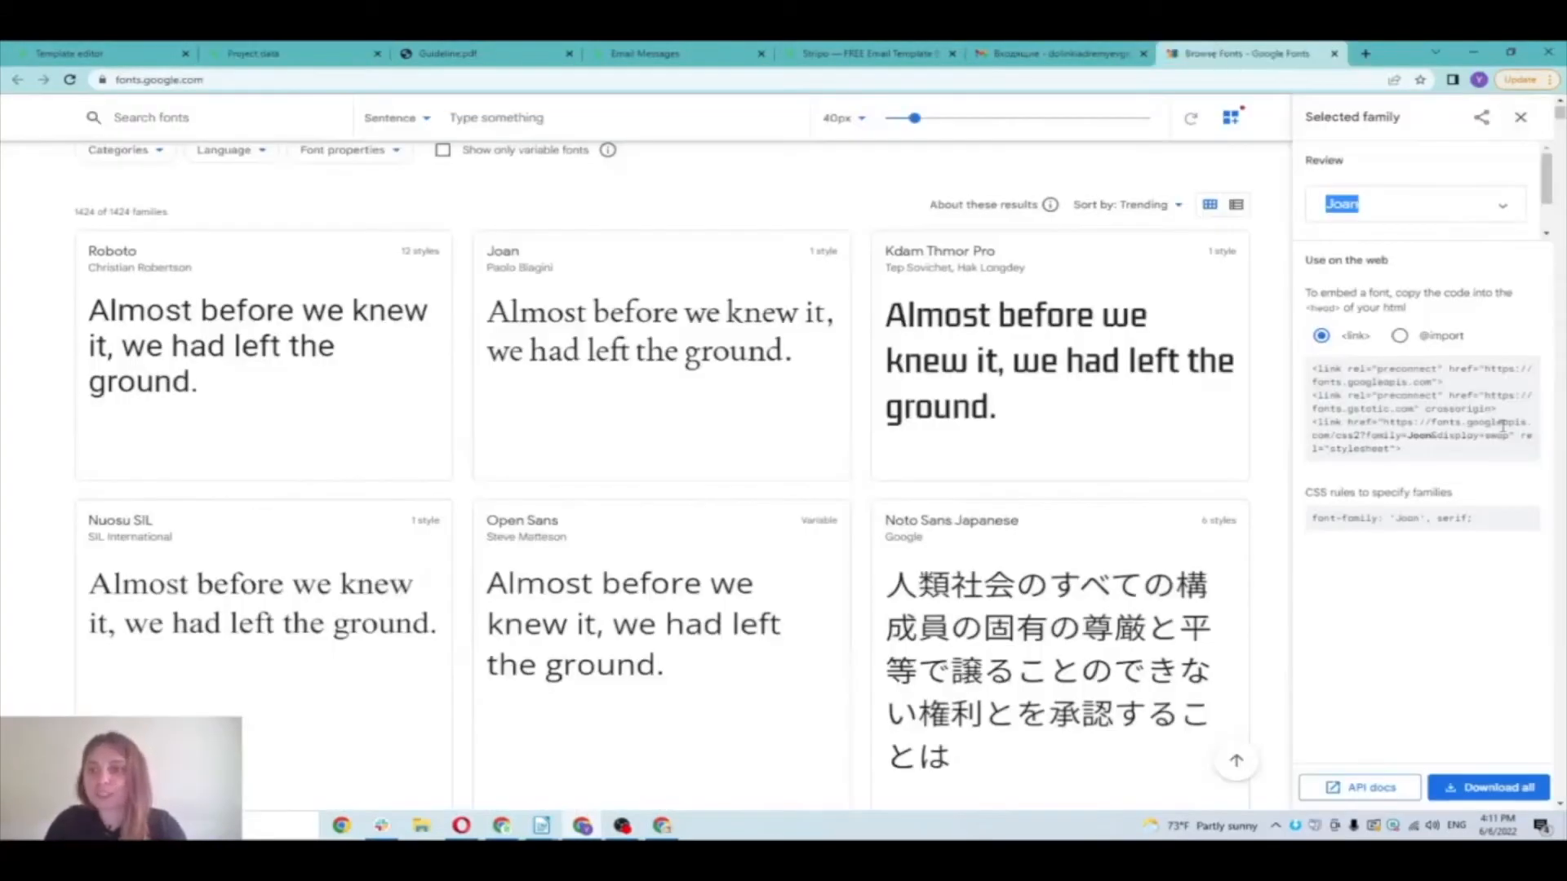
left_click_drag(1386, 422, 1512, 436)
key("ctrl+c")
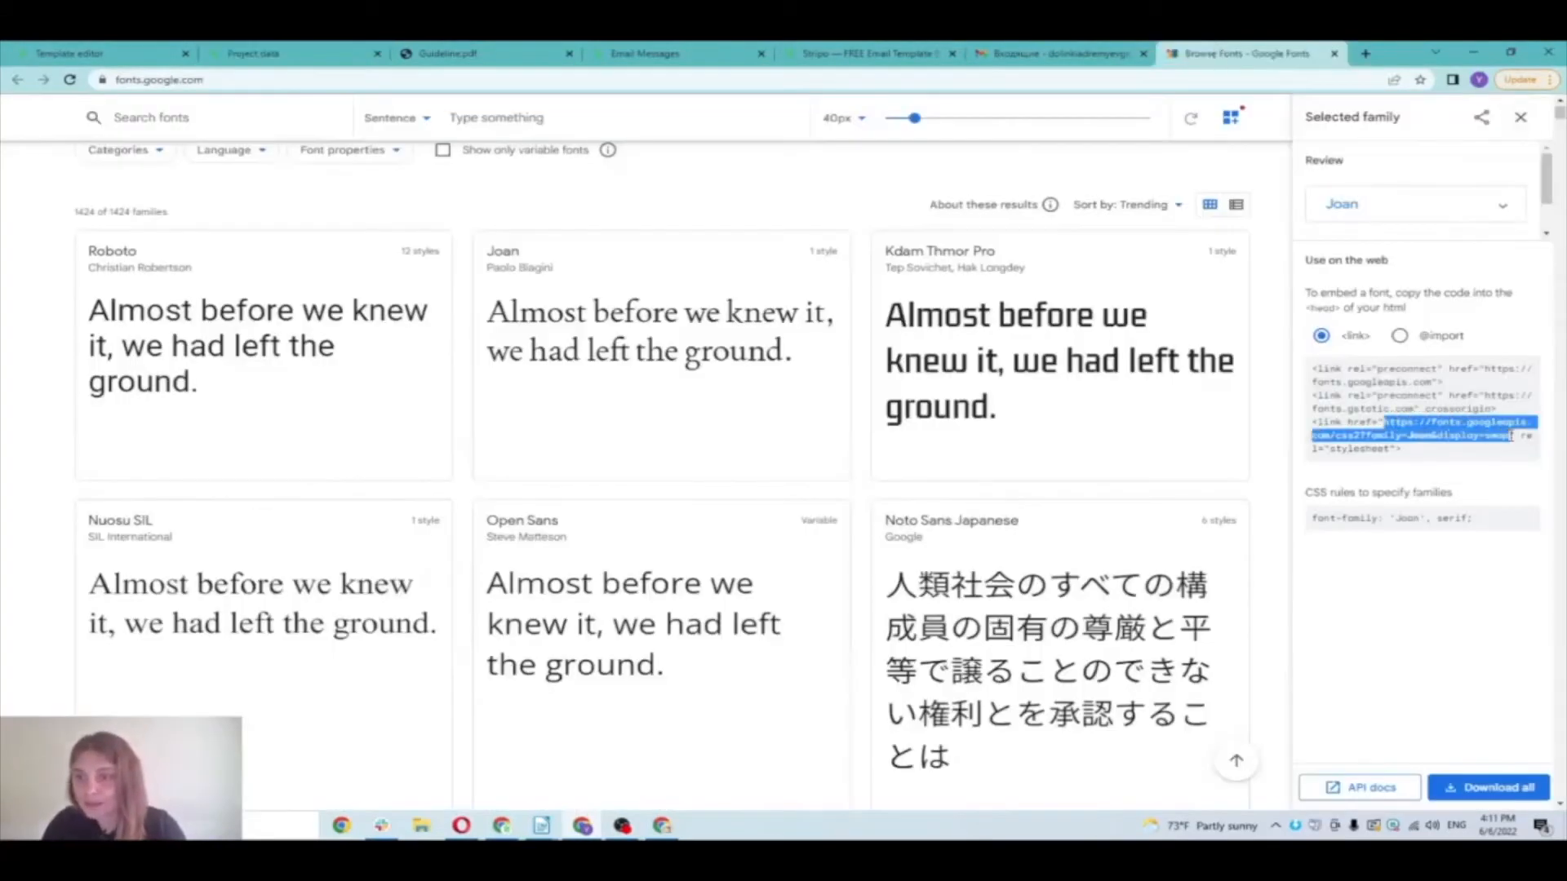
left_click(269, 53)
left_click(584, 462)
key("ctrl+v")
Step: Fill in the fonts family with the CSS rule font-family: 'Joan', serif; copied from Google Fonts, and connect the custom font
left_click(583, 517)
left_click(84, 52)
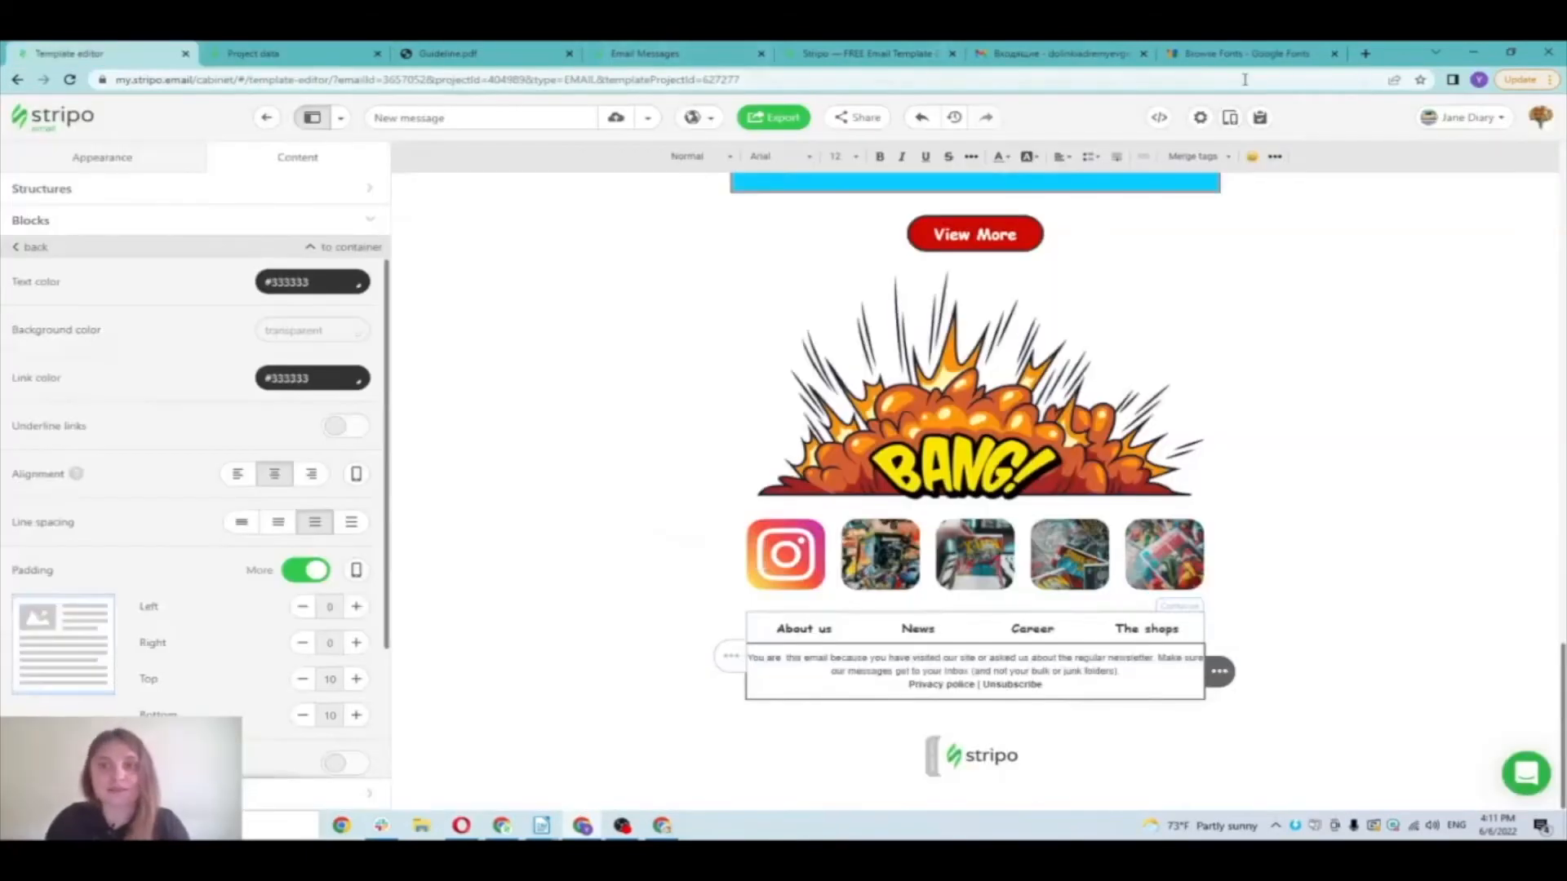
left_click(1249, 54)
left_click_drag(1476, 519, 1312, 529)
key("ctrl+c")
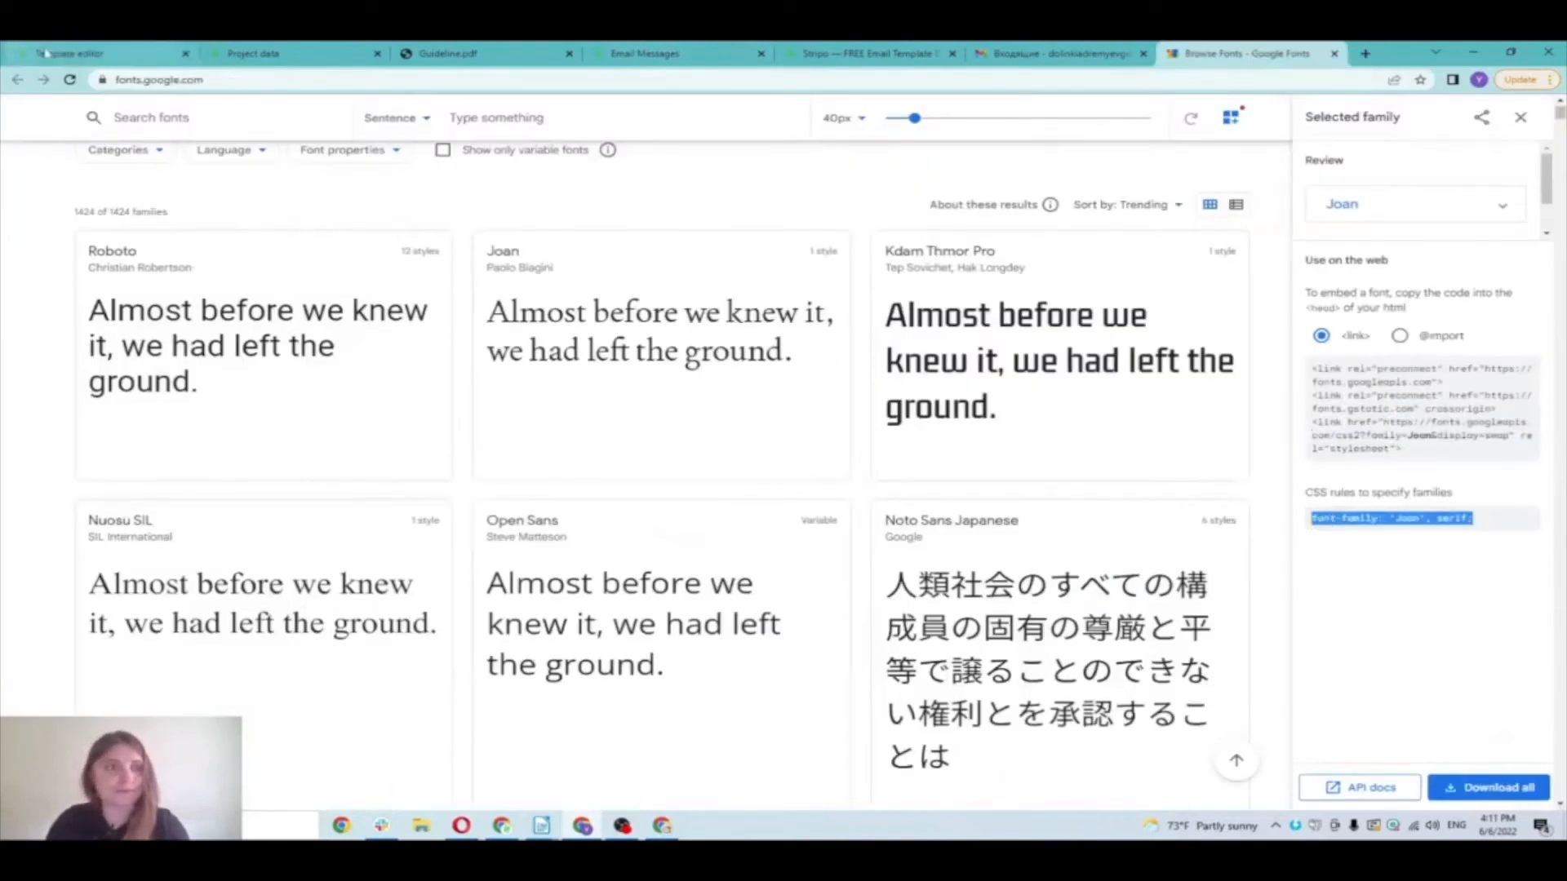
left_click(253, 53)
key("ctrl+v")
left_click(583, 555)
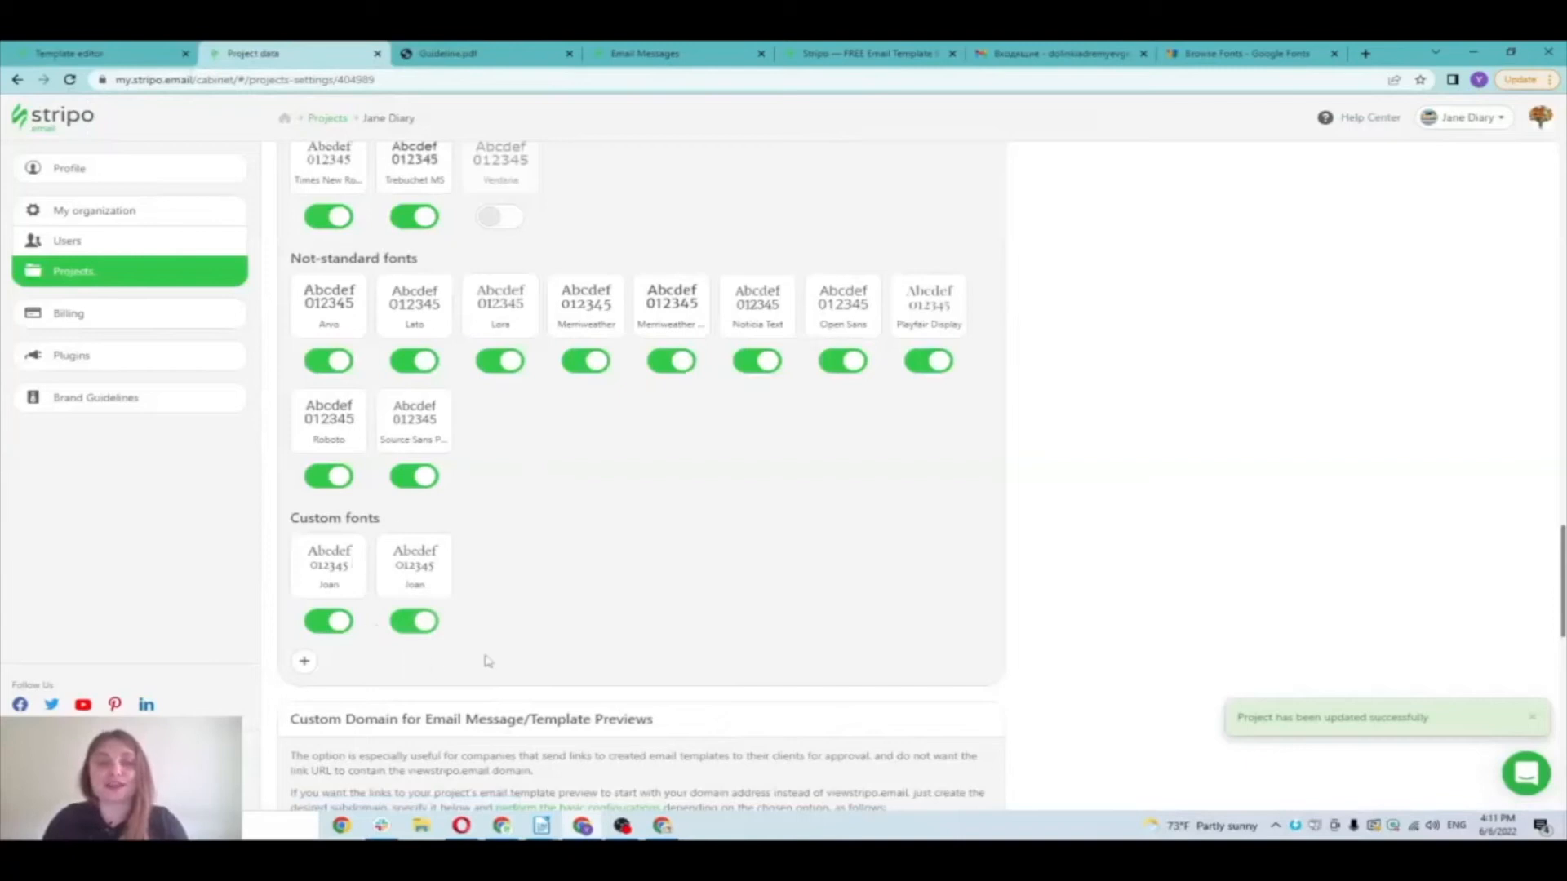
Step: Check the custom fonts offered in the email editor's font list for the footer text
left_click(106, 55)
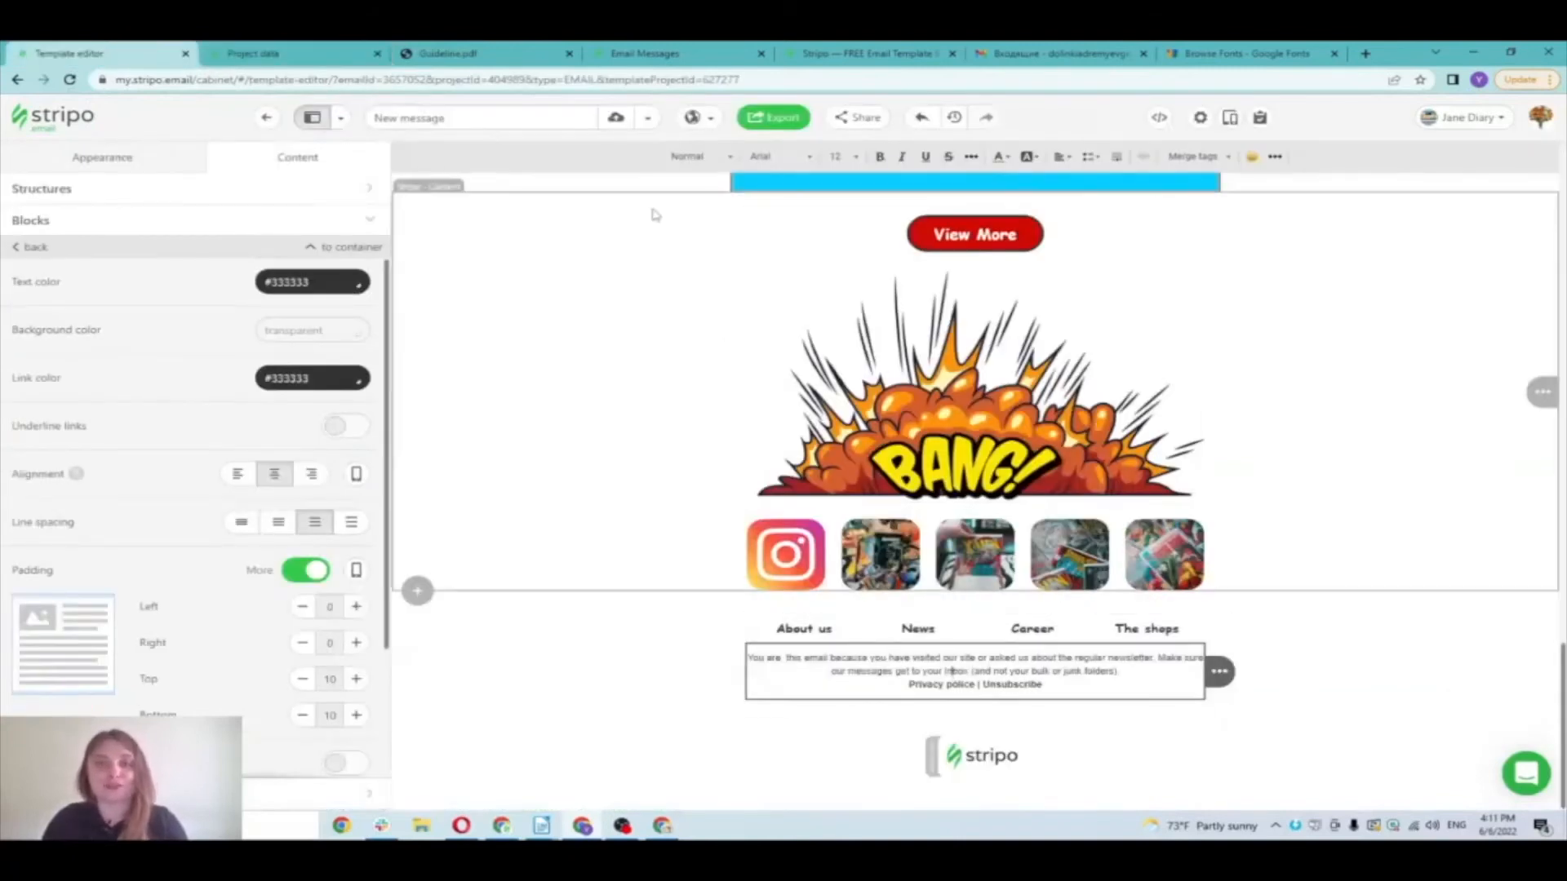
left_click(721, 157)
left_click(787, 163)
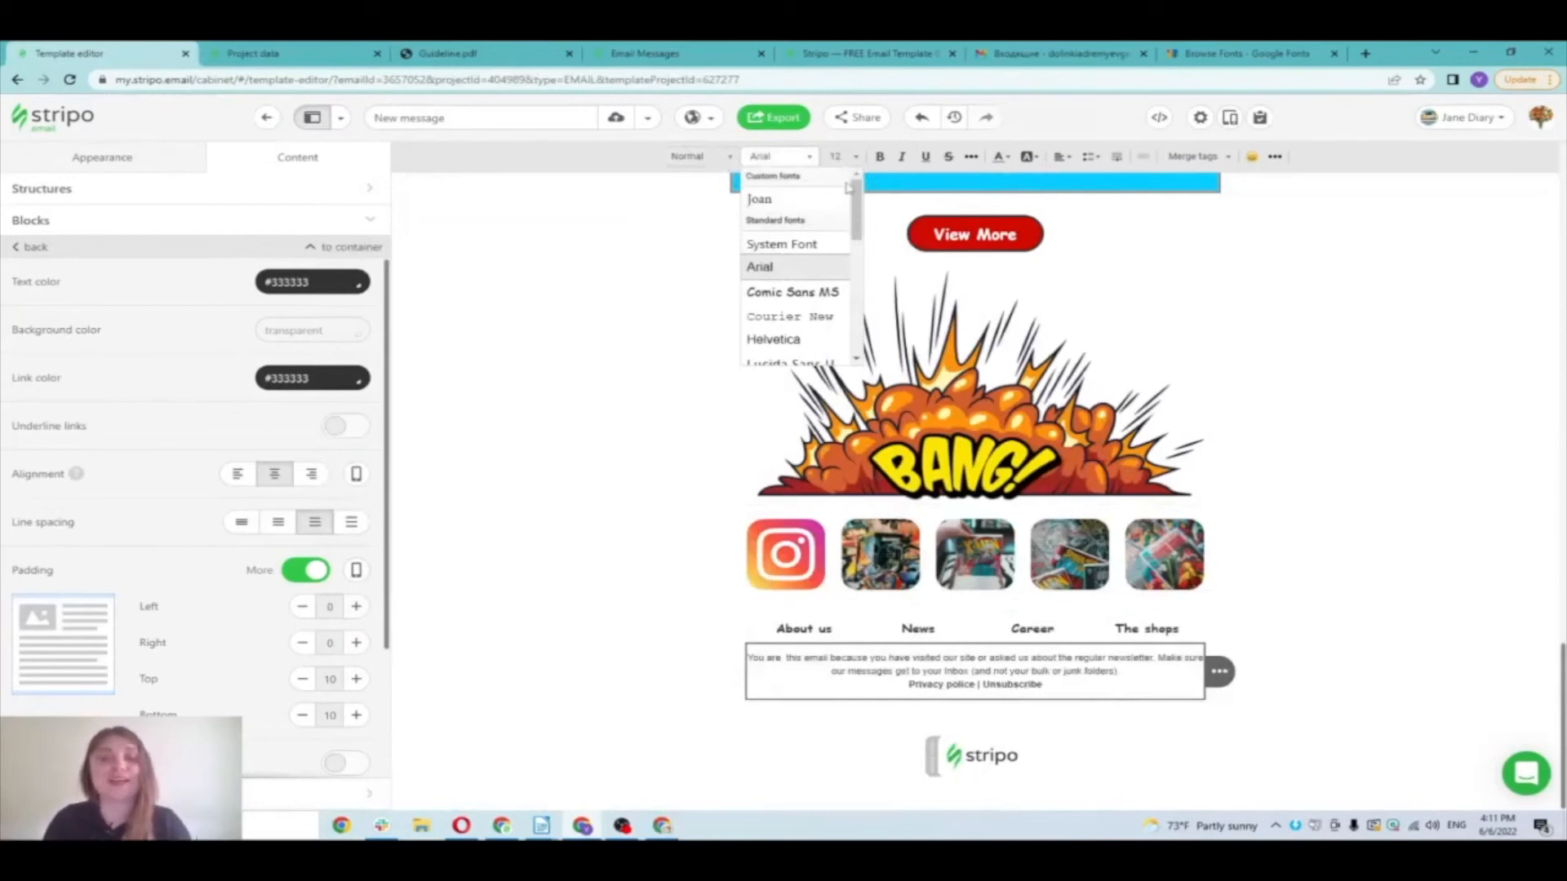
Step: Review Content Display Conditions in the project settings, examining the Gender condition's template engine open and close codes without changing them
left_click(315, 51)
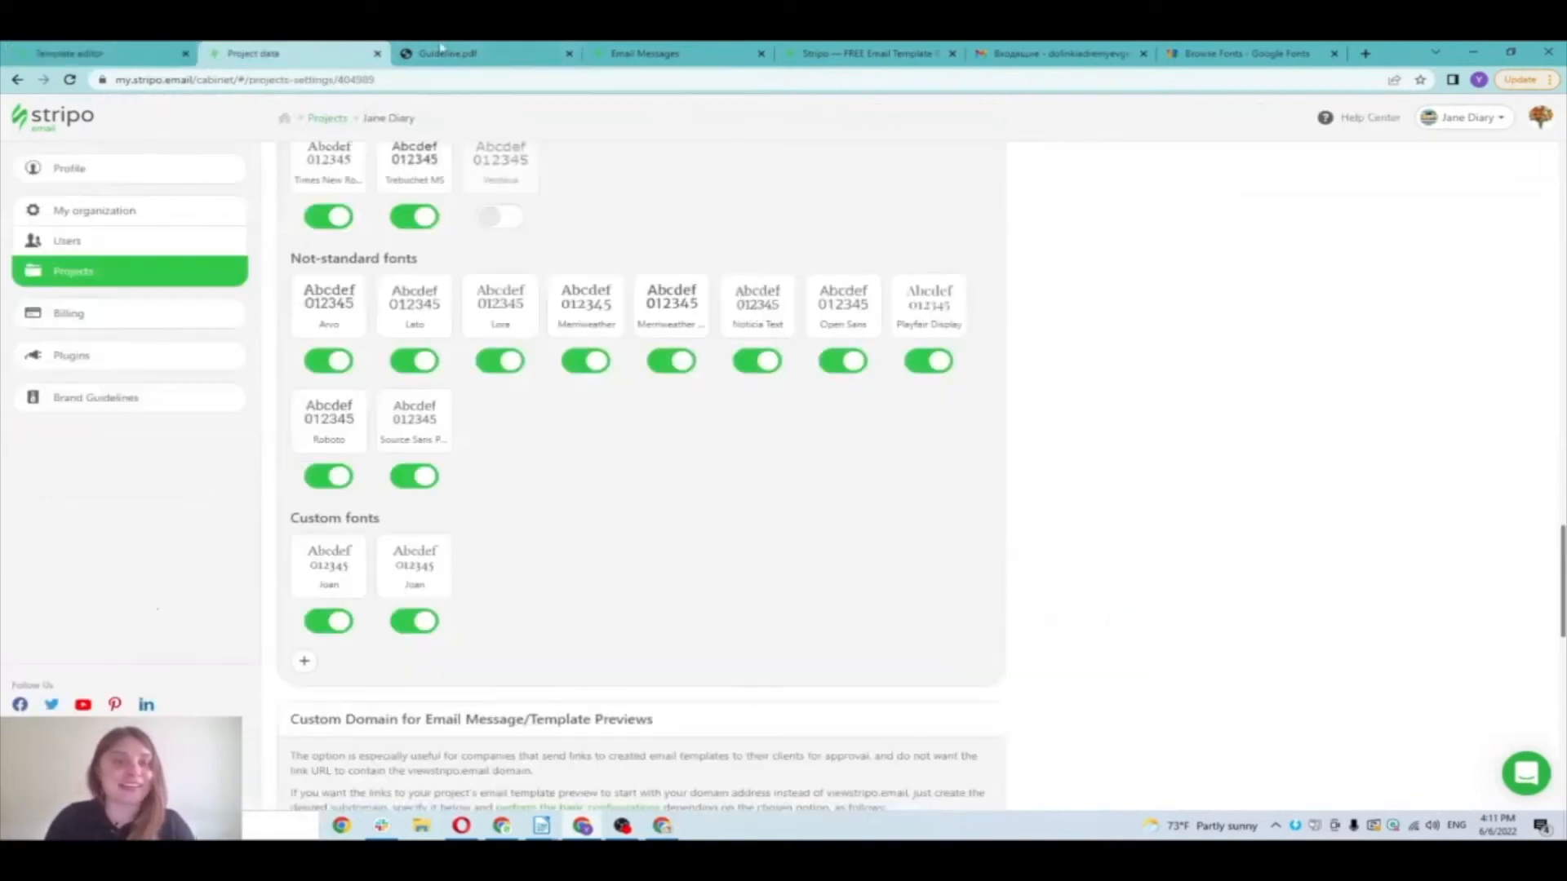
scroll(550, 291, "down", 6)
scroll(549, 290, "down", 6)
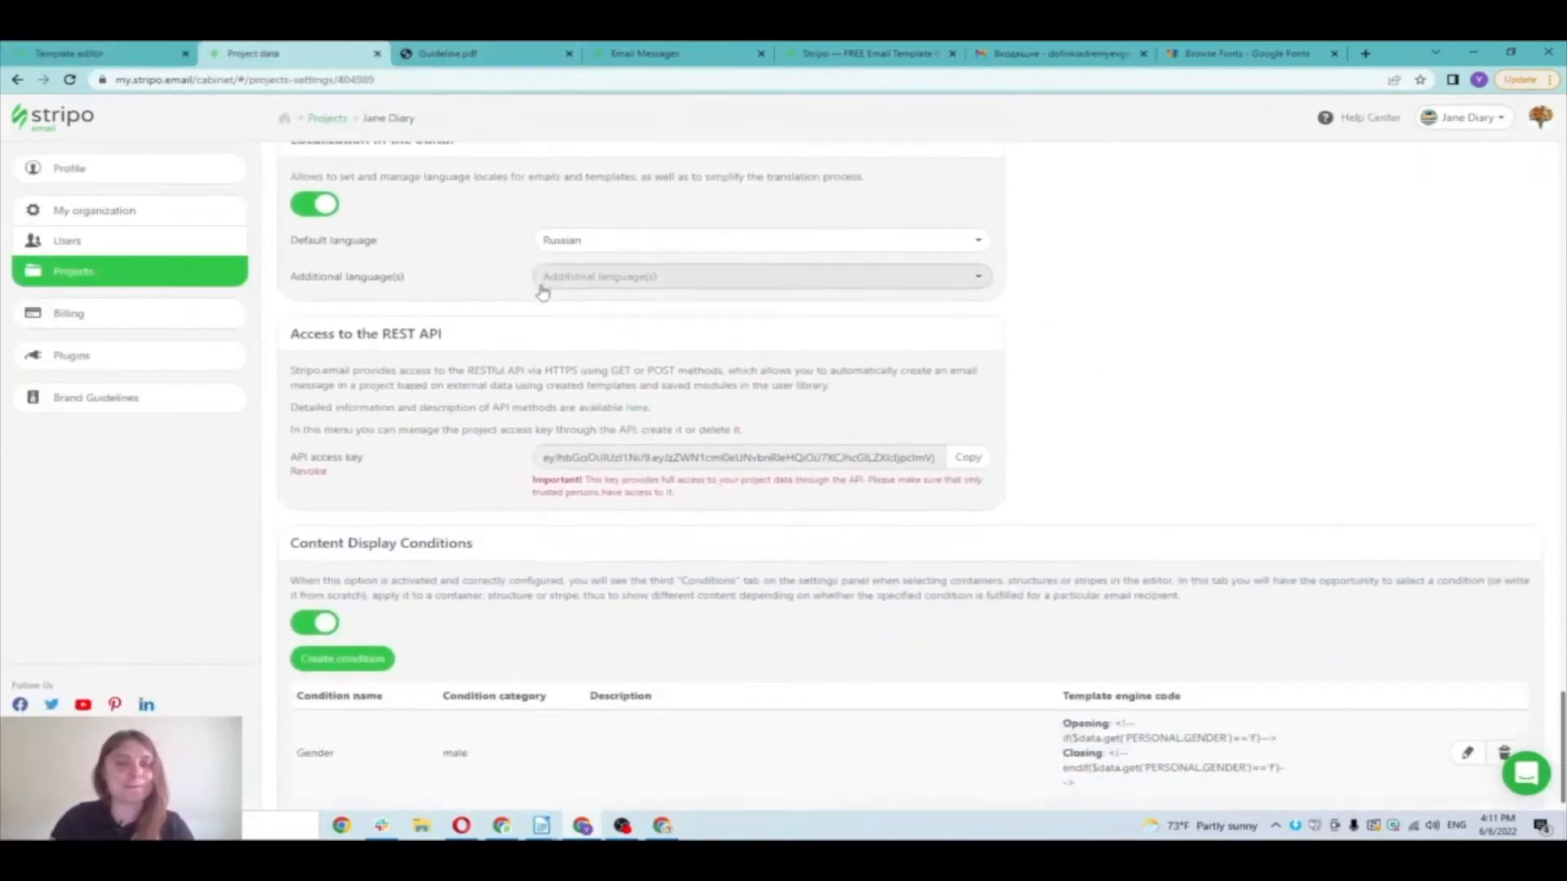
scroll(542, 293, "down", 1)
left_click_drag(478, 523, 281, 508)
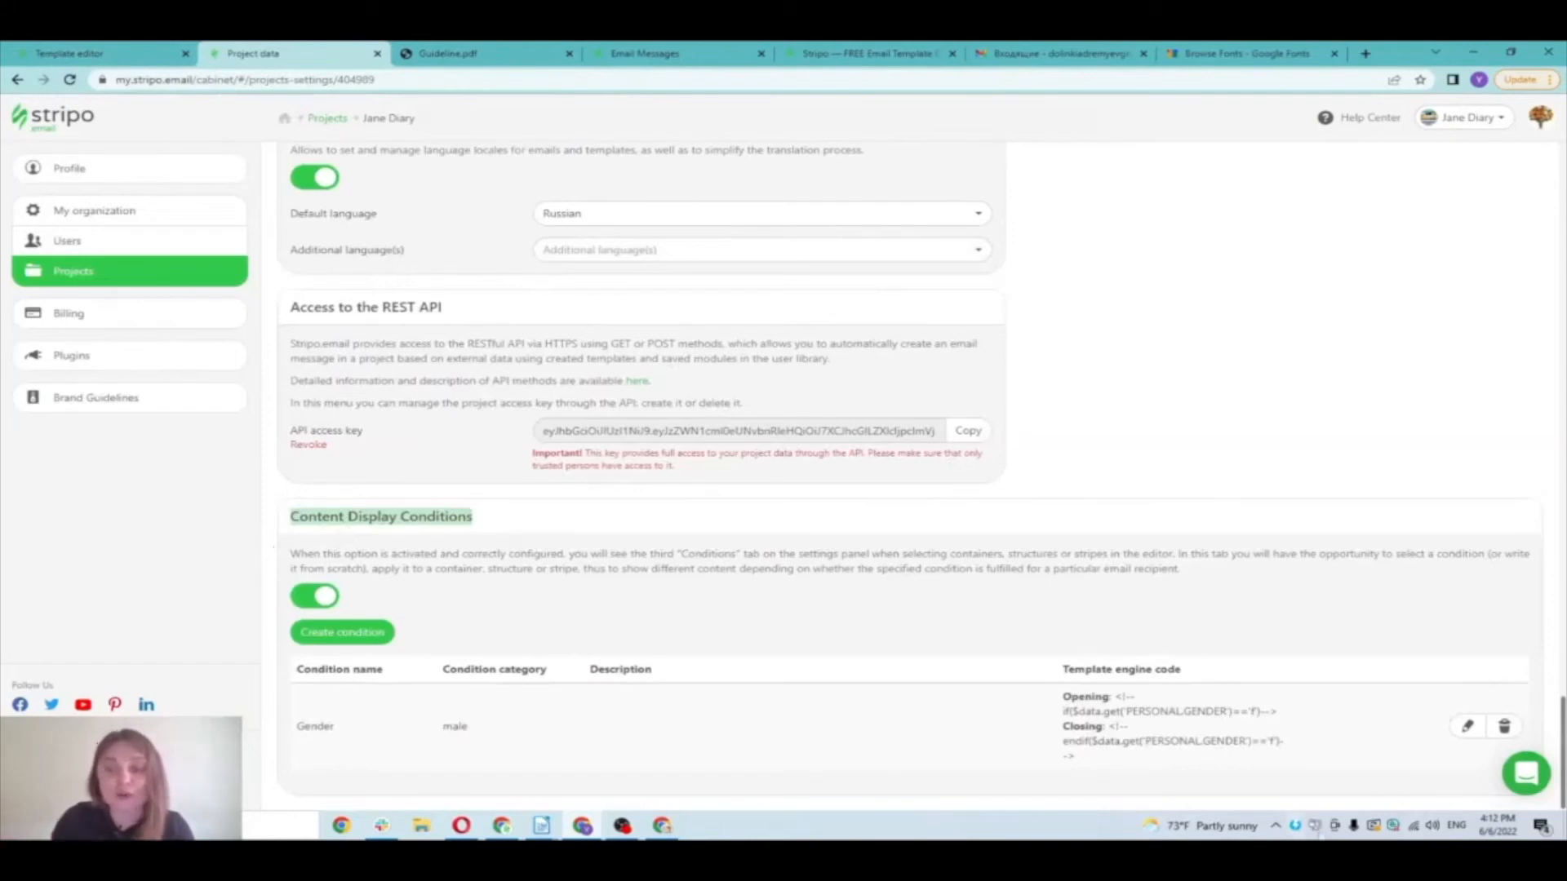
left_click(1467, 726)
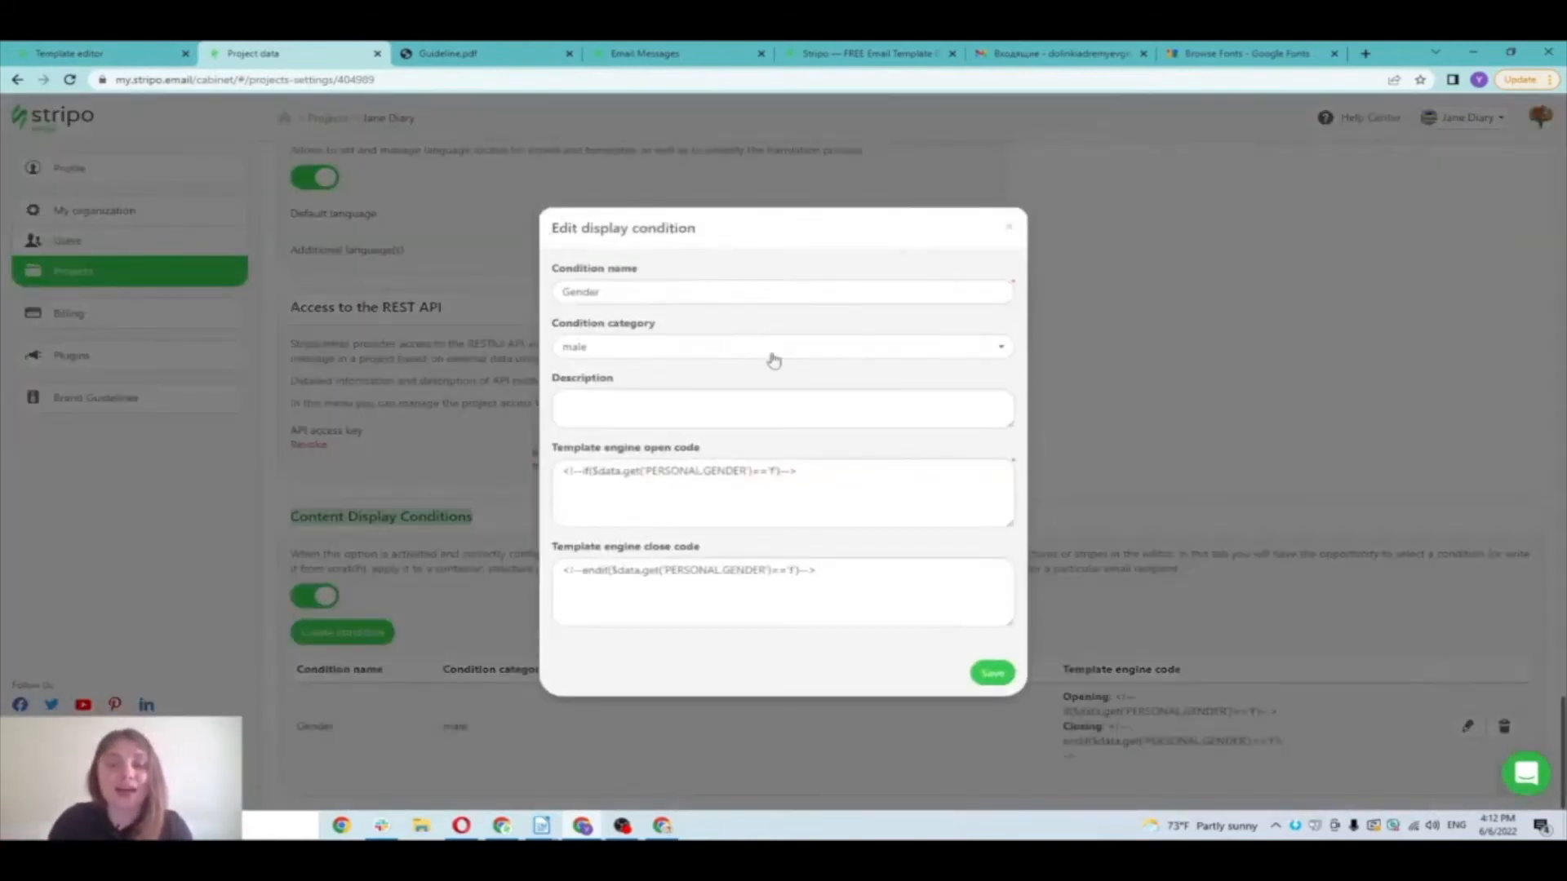
left_click_drag(816, 470, 557, 459)
left_click_drag(845, 578, 544, 565)
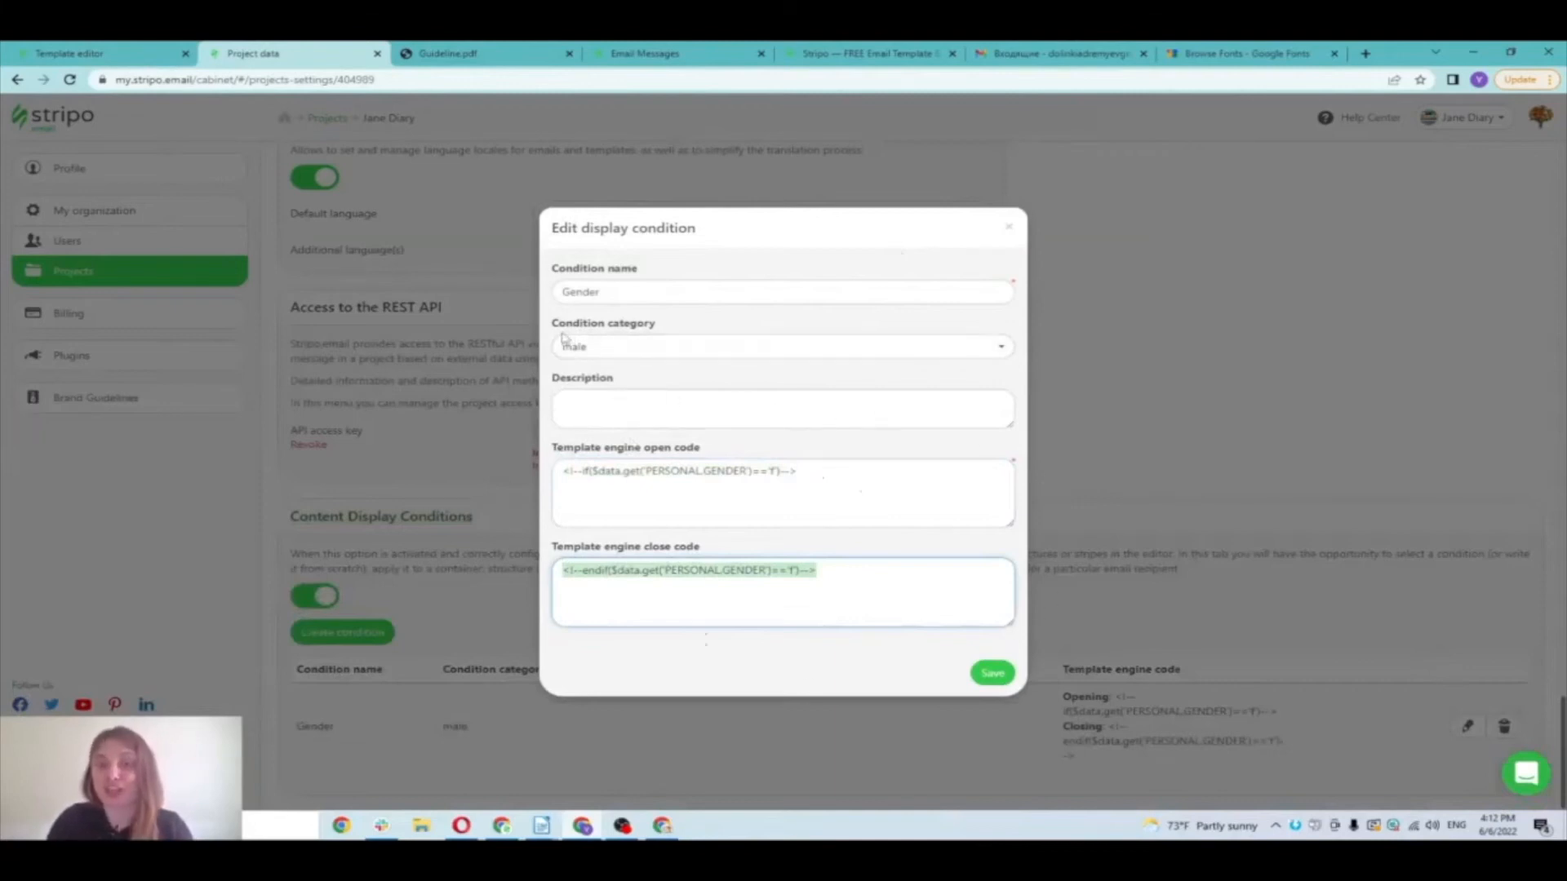
left_click(1009, 225)
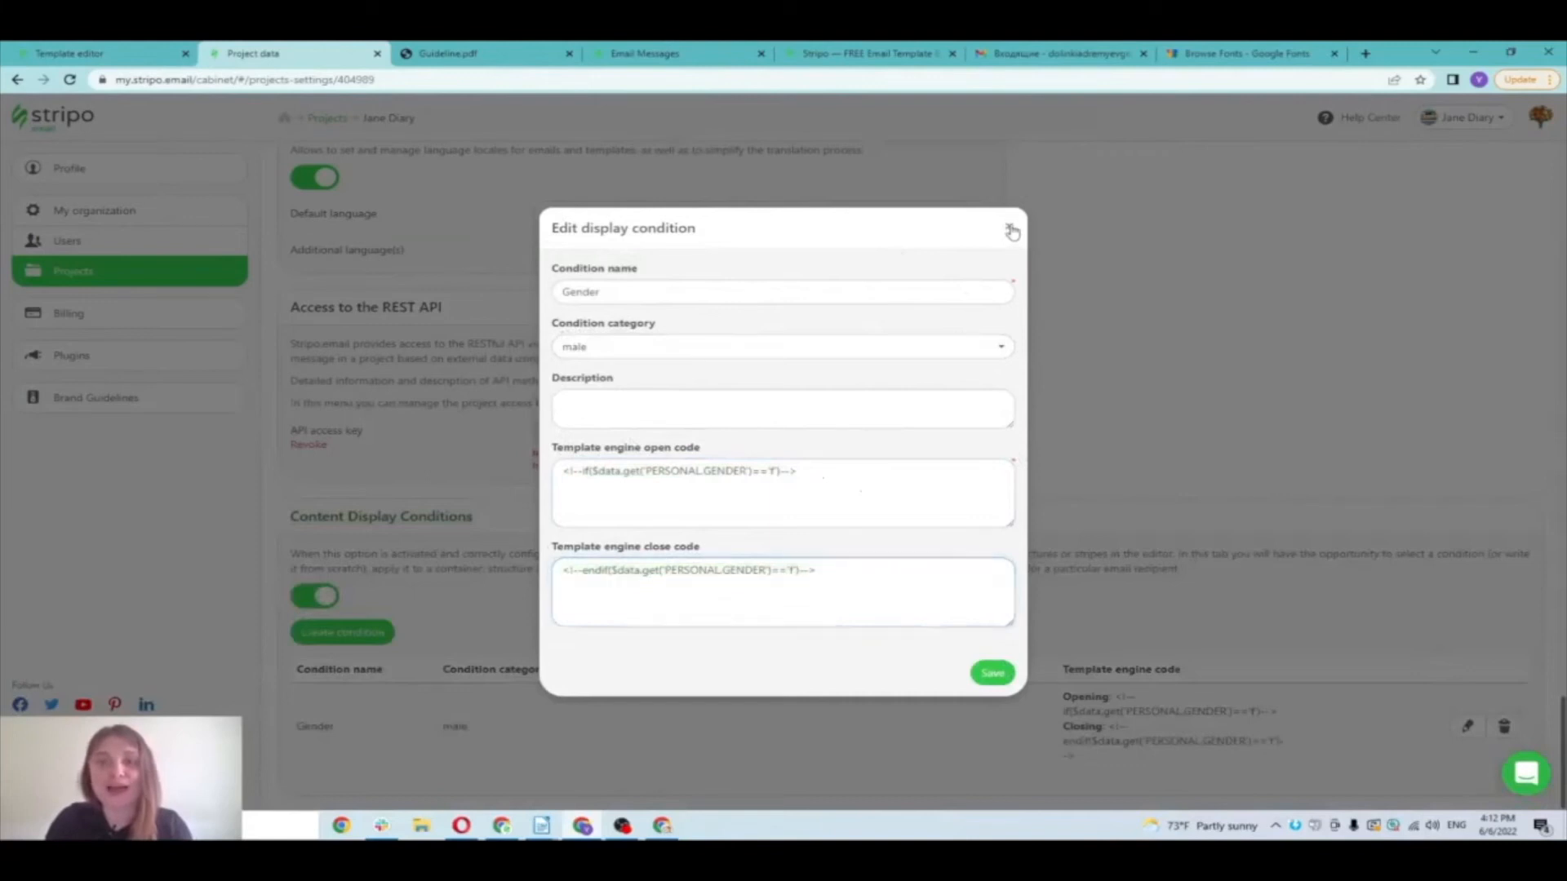
Step: In the email editor, enable display conditions for the container holding the View More button and BANG! image
left_click(91, 49)
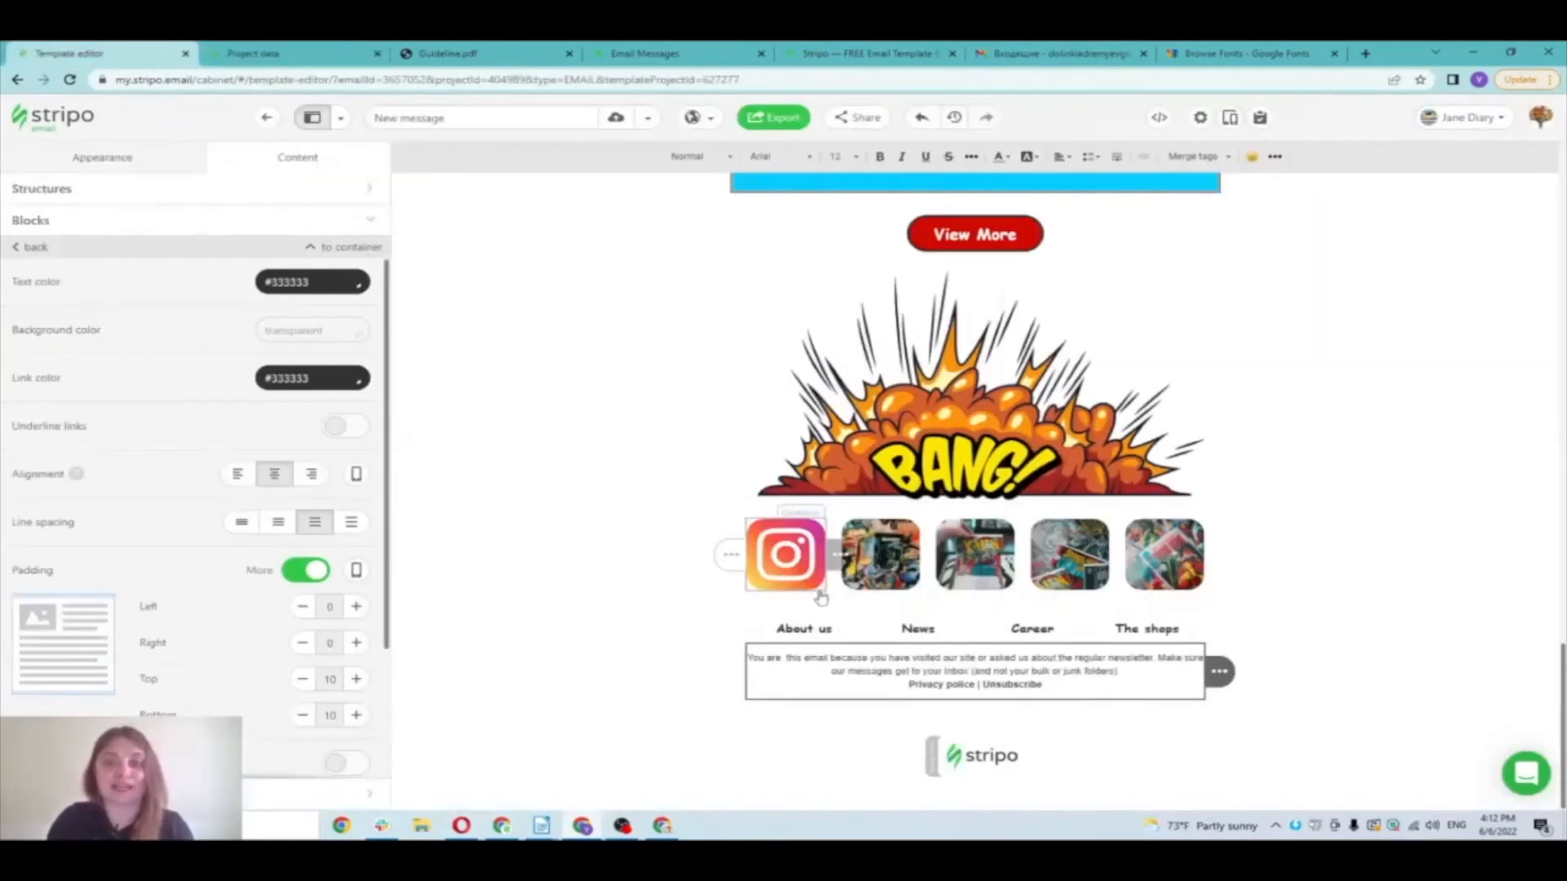
scroll(480, 418, "up", 2)
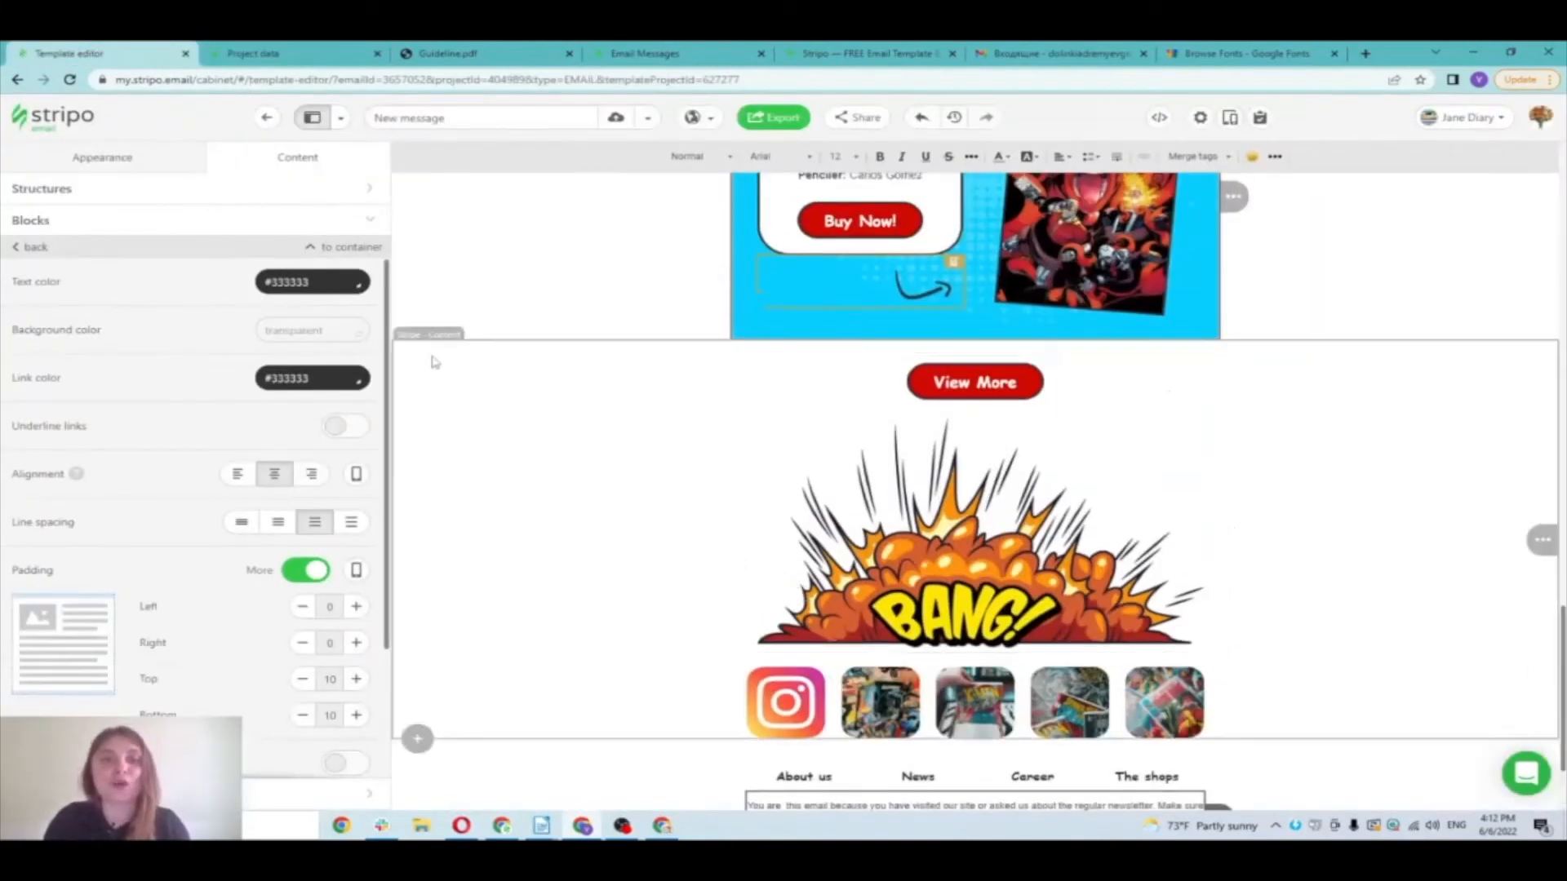
left_click(432, 360)
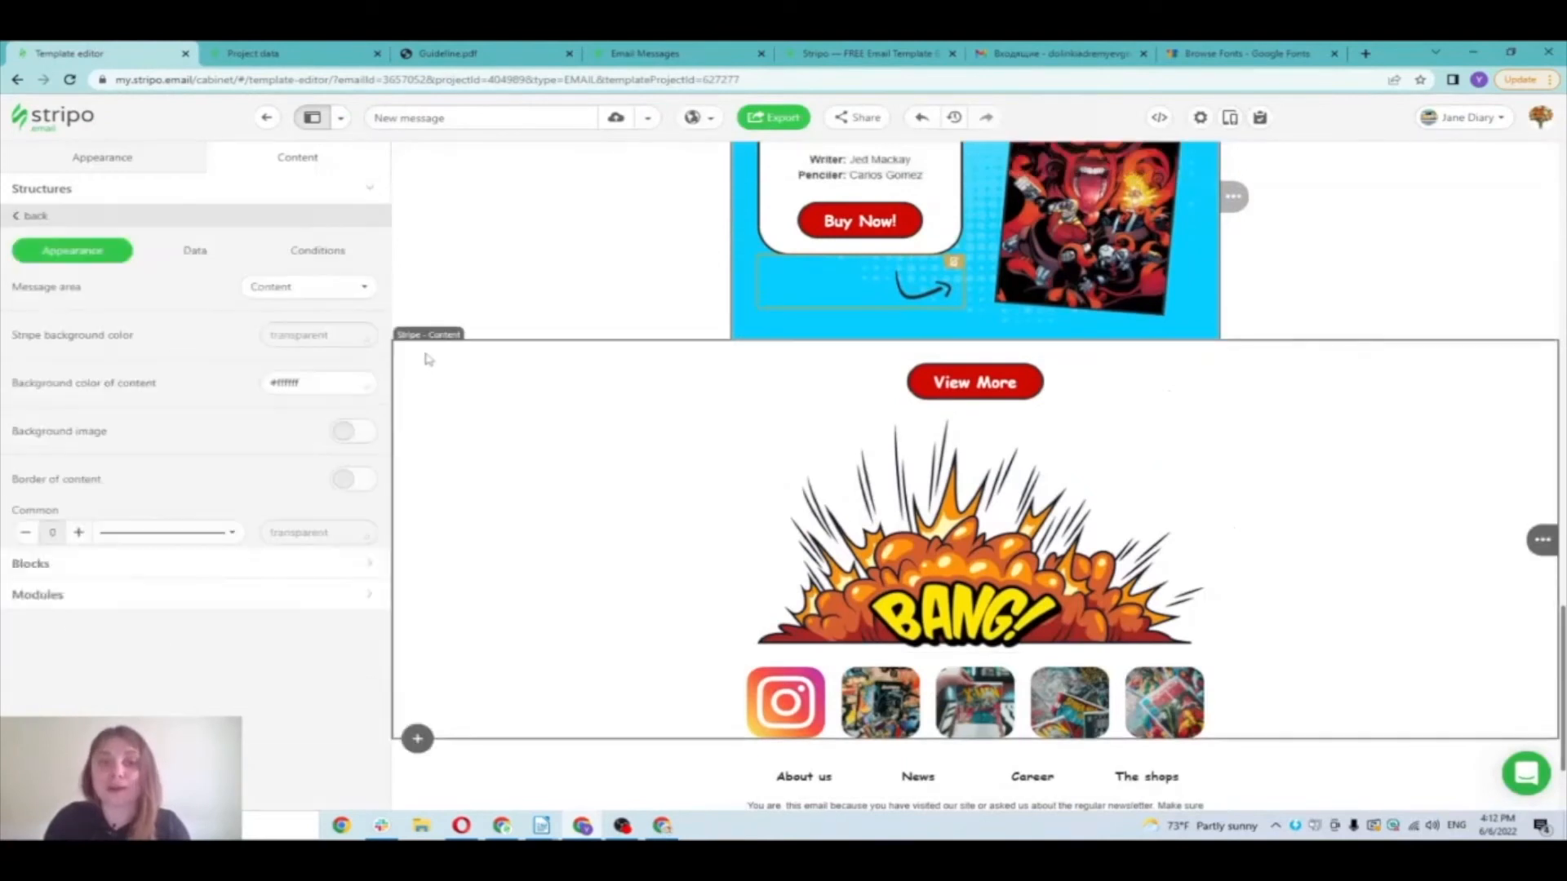
left_click(745, 350)
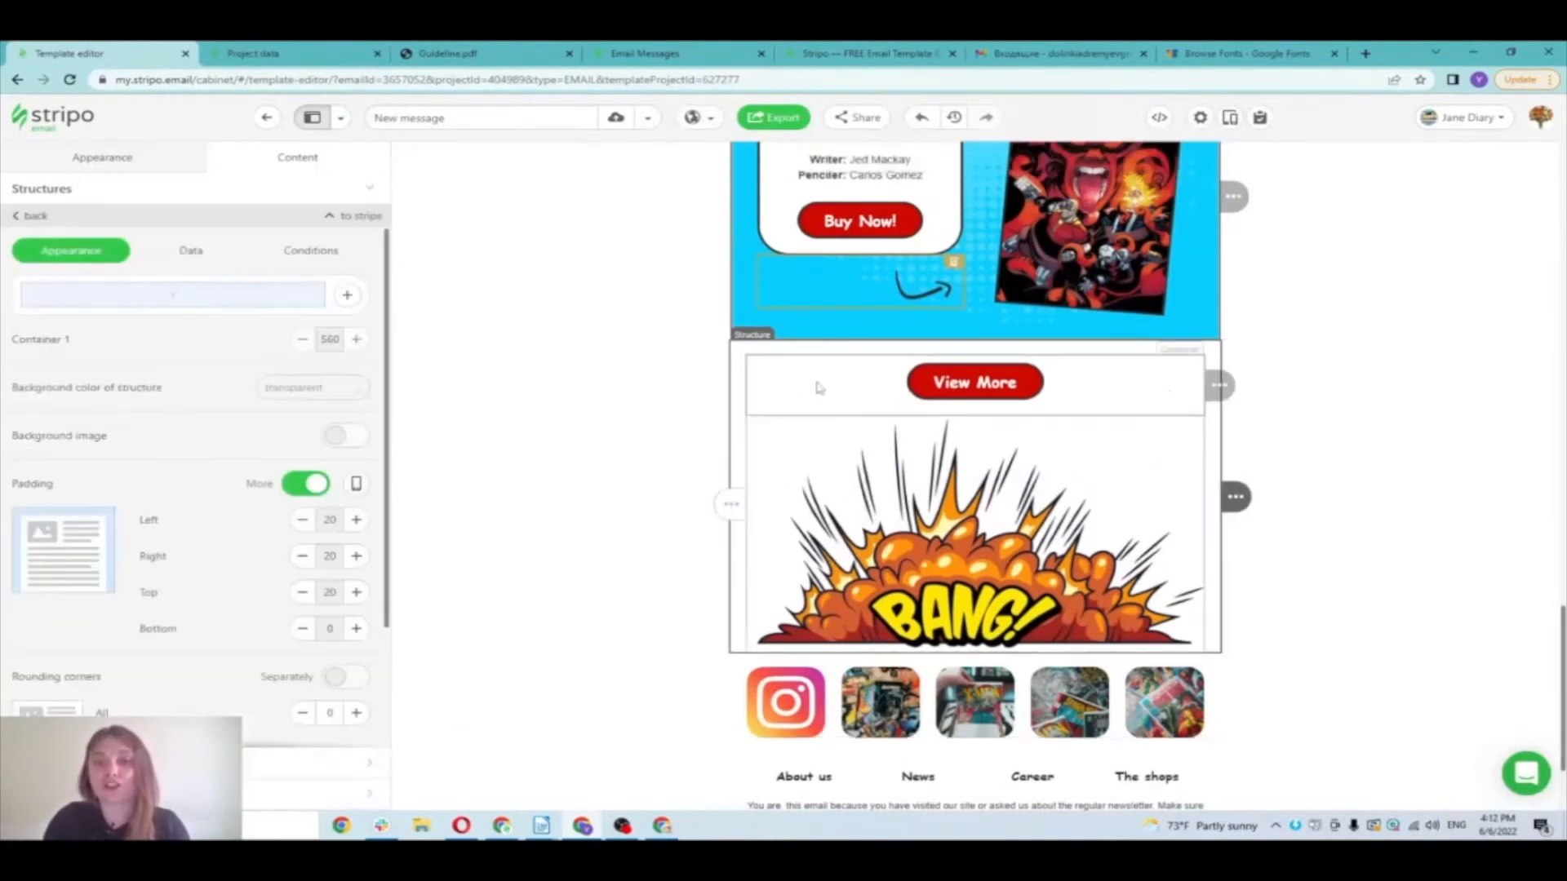
left_click(1189, 356)
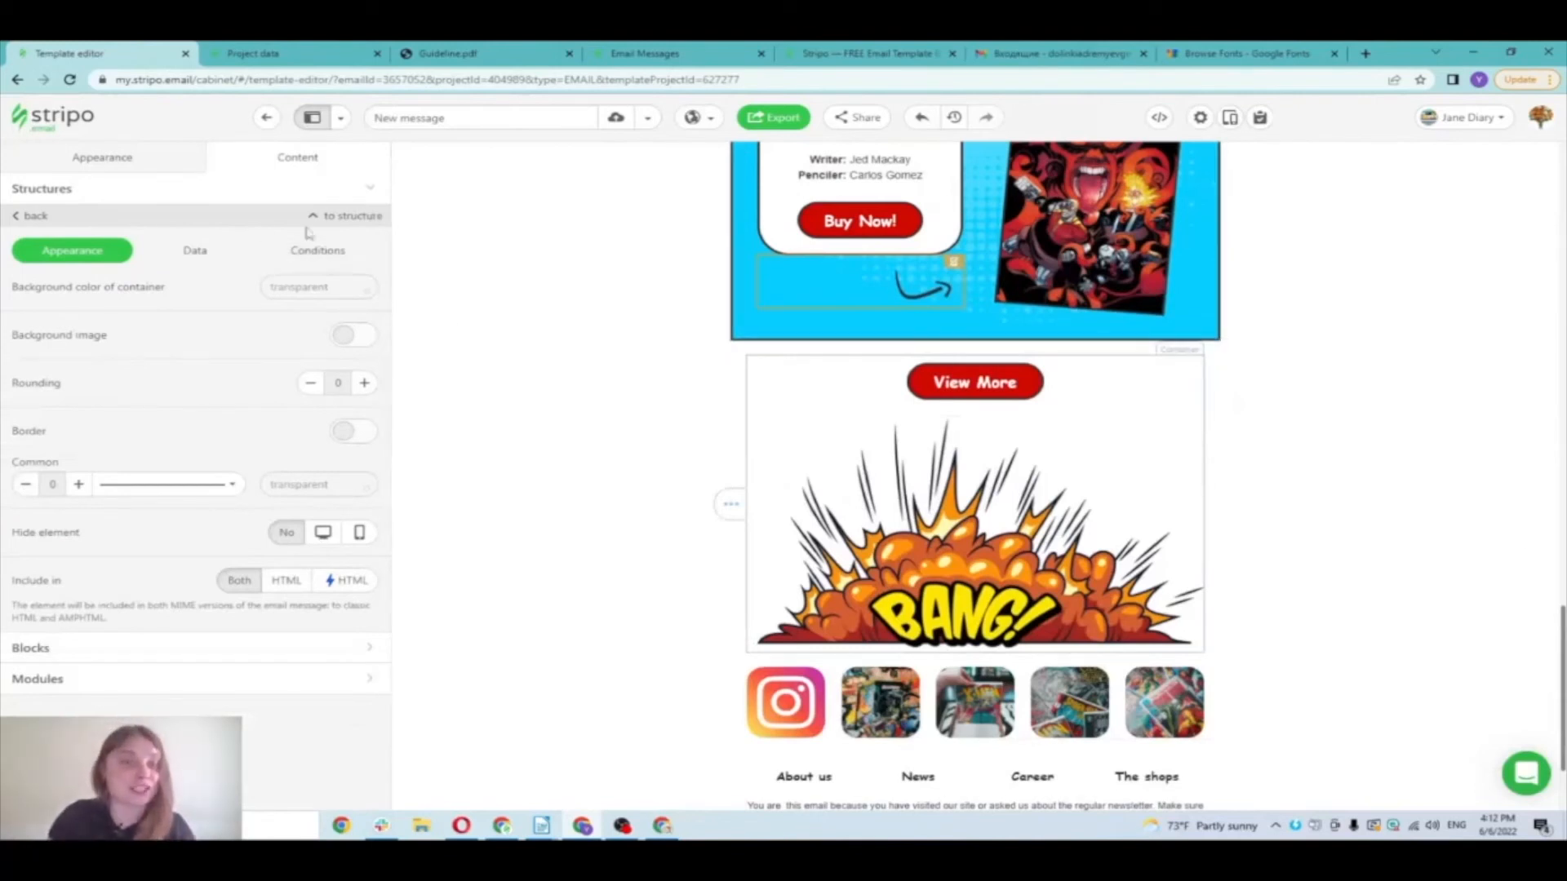
left_click(324, 250)
left_click_drag(6, 292, 158, 305)
left_click(356, 288)
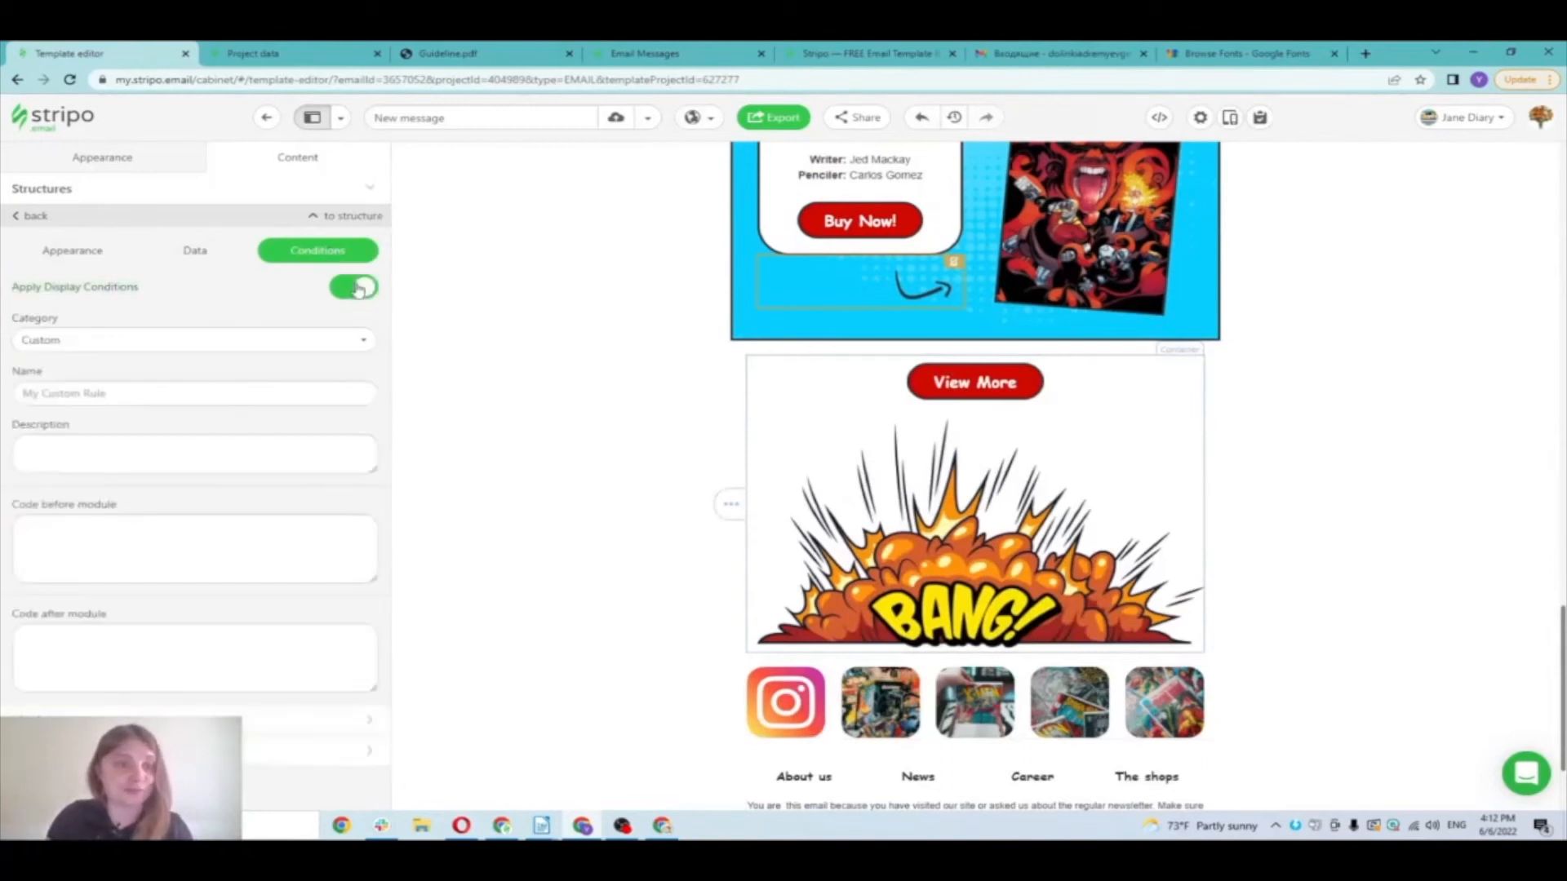
Step: Set the container's display condition to category male and name Gender
left_click(256, 339)
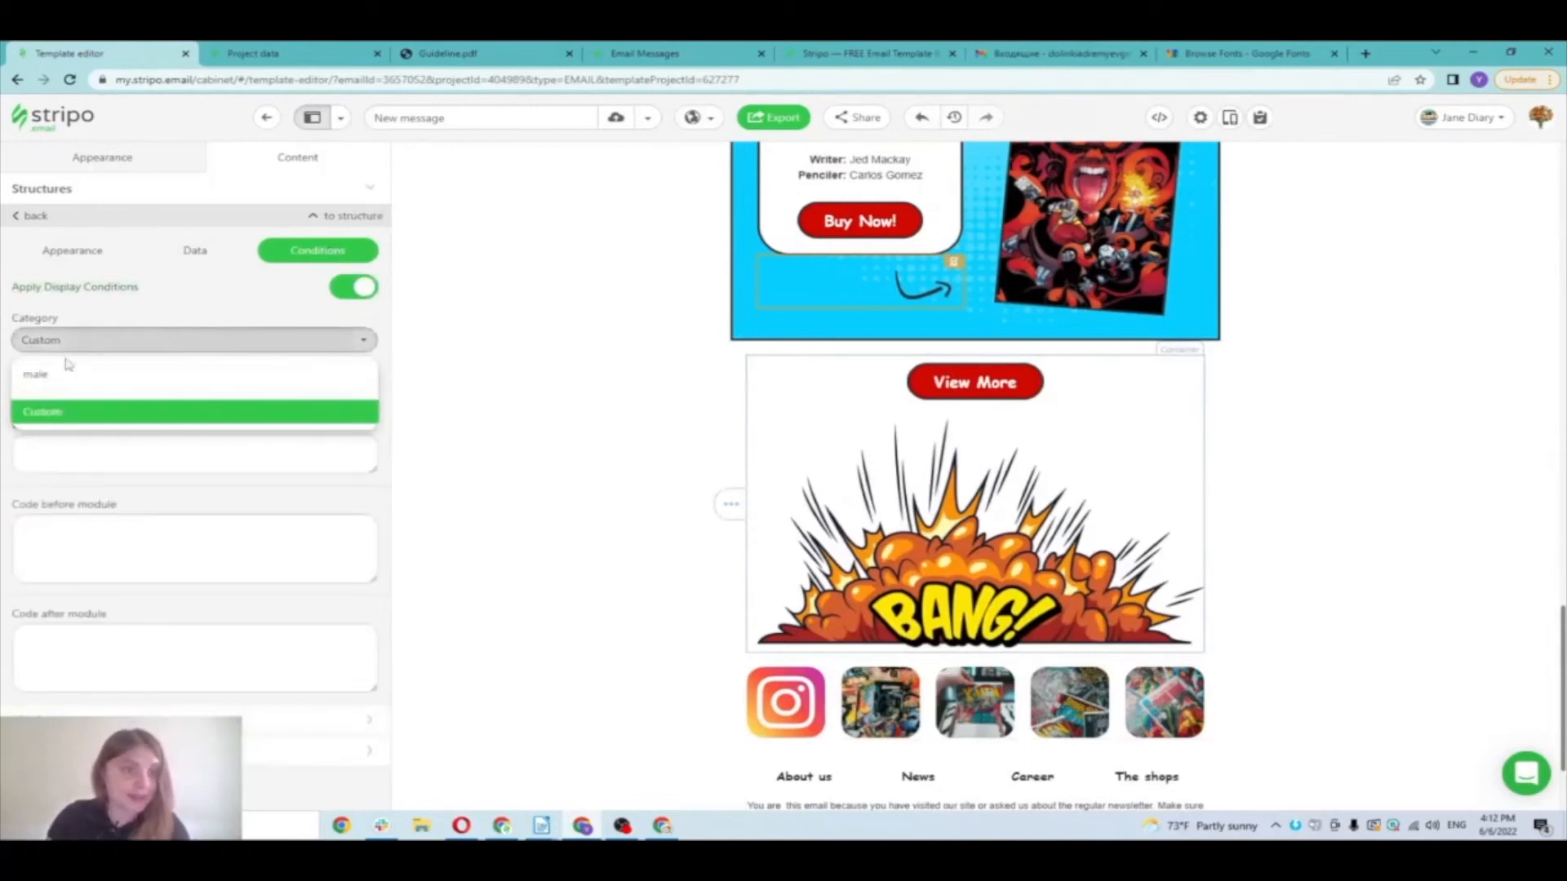
left_click(55, 381)
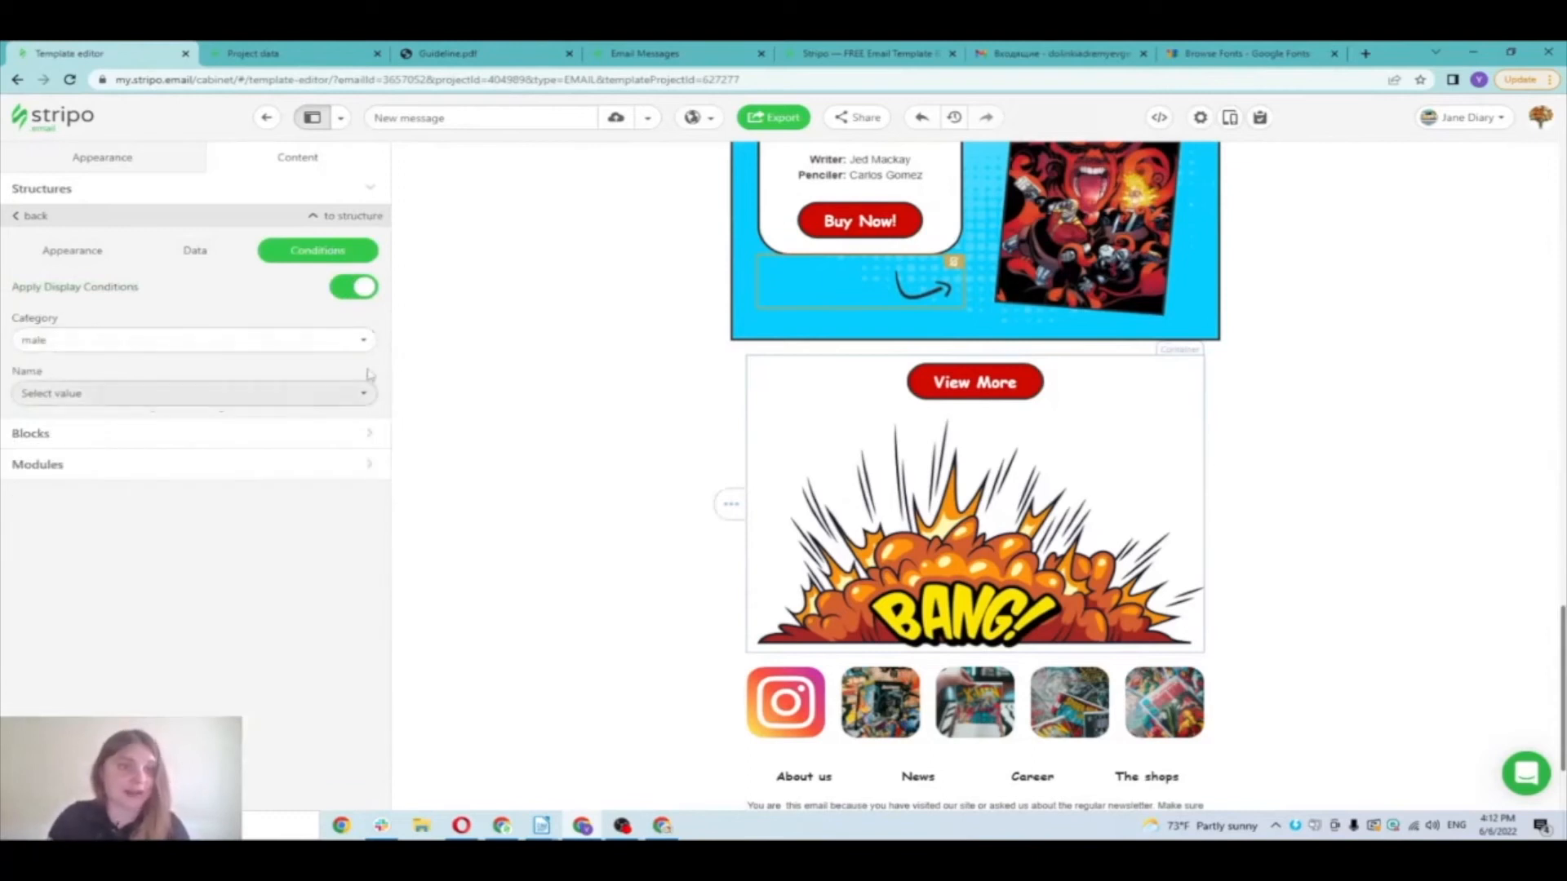
left_click(49, 395)
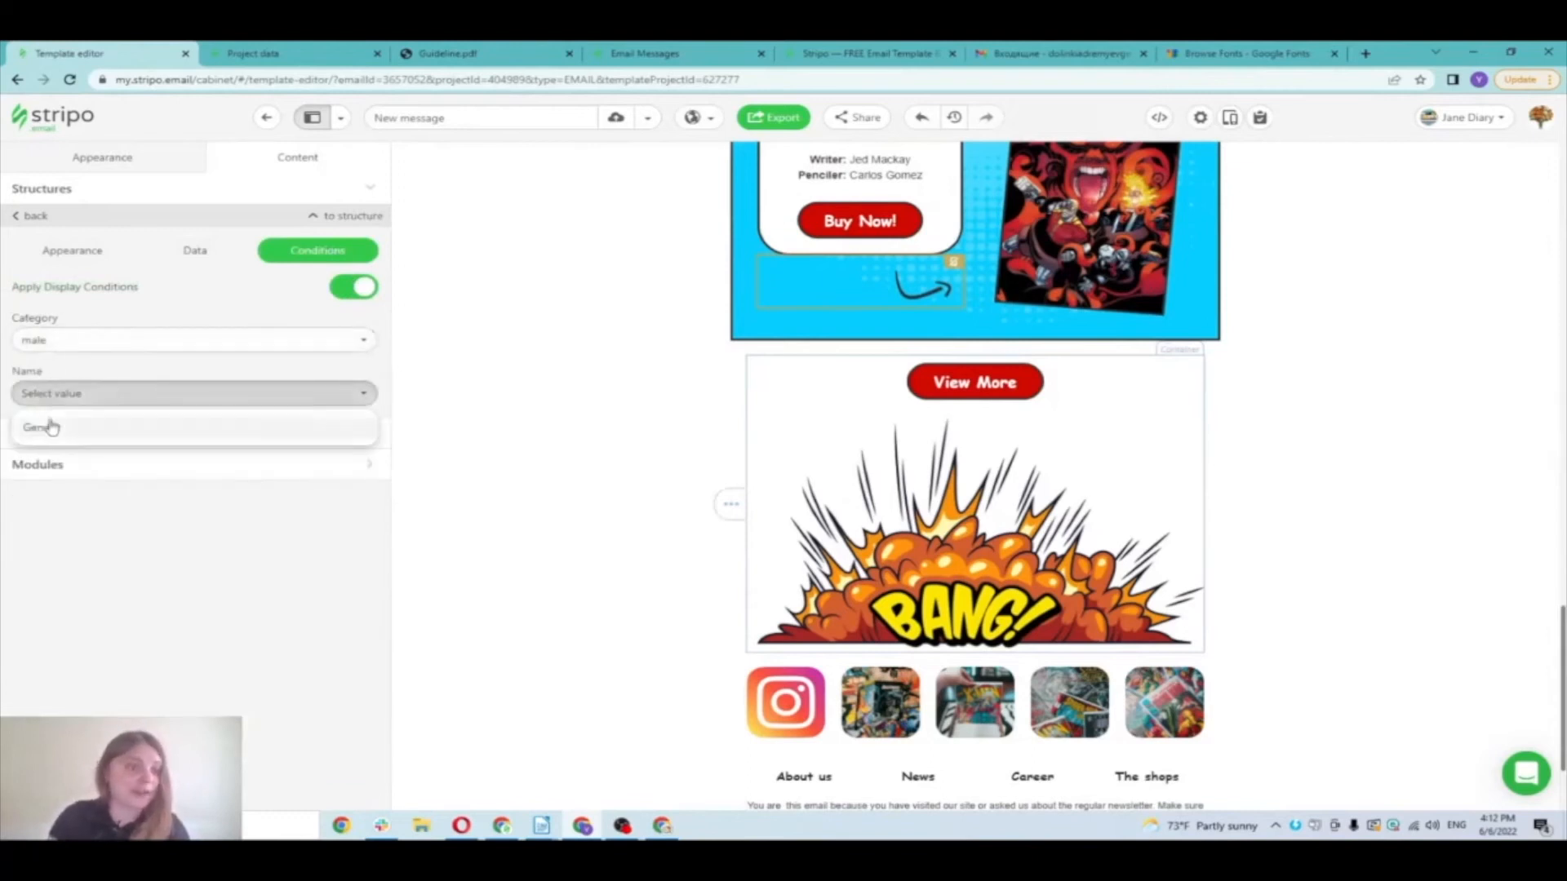
left_click(52, 428)
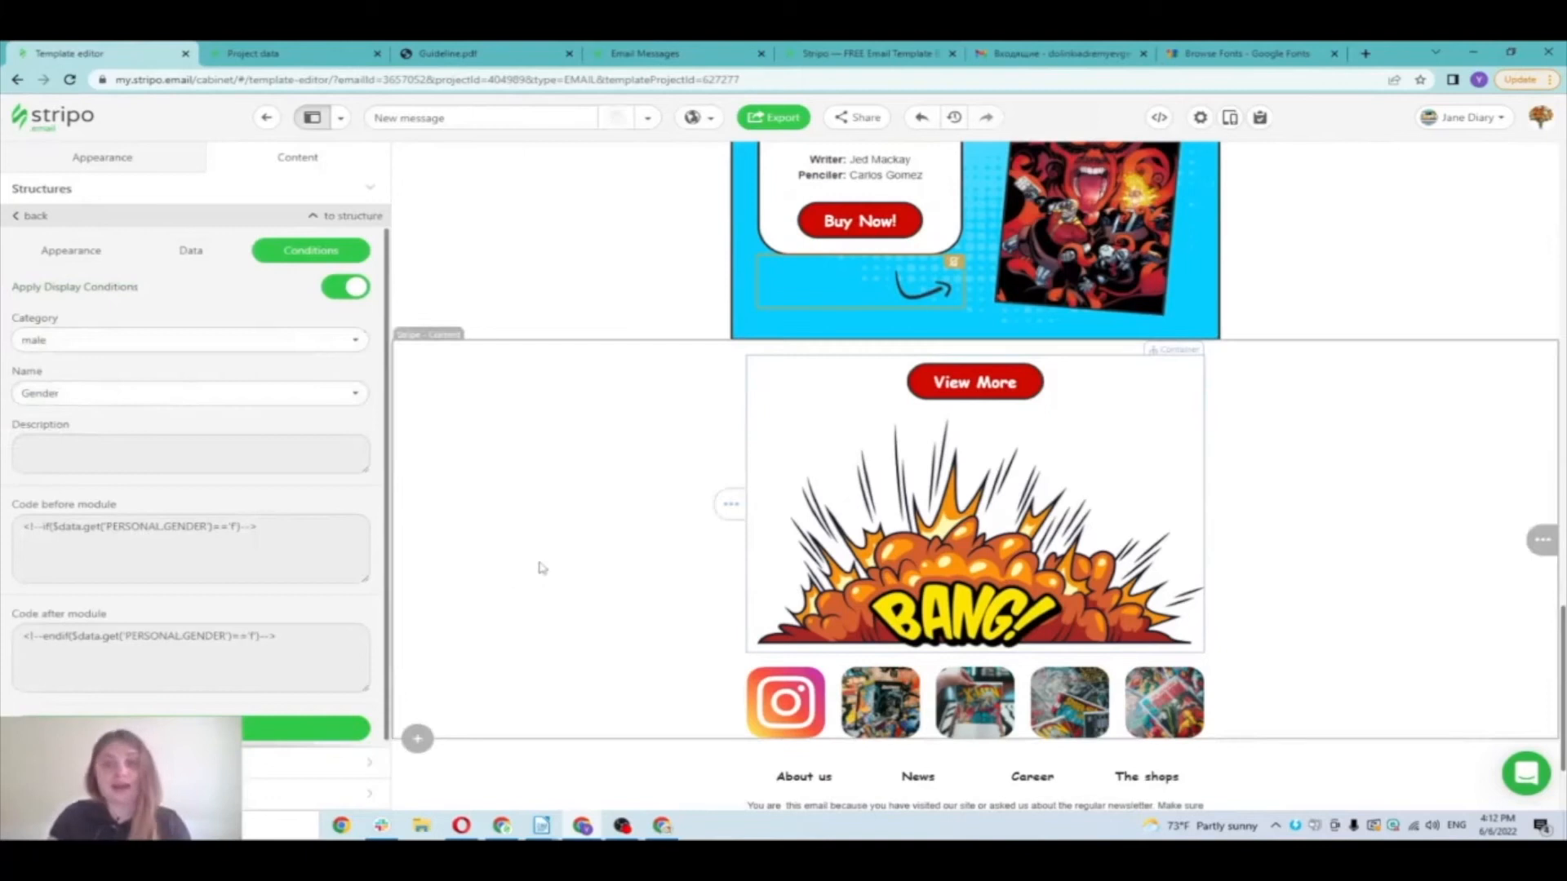
Step: Preview the email, examine its list of display conditions, and return to the editor
left_click(1230, 117)
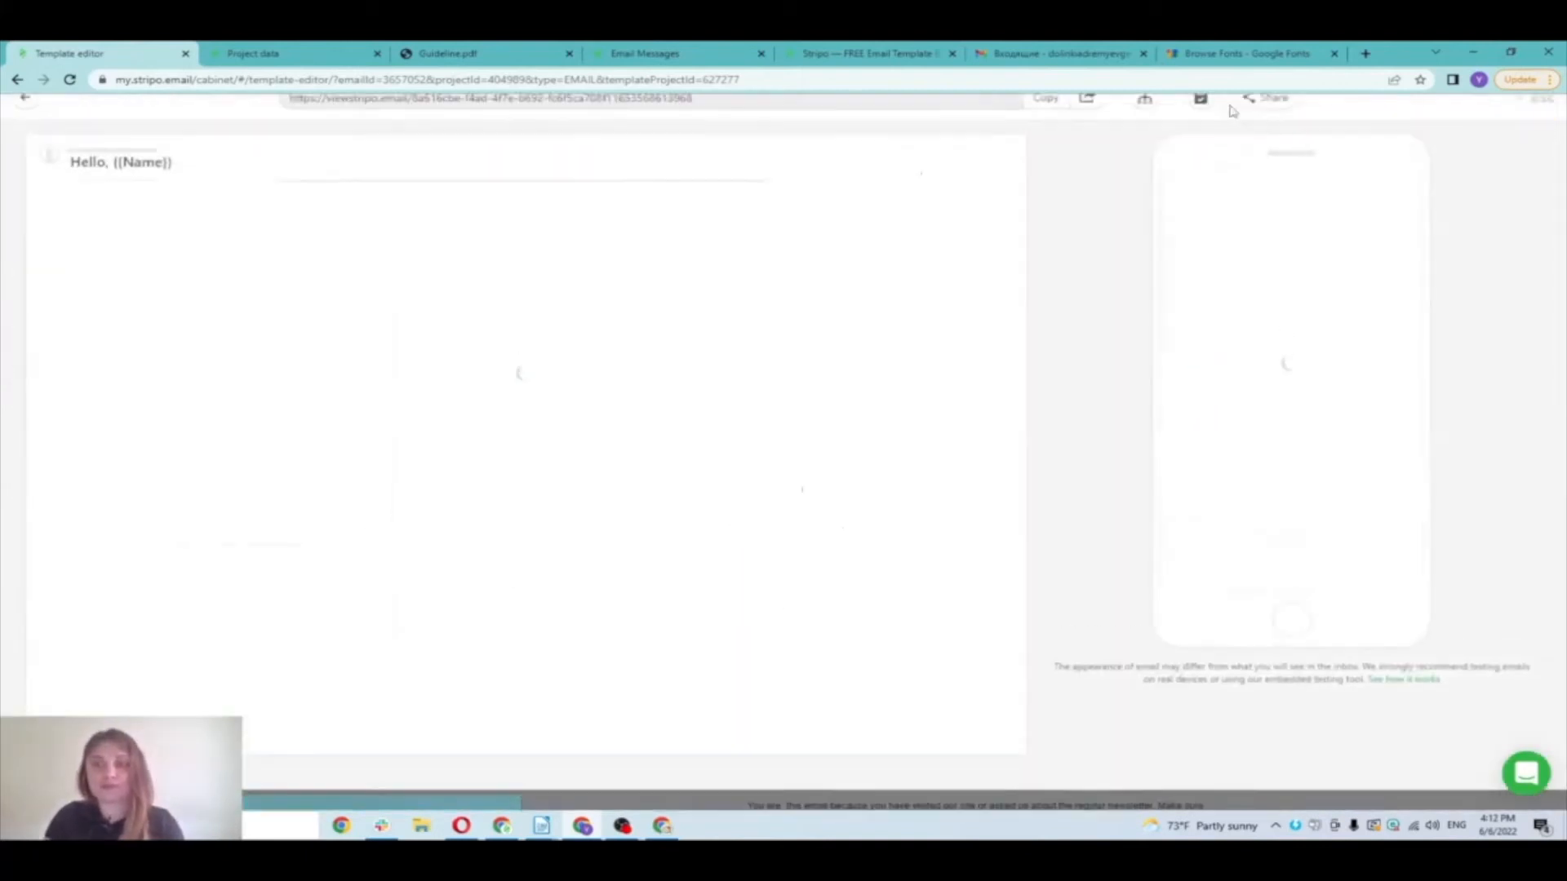
left_click(1147, 118)
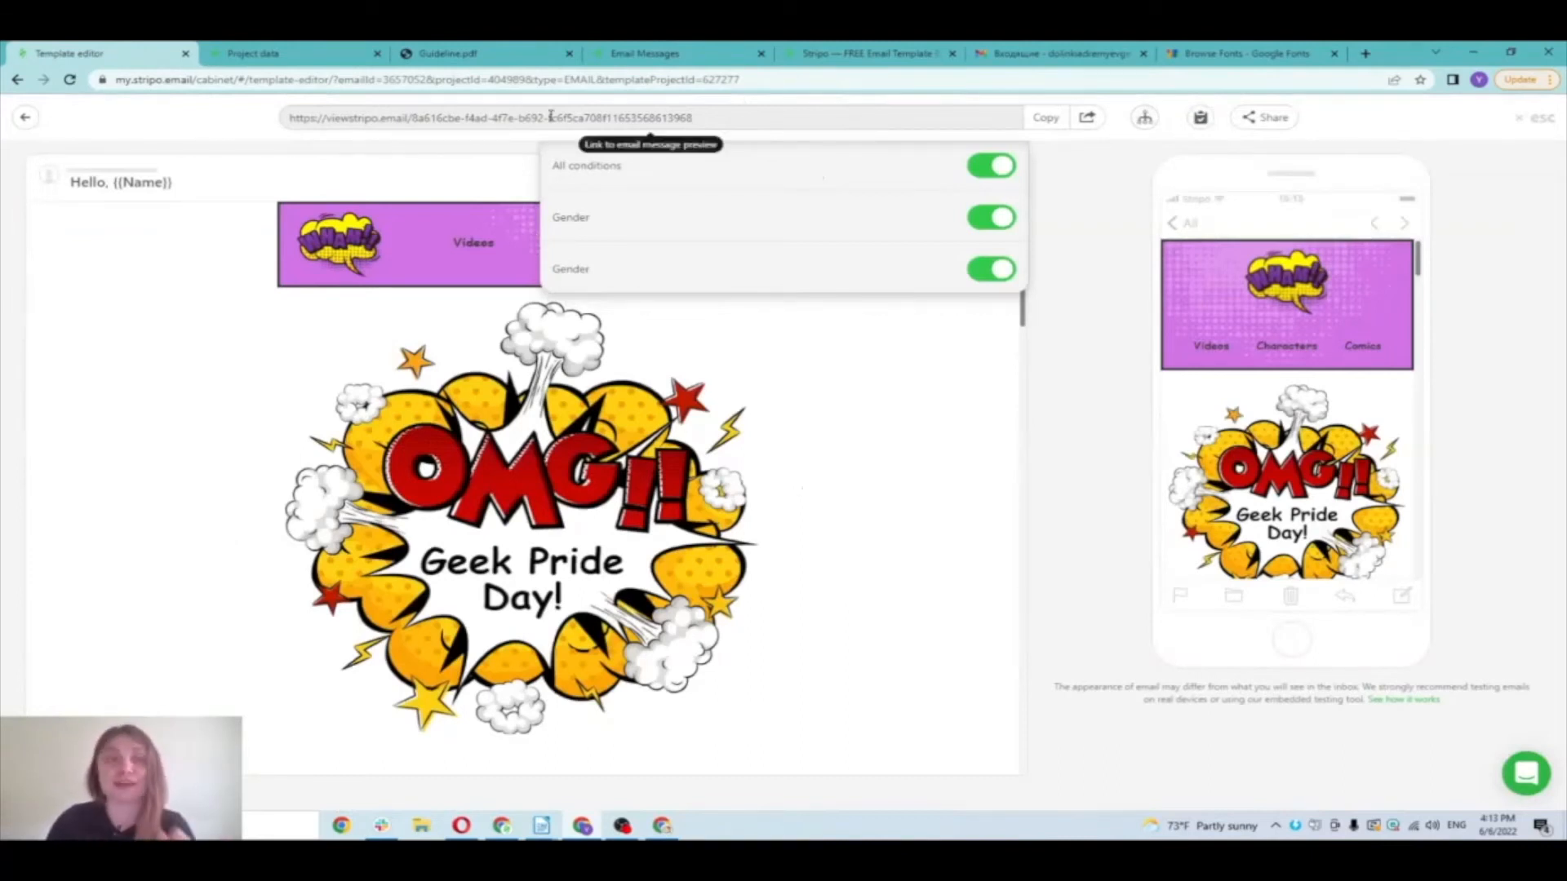
left_click(25, 116)
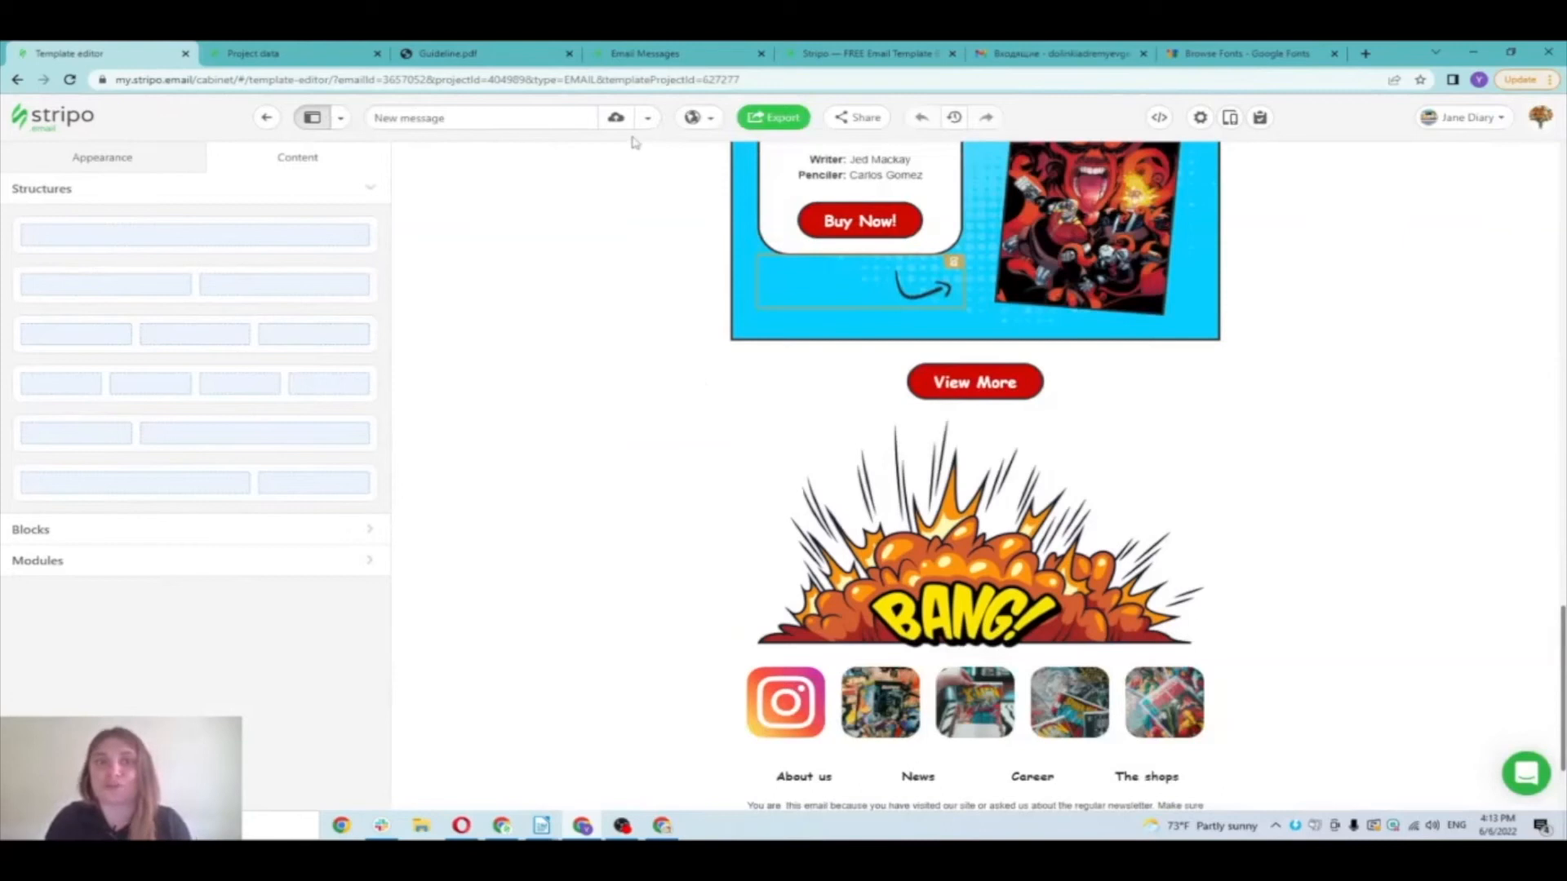
Step: Start a new message from the Email Messages page and examine the prepared templates with their Industry, Feature, Season and Type filters
left_click(660, 50)
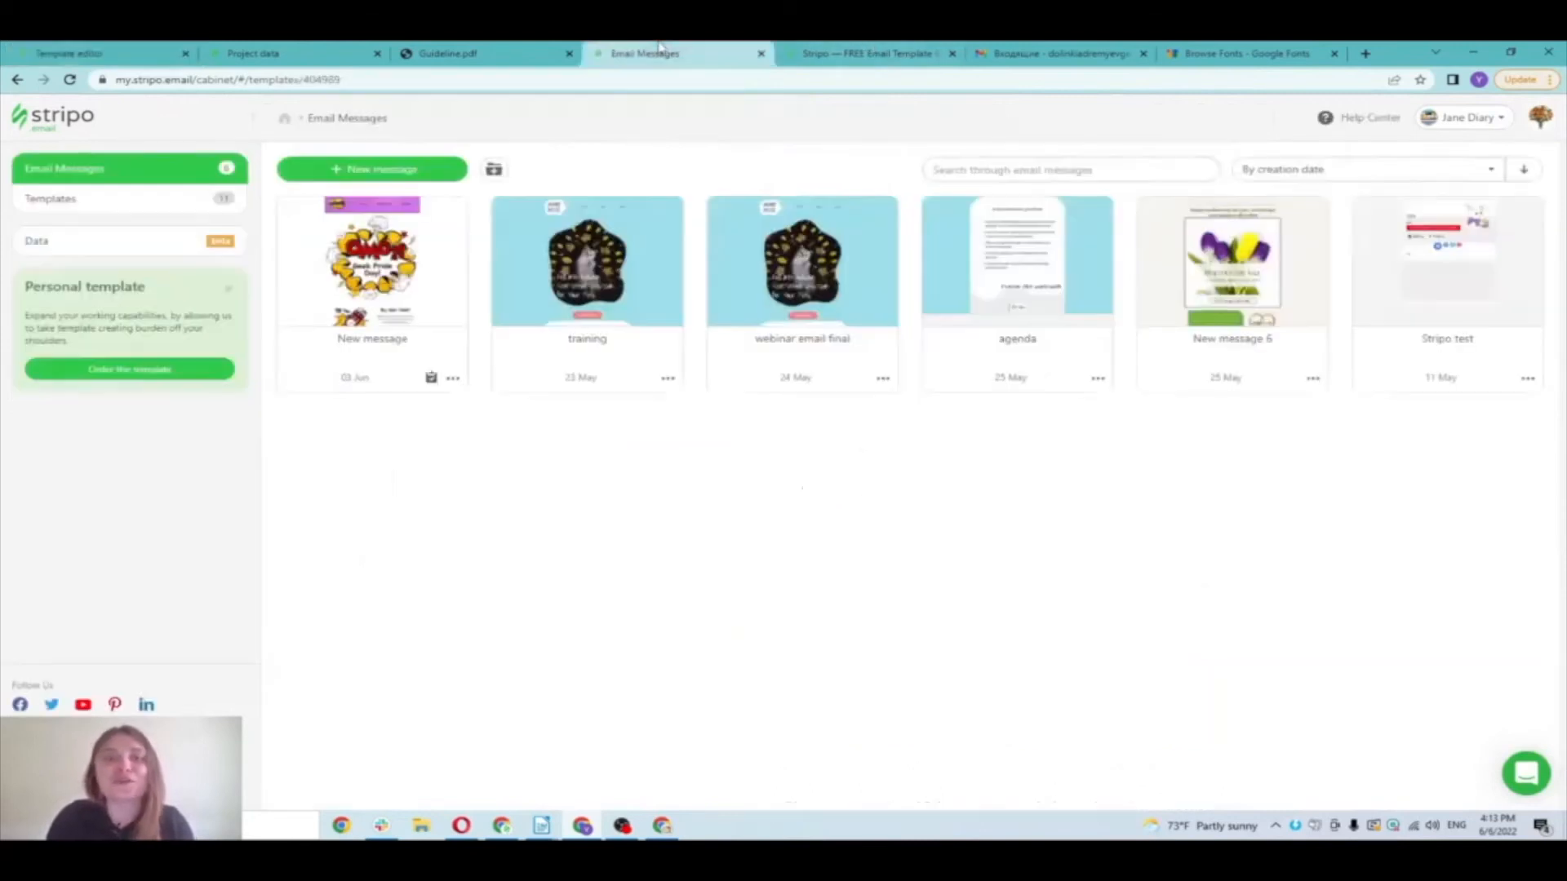
left_click(349, 168)
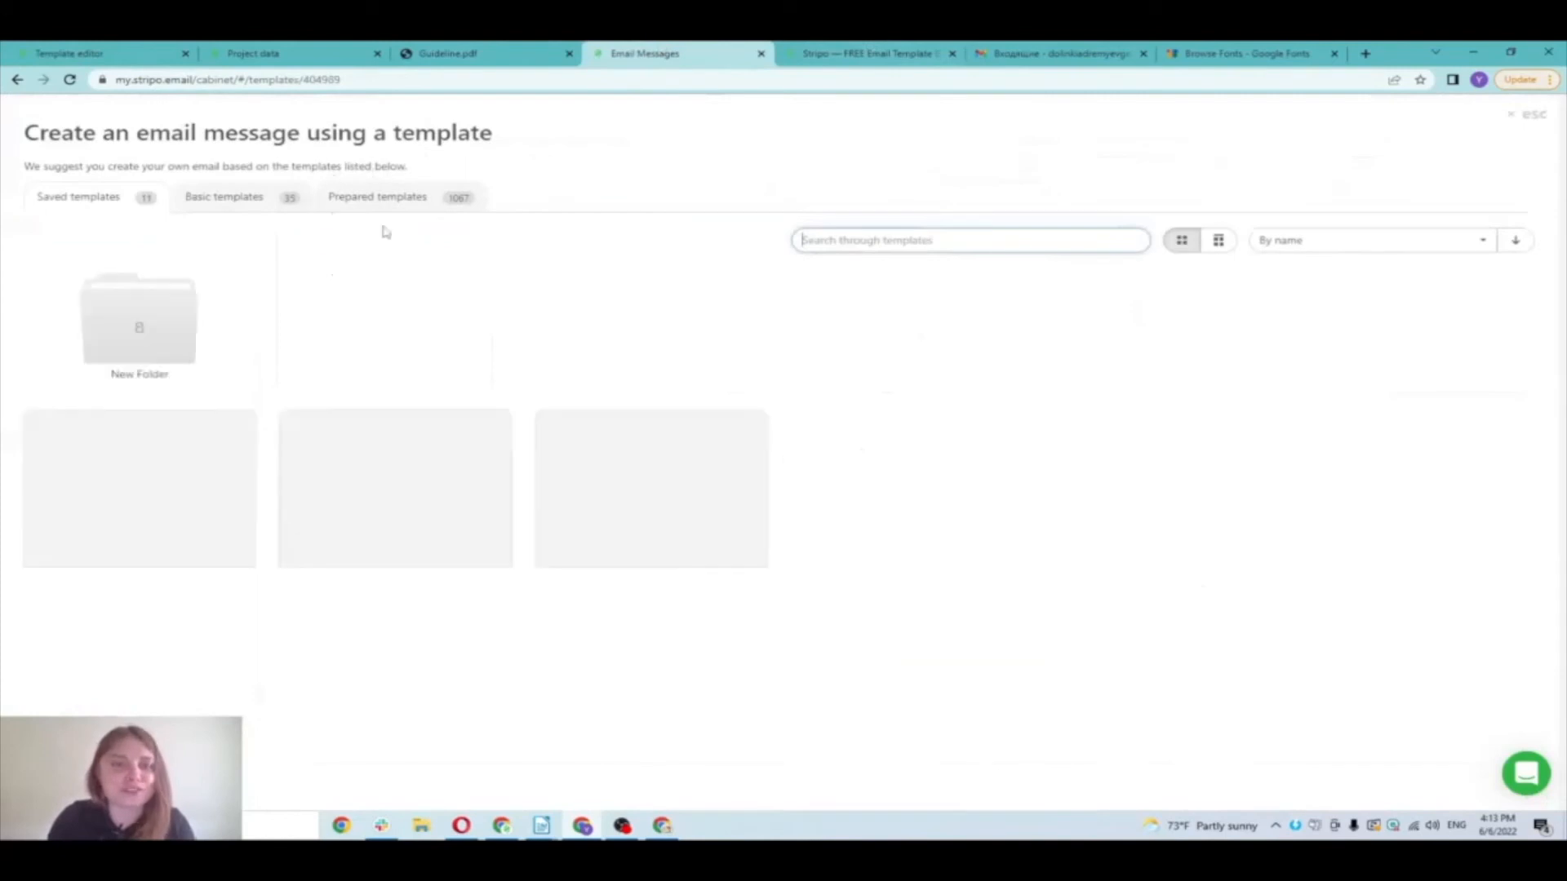
left_click(363, 207)
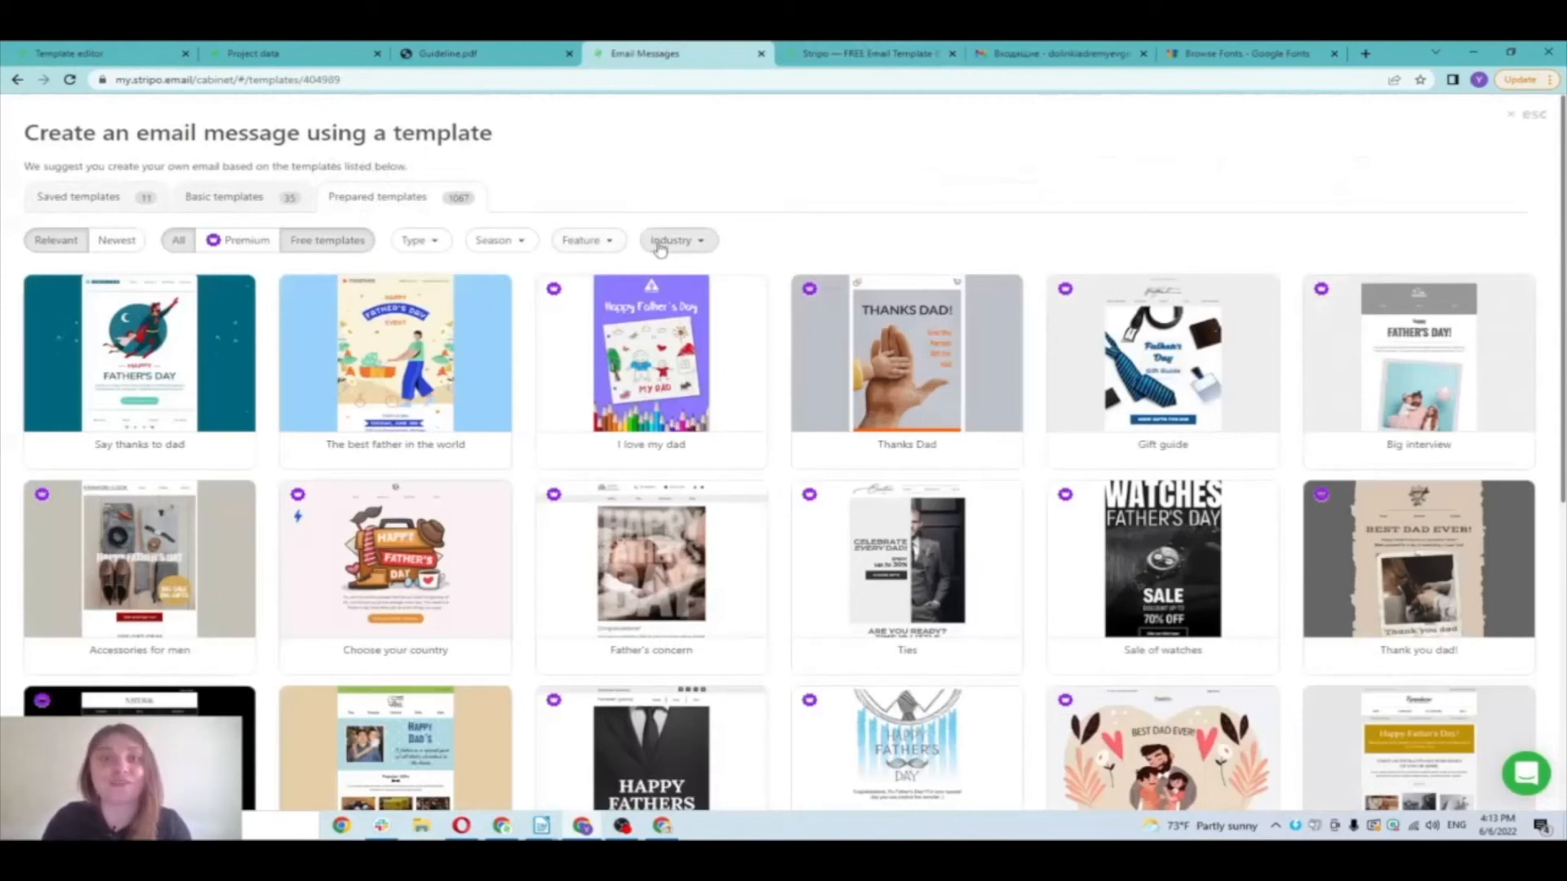
left_click(698, 241)
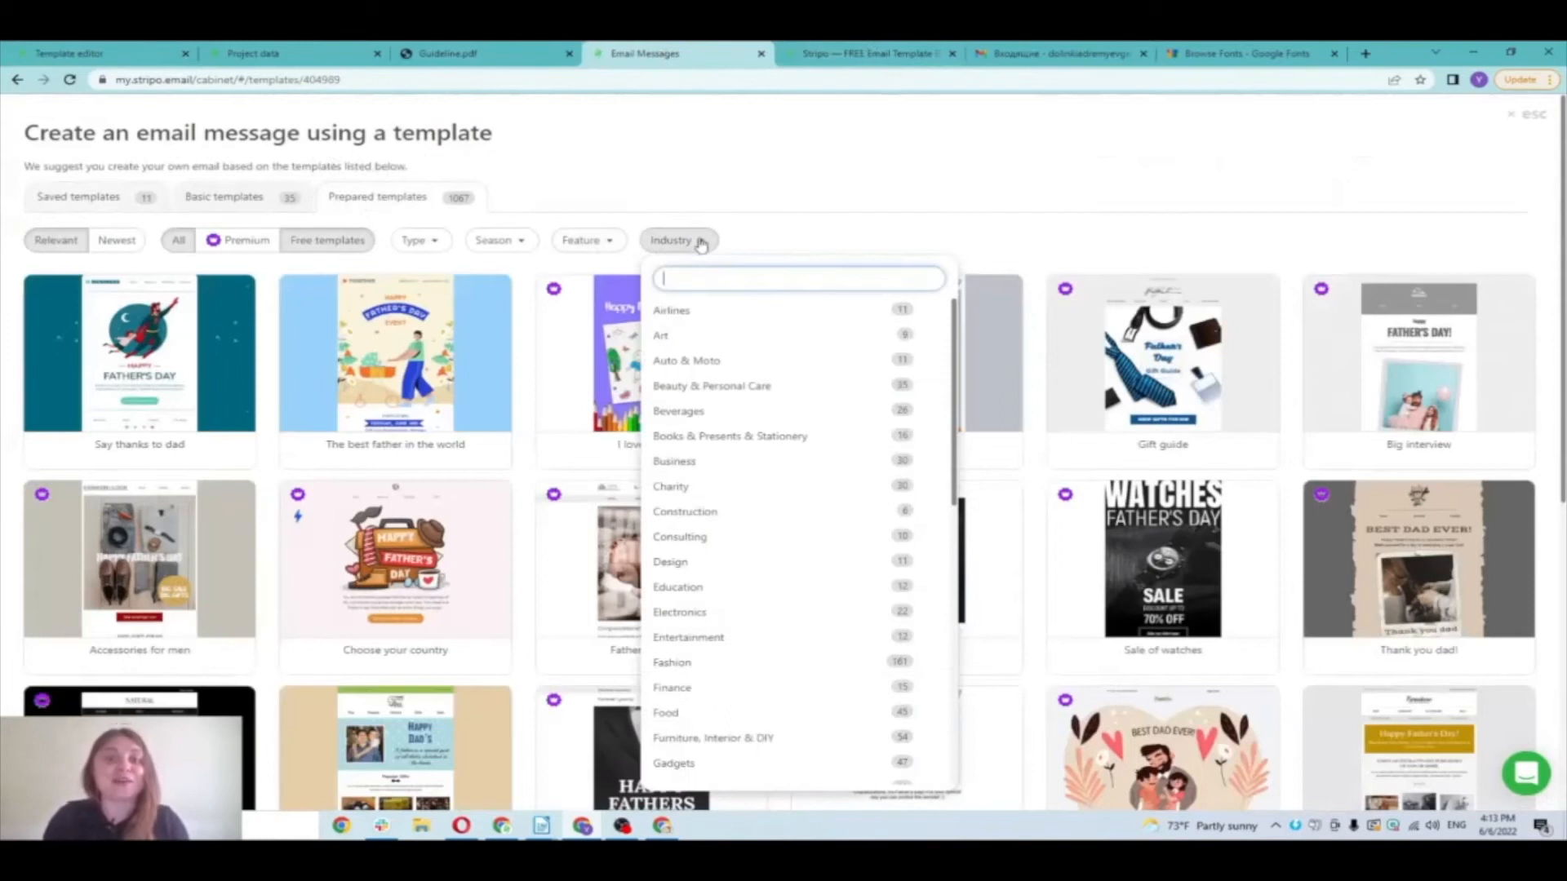
left_click(602, 240)
left_click(499, 241)
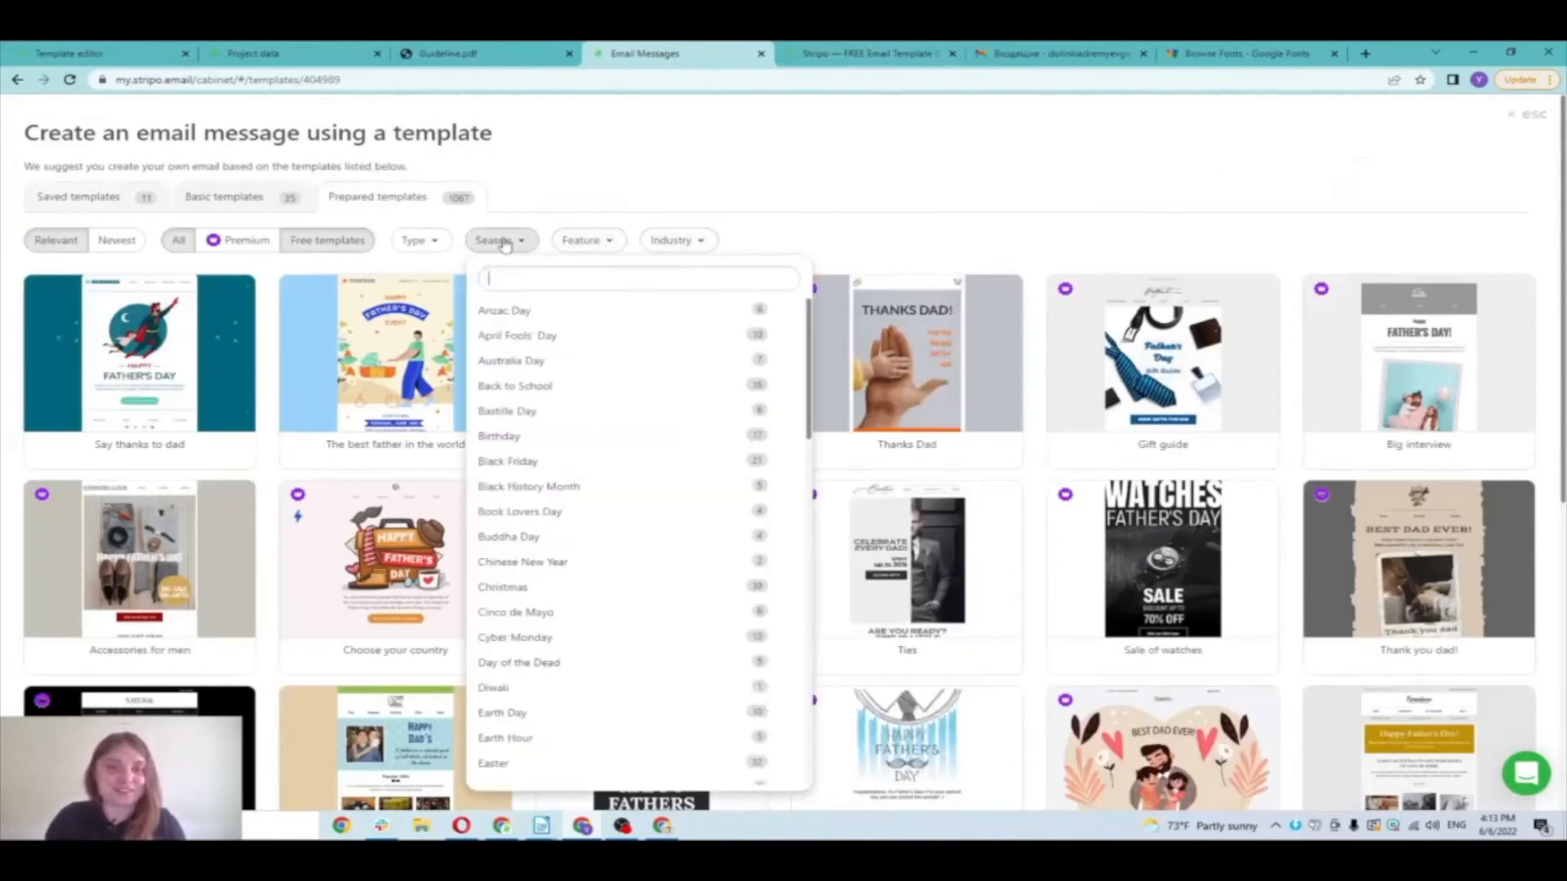
left_click(426, 241)
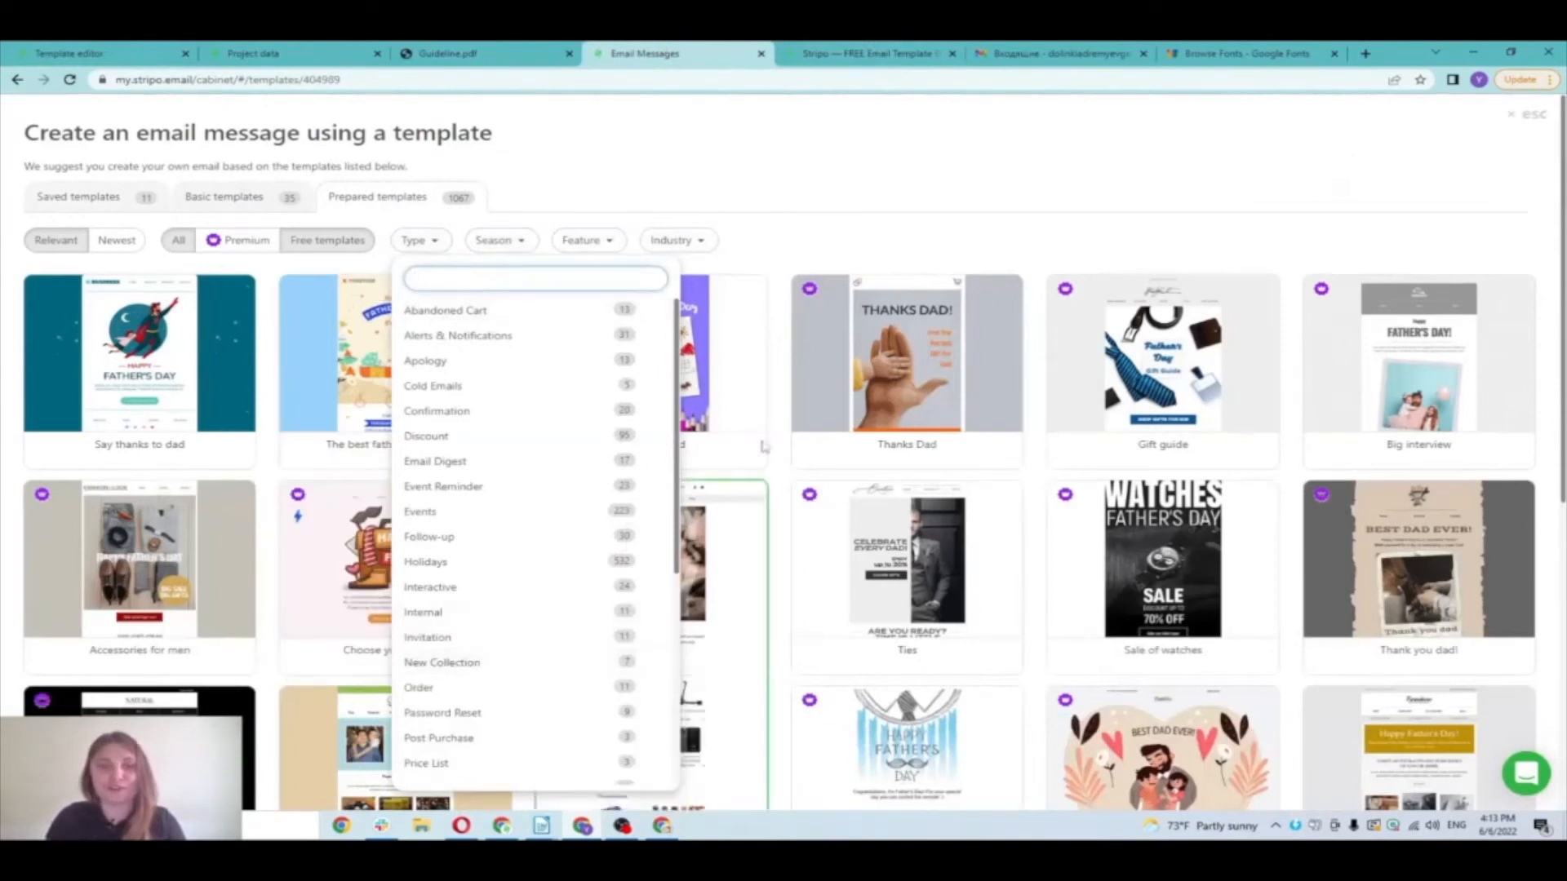
Step: Return to the email in the template editor and look through the pre-built modules library
left_click(98, 53)
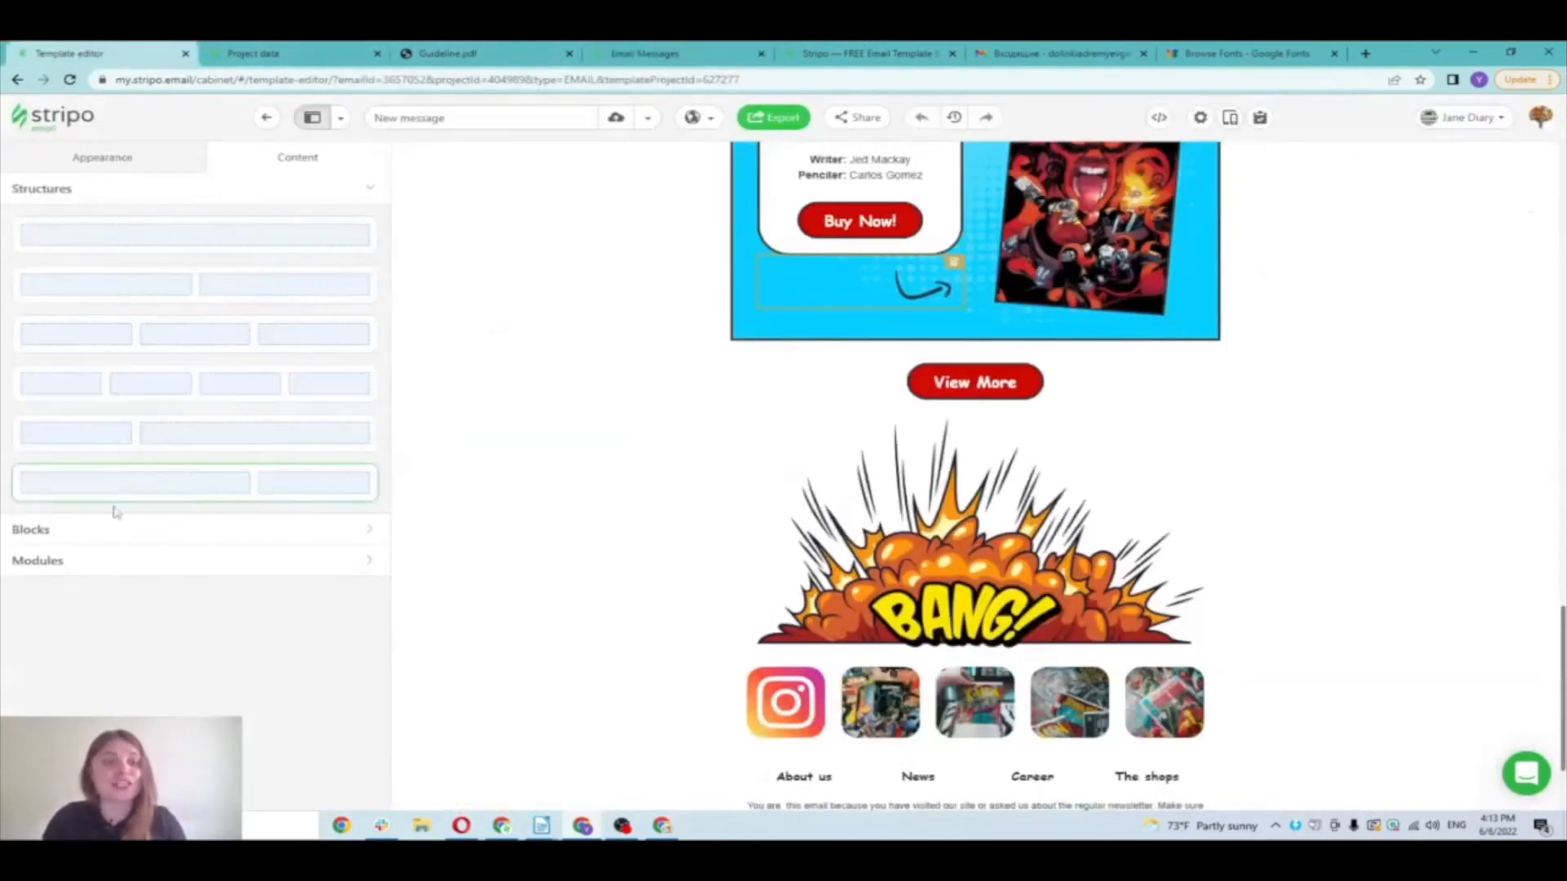
left_click(120, 563)
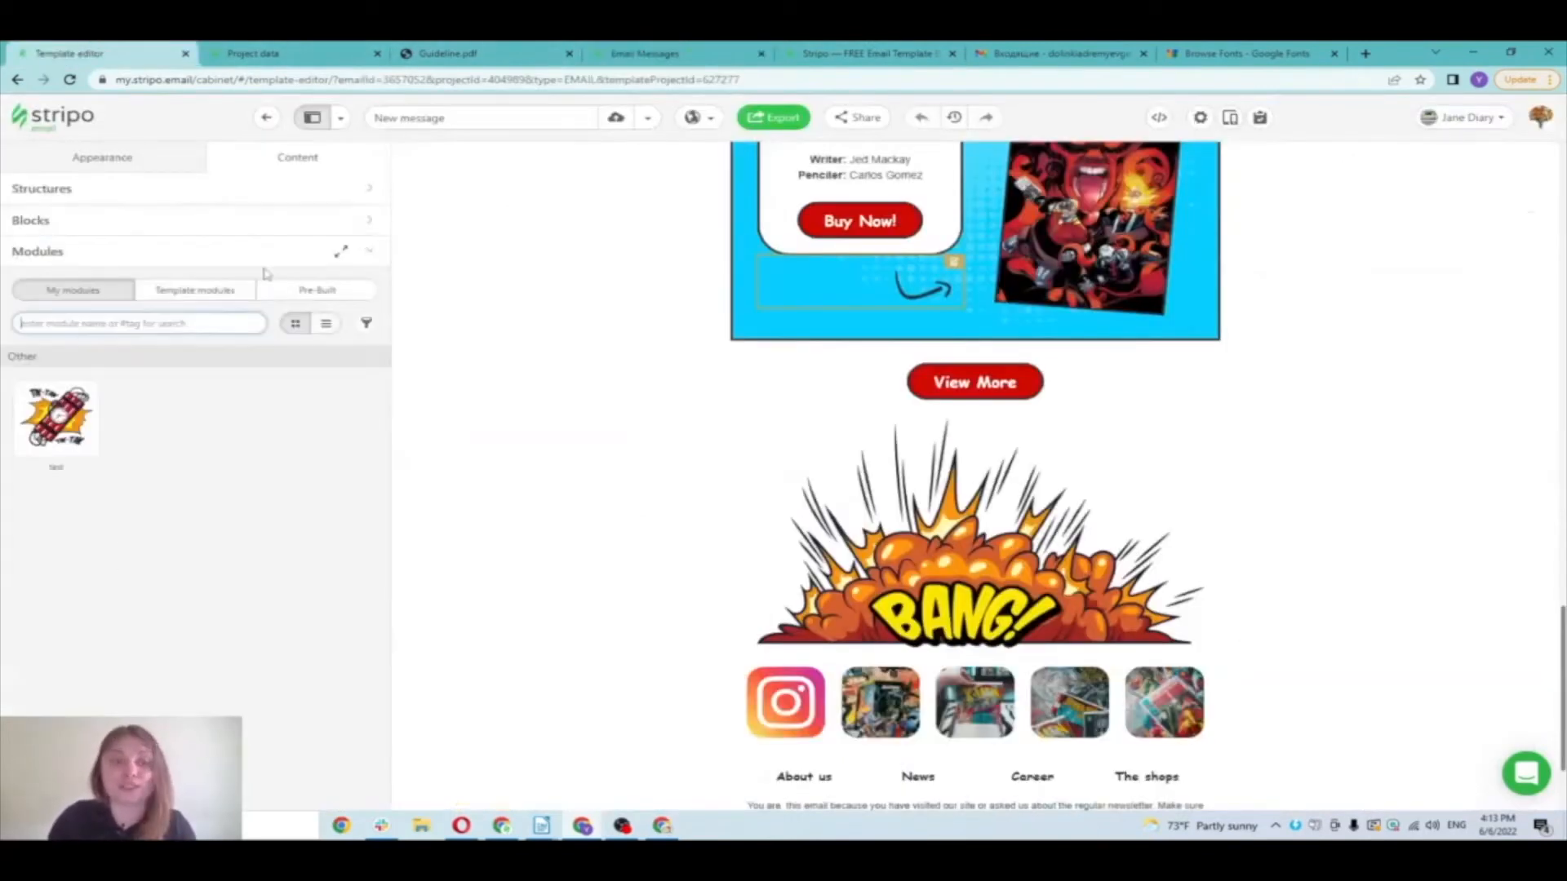
left_click(317, 290)
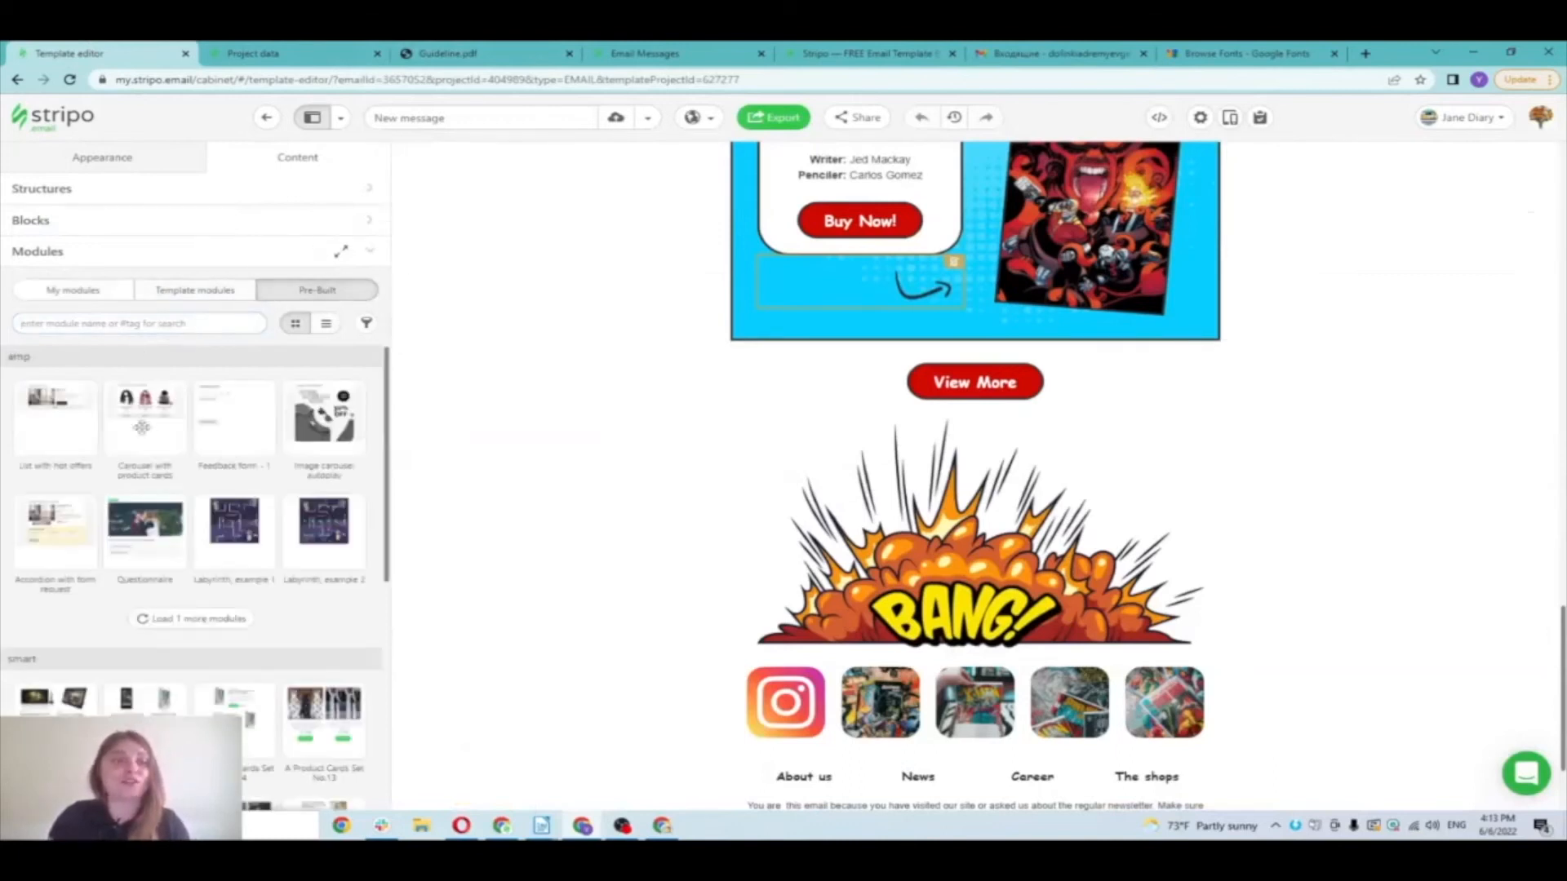
Step: Filter the pre-built modules by category so that only Signature modules are listed
scroll(143, 457, "down", 3)
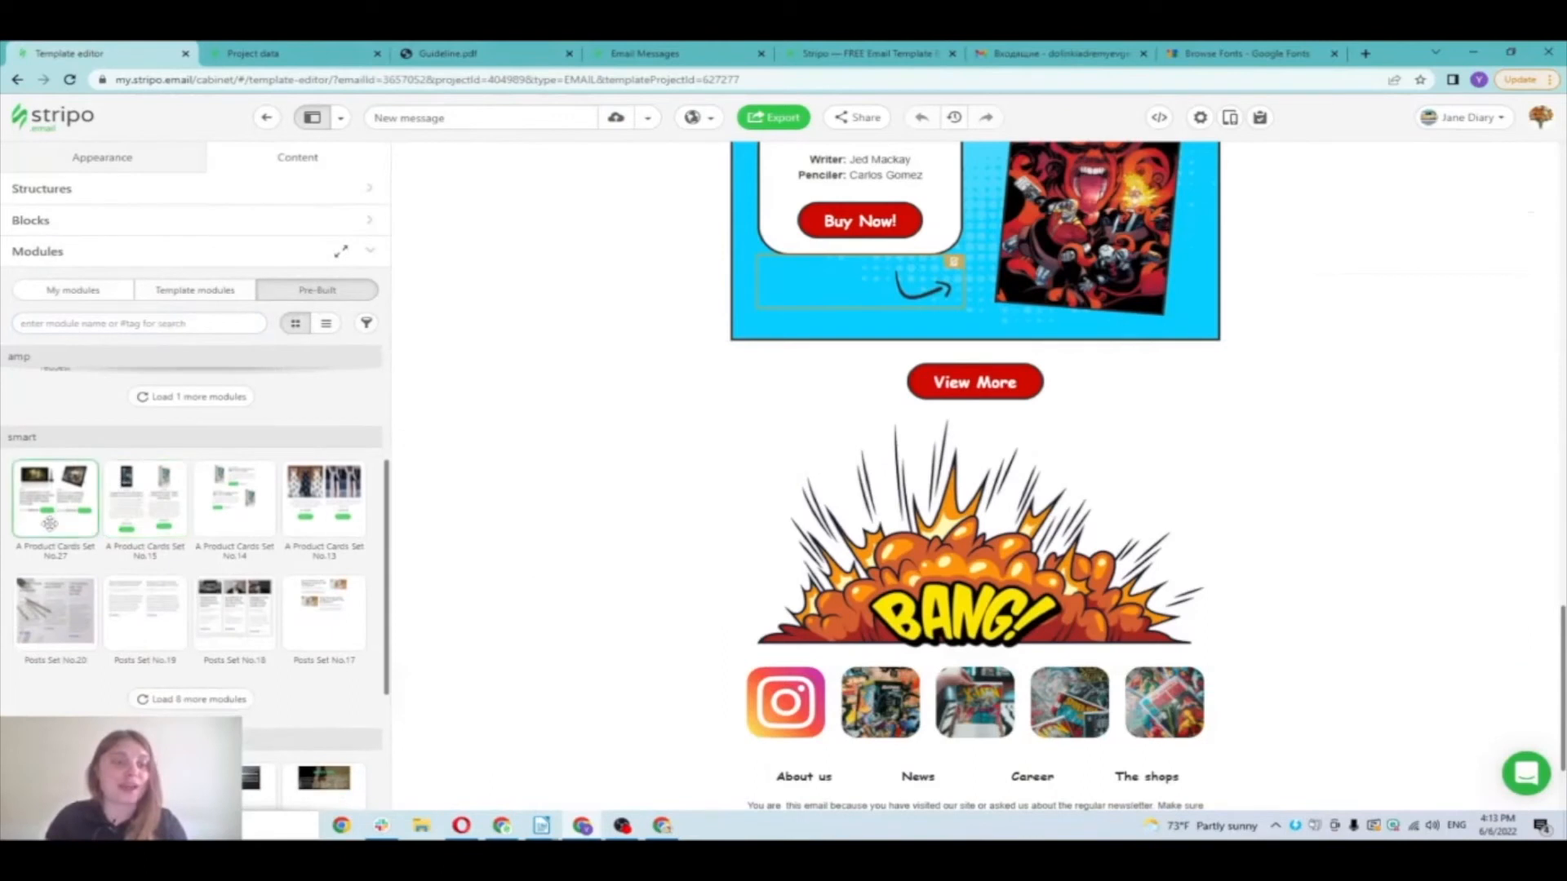
scroll(82, 606, "down", 2)
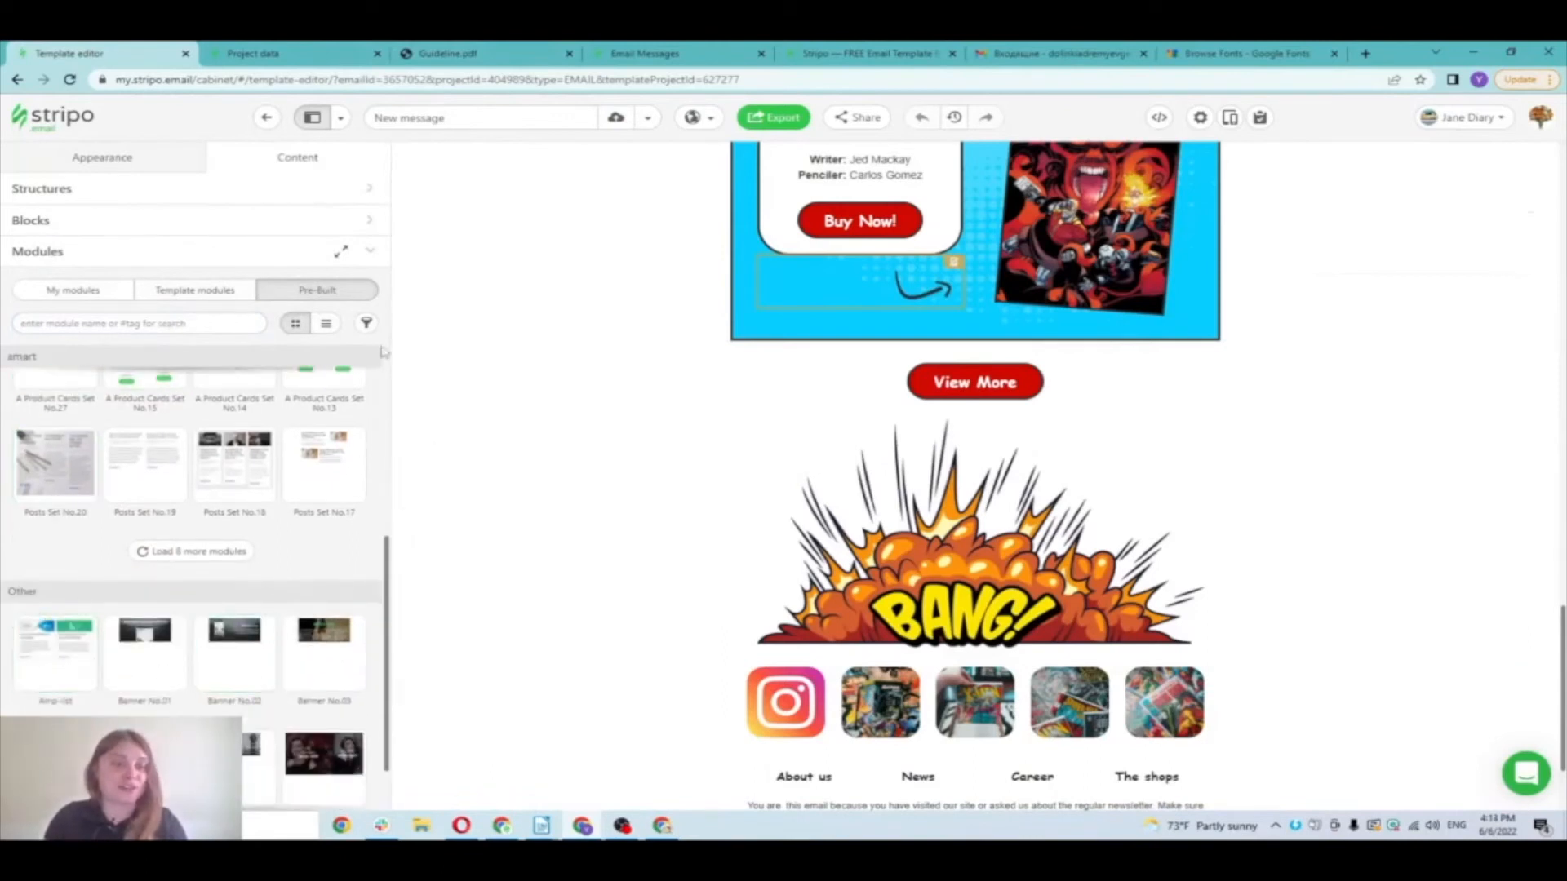
left_click(367, 324)
left_click(404, 382)
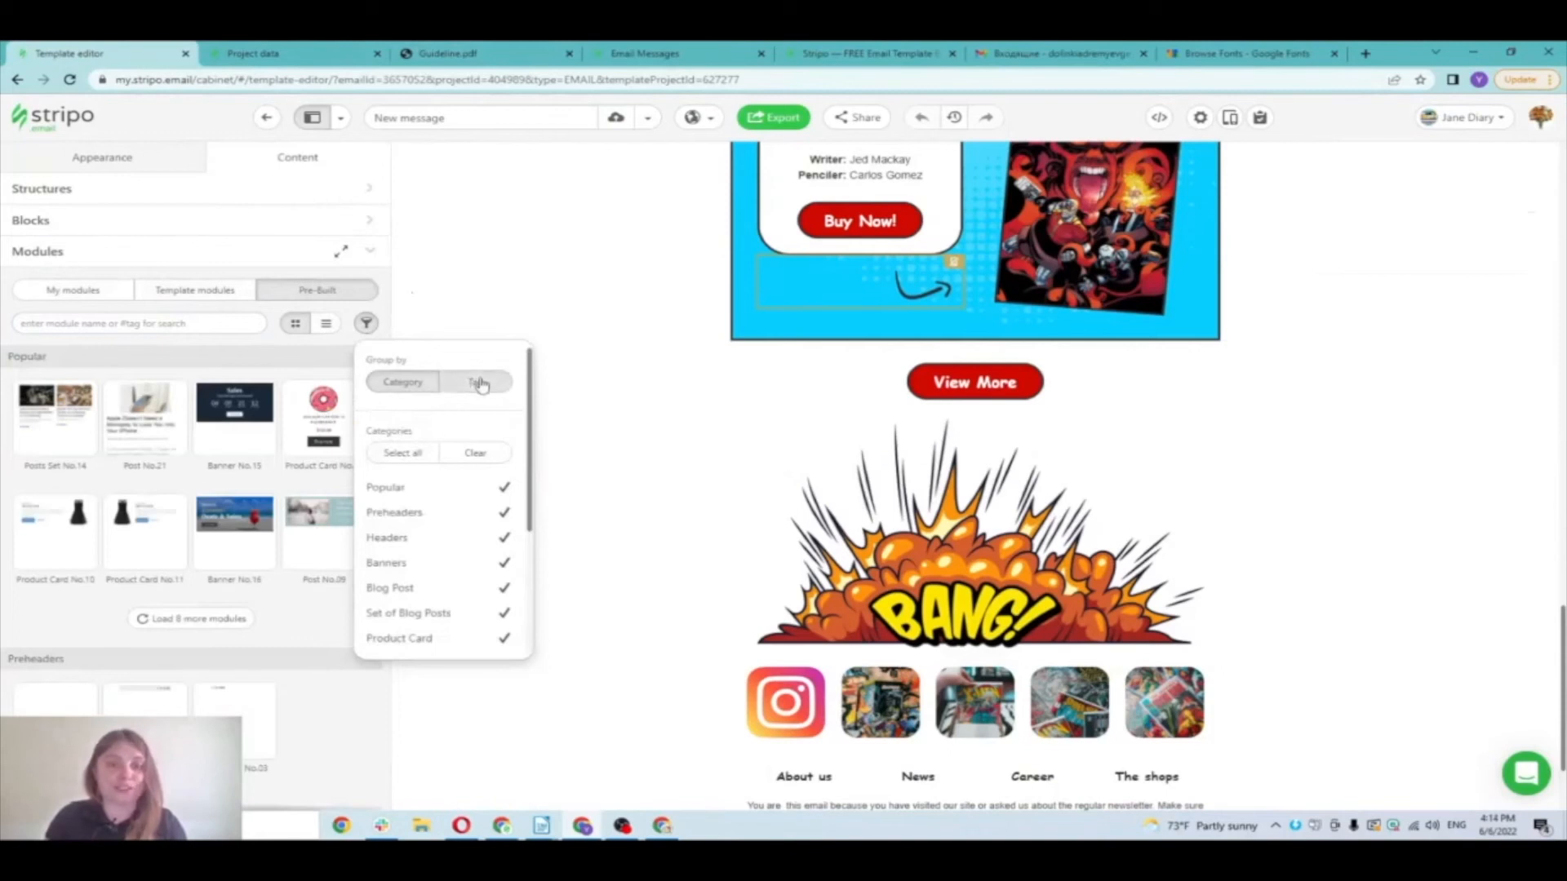
left_click(480, 385)
left_click(403, 382)
scroll(424, 553, "down", 3)
left_click(404, 543)
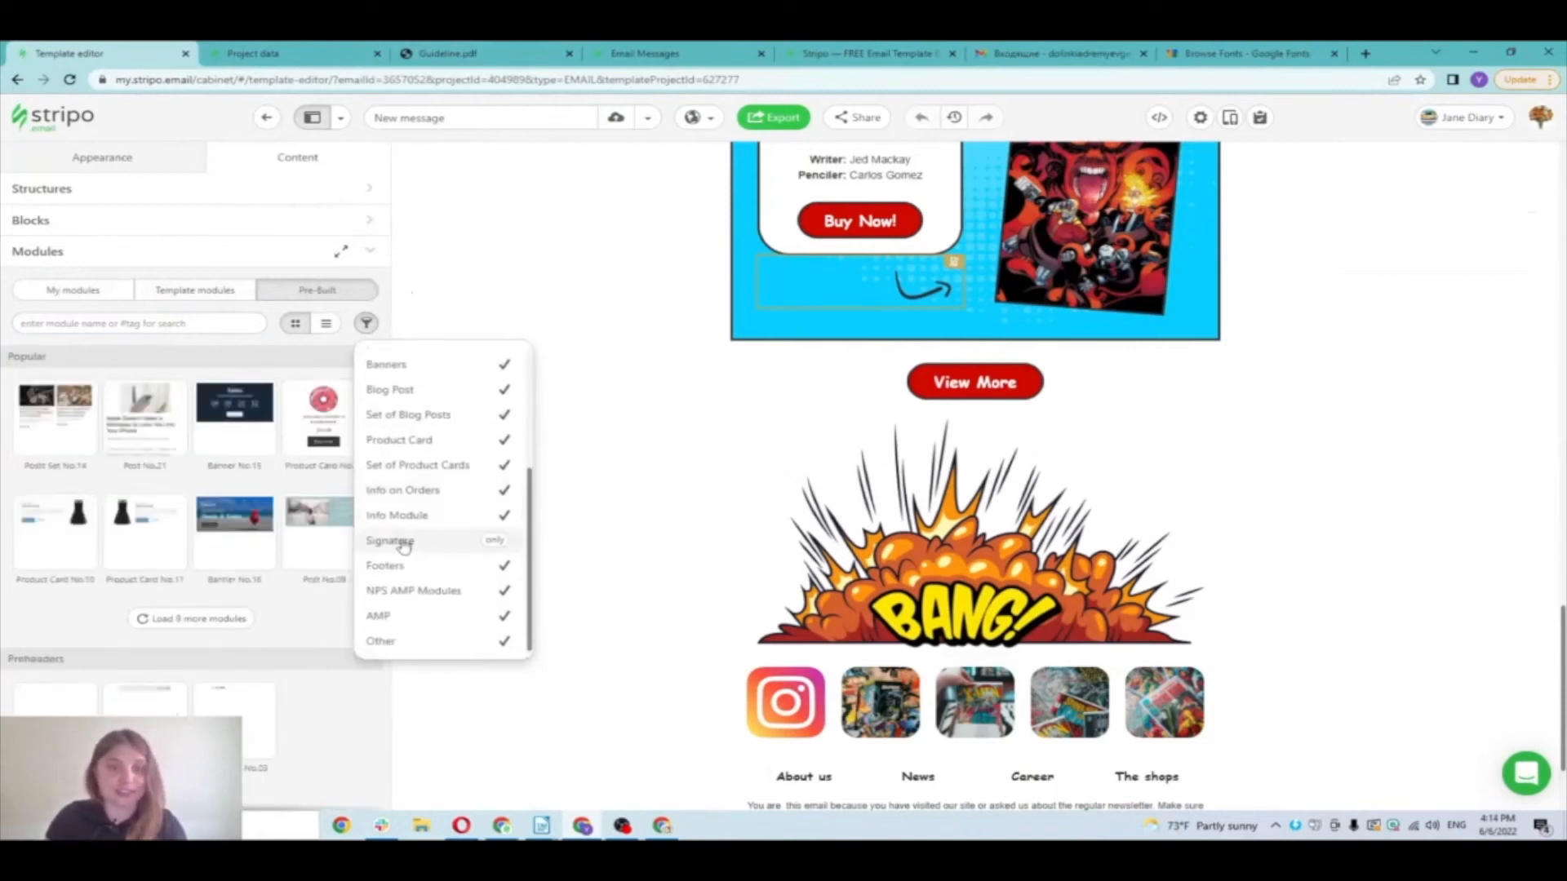
left_click(493, 540)
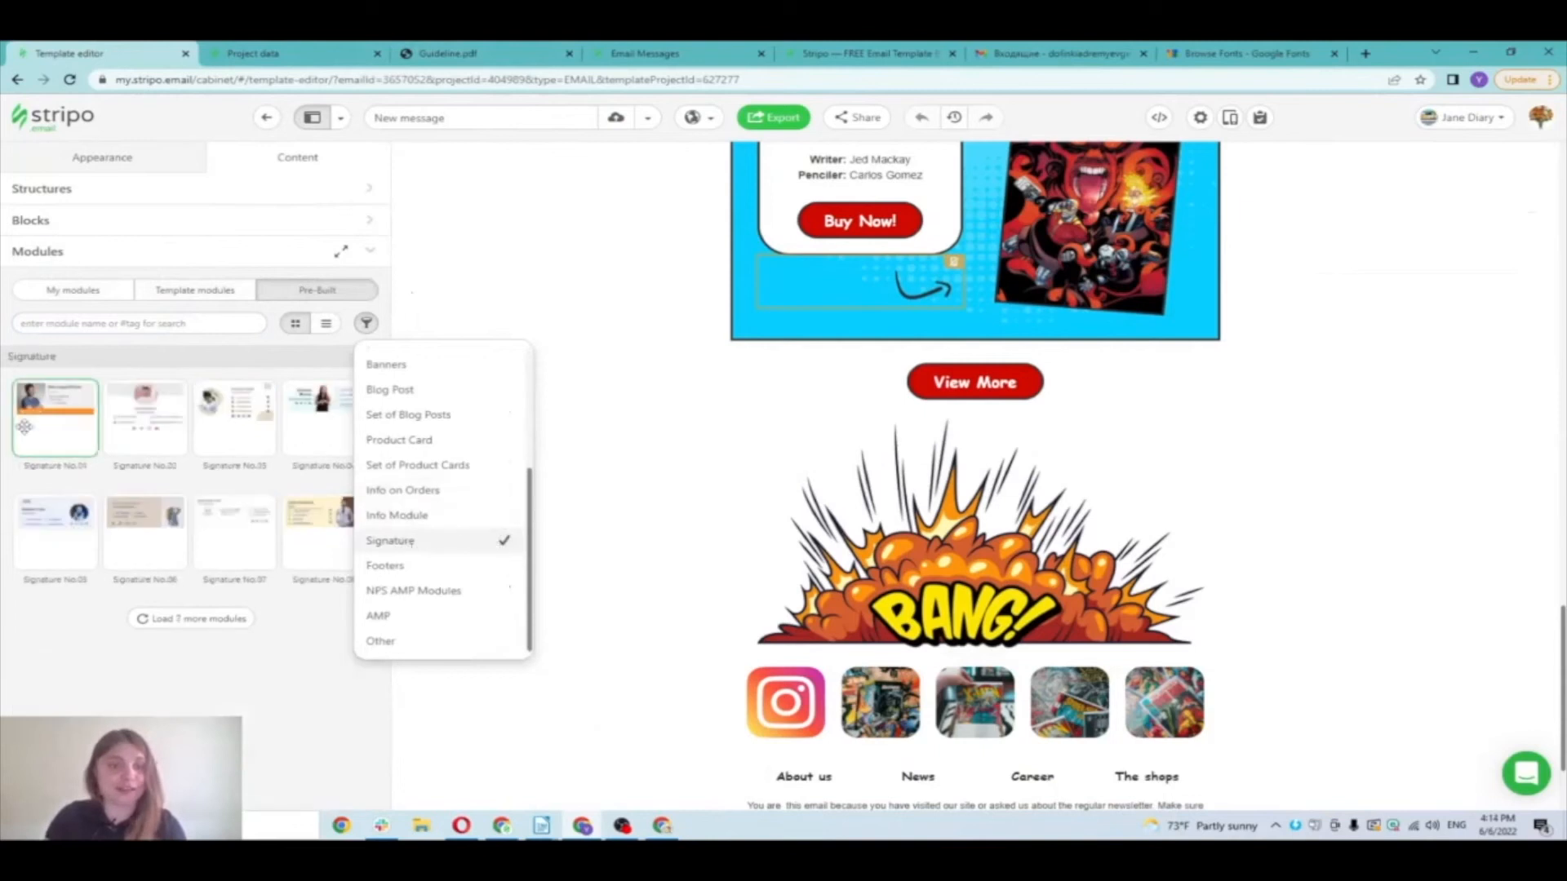
Step: Insert the Signature No.01 module below the Avengers Forever #2 stripe, and delete the inserted stripe
mouse_move(25, 427)
left_mouse_down()
mouse_move(727, 417)
mouse_move(933, 328)
left_mouse_up()
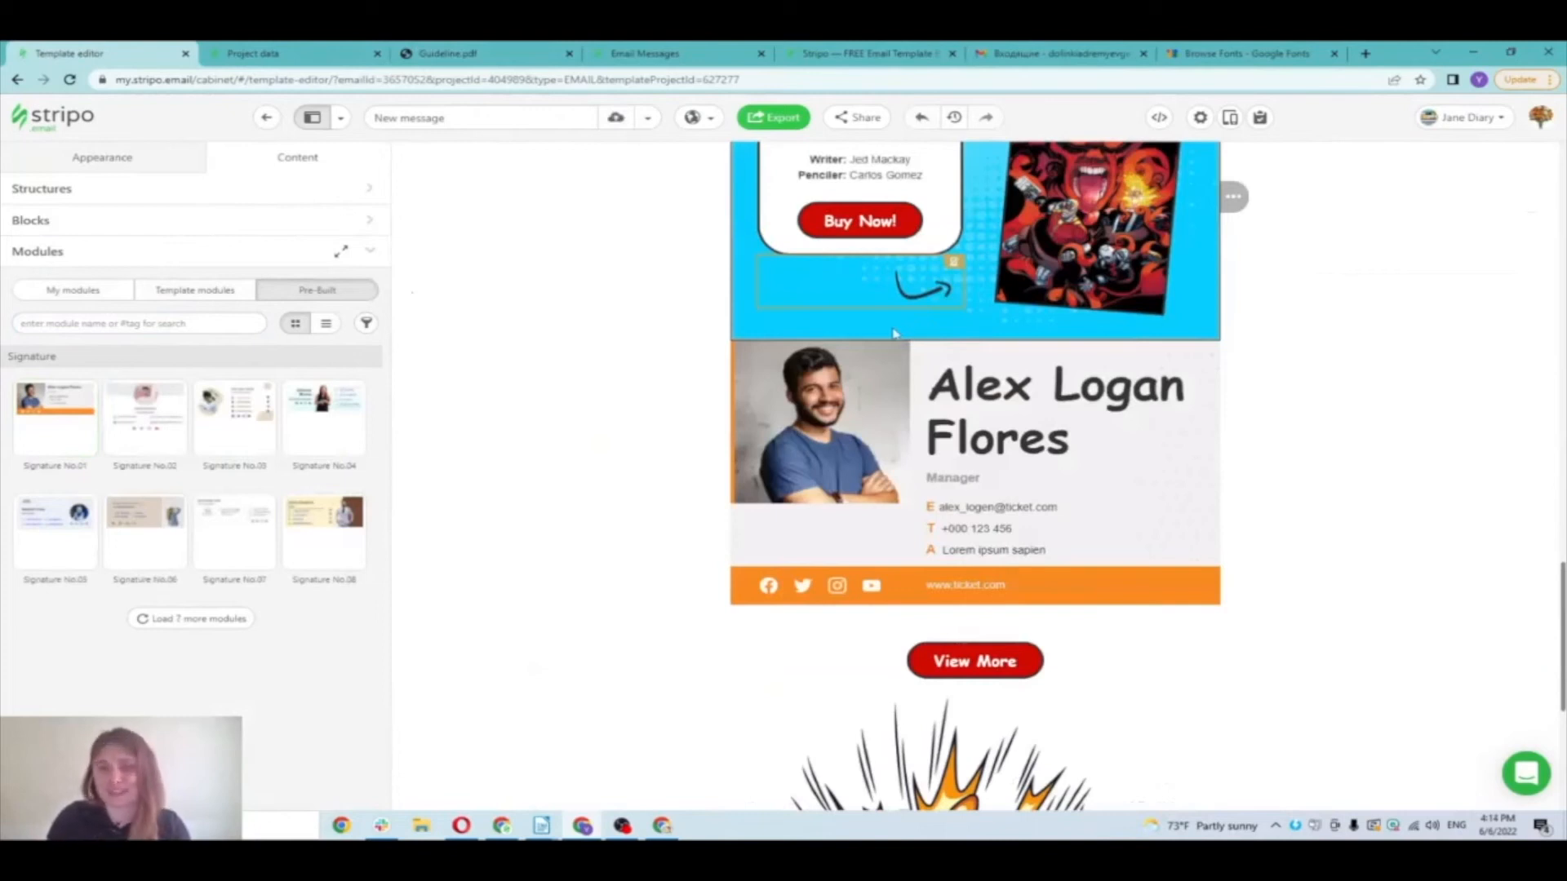
left_click(1347, 465)
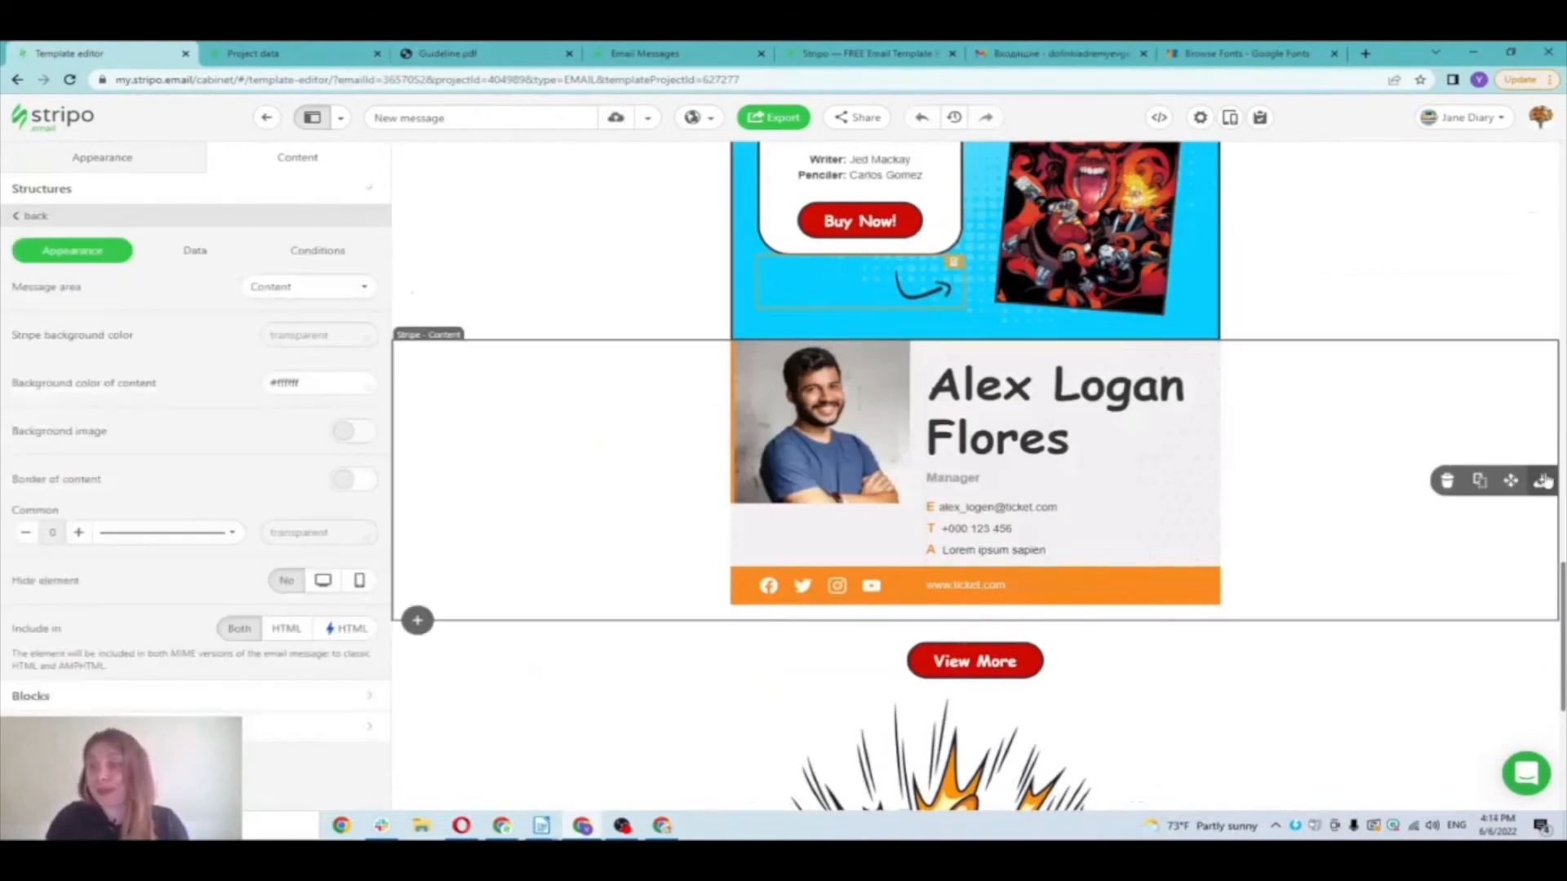
left_click(1447, 481)
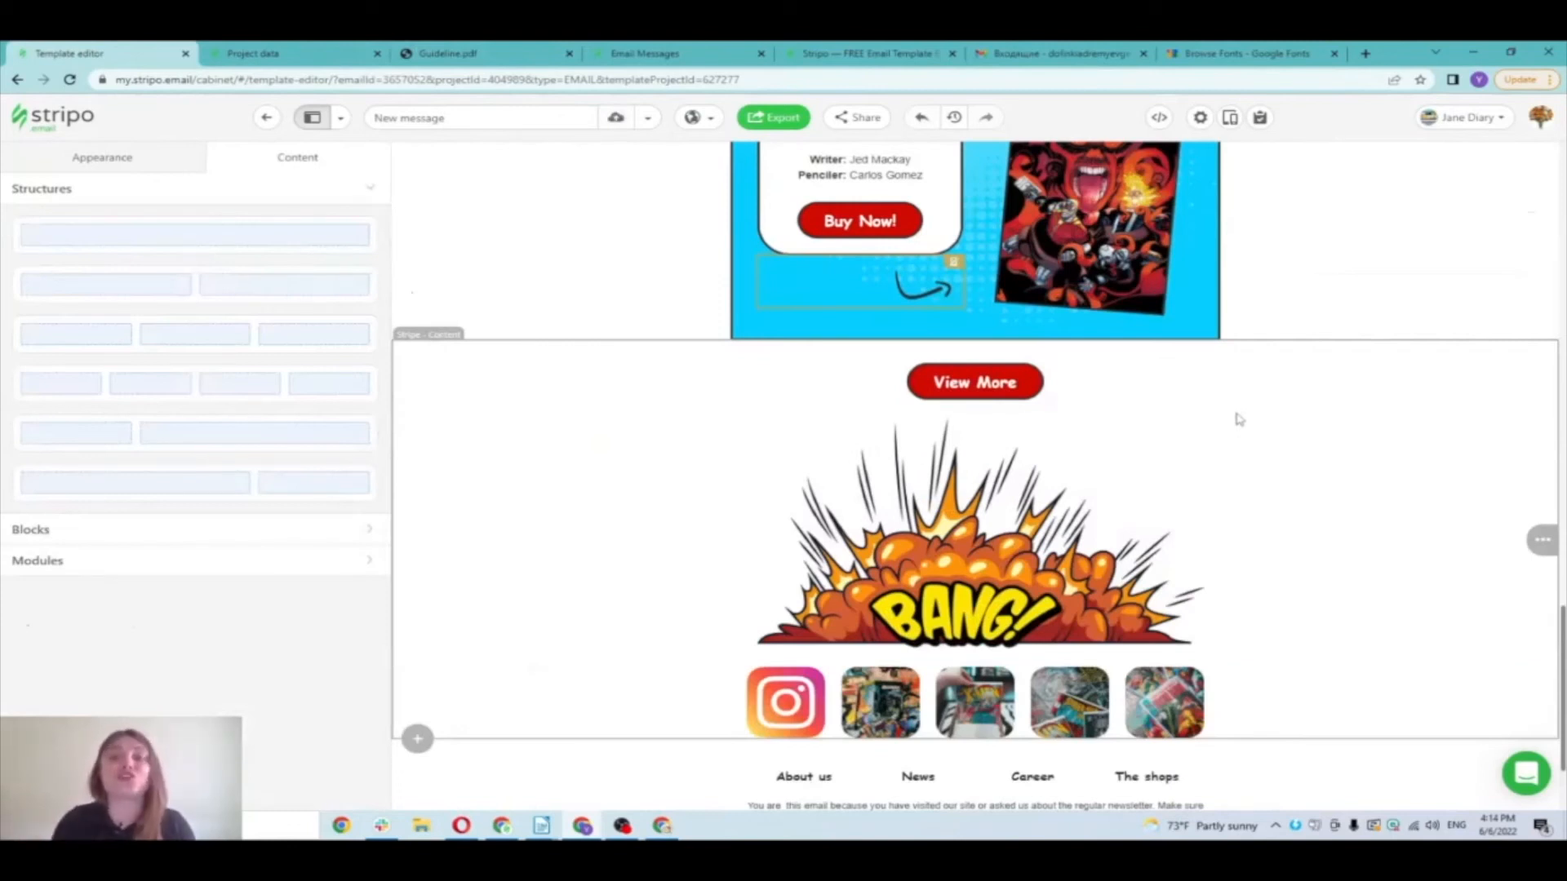
Step: Save the Avengers Forever #2 stripe as a custom module, entering the account holder's first name as the module name
scroll(522, 389, "up", 5)
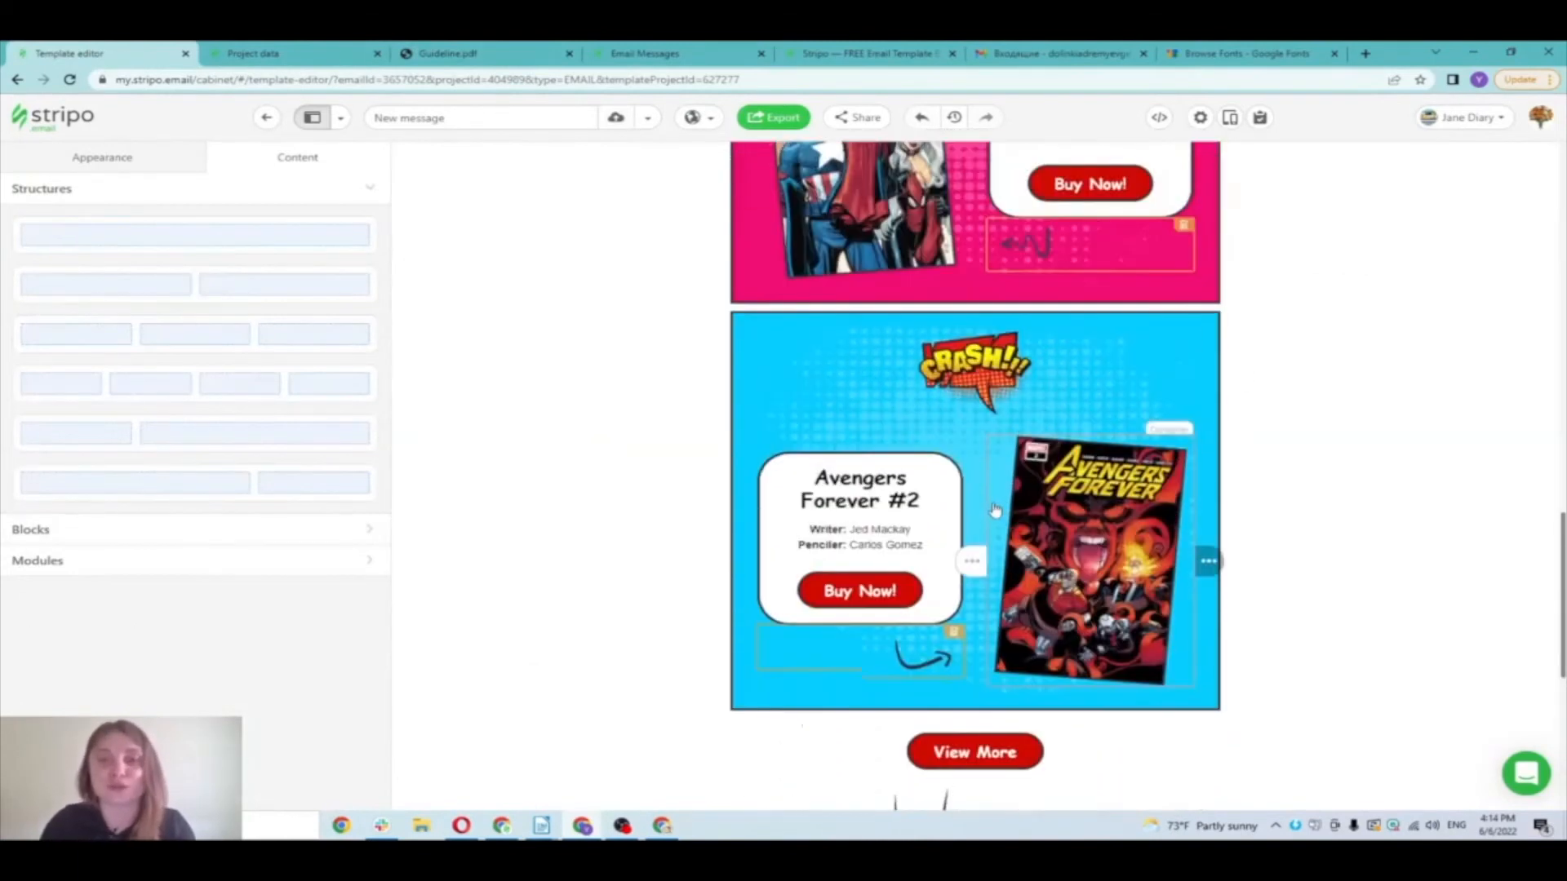
left_click(432, 327)
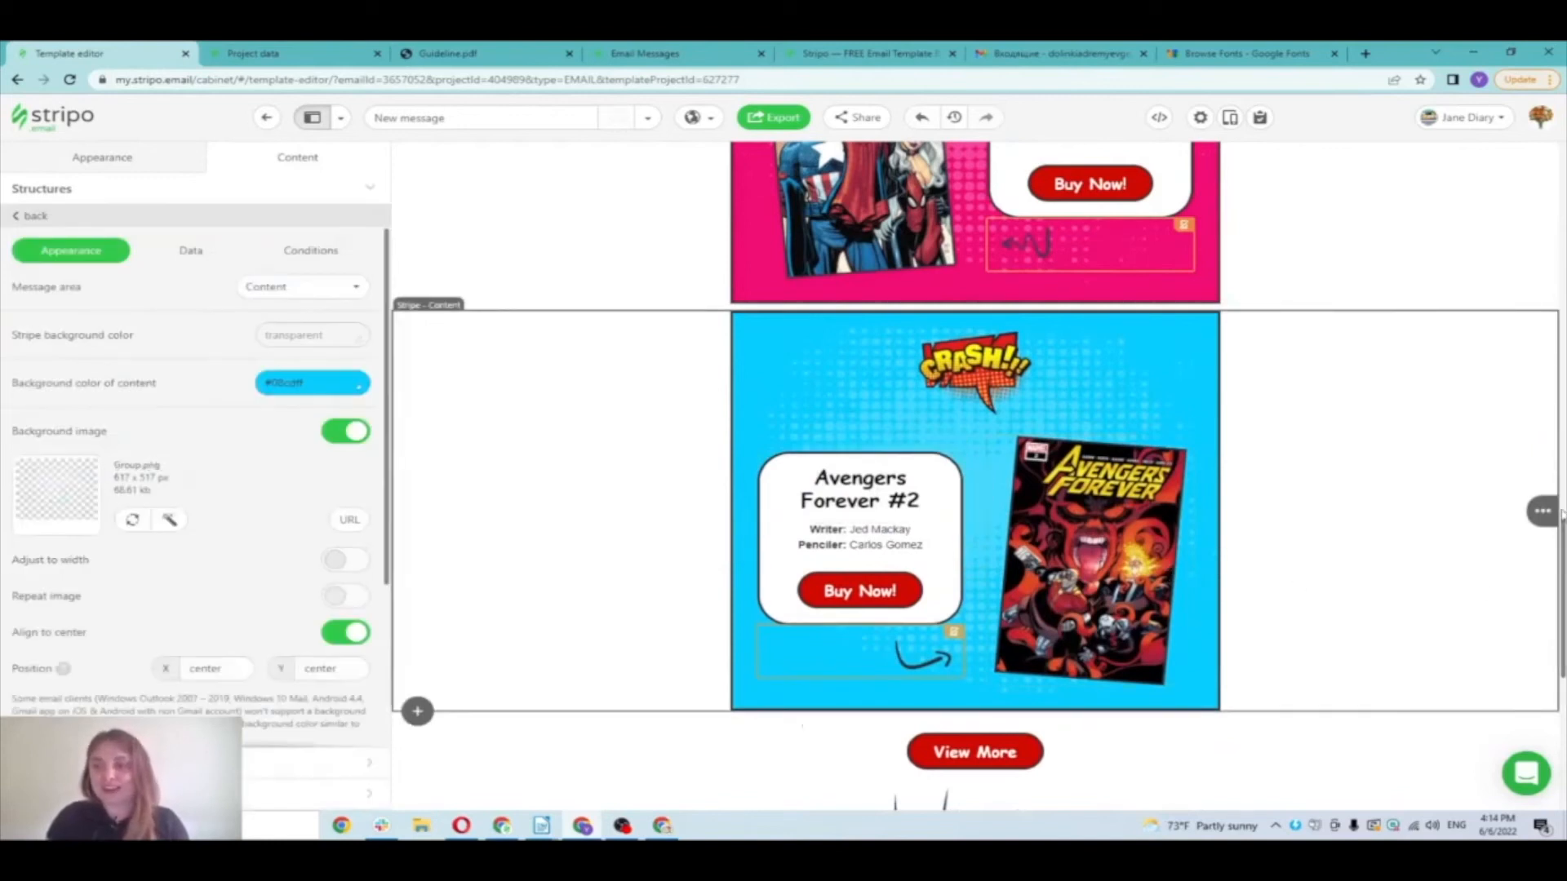
mouse_move(1541, 512)
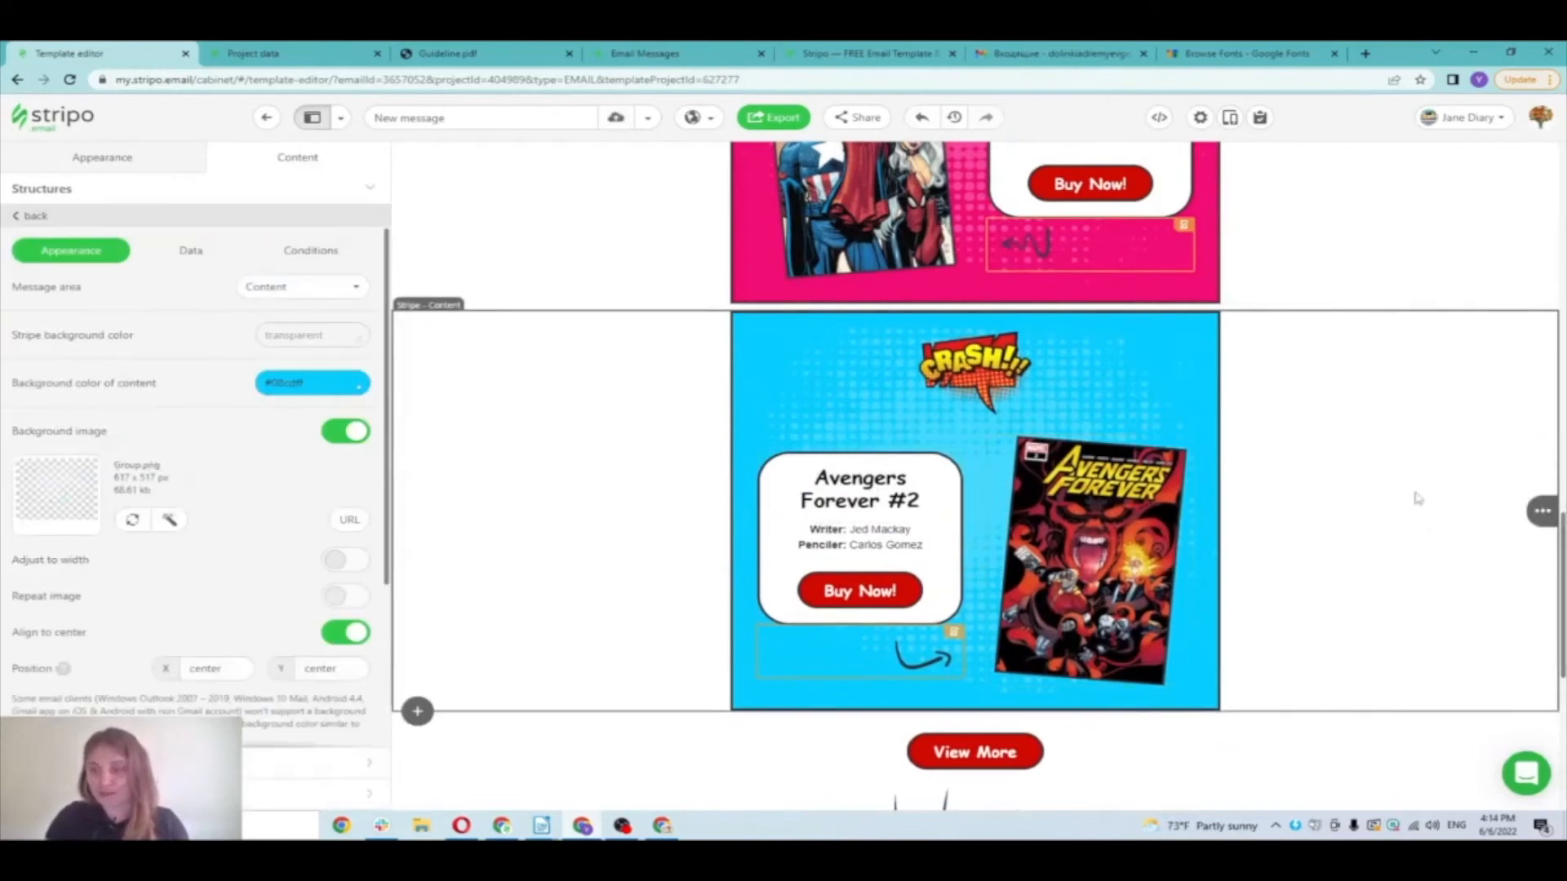
left_click(1541, 512)
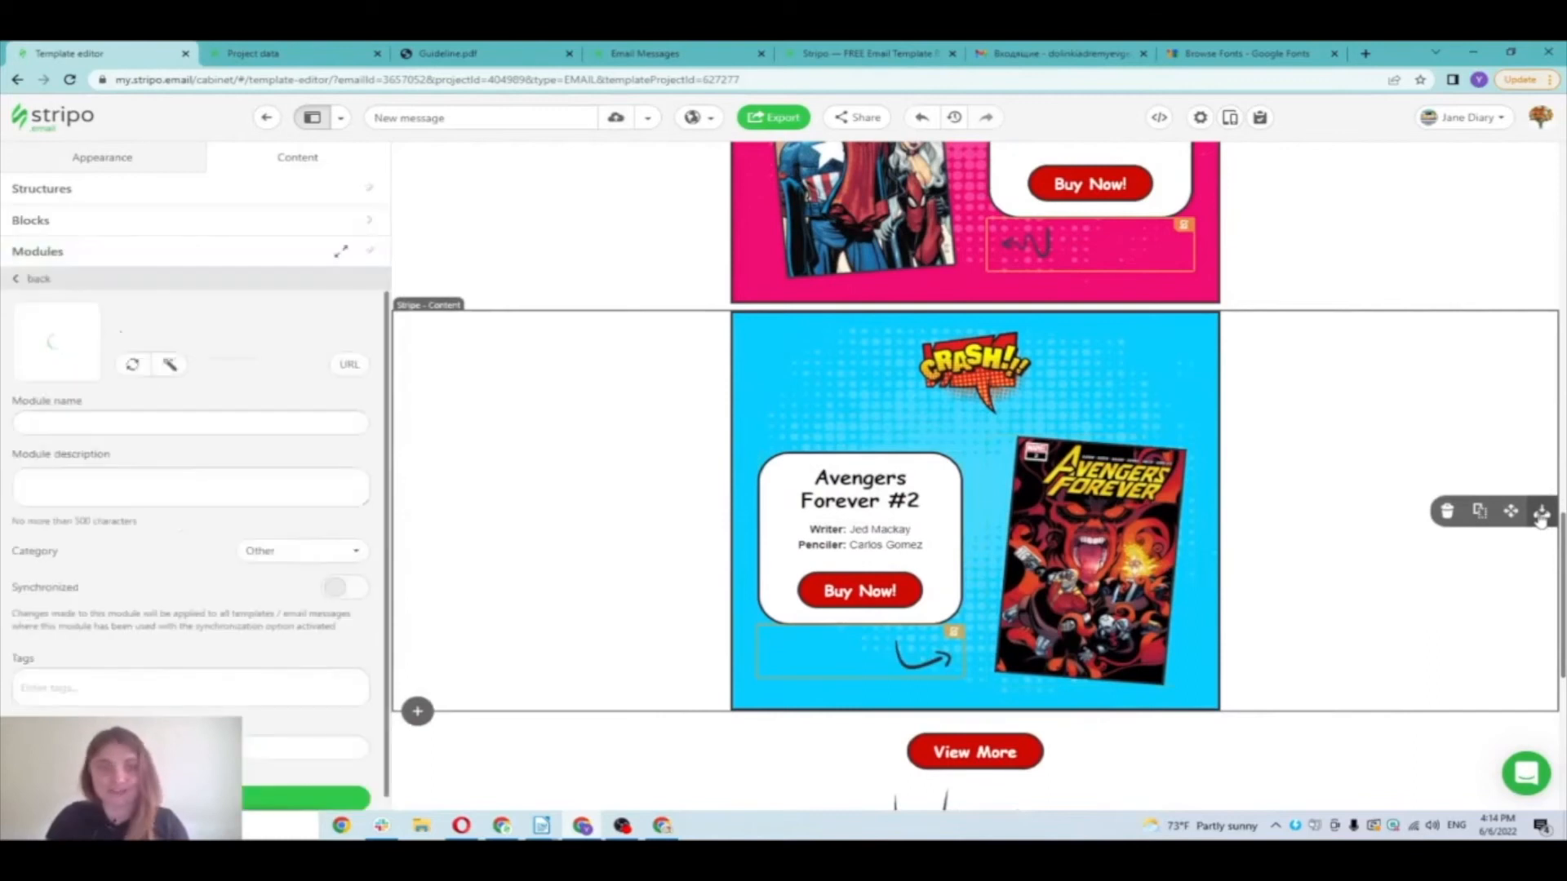
left_click(68, 424)
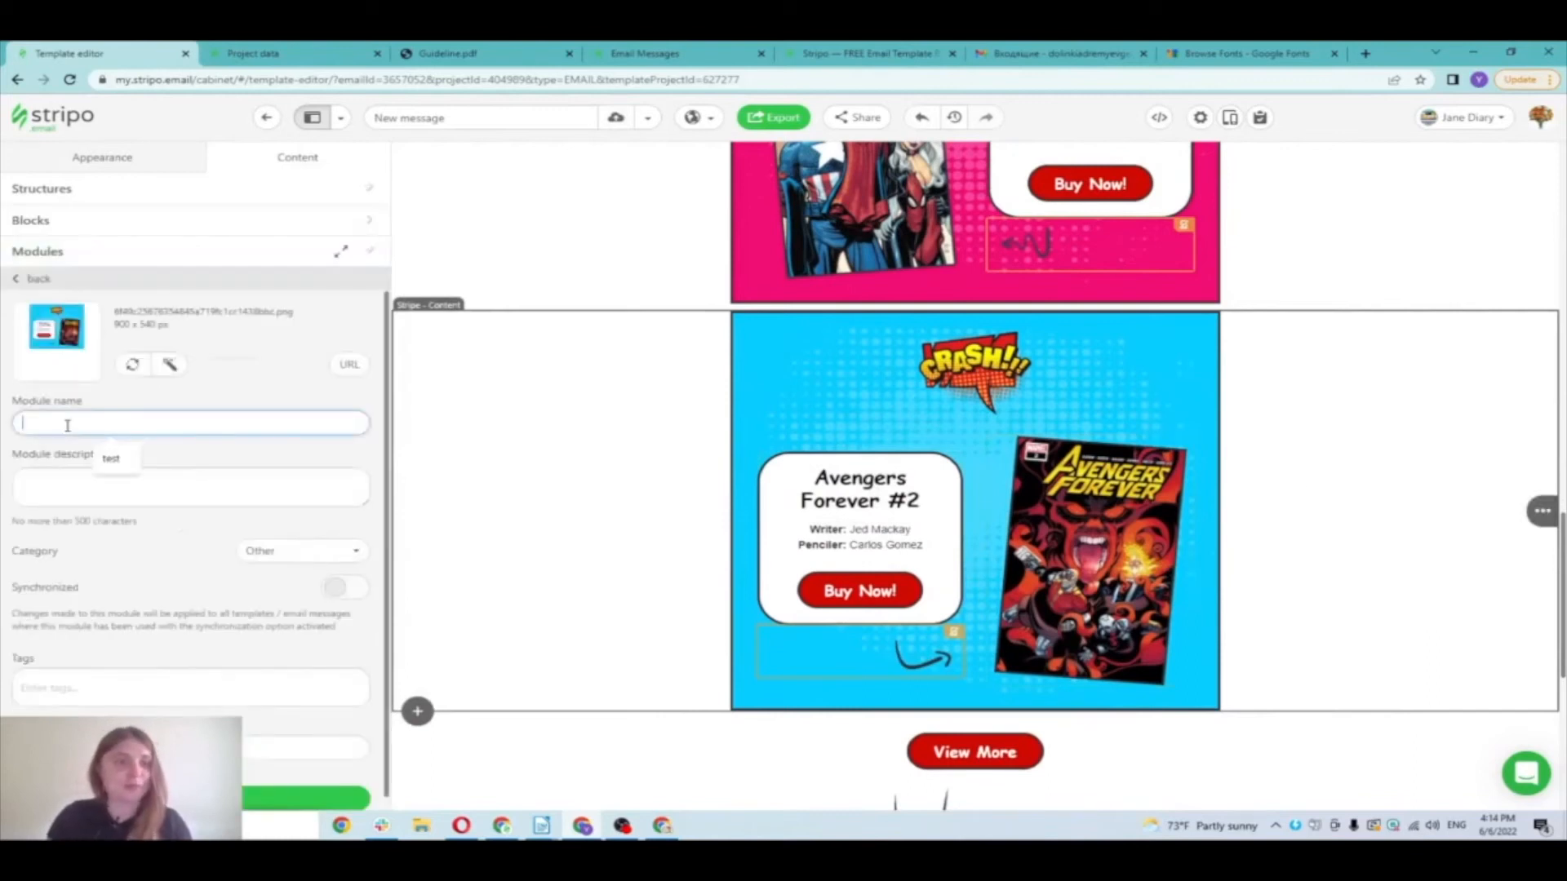
type("Jane")
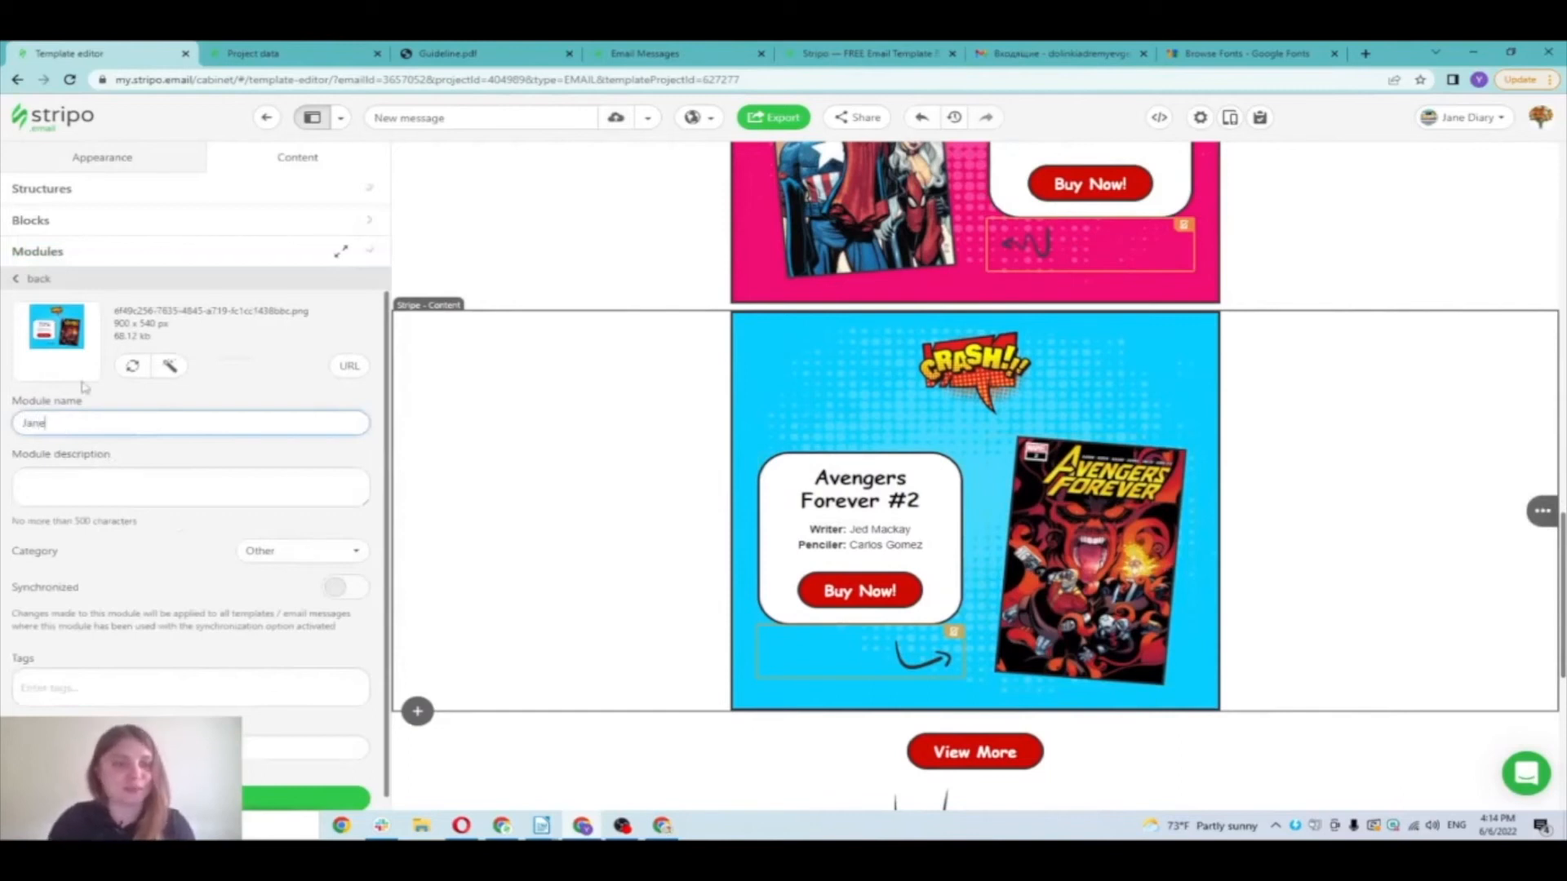
scroll(84, 388, "down", 1)
left_click(306, 786)
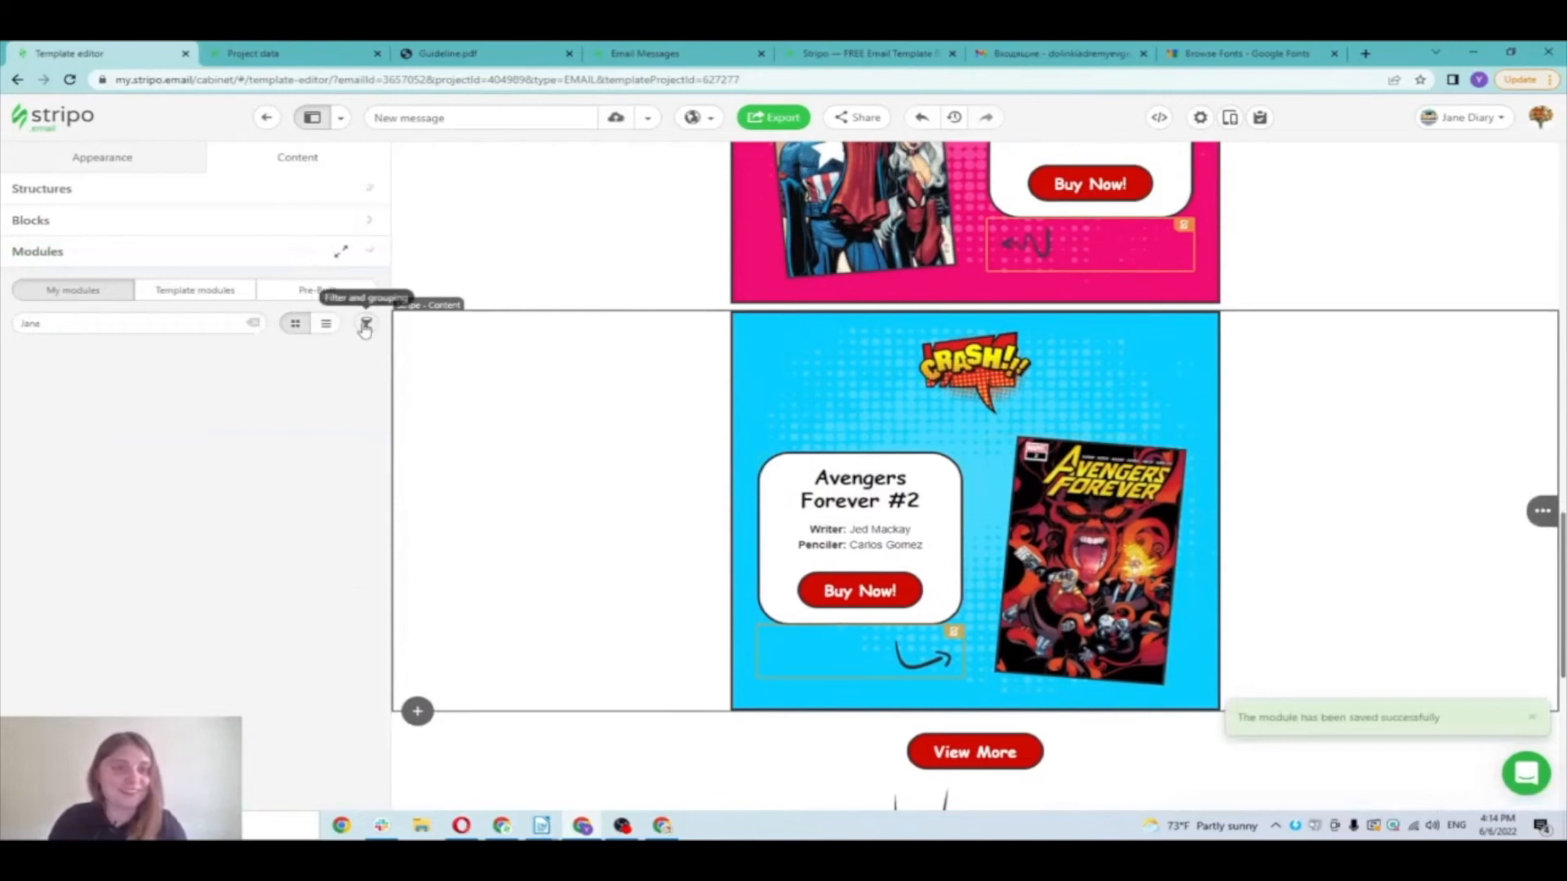
Step: Clear the category selection and the search text in My modules, and group the saved modules by tag
left_click(367, 323)
left_click(474, 382)
left_click(403, 383)
left_click(404, 454)
left_click(478, 453)
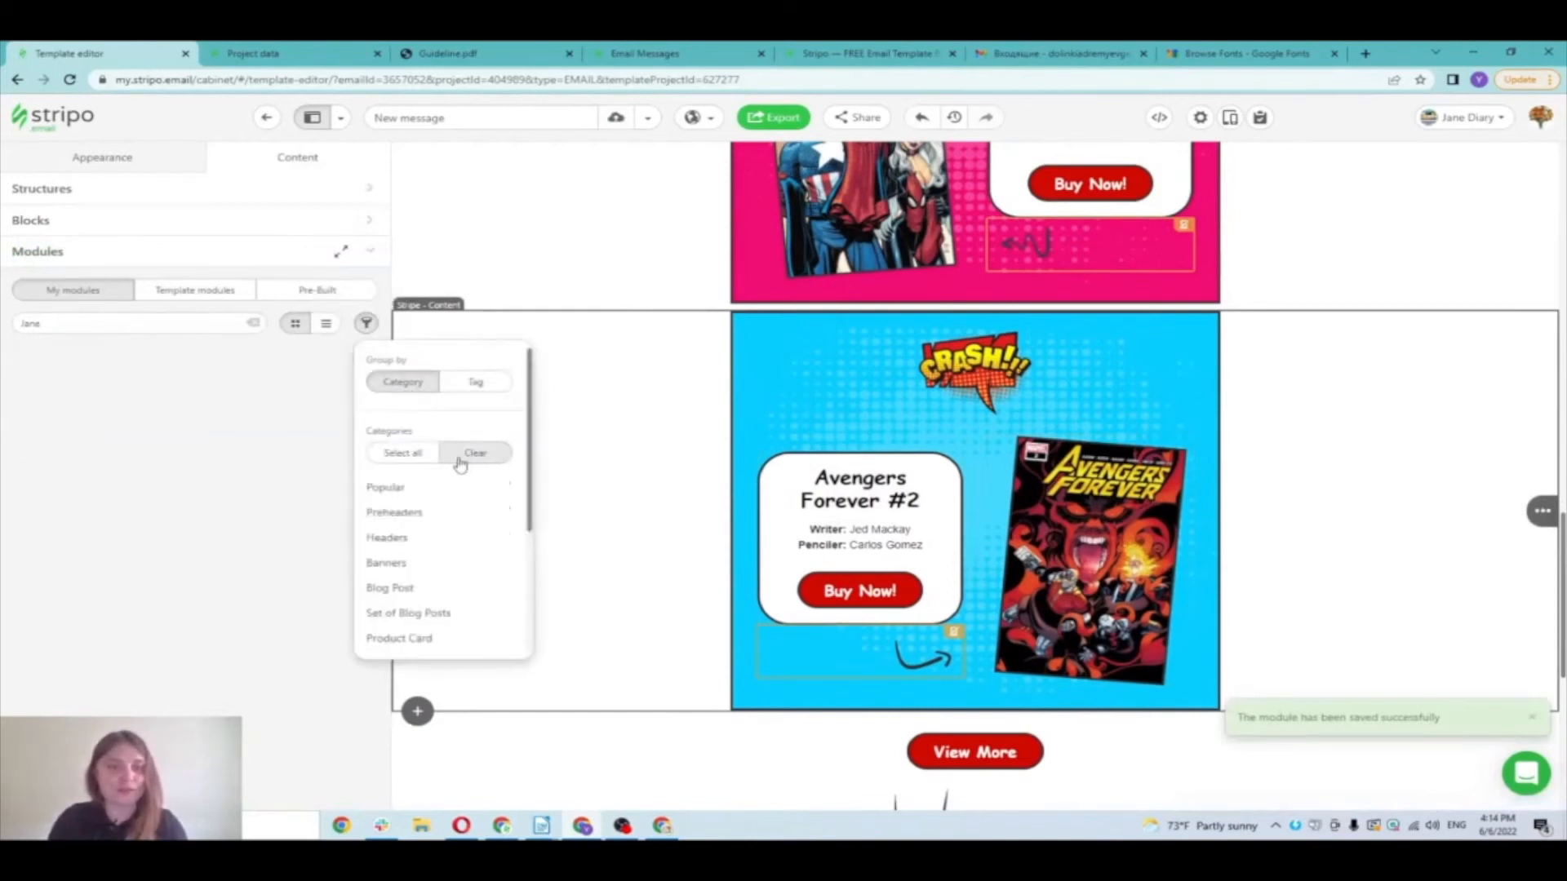
left_click(253, 323)
left_click(192, 296)
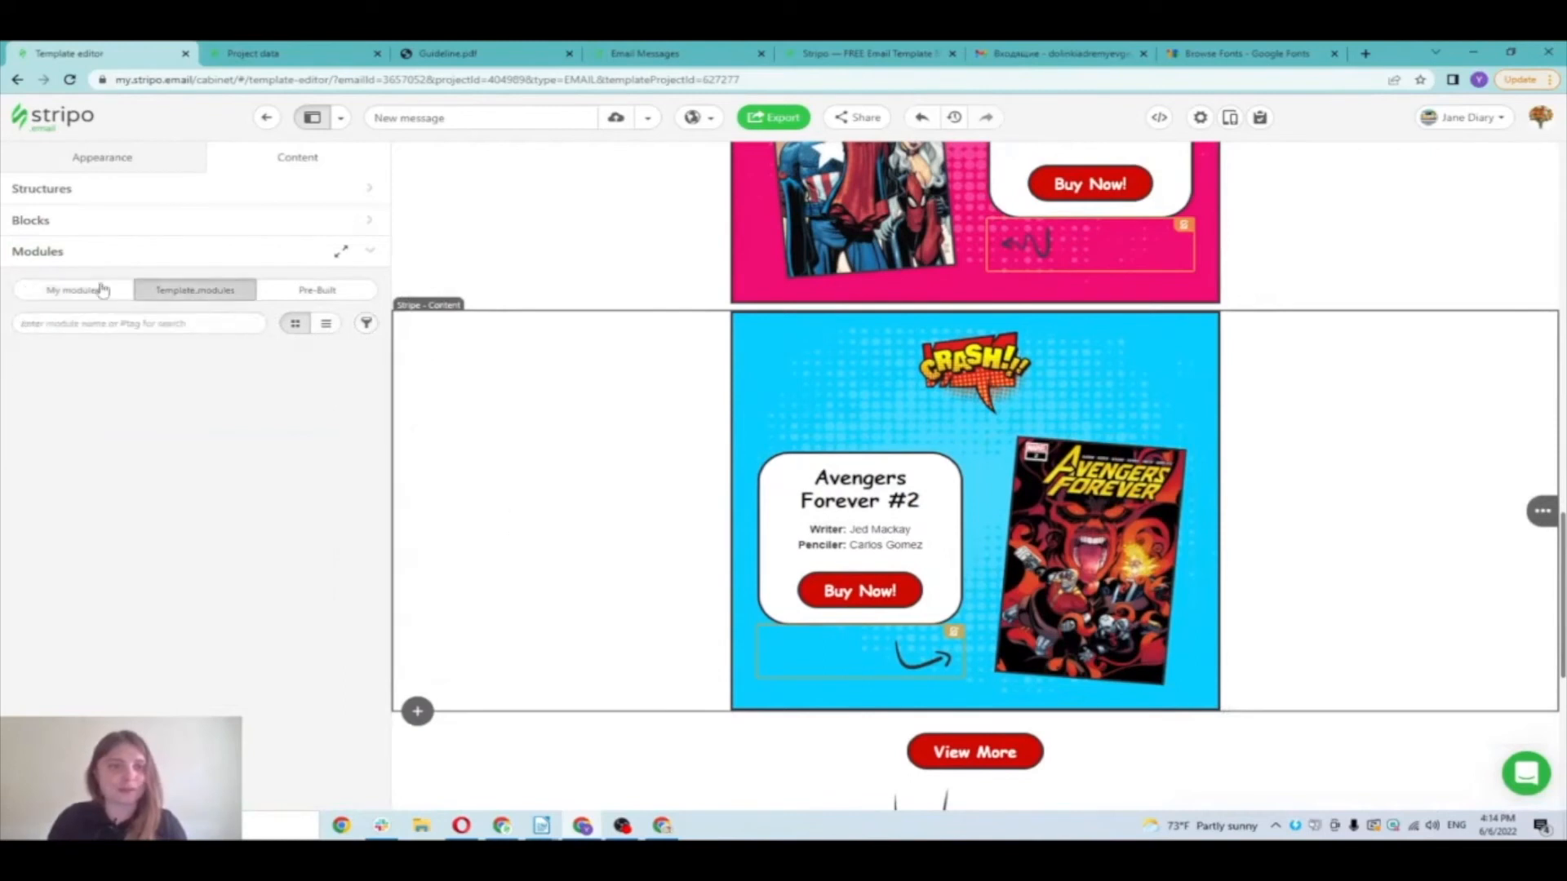
left_click(71, 291)
left_click(367, 323)
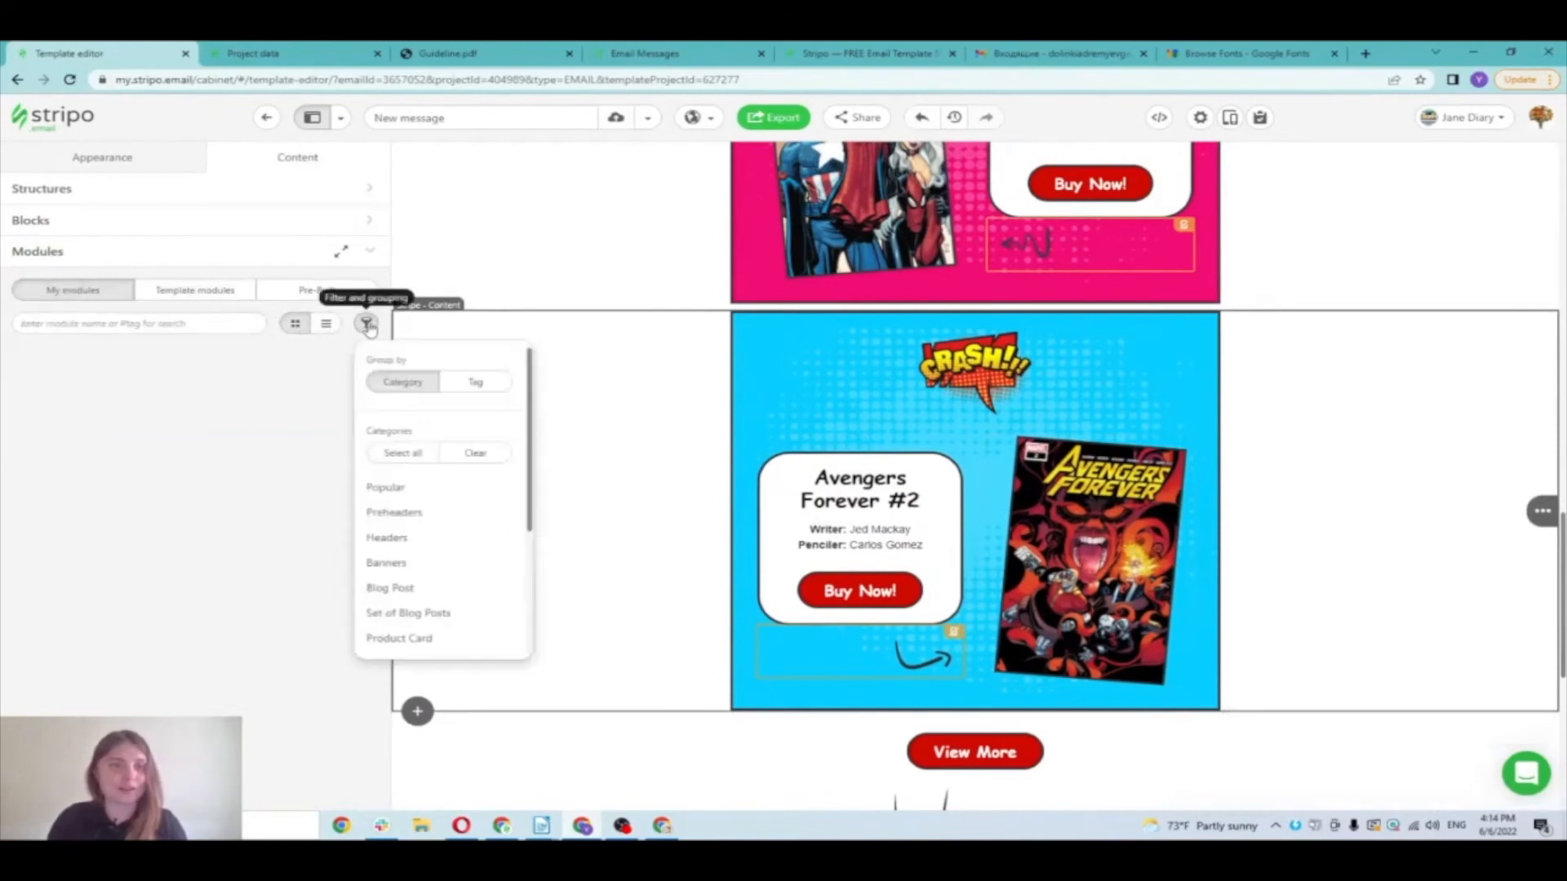
left_click(478, 383)
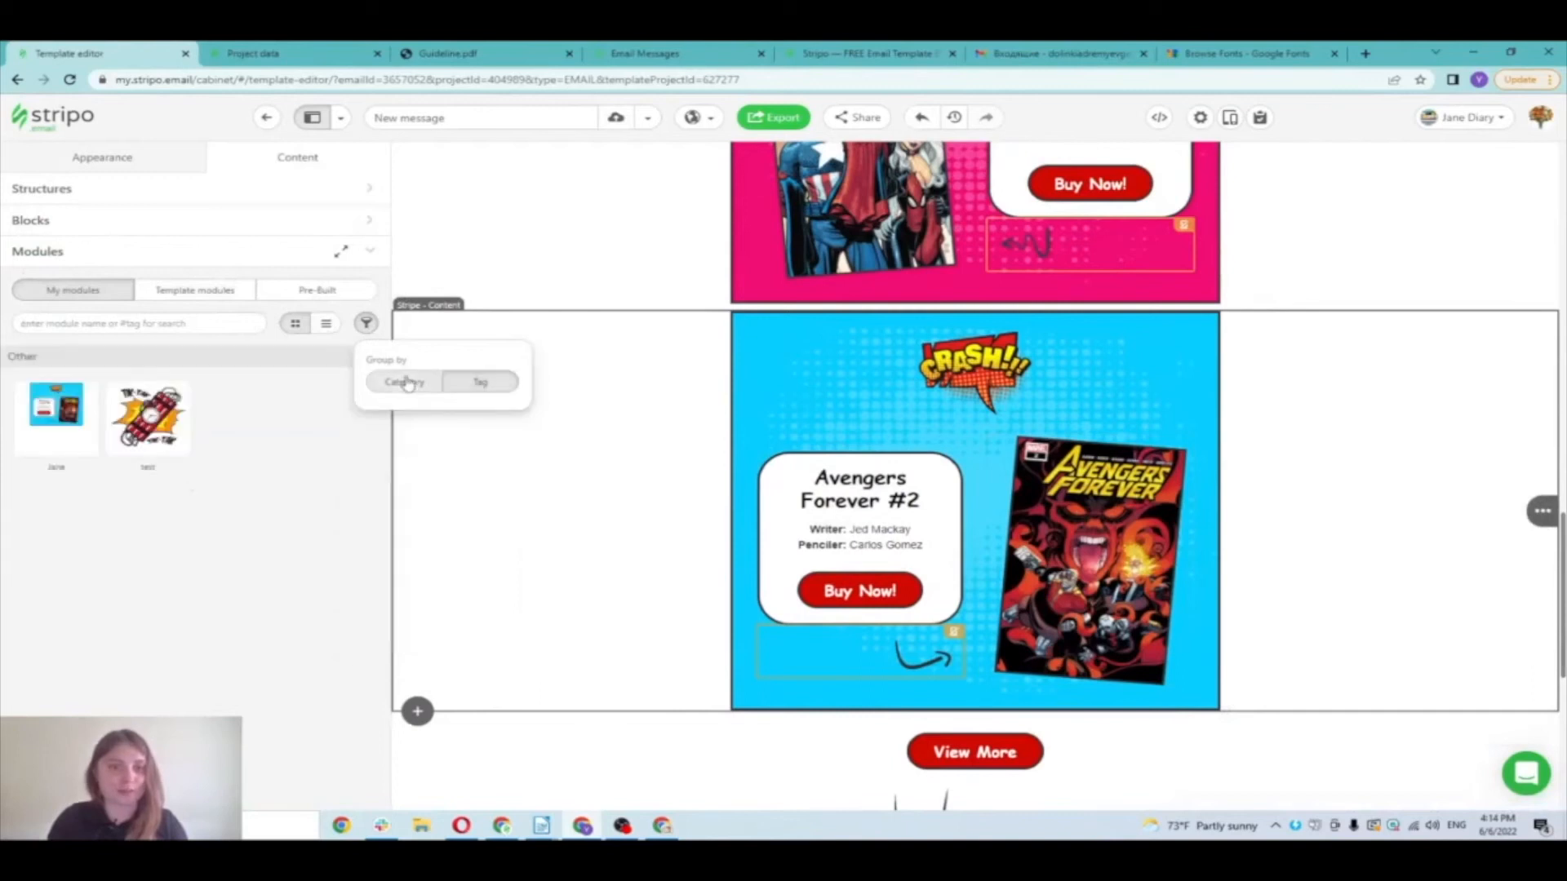
Step: Insert the saved Avengers Forever module between the pink and blue comic stripes, and delete the inserted copy
mouse_move(29, 412)
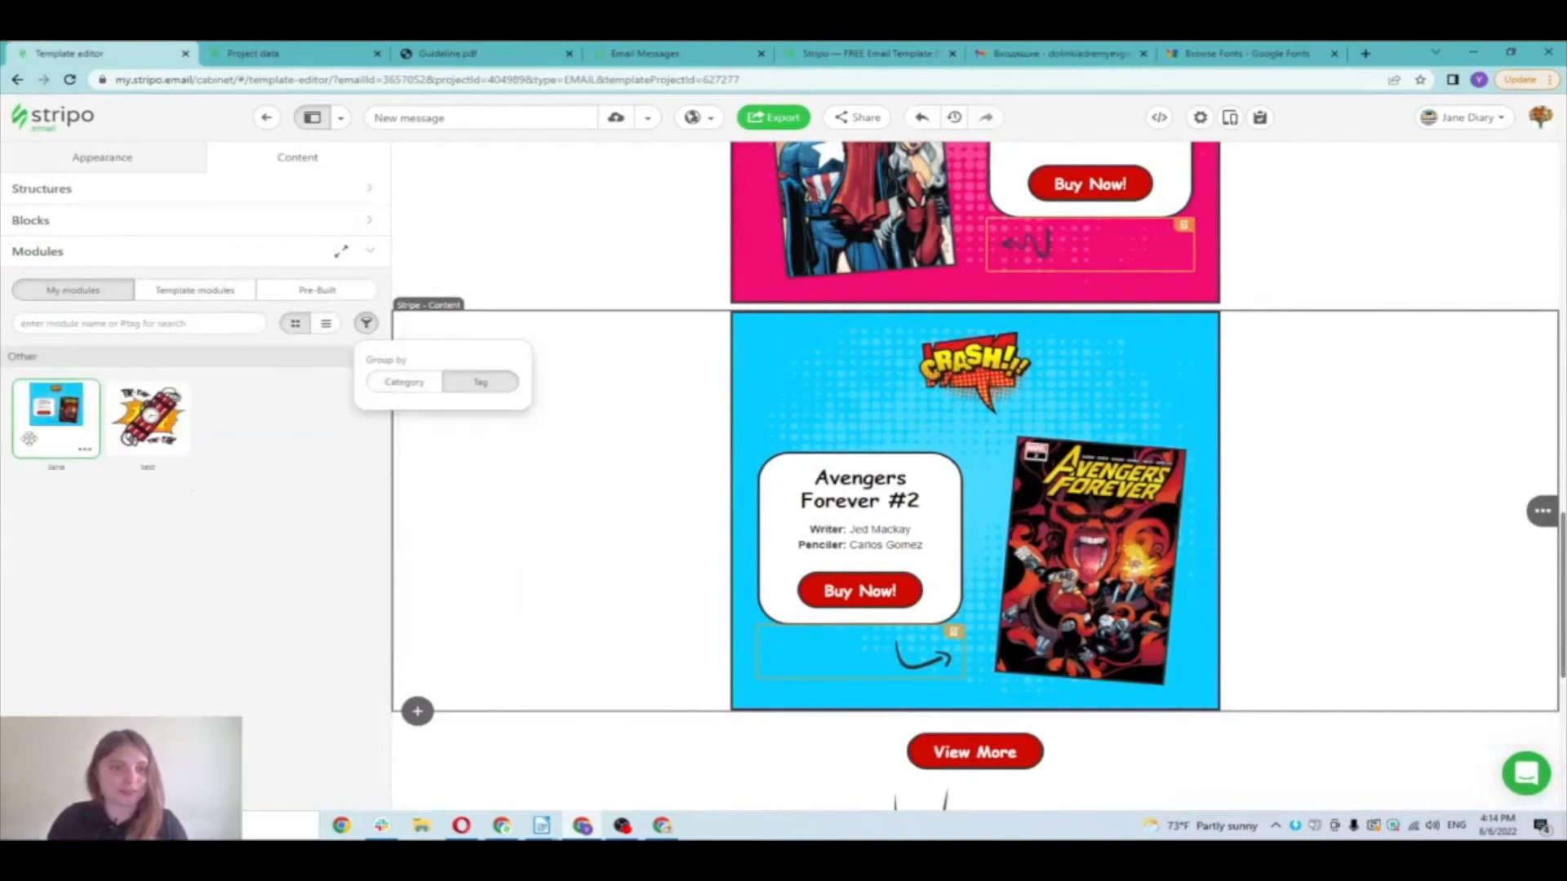
left_click_drag(18, 423, 811, 341)
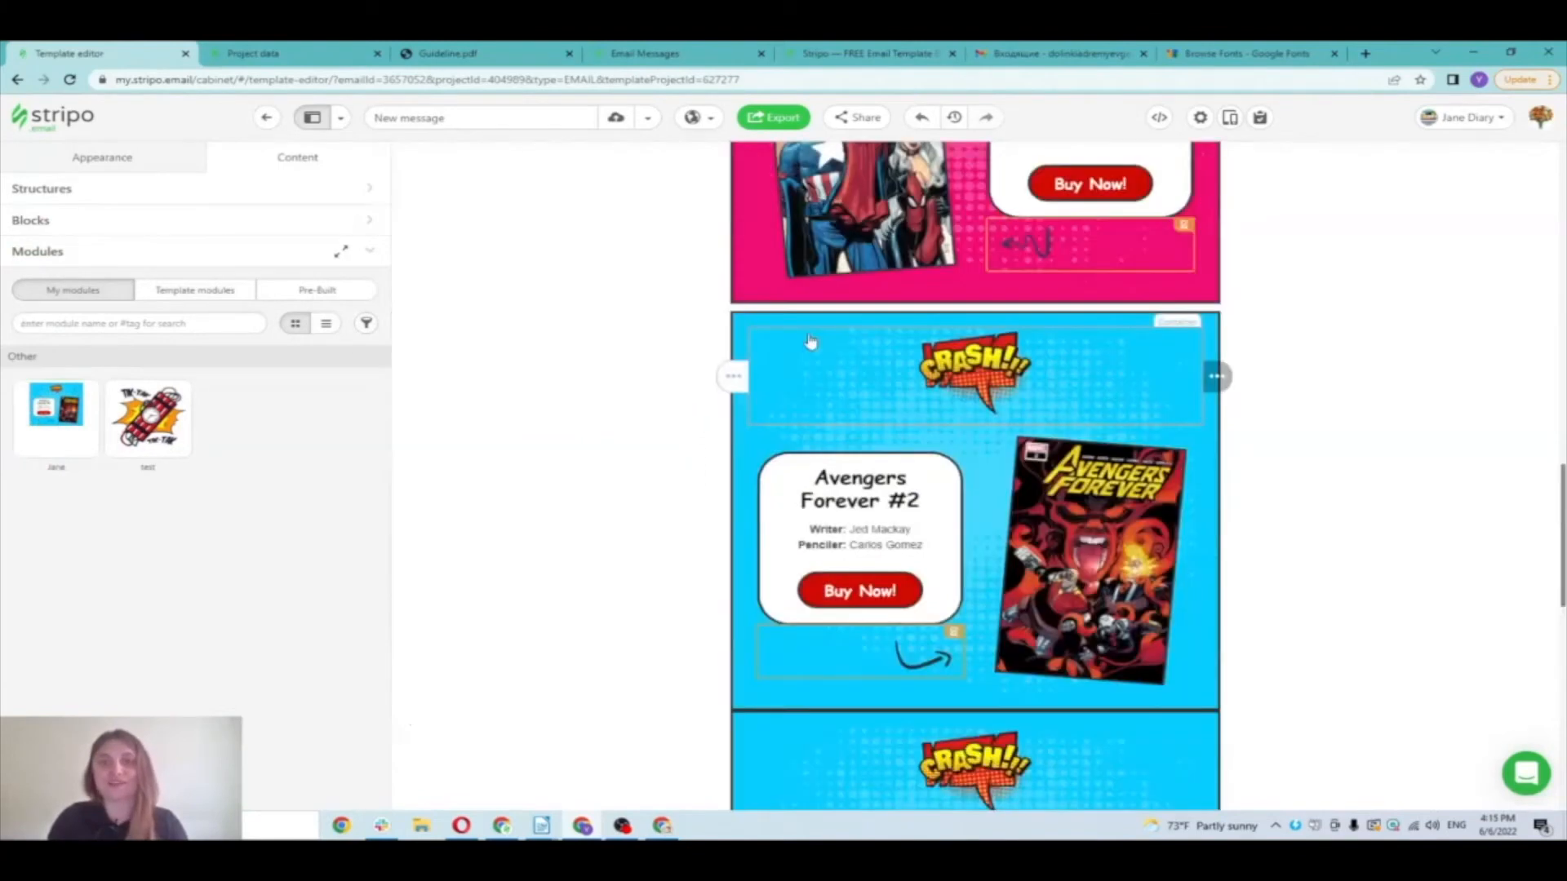
left_click(1541, 509)
left_click(1450, 513)
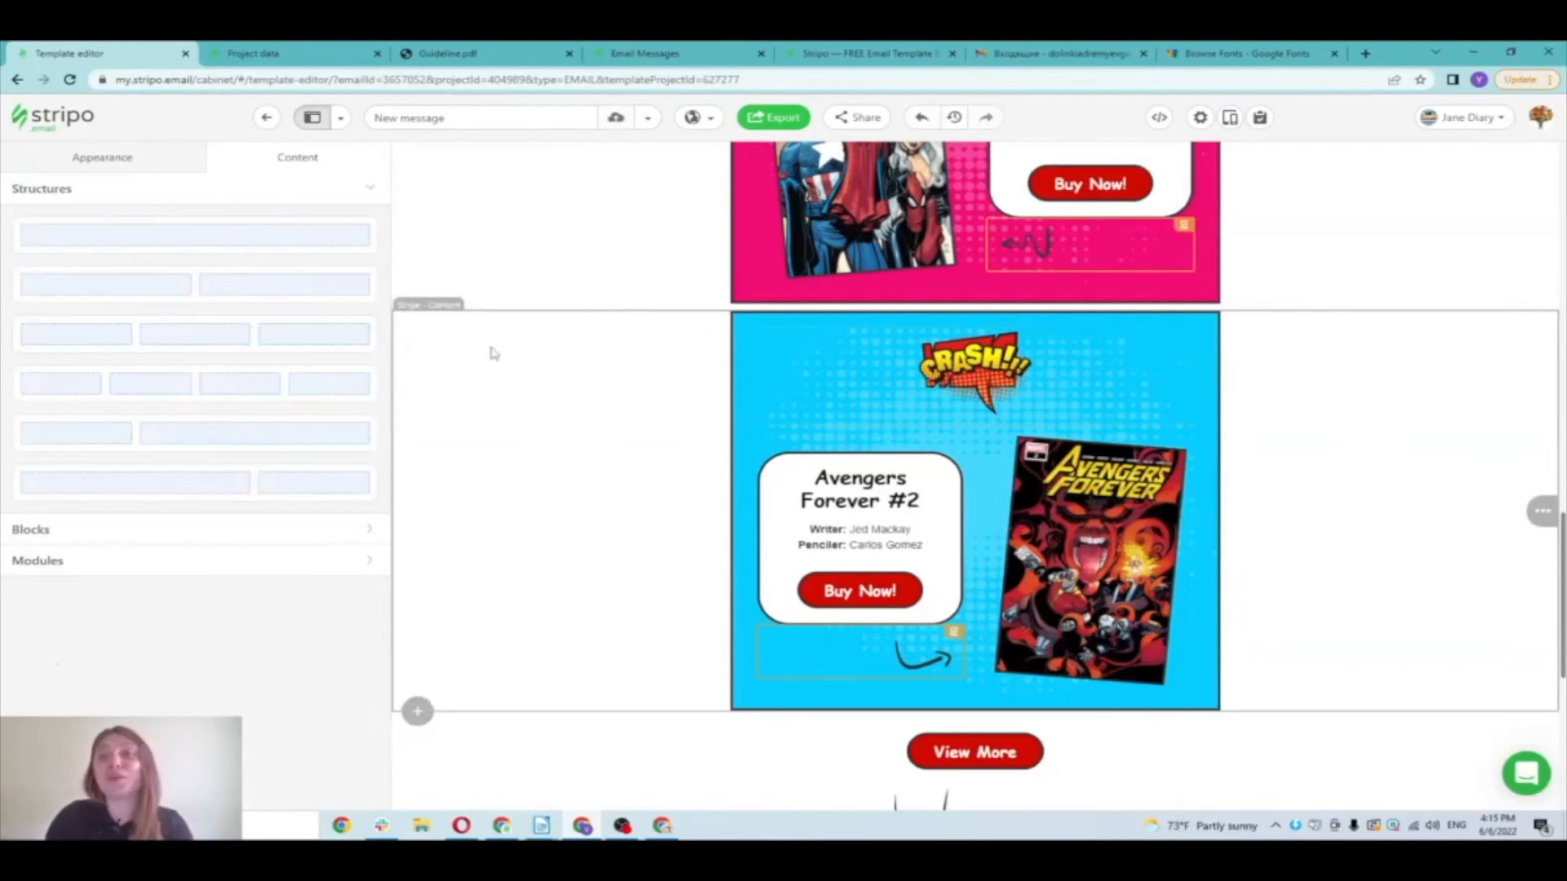
Step: Examine the stripe, structure and container settings of the Big Sale Now!!! section
scroll(449, 340, "up", 1)
scroll(420, 355, "up", 5)
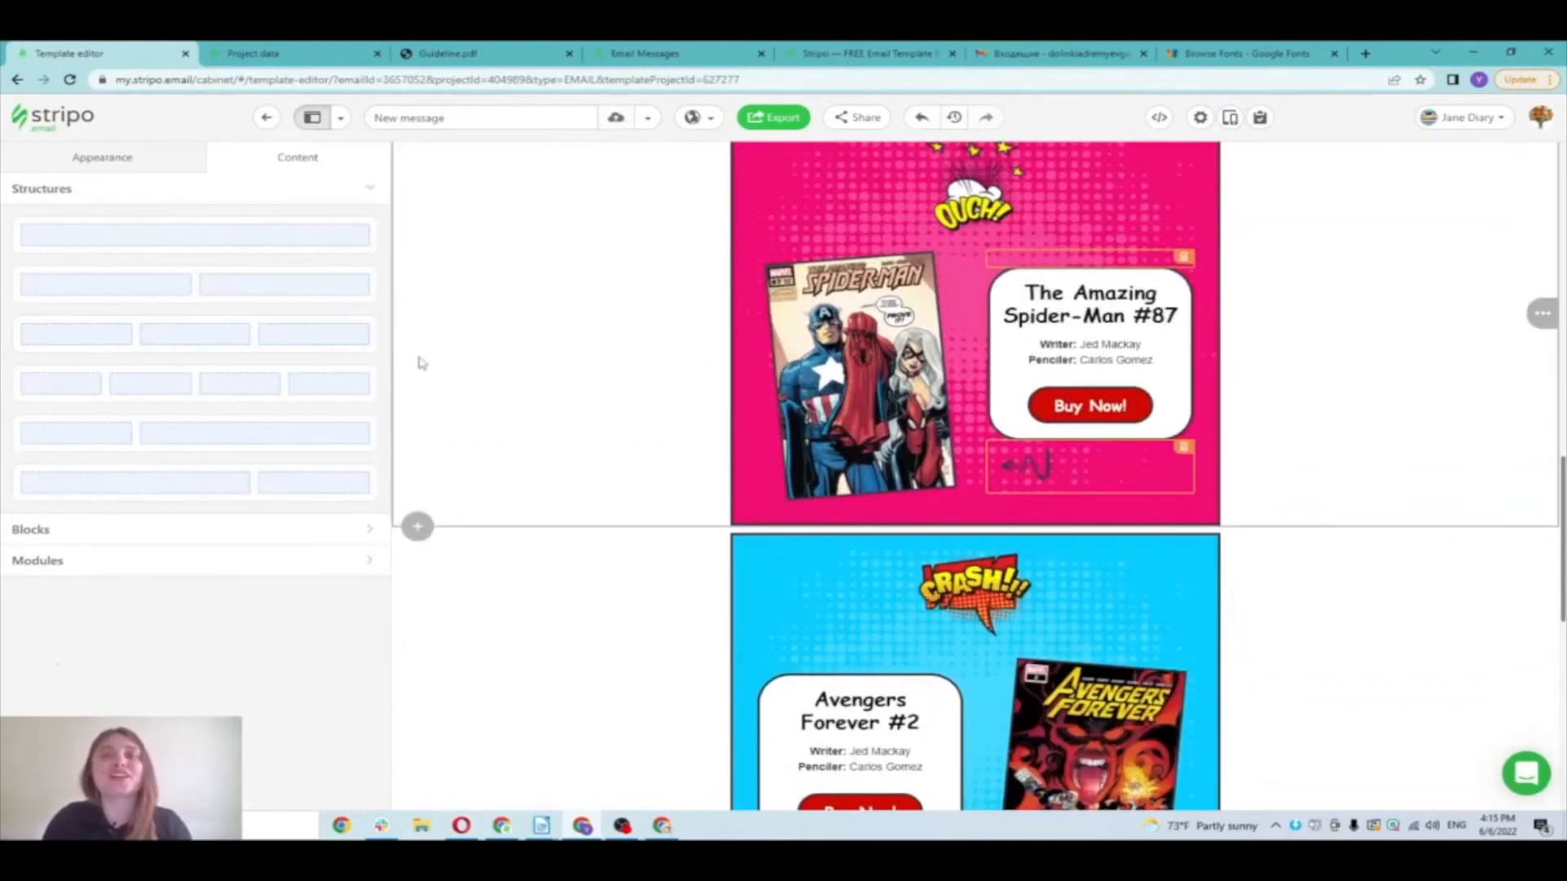
scroll(413, 363, "up", 6)
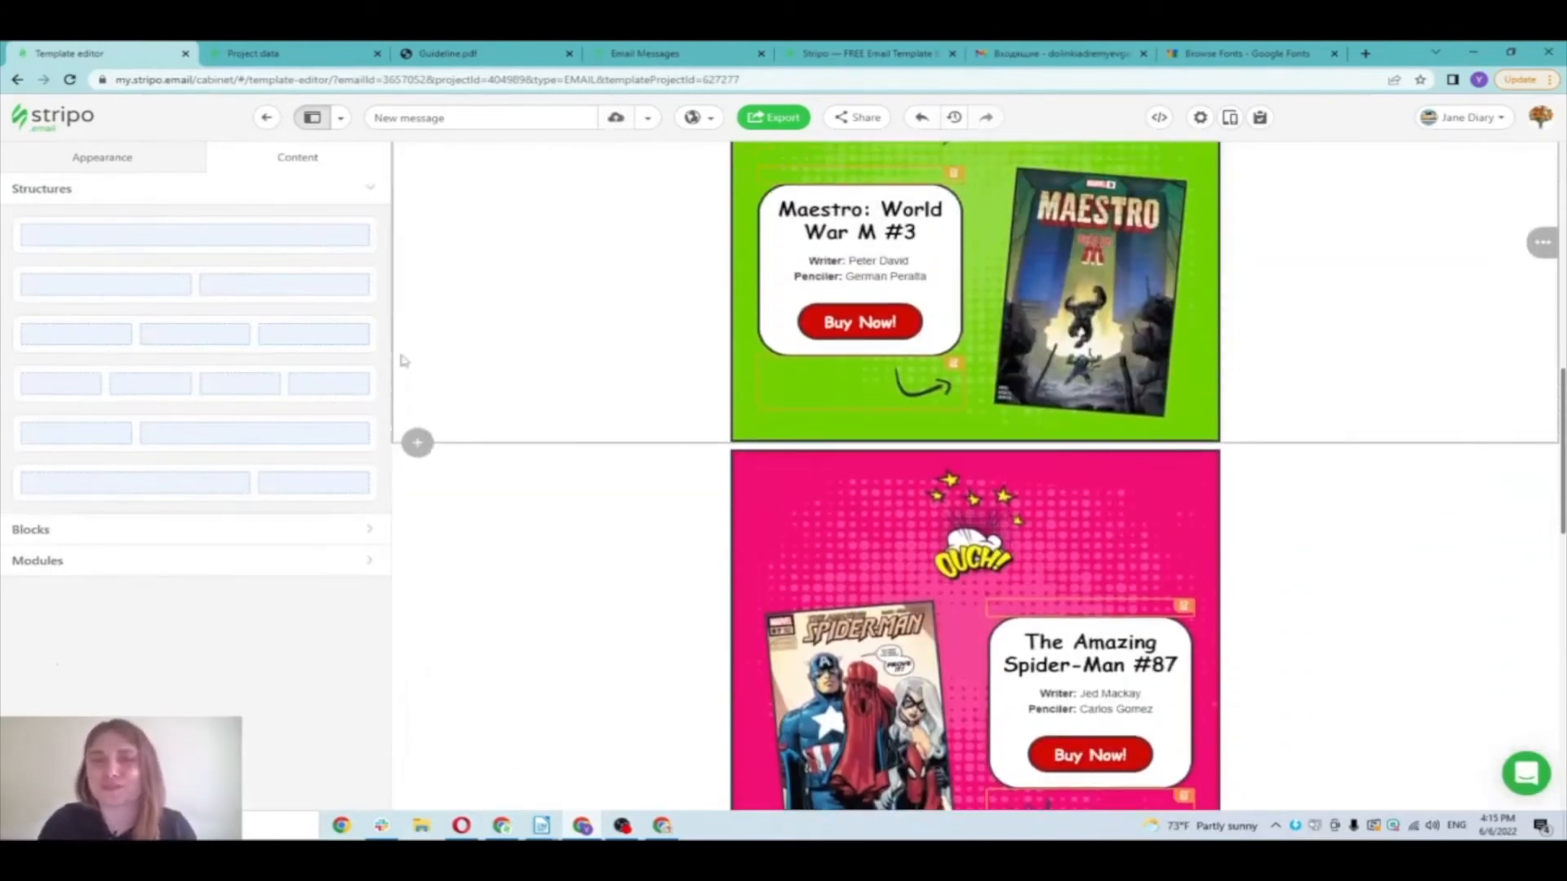
scroll(402, 363, "up", 1)
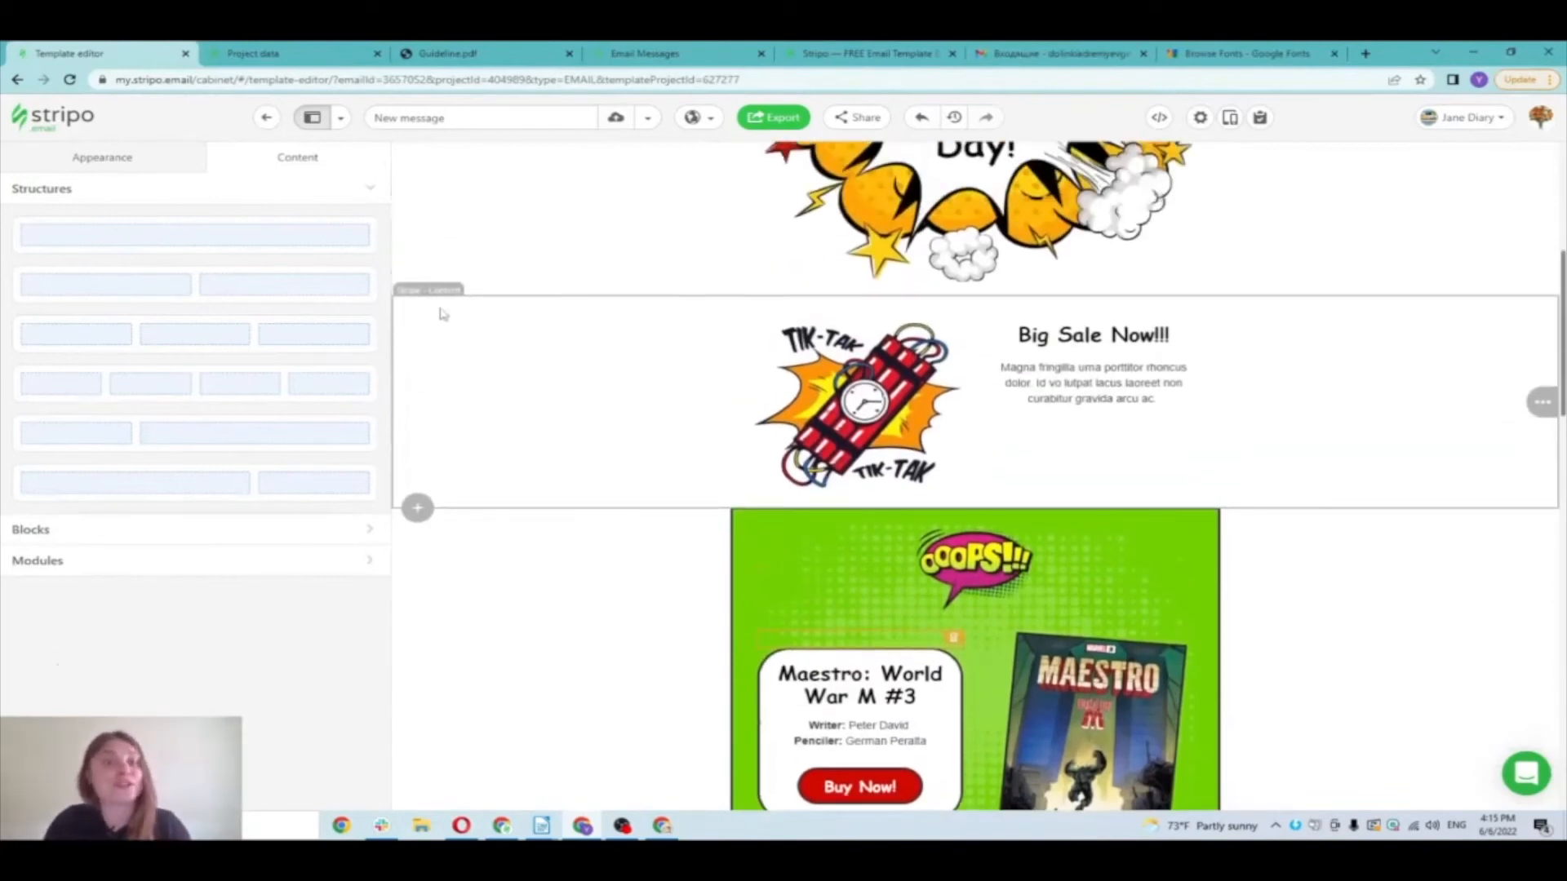
left_click(408, 292)
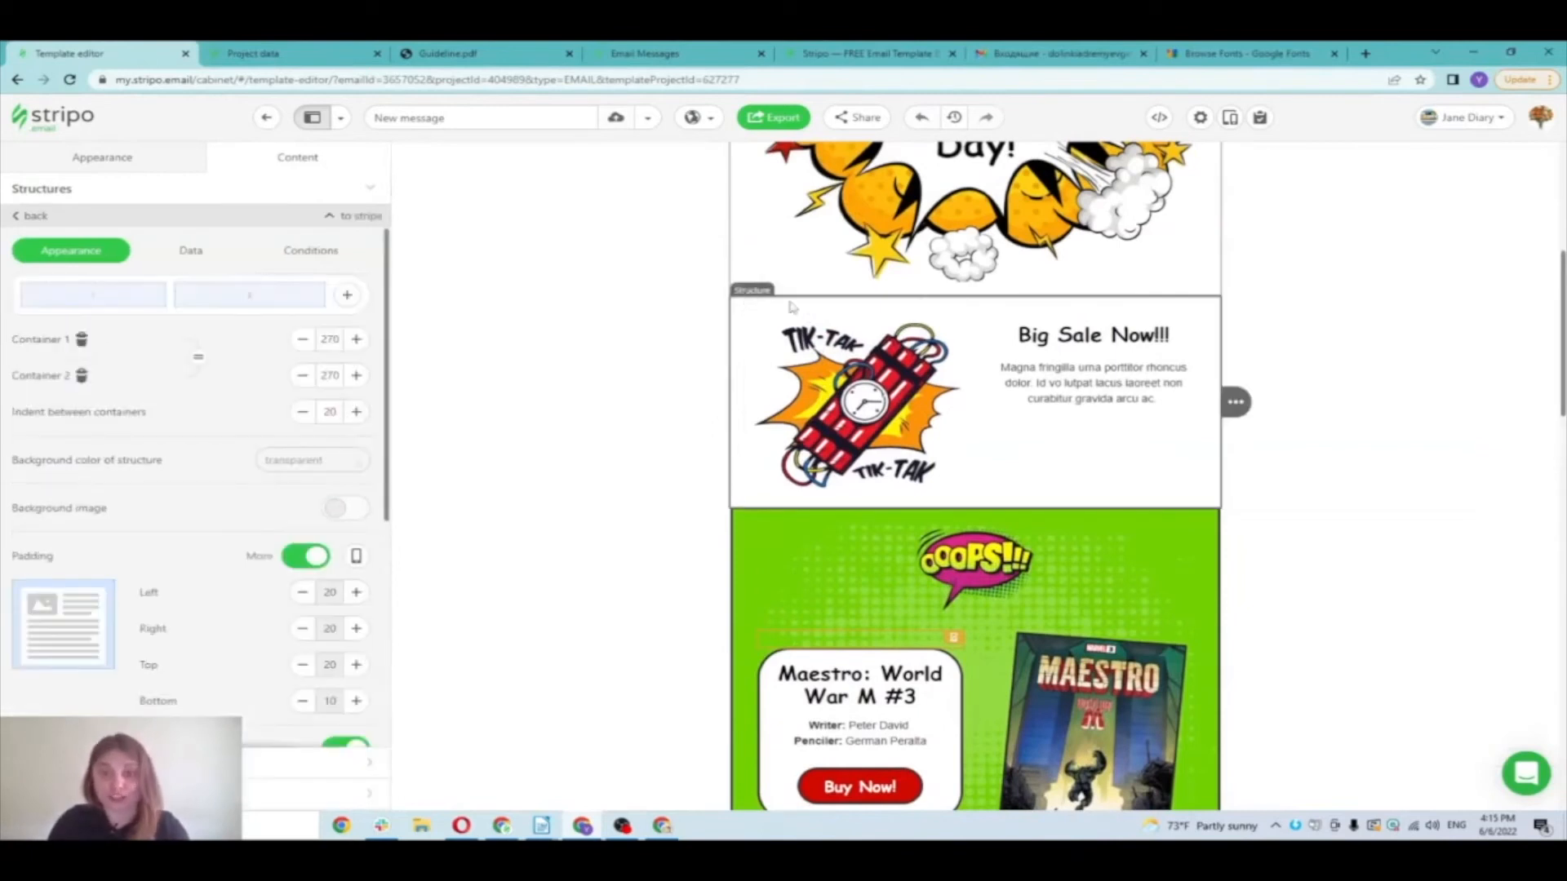
left_click(947, 308)
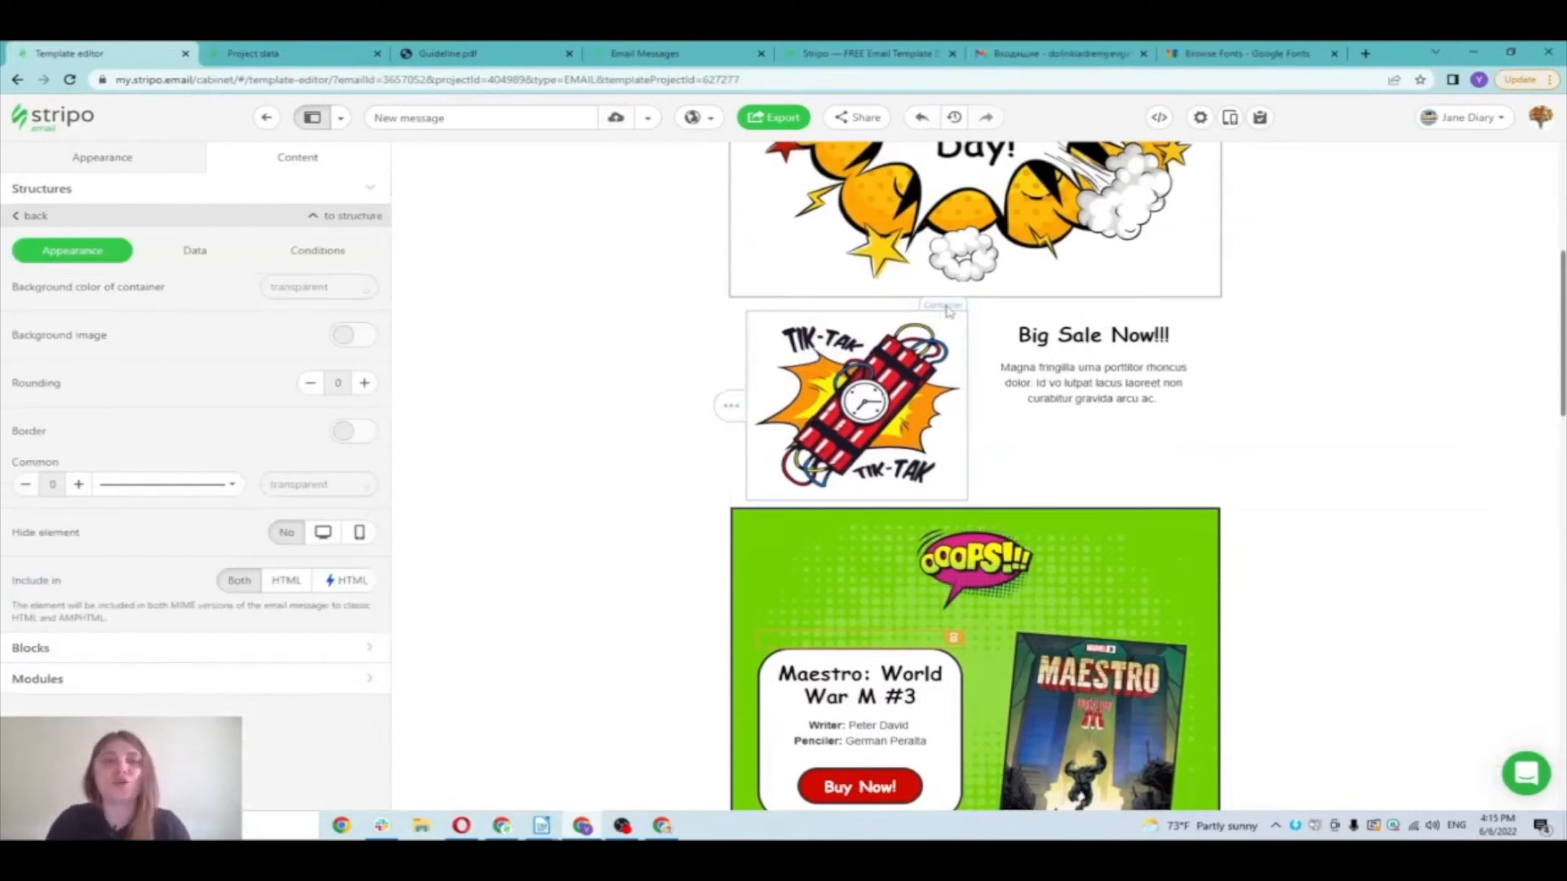
left_click(24, 216)
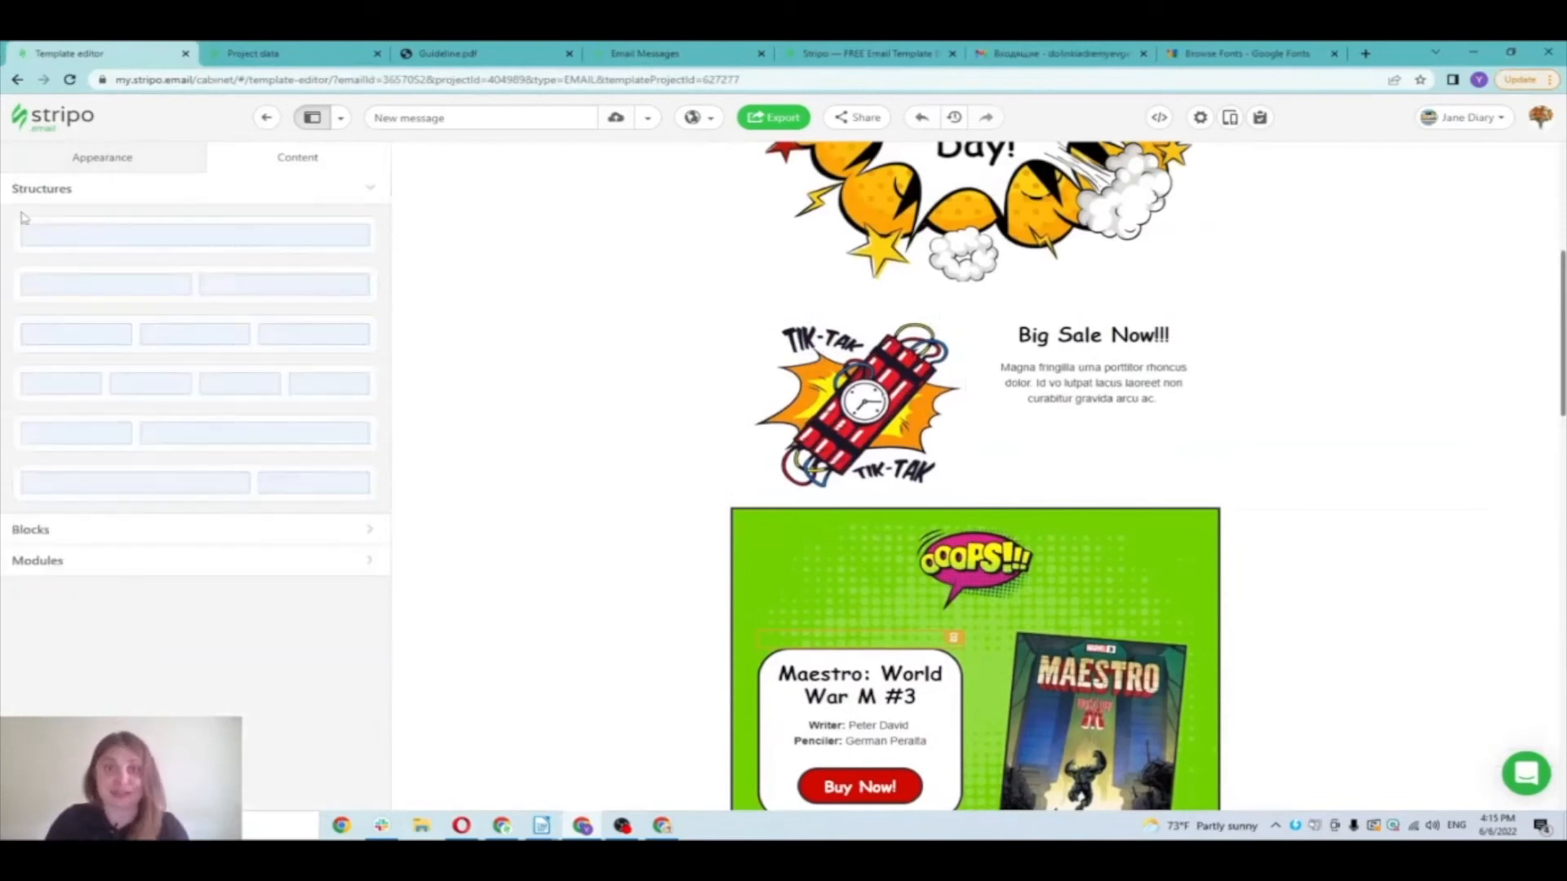
Step: Look over the available content blocks, and preview the email in desktop and mobile views before returning to the editor
left_click(231, 532)
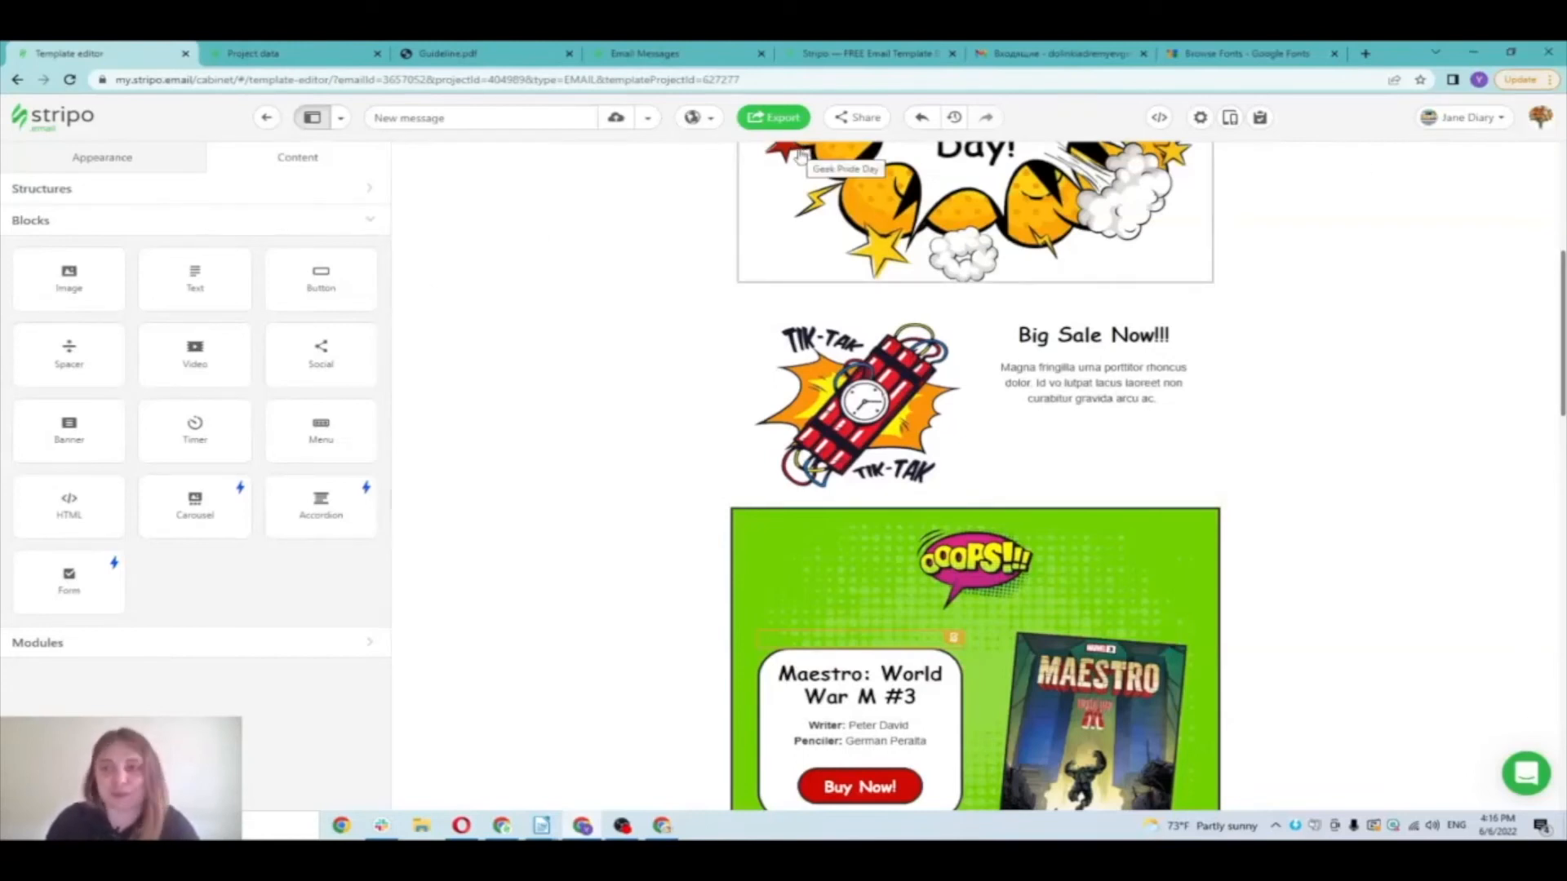
left_click(1225, 114)
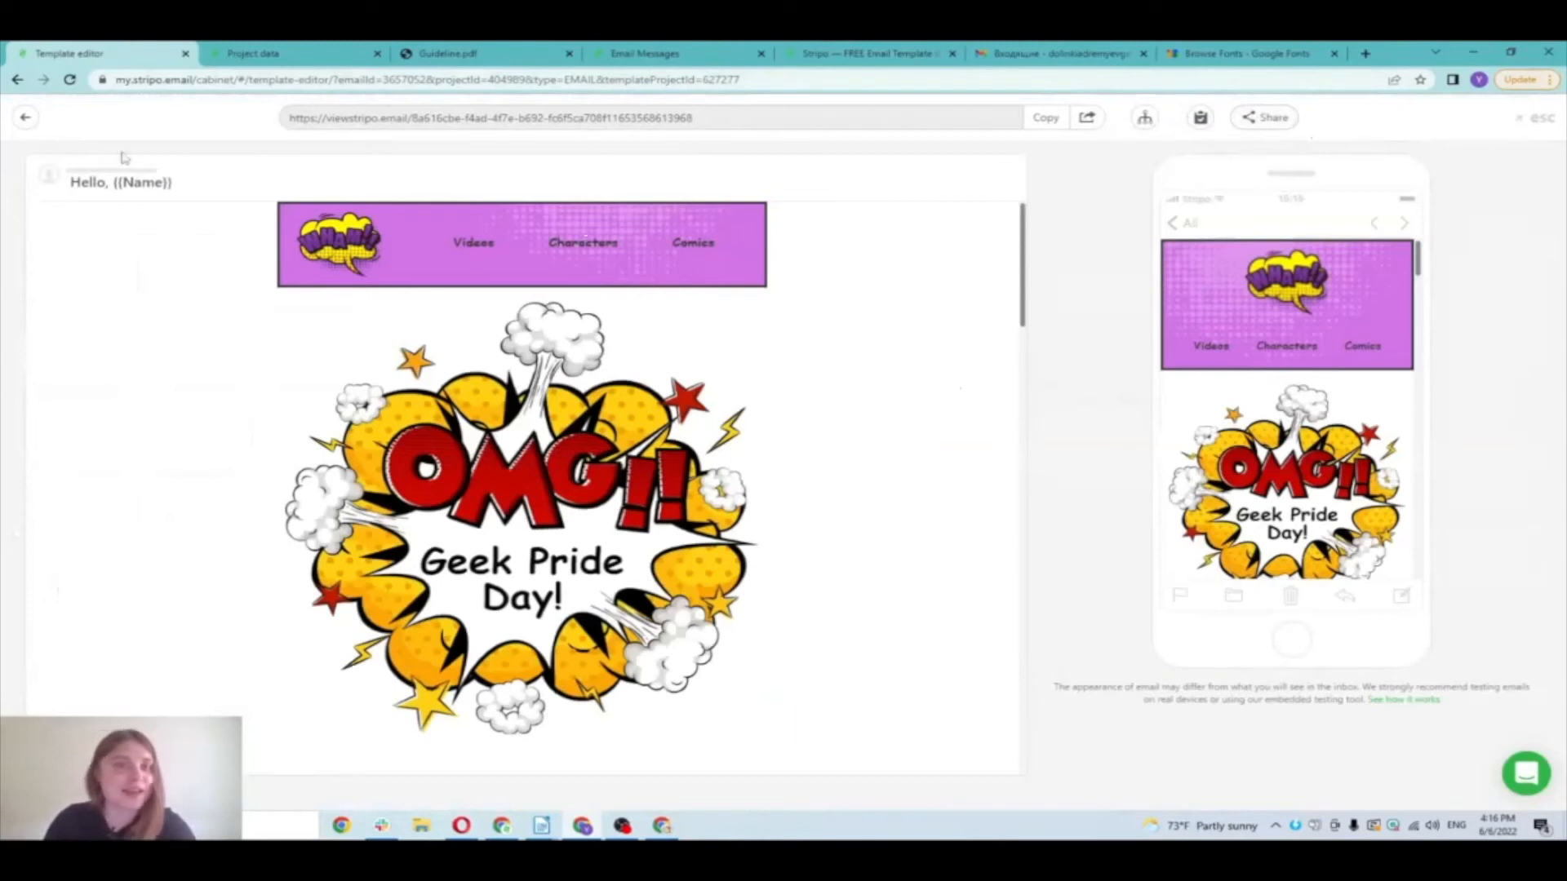
left_click(22, 120)
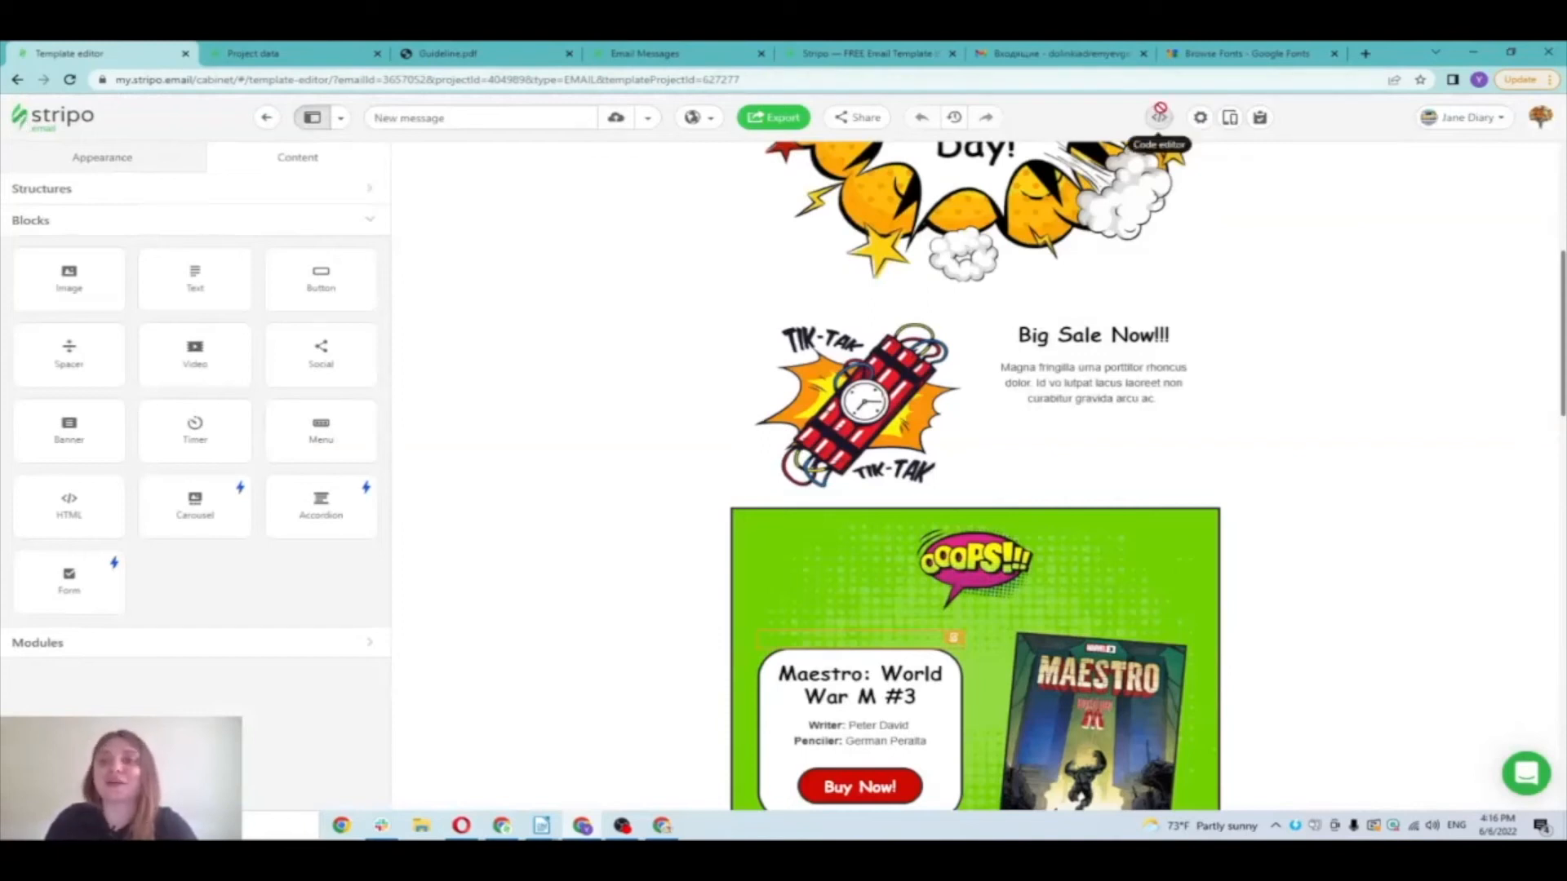
Step: Open the email's code editor with the CSS beside the HTML, and examine the responsive styles and the 600px media query
left_click(1161, 117)
left_click_drag(1223, 466, 1223, 207)
left_click(1550, 215)
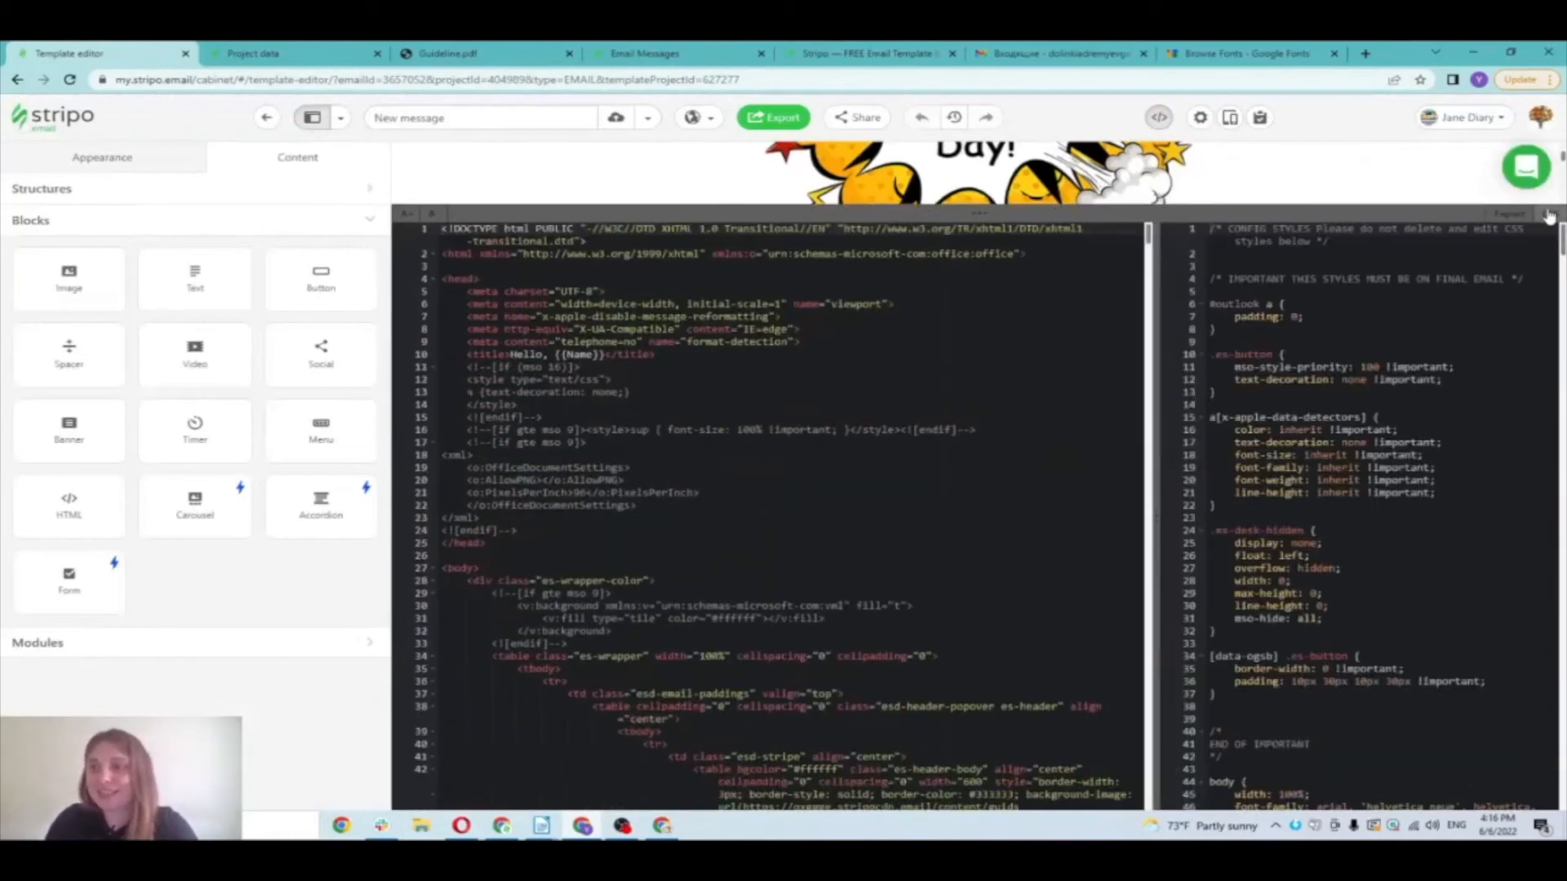
left_click_drag(1561, 244, 1556, 588)
left_click_drag(1227, 401, 1336, 401)
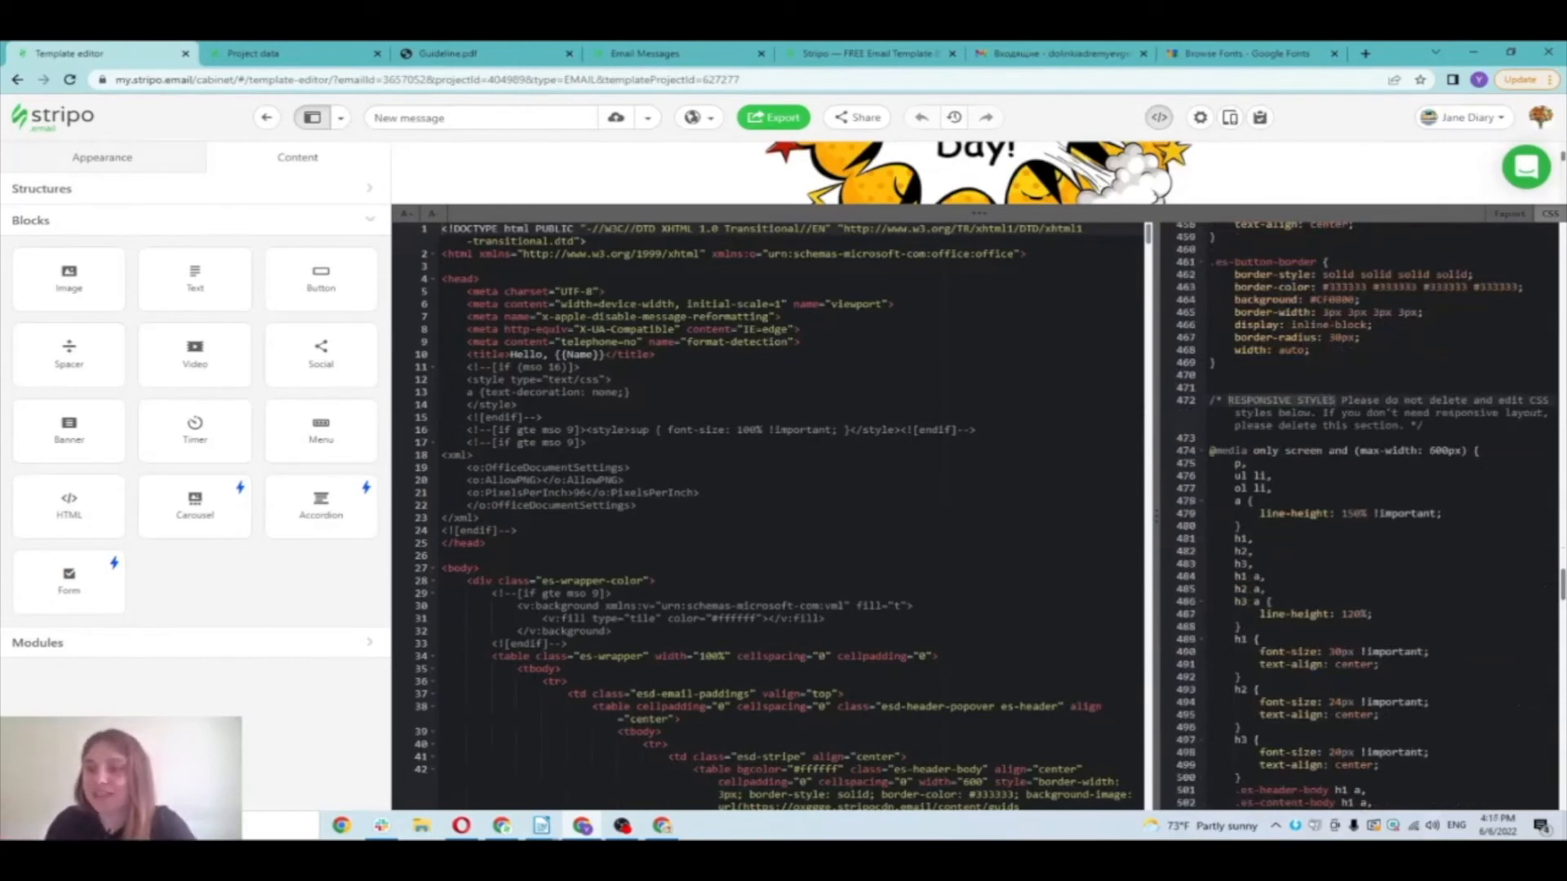
left_click_drag(1428, 450, 1462, 451)
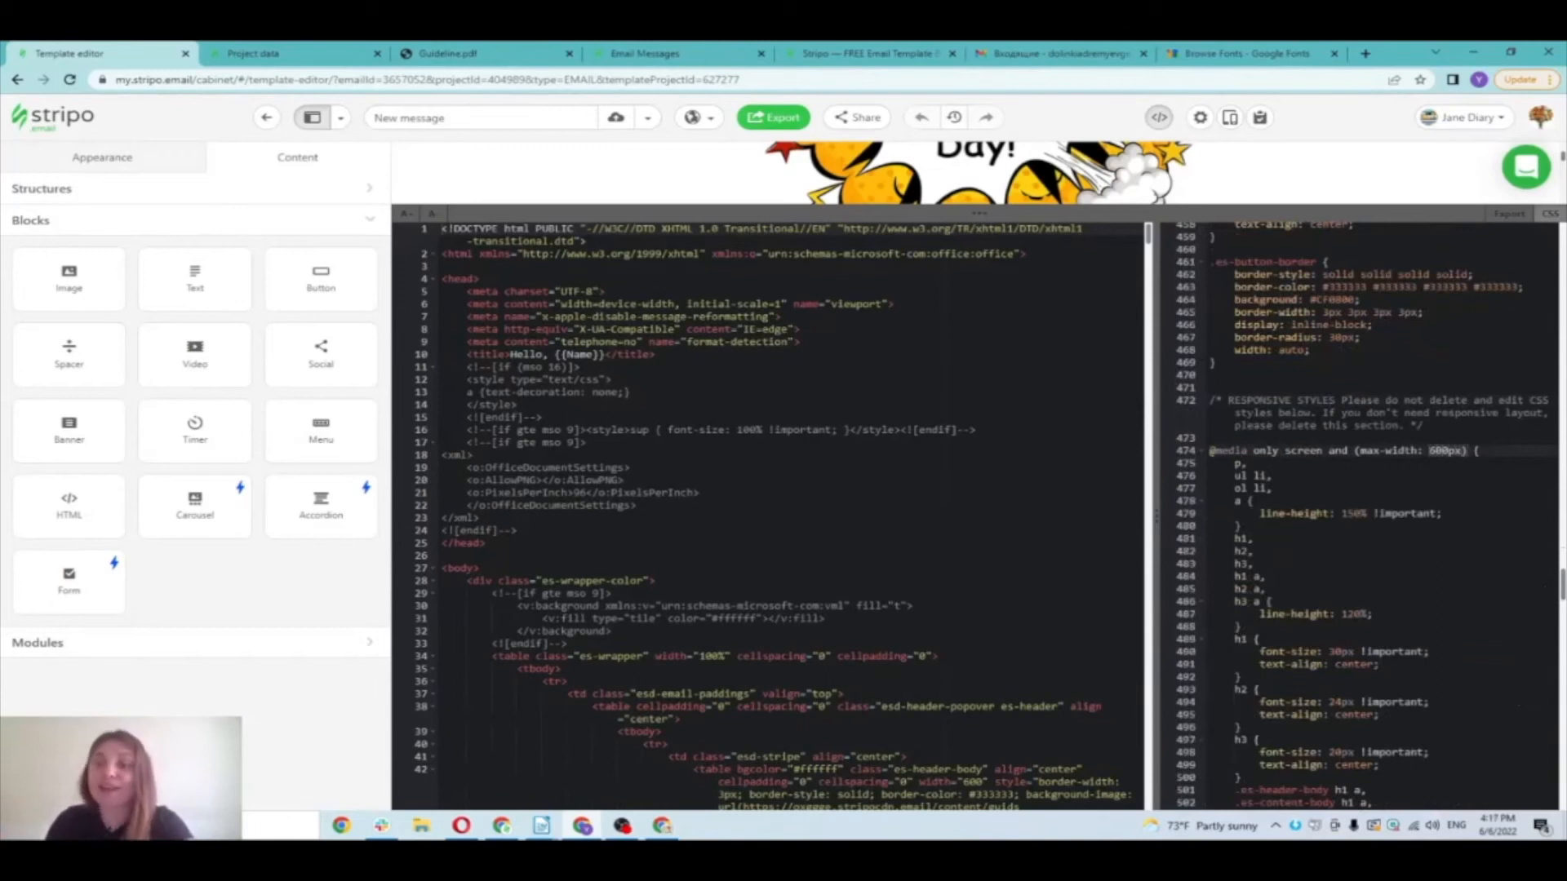
scroll(769, 515, "down", 1)
scroll(1359, 516, "down", 7)
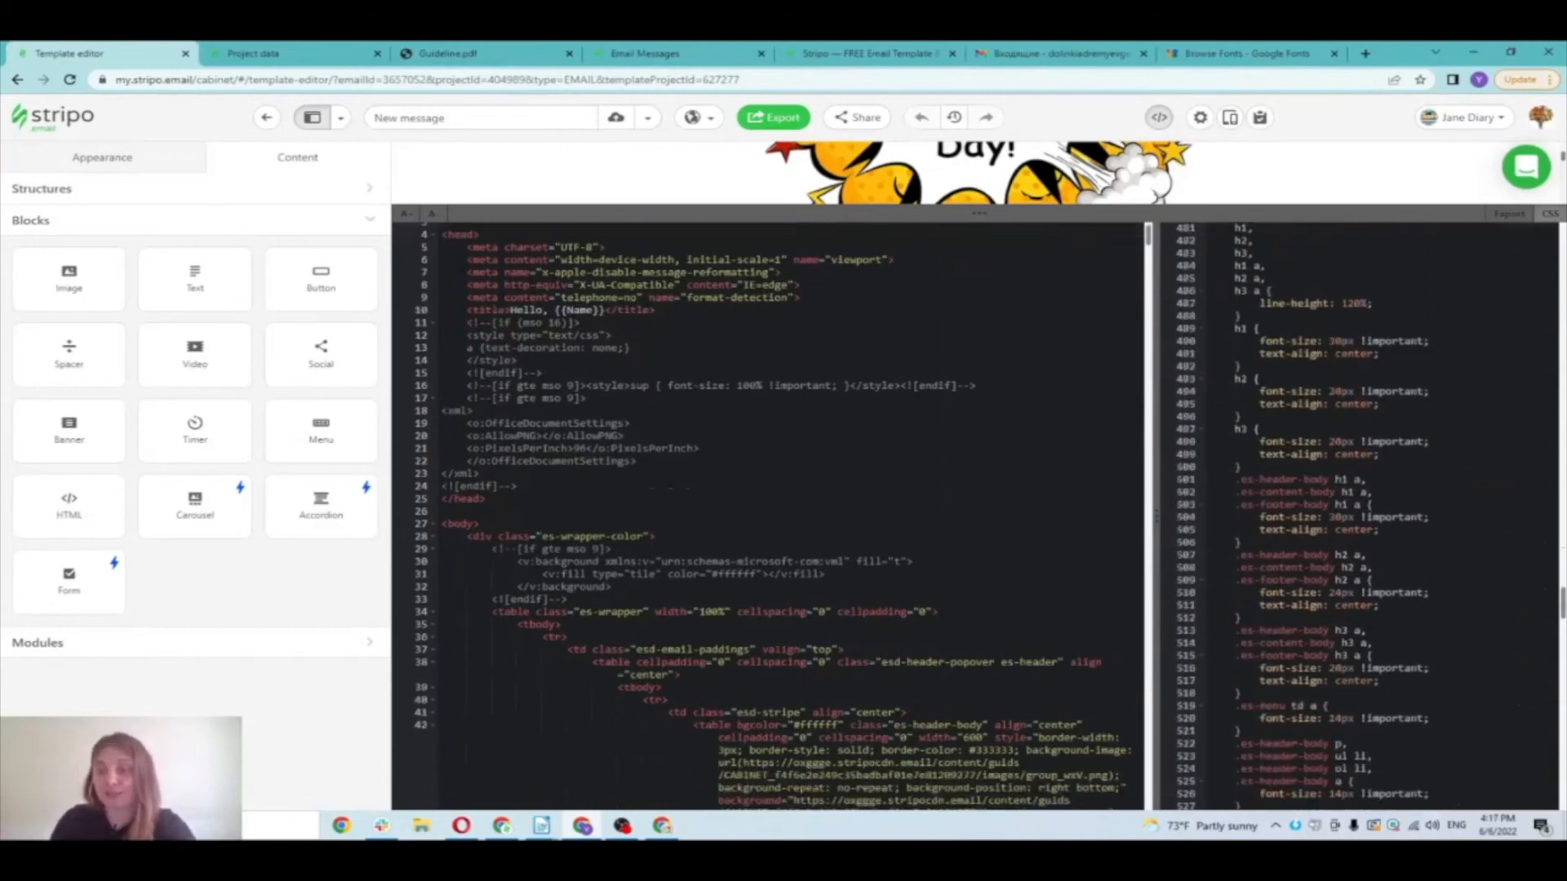
Step: Examine the remaining responsive styles in the CSS and compare them with the email's desktop and mobile previews
scroll(1359, 516, "down", 7)
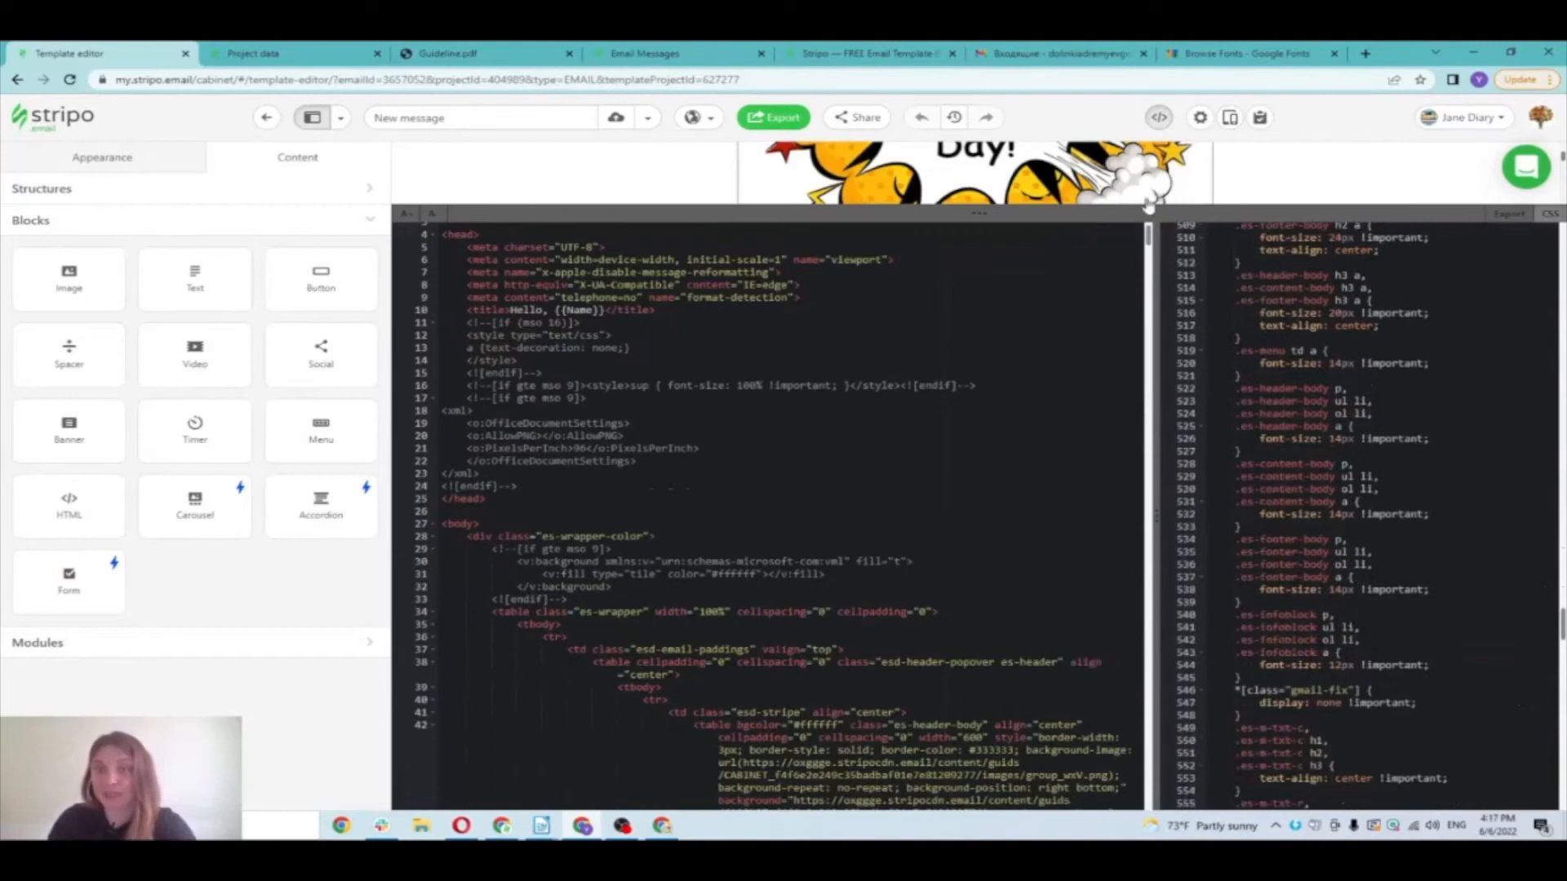
left_click_drag(1143, 211, 1142, 630)
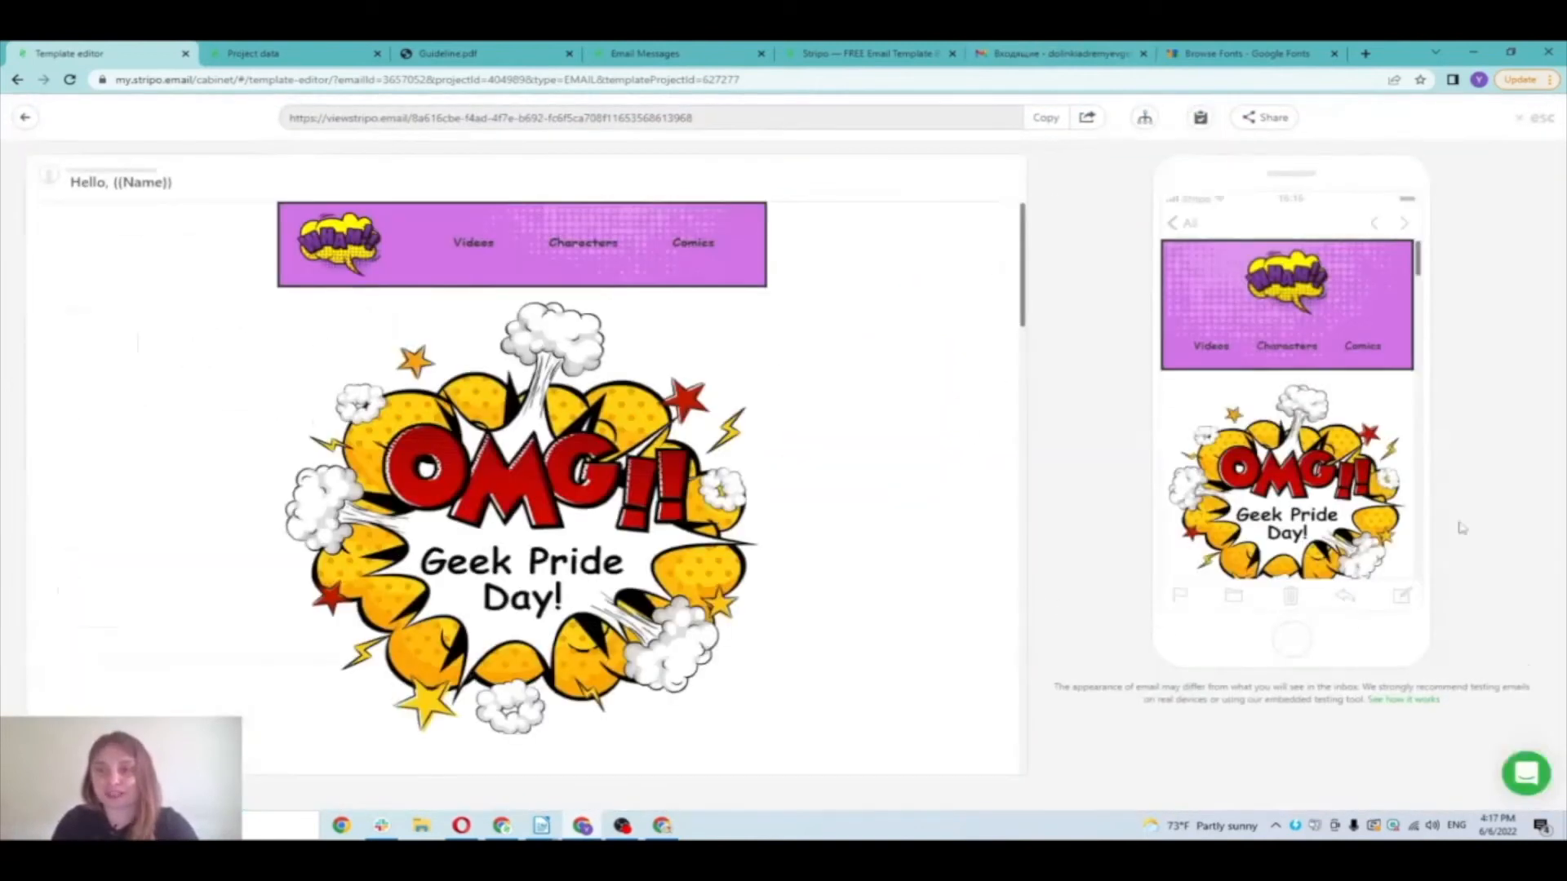
left_click(23, 119)
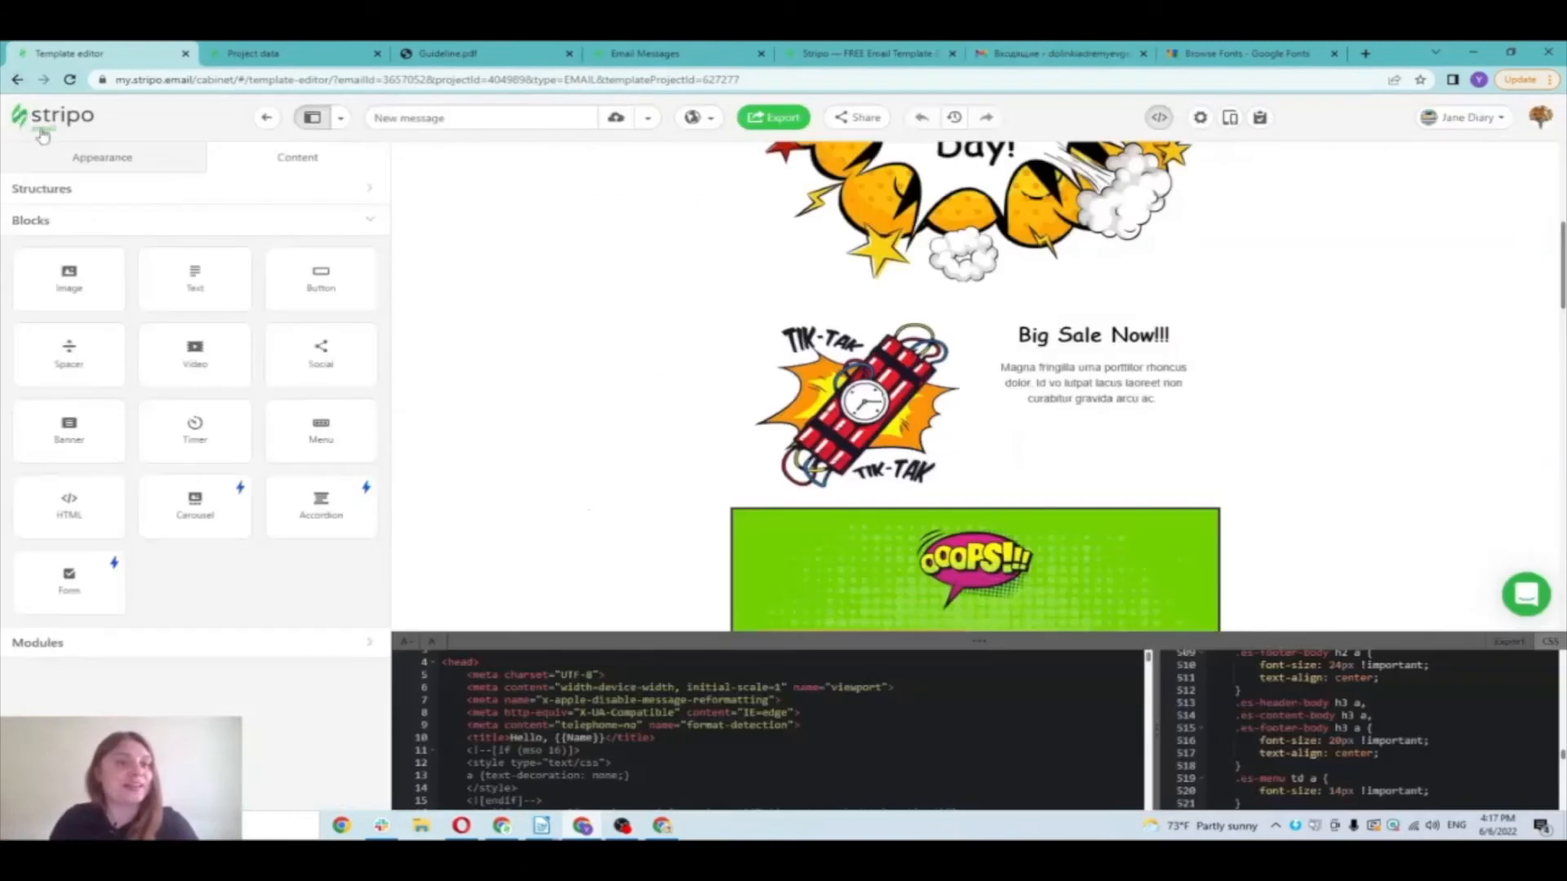
Step: Review the Mobile Formatting settings for text, menu, heading and button sizes, and close the code editor
left_click(125, 159)
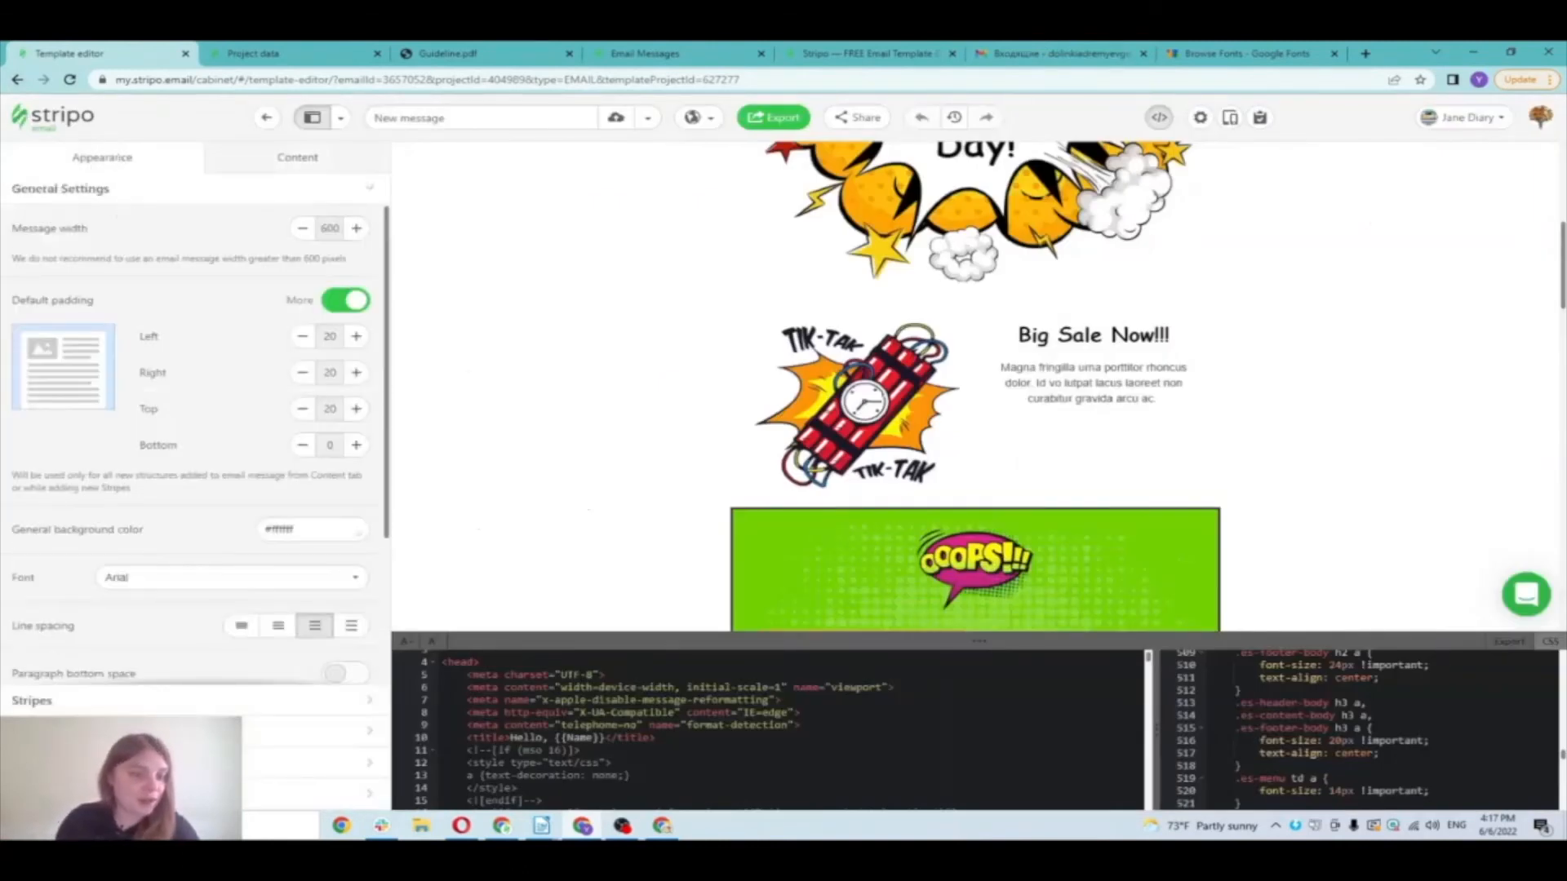
left_click(160, 793)
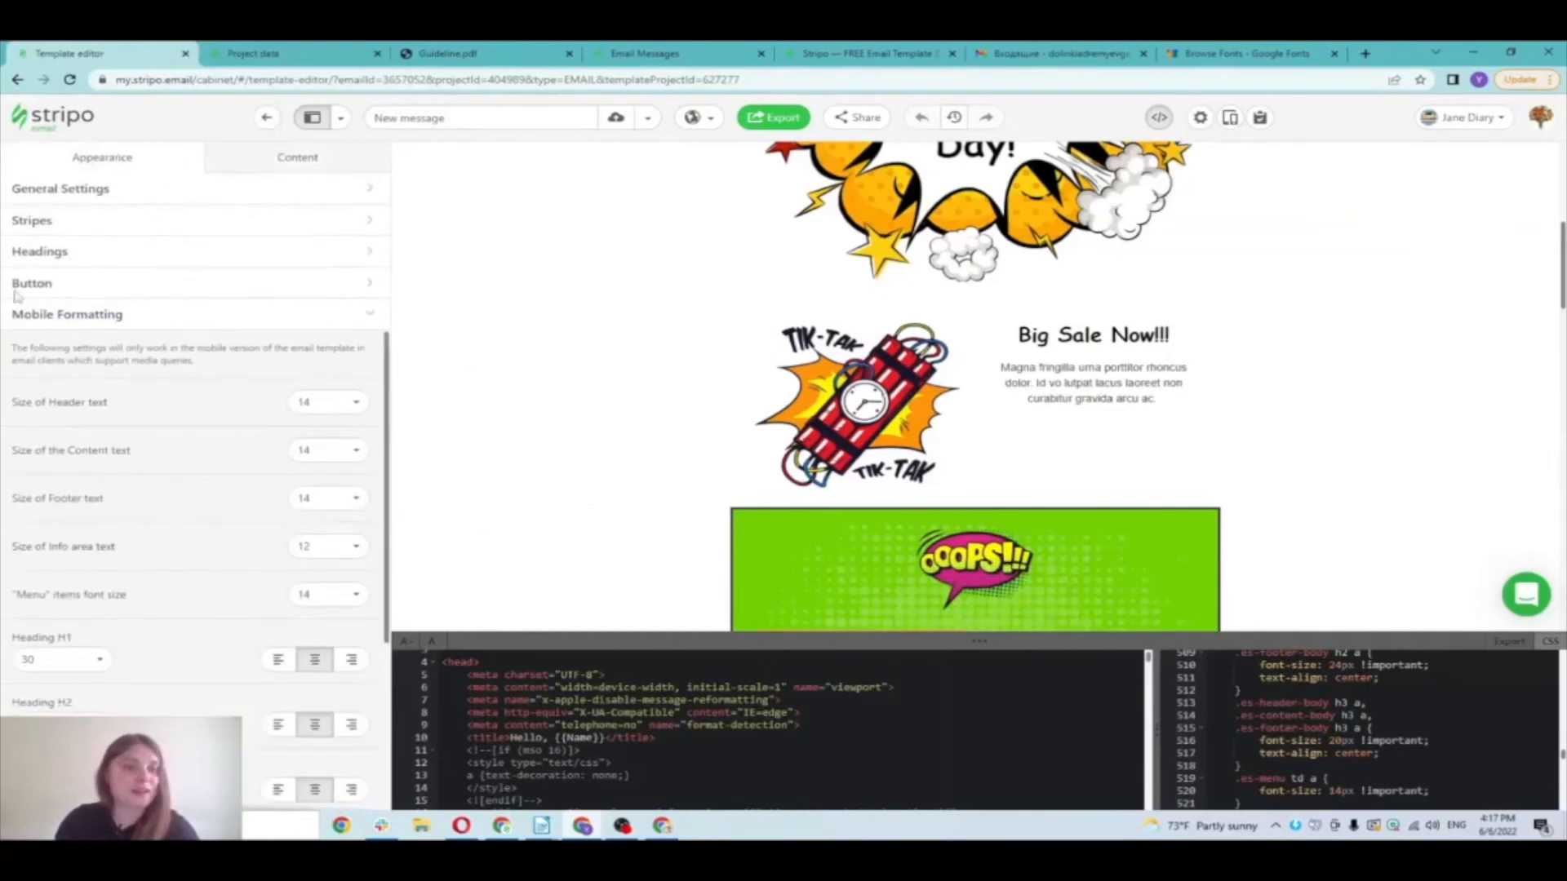
scroll(49, 531, "down", 3)
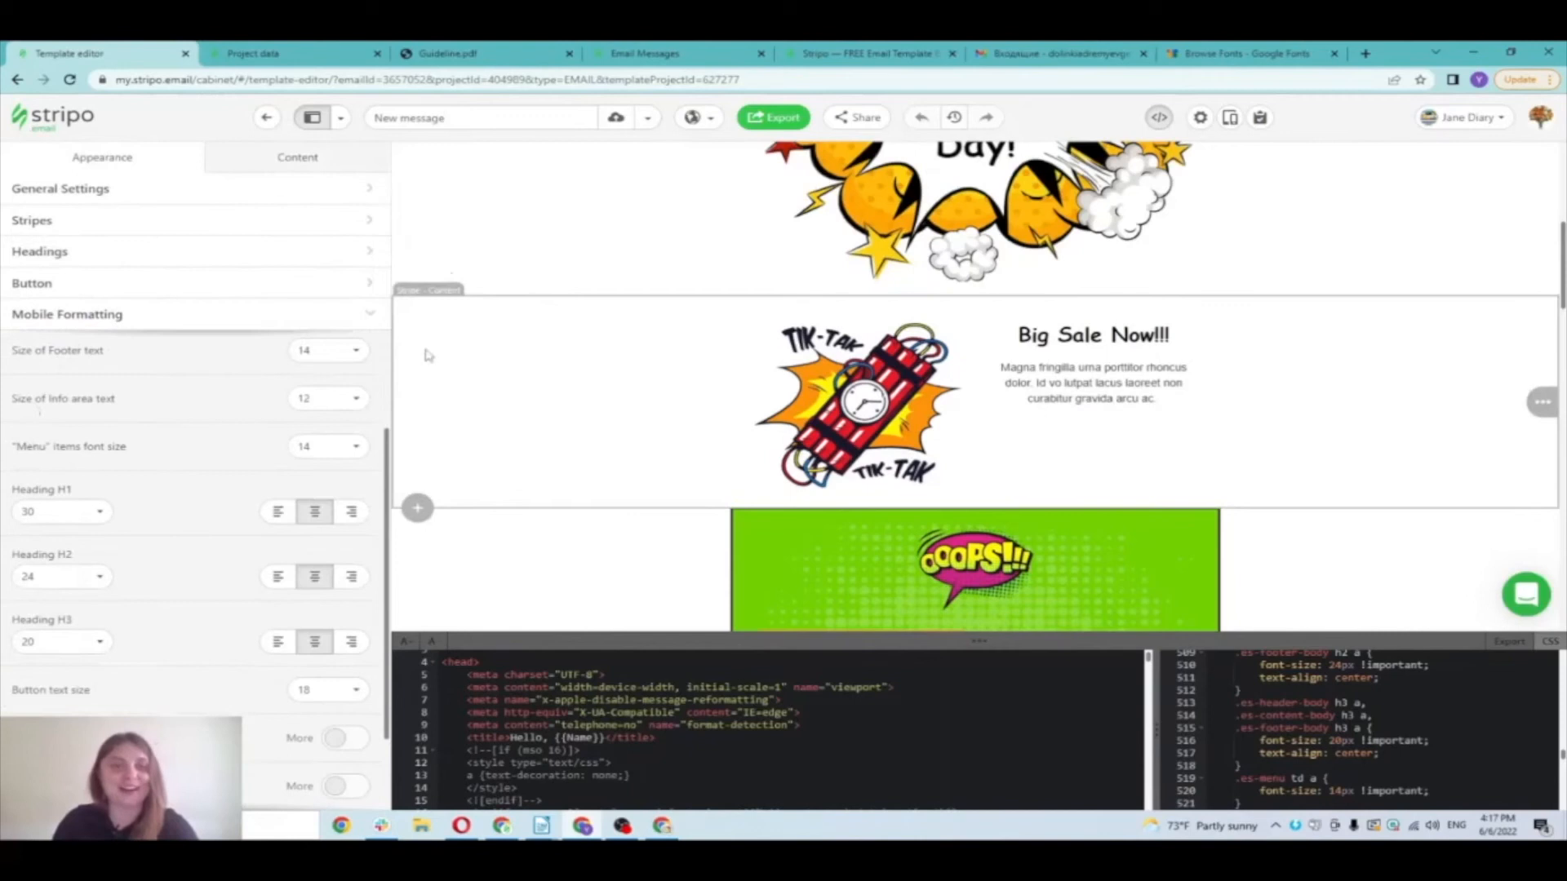
scroll(691, 491, "up", 3)
left_click(1161, 118)
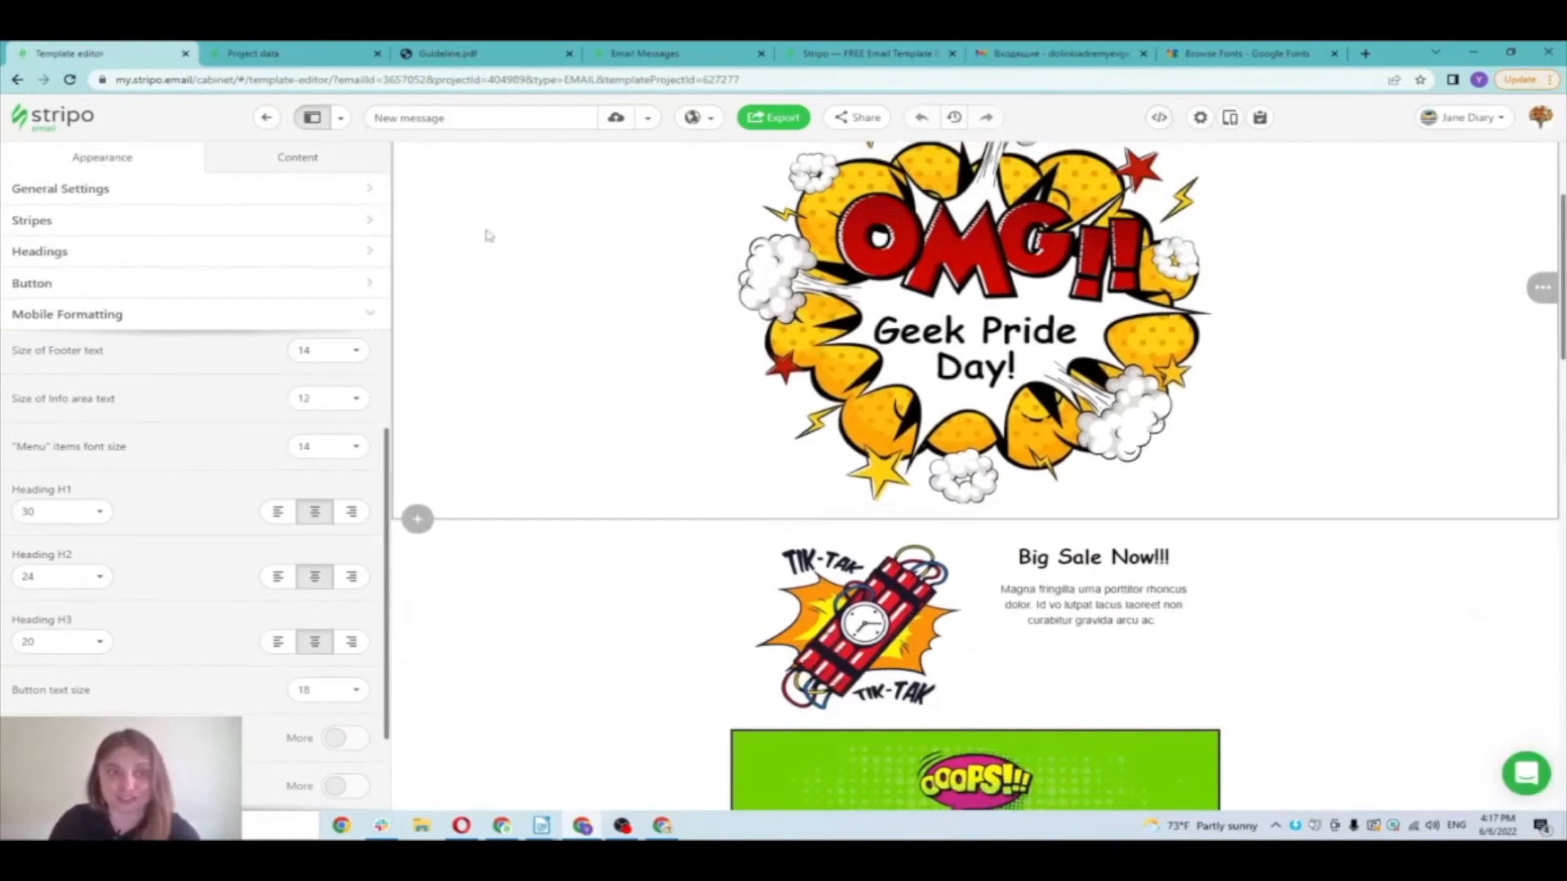
scroll(618, 329, "up", 3)
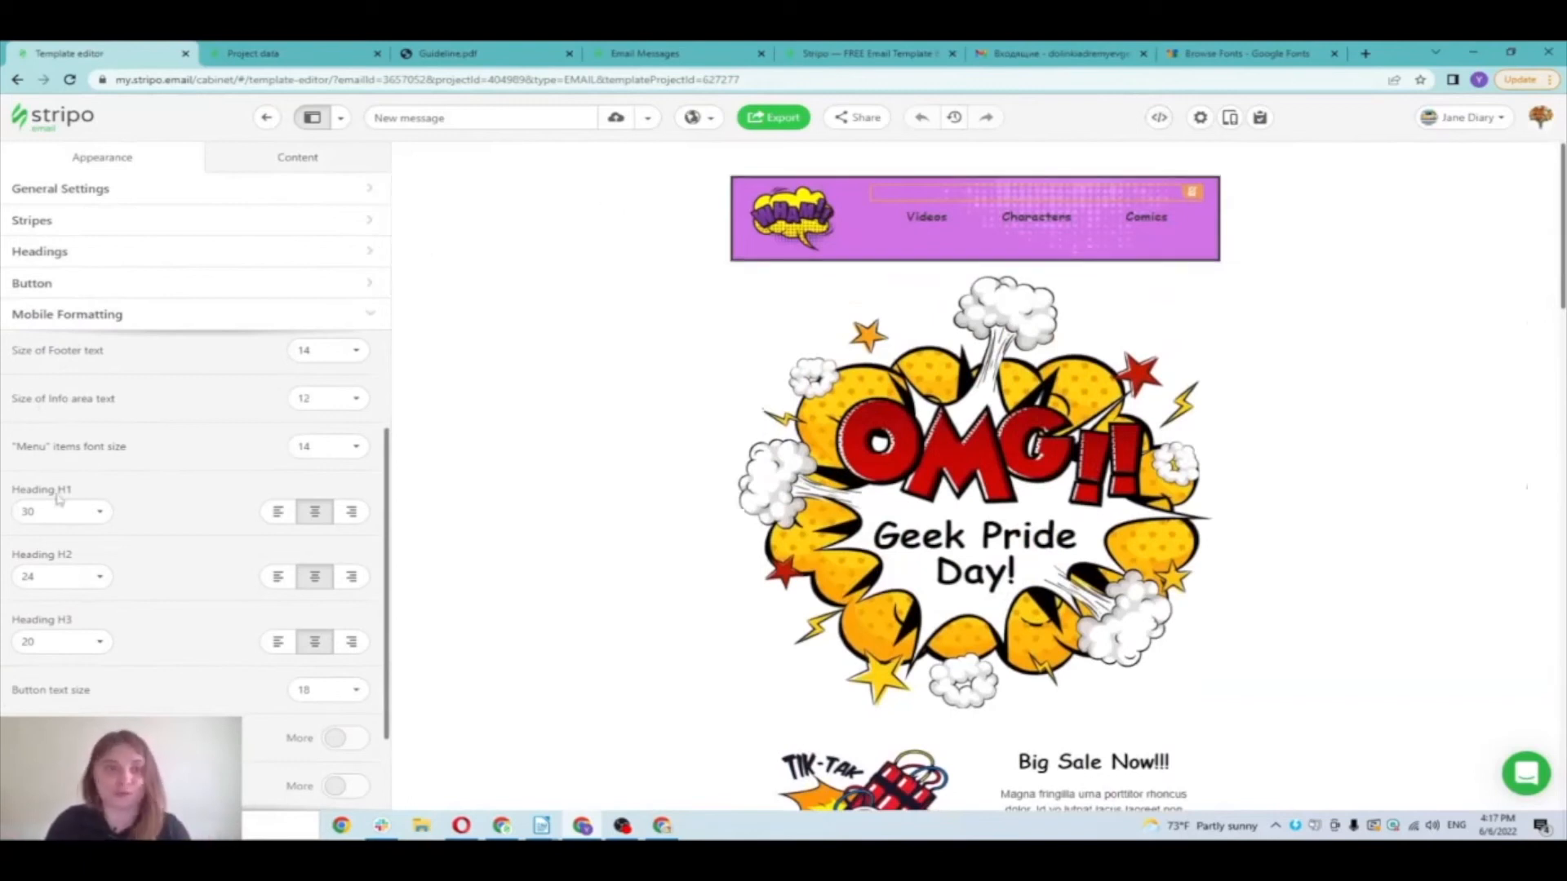
Step: Insert a Video block between the purple header menu and the OMG!! Geek Pride Day image
left_click(292, 173)
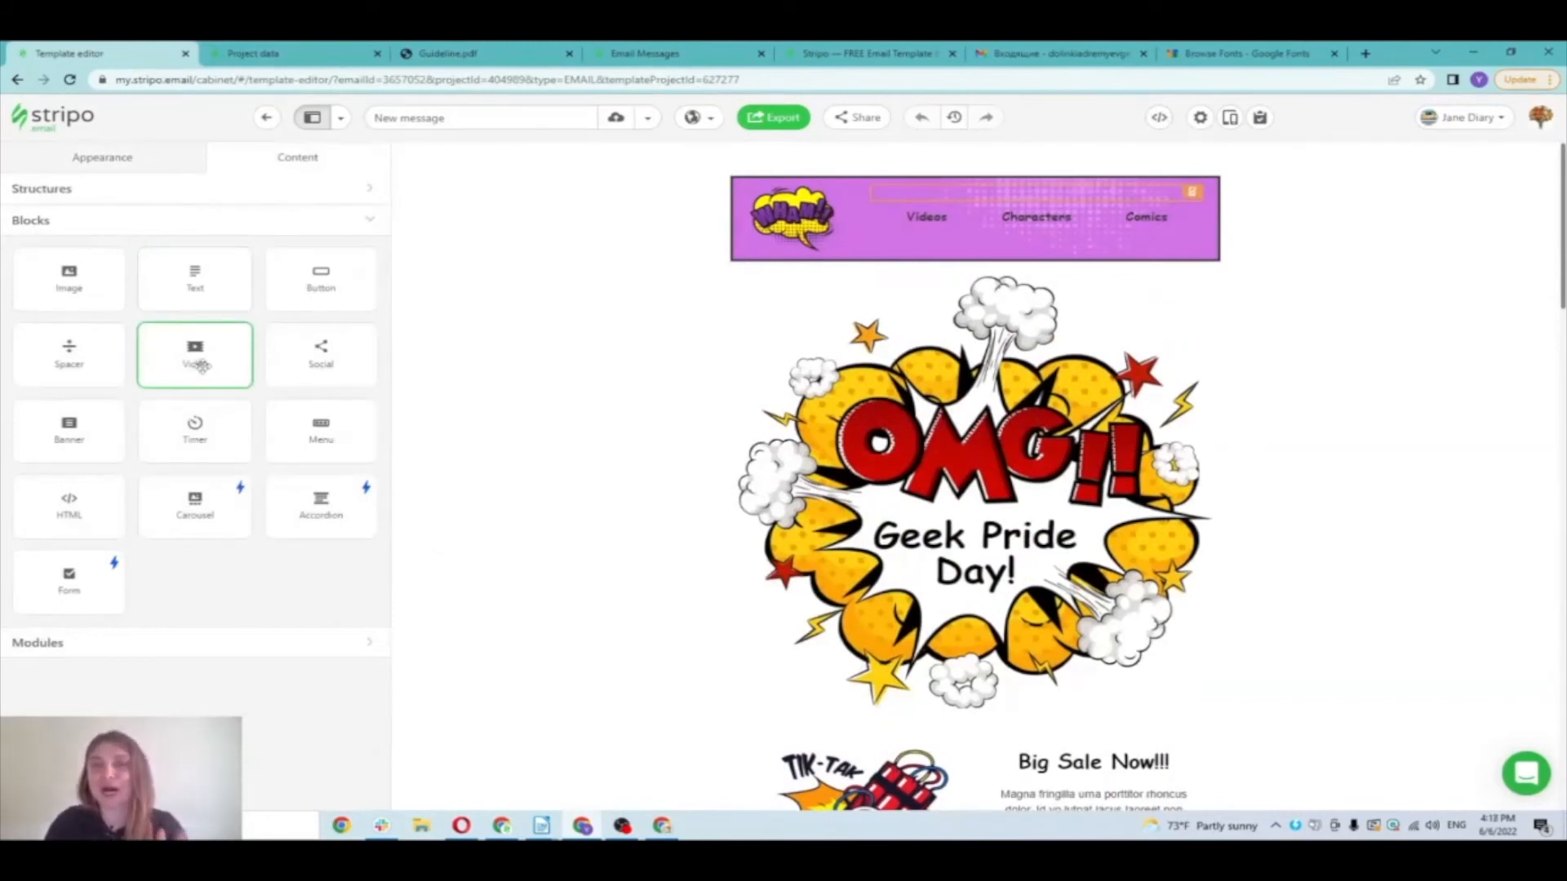
mouse_move(200, 359)
left_mouse_down()
mouse_move(149, 358)
mouse_move(168, 343)
mouse_move(859, 335)
mouse_move(854, 312)
left_mouse_up()
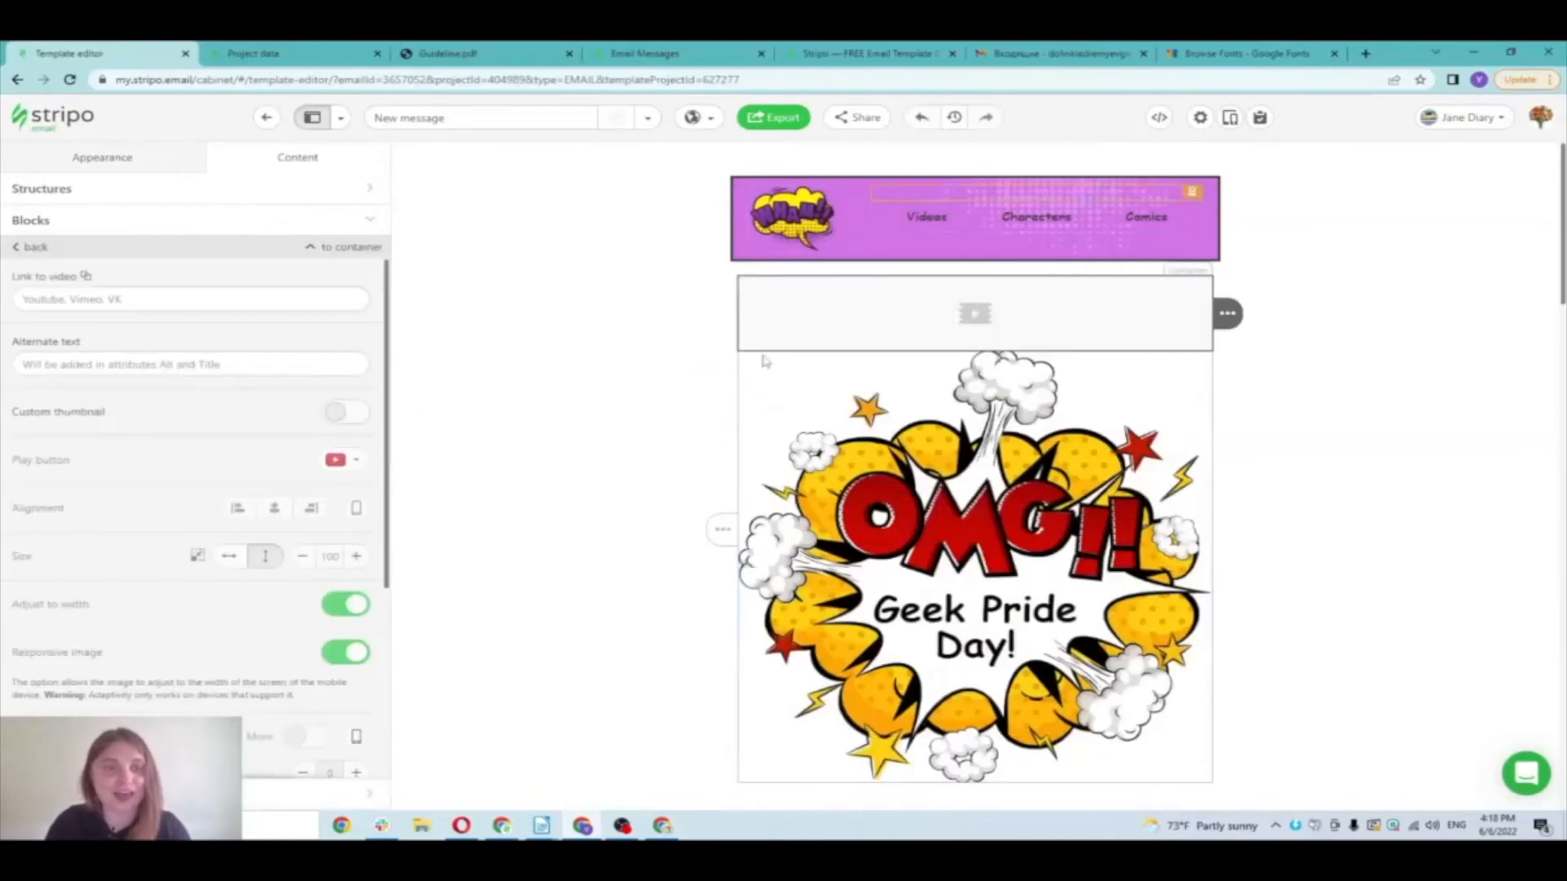
mouse_move(542, 825)
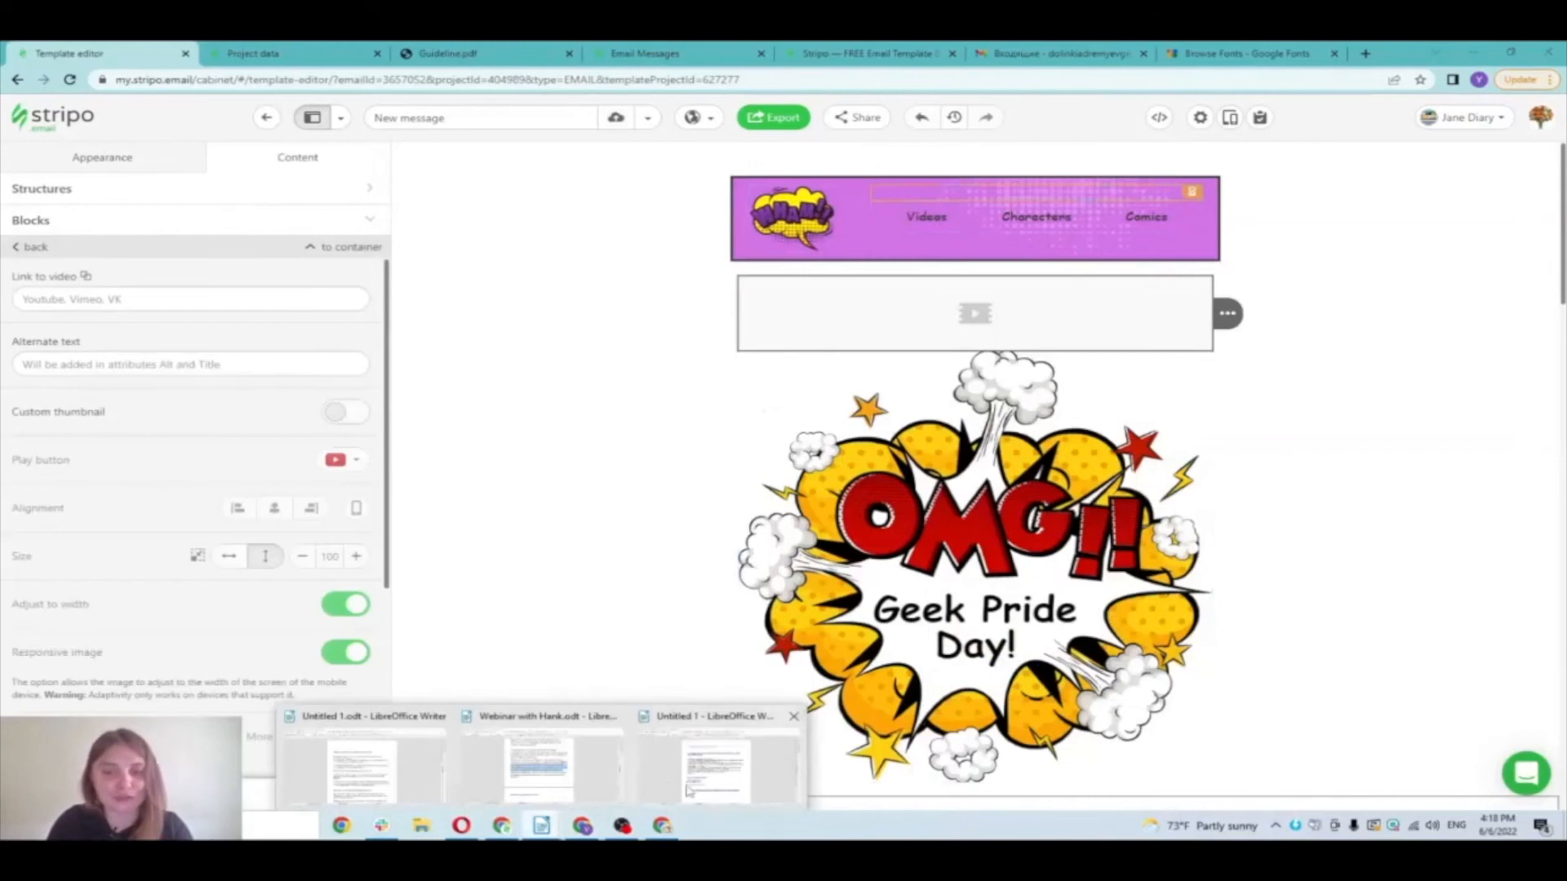
left_click(715, 785)
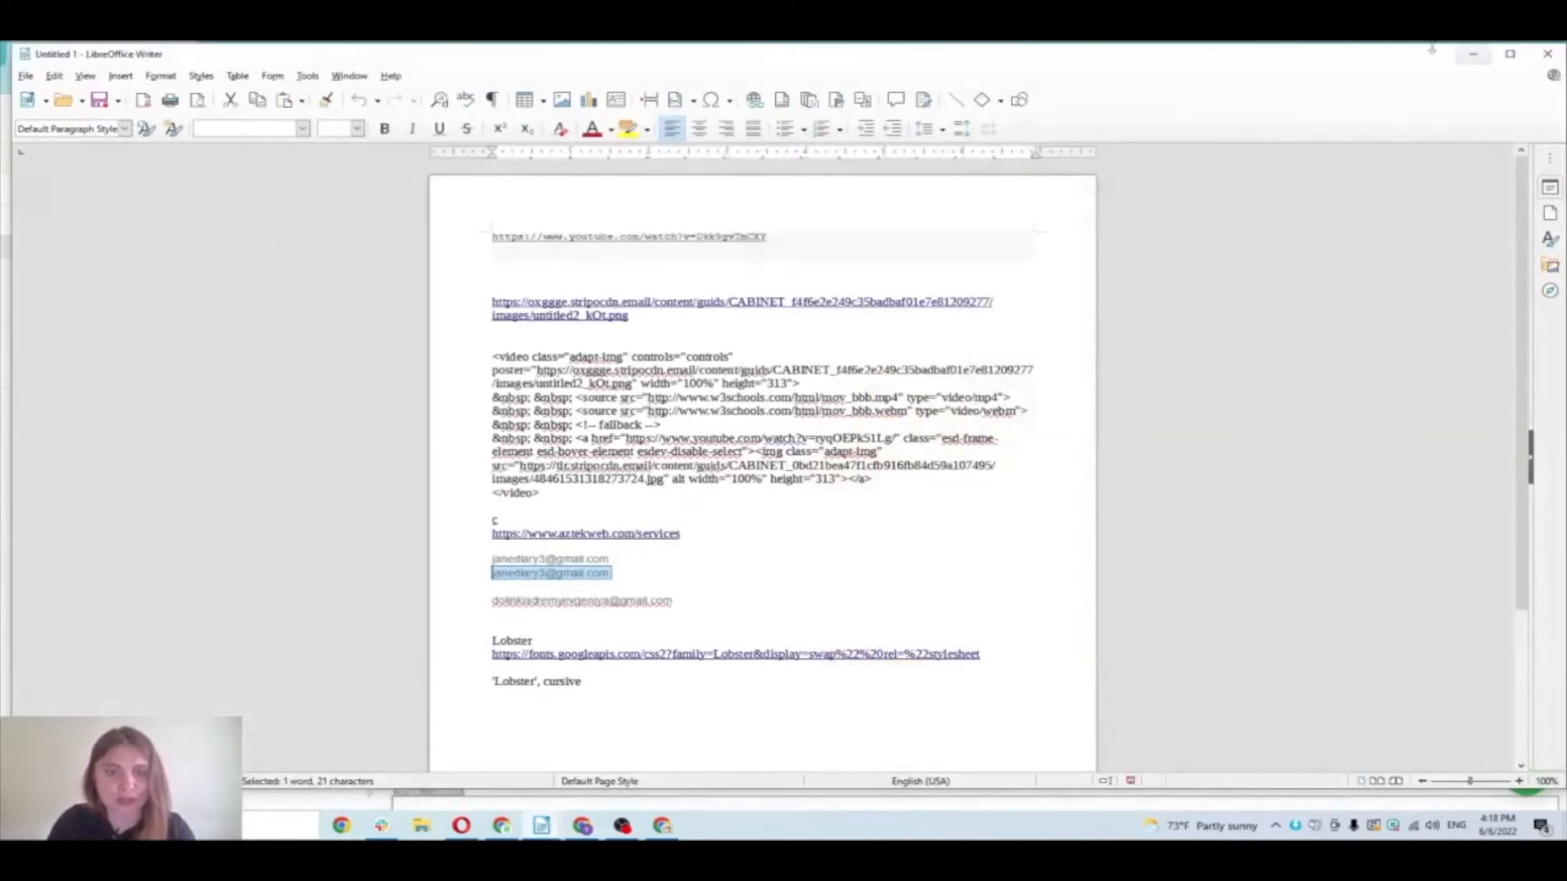
left_click(342, 825)
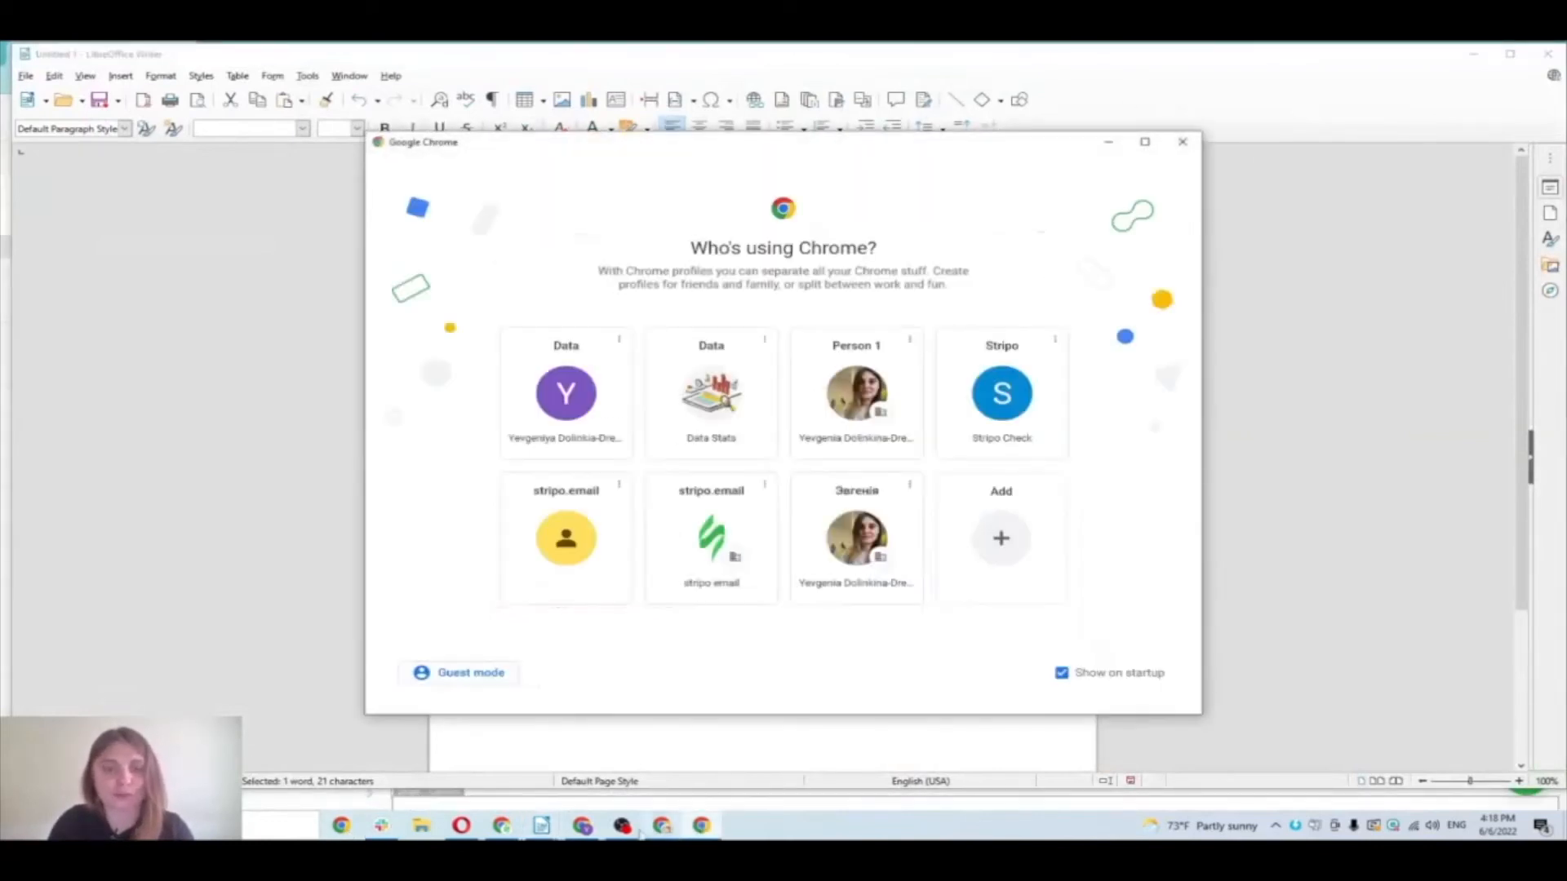
left_click(582, 826)
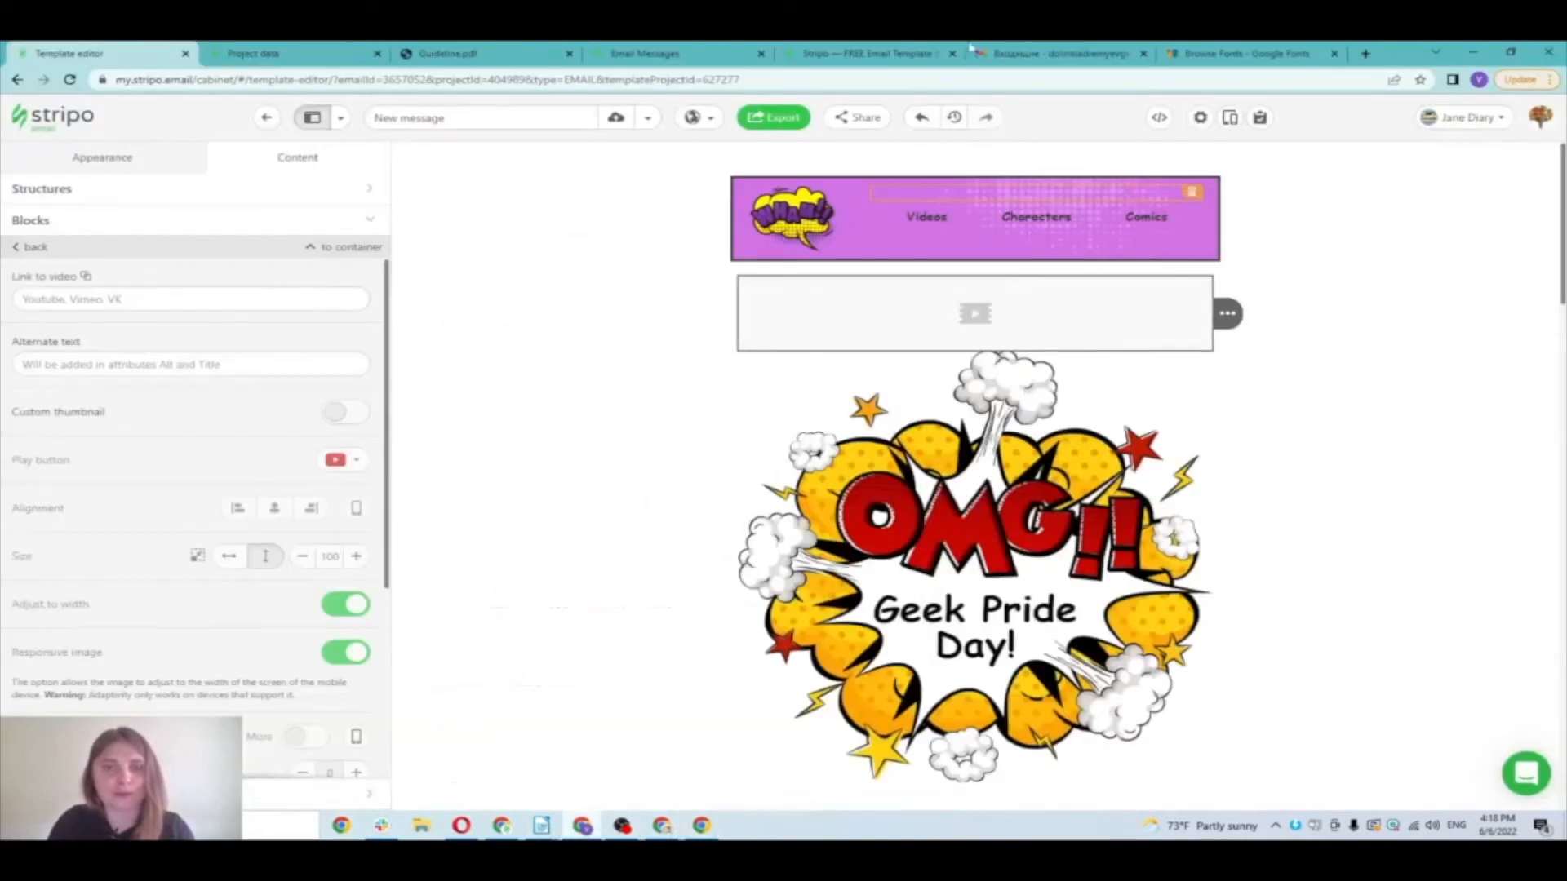
Step: Copy the address of the YouTube video "Travel to Skhidnytsia, Ukraine" and set it as the Video block's link
left_click(1362, 56)
type("to")
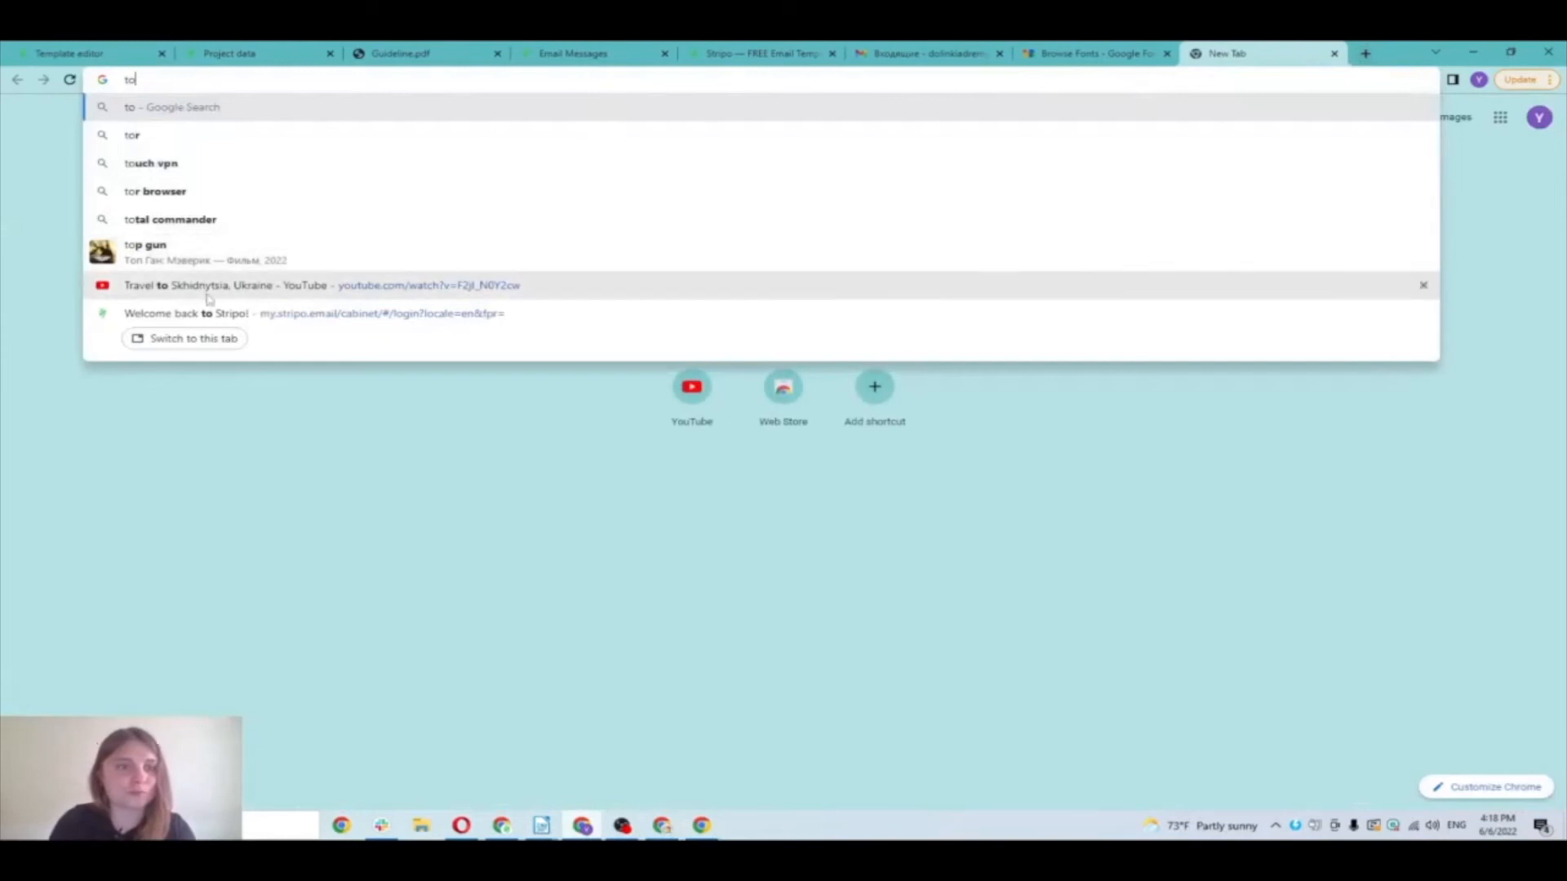
left_click(209, 297)
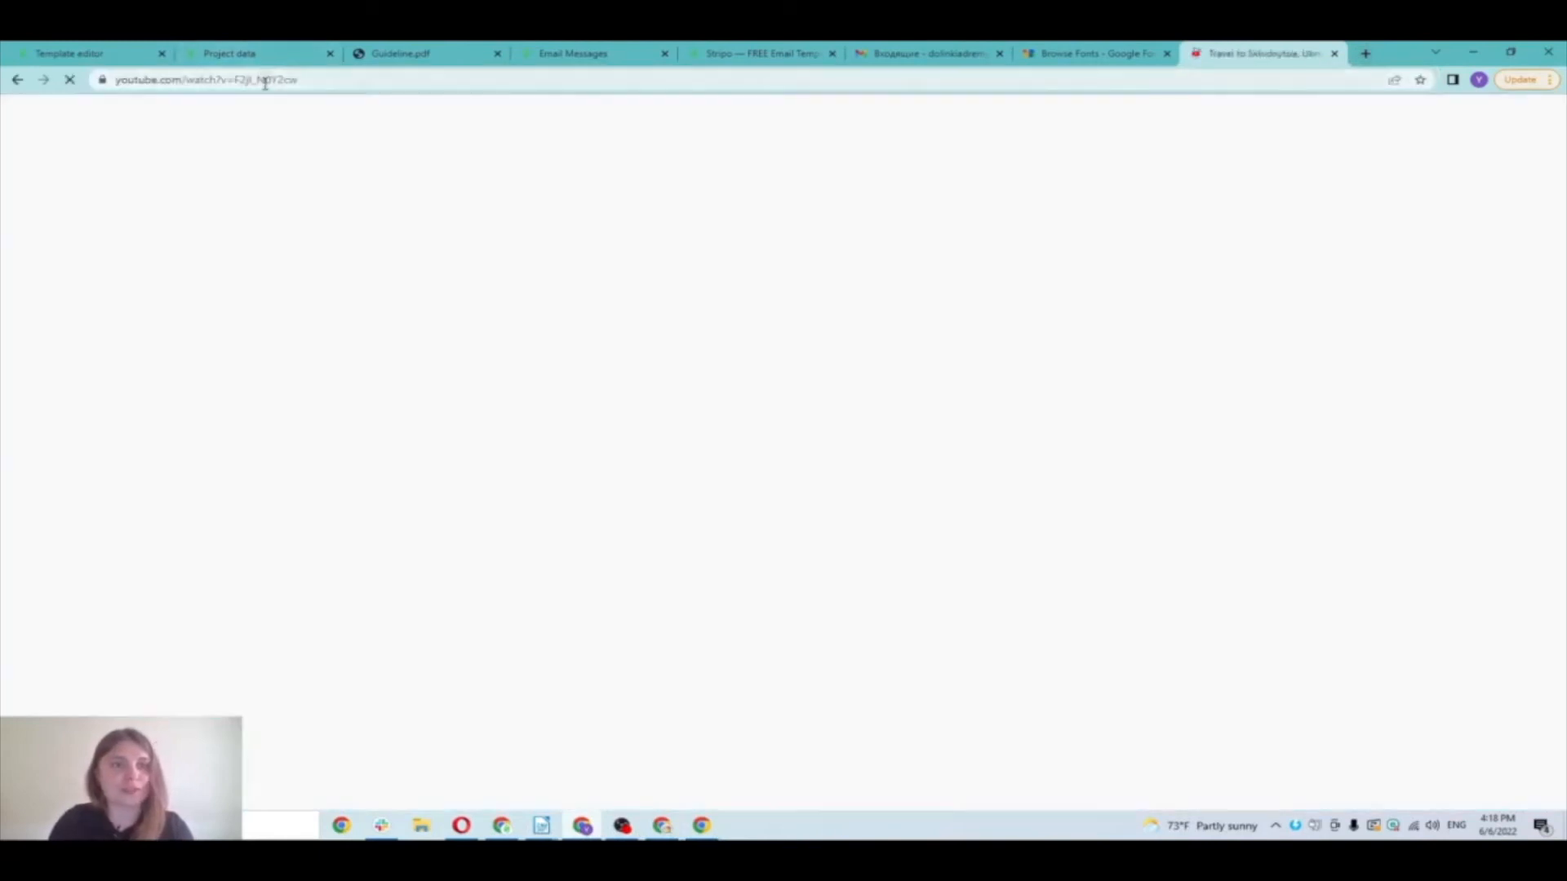
left_click(268, 81)
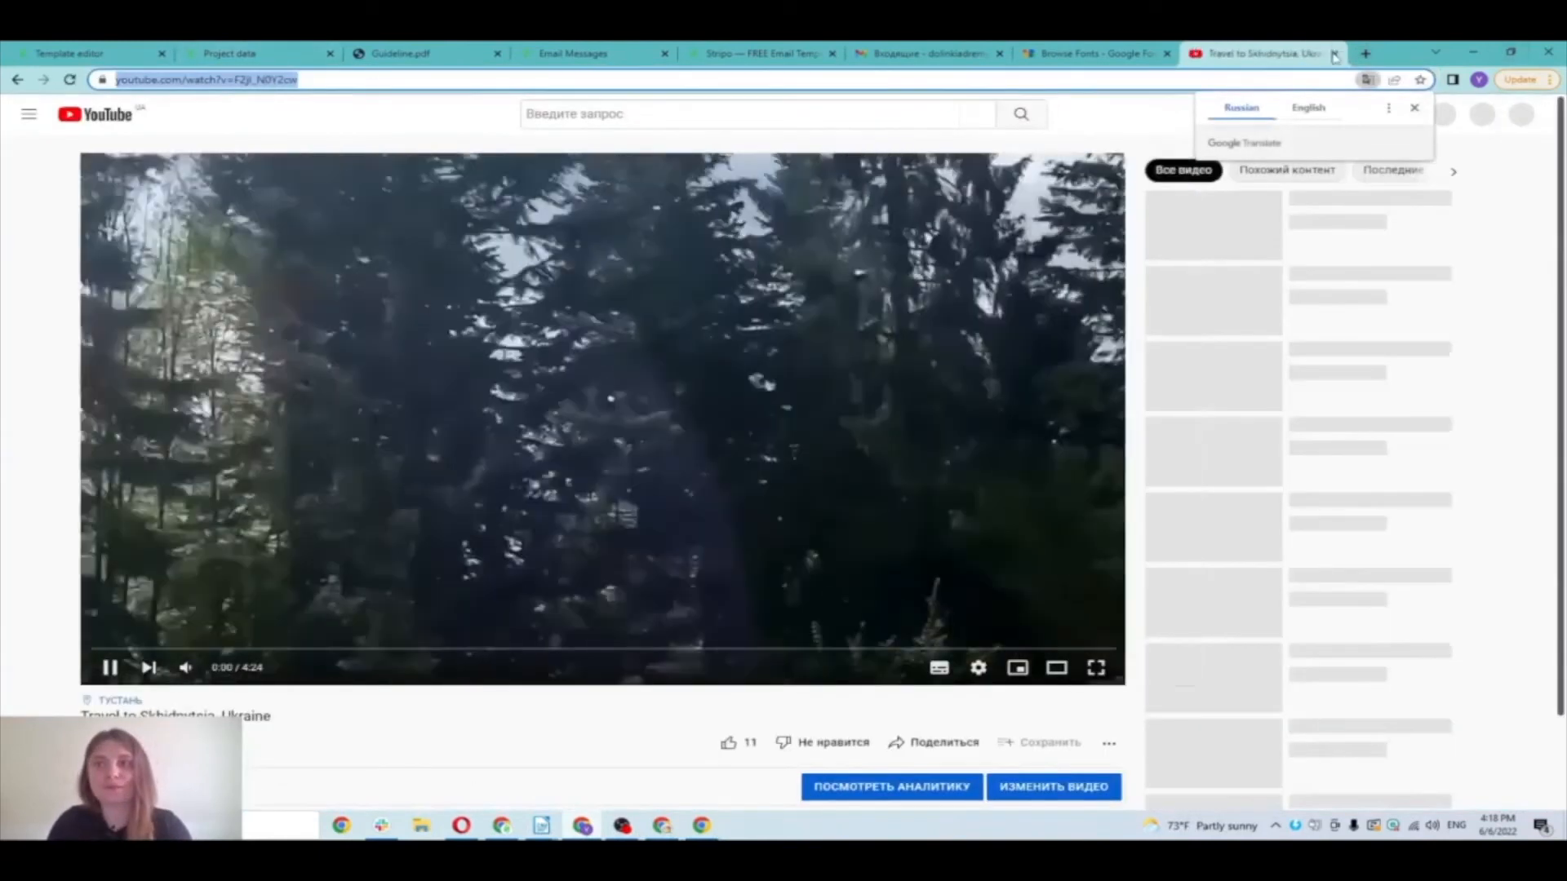
left_click(1335, 53)
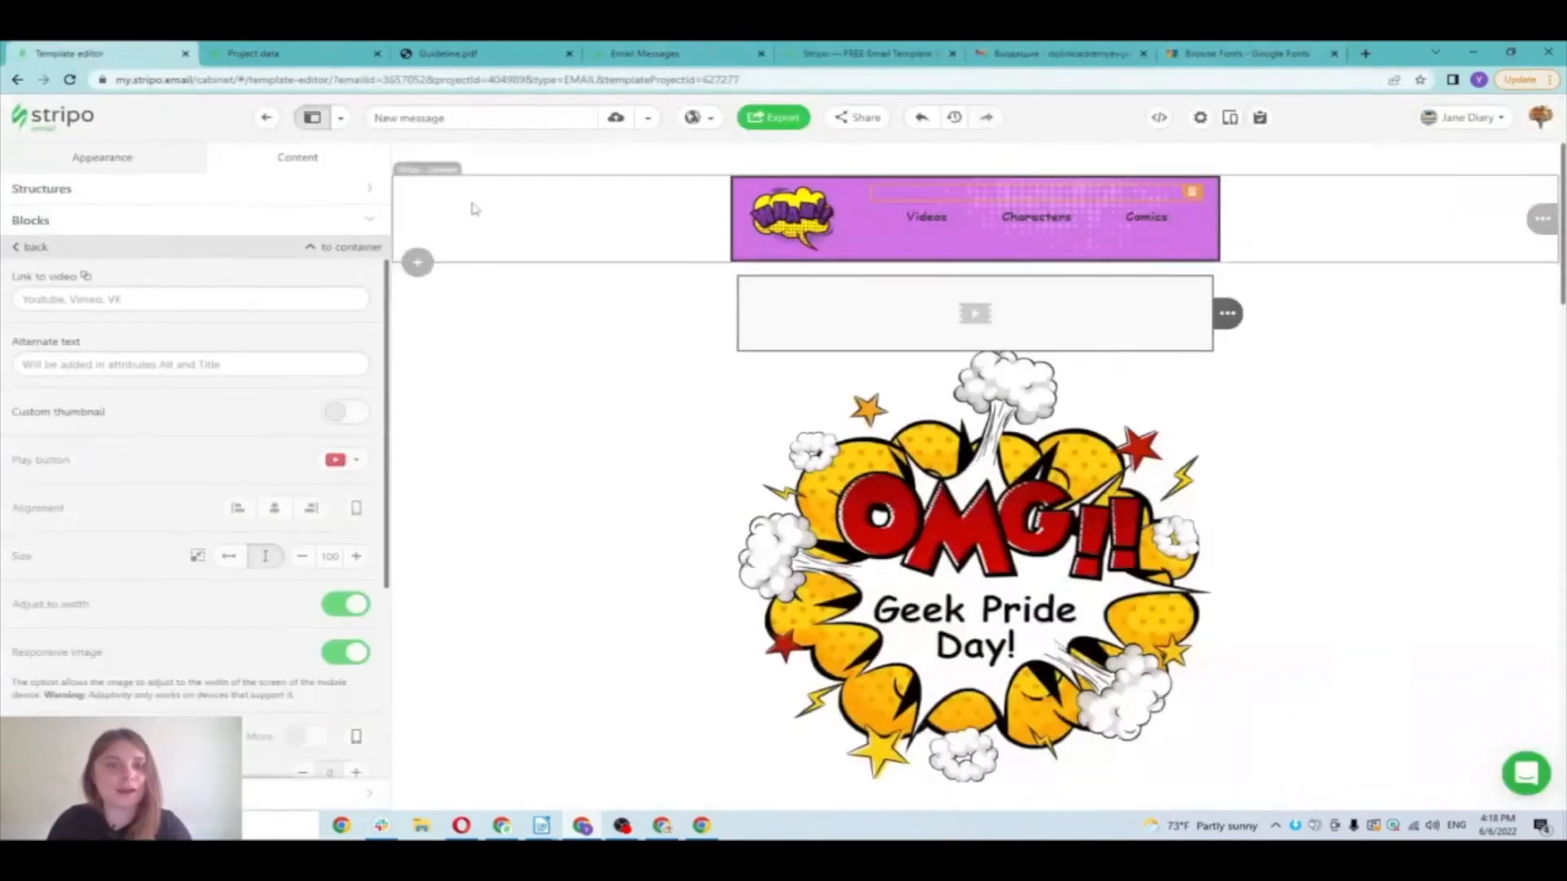
left_click(60, 301)
type("https://www.youtube.com/watch?v=F2jL_N0Y2ow")
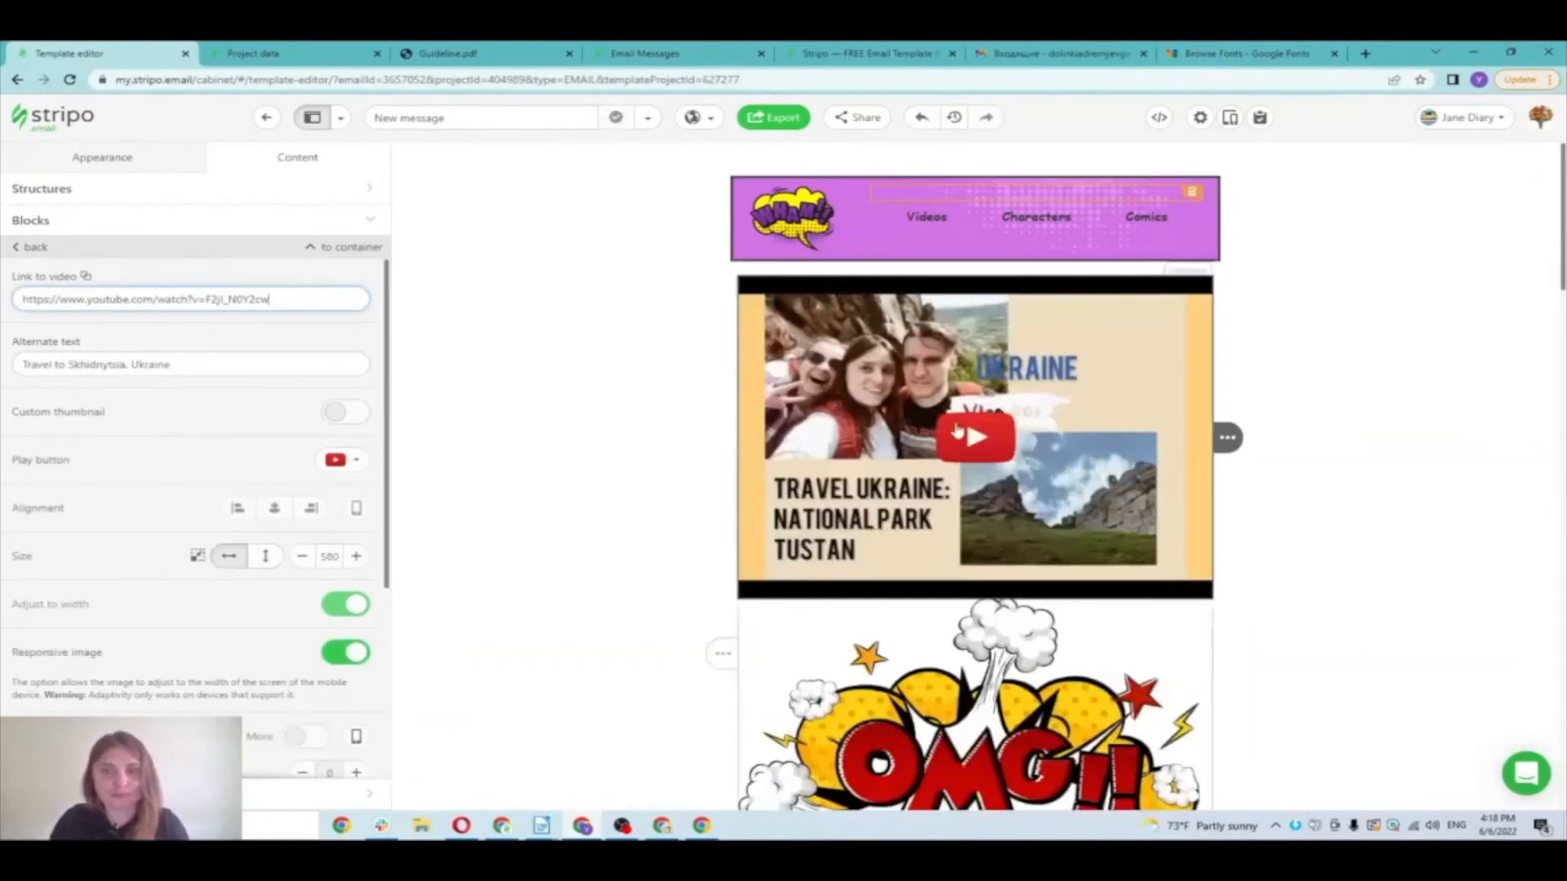
Step: Enable the video's custom thumbnail and upload the horn-rimmed glasses nerd PNG from the "webinar 5" folder
left_click(360, 422)
left_click(138, 351)
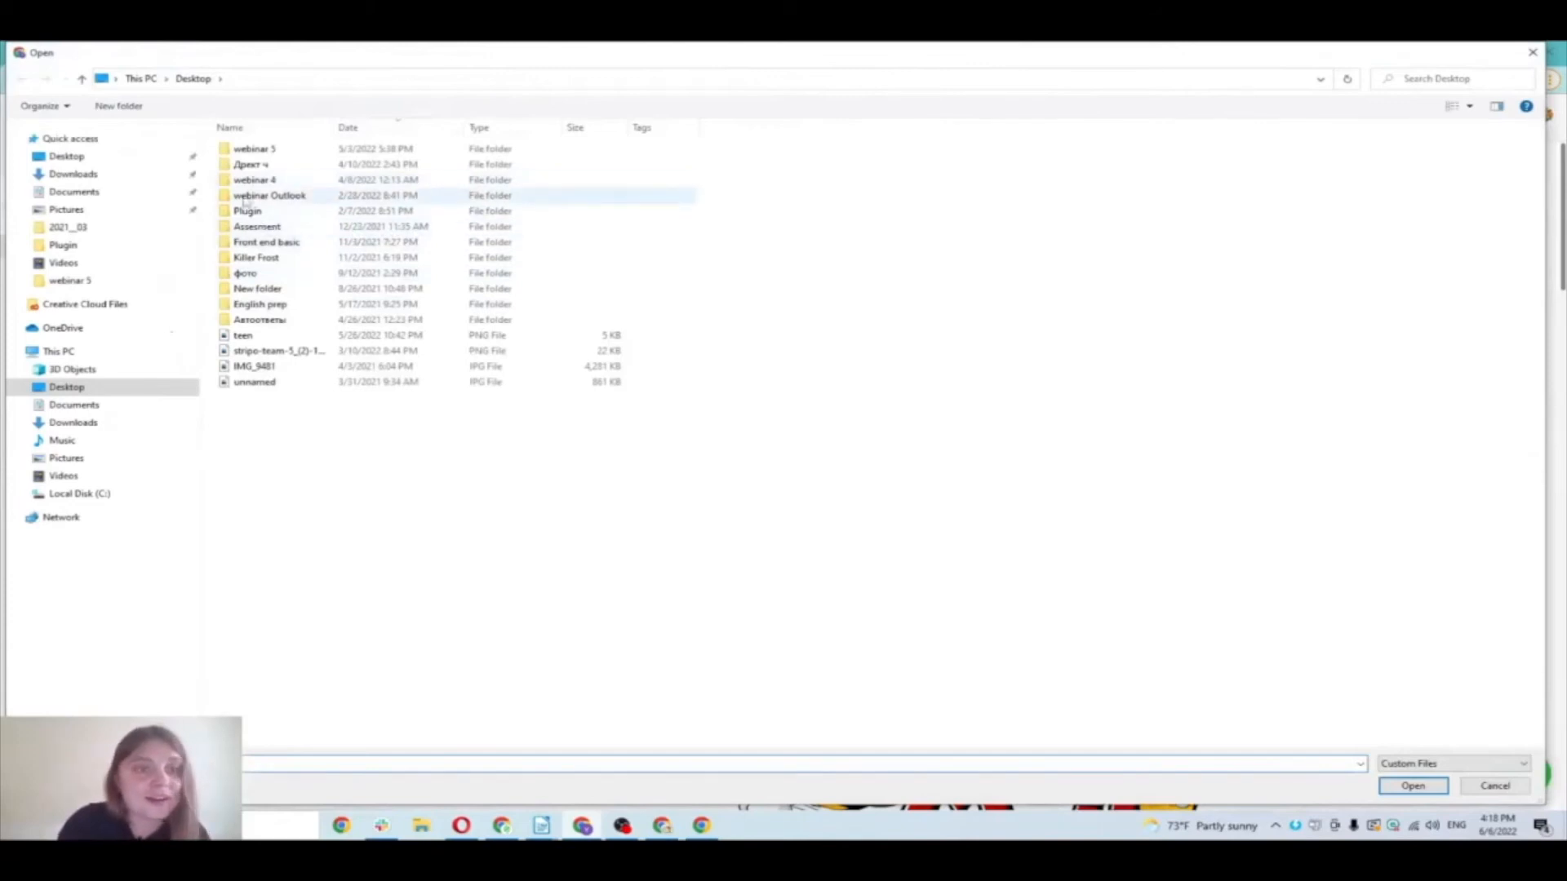
double_click(260, 152)
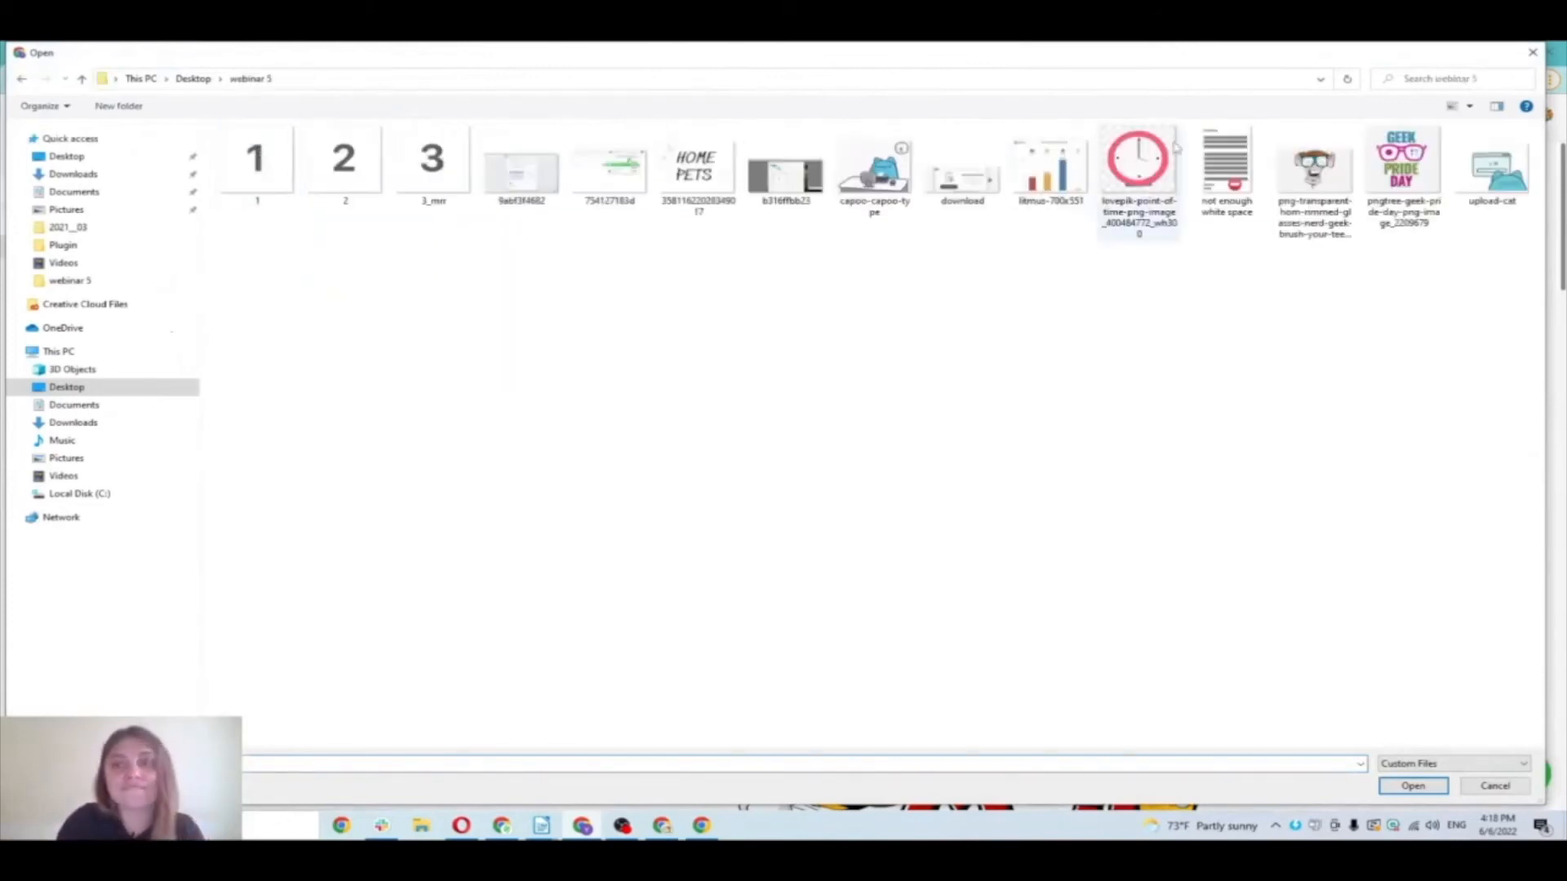
left_click(1314, 176)
left_click(1414, 786)
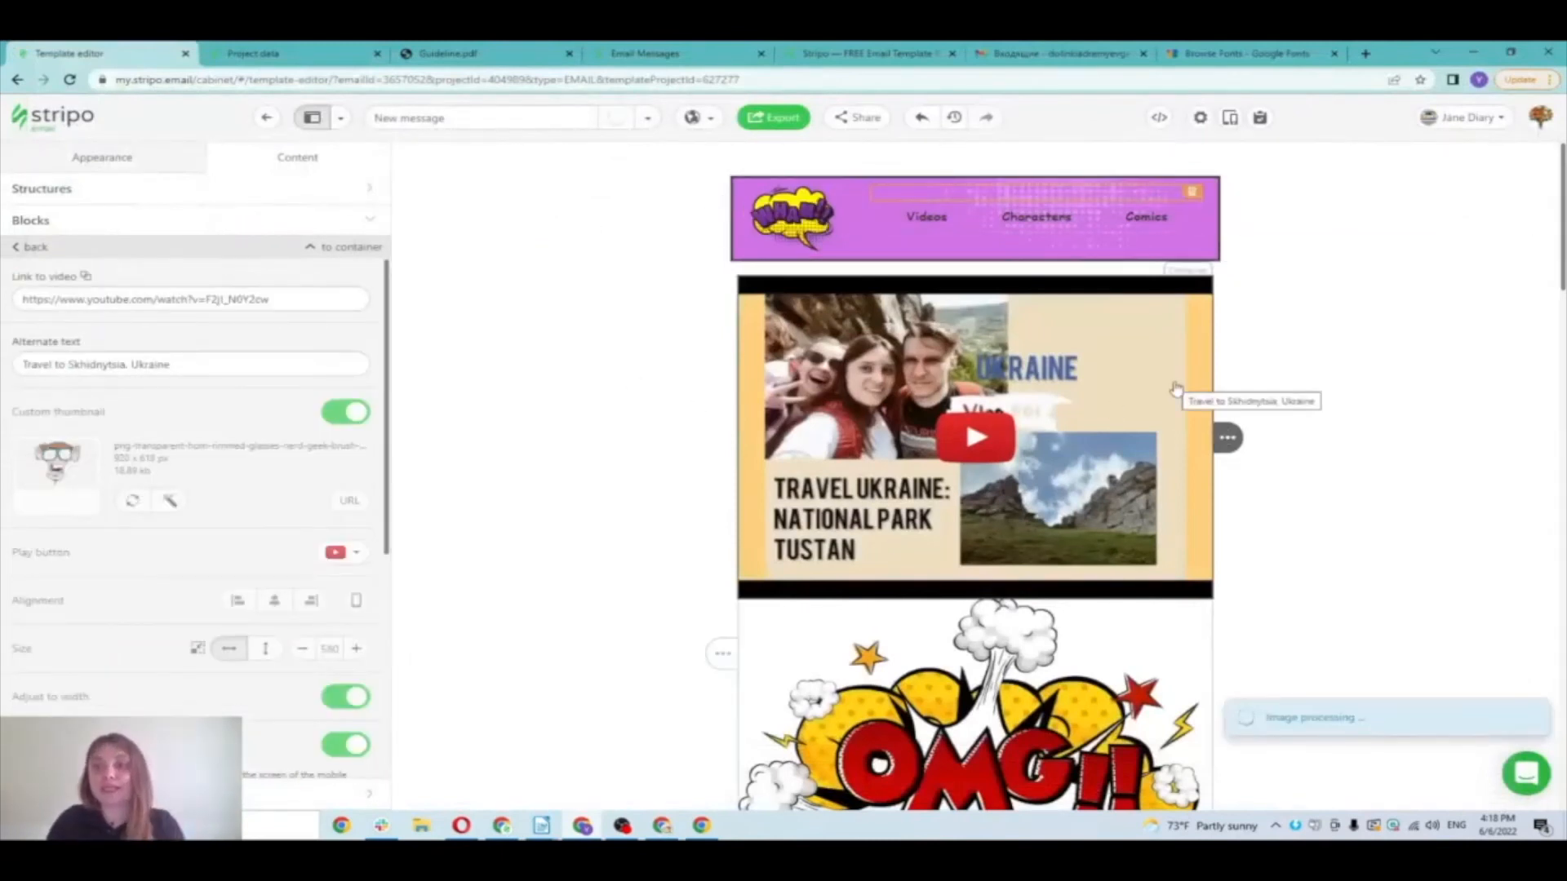
Step: Preview the email, test that the video thumbnail opens the YouTube video, and return to the editor
left_click(1229, 117)
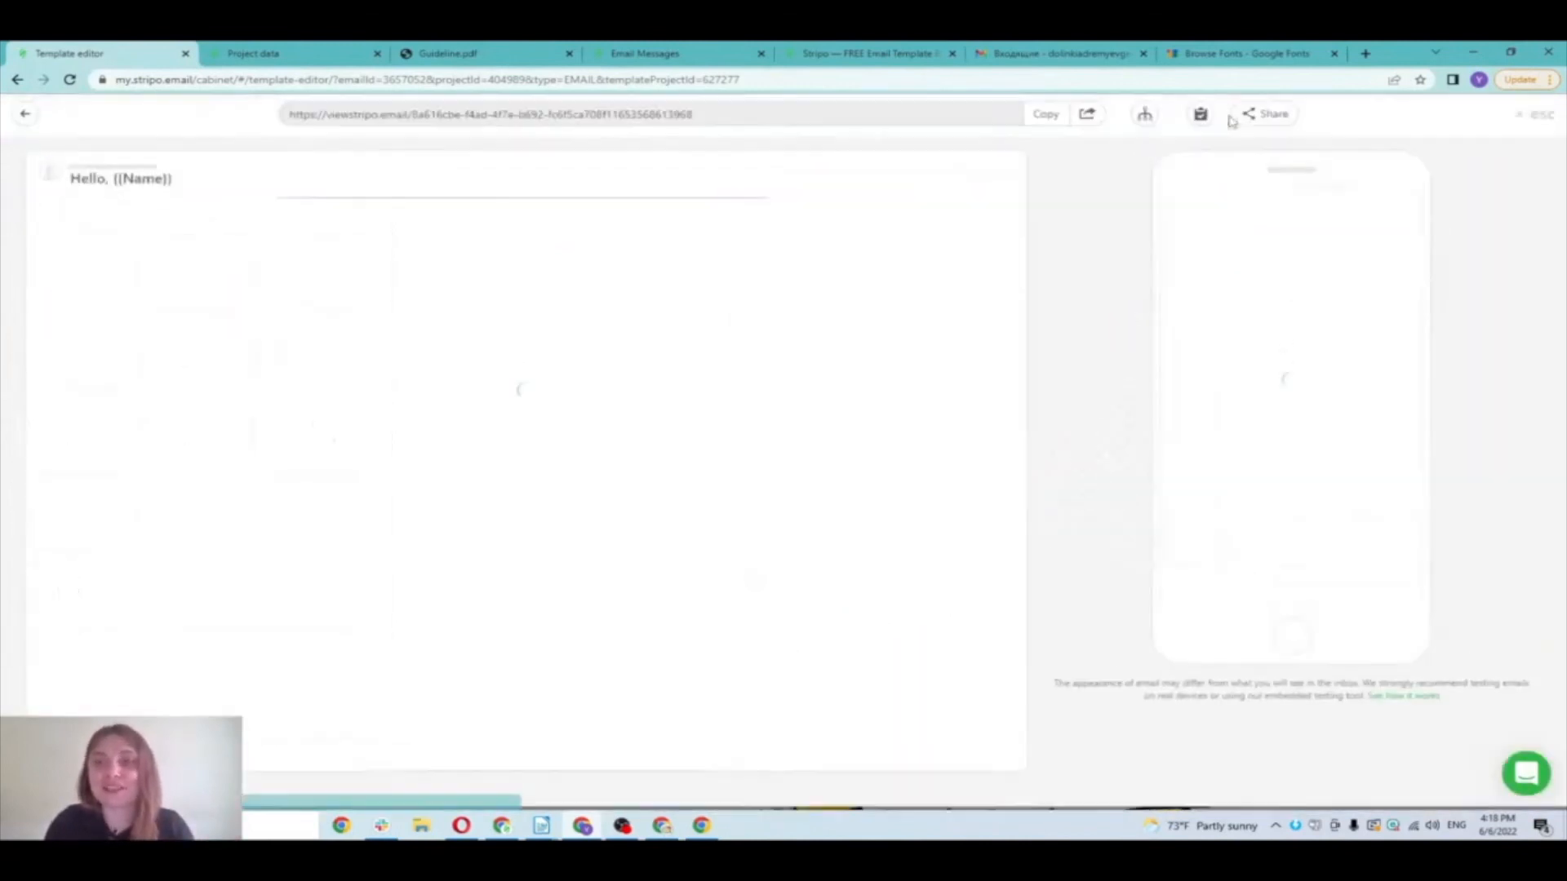
left_click(447, 419)
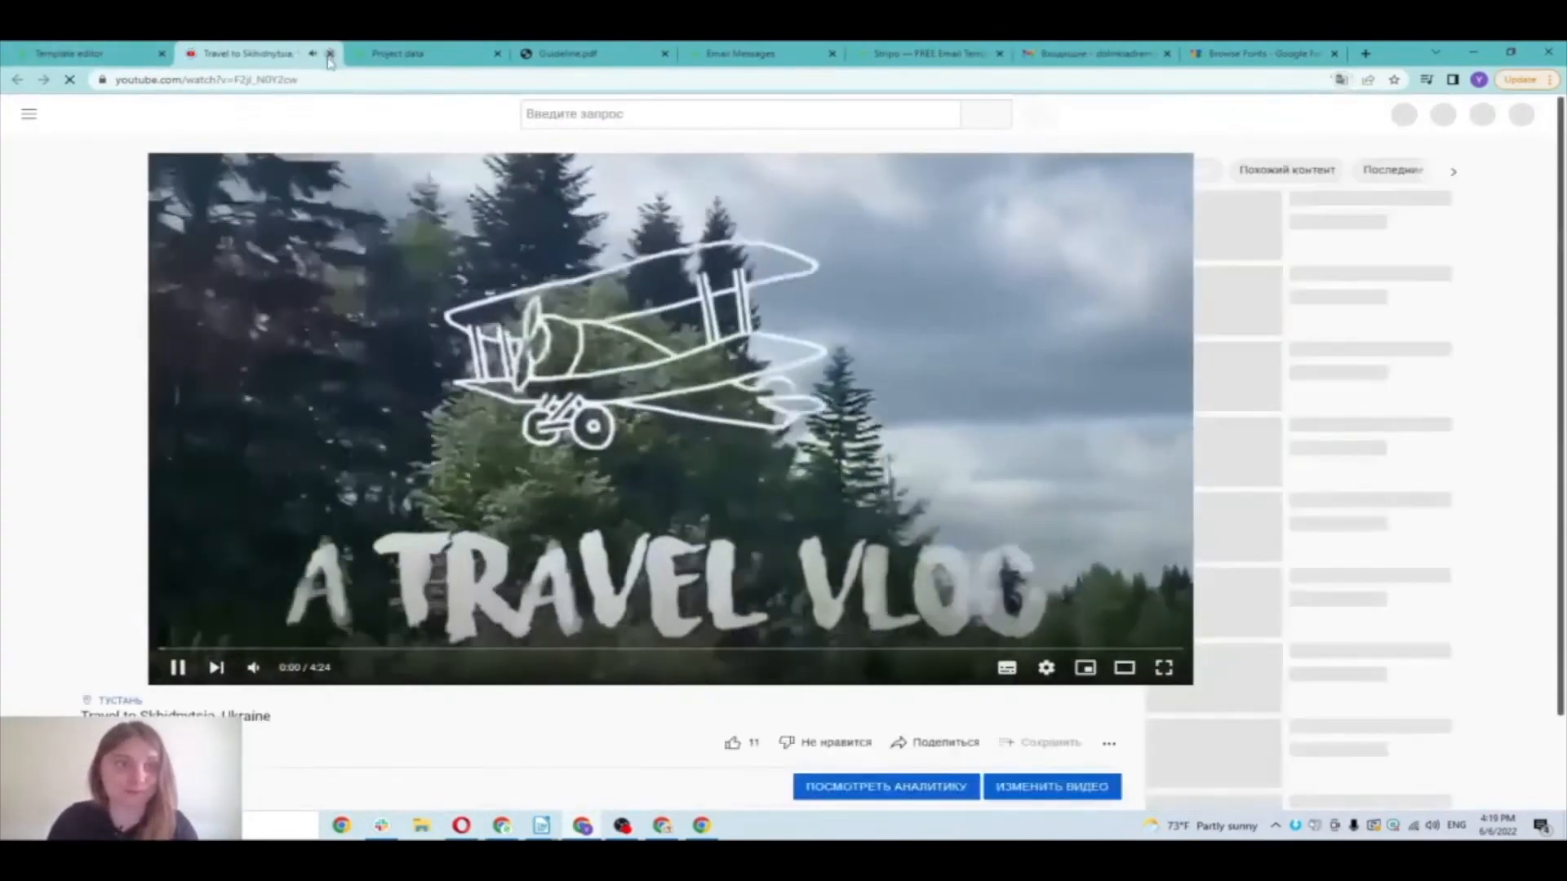
left_click(330, 53)
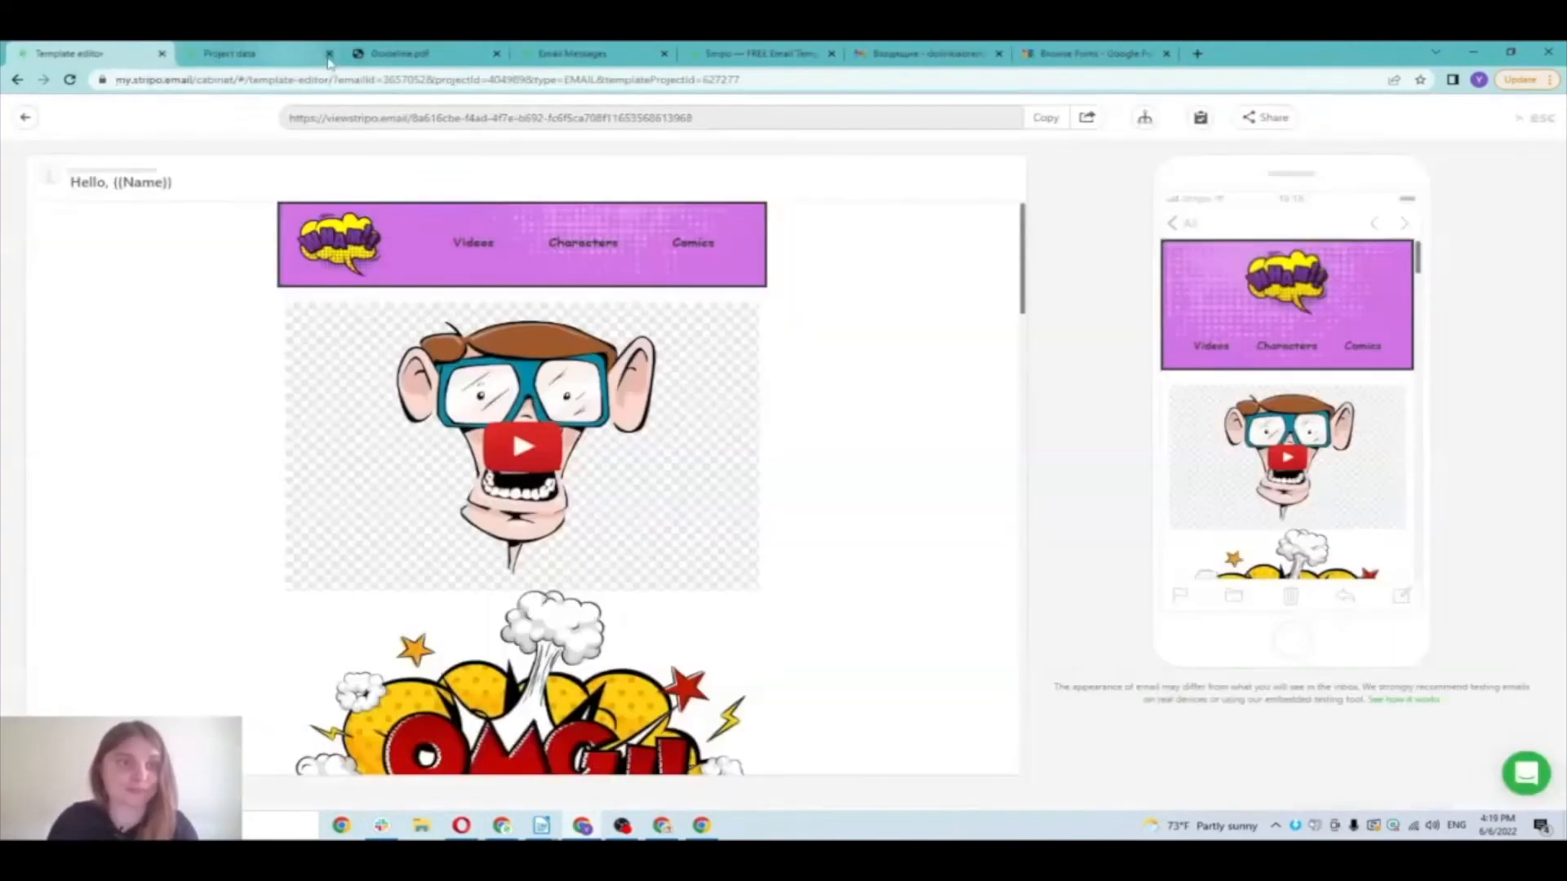
left_click(28, 120)
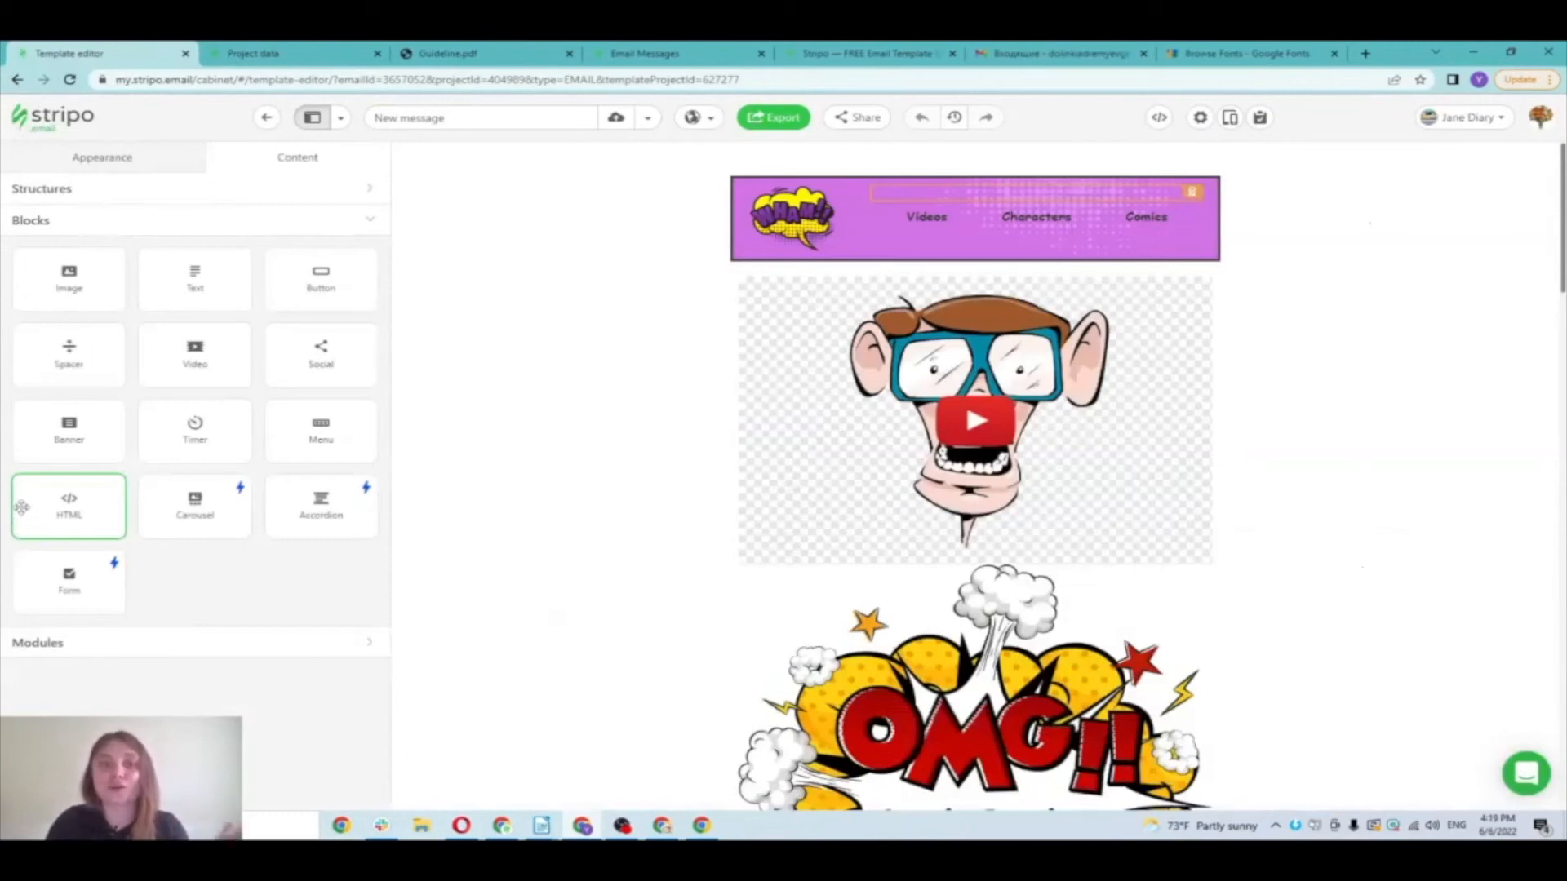
Step: Insert an HTML block above the video thumbnail, and copy the whole <video> embed code from the LibreOffice Writer notes
left_click_drag(33, 511, 873, 298)
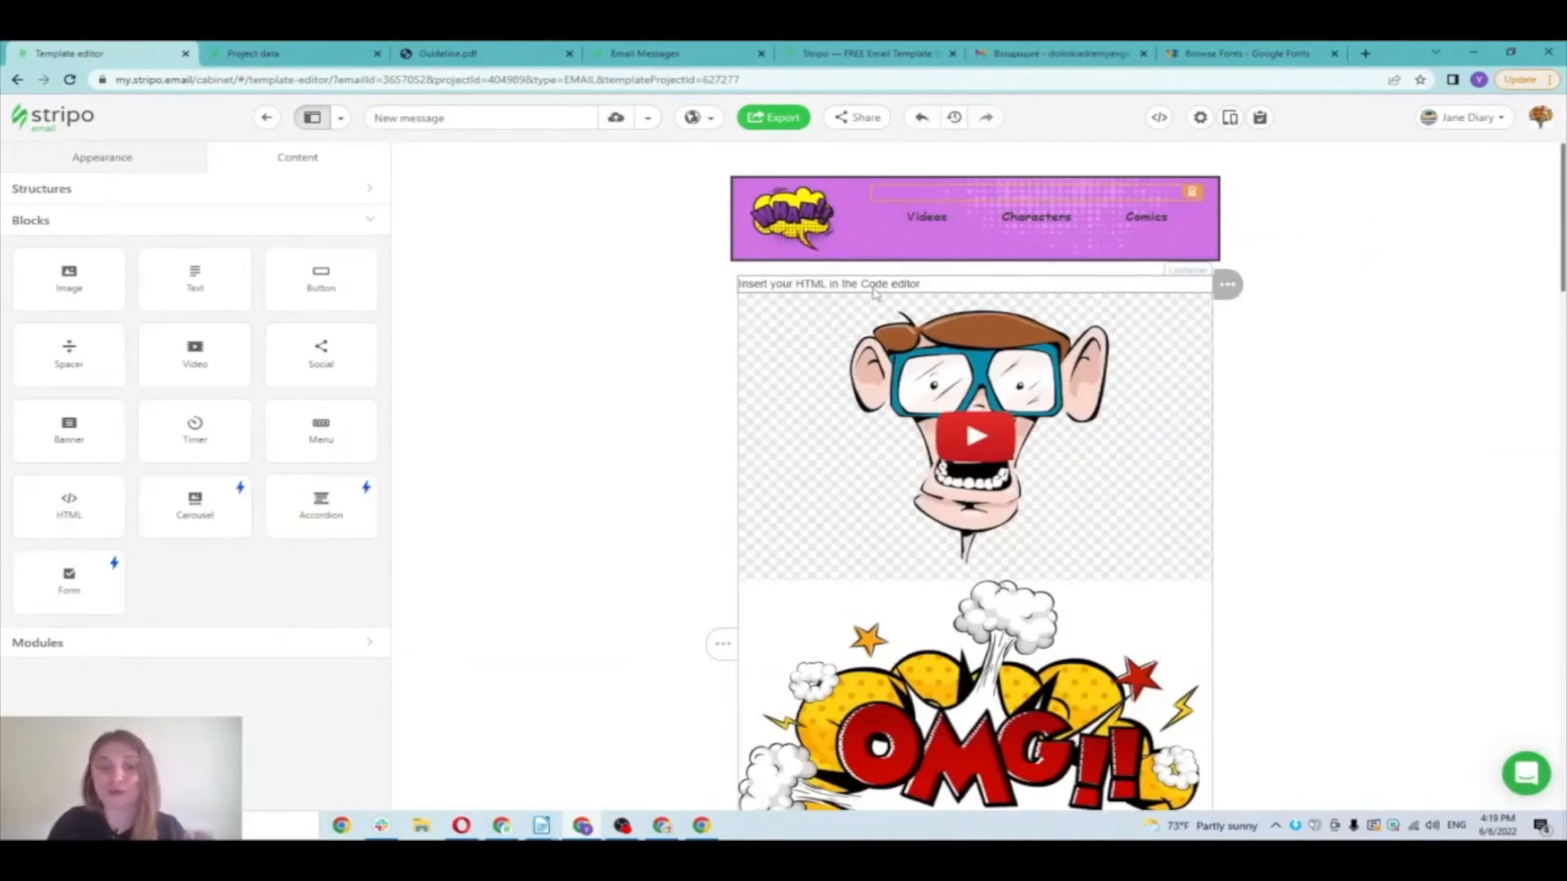
mouse_move(543, 826)
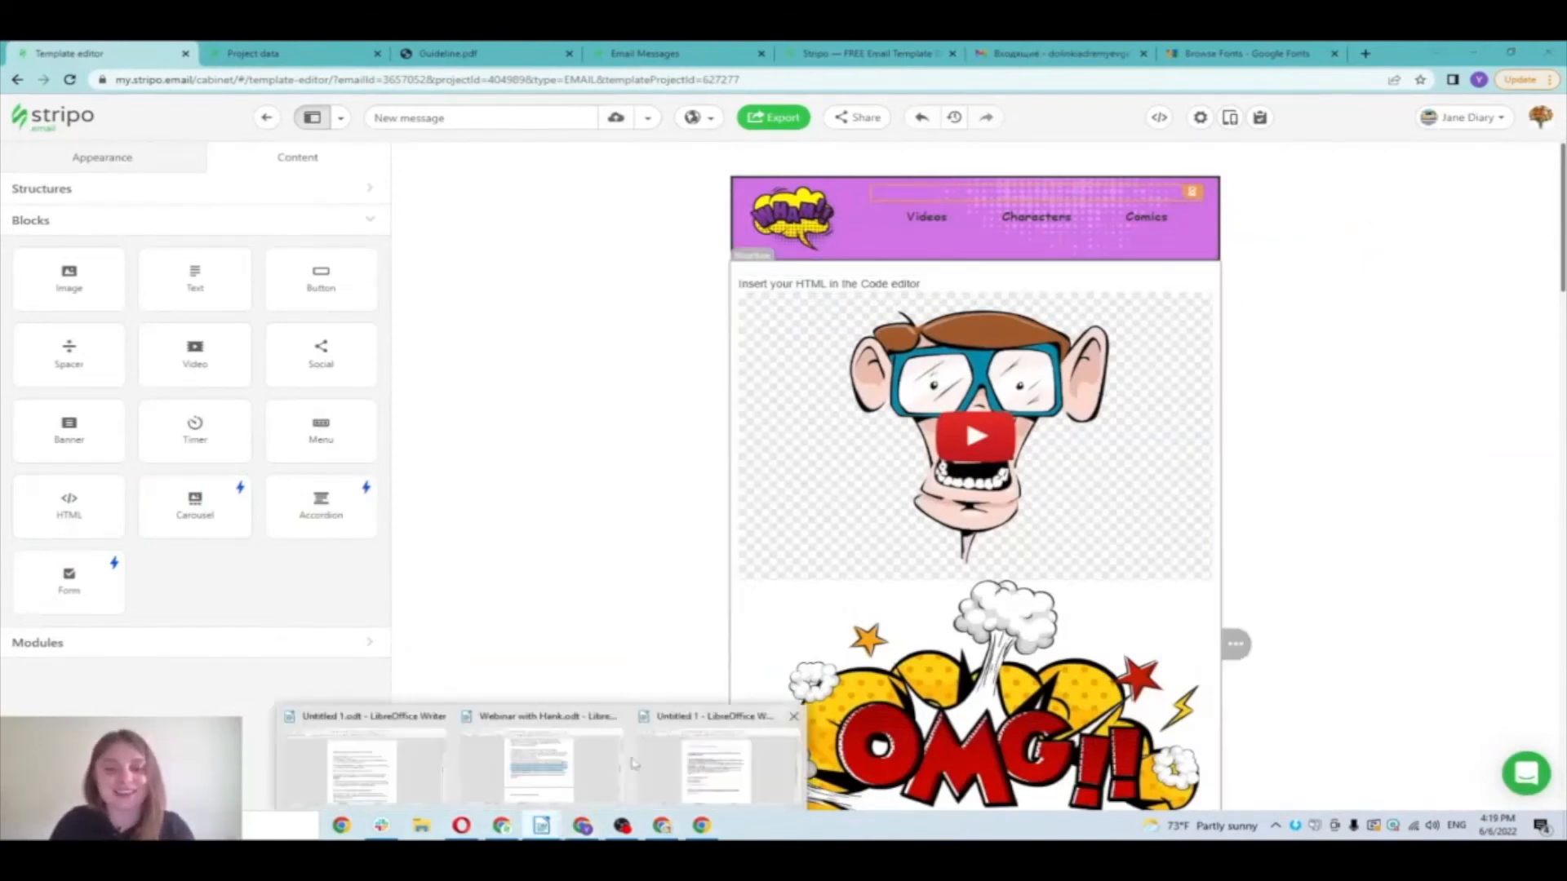
left_click(701, 763)
left_click_drag(559, 494, 488, 357)
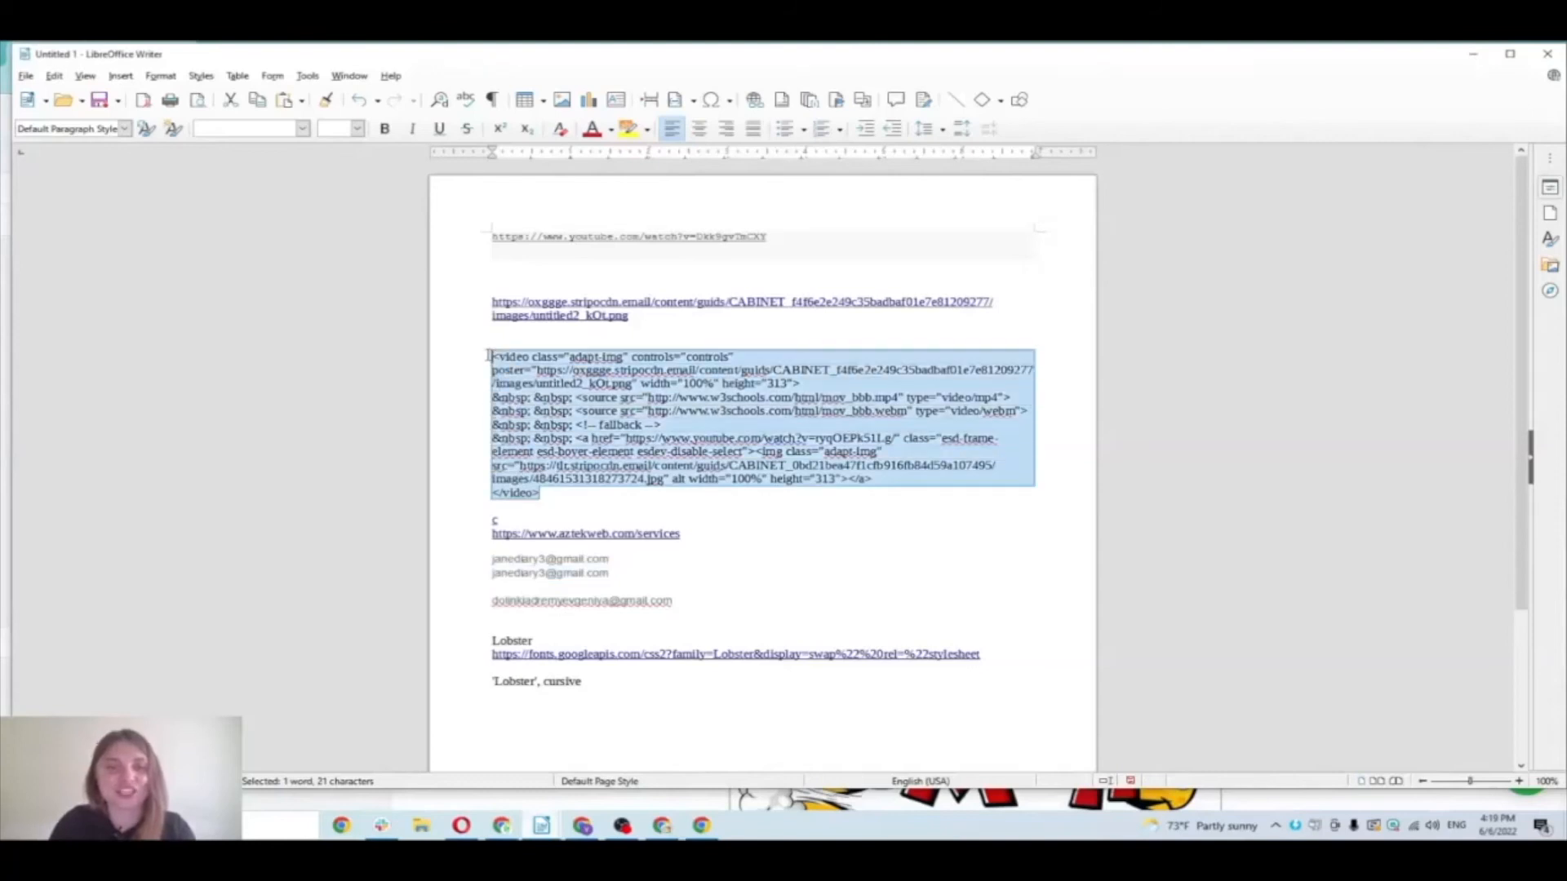
left_click(1473, 54)
Step: Replace the HTML block's placeholder code with the copied <video> code, and locate its mp4 source link
left_click(897, 284)
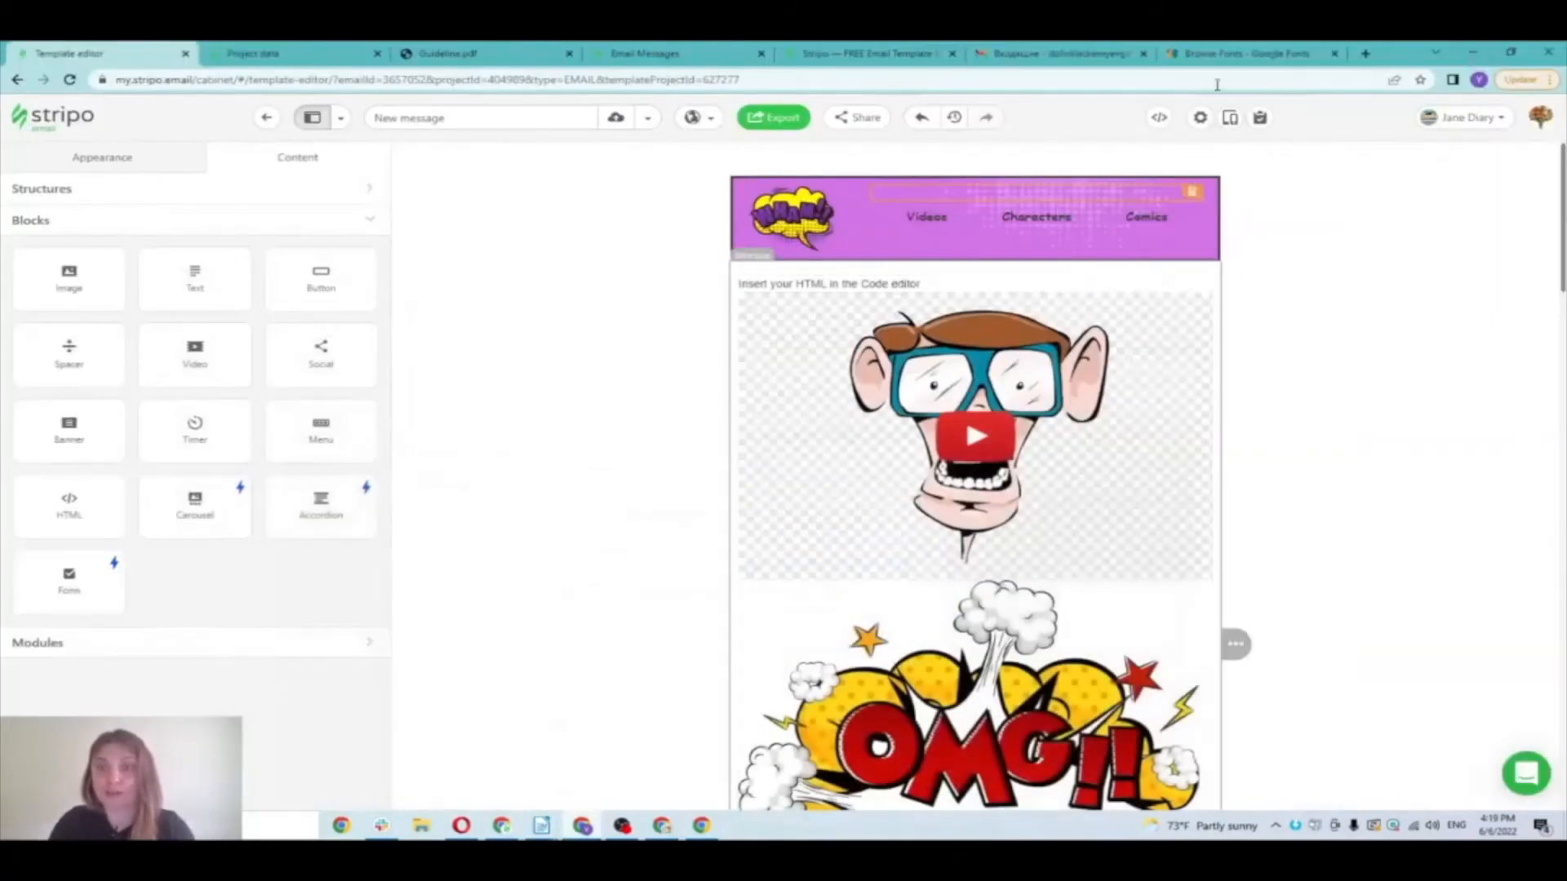
left_click_drag(926, 641, 962, 341)
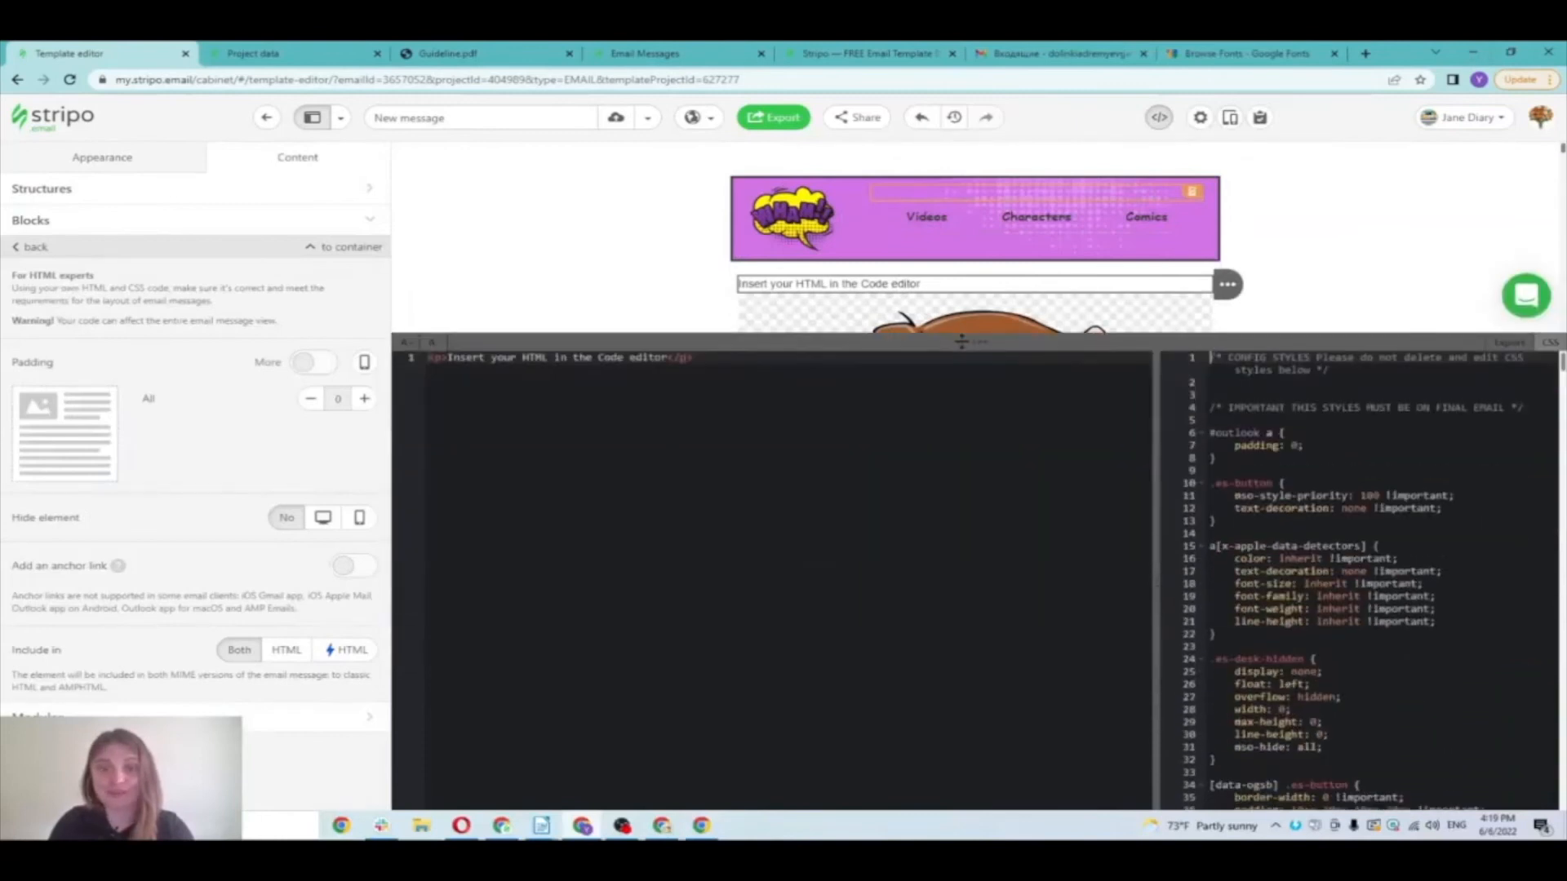
left_click(433, 357)
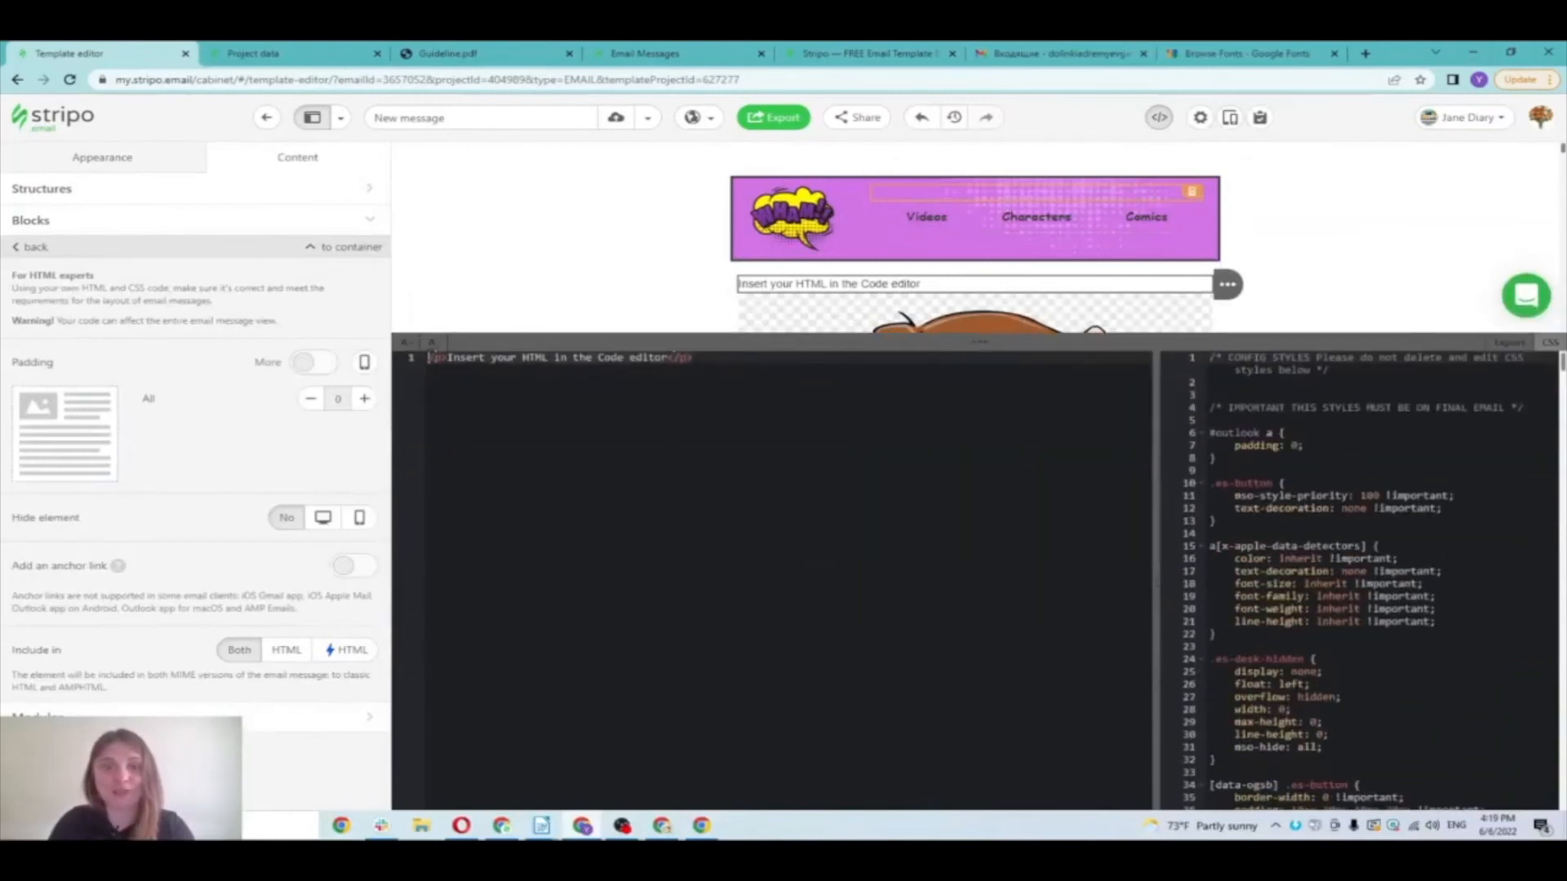
key("ctrl+a")
key("BackSpace")
type("<video class=\"adapt-img\" controls=\"controls\" poster=\"https://oxggge.stripocdn.email/content/guids/CABINET_f4f6e2e249c35badbaf01e7e81209277/images/untitled2_kOt.png\" width=\"100%\" height=\"313\"> &nbsp; &nbsp; <source src=\"http://www.w3schools.com/html/mov_bbb.mp4\" type=\"video/mp4\"> &nbsp; &nbsp; <source src=\"http://www.w3schools.com/html/mov_bbb.webm\" type=\"video/webm\"> &nbsp; &nbsp; <!-- fallback --> &nbsp; &nbsp; <a href=\"https://www.youtube.com/watch?v=ryqDEPkS1Lg/\" class=\"esd-frame-element esd-hover-element esdev-disable-select\"><img class=\"adapt-img\" src=\"https://tlr.stripocdn.email/content/guids/CABINET_0bd21bea47f1cfb916fb84d59a107495/images/48461531318273724.jpg\" alt width=\"100%\" height=\"313\"></a> </video>")
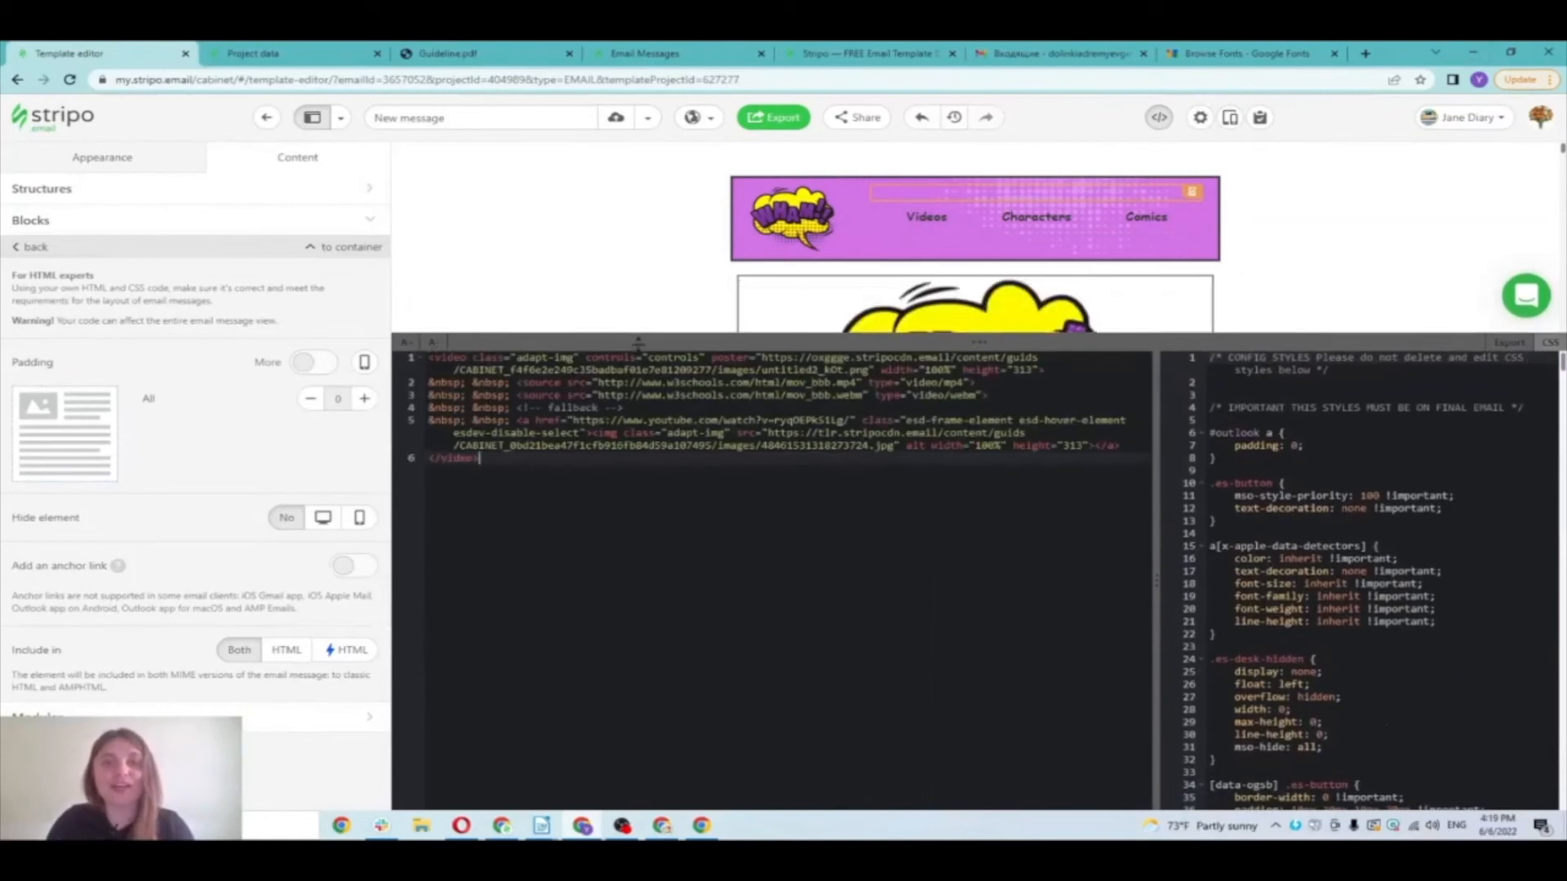
left_click_drag(629, 341, 630, 348)
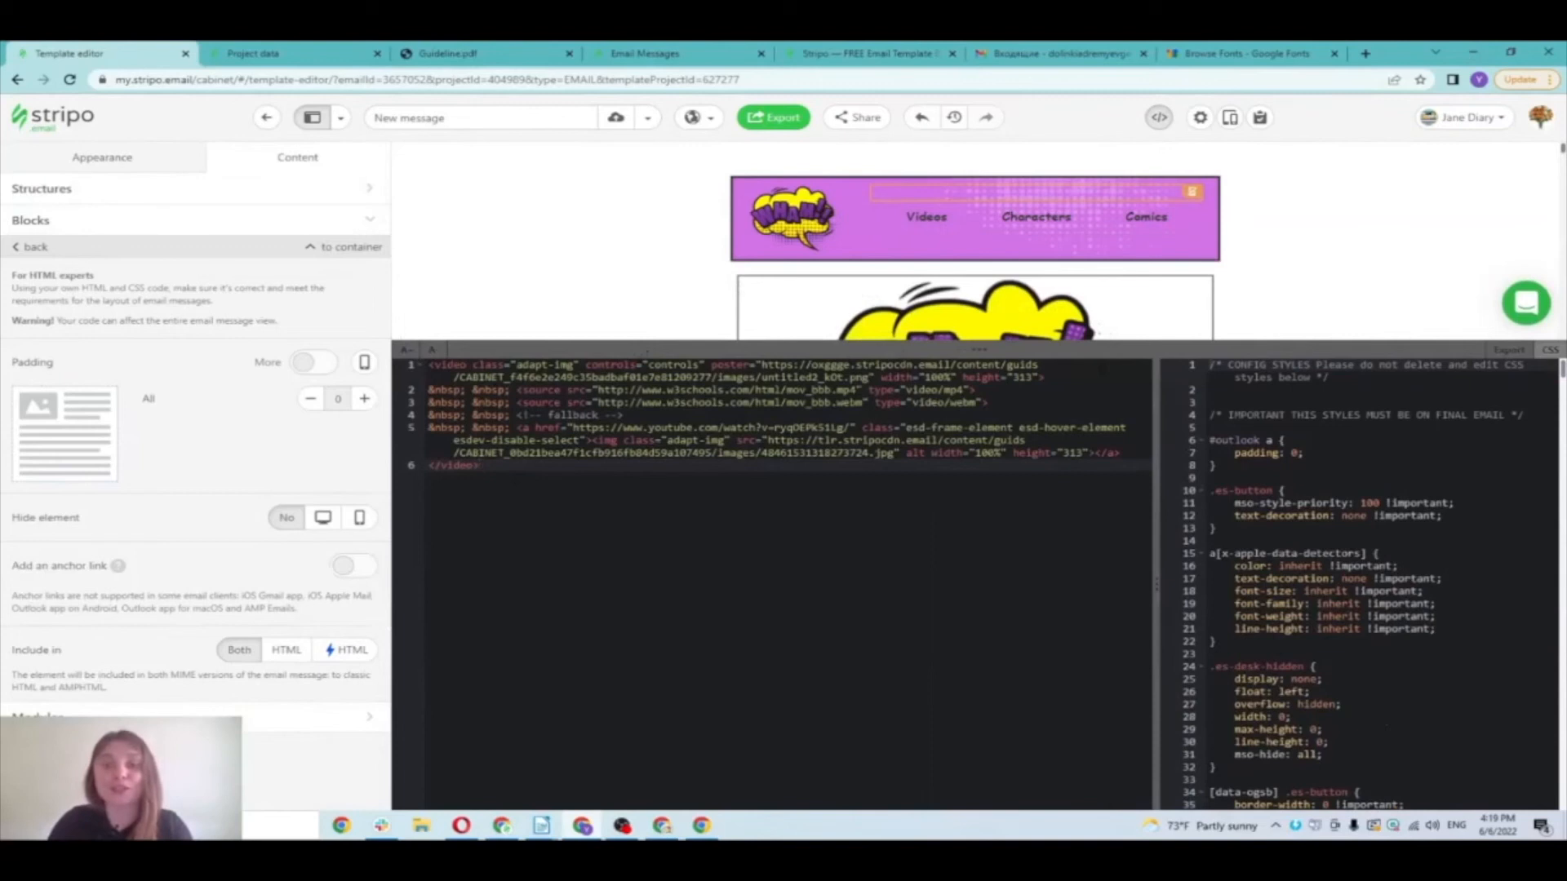
left_click(592, 390)
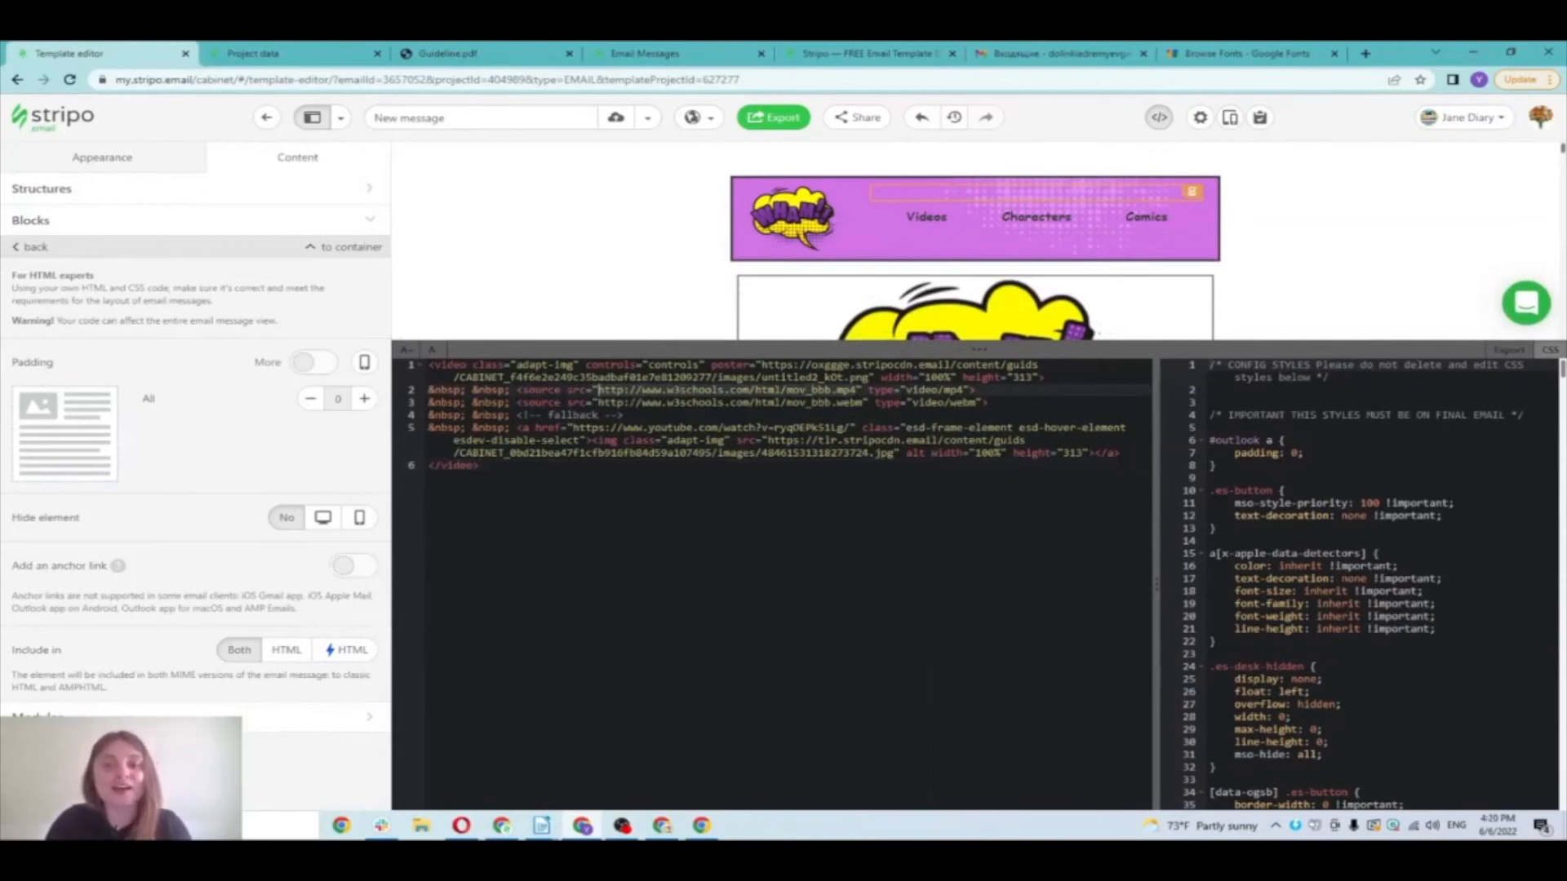
Step: Shrink the code editor pane to reveal the embedded video, and review the email's sharing options, including Remove Stripo Branding
left_click_drag(807, 349, 807, 561)
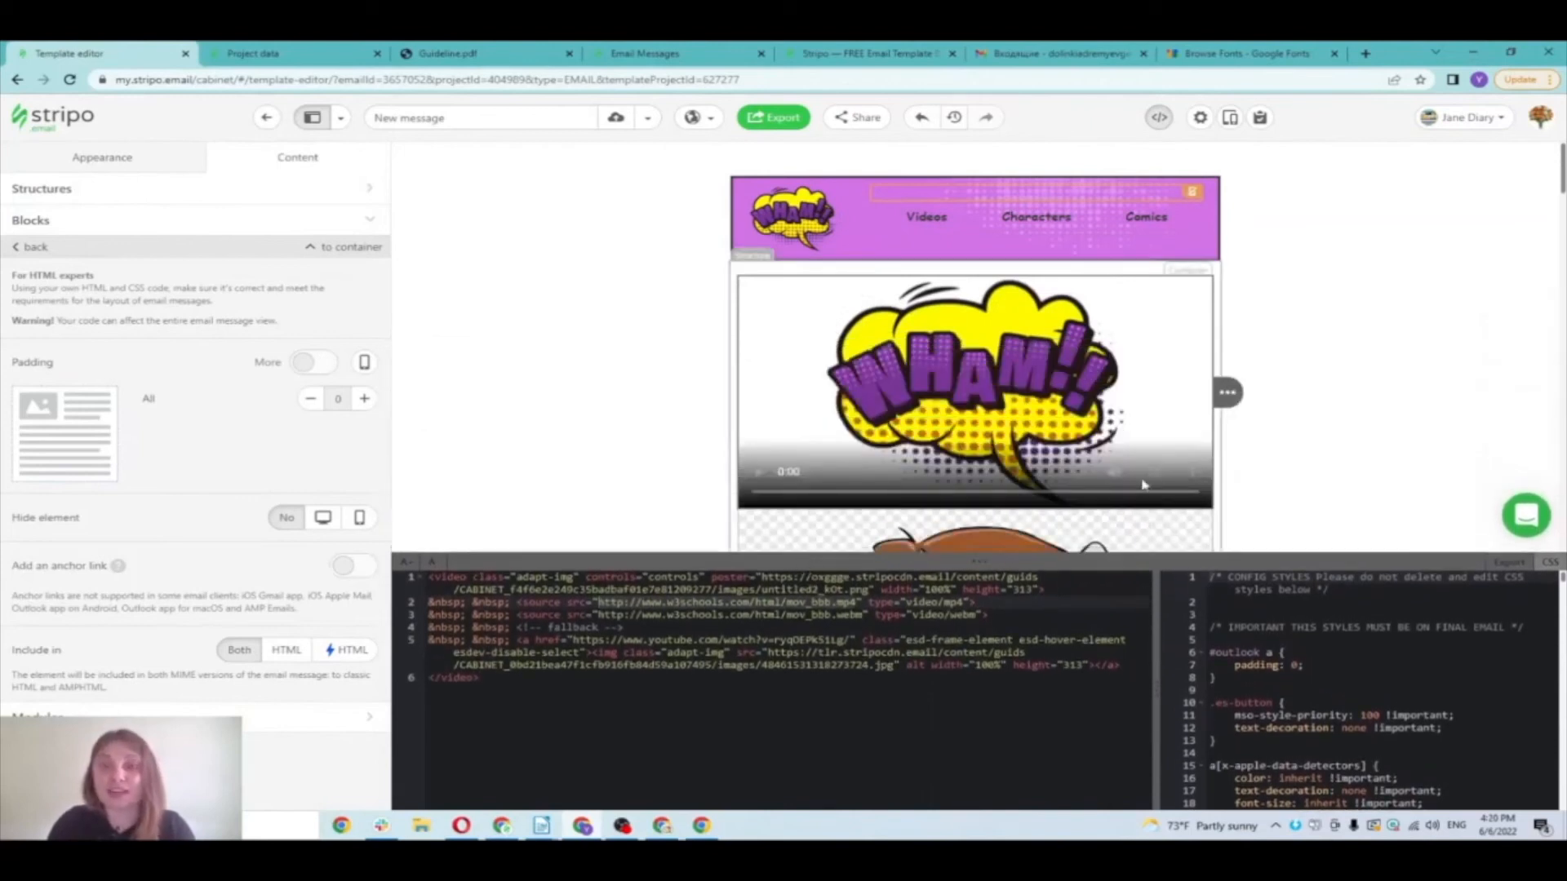
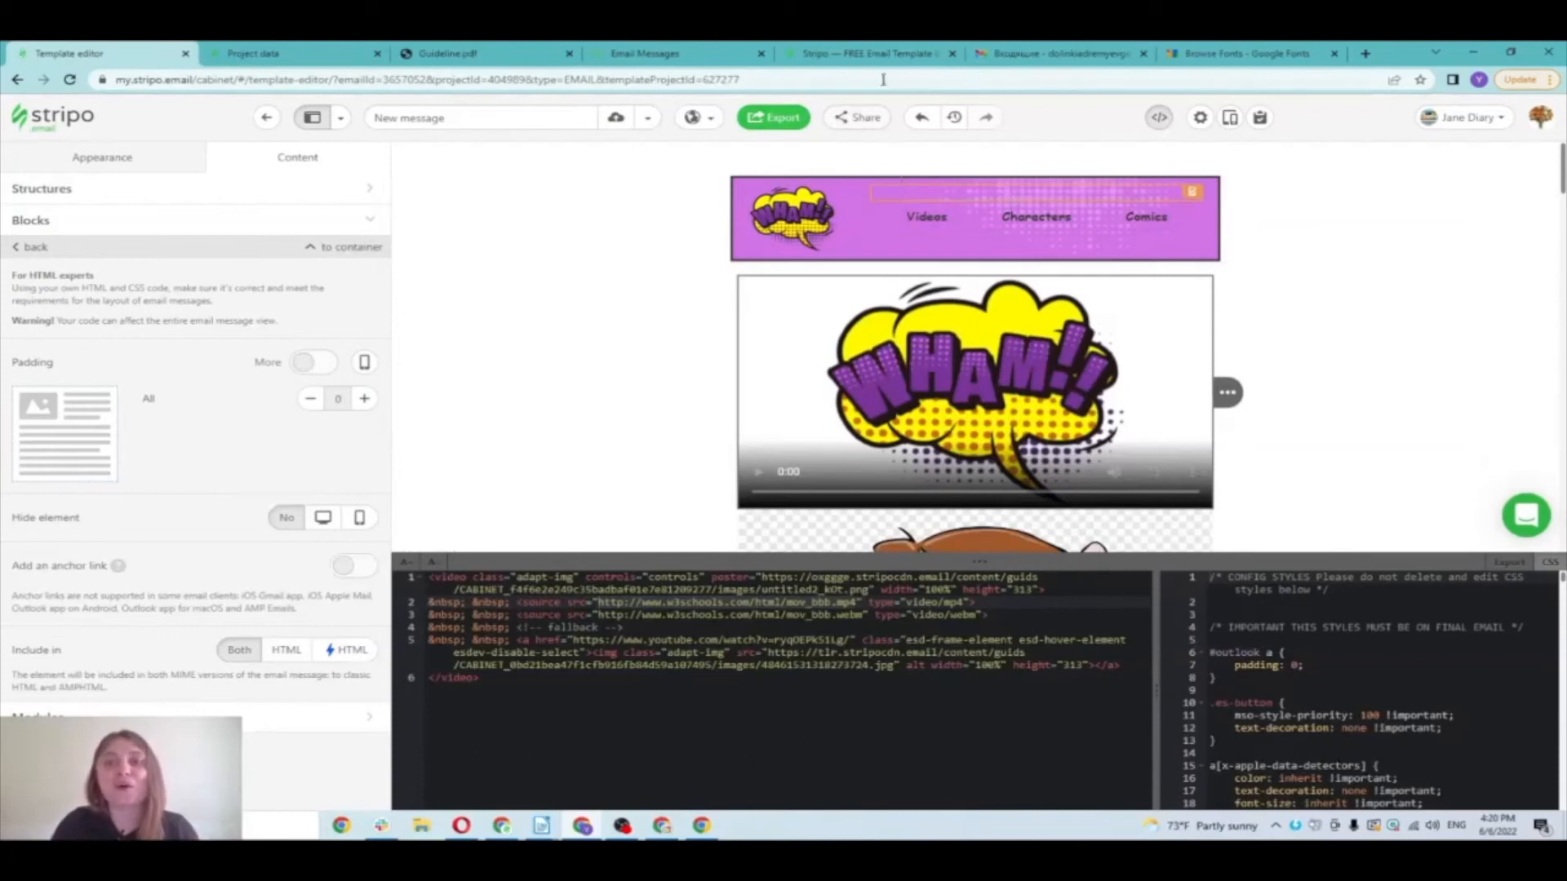
left_click(851, 119)
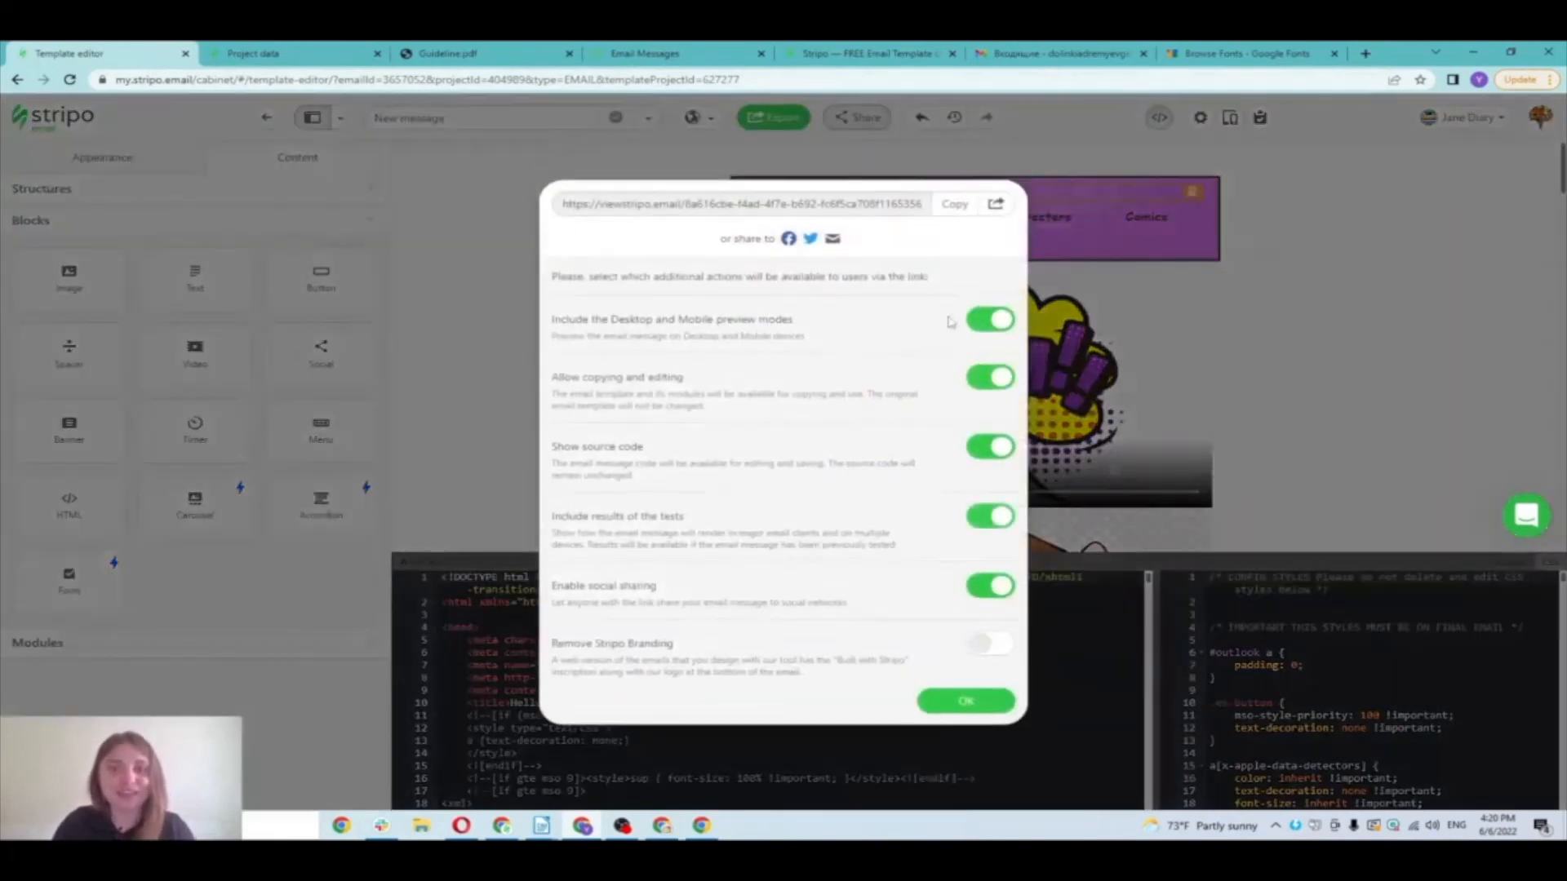
left_click_drag(553, 318, 780, 337)
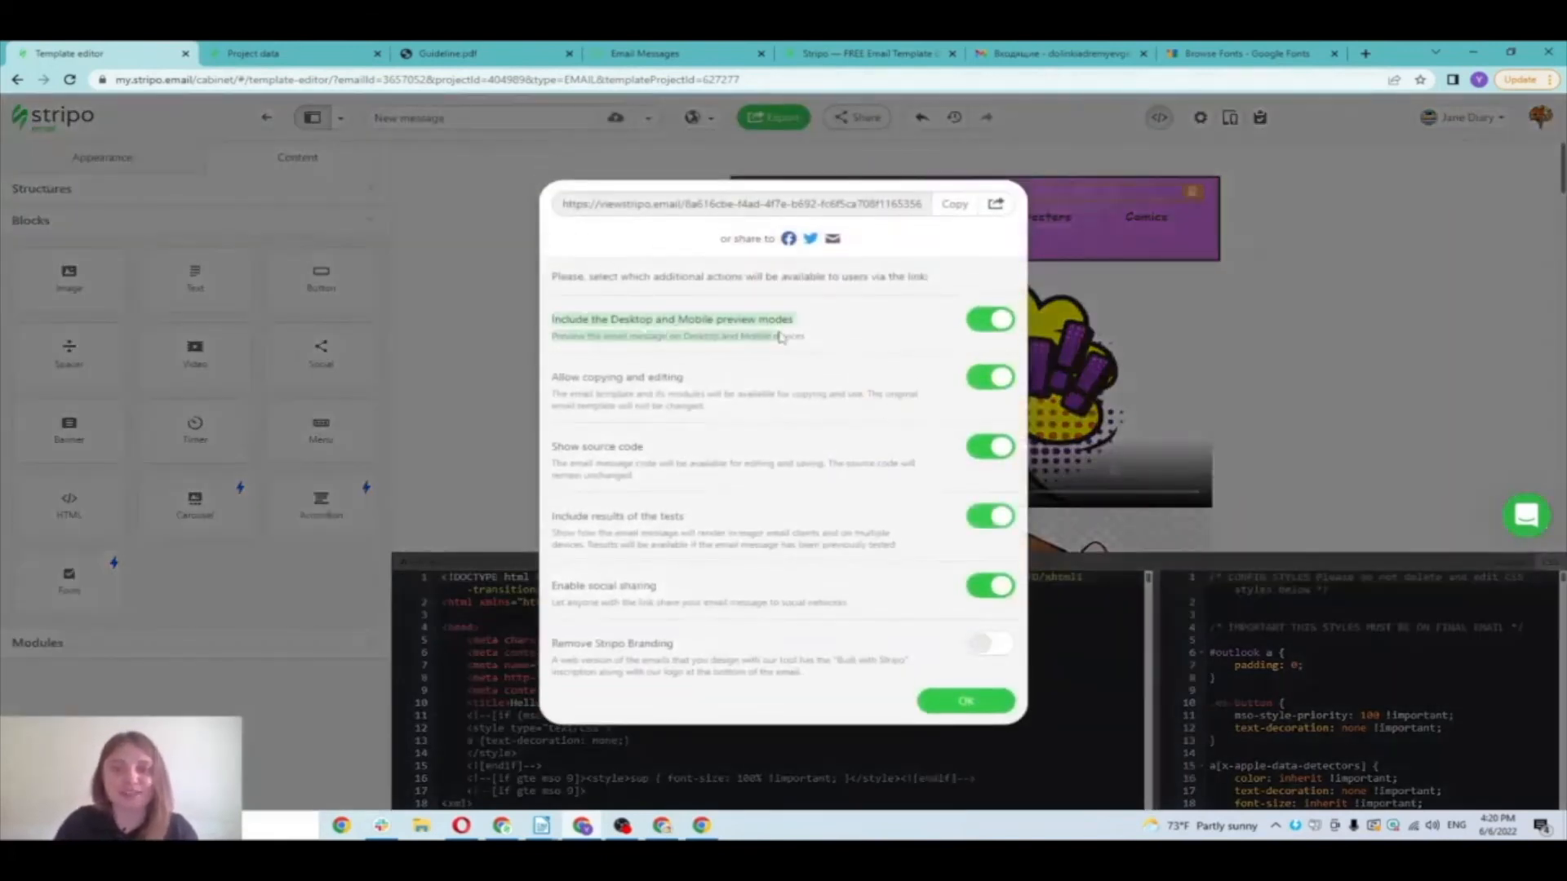
left_click_drag(552, 377, 692, 389)
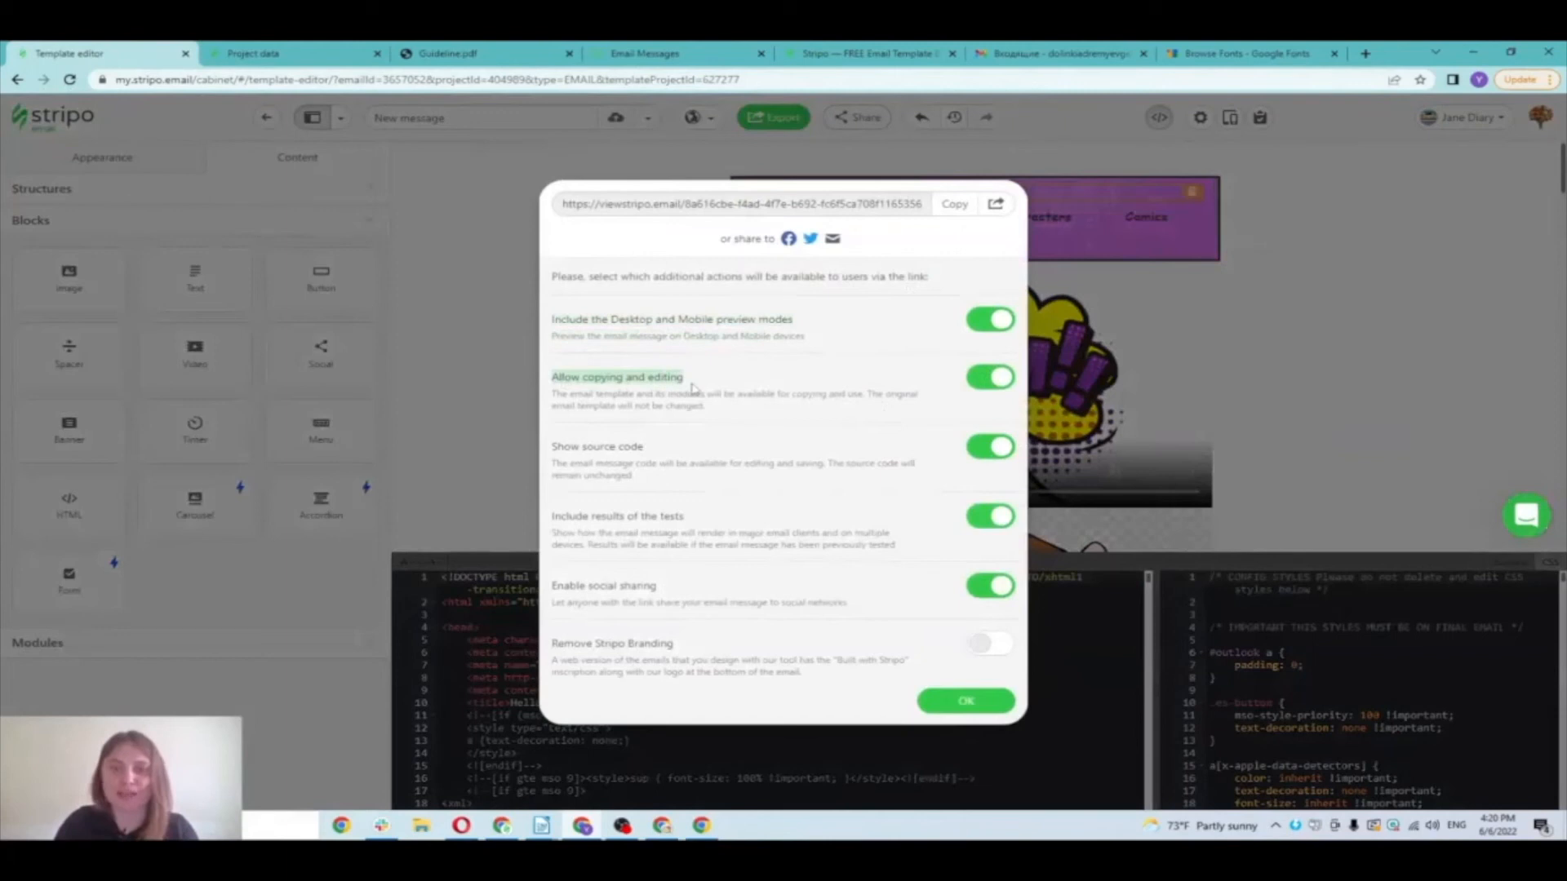
left_click_drag(550, 447, 670, 459)
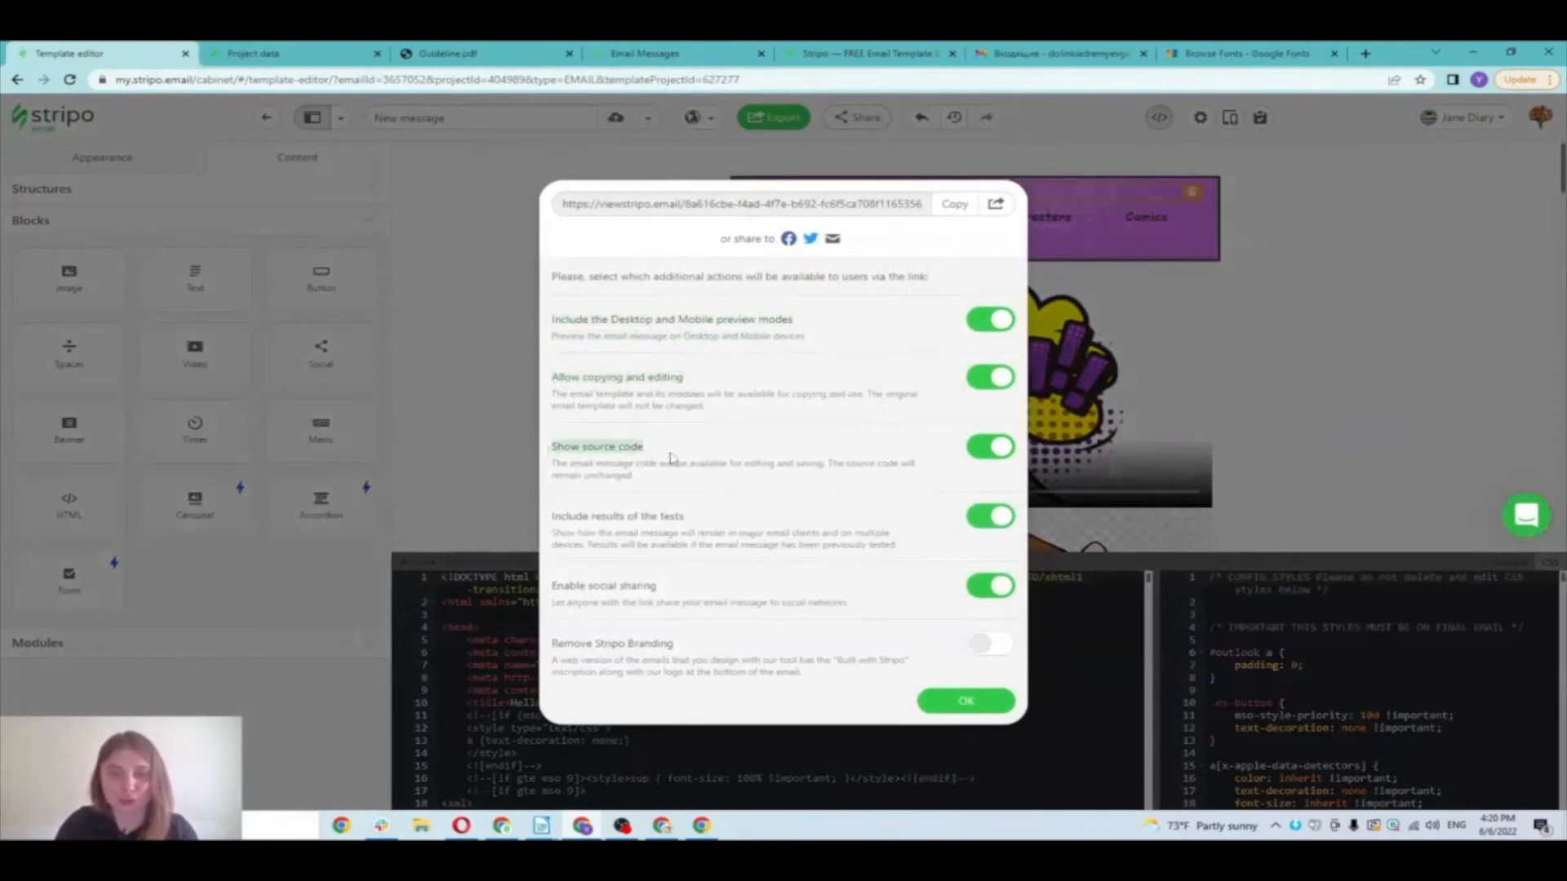
left_click_drag(687, 518, 554, 518)
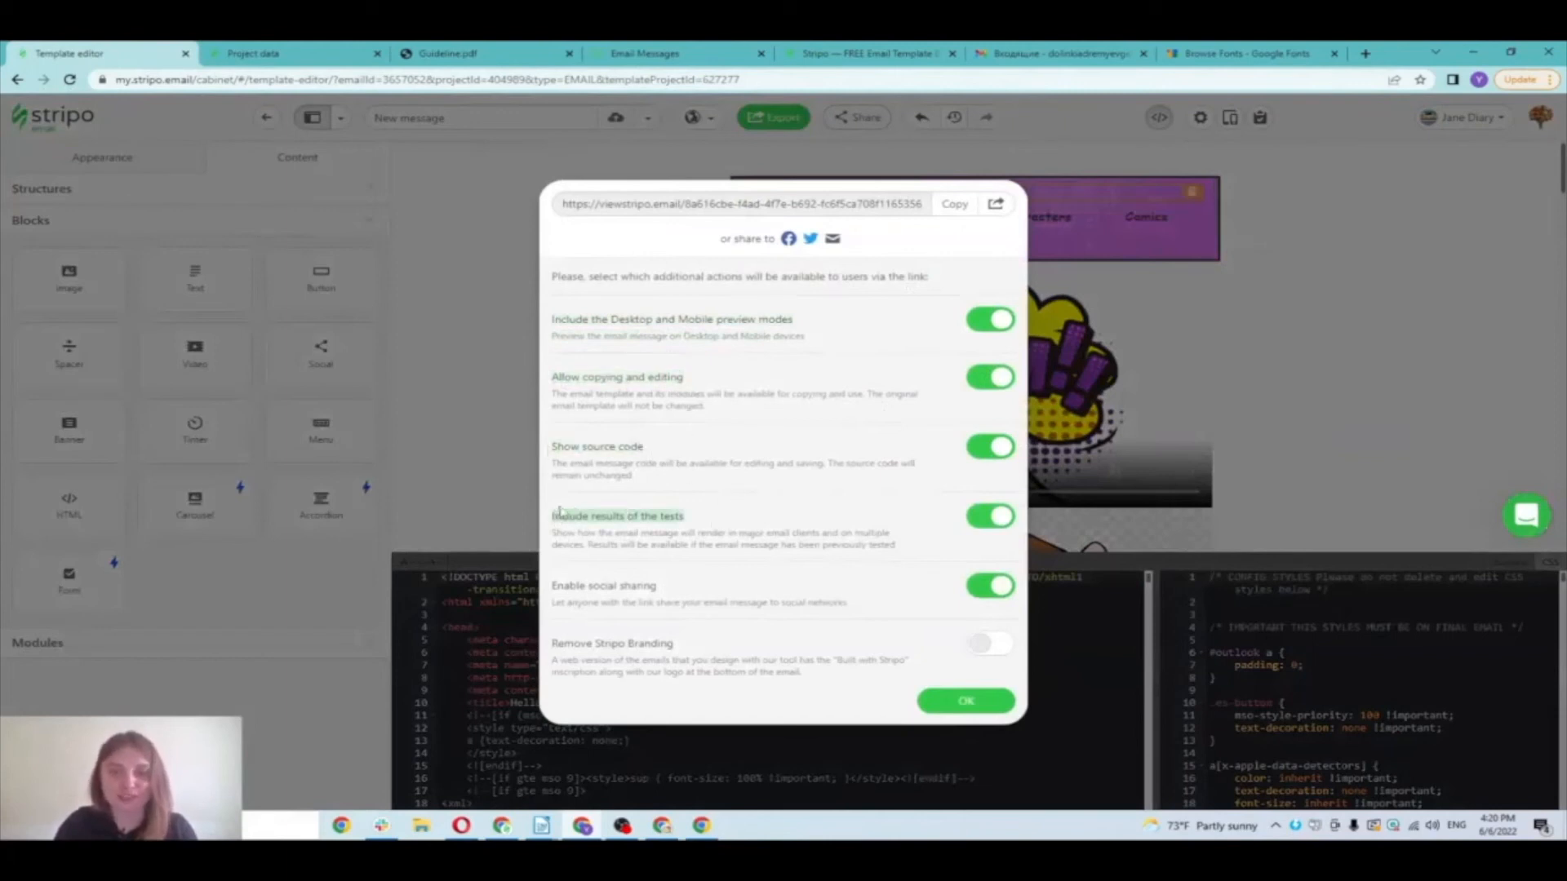
left_click_drag(552, 645, 679, 648)
left_click(990, 653)
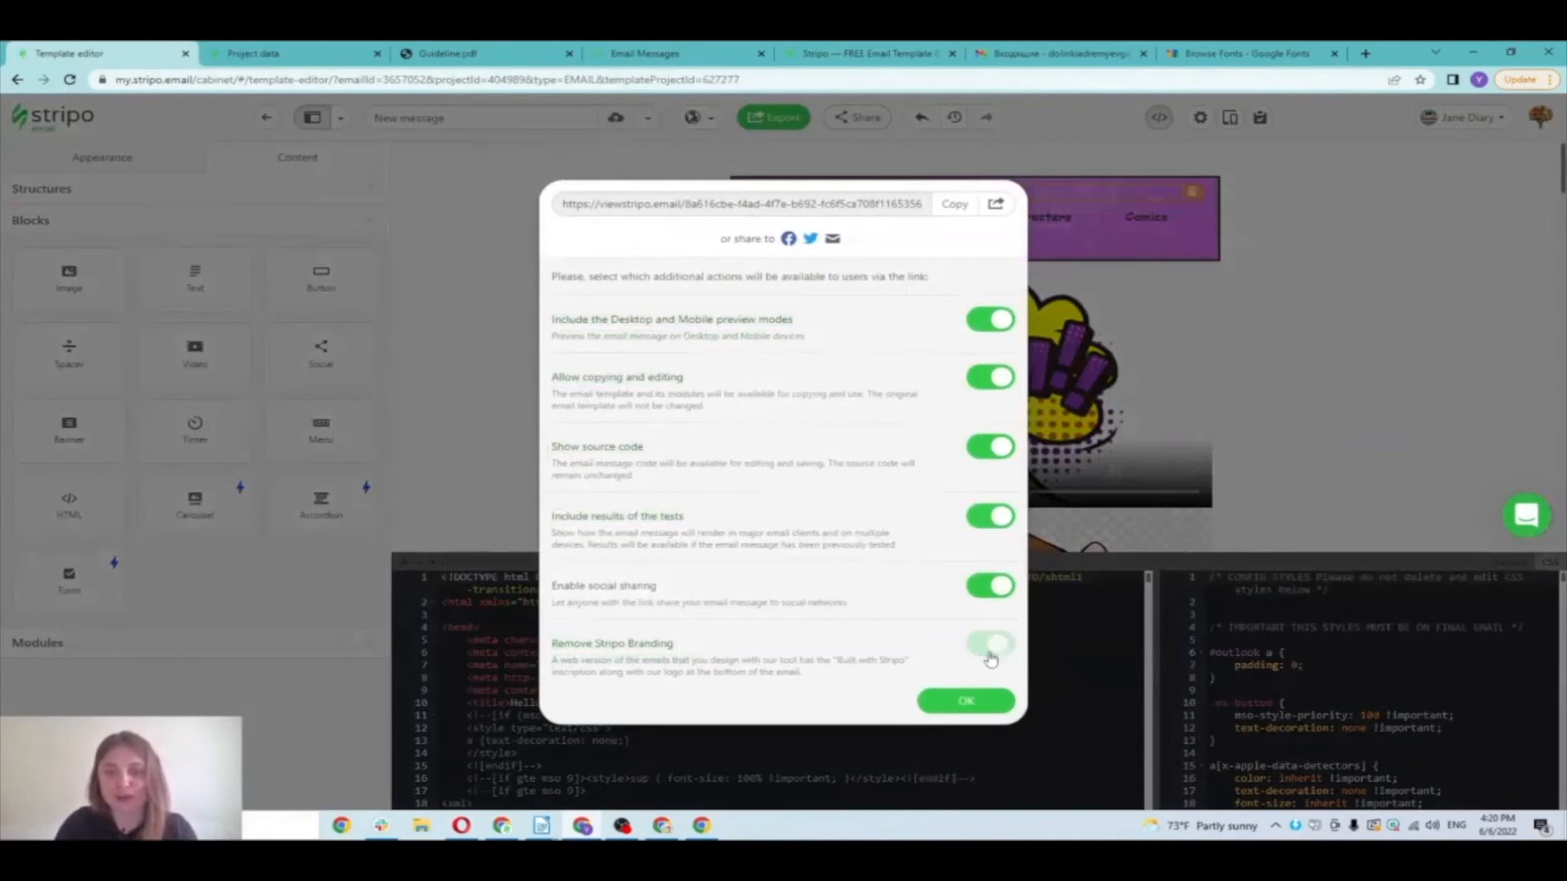
left_click(984, 647)
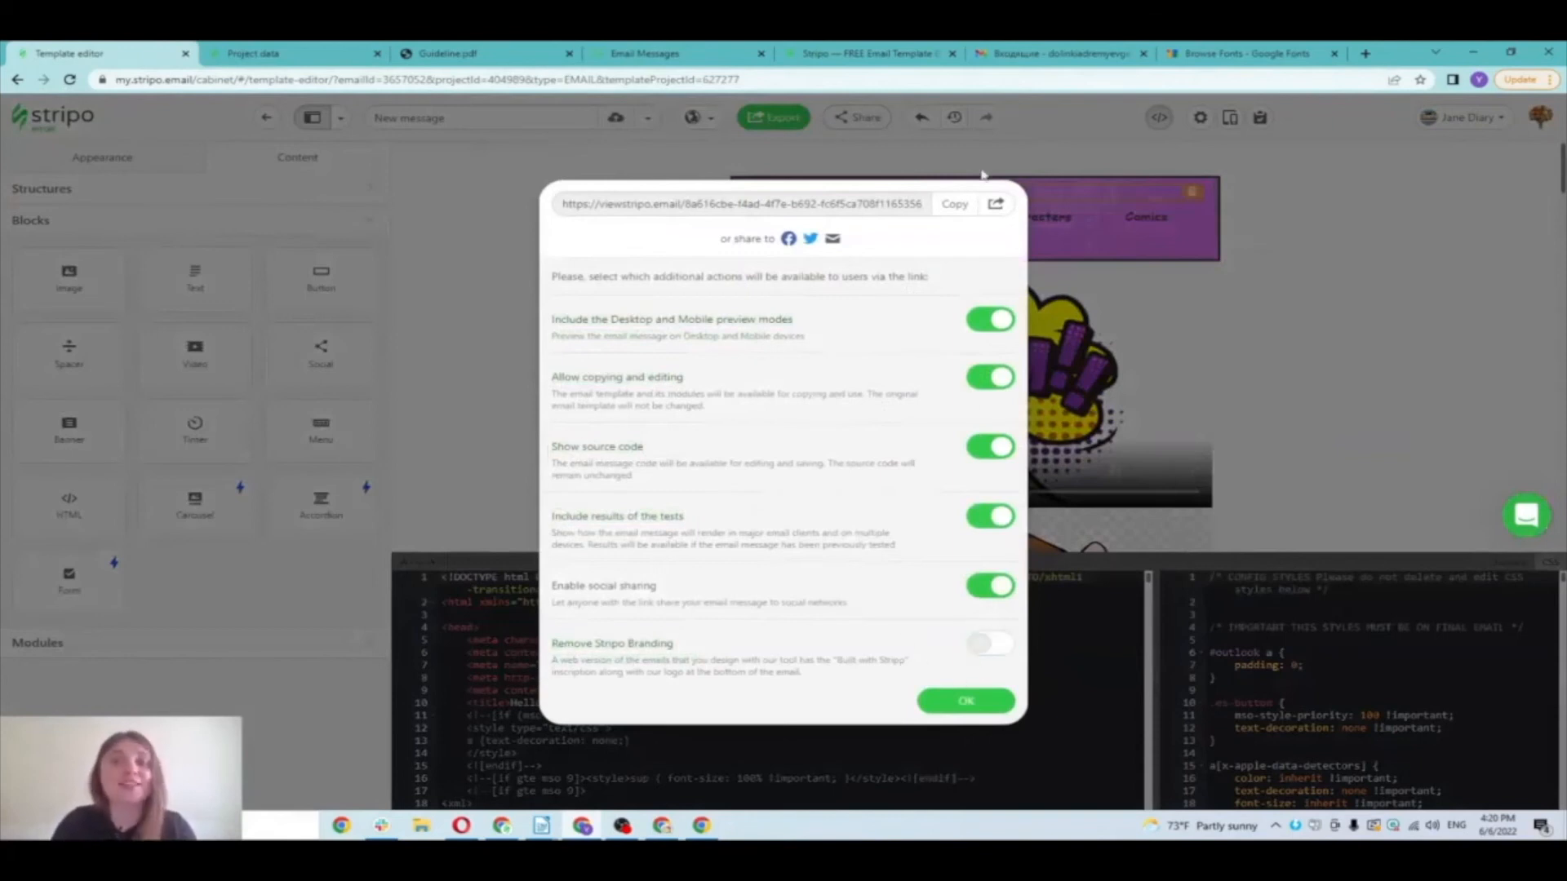
Step: Open the email's share link in a new tab, play the embedded video, and return to the editor without the sharing dialog
left_click(996, 204)
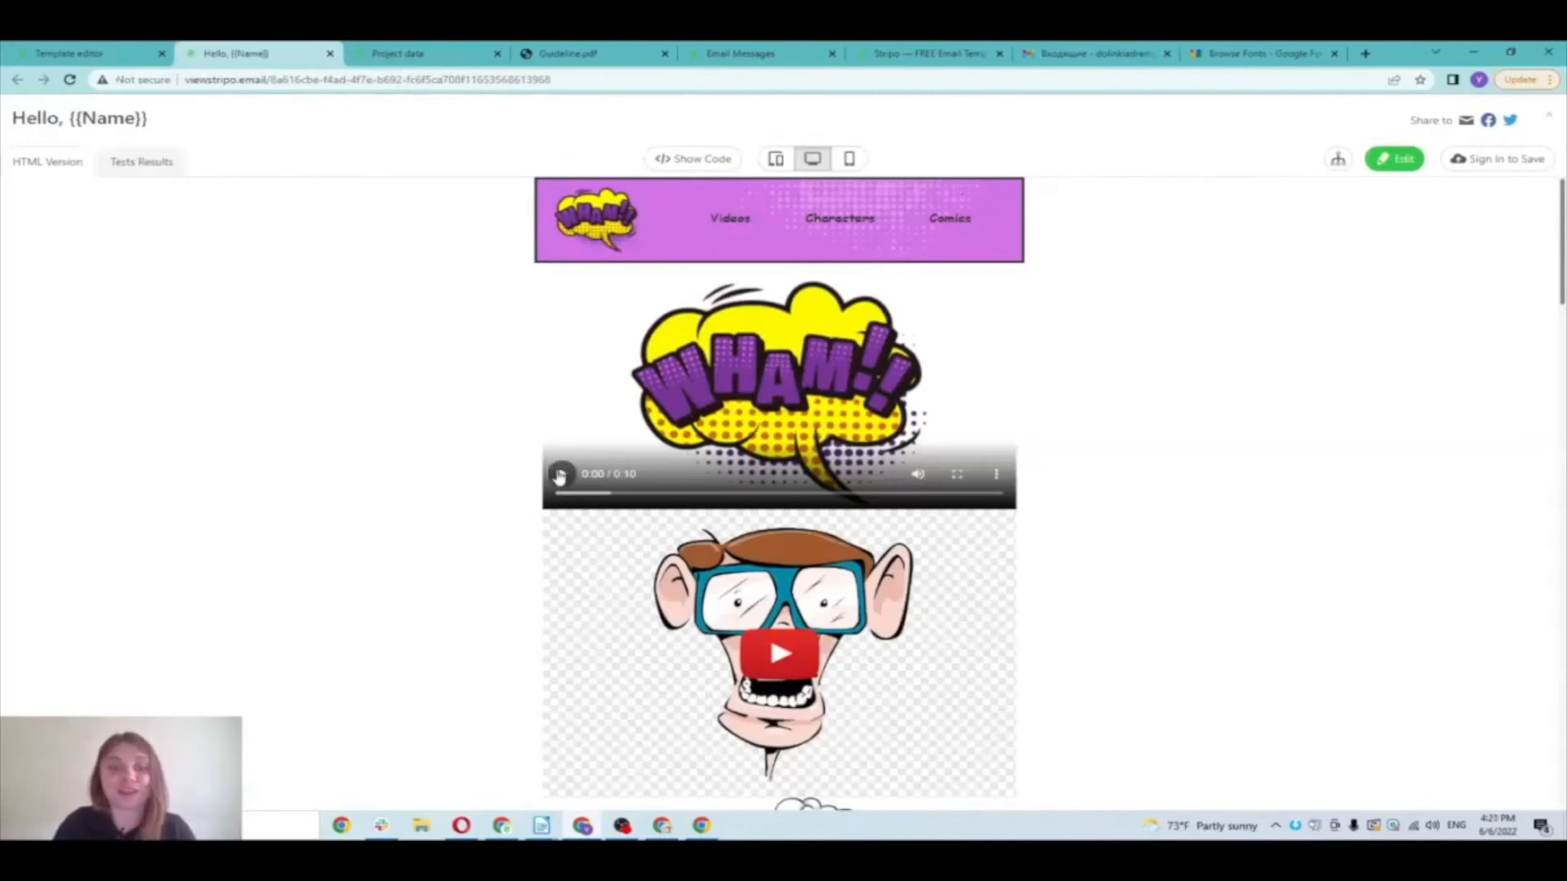
left_click(561, 474)
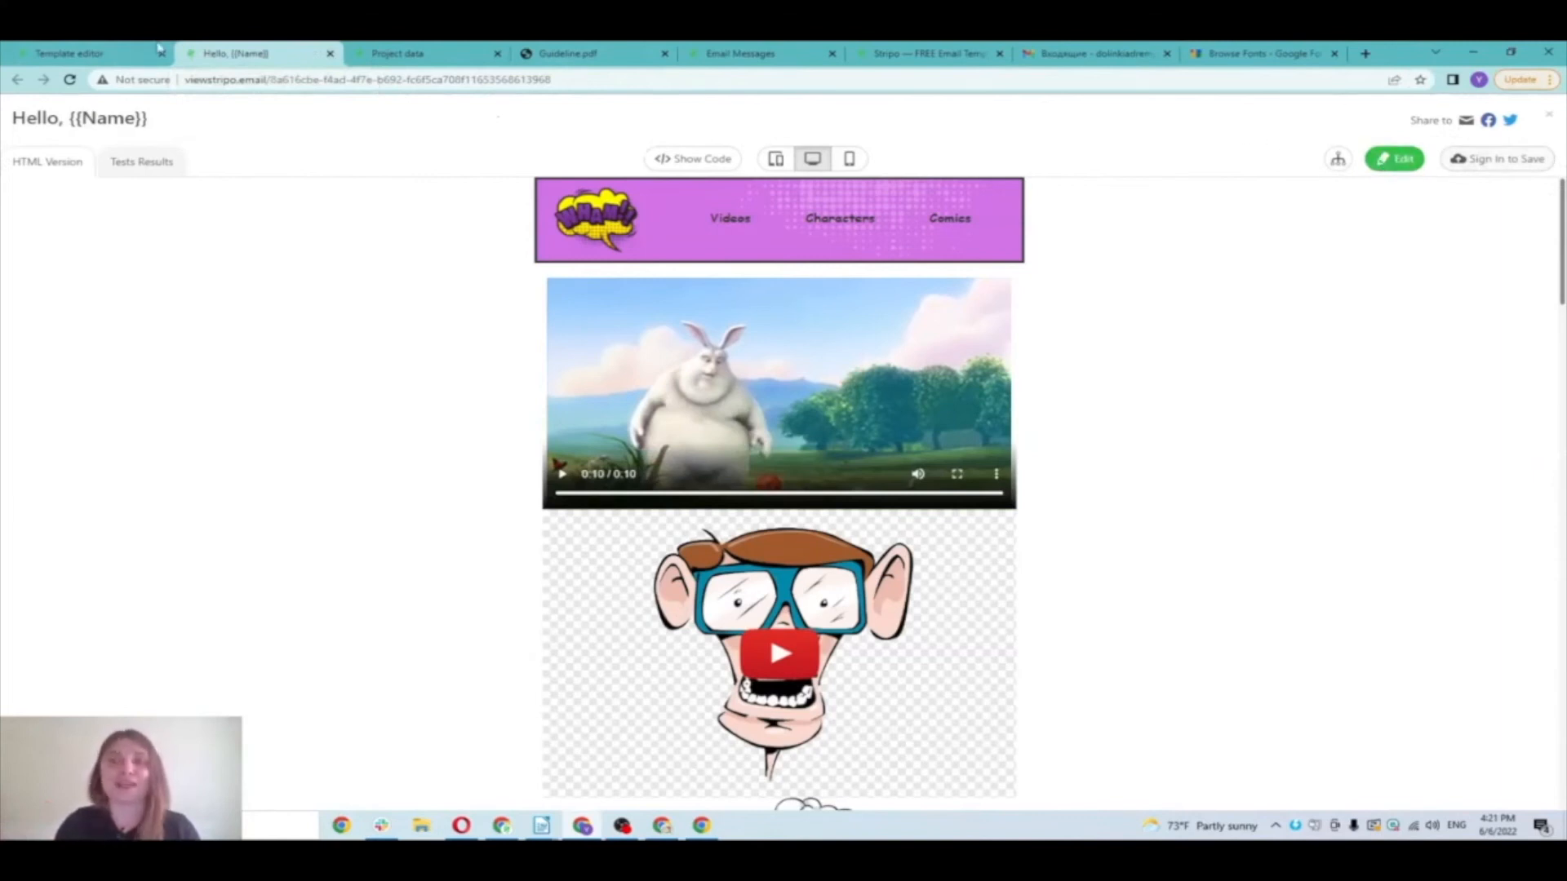
left_click(82, 52)
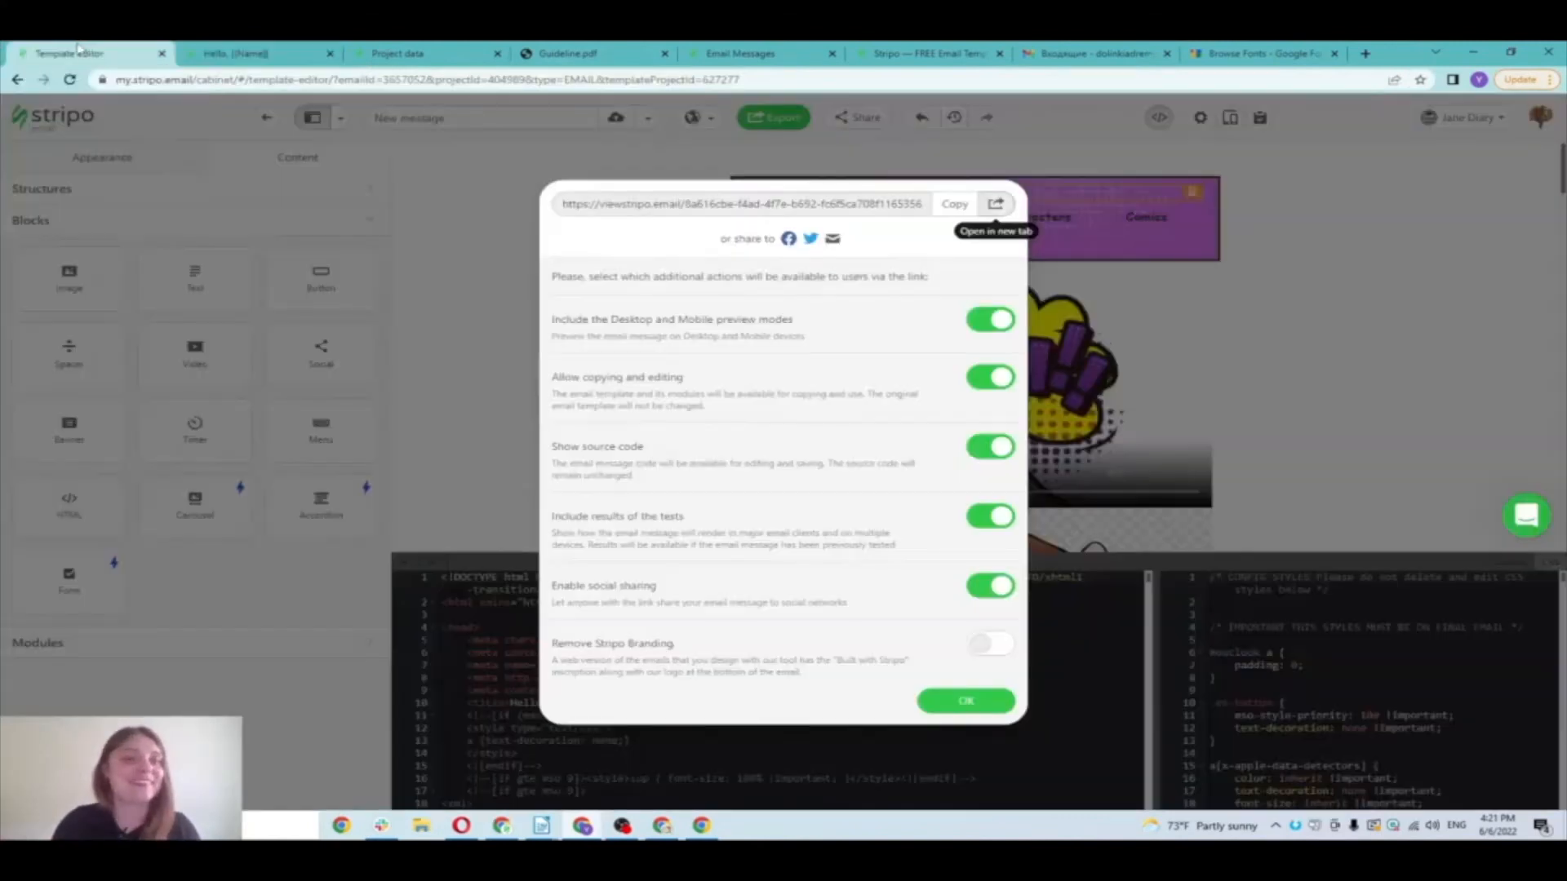
left_click(477, 204)
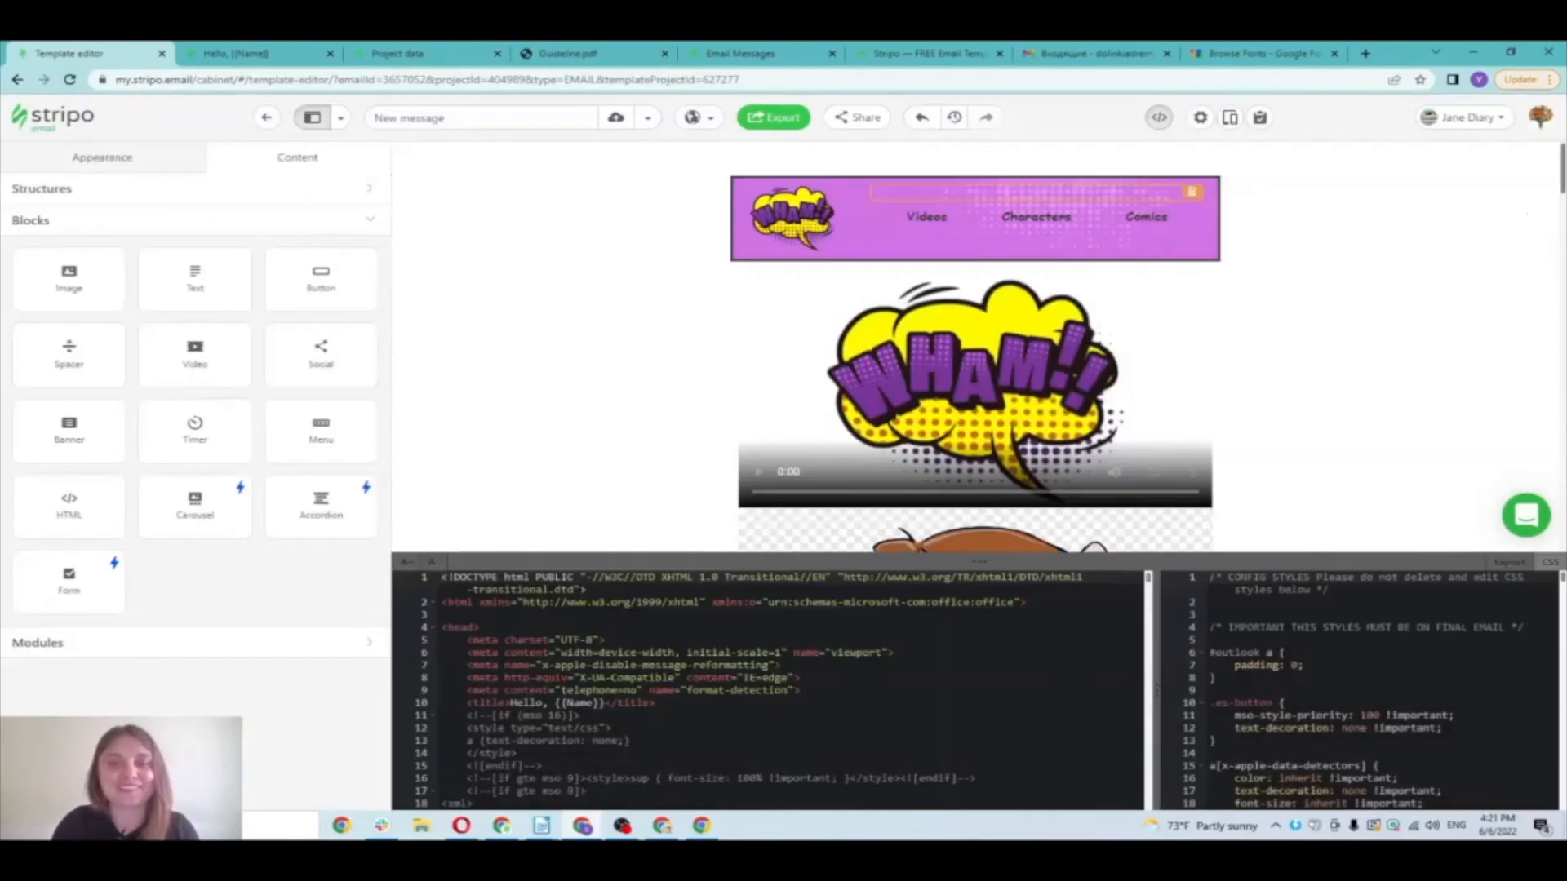
Step: Hide the code editor and insert an image block above the embedded video, filled with the upload-cat GIF from the message gallery
left_click(1161, 120)
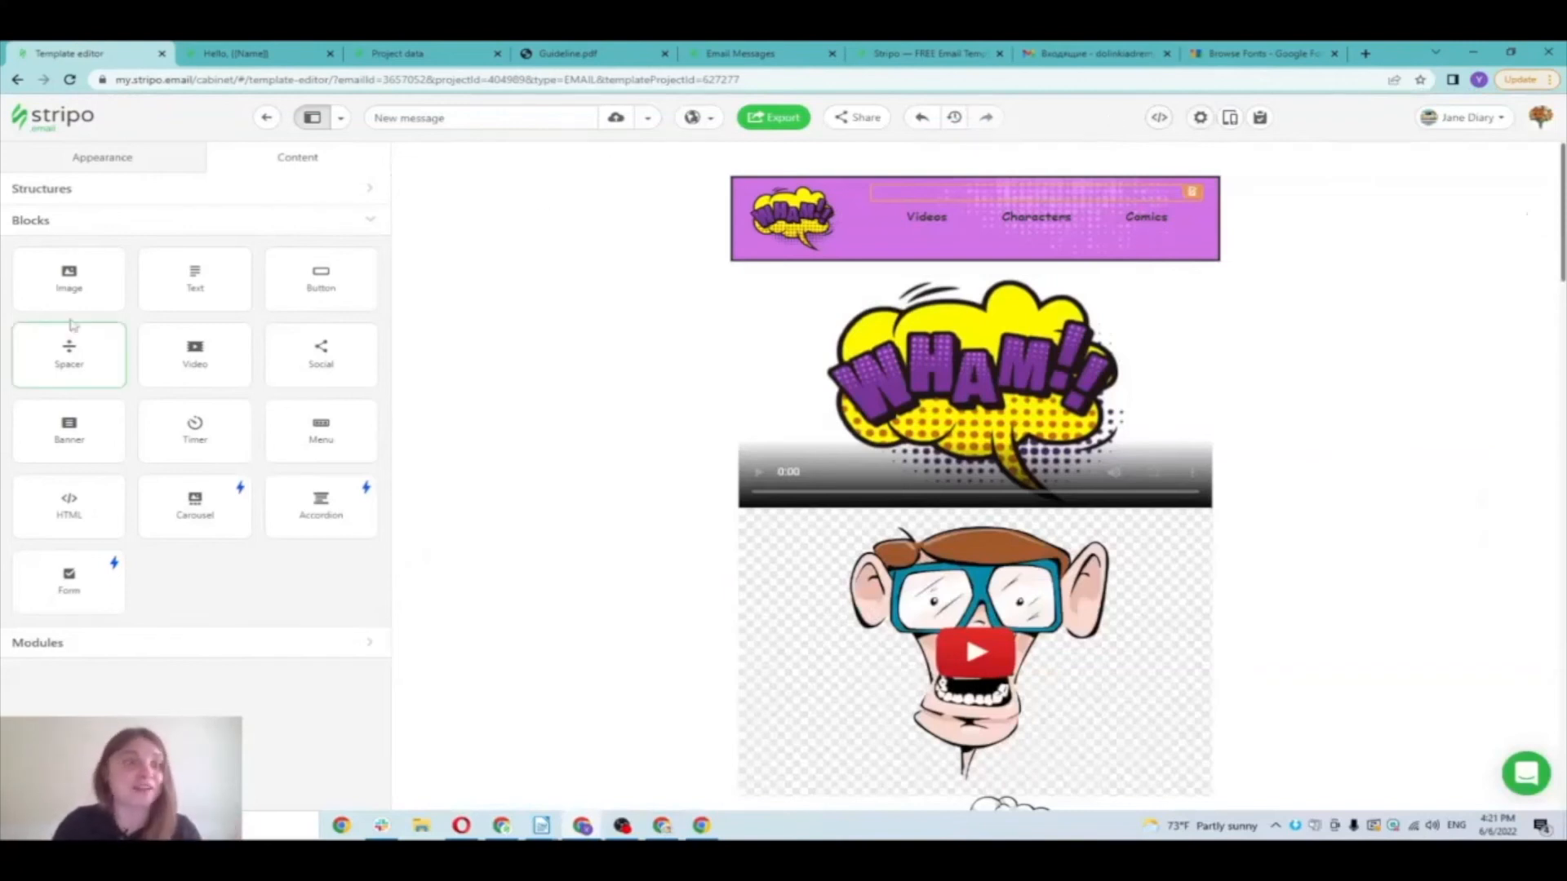
left_click_drag(59, 290, 690, 383)
left_click_drag(955, 288, 919, 324)
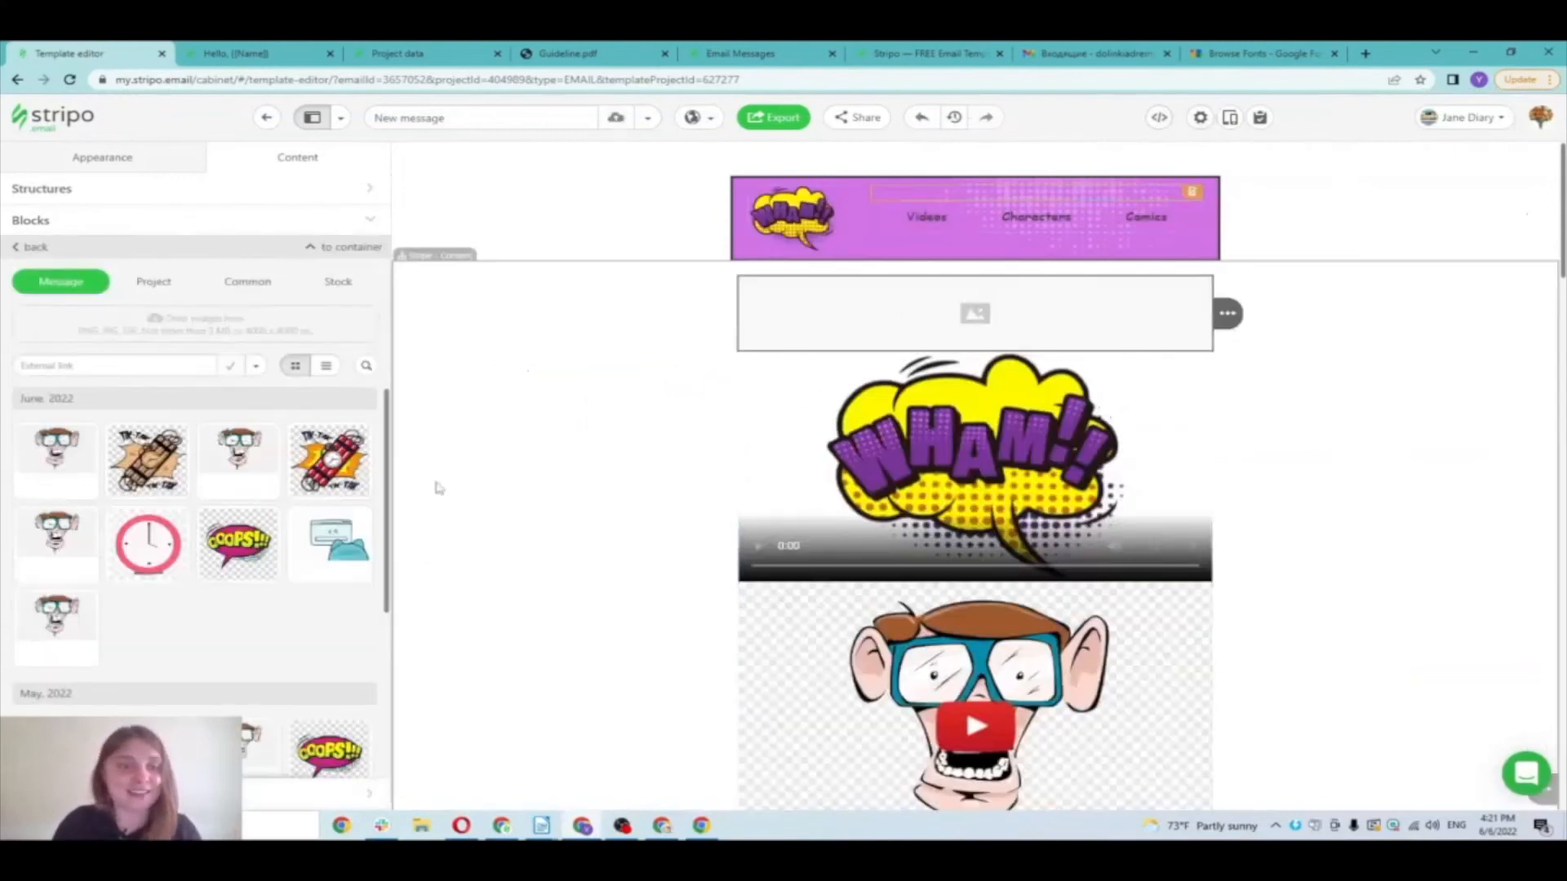
left_click(331, 531)
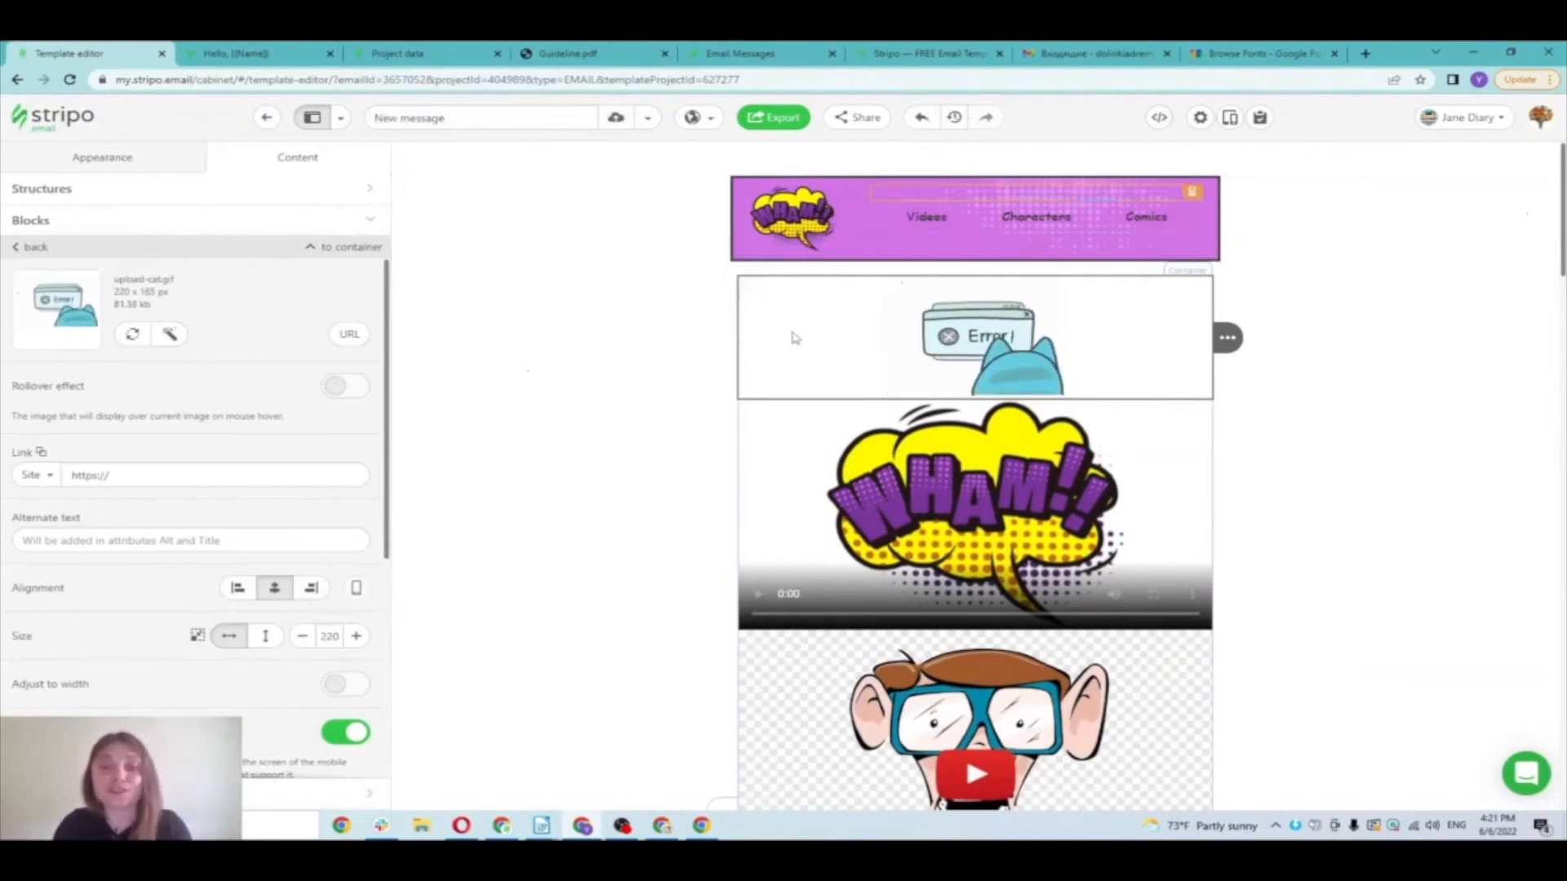
Step: Enable the rollover effect on the TIK-TAK dynamite image, using the purple and yellow WHAM image from the gallery as its hover image
scroll(787, 343, "down", 1)
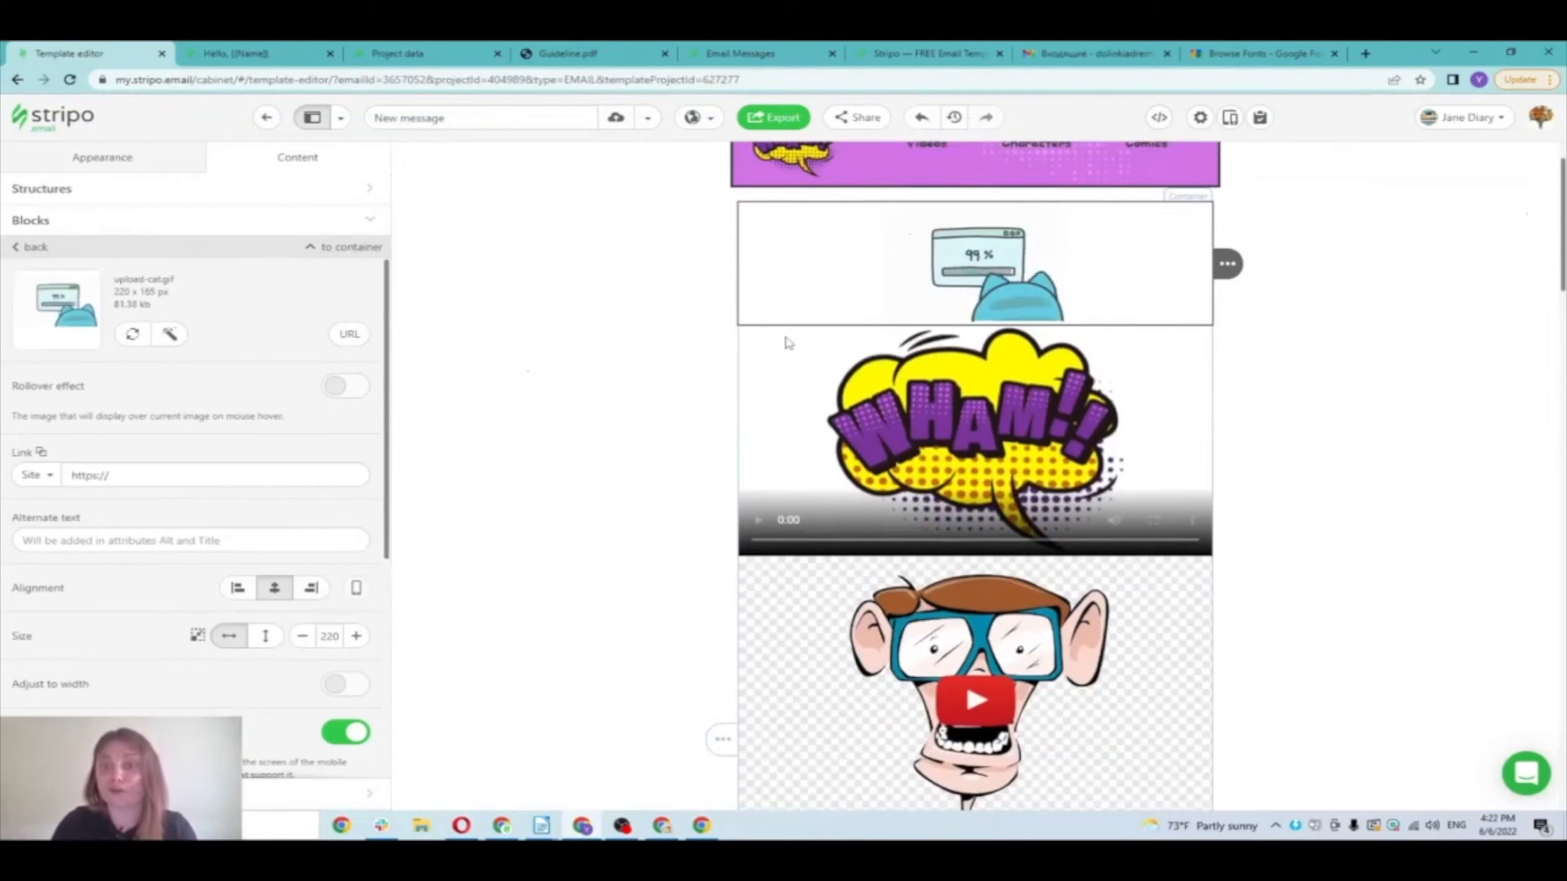
scroll(787, 342, "down", 5)
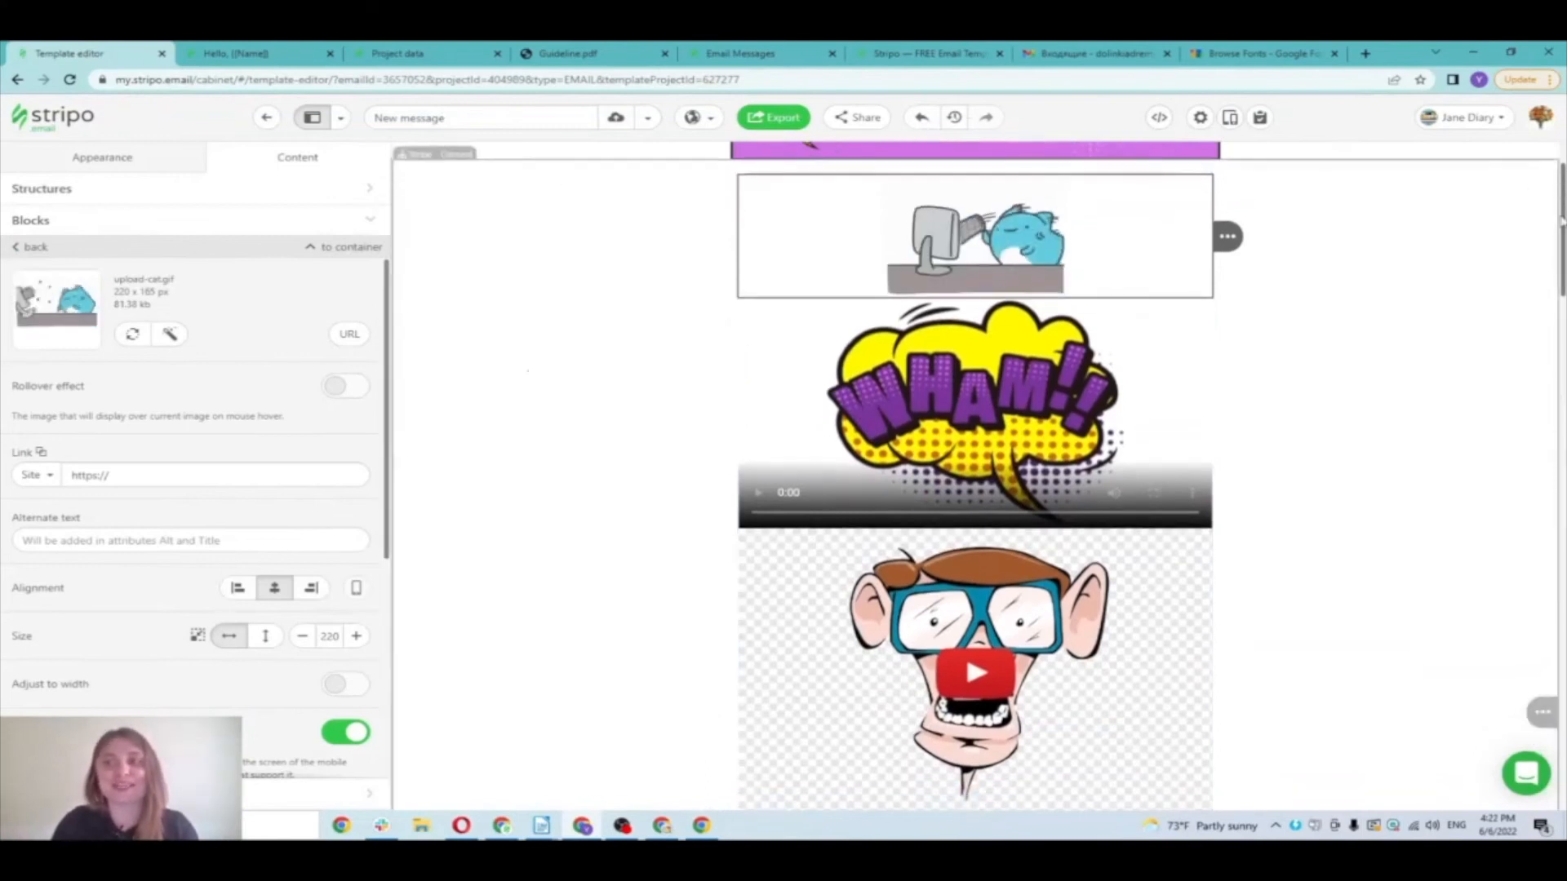
scroll(938, 392, "down", 6)
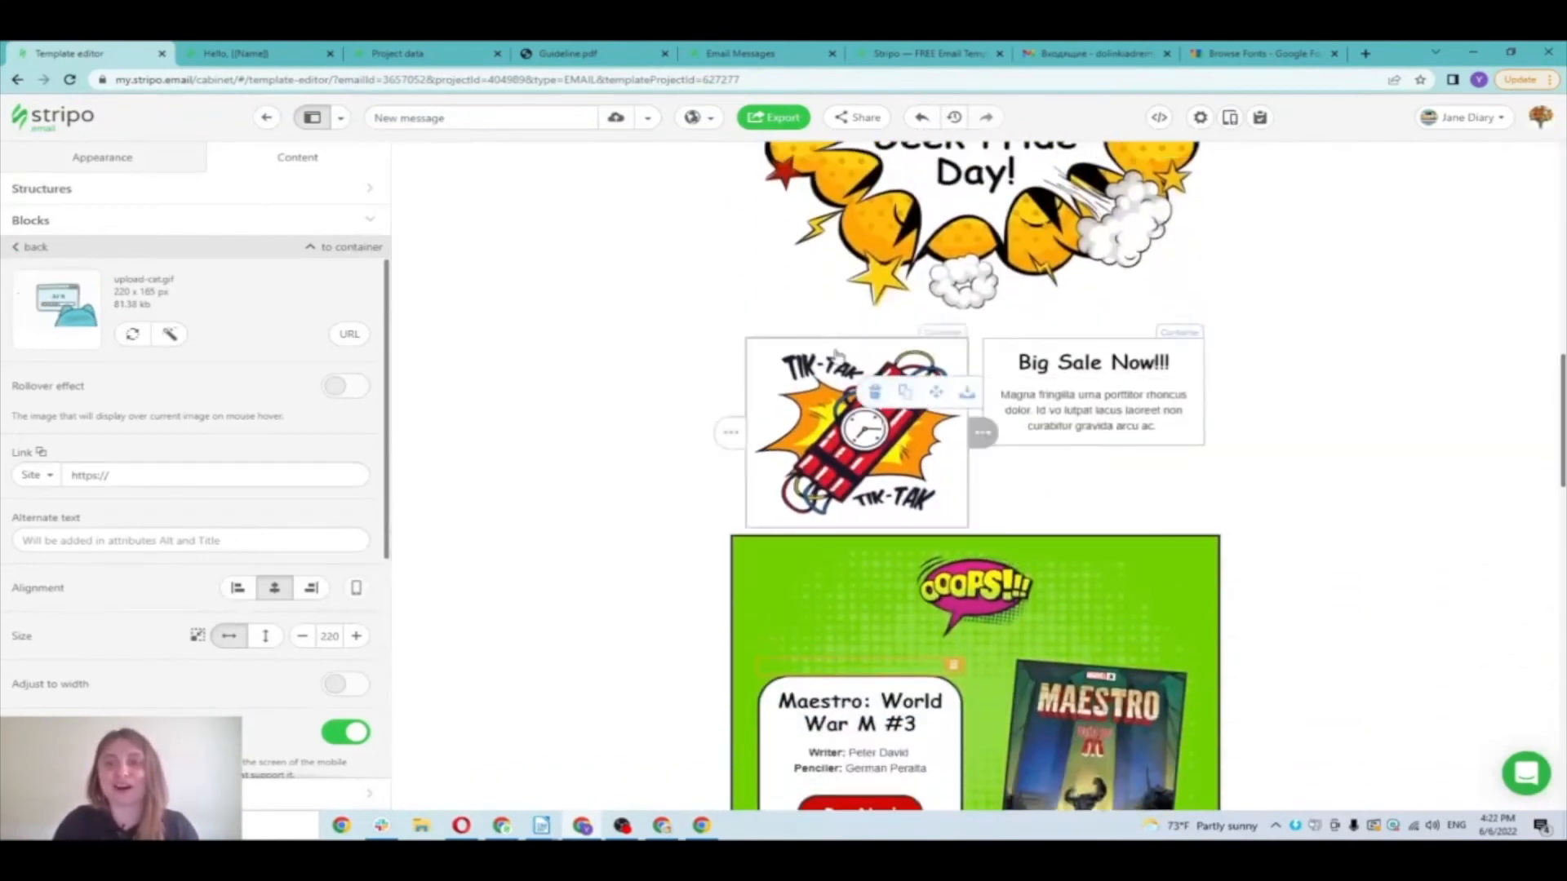
left_click(870, 432)
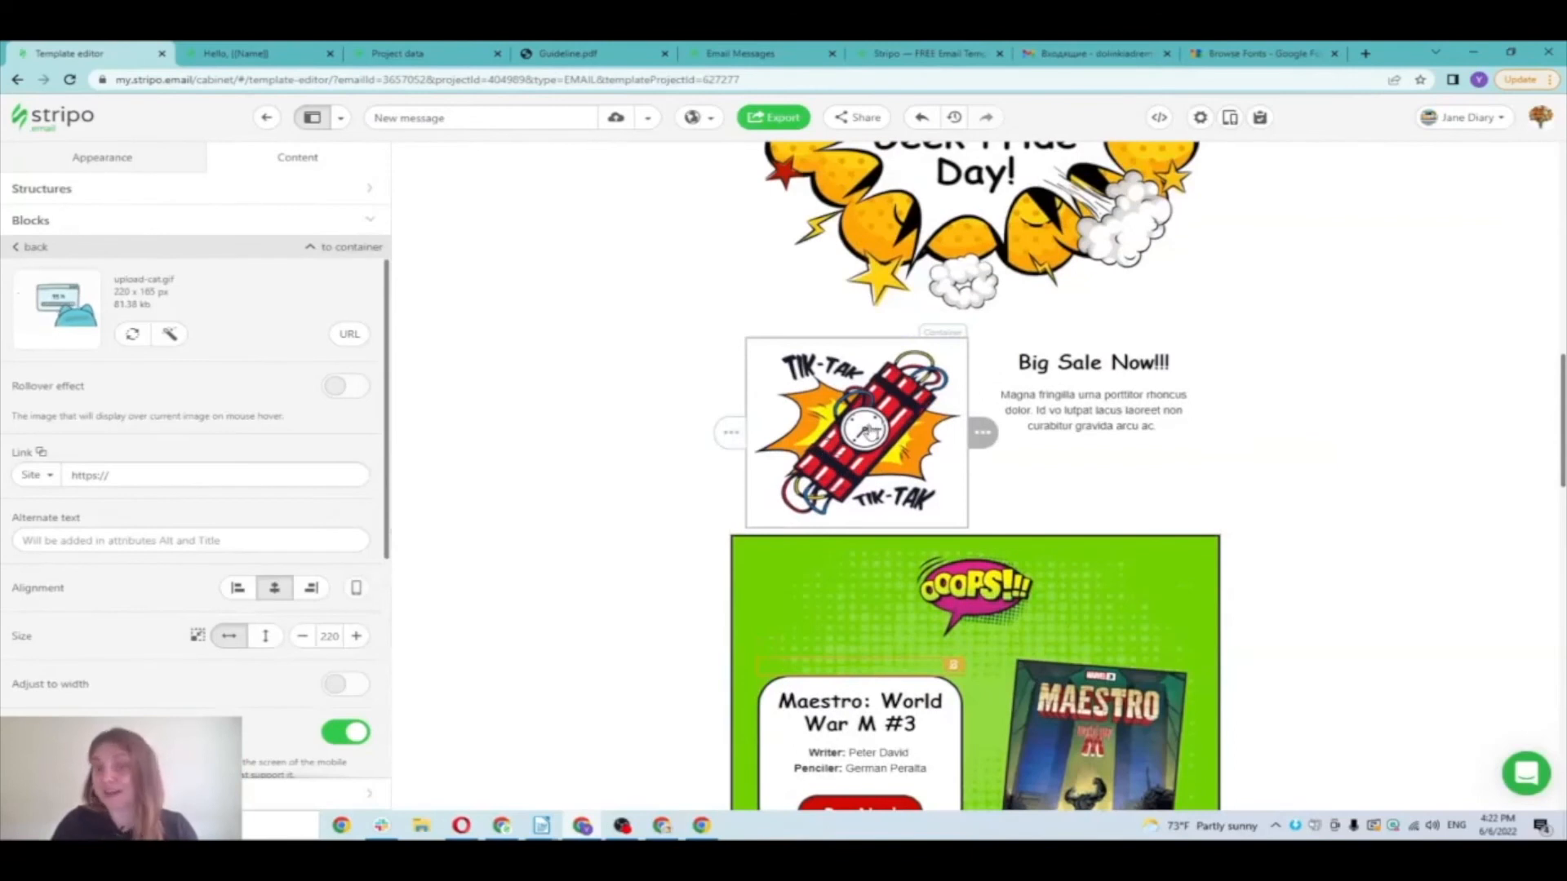
left_click_drag(4, 398, 95, 396)
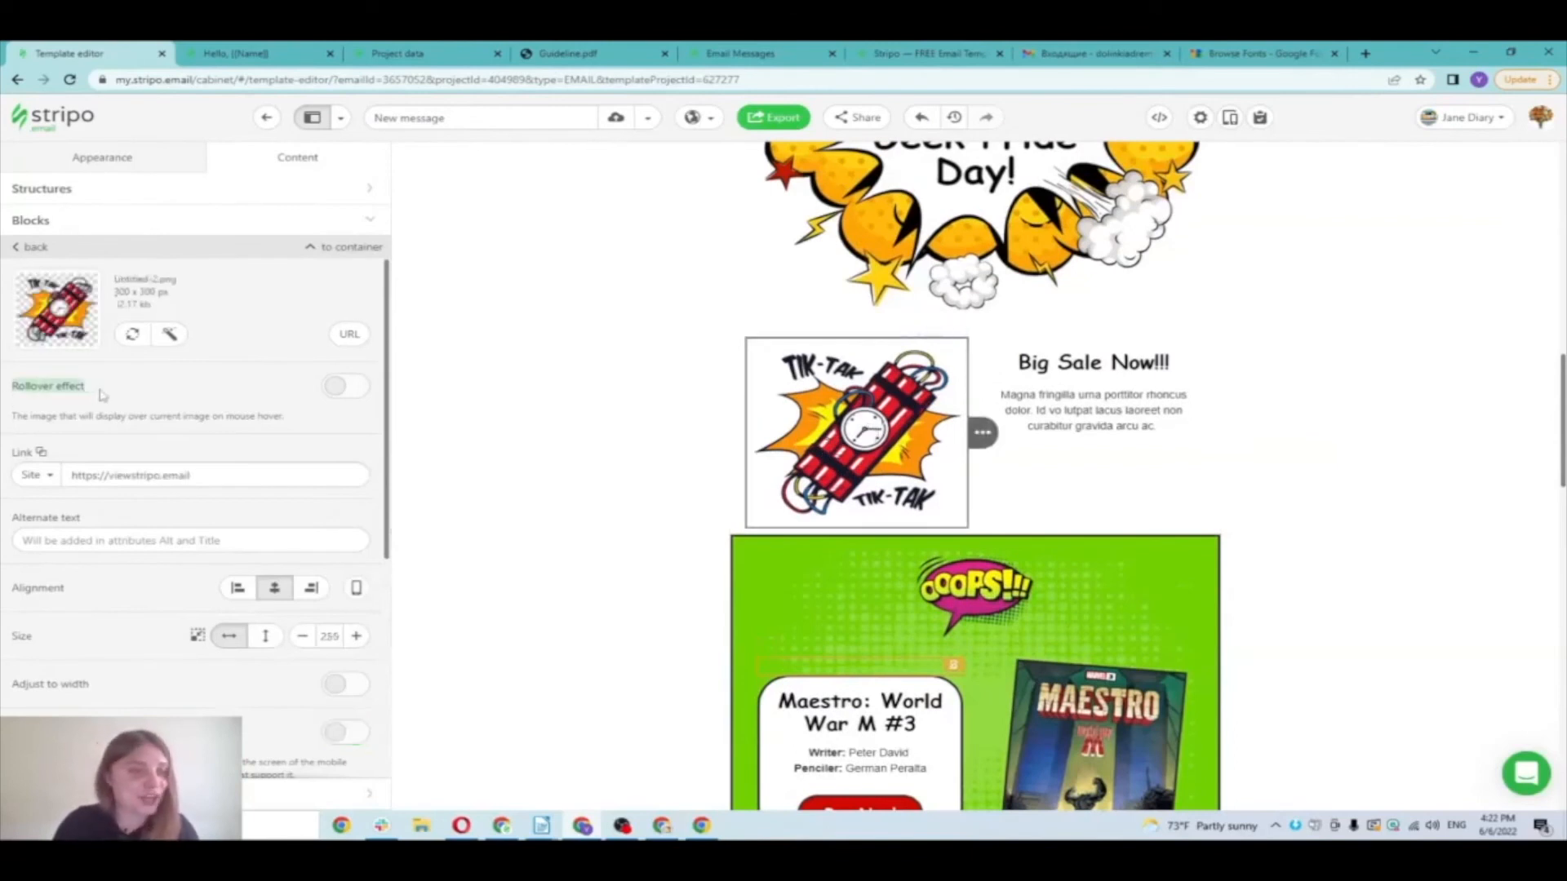
left_click(363, 389)
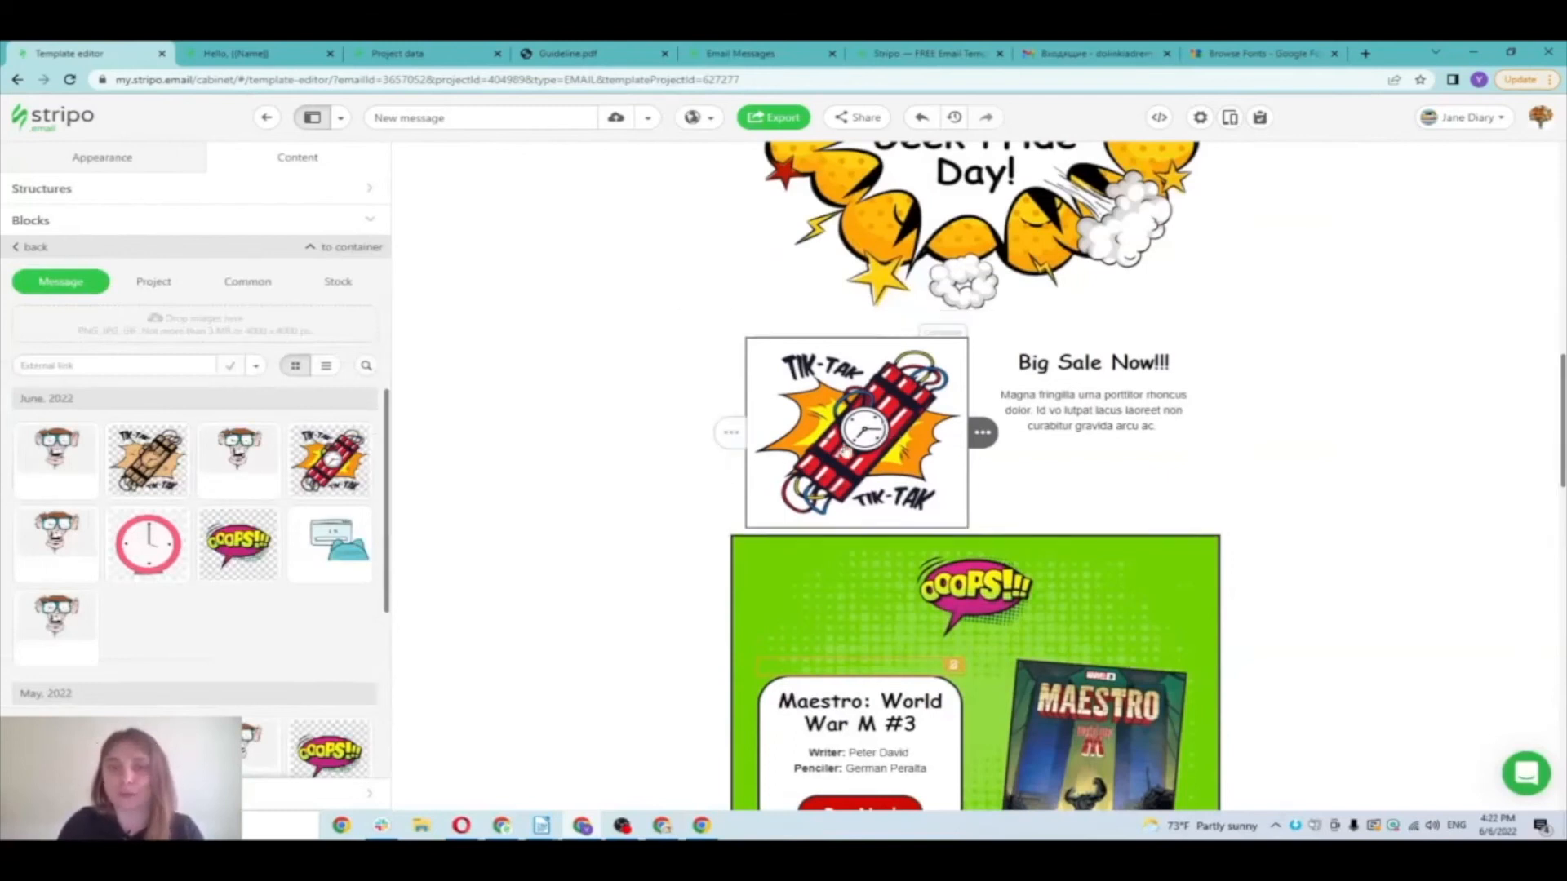
scroll(32, 496, "down", 5)
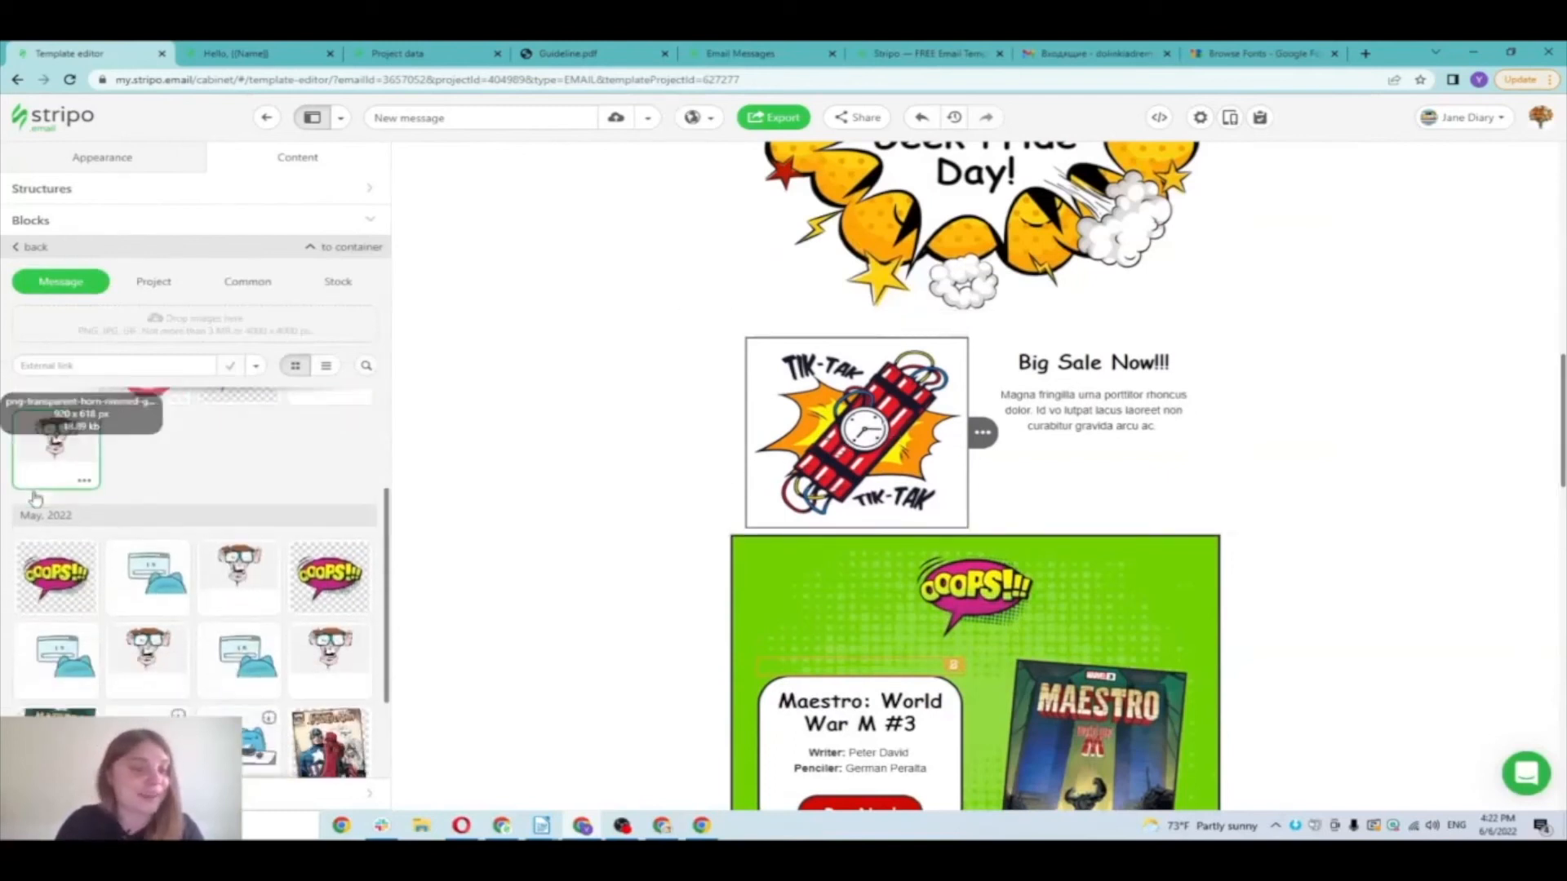
scroll(181, 540, "down", 5)
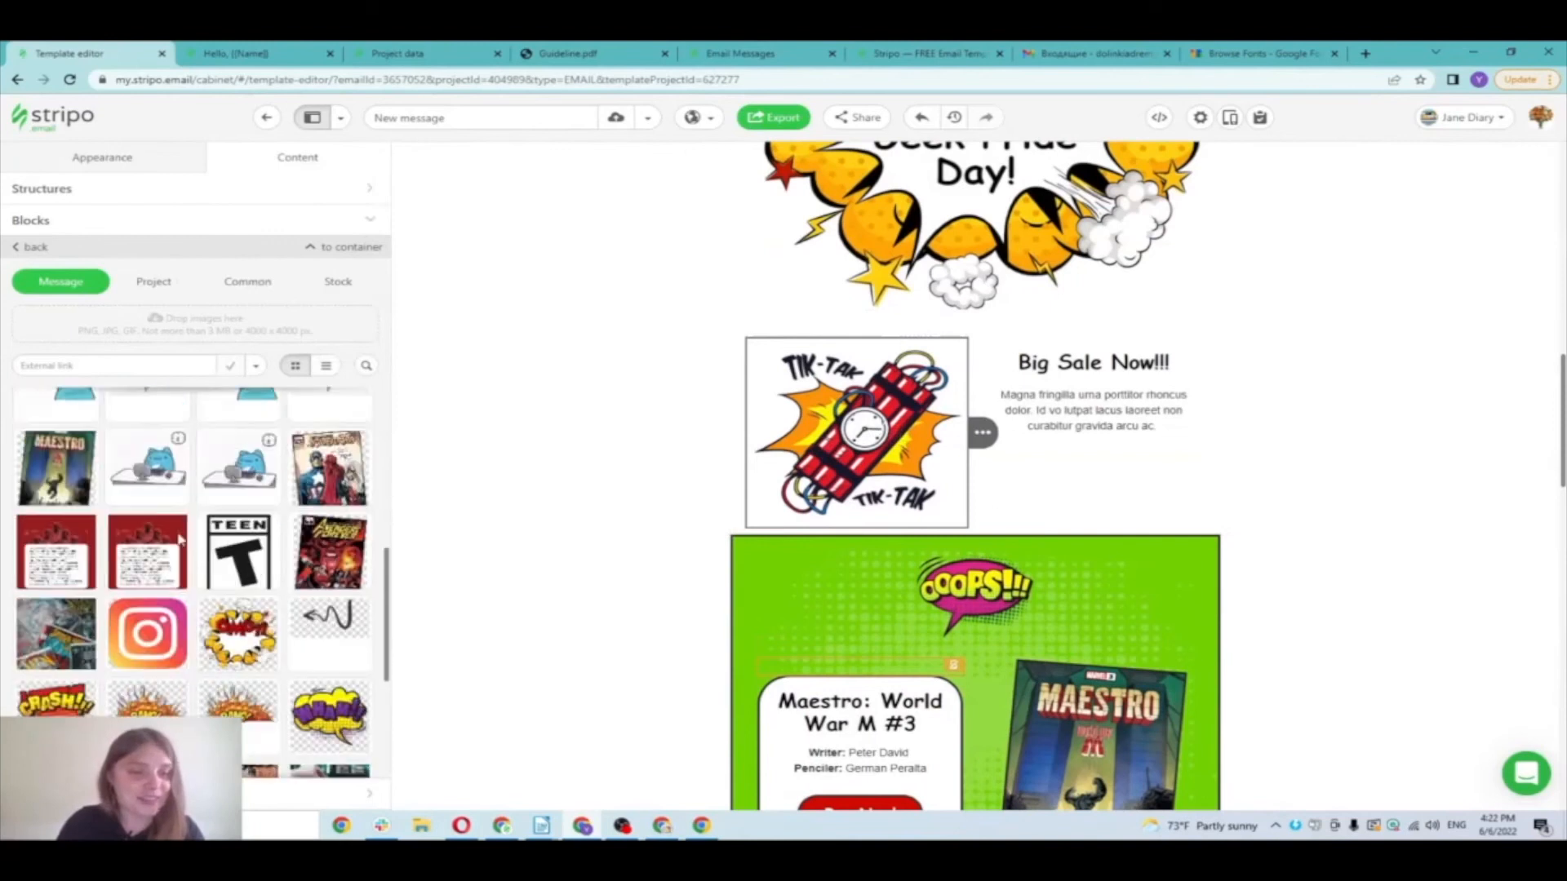
scroll(180, 540, "down", 1)
left_click(331, 493)
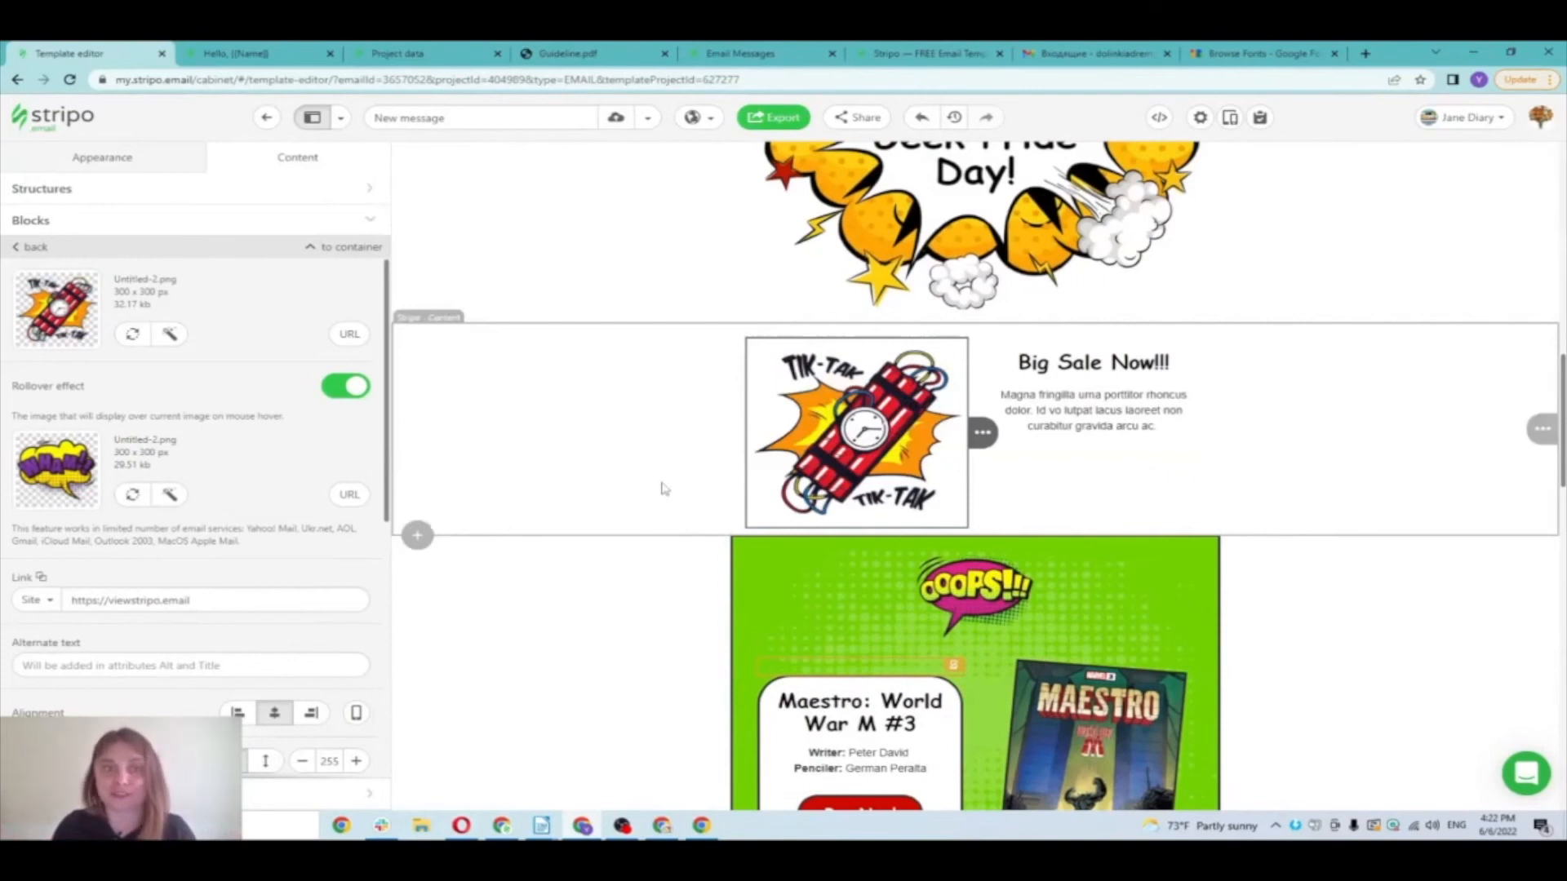
Step: Crop the primary TIK-TAK dynamite image to about 300 × 288 px in the image editor and save it
left_click(170, 336)
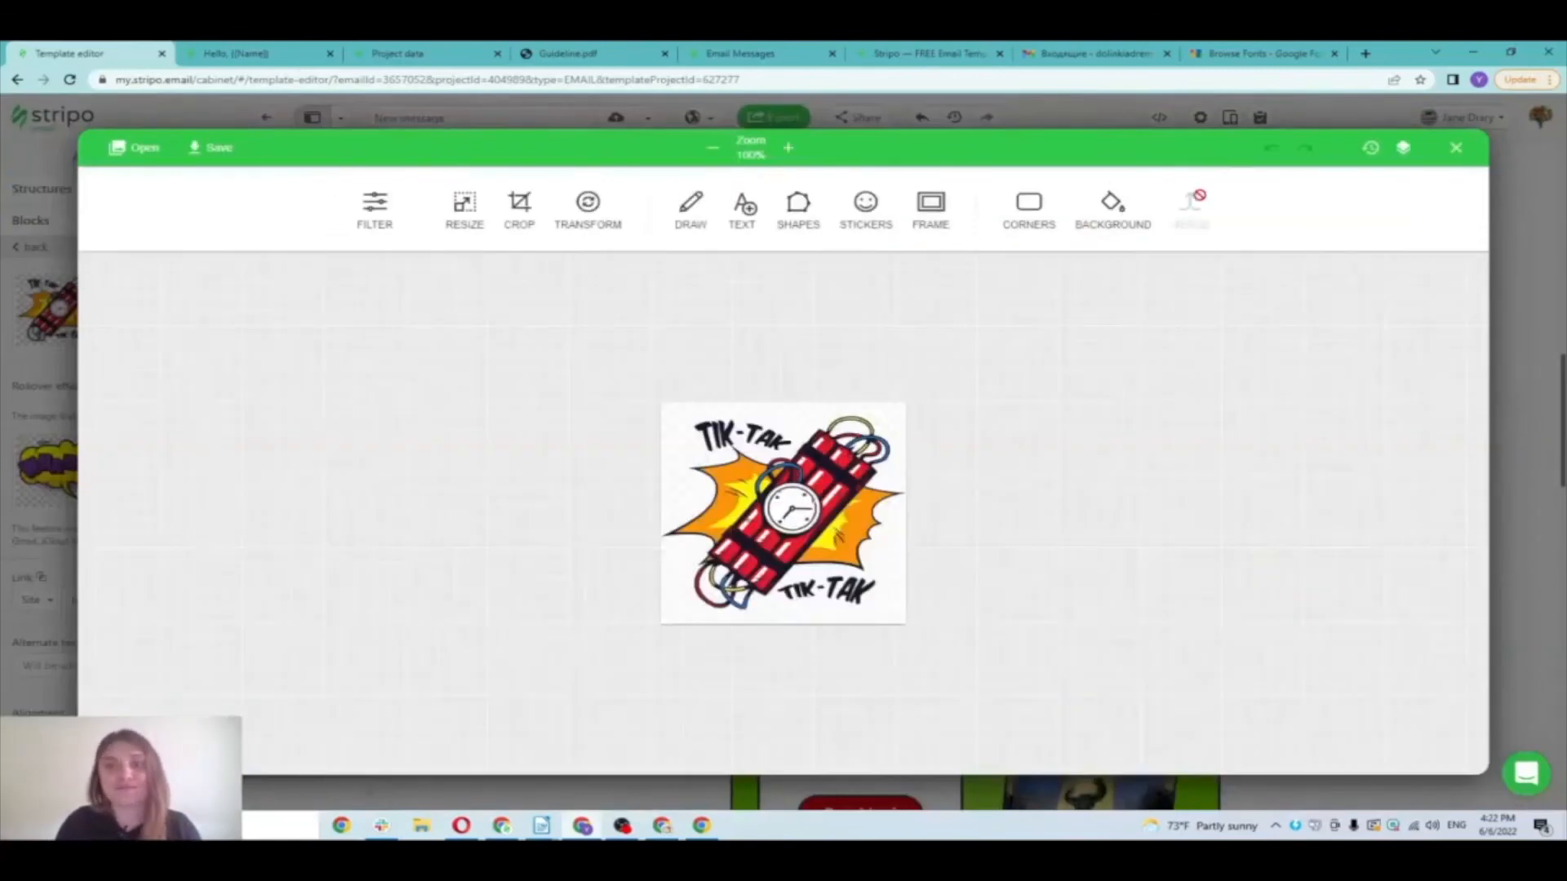
left_click(519, 208)
left_click_drag(767, 455, 782, 408)
left_click_drag(784, 576, 784, 612)
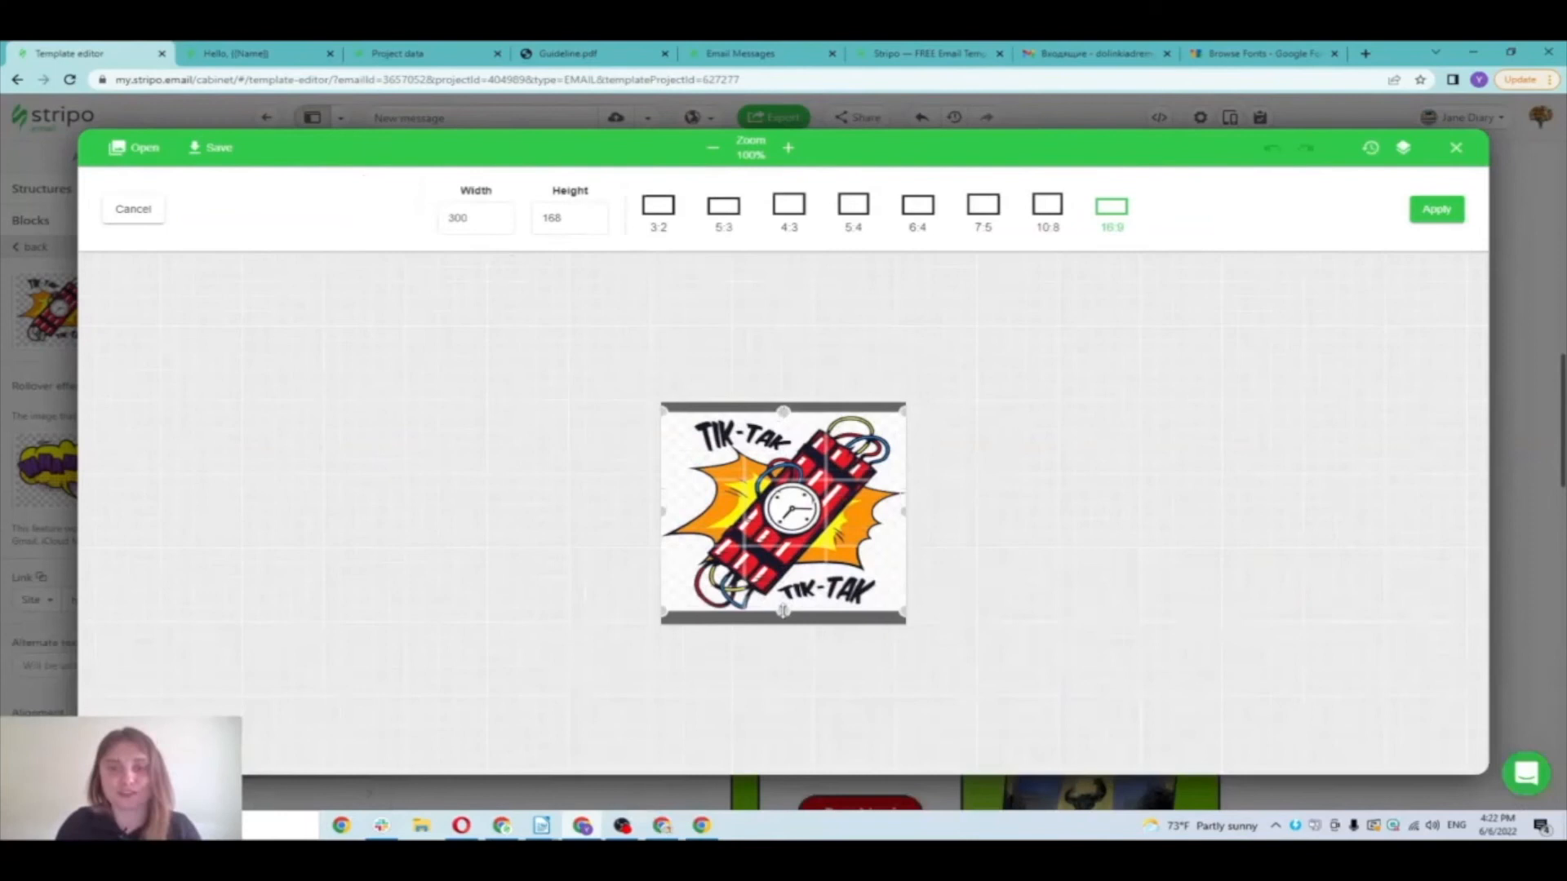
left_click(1437, 210)
left_click(210, 152)
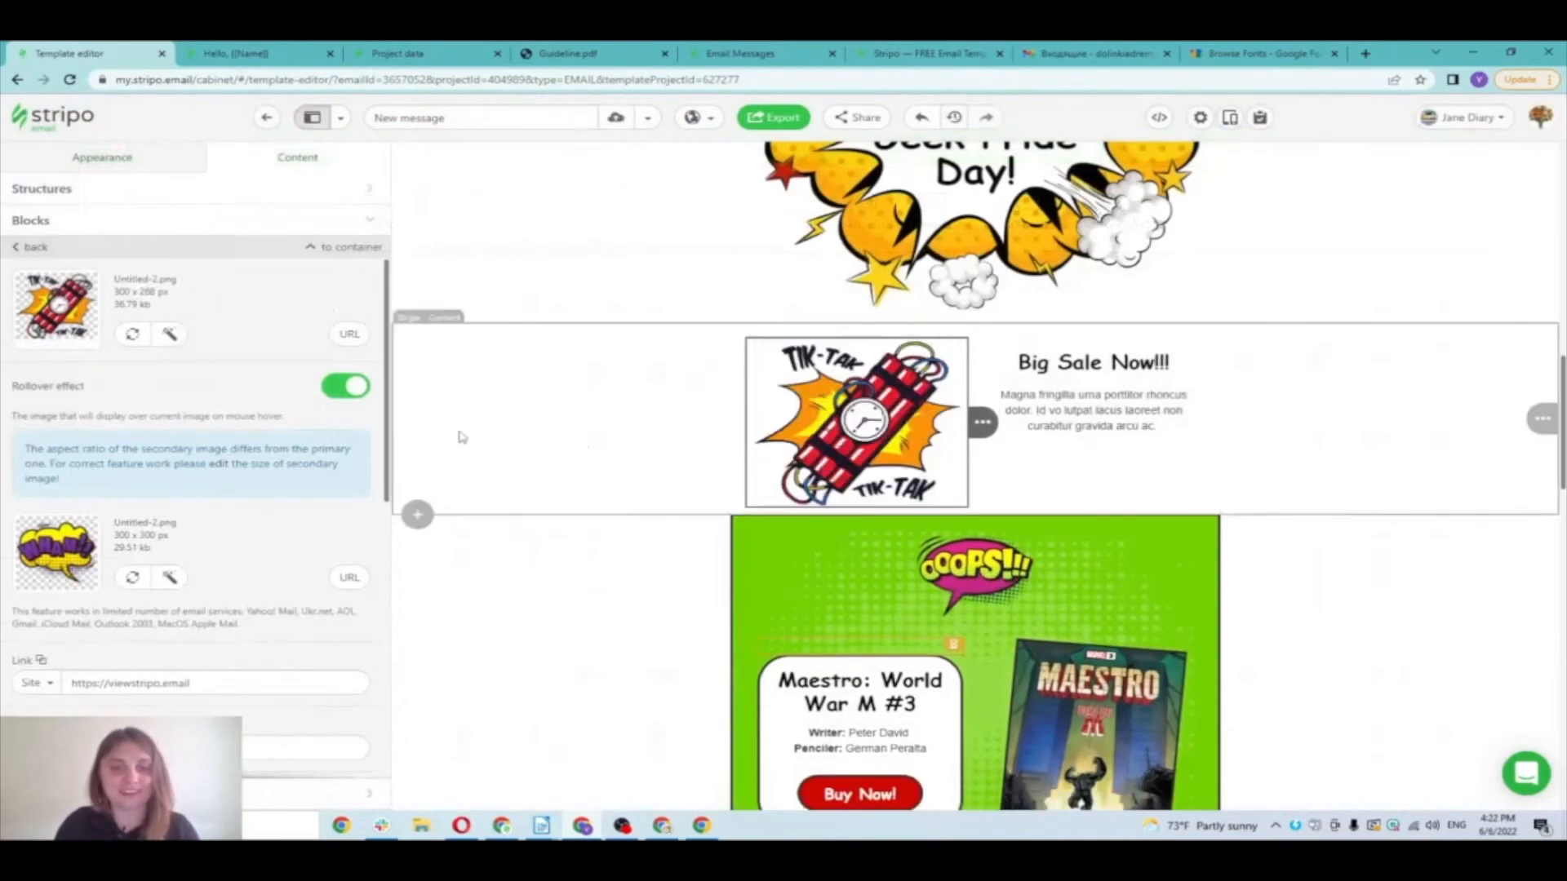
Step: Enable Highlight hovered buttons in the email's general button appearance settings
scroll(555, 309, "down", 2)
scroll(555, 310, "up", 4)
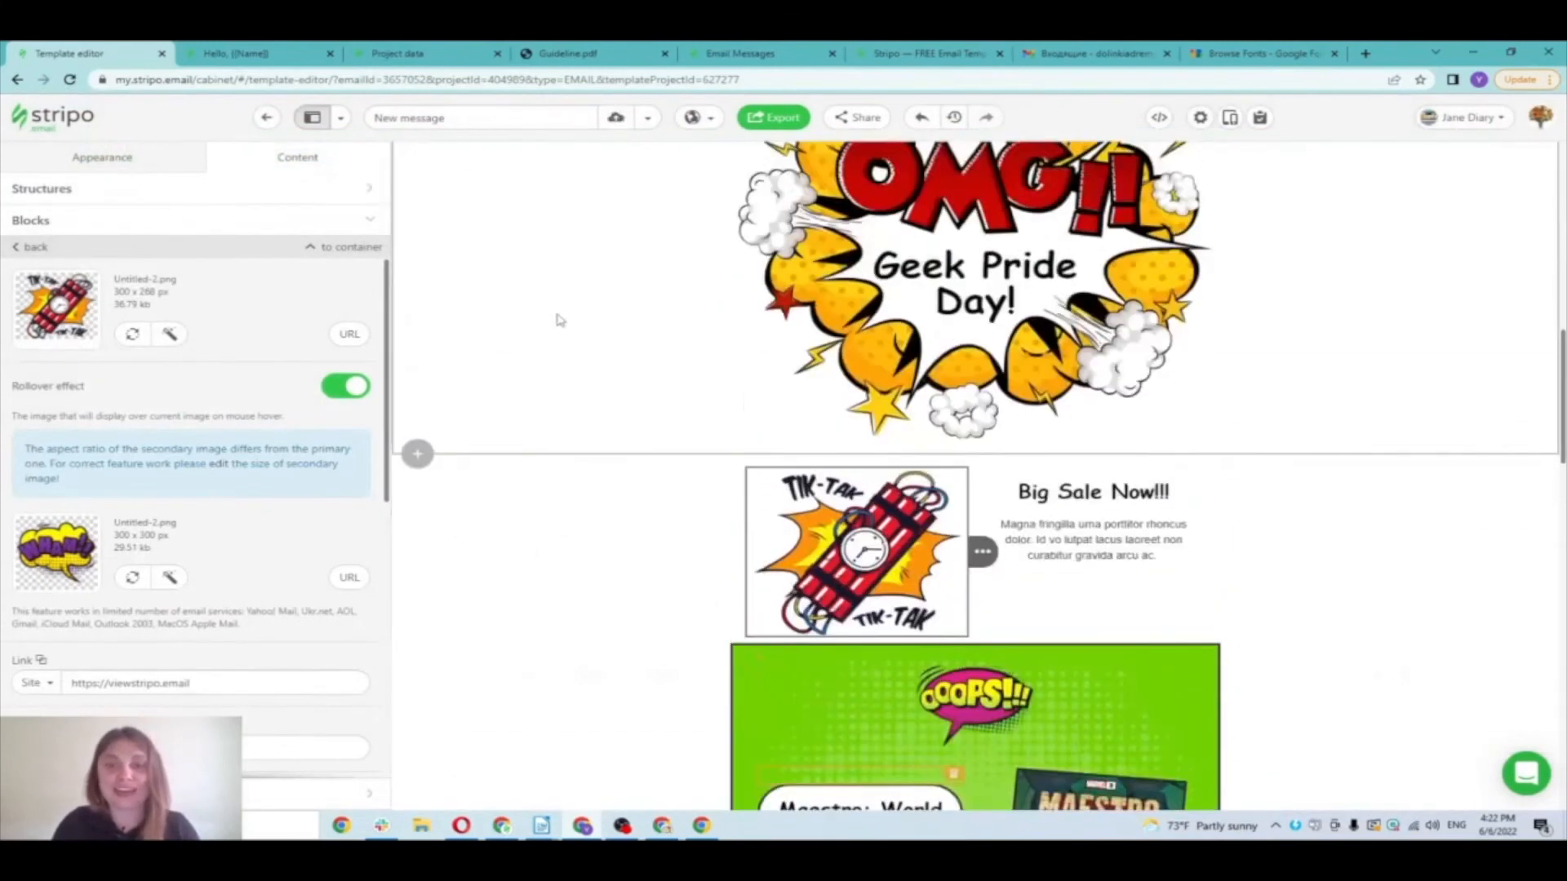
scroll(559, 320, "down", 1)
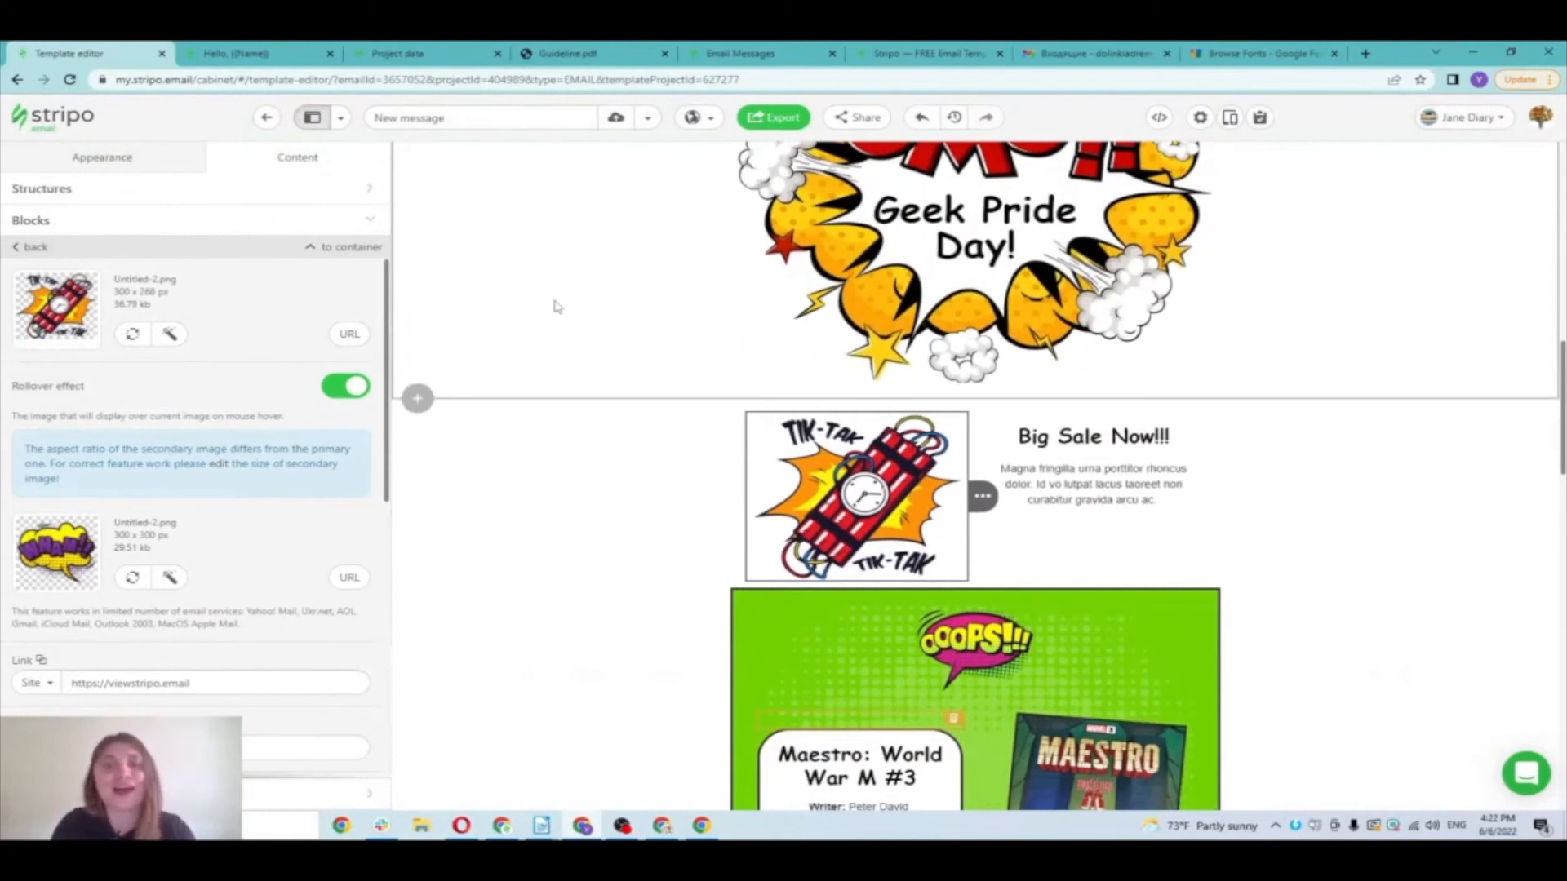
scroll(556, 306, "down", 1)
scroll(556, 307, "down", 3)
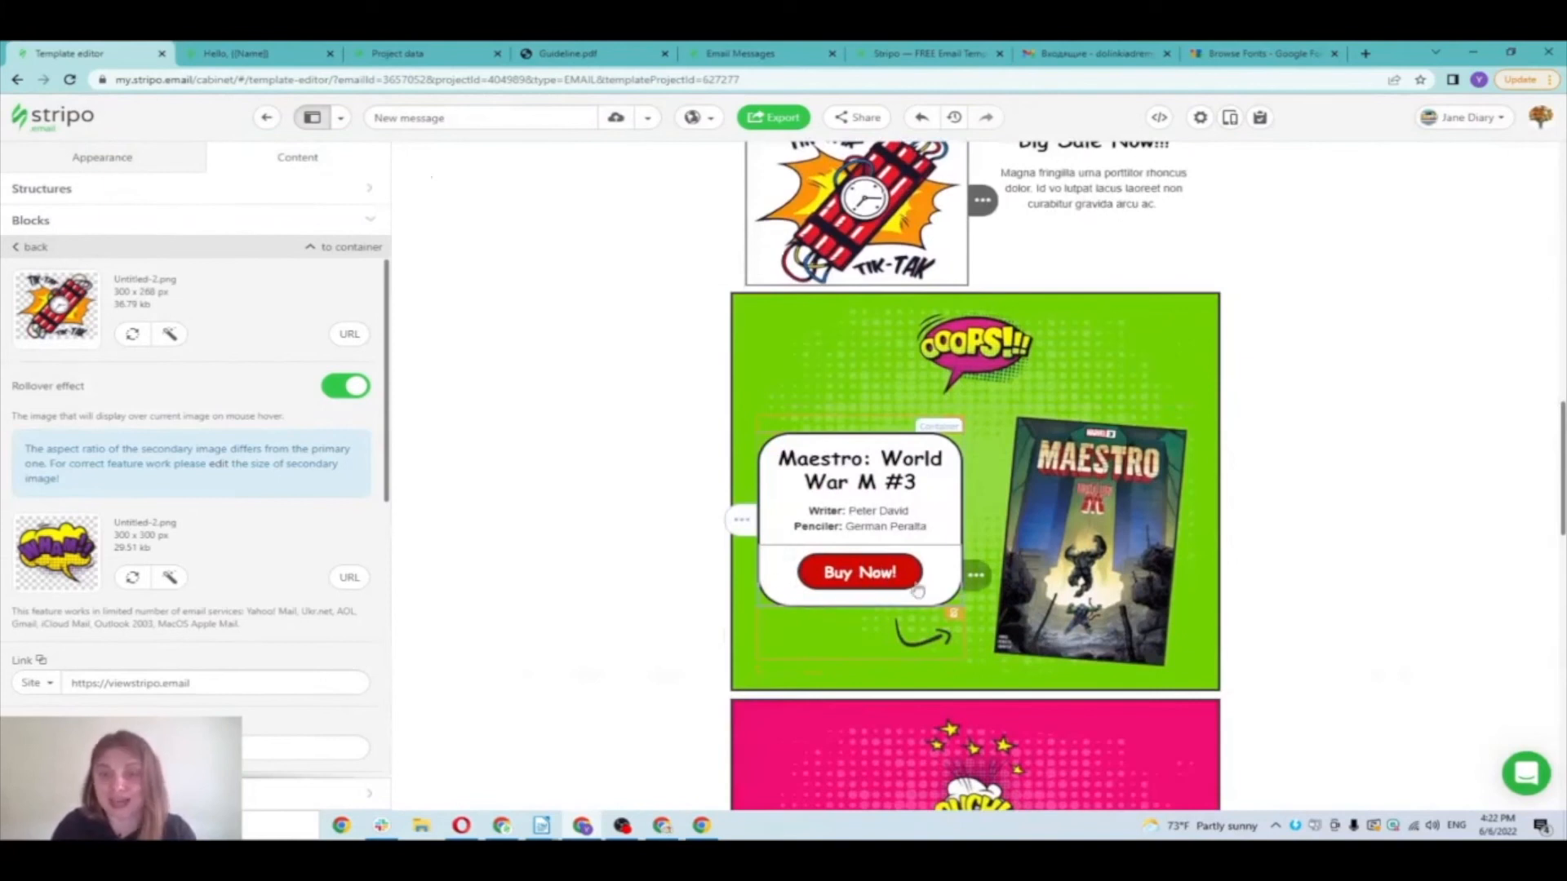
left_click(29, 246)
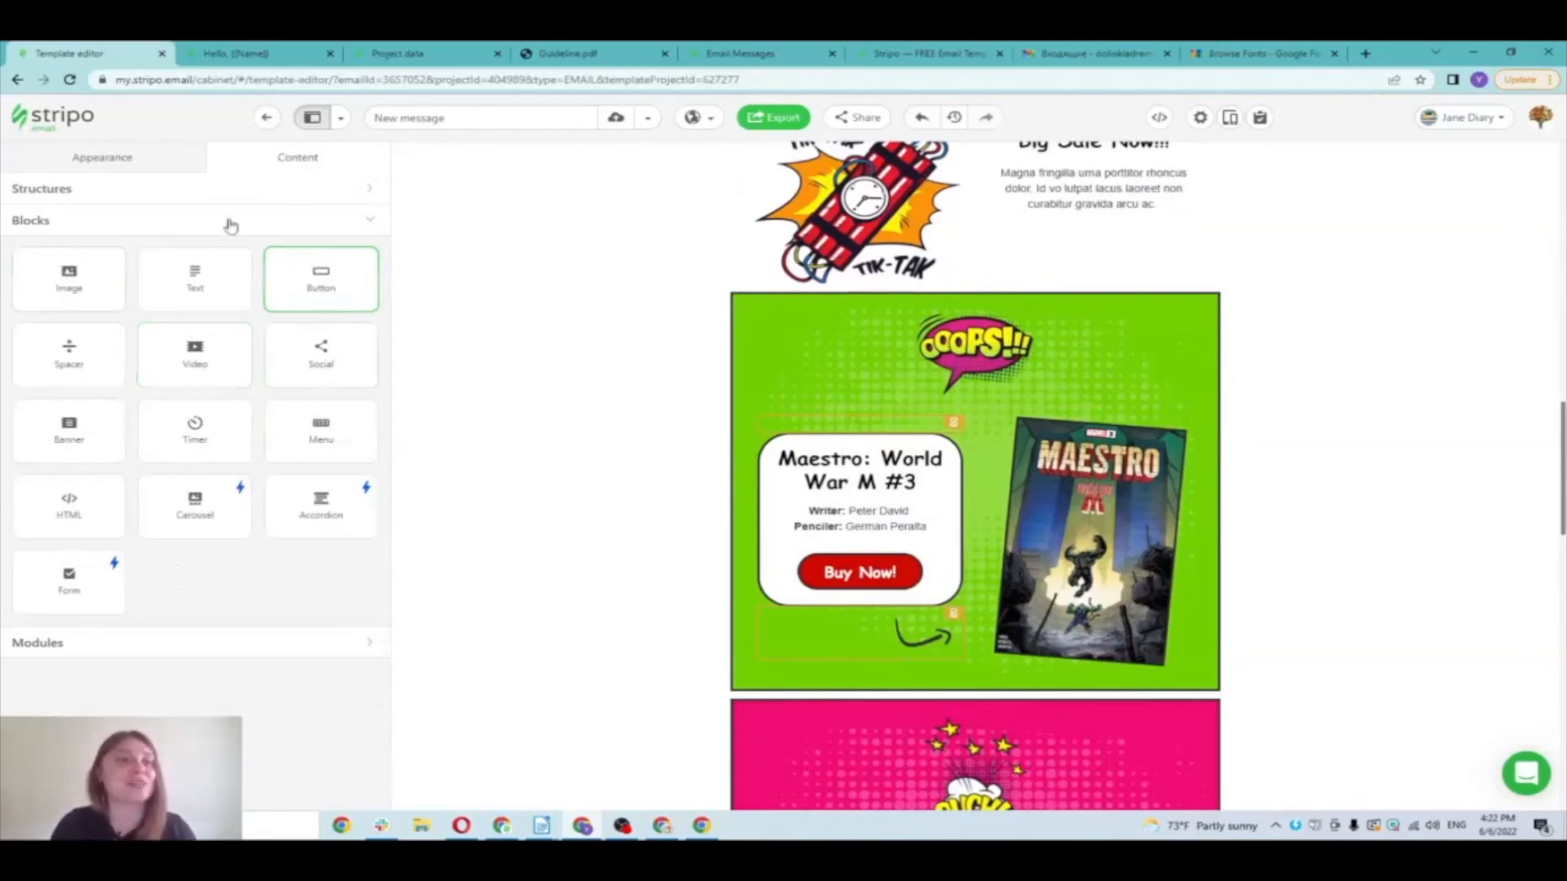
left_click(105, 157)
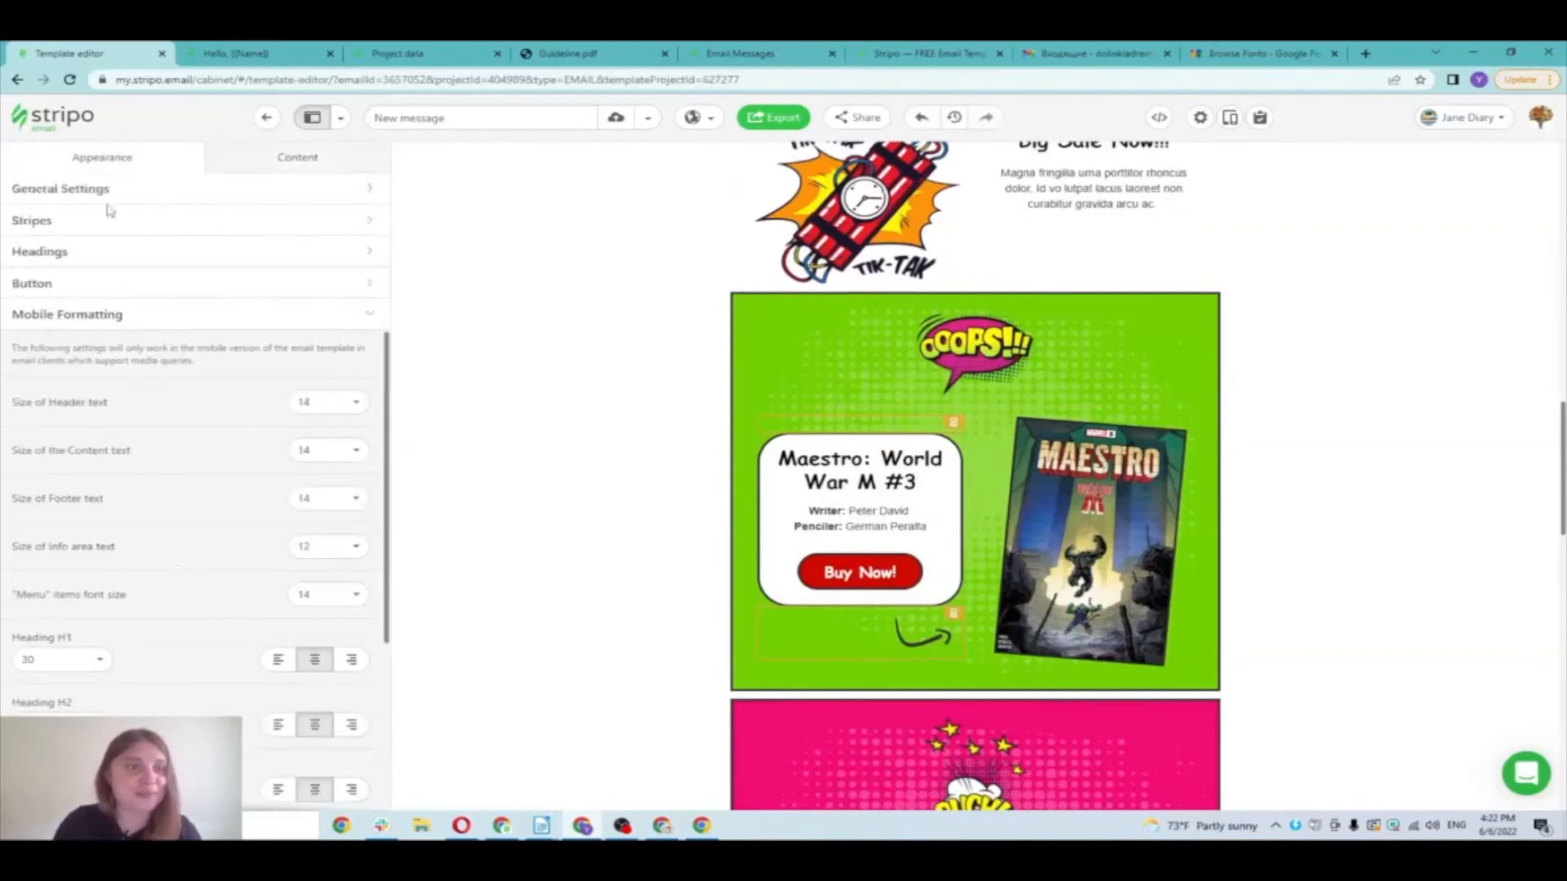
left_click(233, 286)
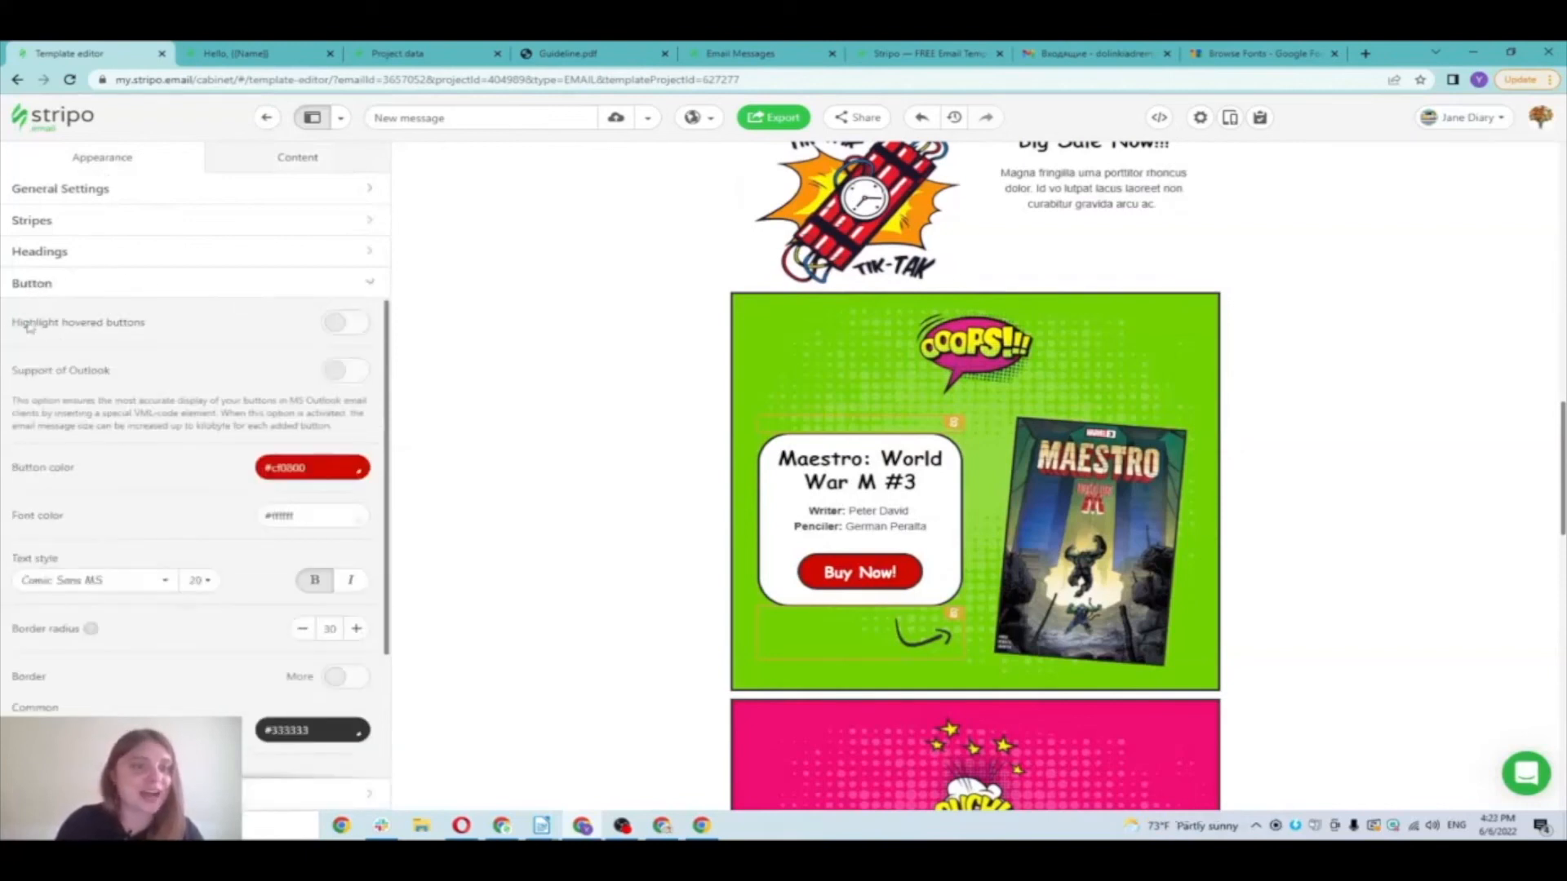
left_click_drag(10, 327, 163, 327)
left_click(346, 322)
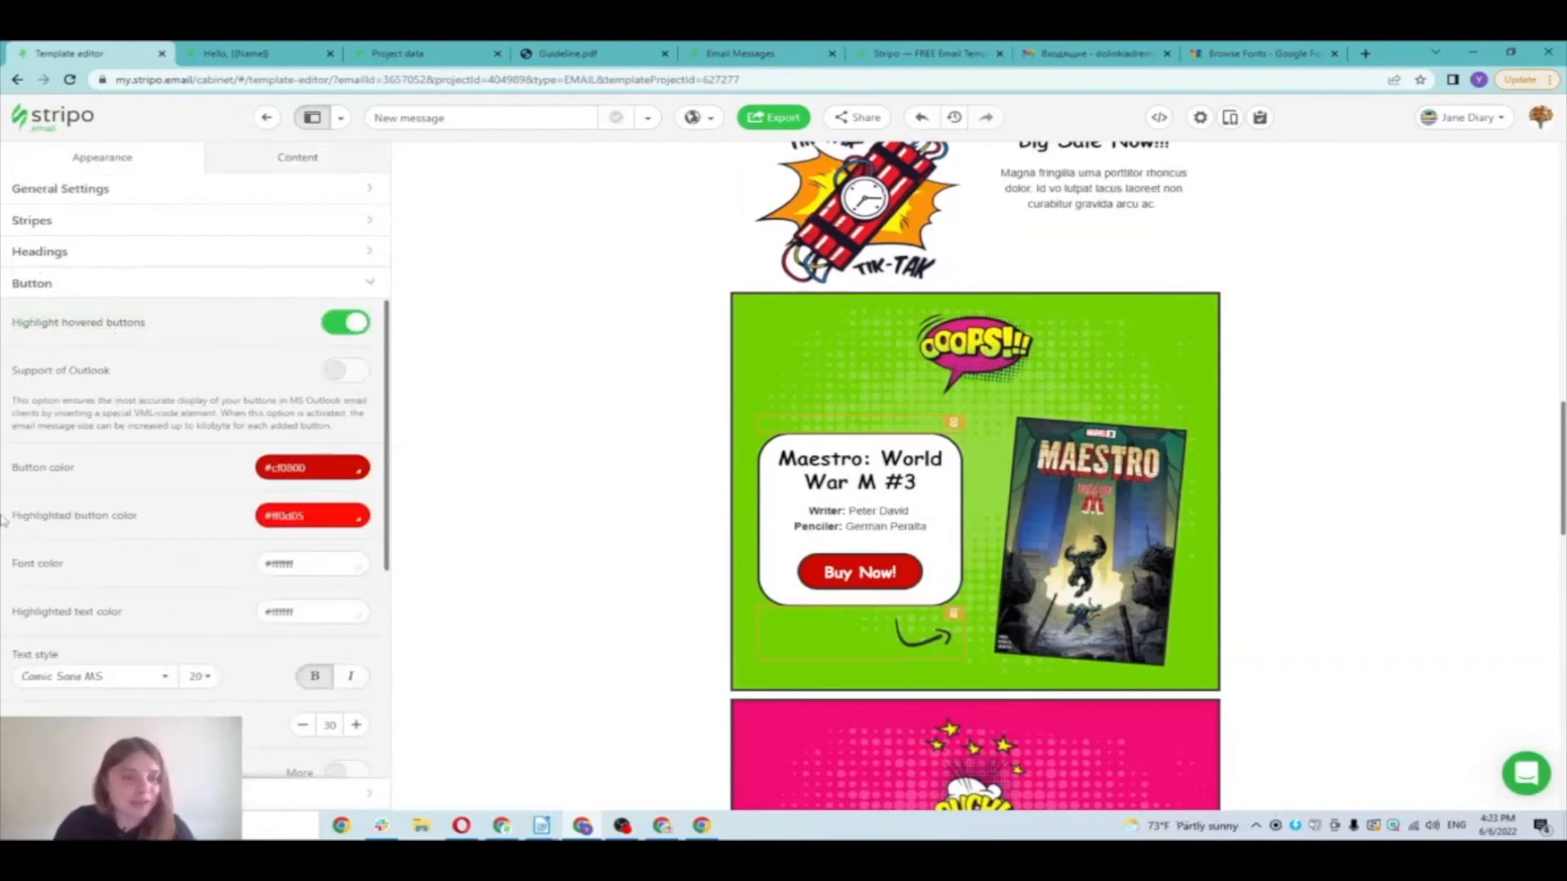
Step: Set the highlighted button colour to green #6aa84f and the highlighted text colour to yellow #f1c232
left_click(316, 516)
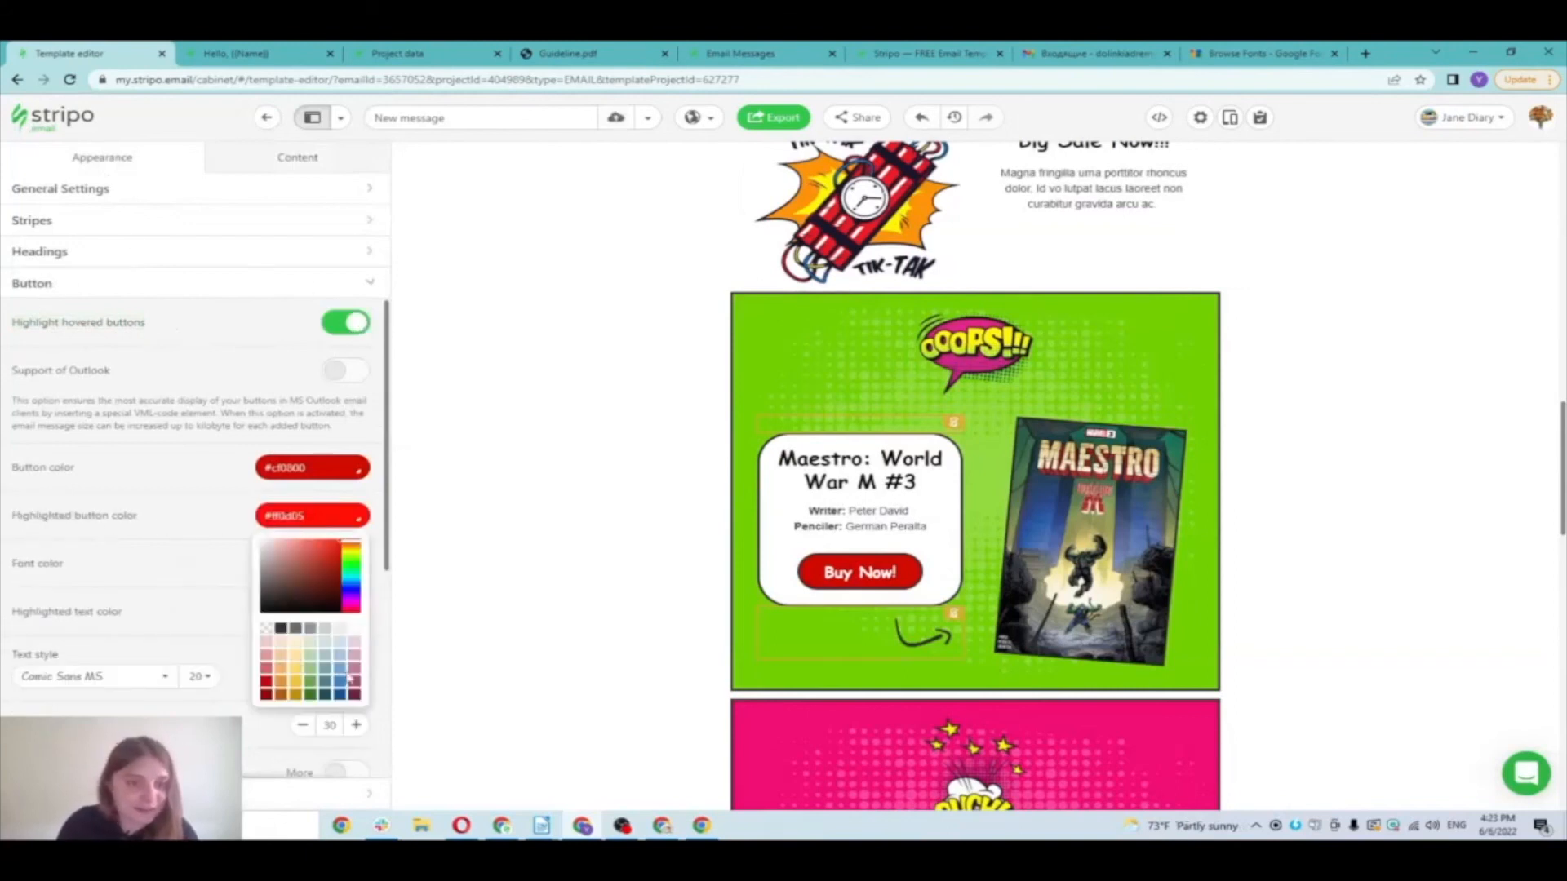
left_click(311, 687)
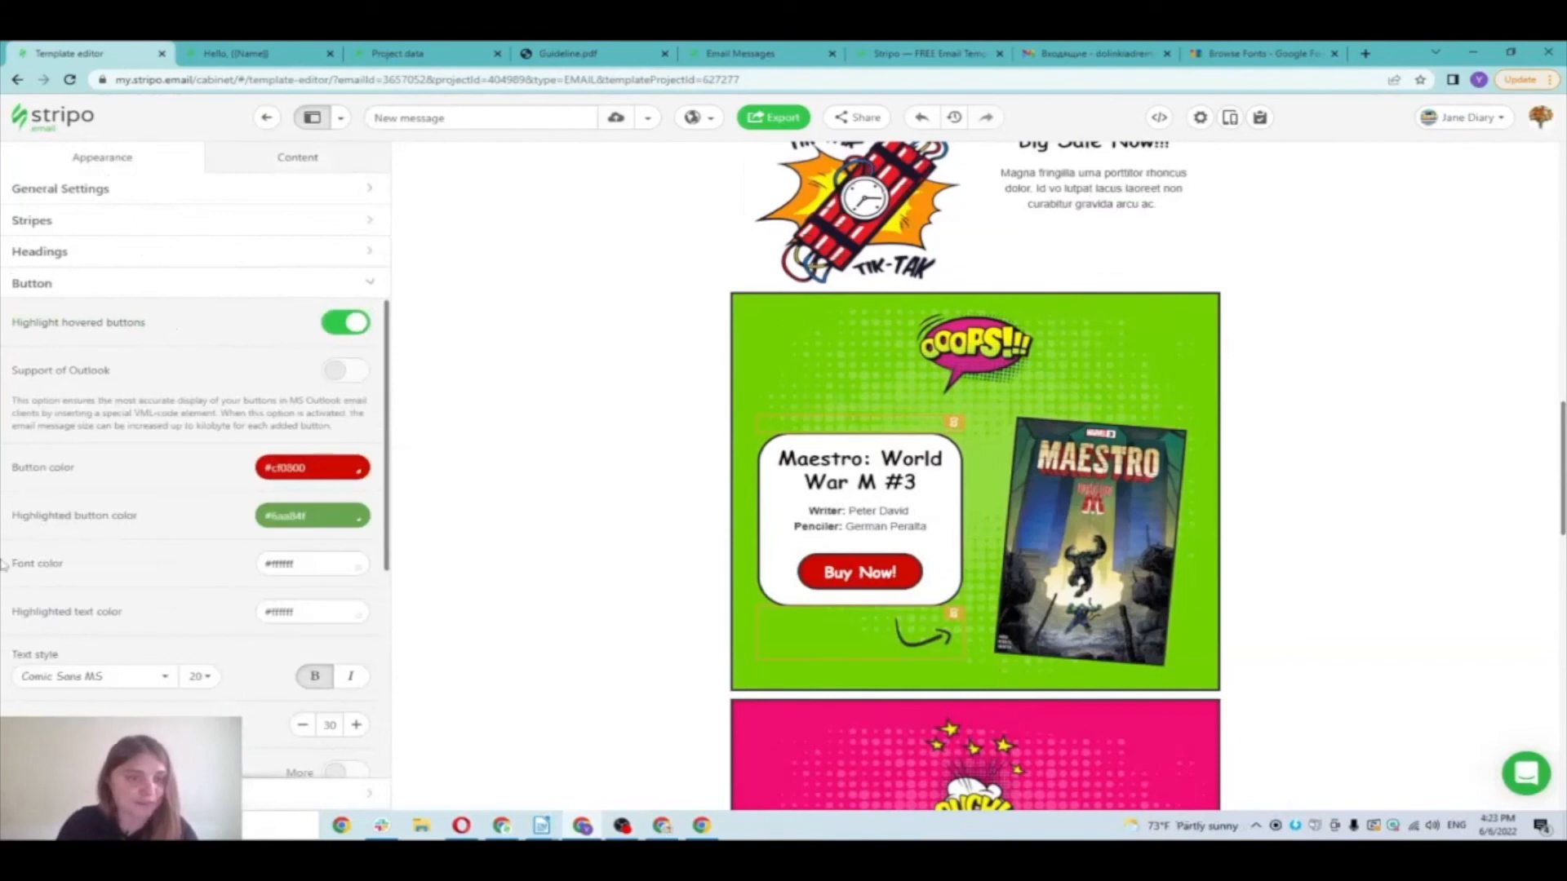
left_click(304, 611)
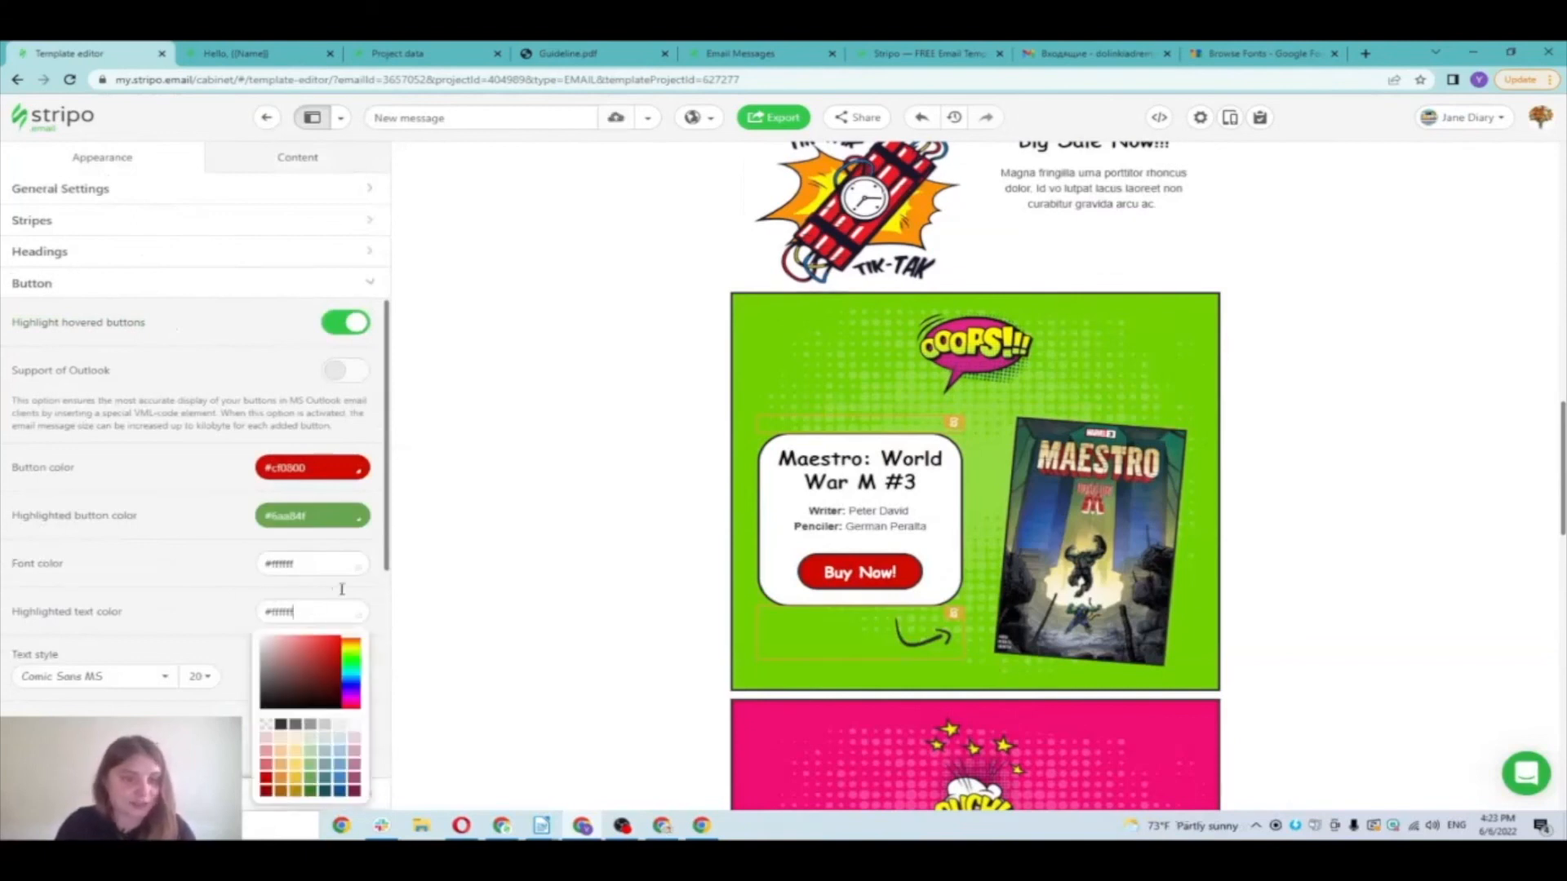
left_click(297, 777)
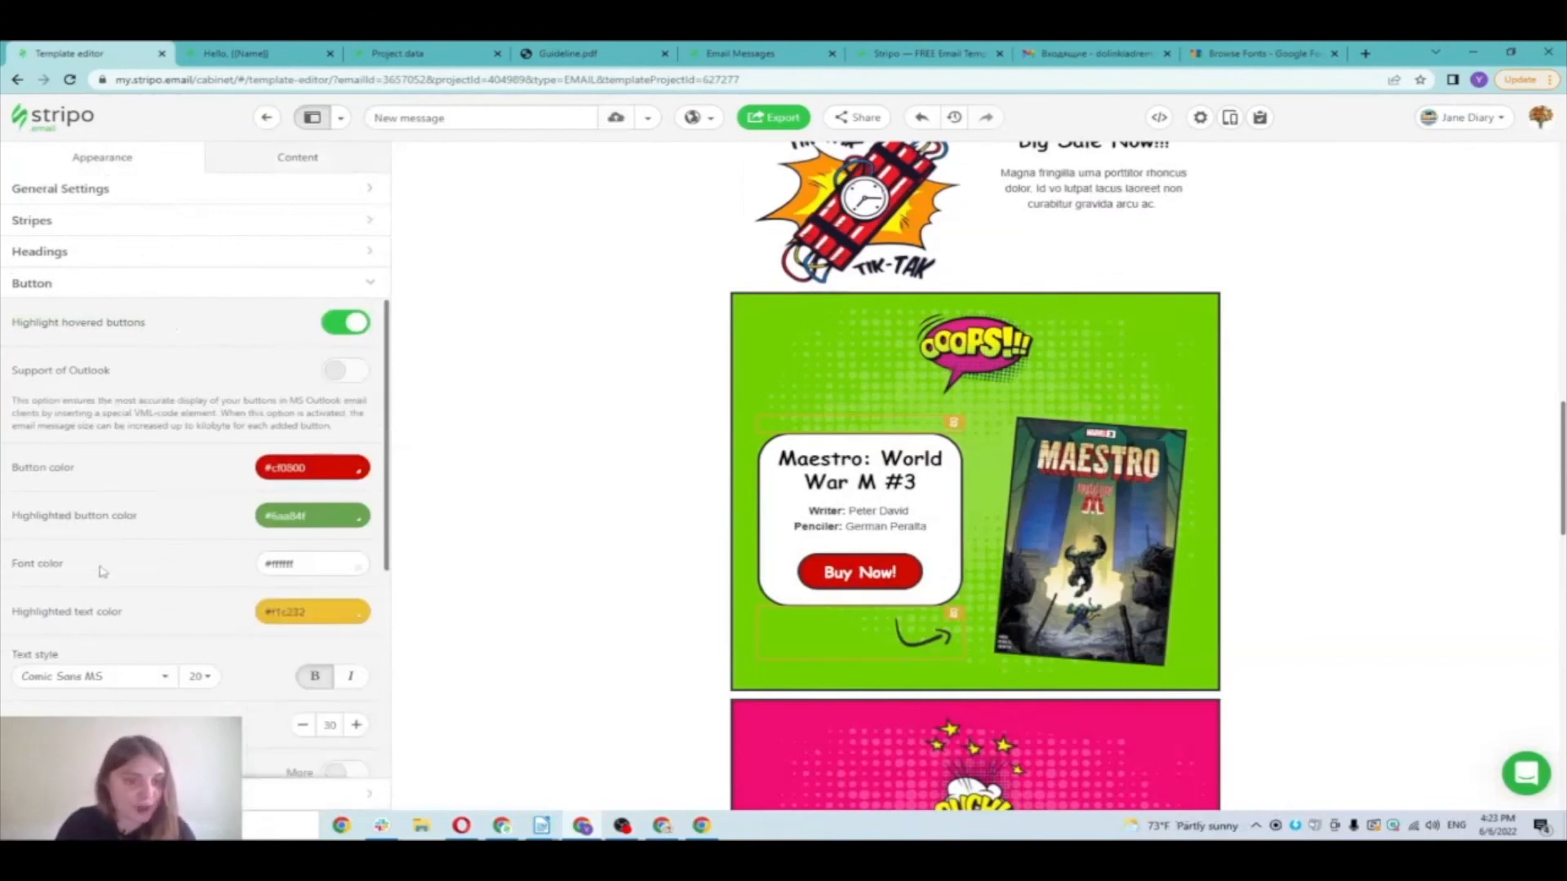
Step: Reduce the buttons' border radius to 10 and preview the hover highlight on the Maestro Buy Now! button
scroll(102, 571, "down", 2)
left_click(299, 577)
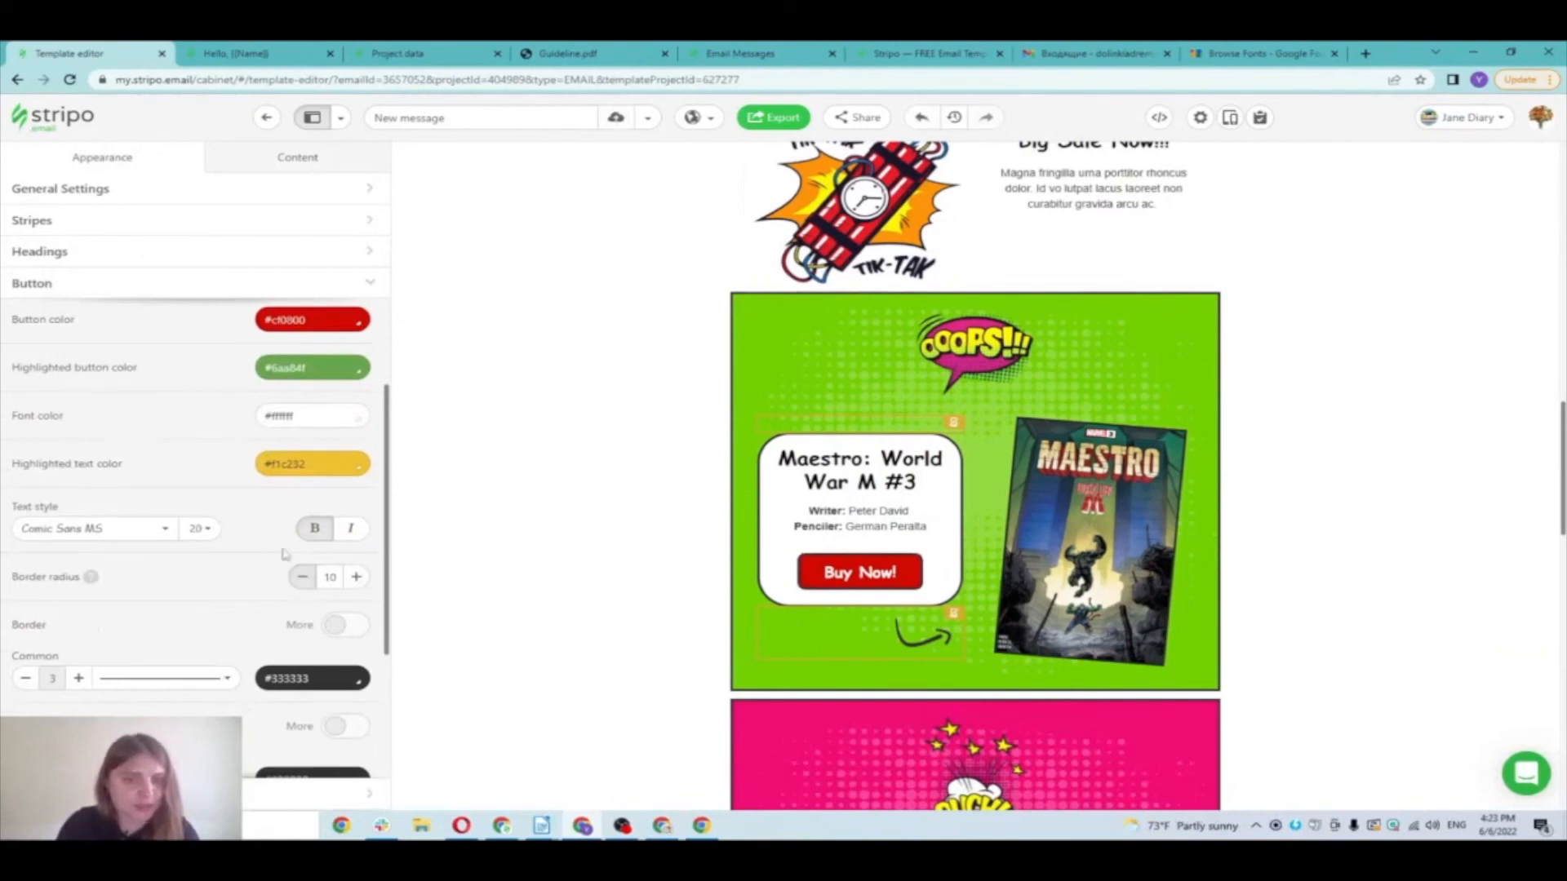
scroll(139, 508, "down", 1)
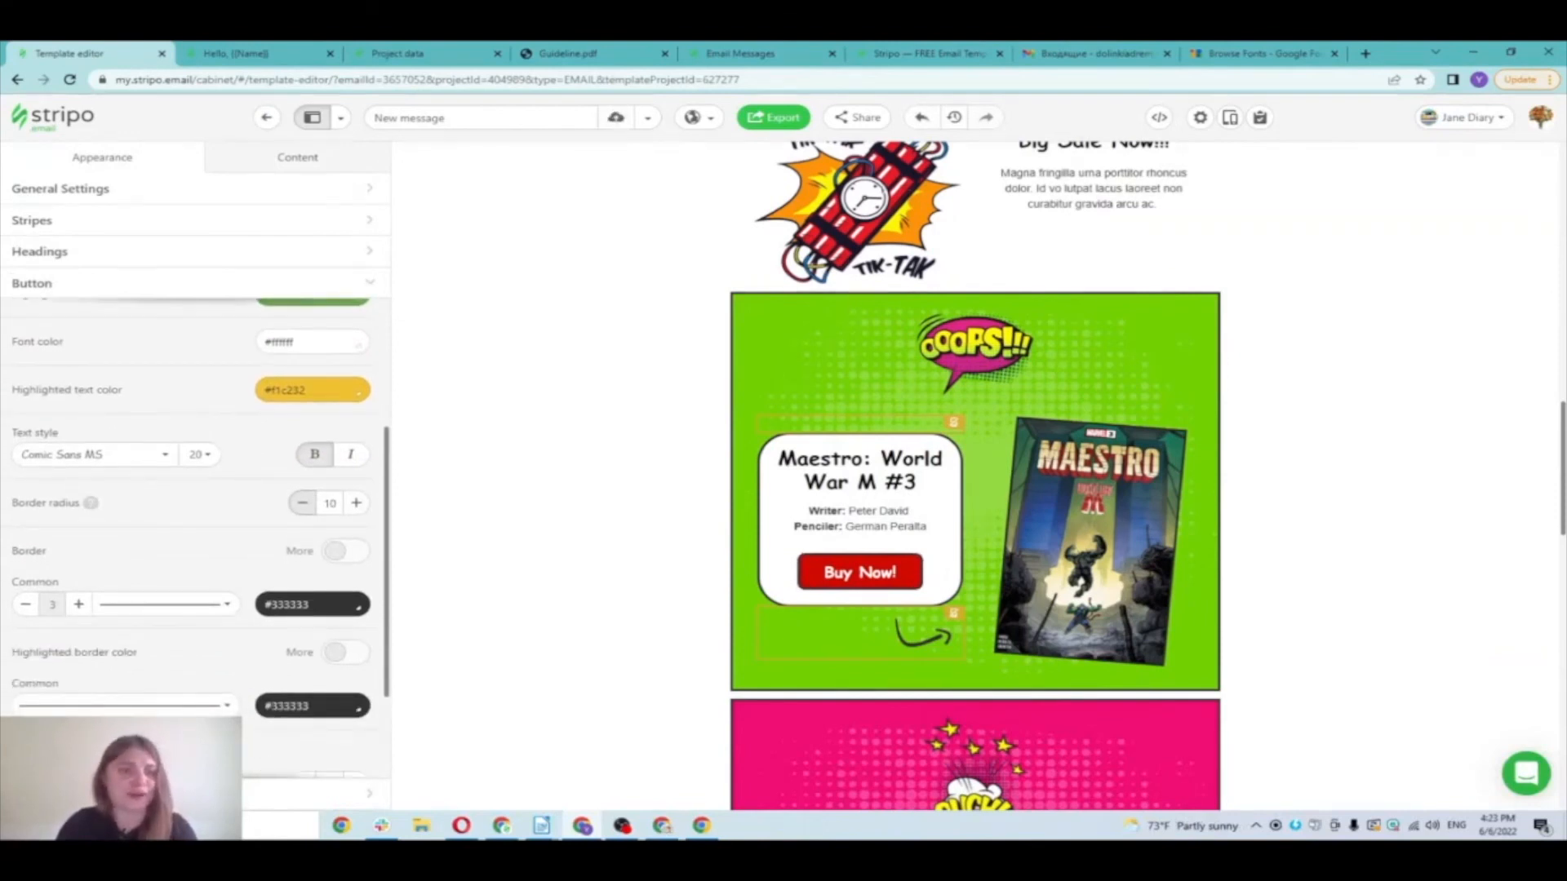
scroll(155, 395, "up", 2)
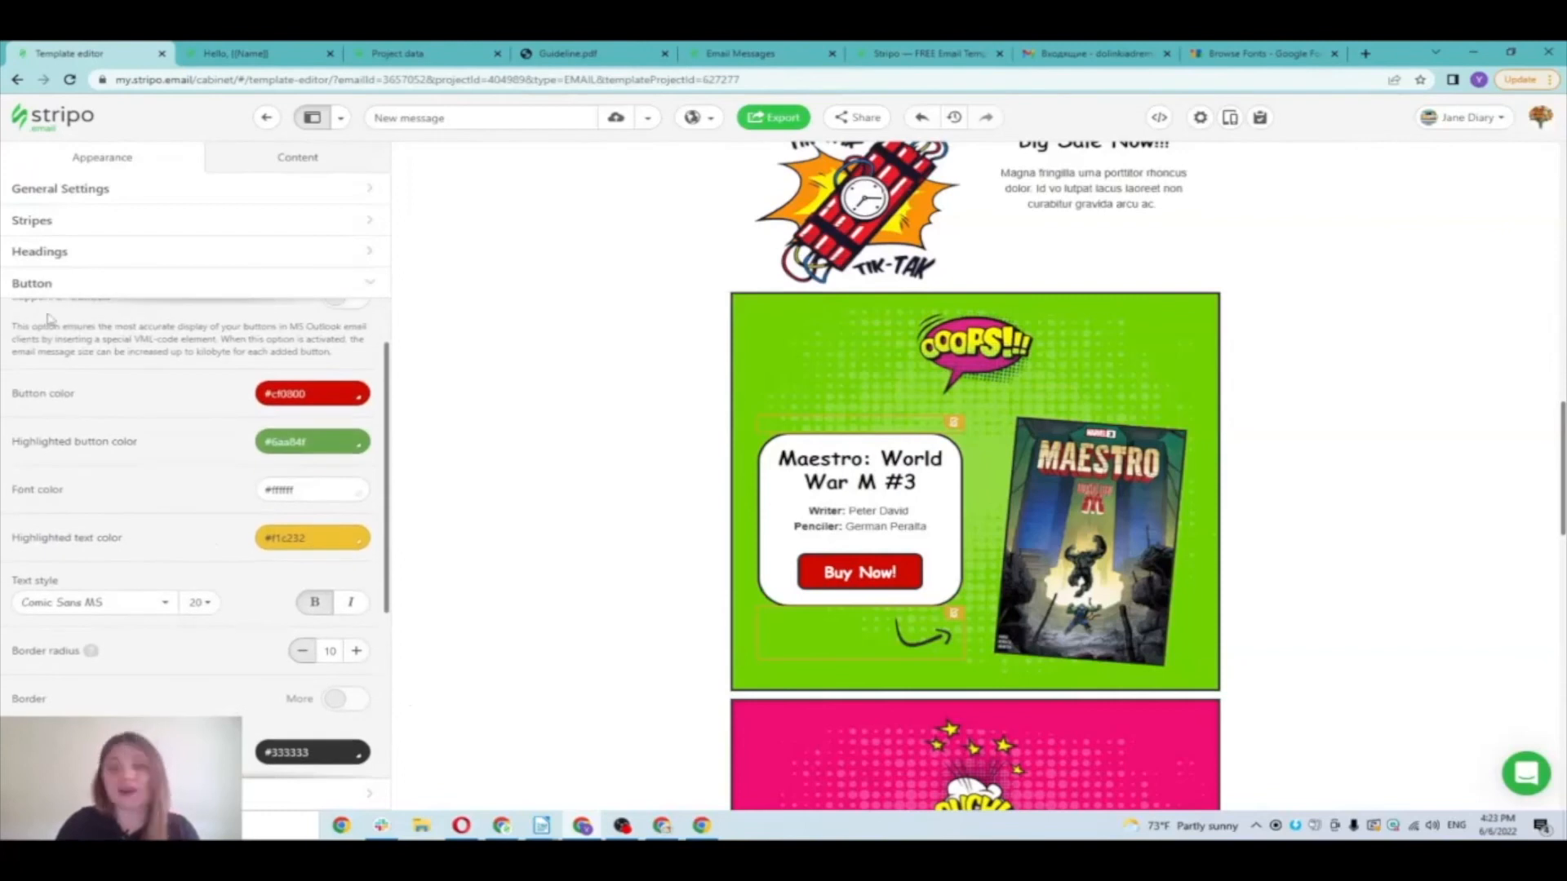
scroll(142, 434, "up", 1)
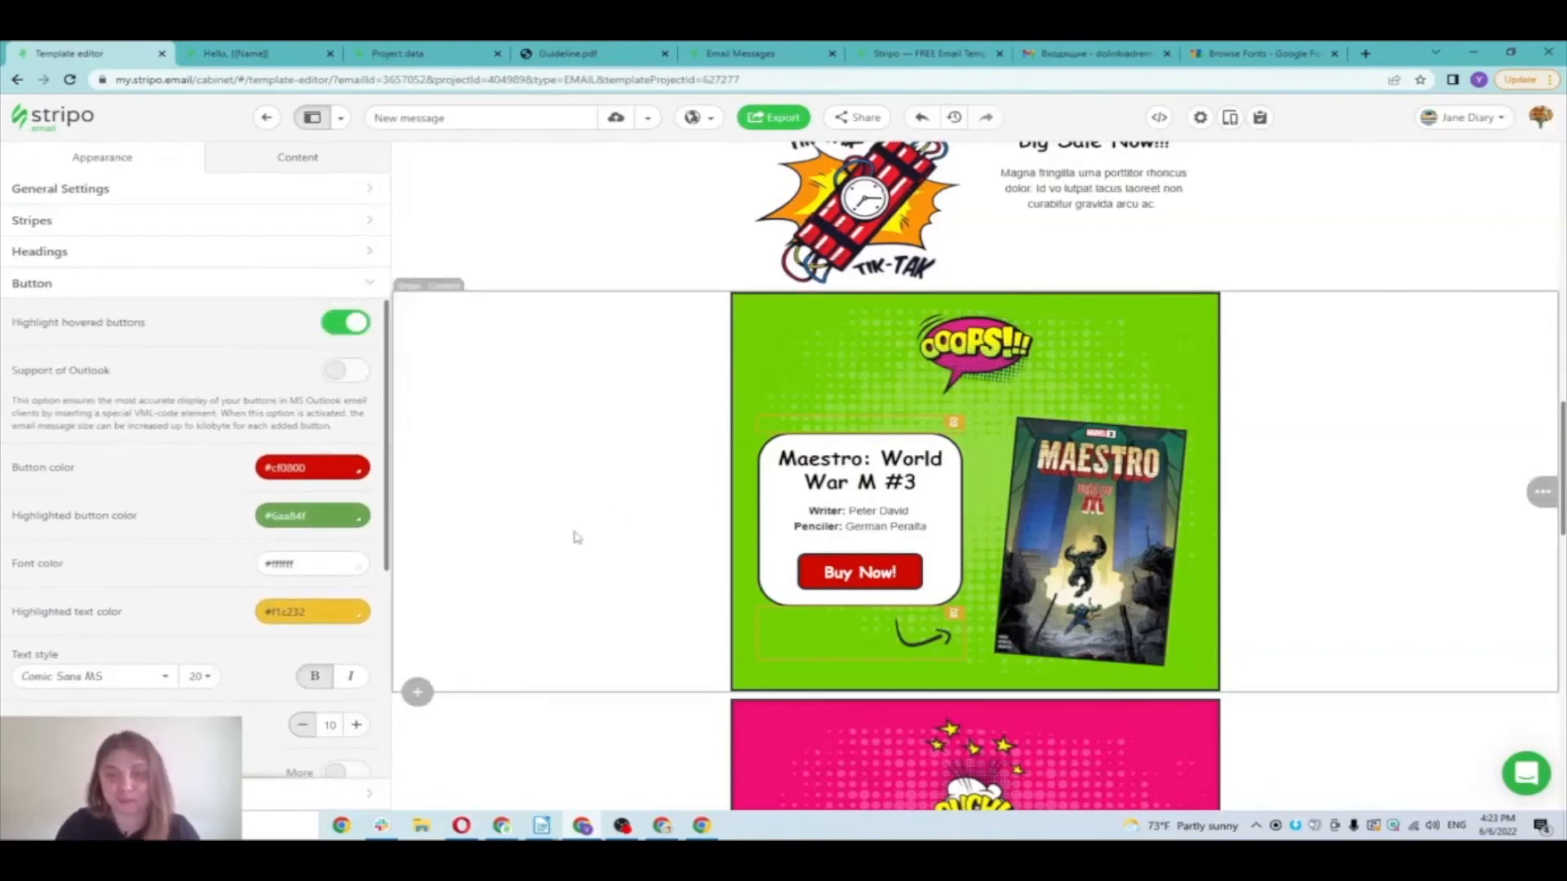
mouse_move(839, 577)
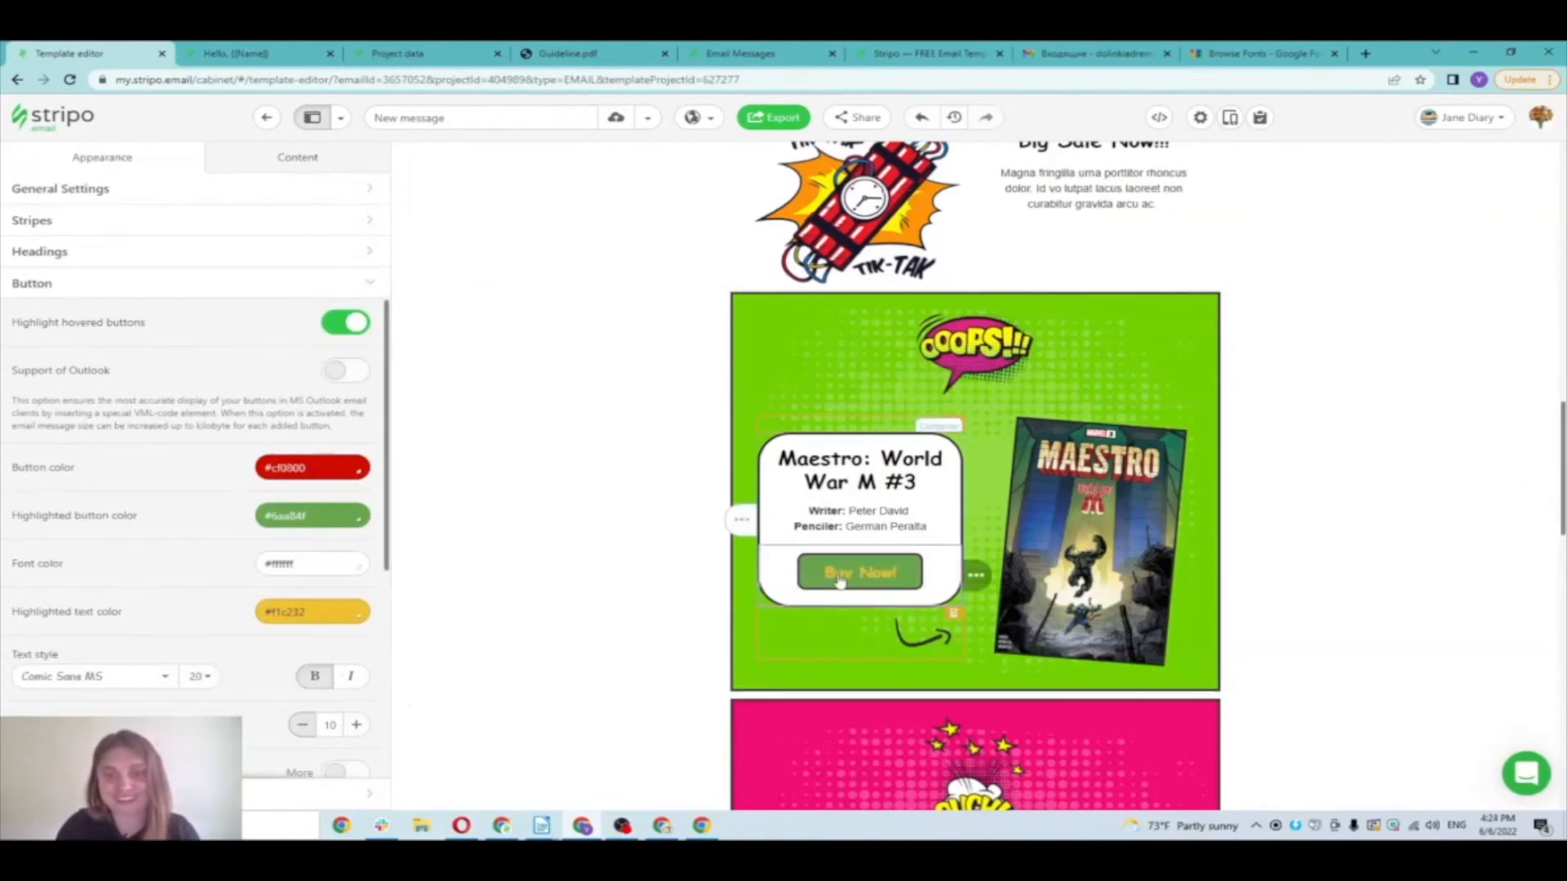
Step: Enable Support of Outlook in the email's general button settings
scroll(947, 538, "down", 6)
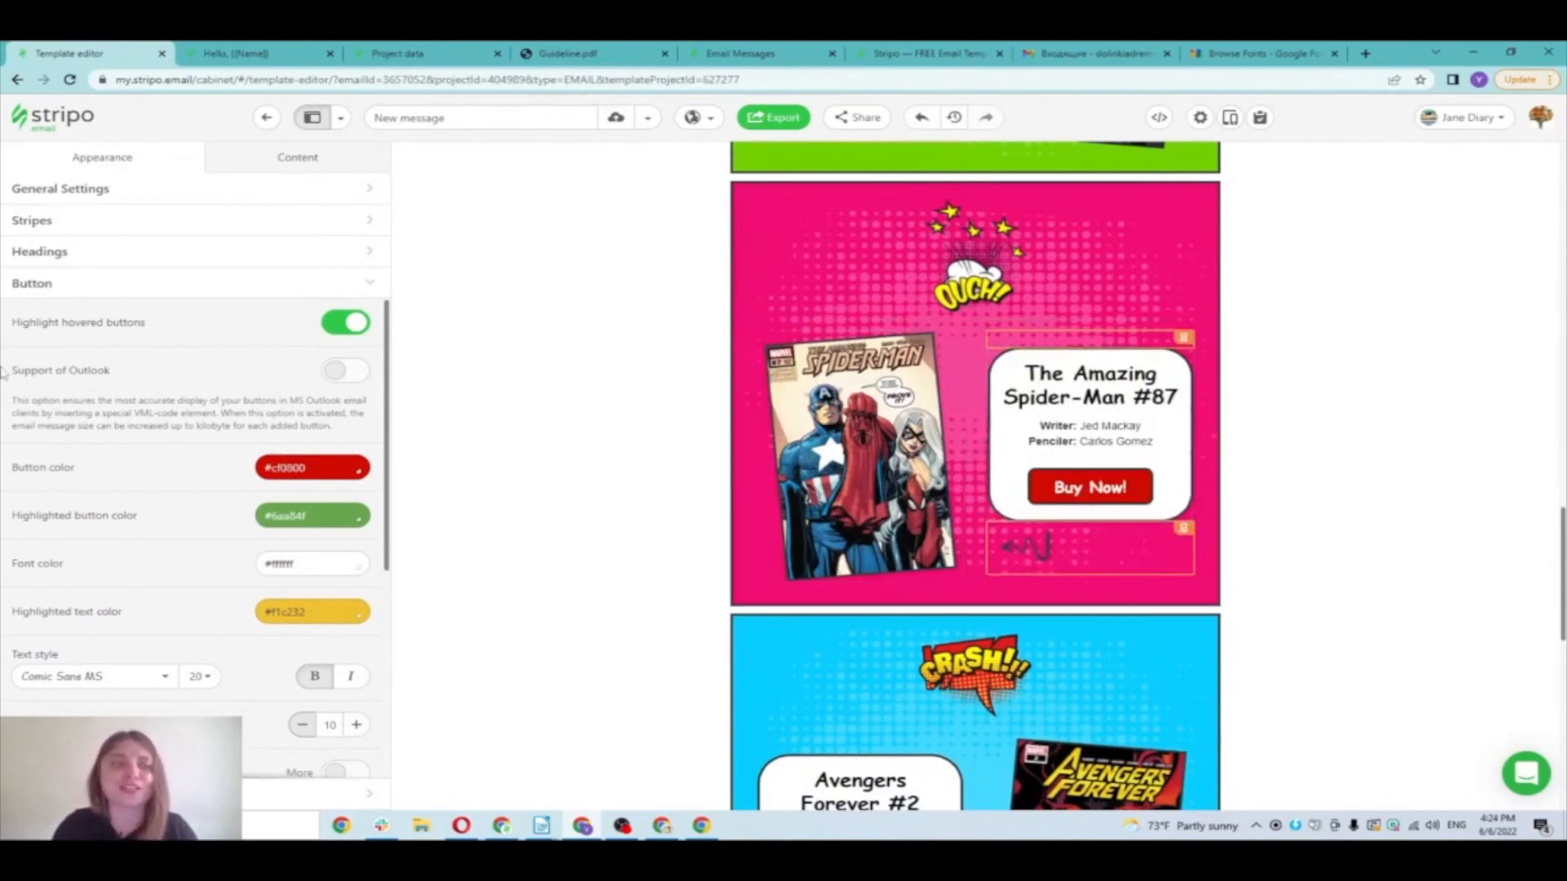
left_click_drag(4, 371, 118, 379)
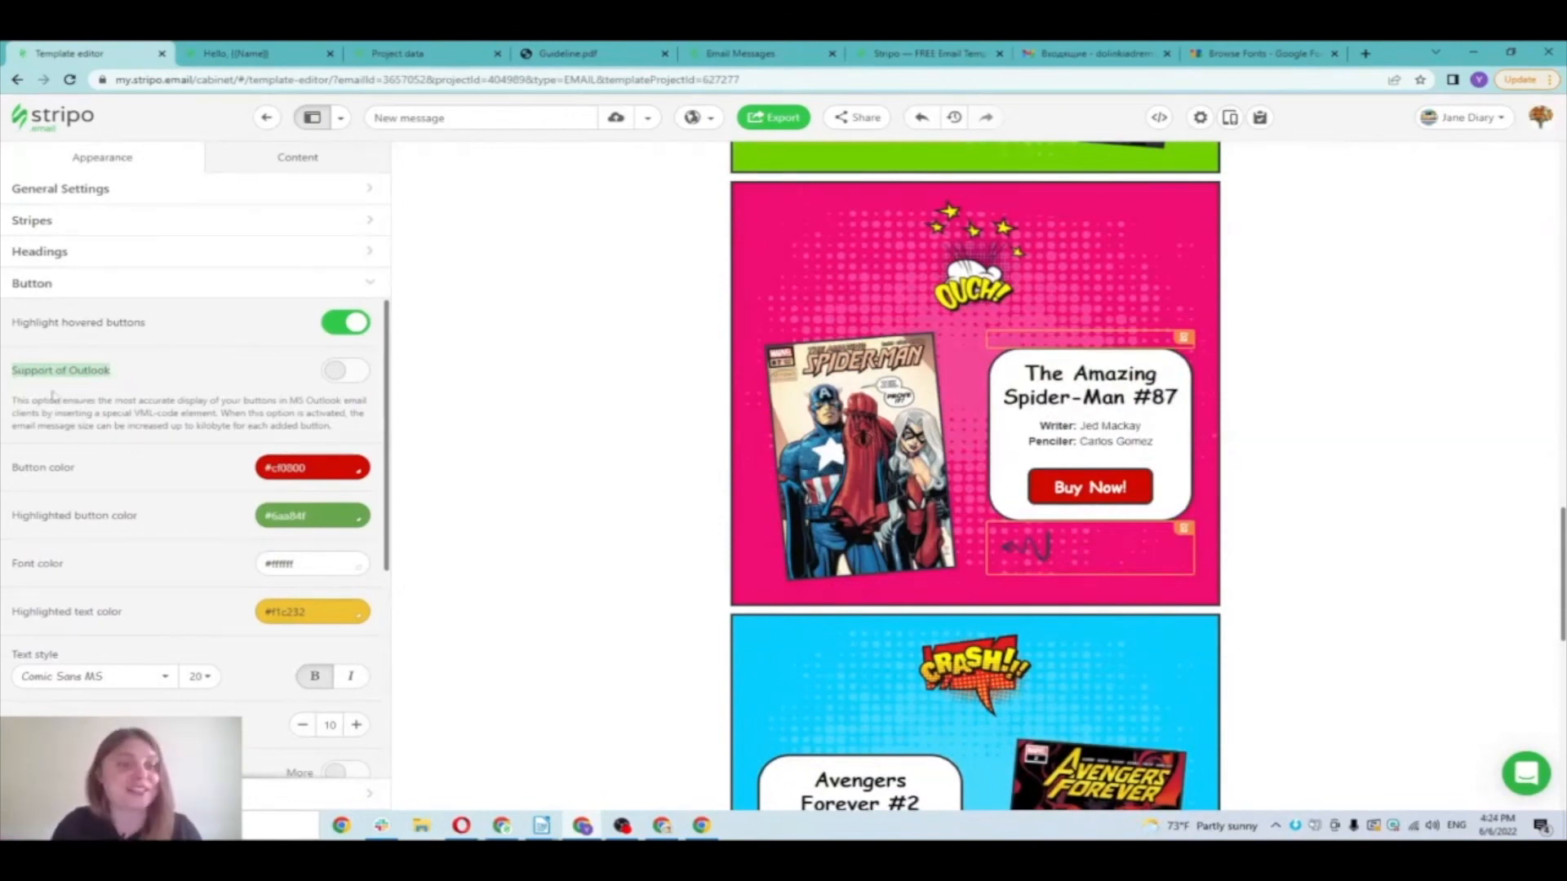
left_click(356, 373)
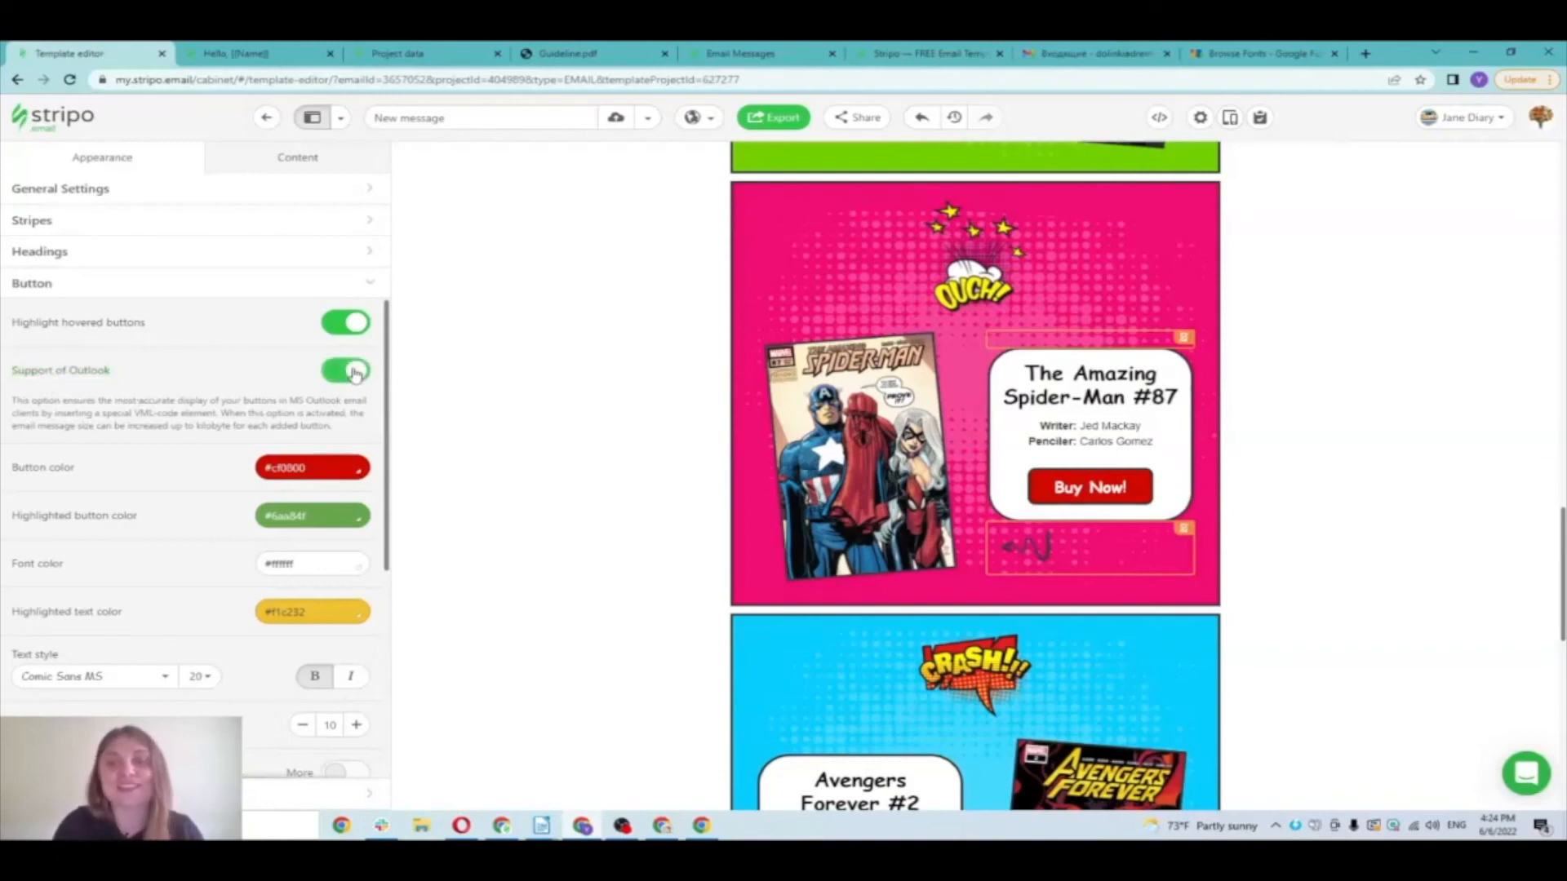
Step: Examine the Outlook-specific HTML code of the Spider-Man Buy Now! button in the code editor
left_click(1013, 496)
left_click(1159, 116)
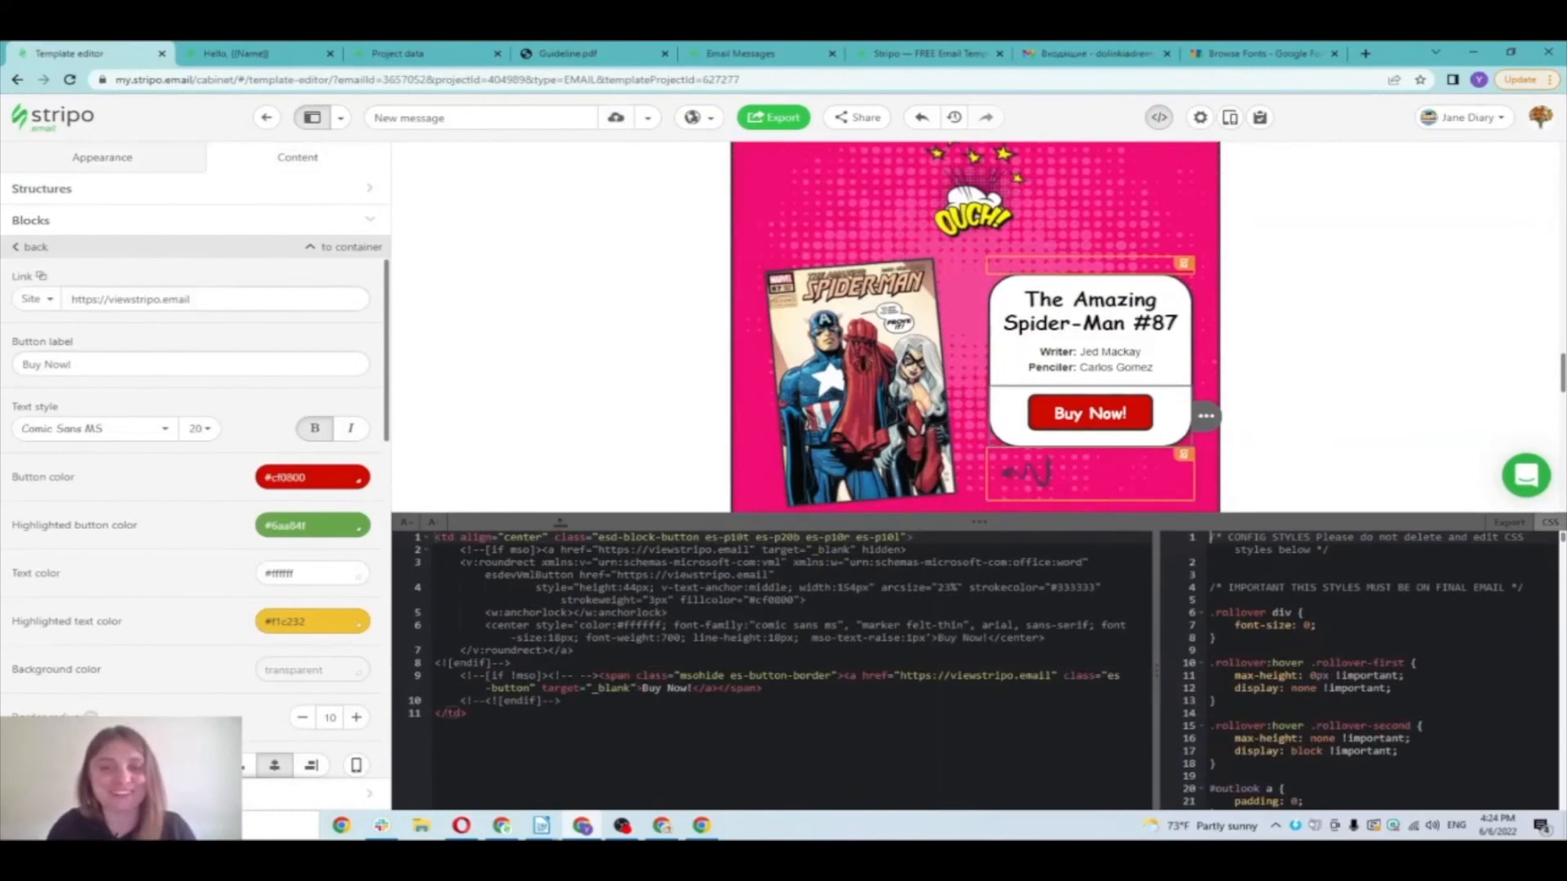
left_click_drag(435, 537, 539, 627)
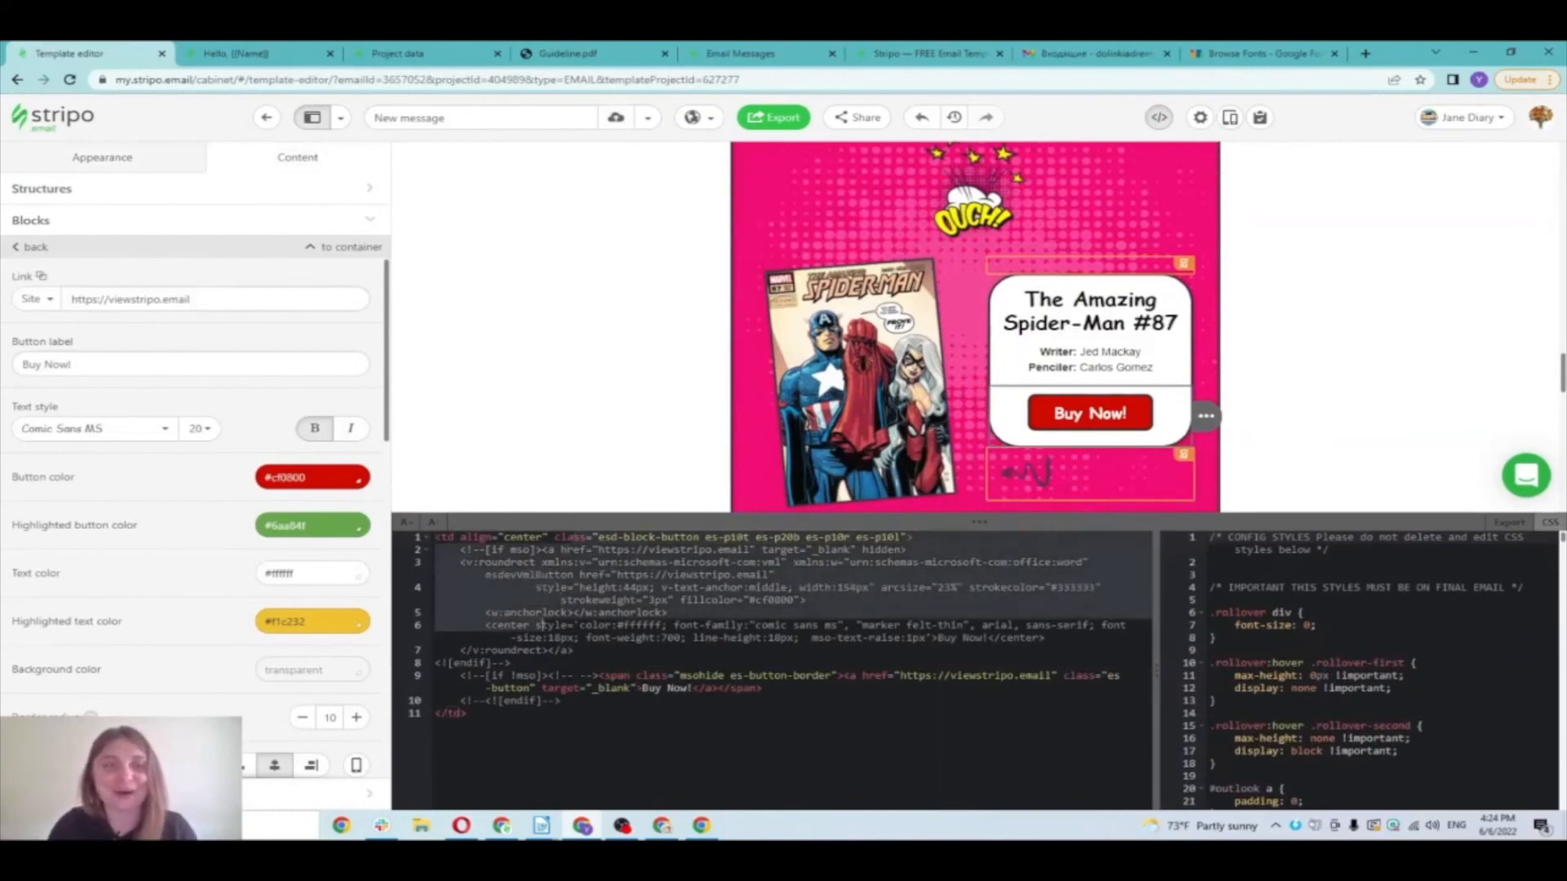
Step: Shrink the code editor pane and insert a Timer block above the View More button
left_click(31, 248)
left_click_drag(979, 520, 973, 629)
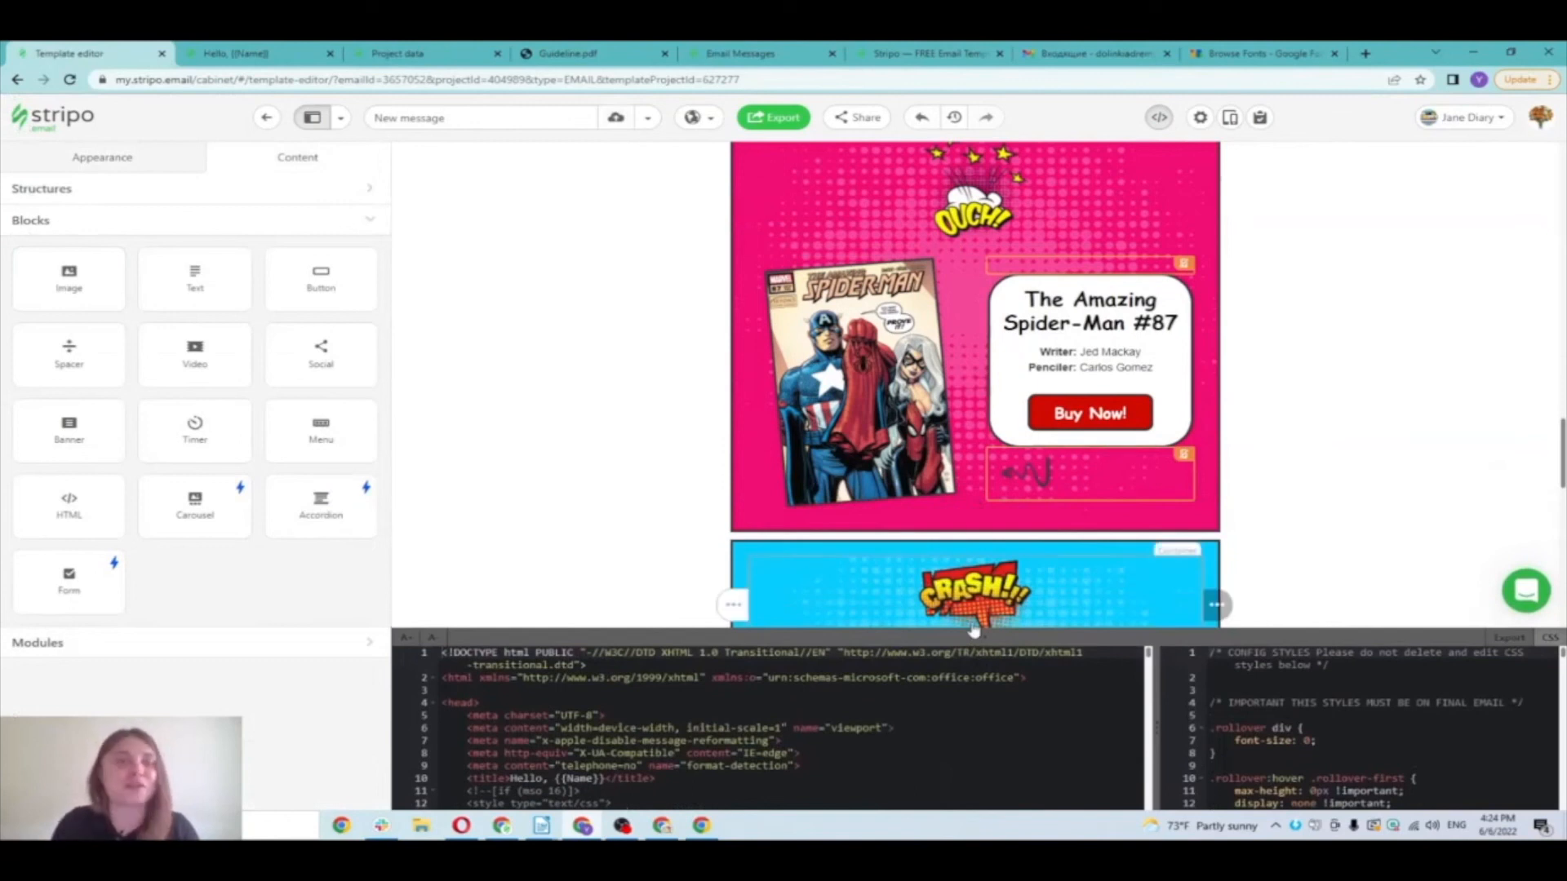
scroll(901, 372, "down", 8)
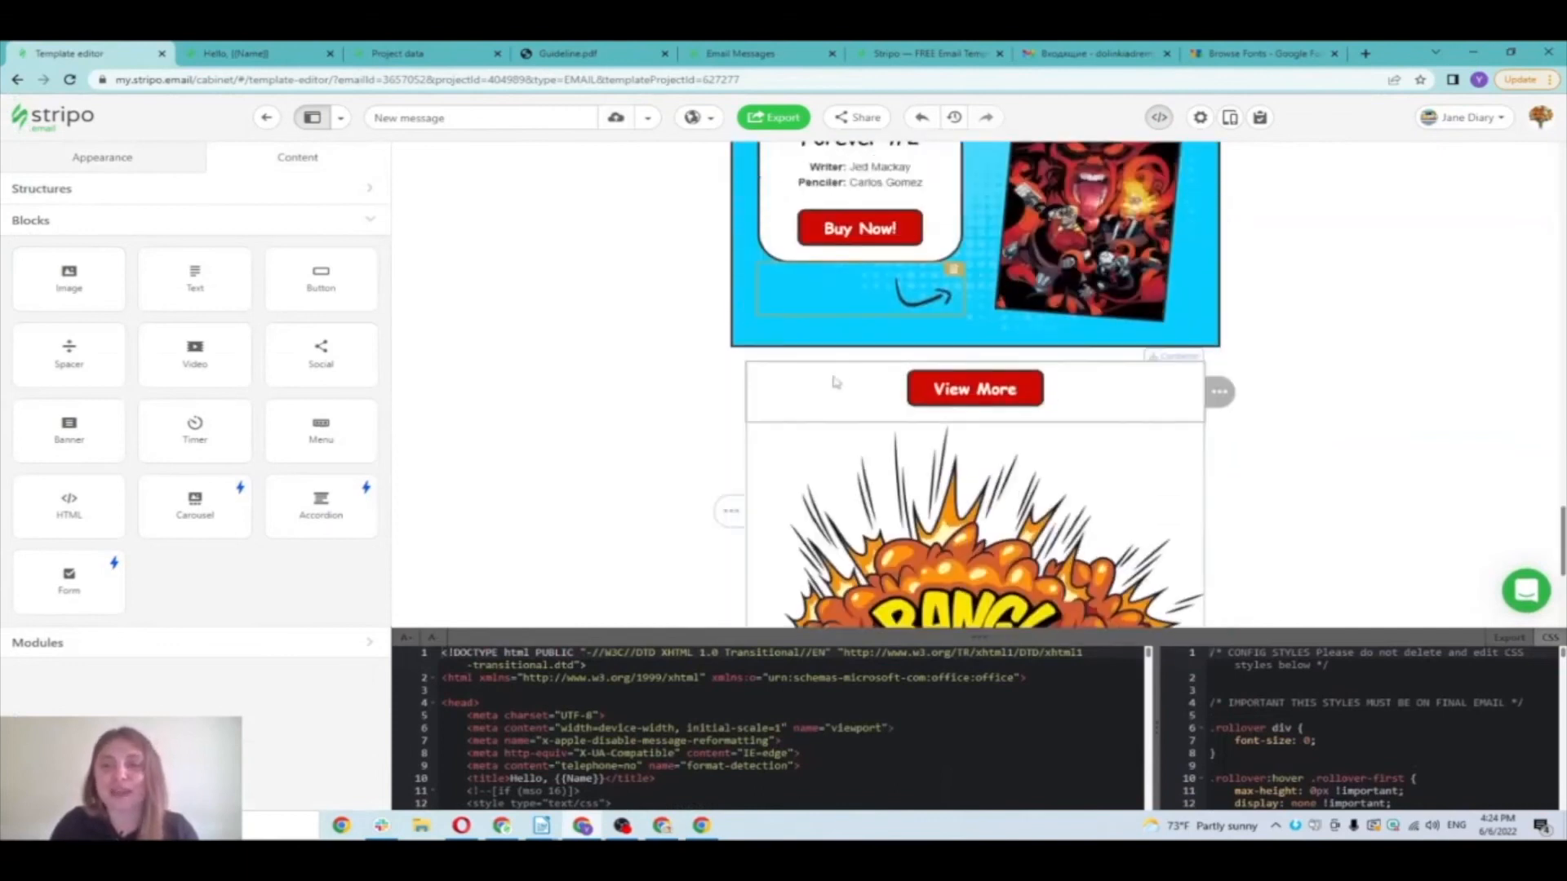
mouse_move(164, 440)
left_mouse_down()
mouse_move(301, 458)
mouse_move(854, 375)
mouse_move(866, 403)
left_mouse_up()
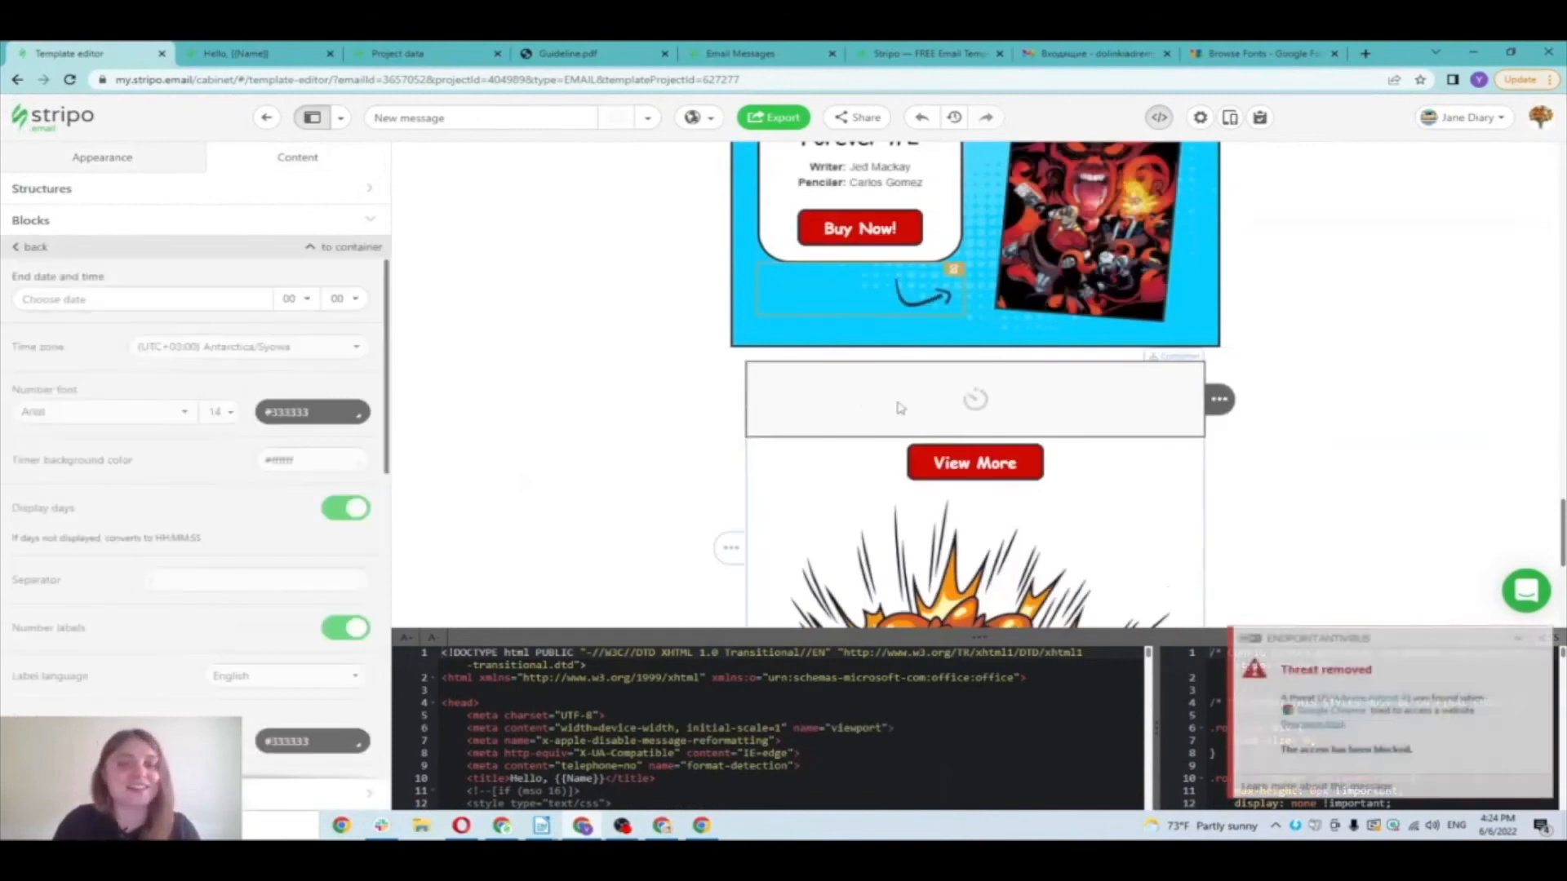
left_click(1541, 638)
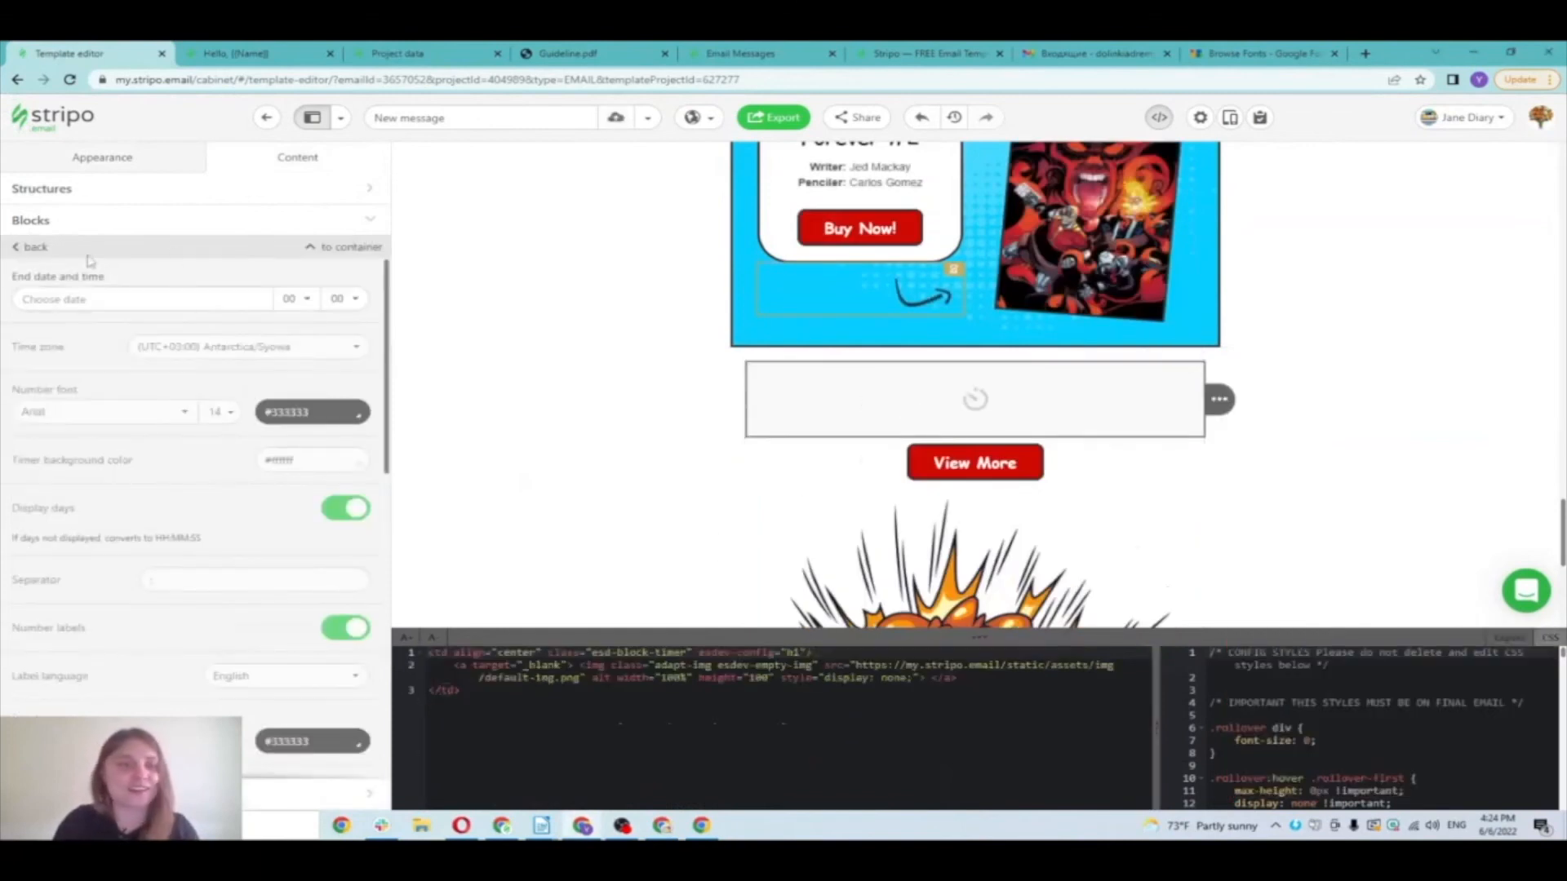
Step: Set the timer's end date to 30 June 2022 and its time zone to (UTC-10:00) US/Hawaii
left_click(128, 296)
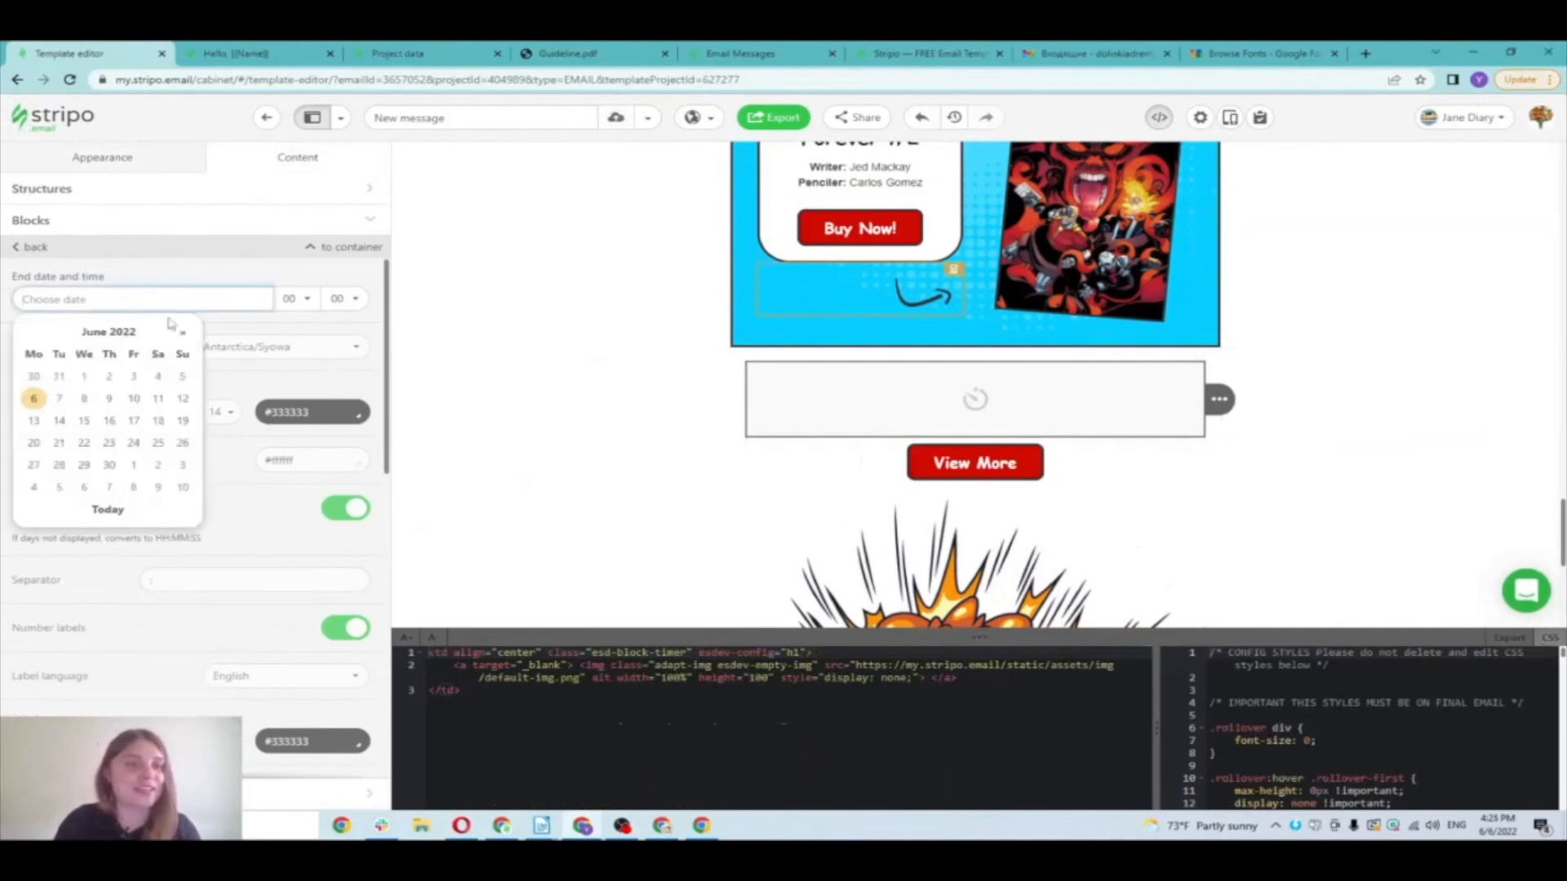
left_click(109, 465)
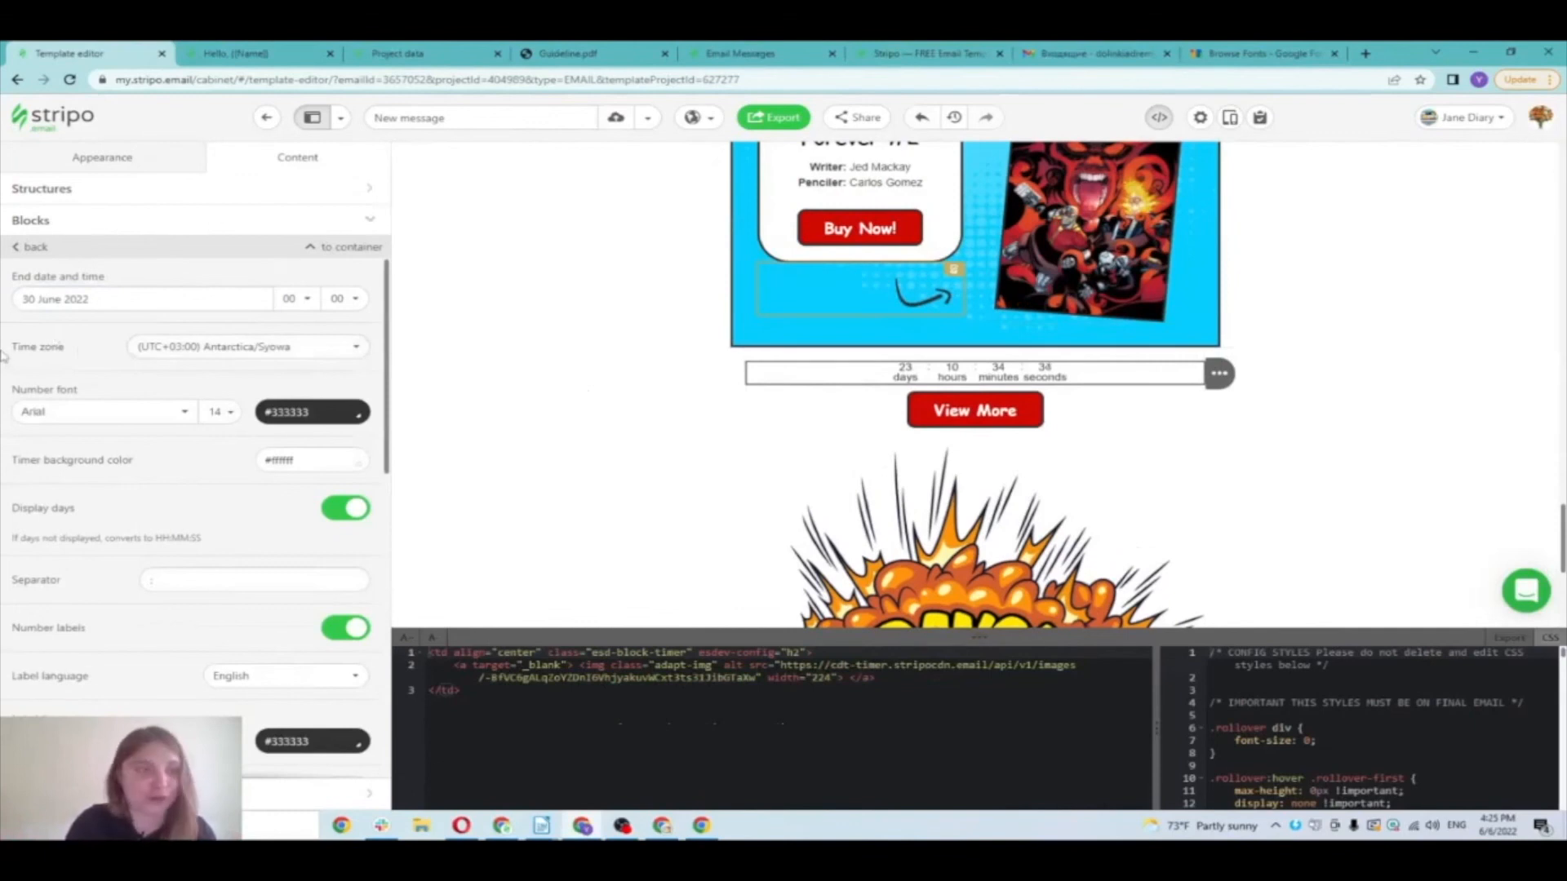
left_click(224, 348)
left_click_drag(395, 615, 396, 413)
left_click(237, 563)
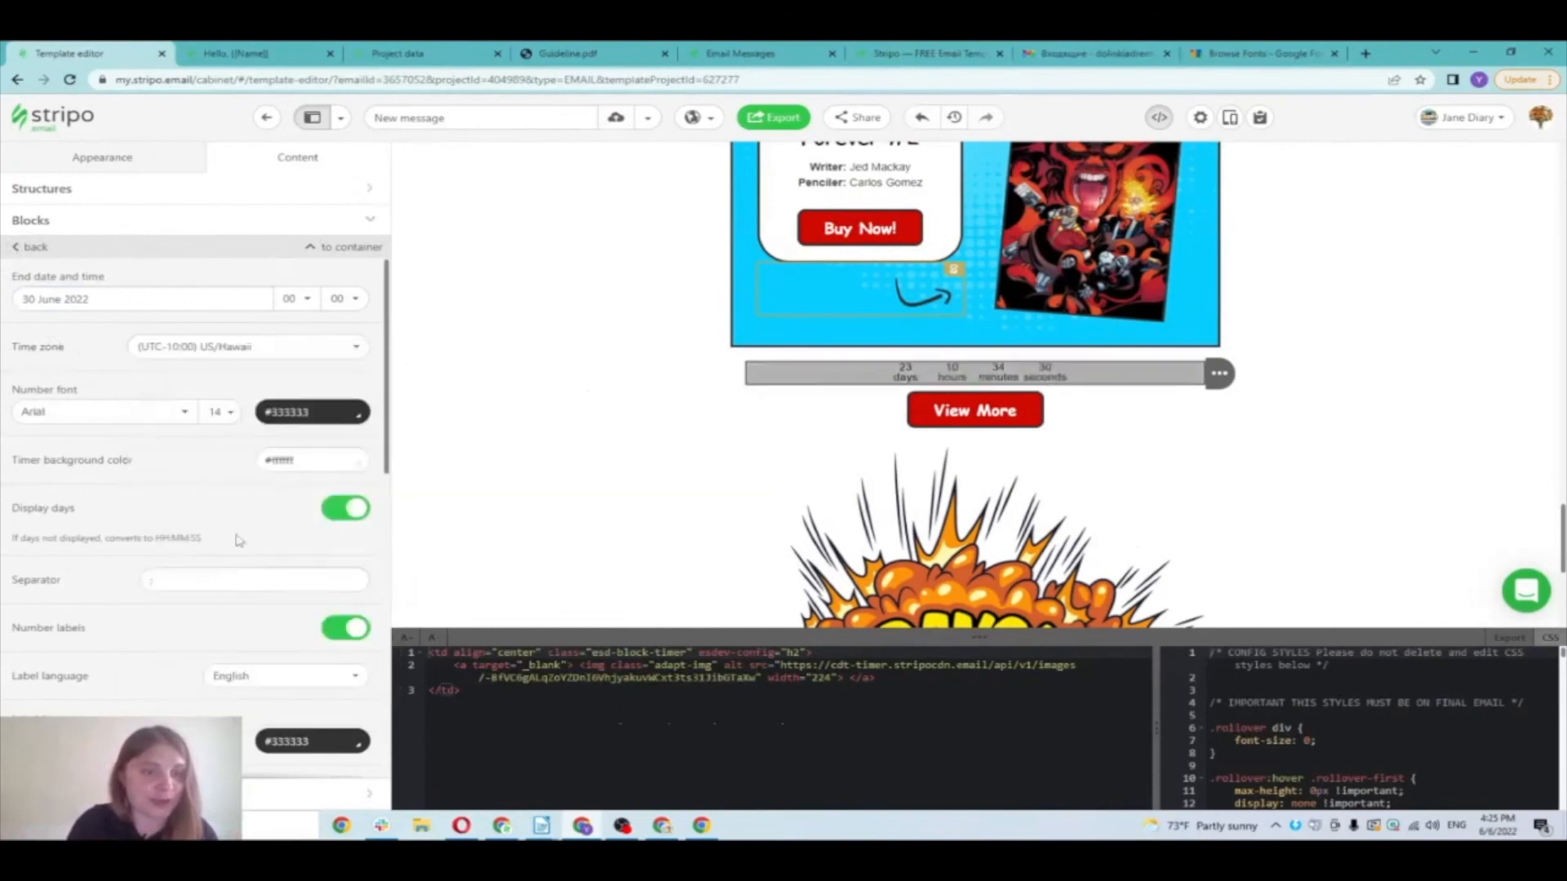
Step: Try a light green #d9ead3 timer background colour and set it back to white #ffffff
left_click(322, 461)
left_click(128, 472)
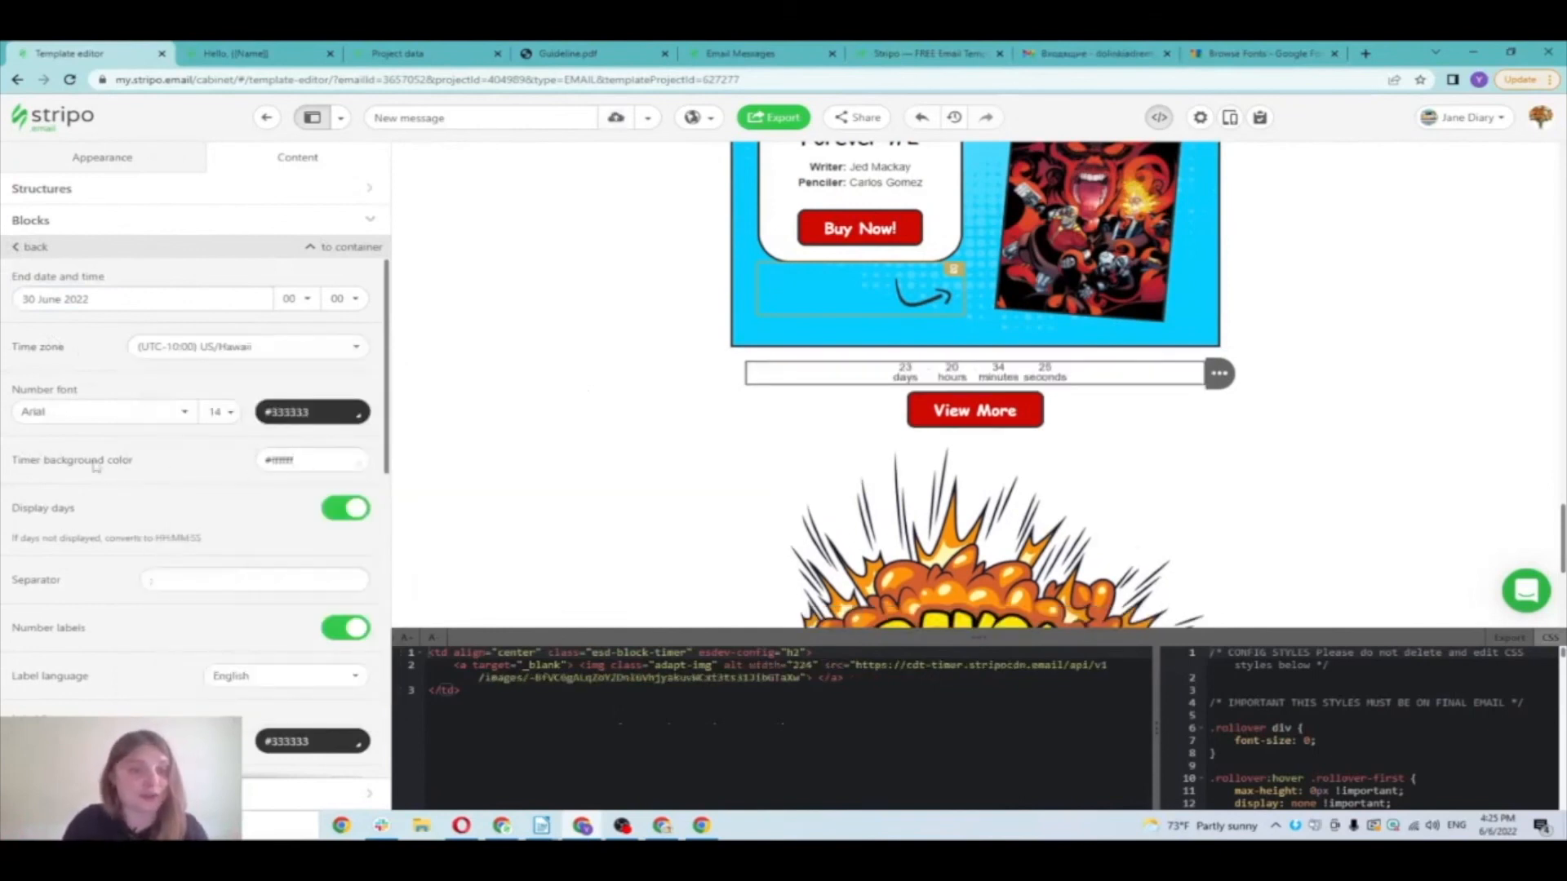
left_click(294, 462)
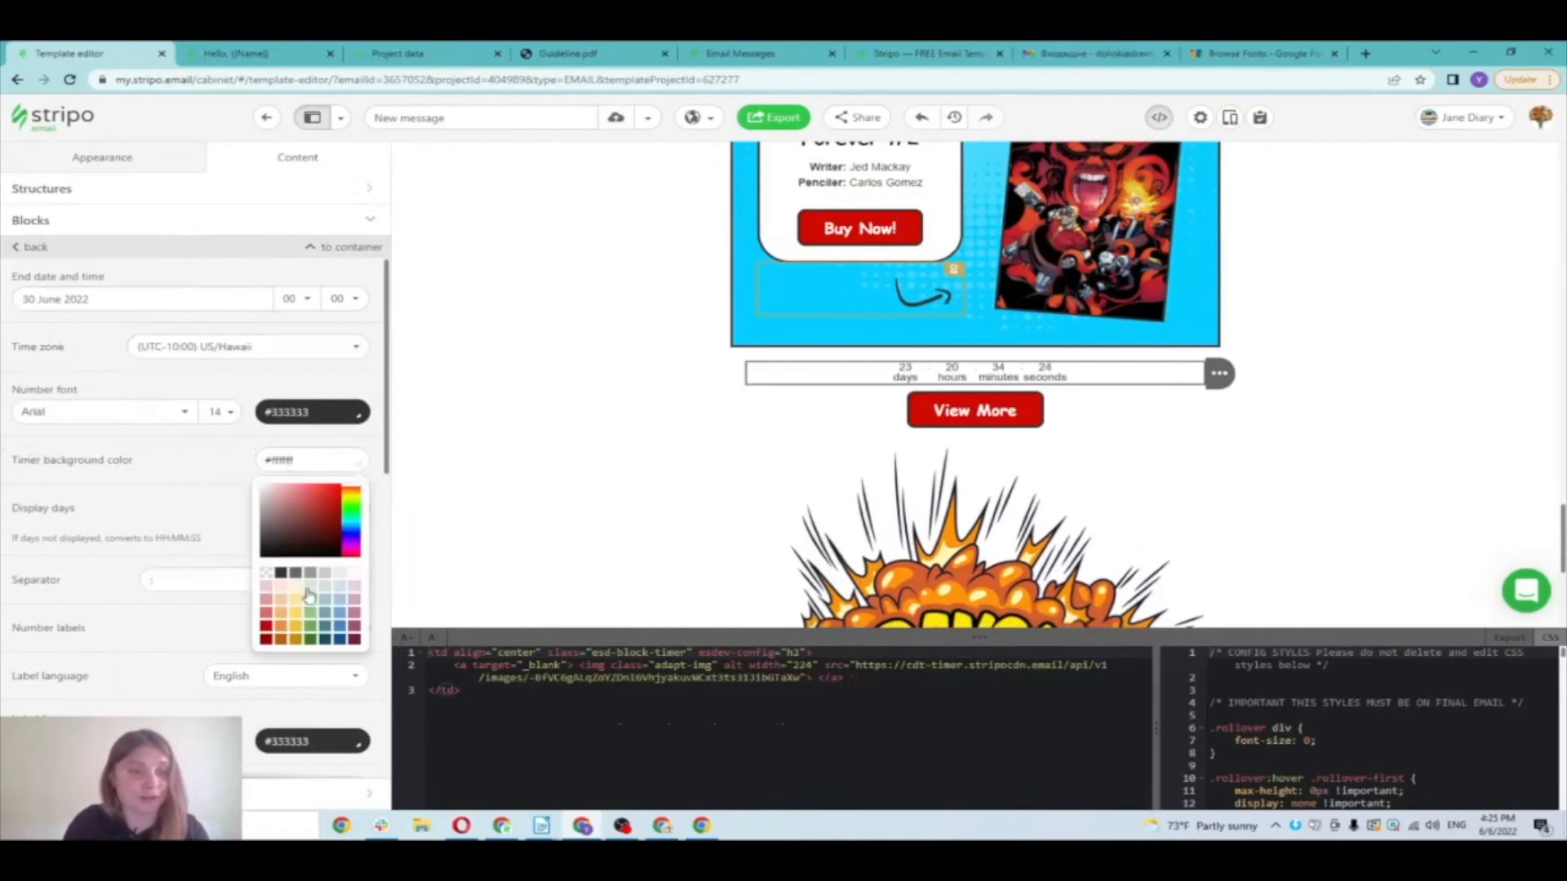
left_click(309, 598)
left_click(298, 461)
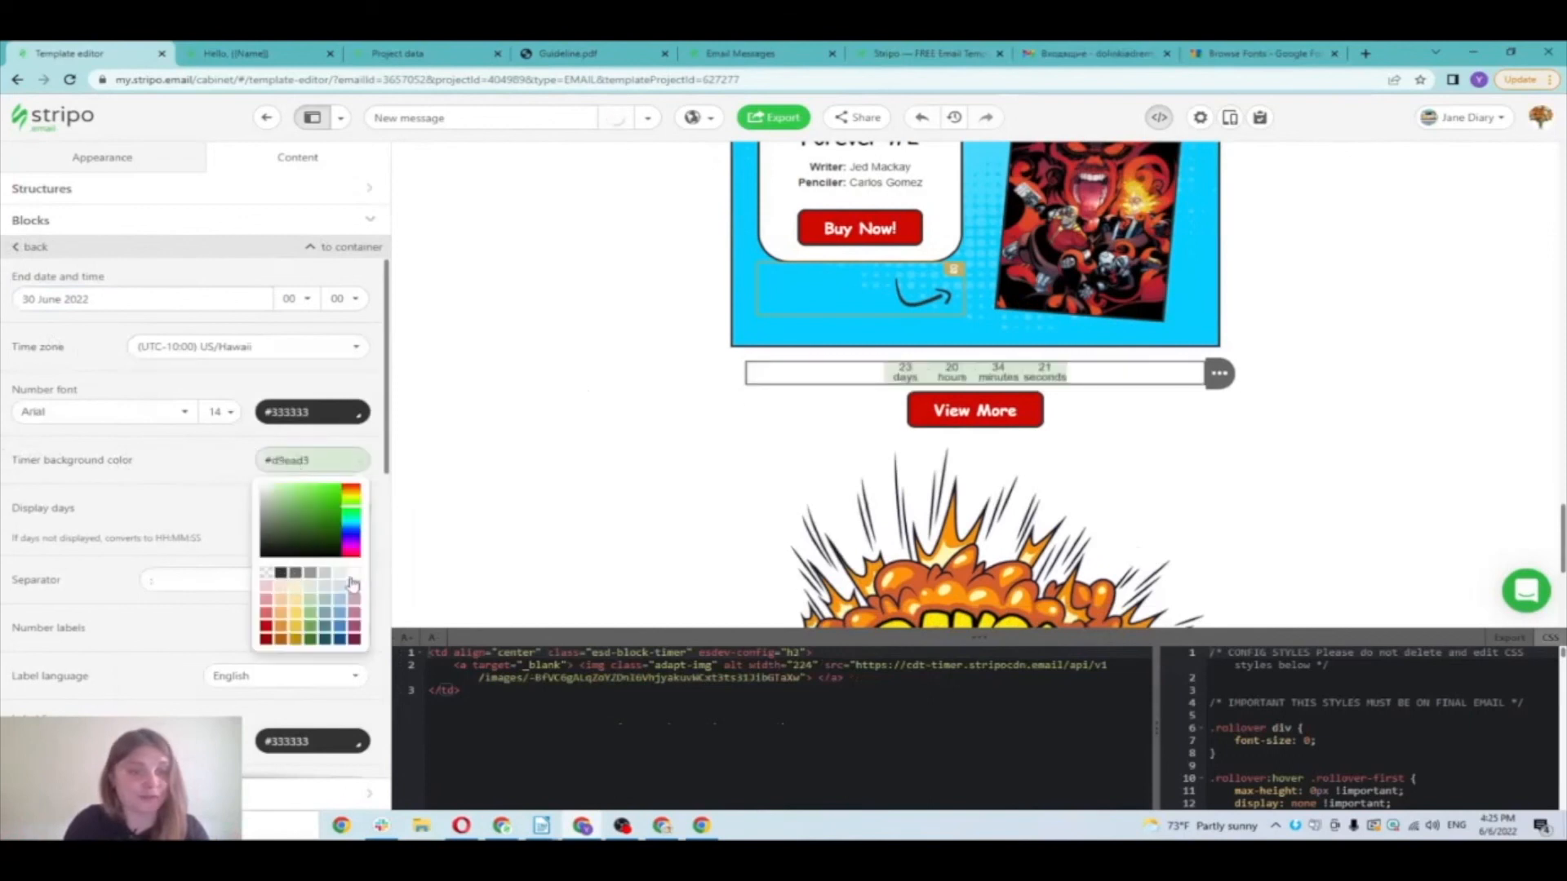
left_click(352, 584)
Step: Change the timer's label language to Deutsch
scroll(129, 412, "down", 2)
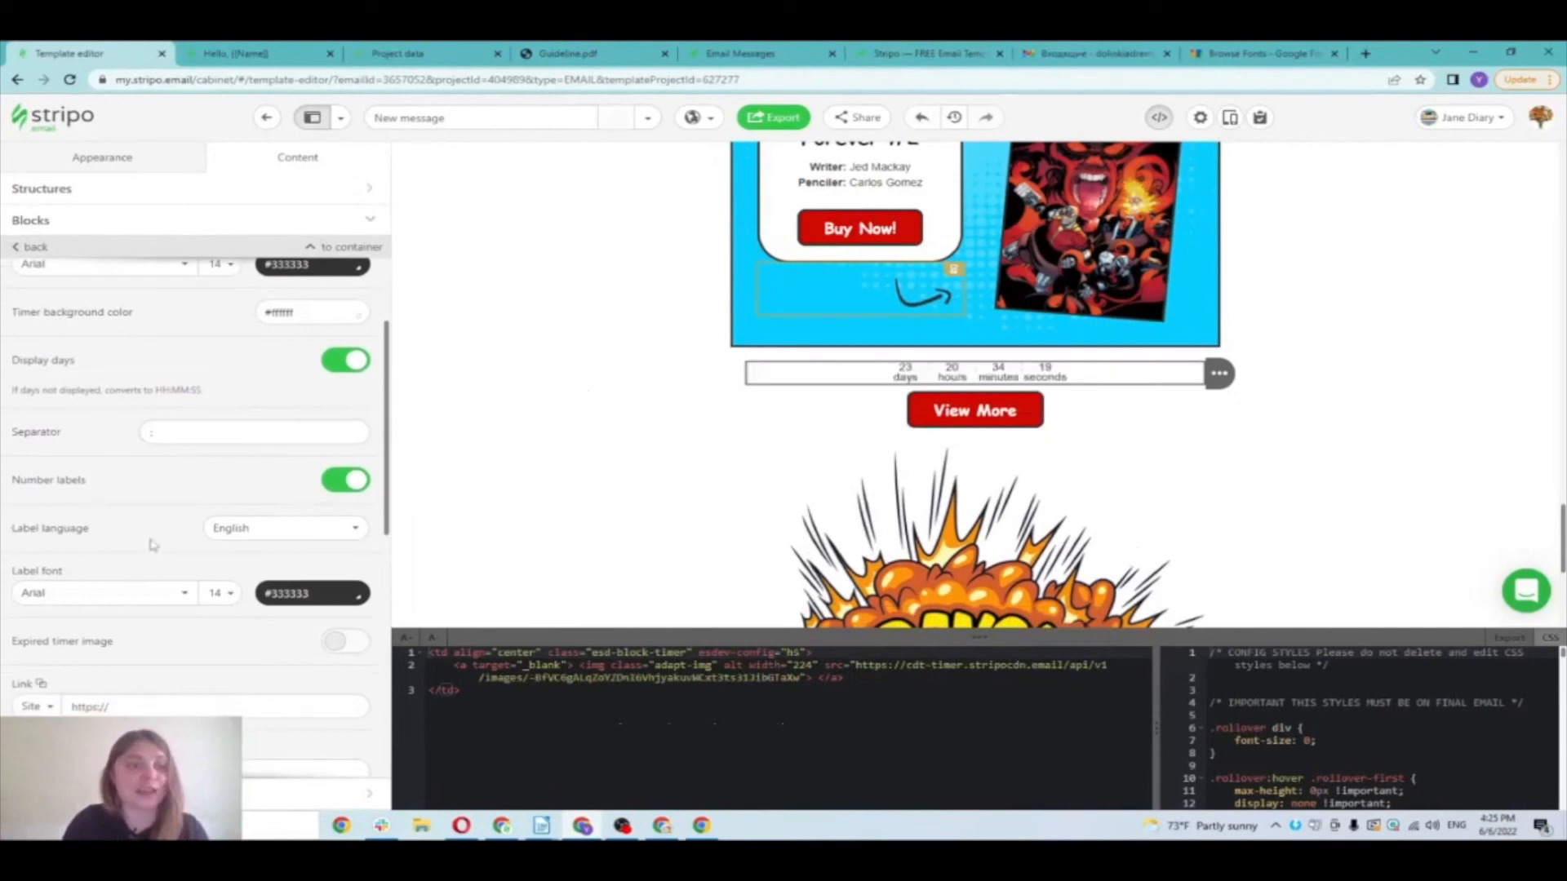
left_click(251, 531)
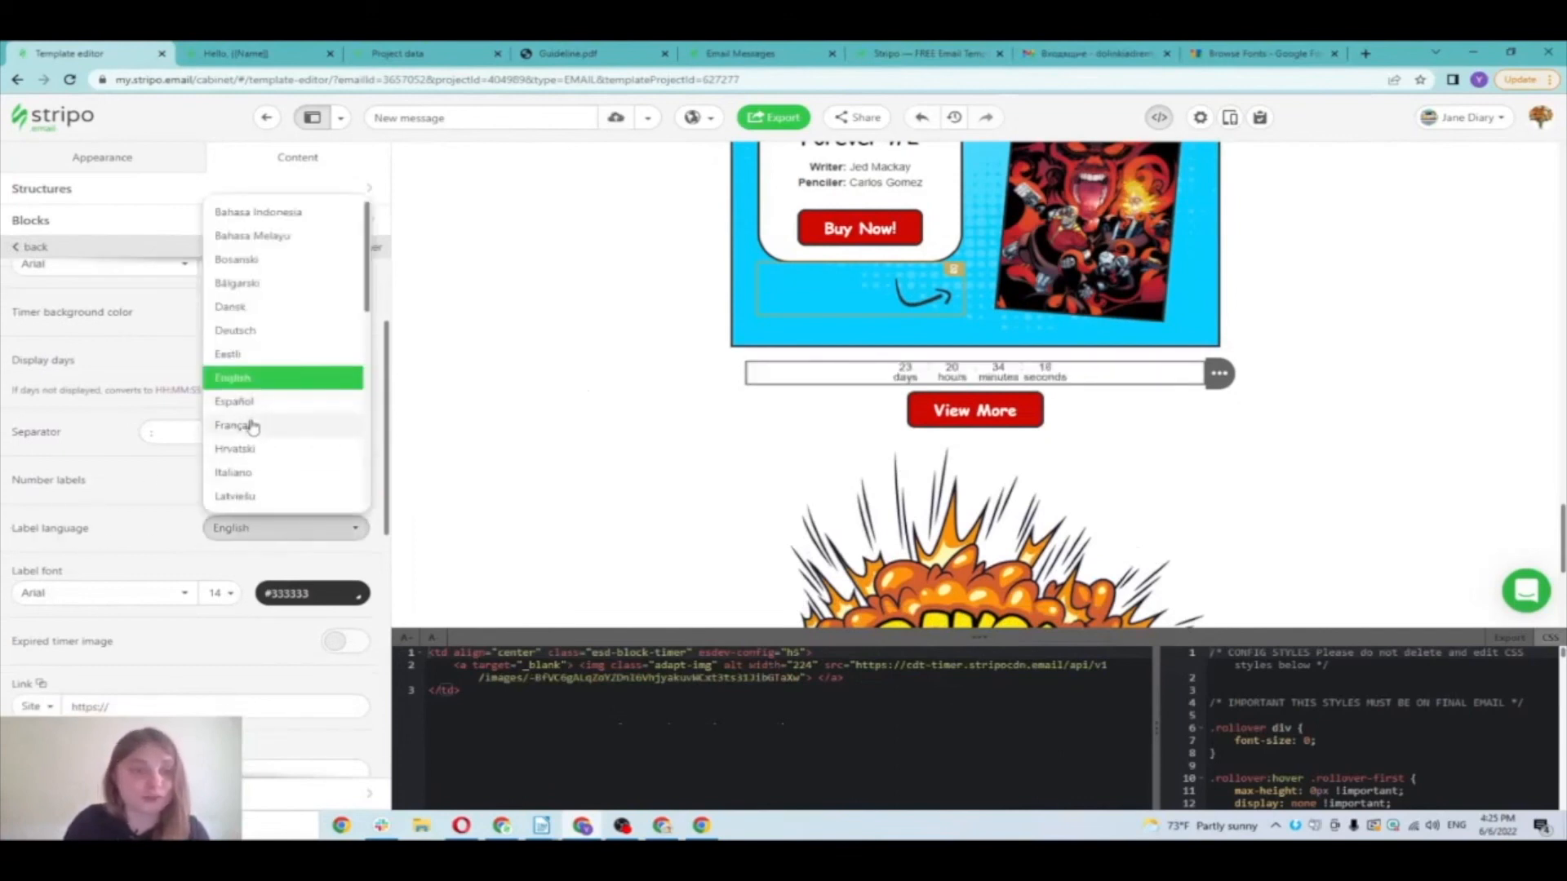
left_click(249, 330)
Step: Enable the expired timer image and use the pink clock picture from the message gallery
scroll(235, 500, "down", 1)
scroll(235, 500, "down", 1)
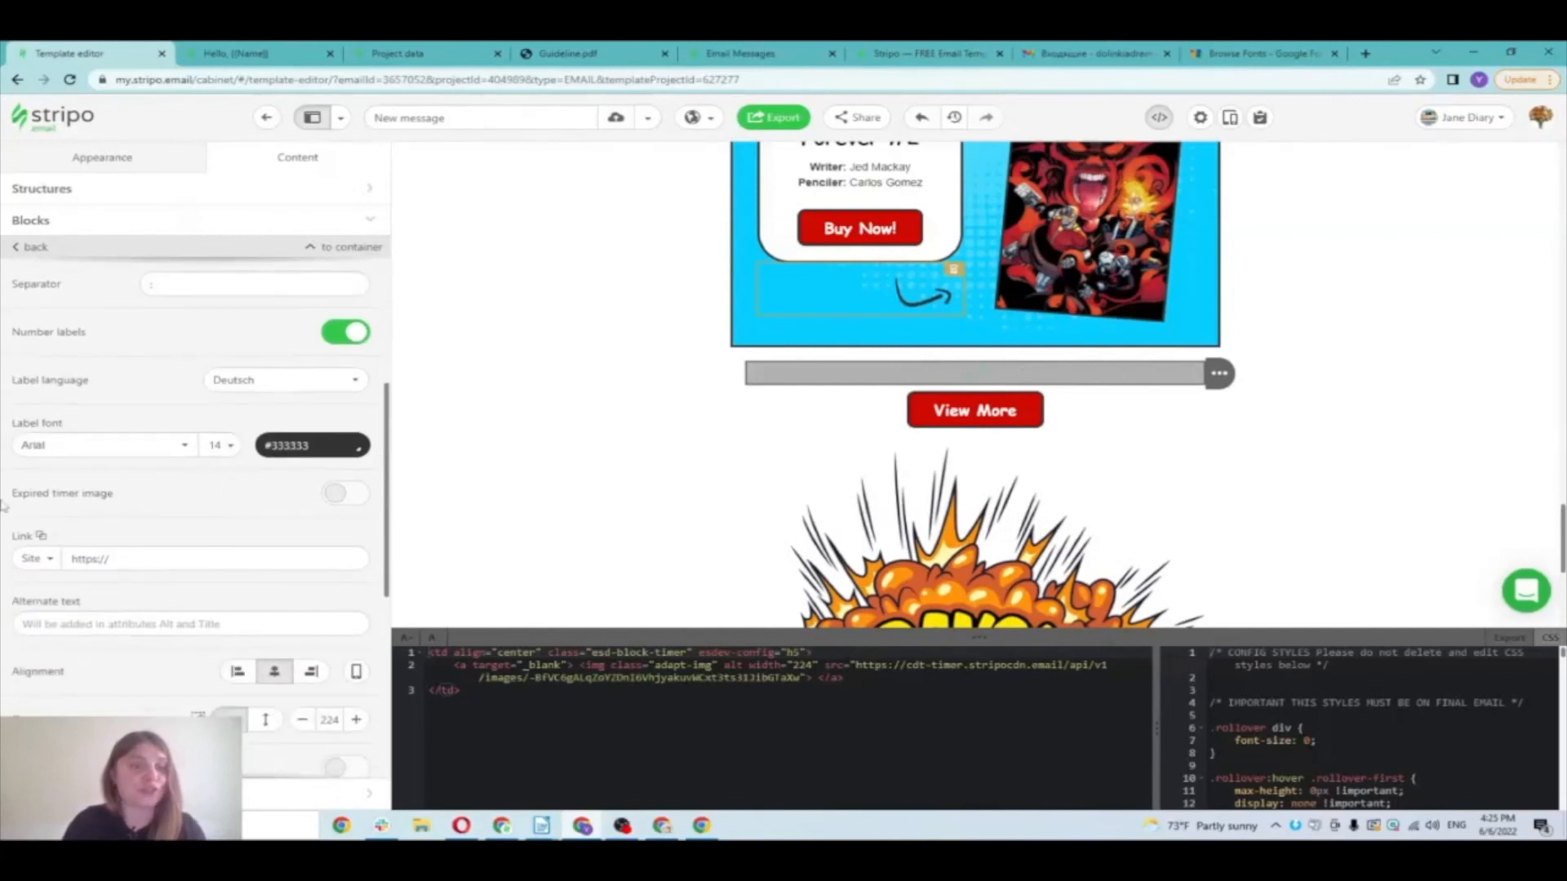
left_click(356, 498)
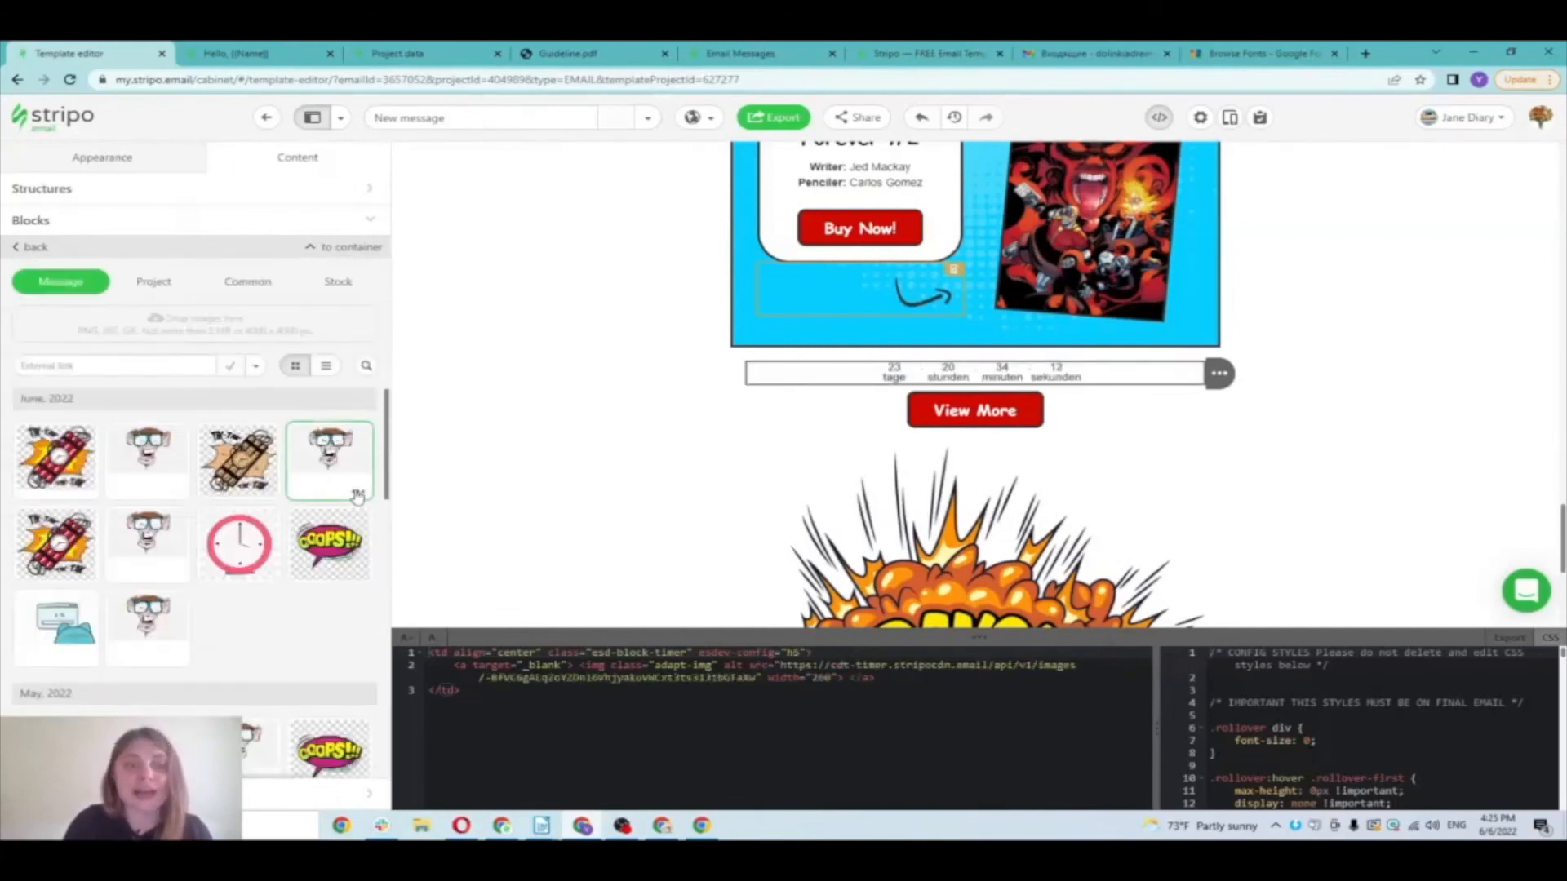
left_click(237, 539)
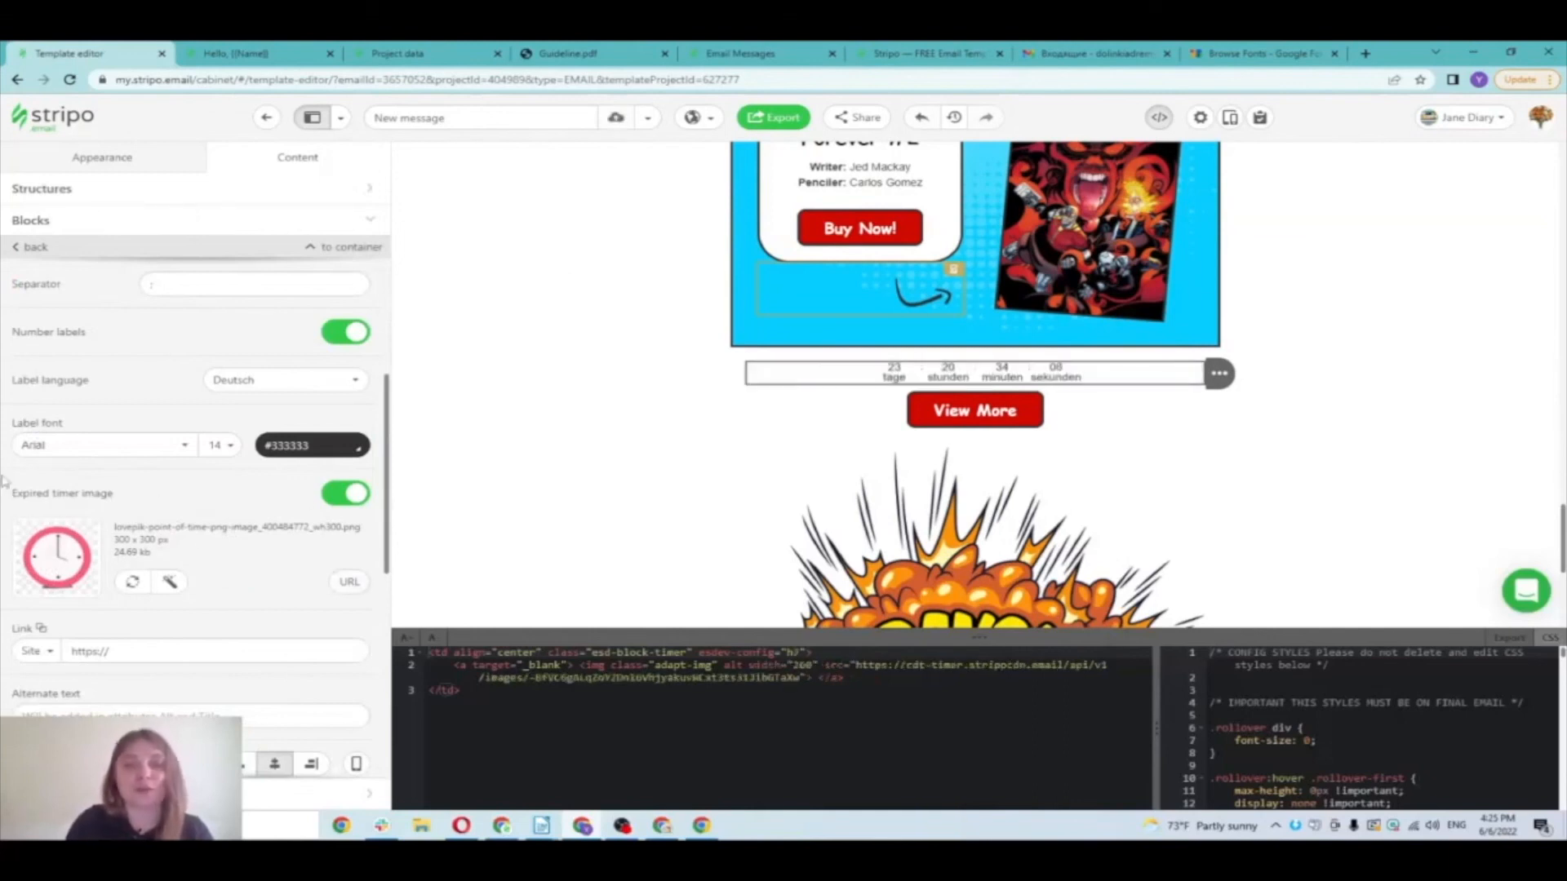
Step: Increase the timer's number font size to 30
scroll(141, 471, "up", 4)
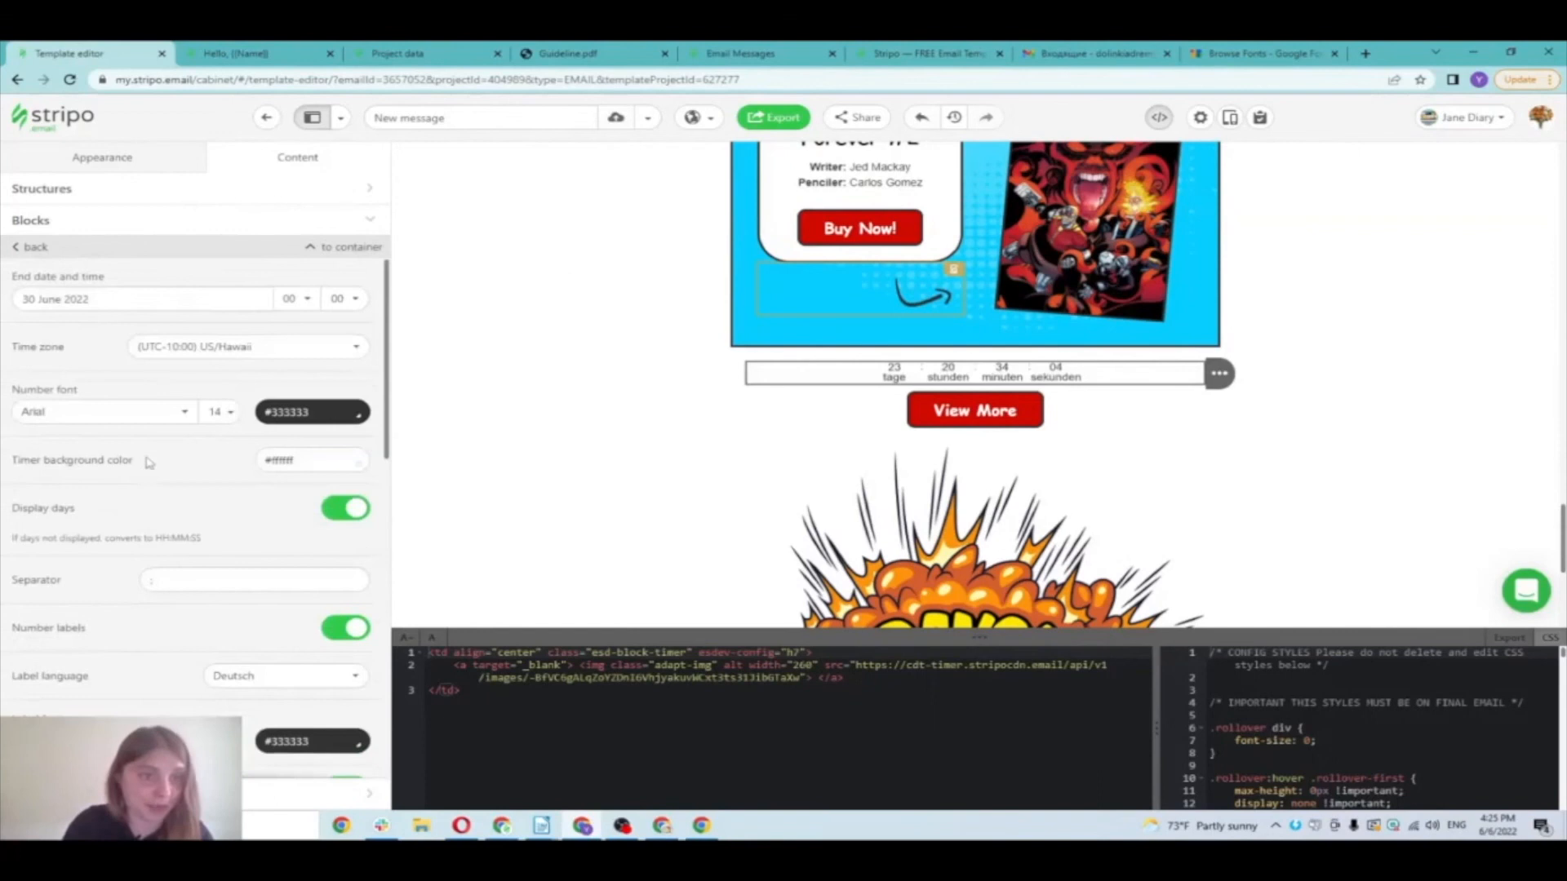
left_click(224, 413)
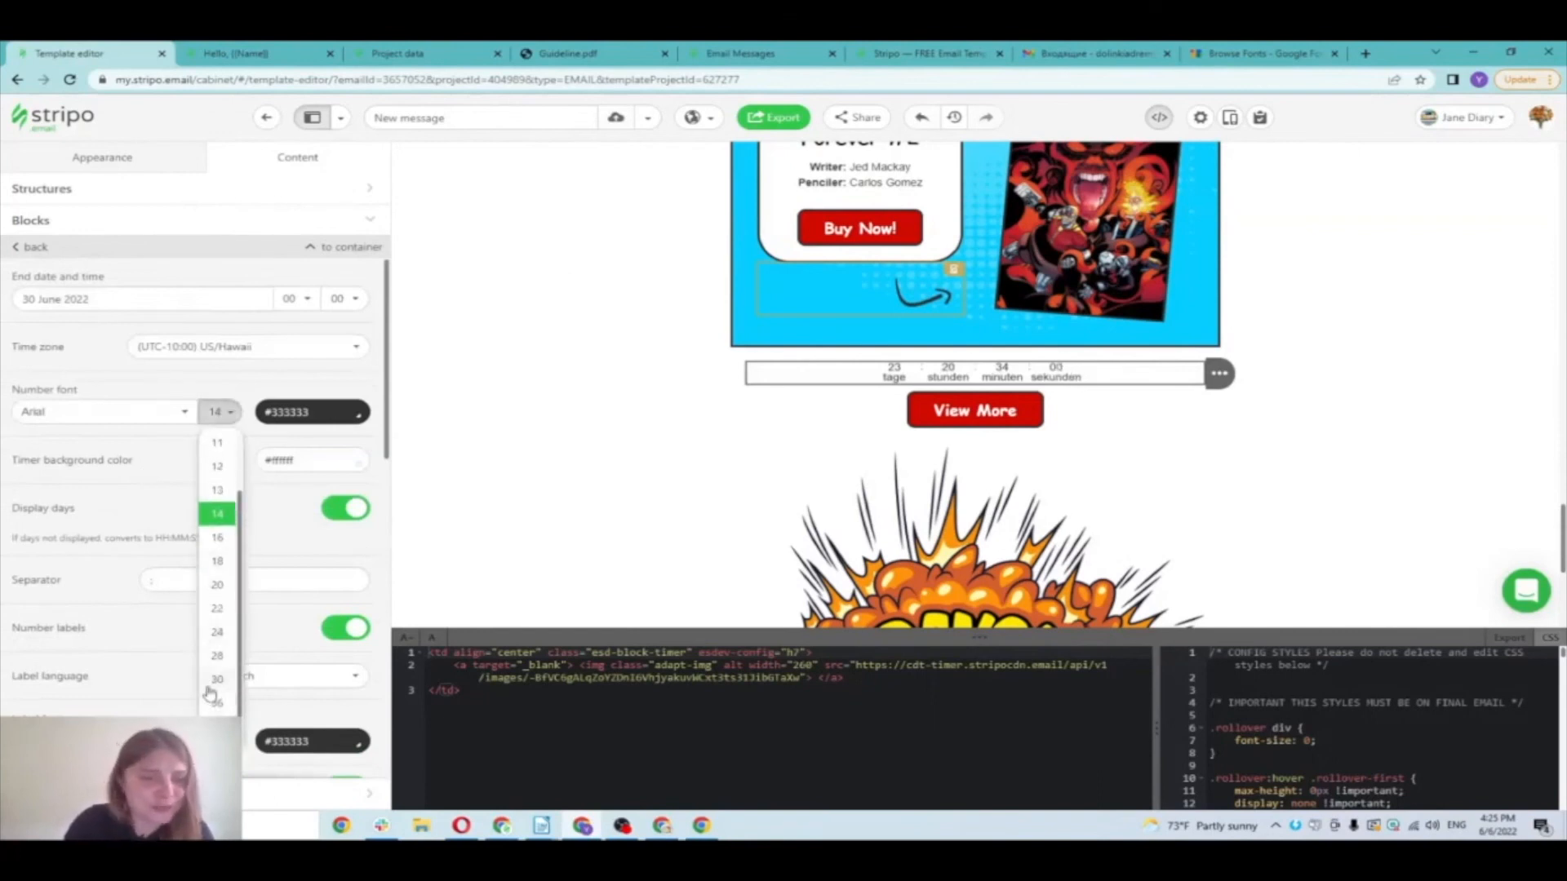
left_click(210, 686)
scroll(195, 564, "down", 5)
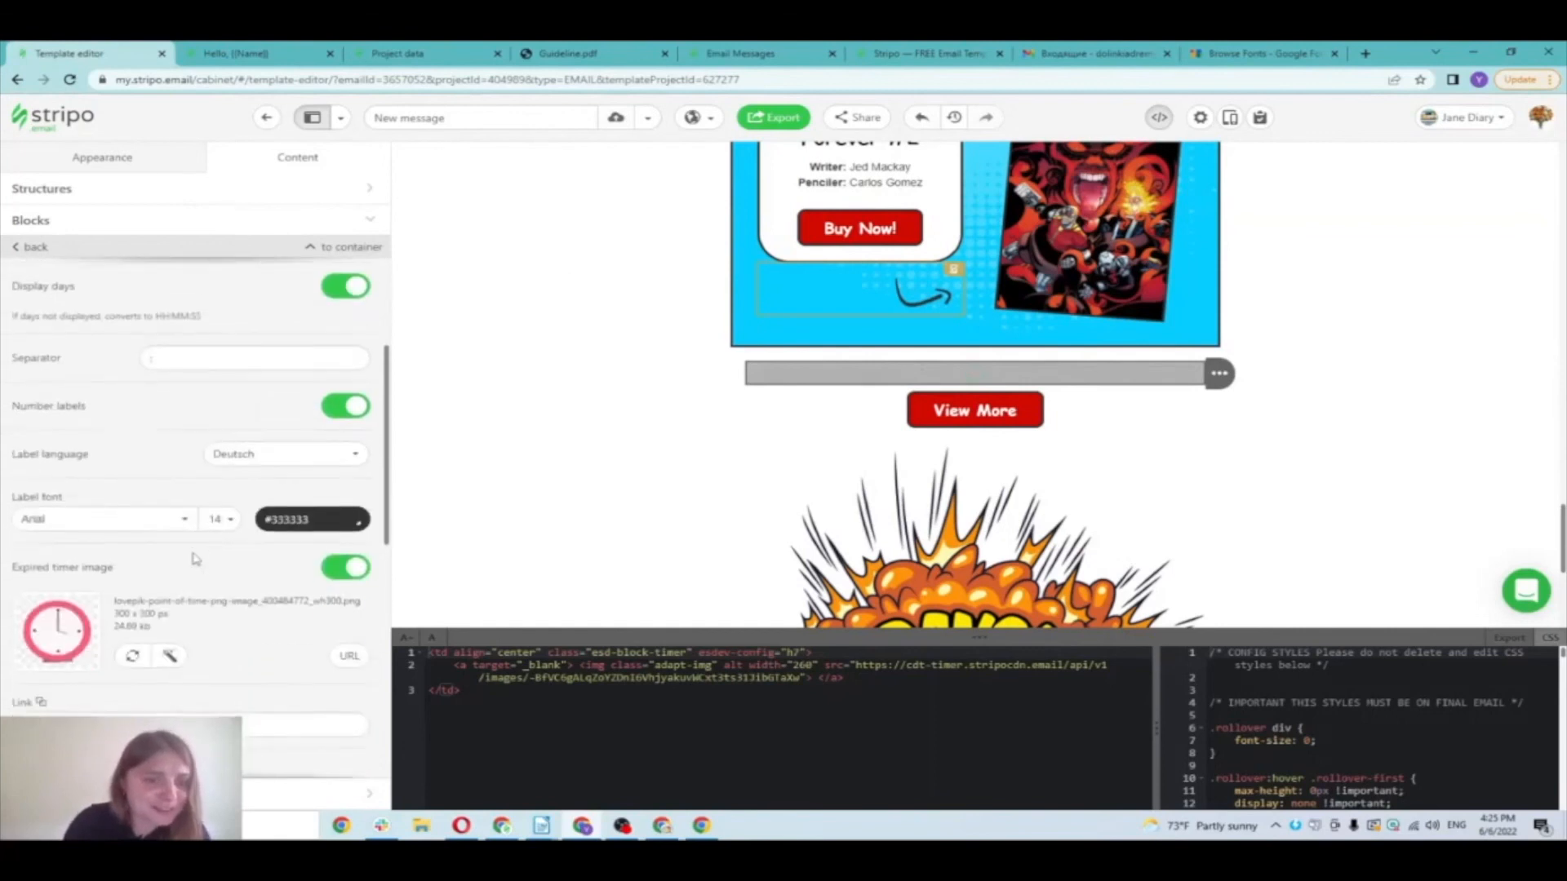
scroll(196, 559, "down", 5)
left_click(150, 504)
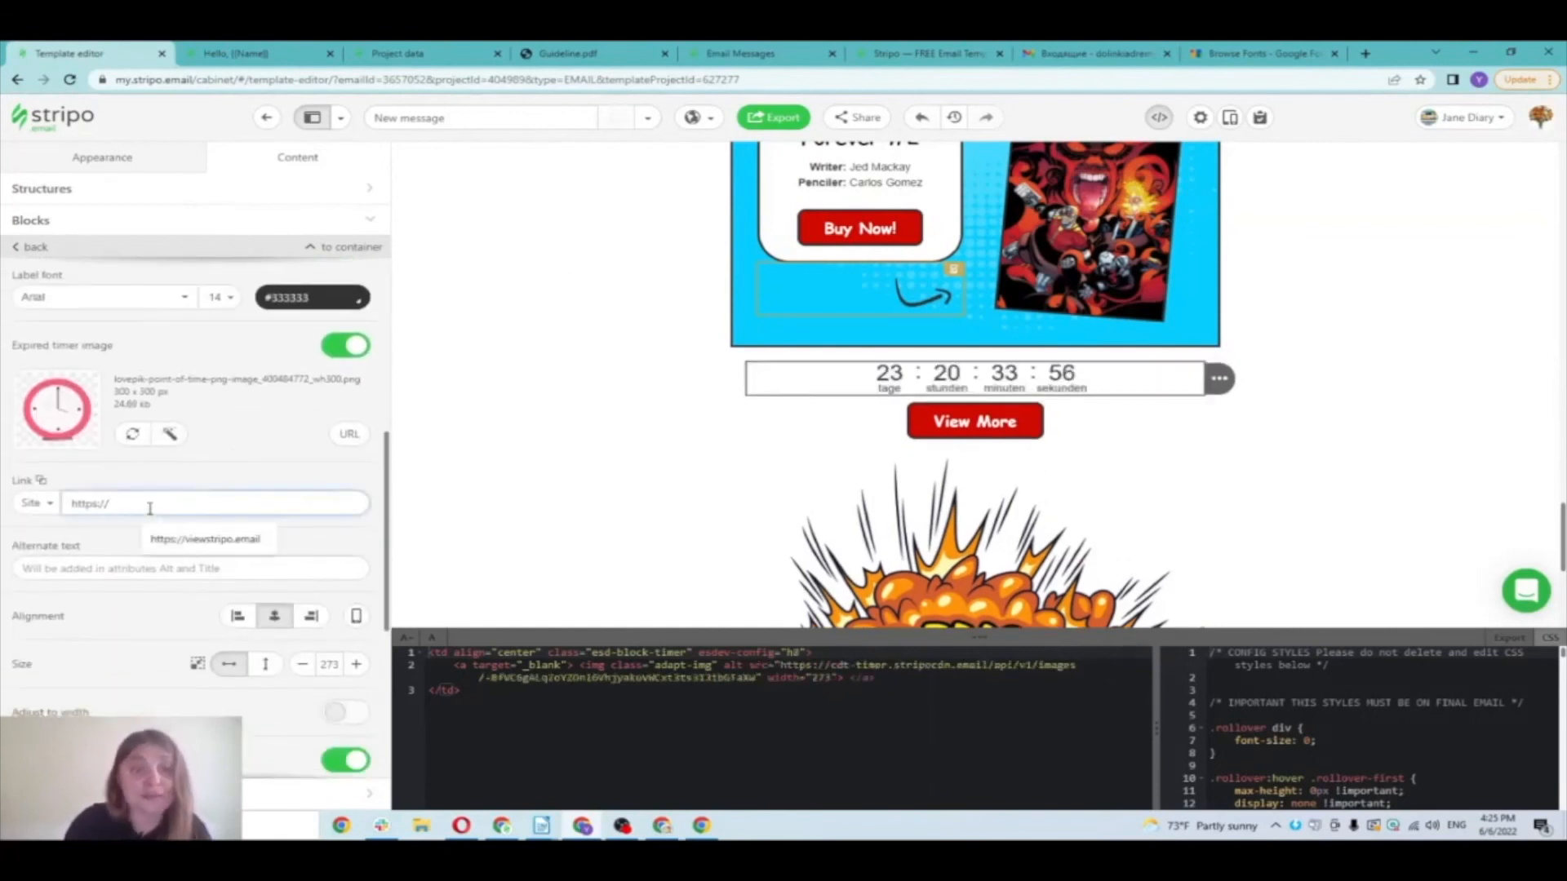
left_click(188, 541)
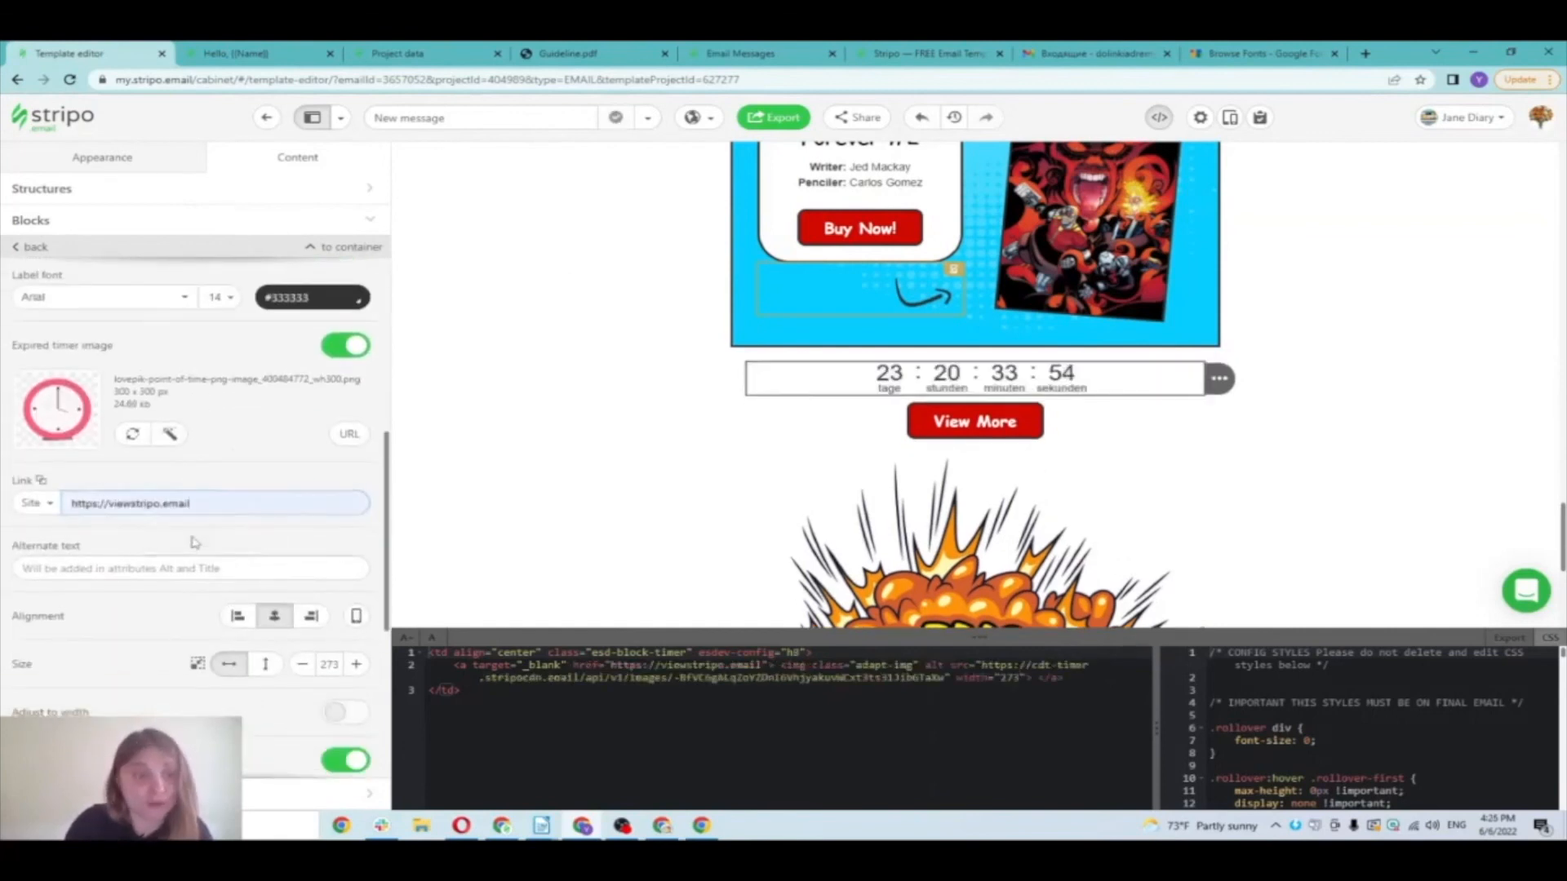
Step: Give the countdown timer the alternate text "do not miss"
left_click(31, 564)
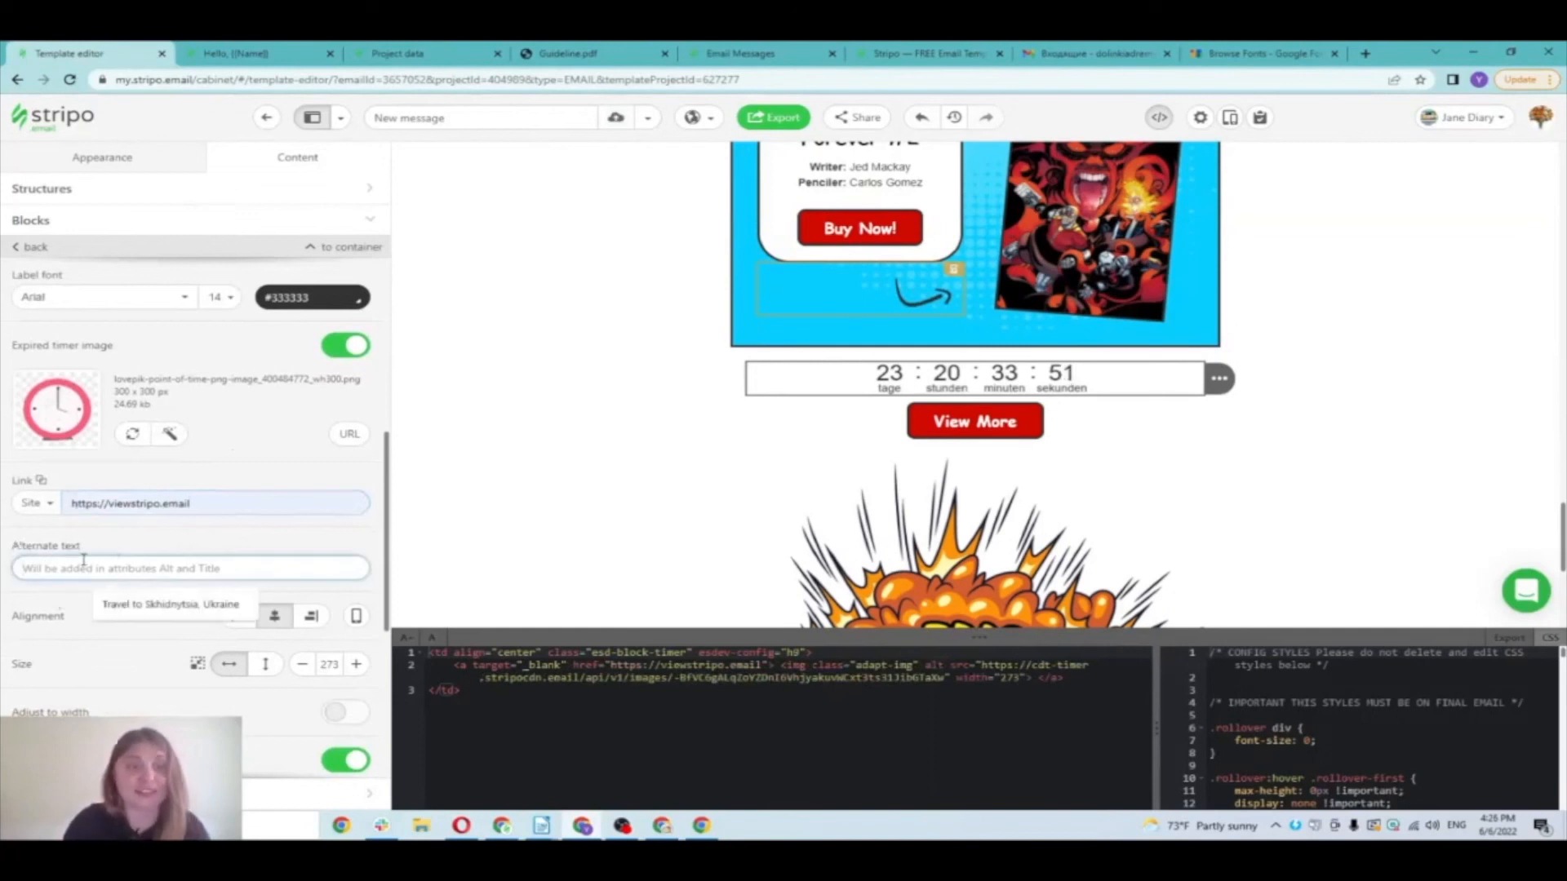
type("fas")
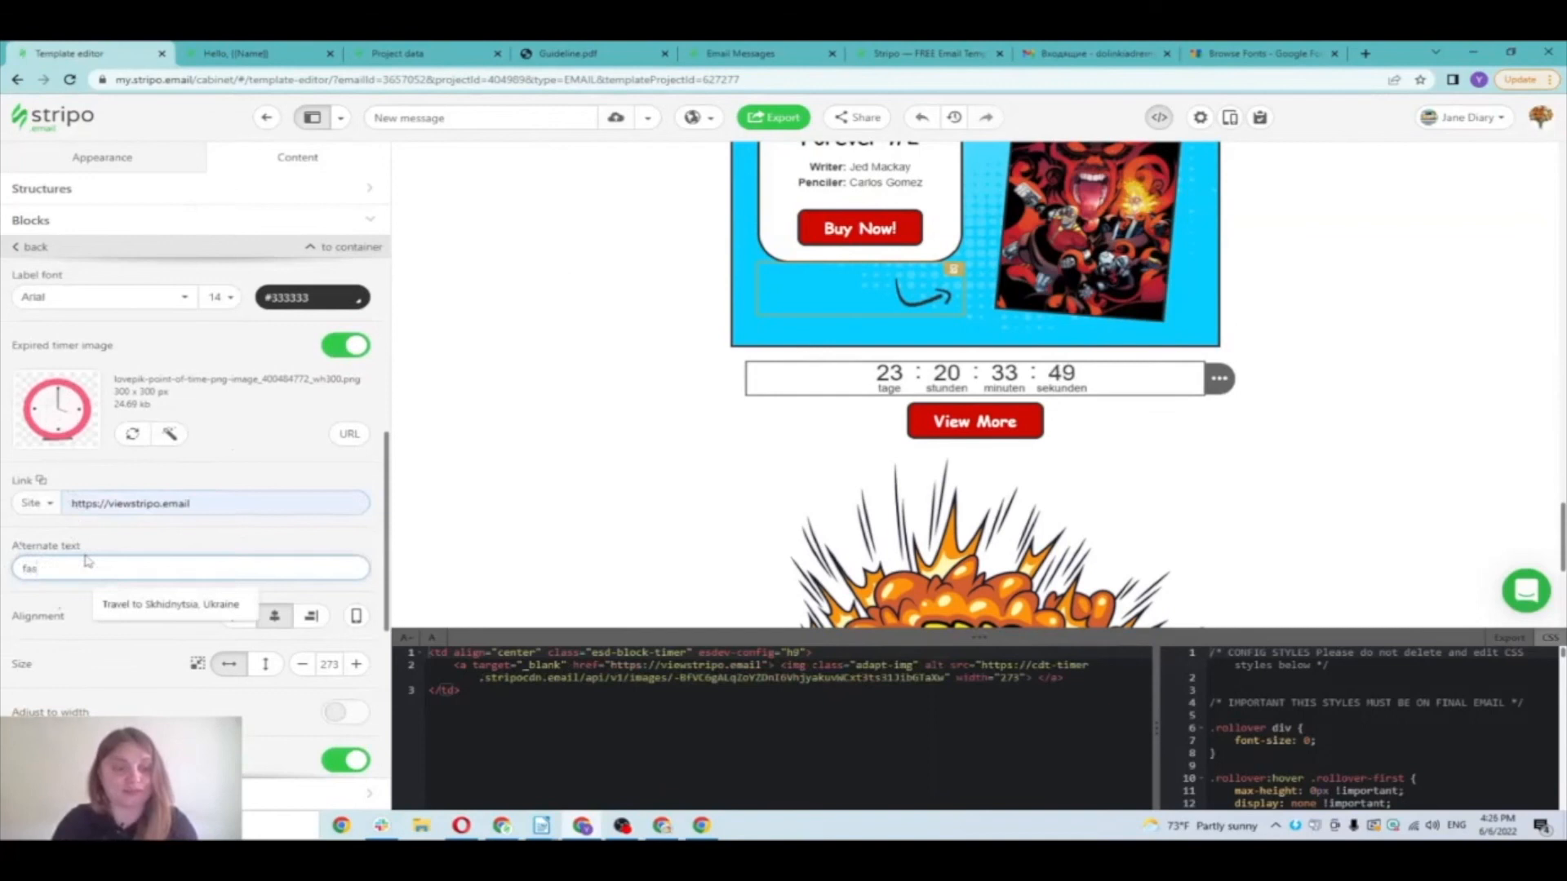
key("BackSpace")
key("BackSpace")
key("BackSpace")
type("do")
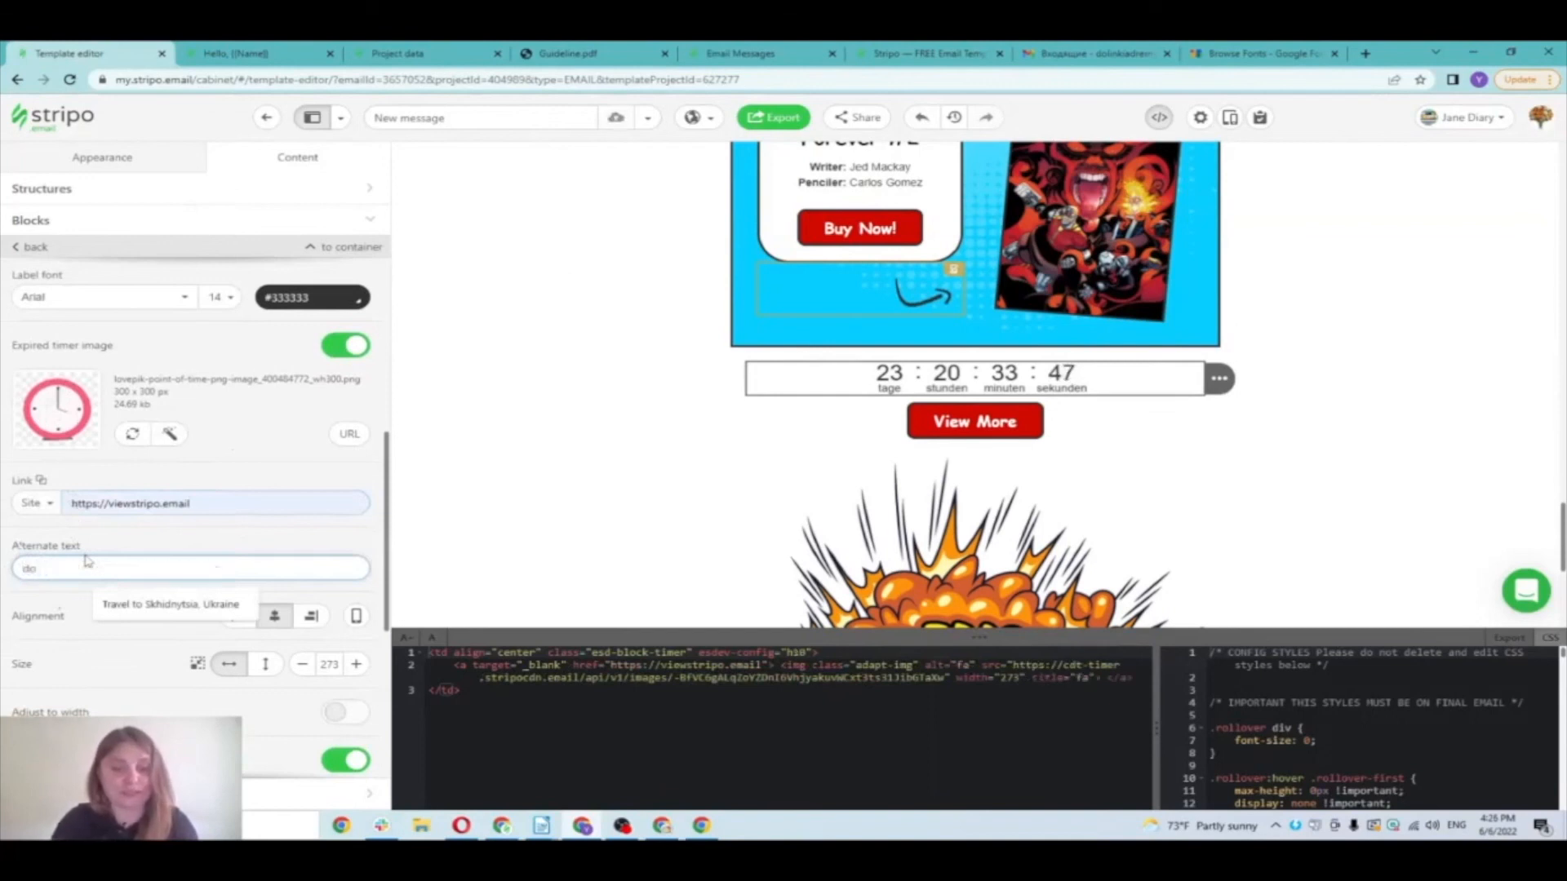
type(" not m")
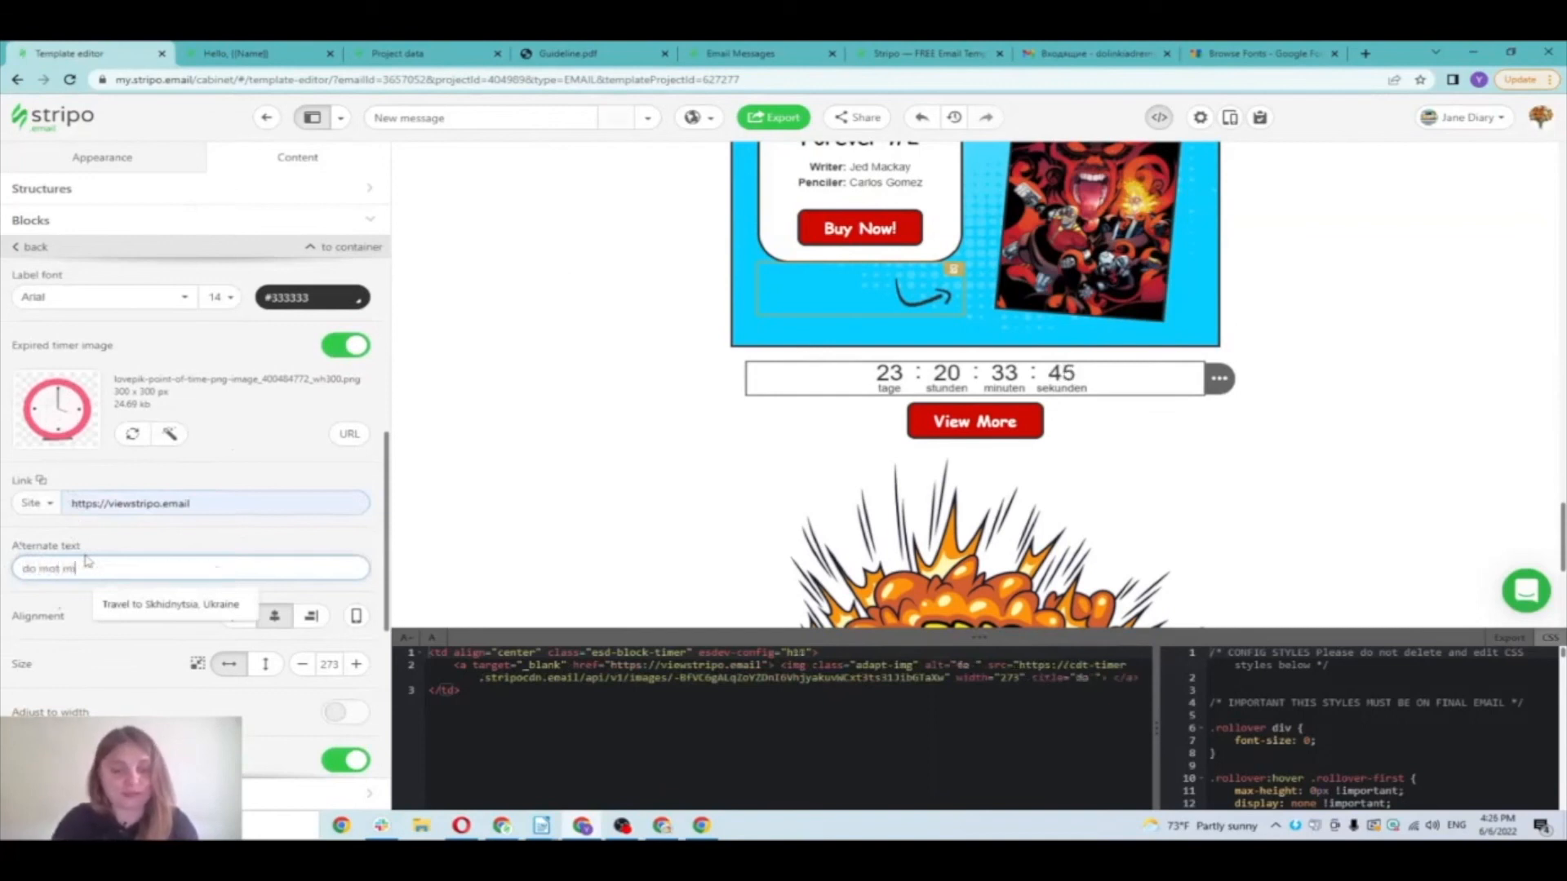
type("iss")
left_click(46, 565)
key("BackSpace")
type("n")
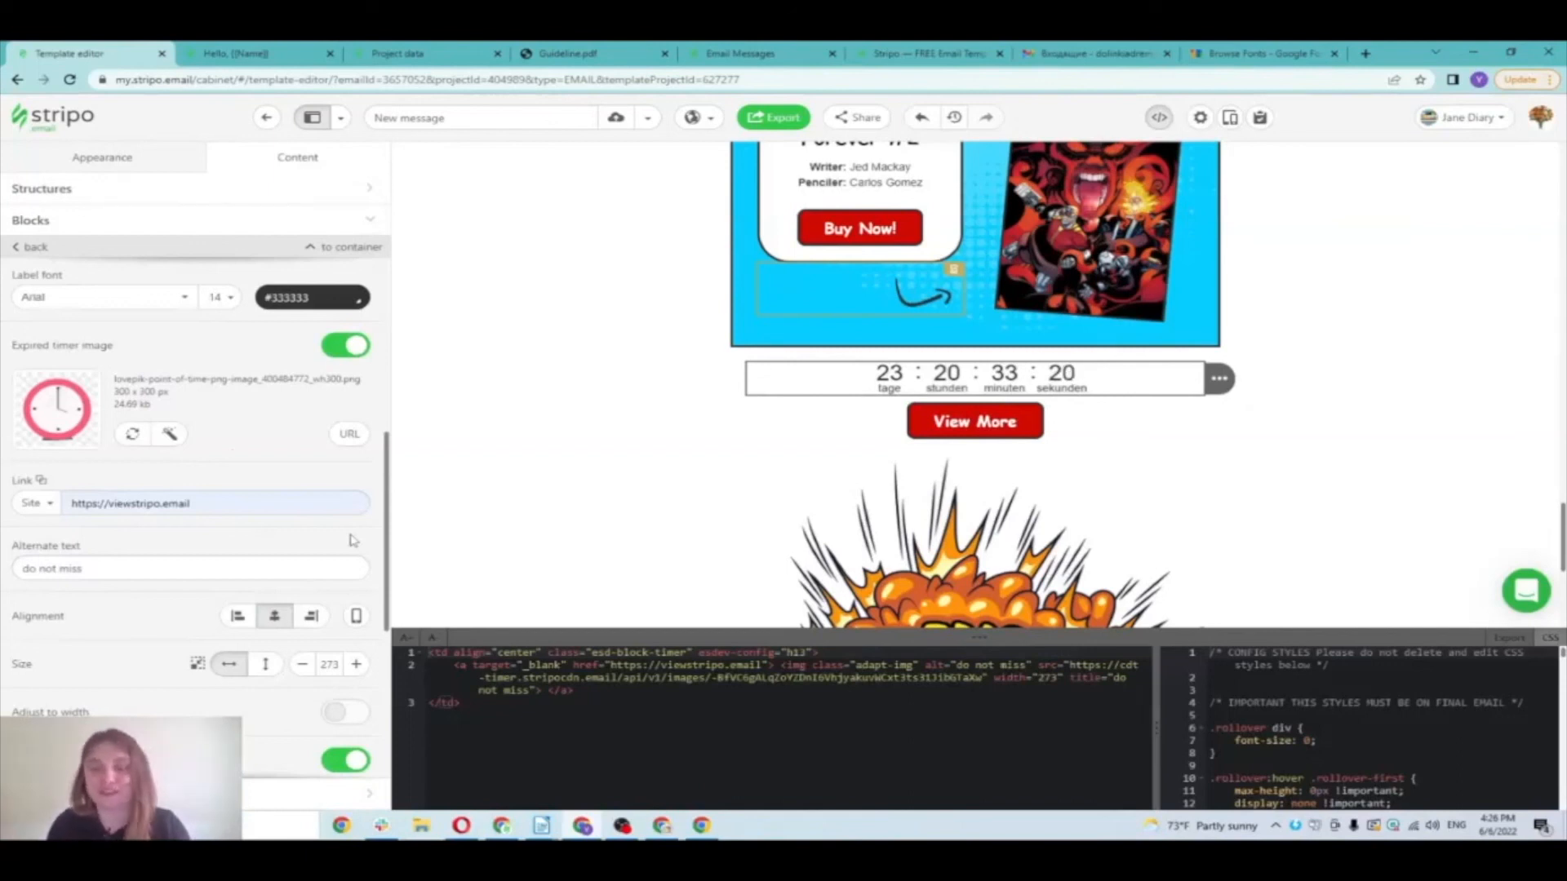
left_click_drag(15, 550, 89, 552)
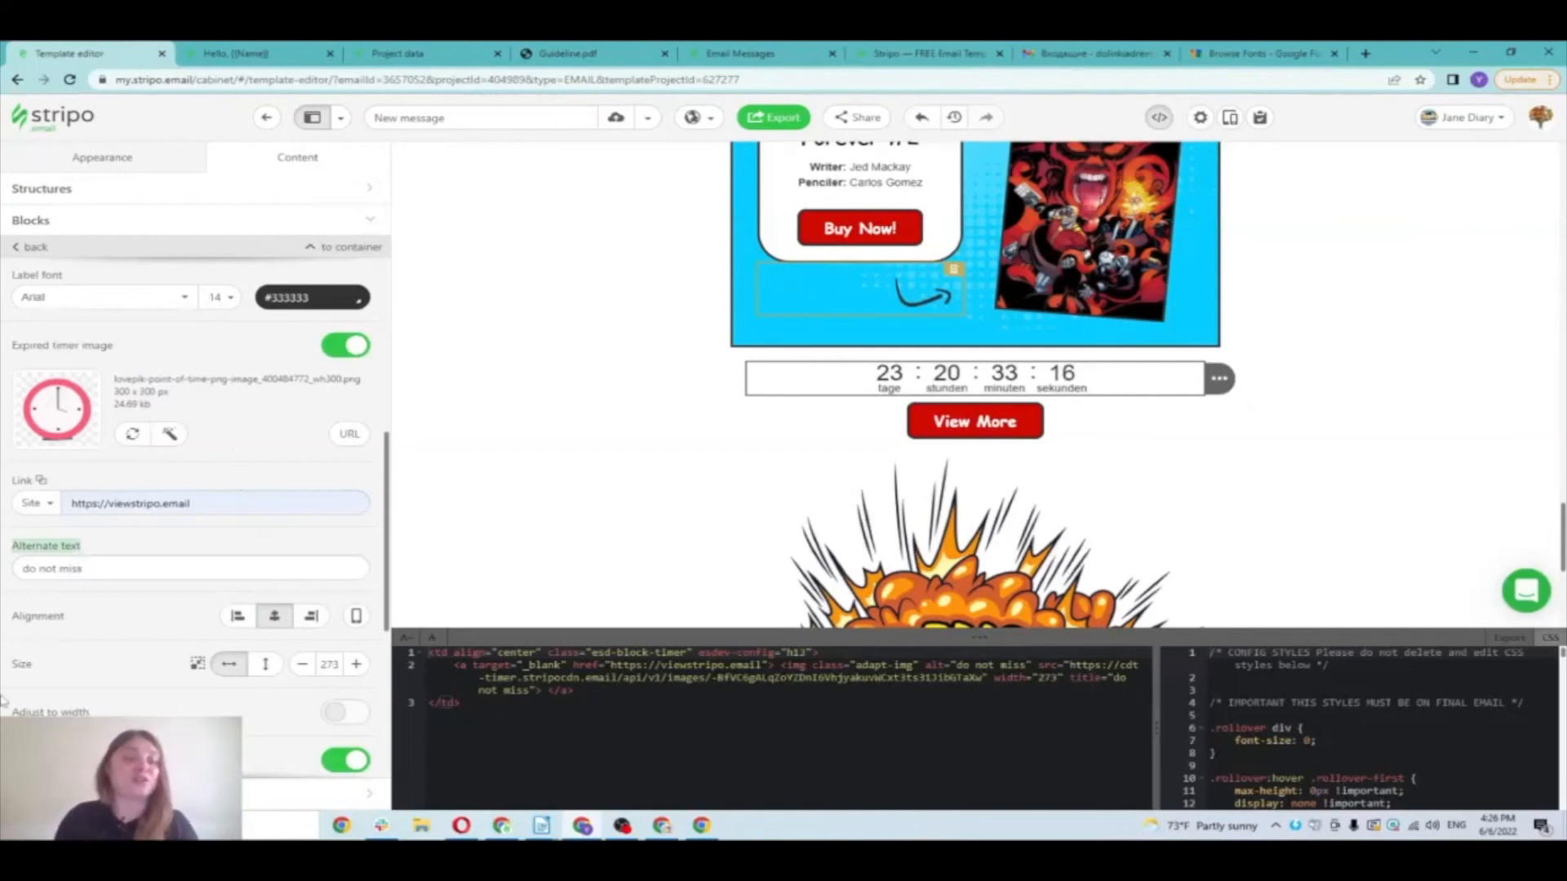
Step: Turn on Adjust to width for the countdown timer and close the code editor
left_click_drag(3, 704, 88, 713)
left_click(346, 711)
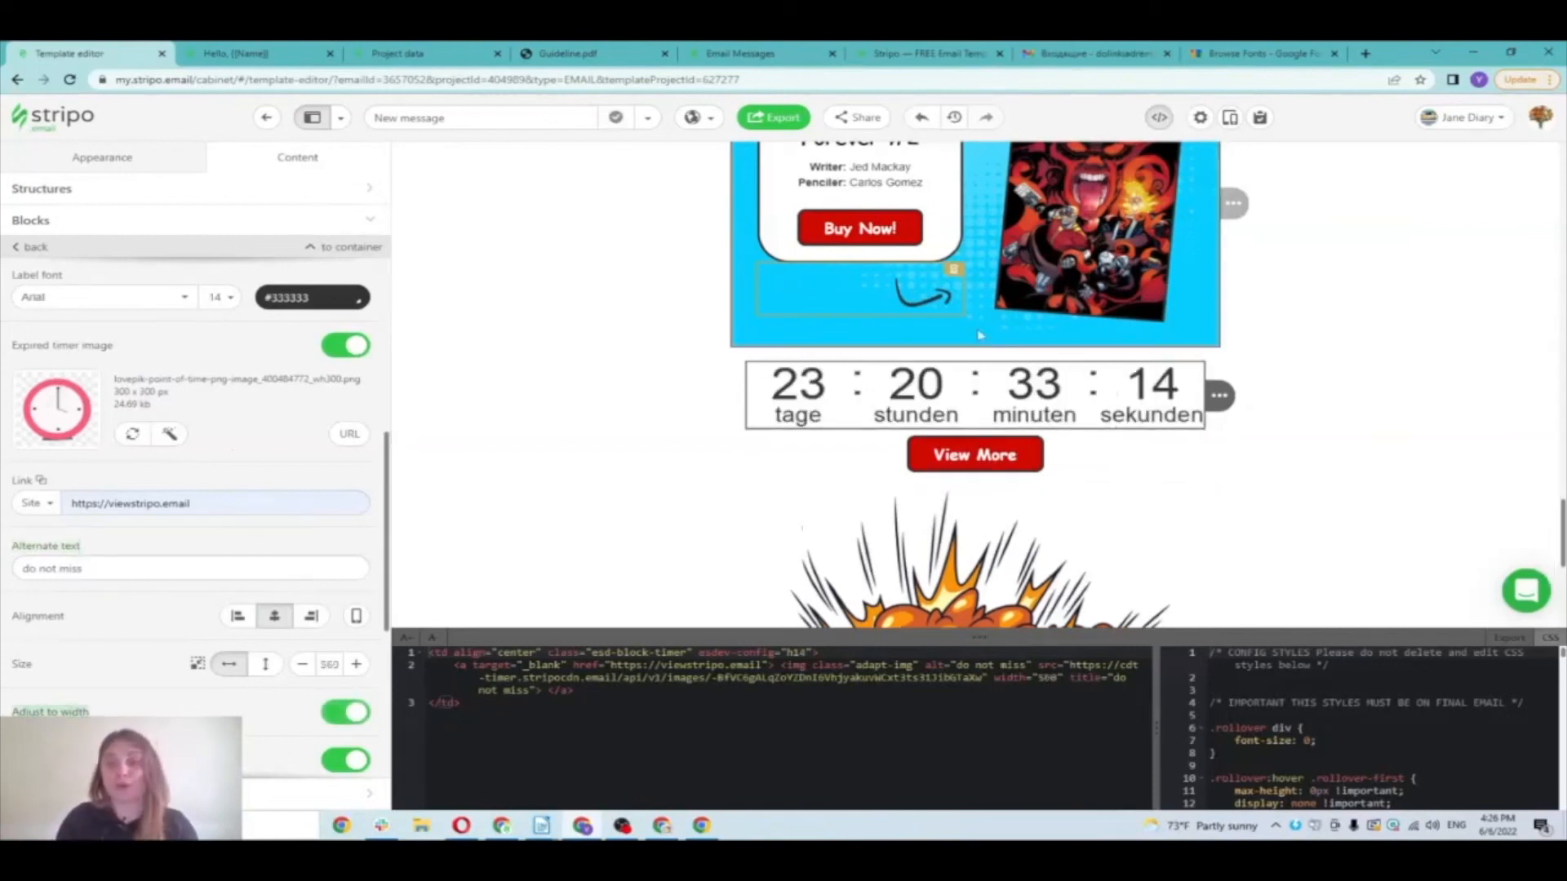
left_click_drag(854, 639, 855, 741)
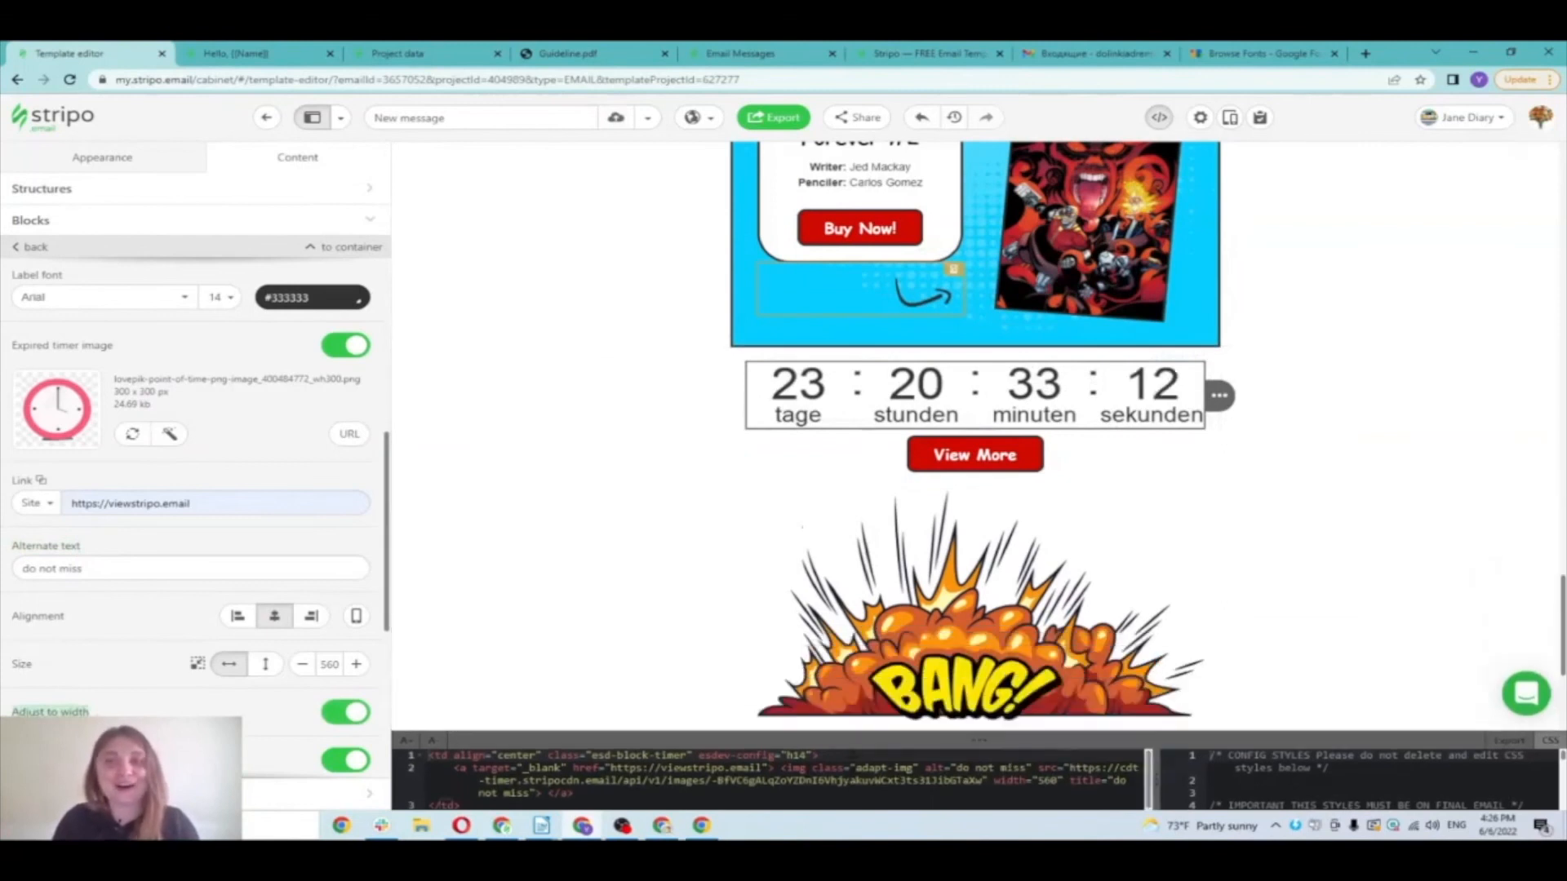
left_click(1160, 117)
Step: Send a test of the email message to the prefilled address
scroll(1075, 466, "up", 3)
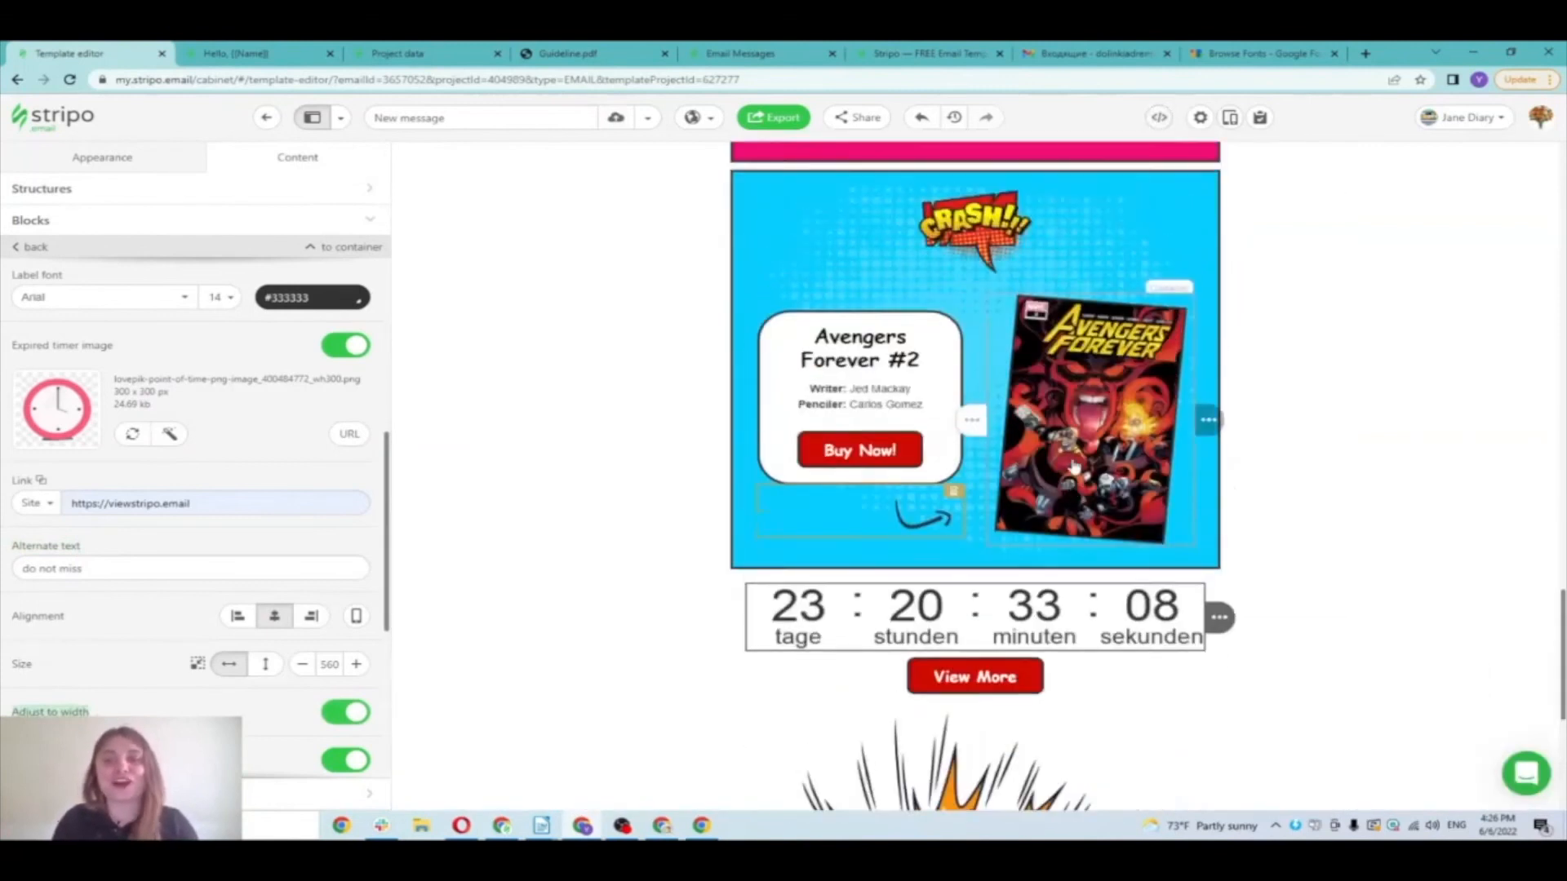
scroll(1076, 466, "up", 5)
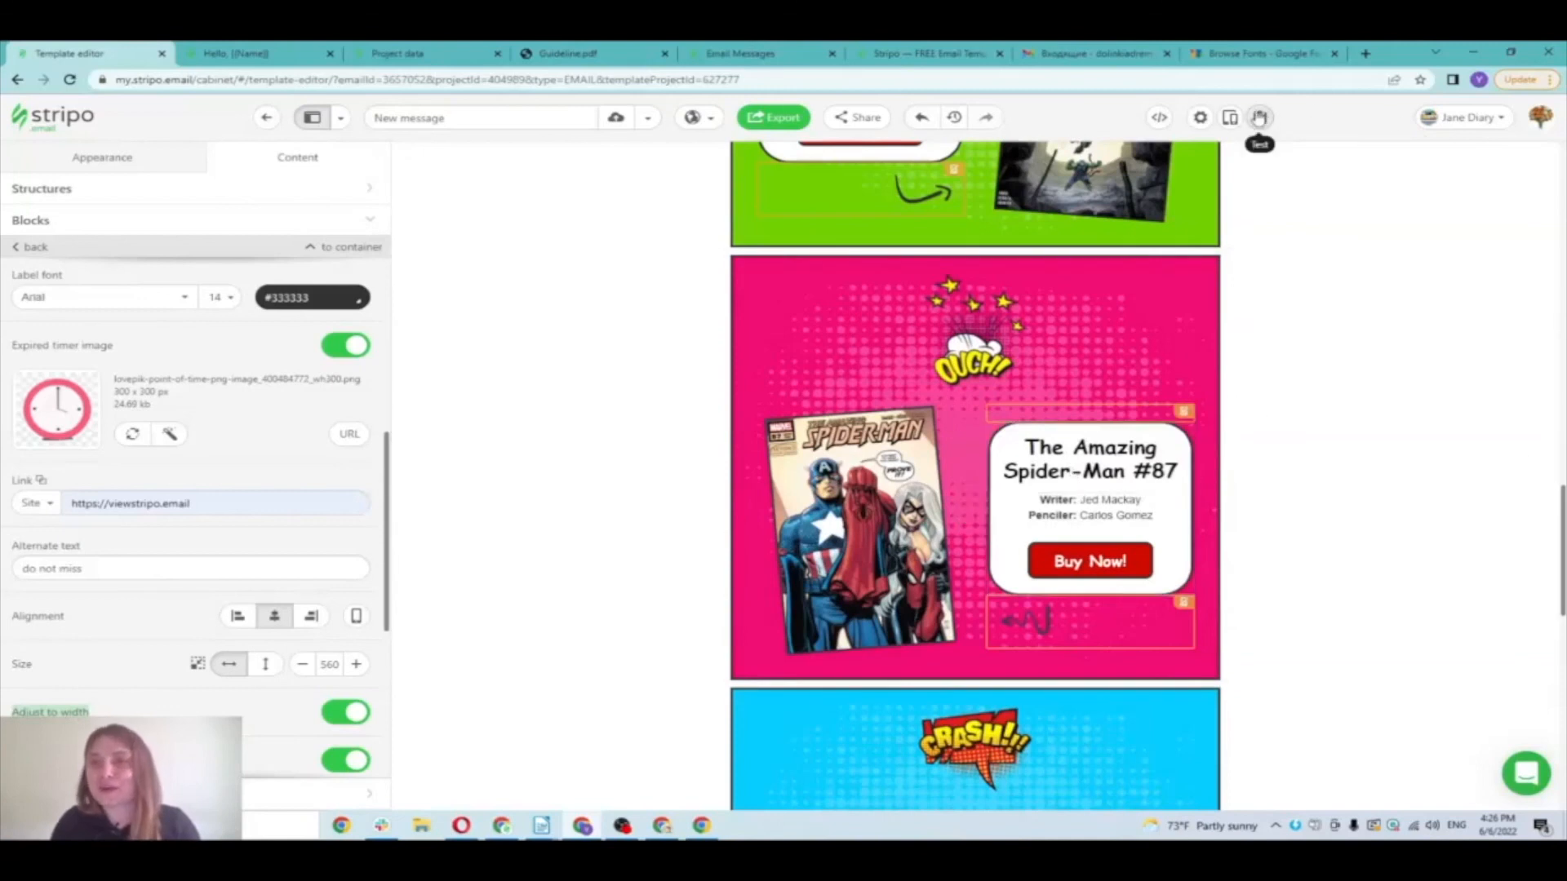
left_click(1260, 116)
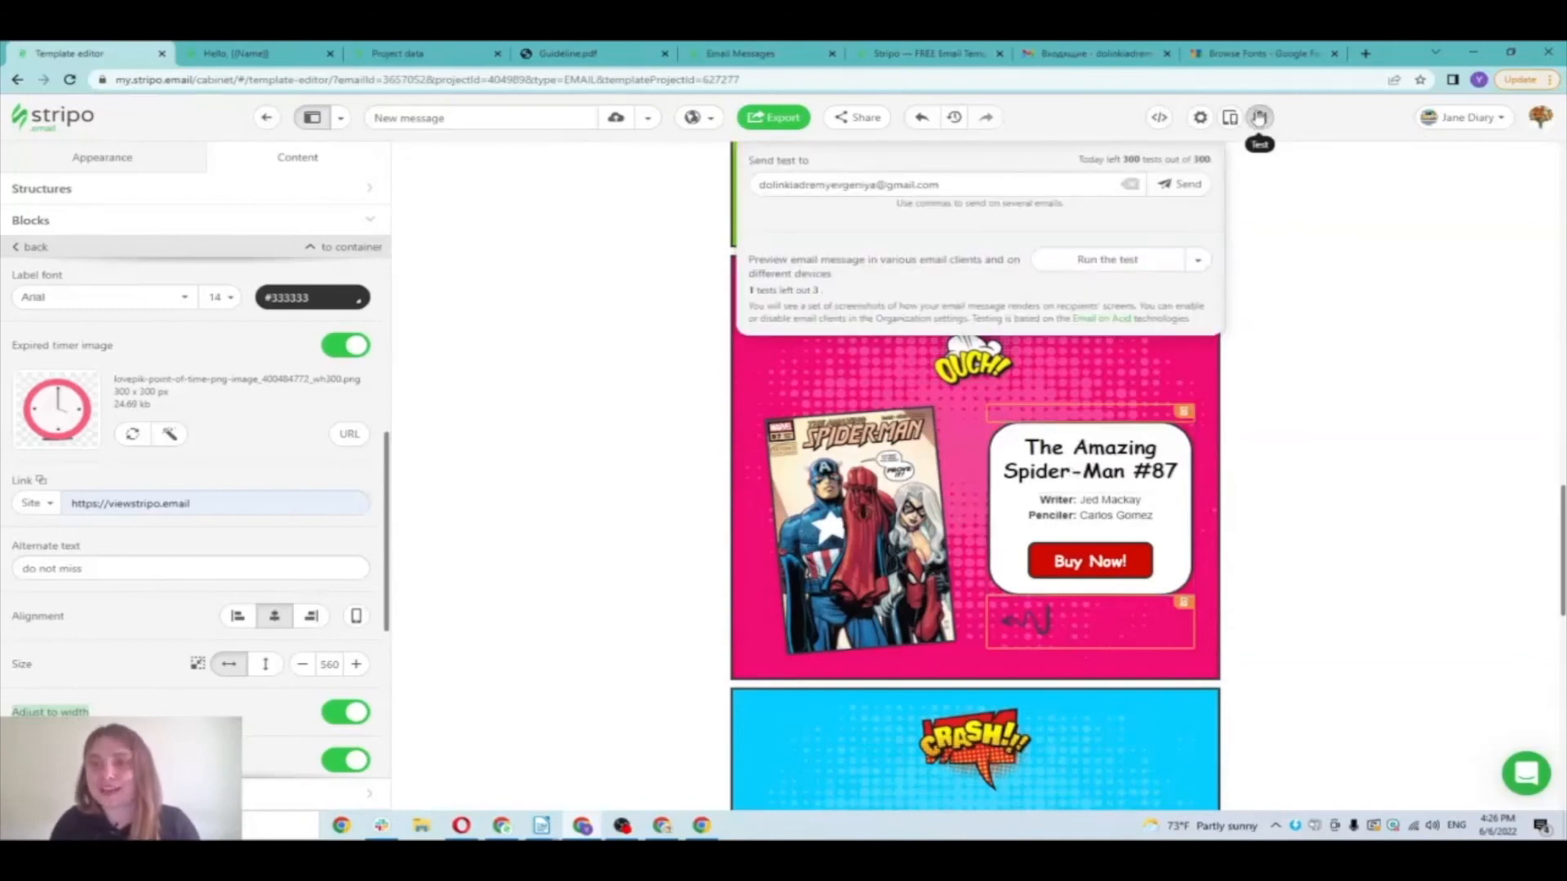
left_click(1193, 185)
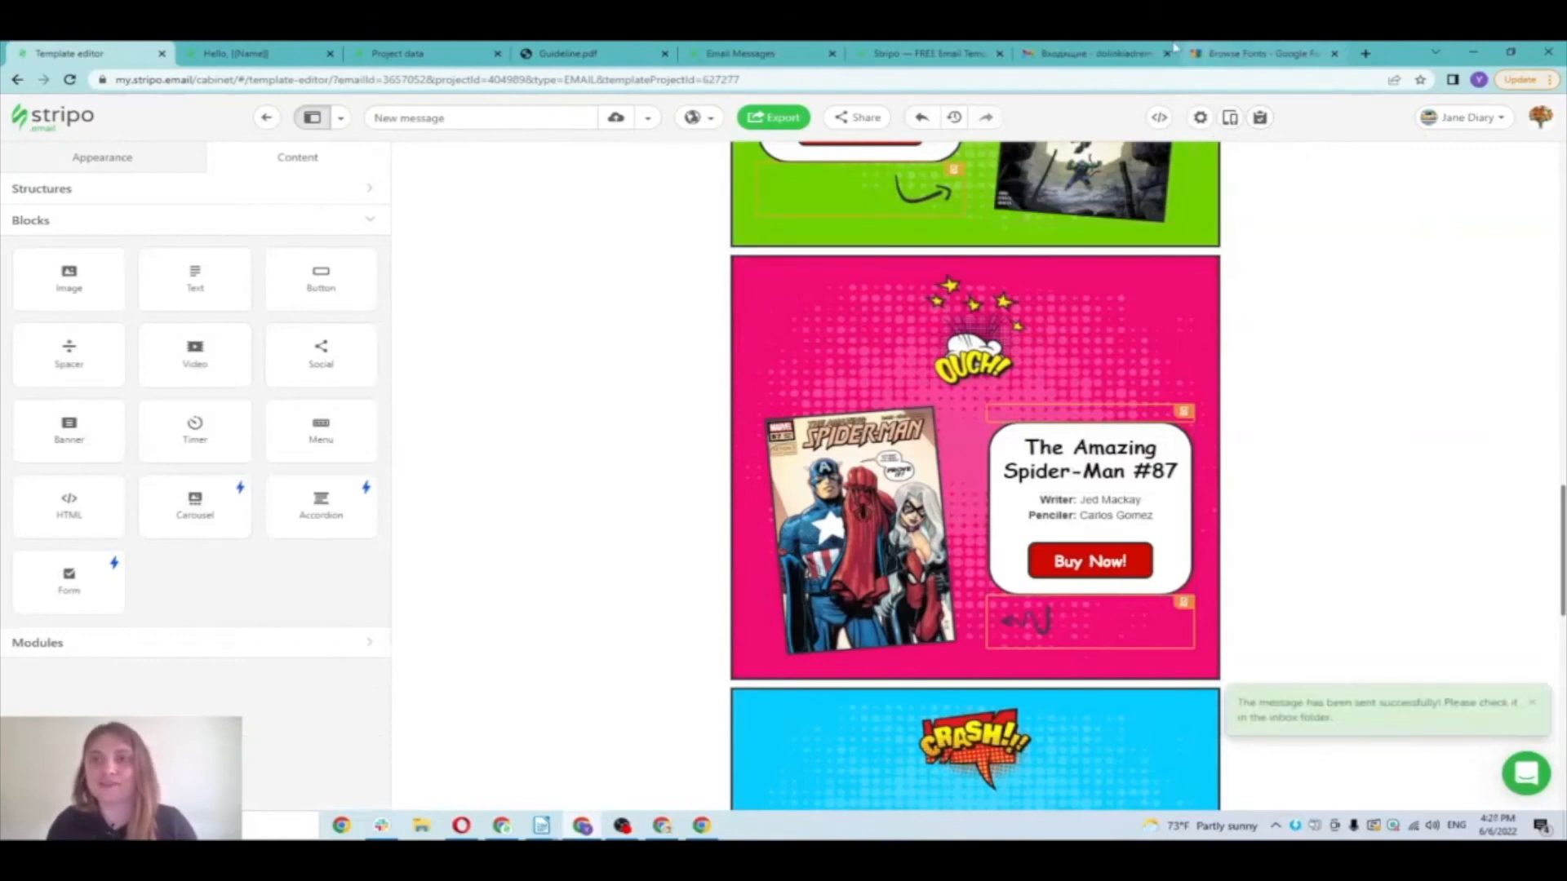
Step: Switch to Gmail and check the inbox categories for the test email, reloading the mailbox
left_click(1114, 50)
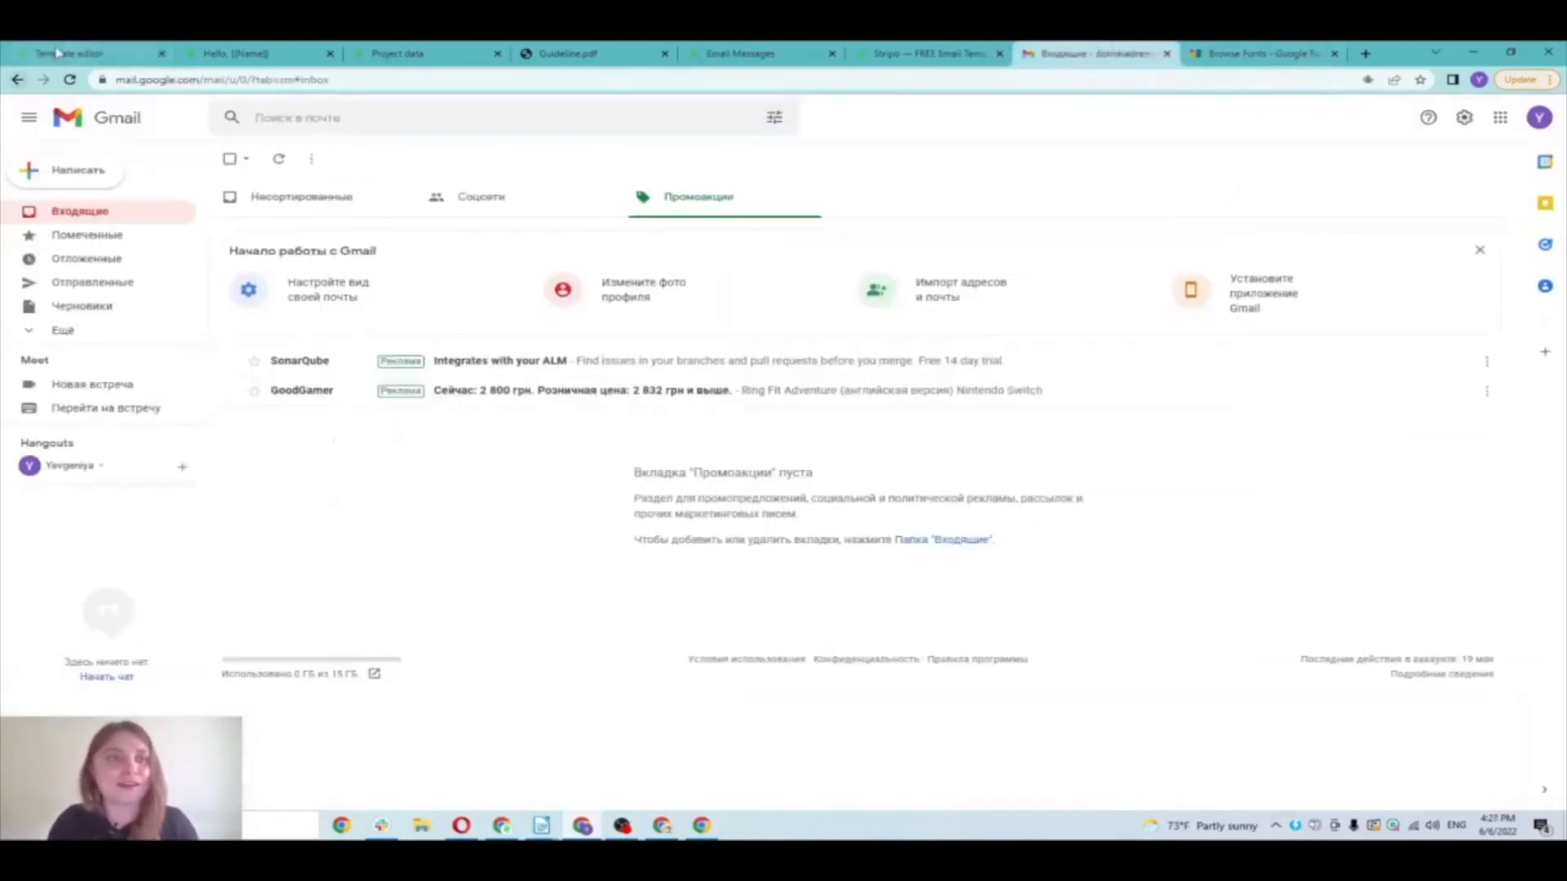
left_click(69, 79)
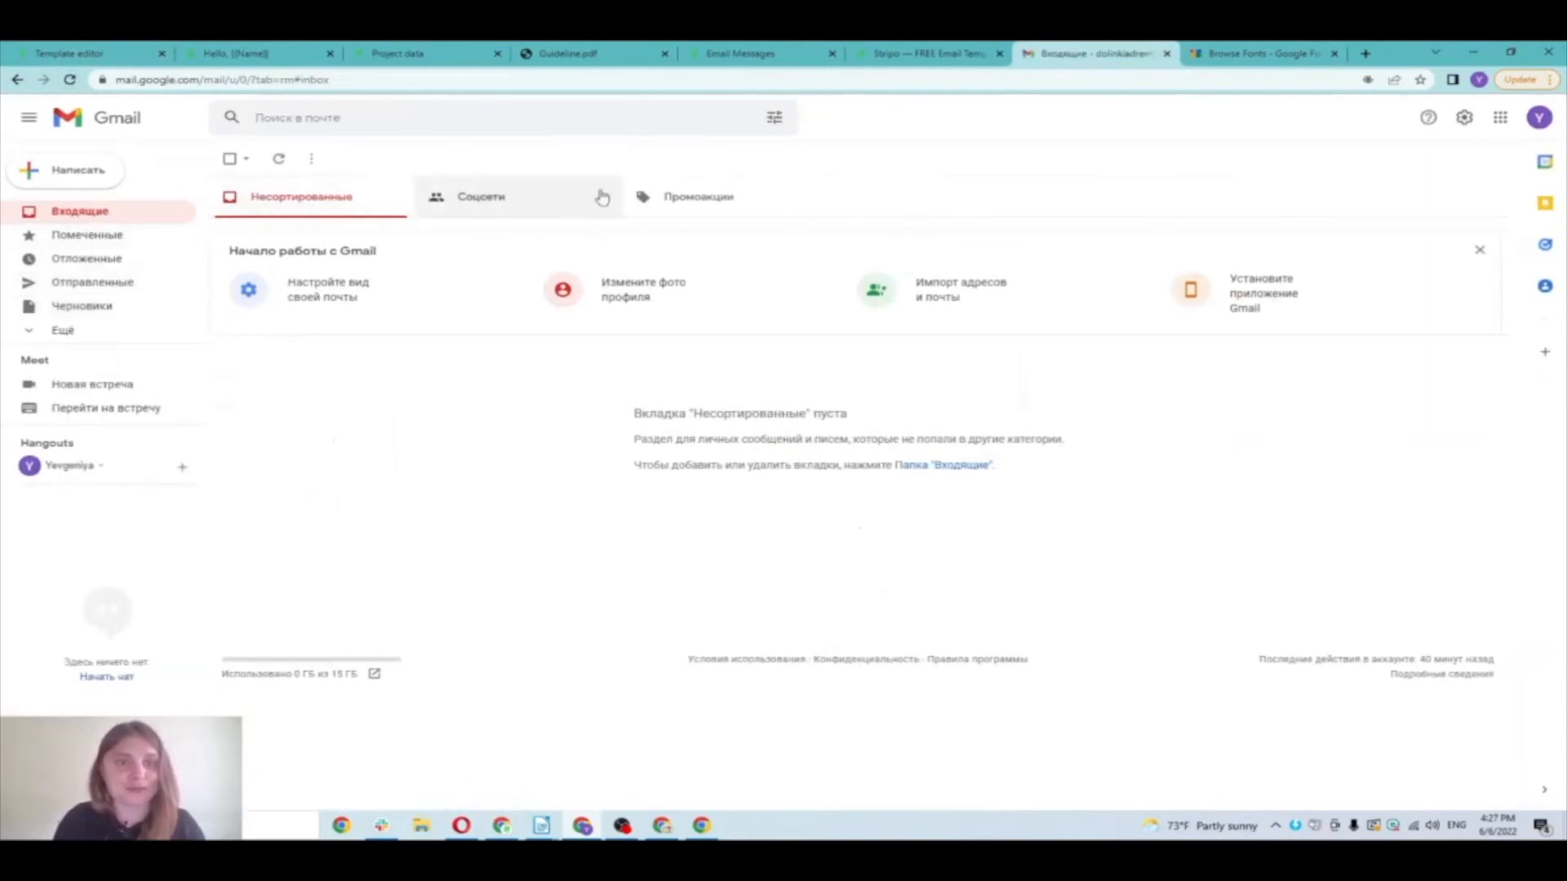
left_click(732, 208)
left_click(504, 208)
left_click(332, 214)
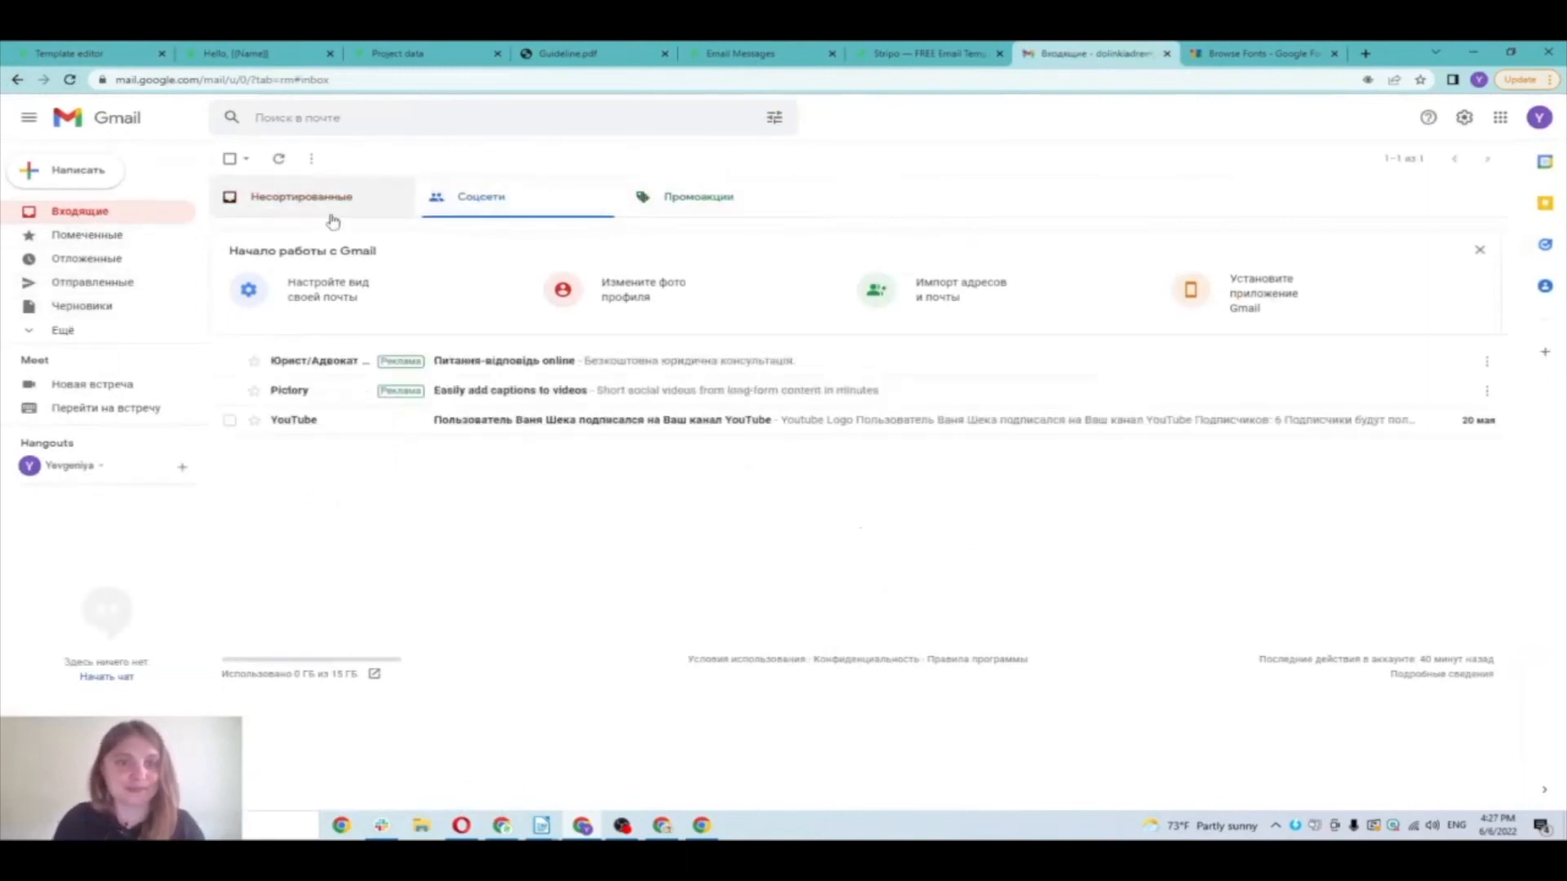
left_click(70, 81)
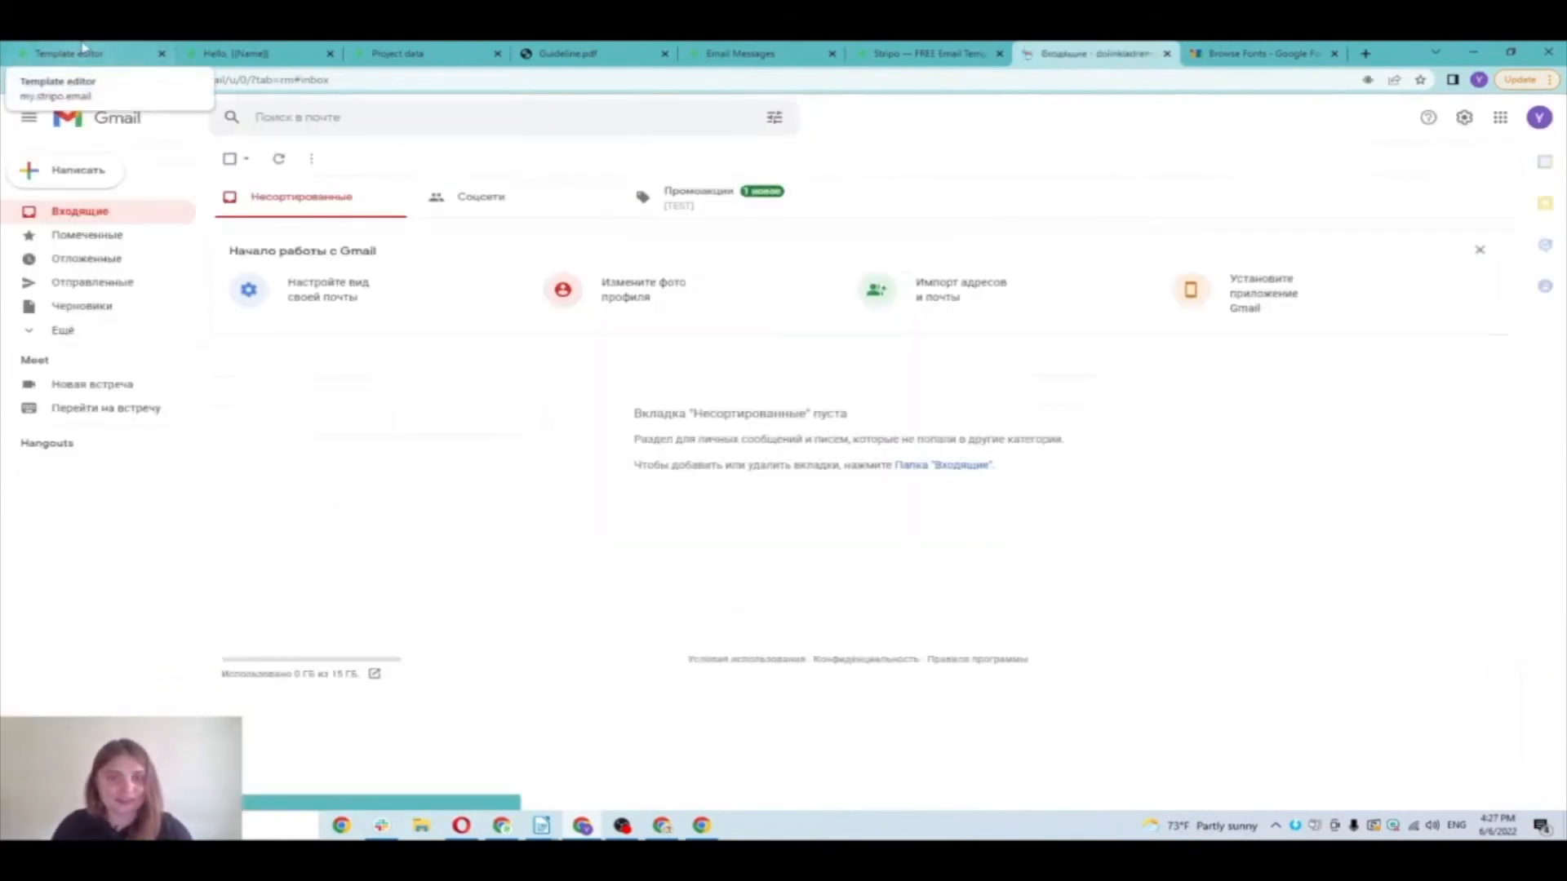
Step: Open the Stripo TEST message among the promotions and look through it down to the countdown timer
left_click(715, 199)
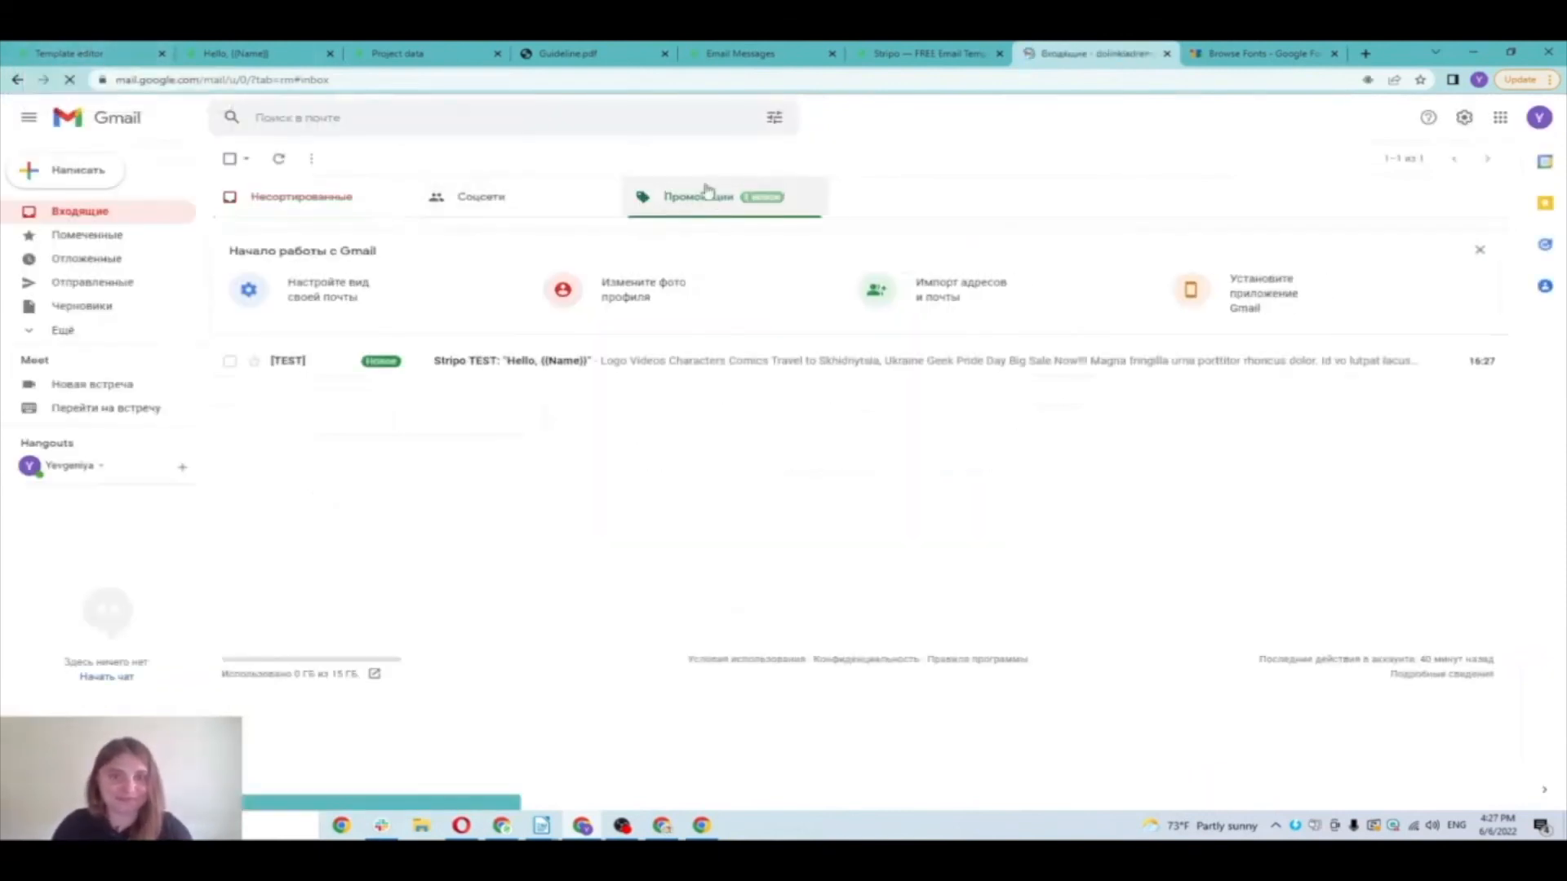
left_click(504, 355)
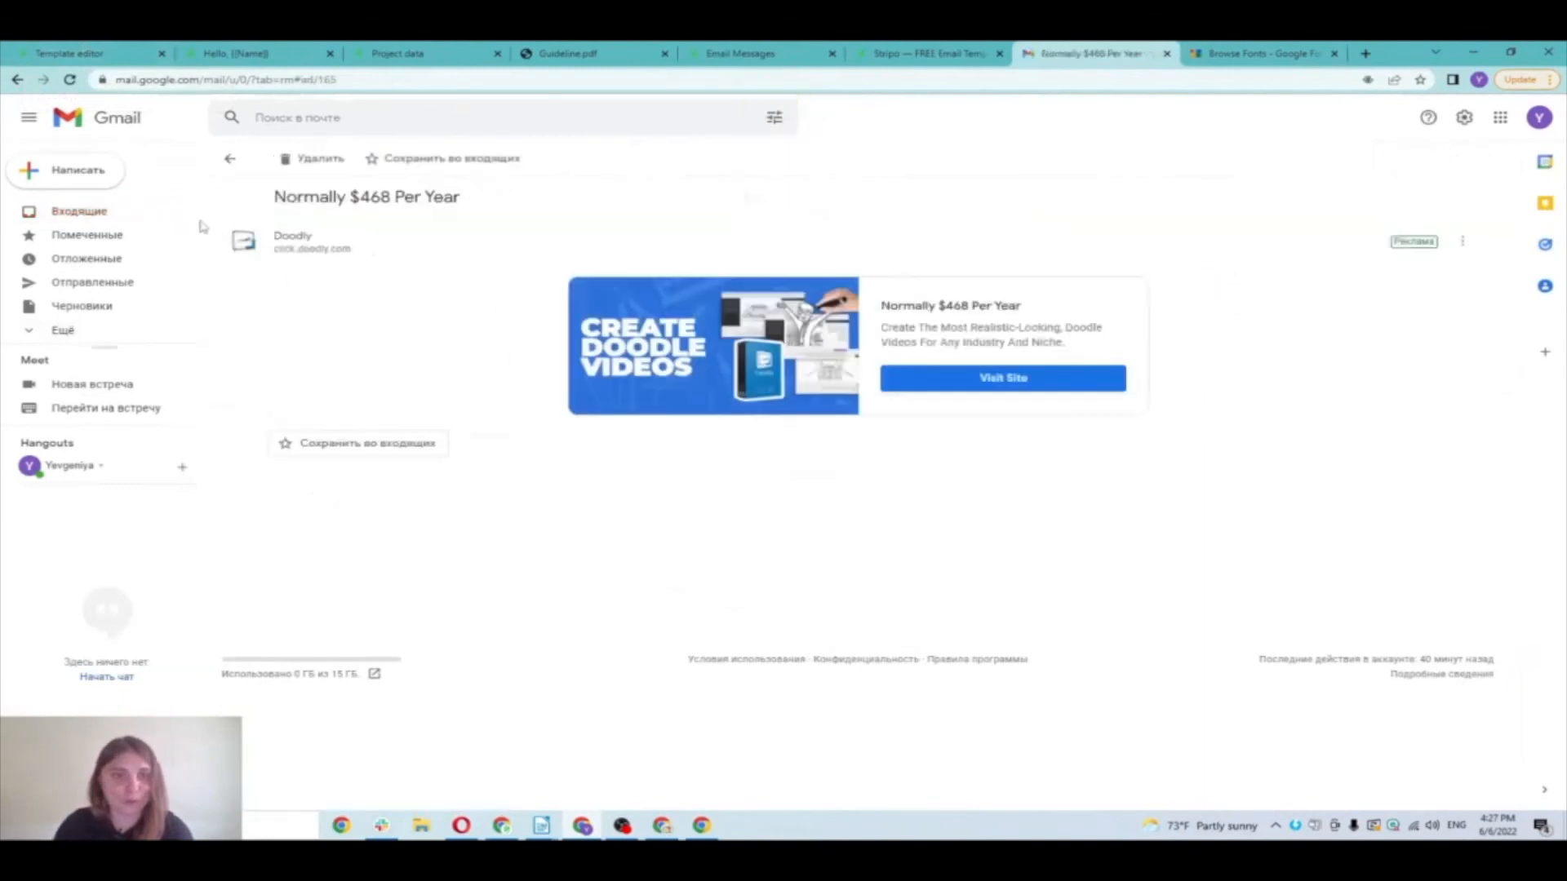
left_click(68, 213)
left_click(645, 199)
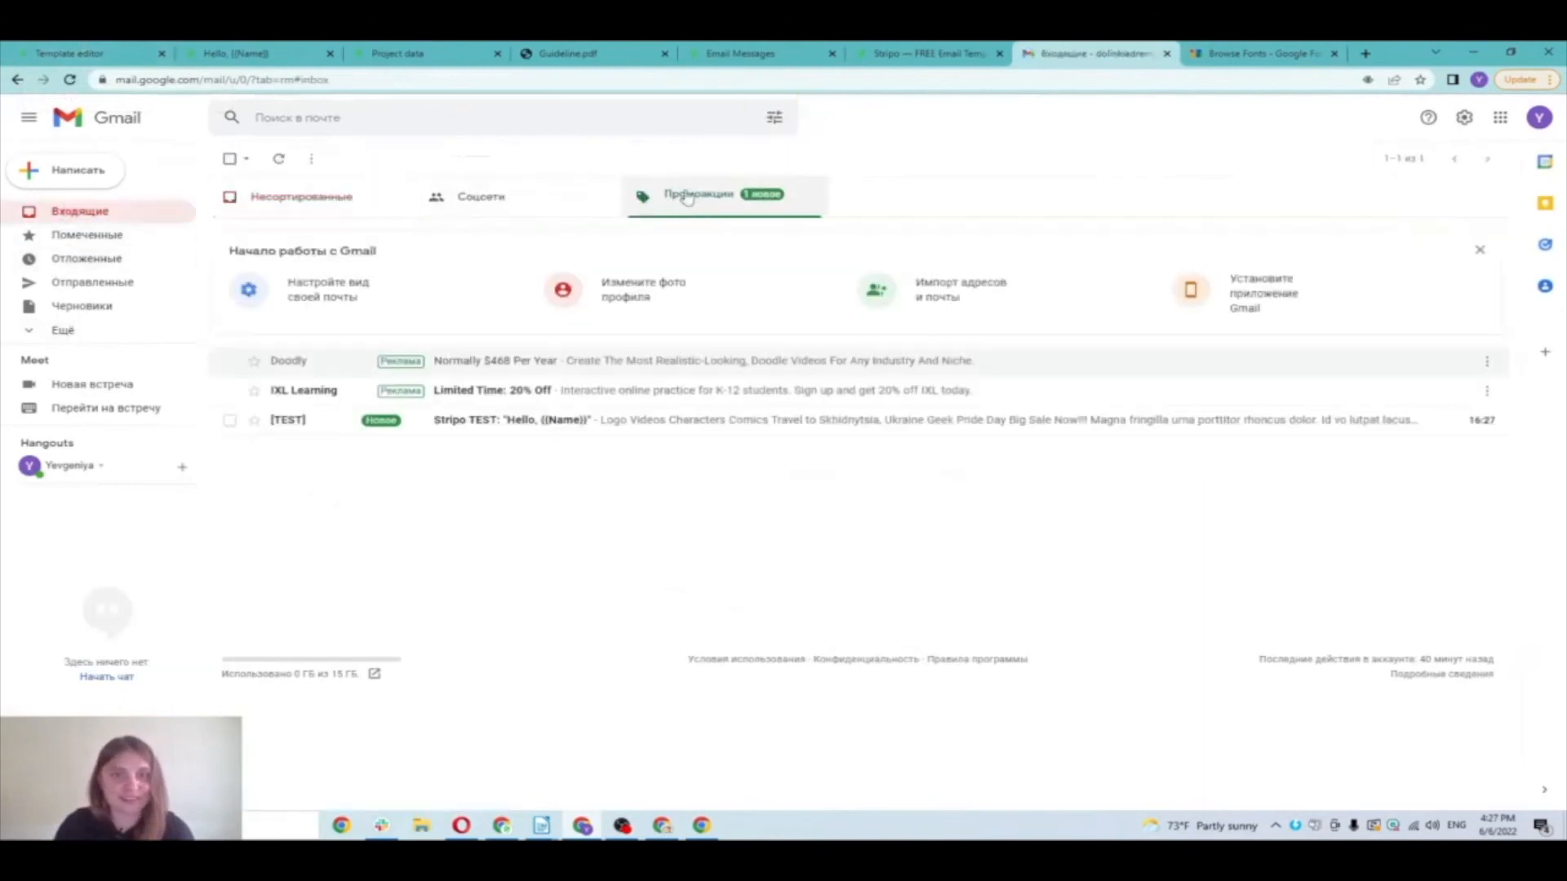
left_click(400, 424)
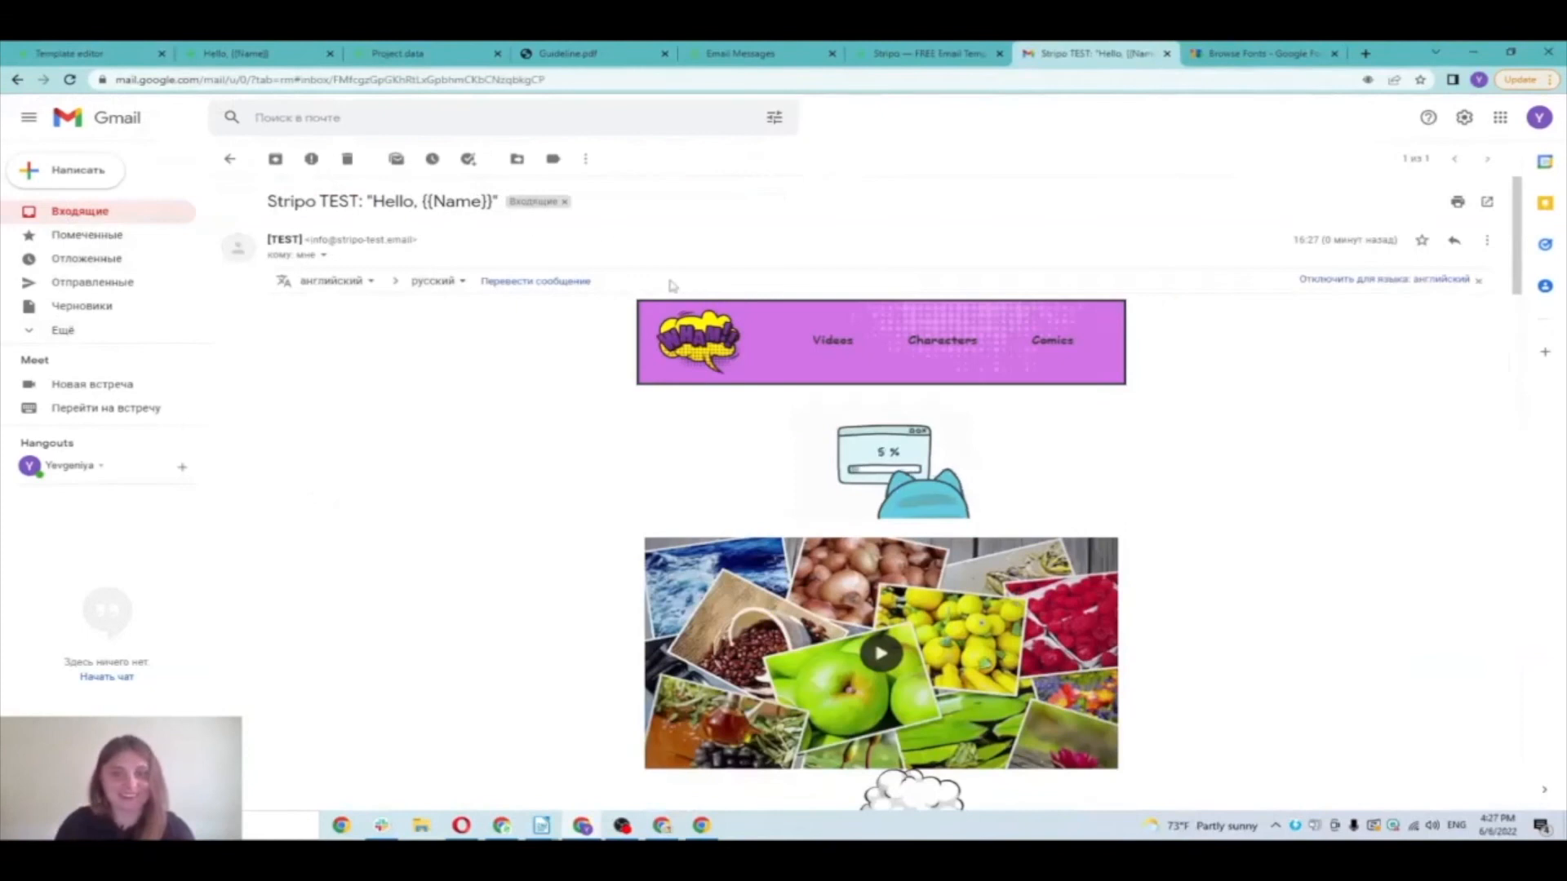
scroll(571, 272, "down", 3)
scroll(571, 272, "down", 8)
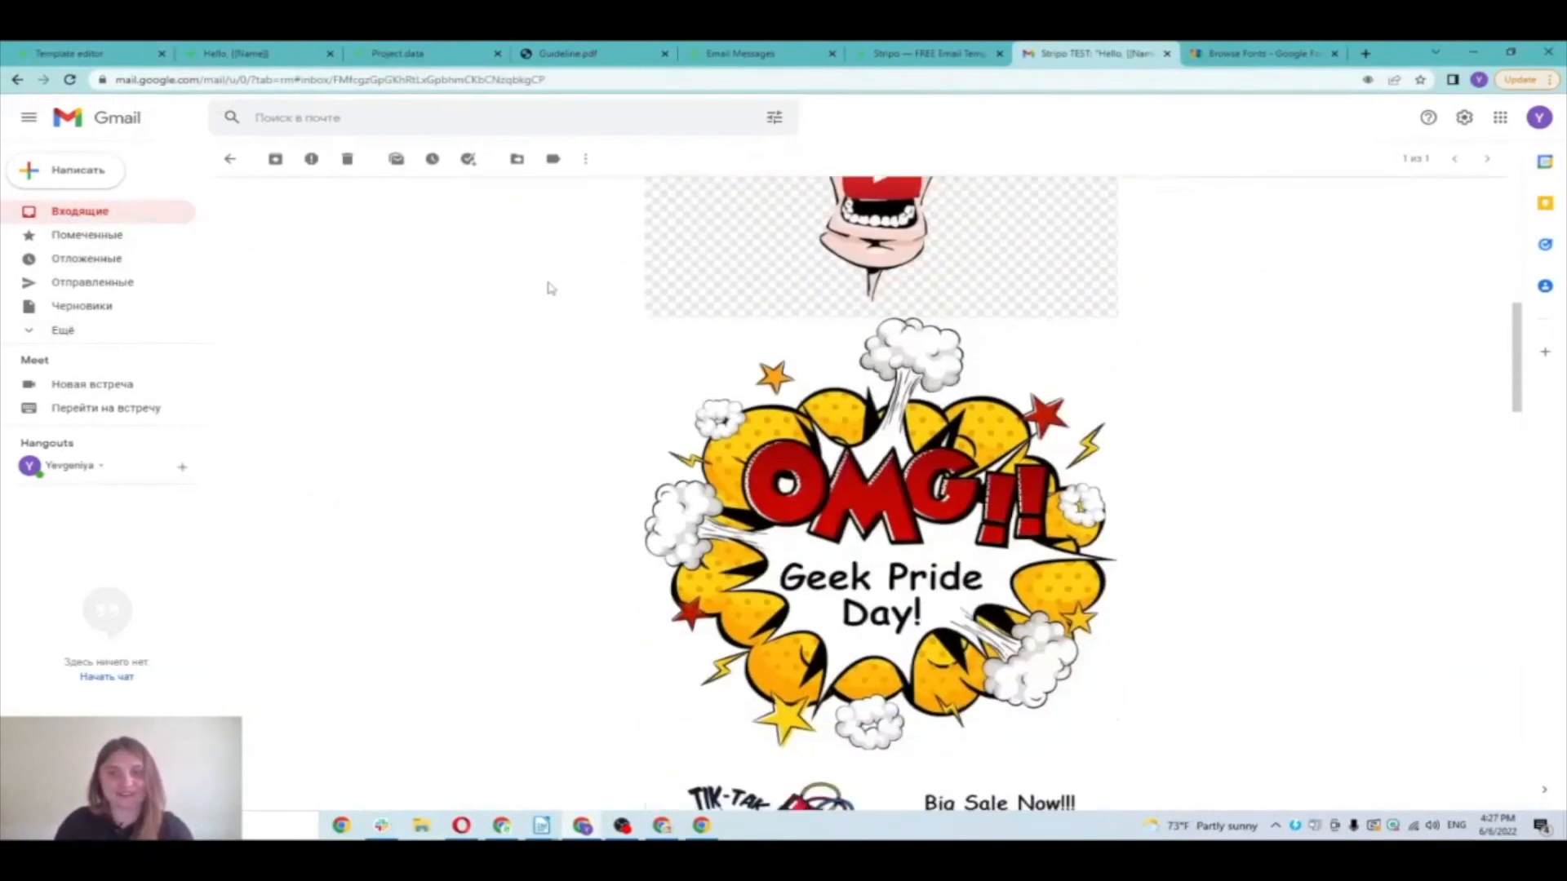
scroll(524, 331, "down", 9)
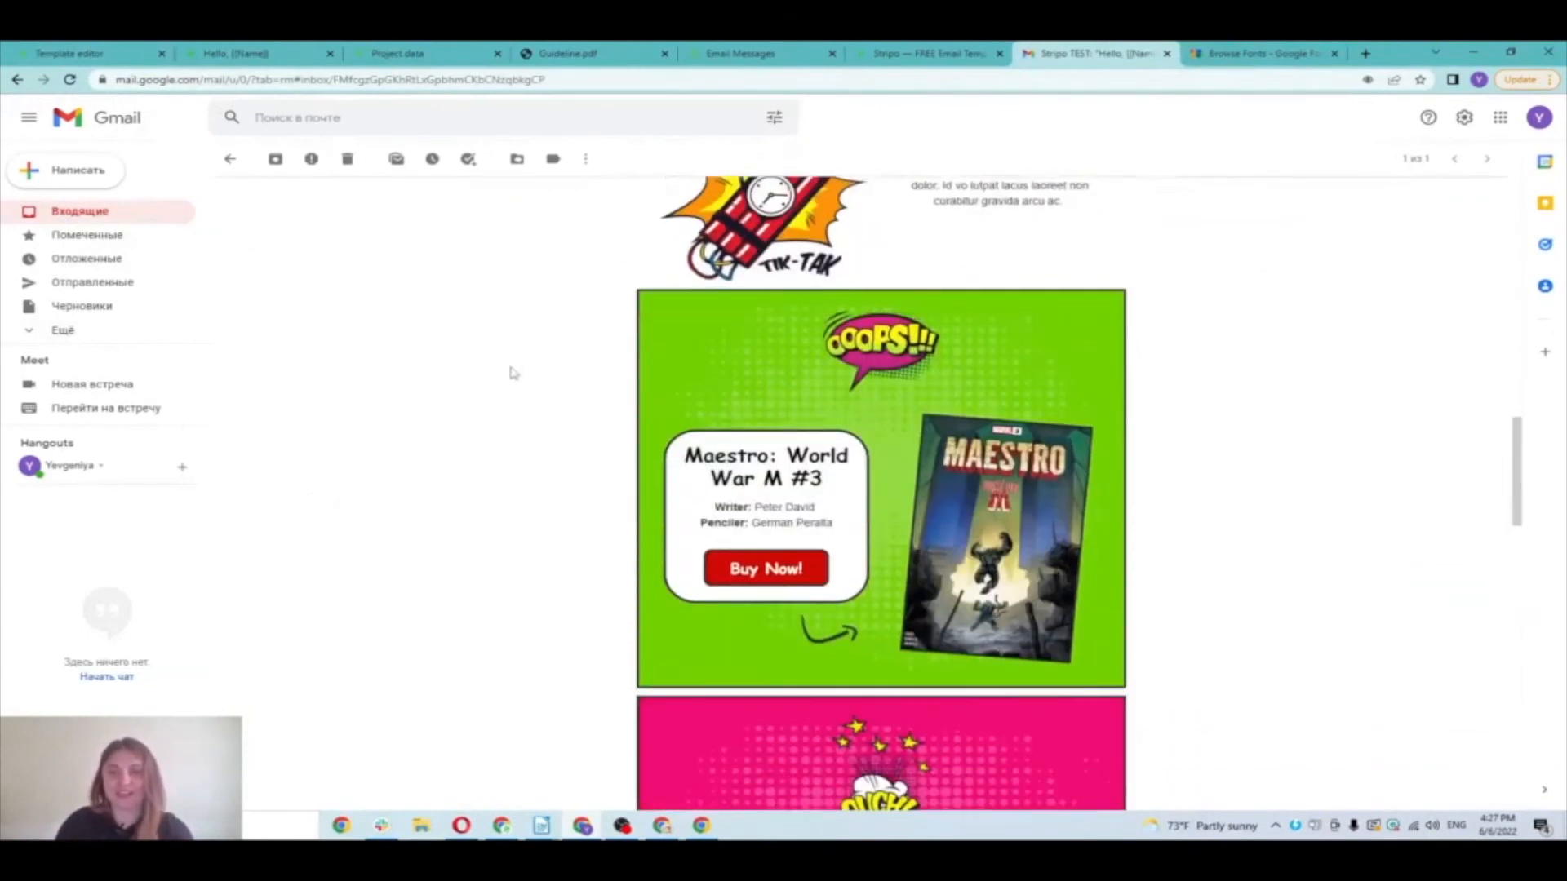
scroll(495, 493, "down", 11)
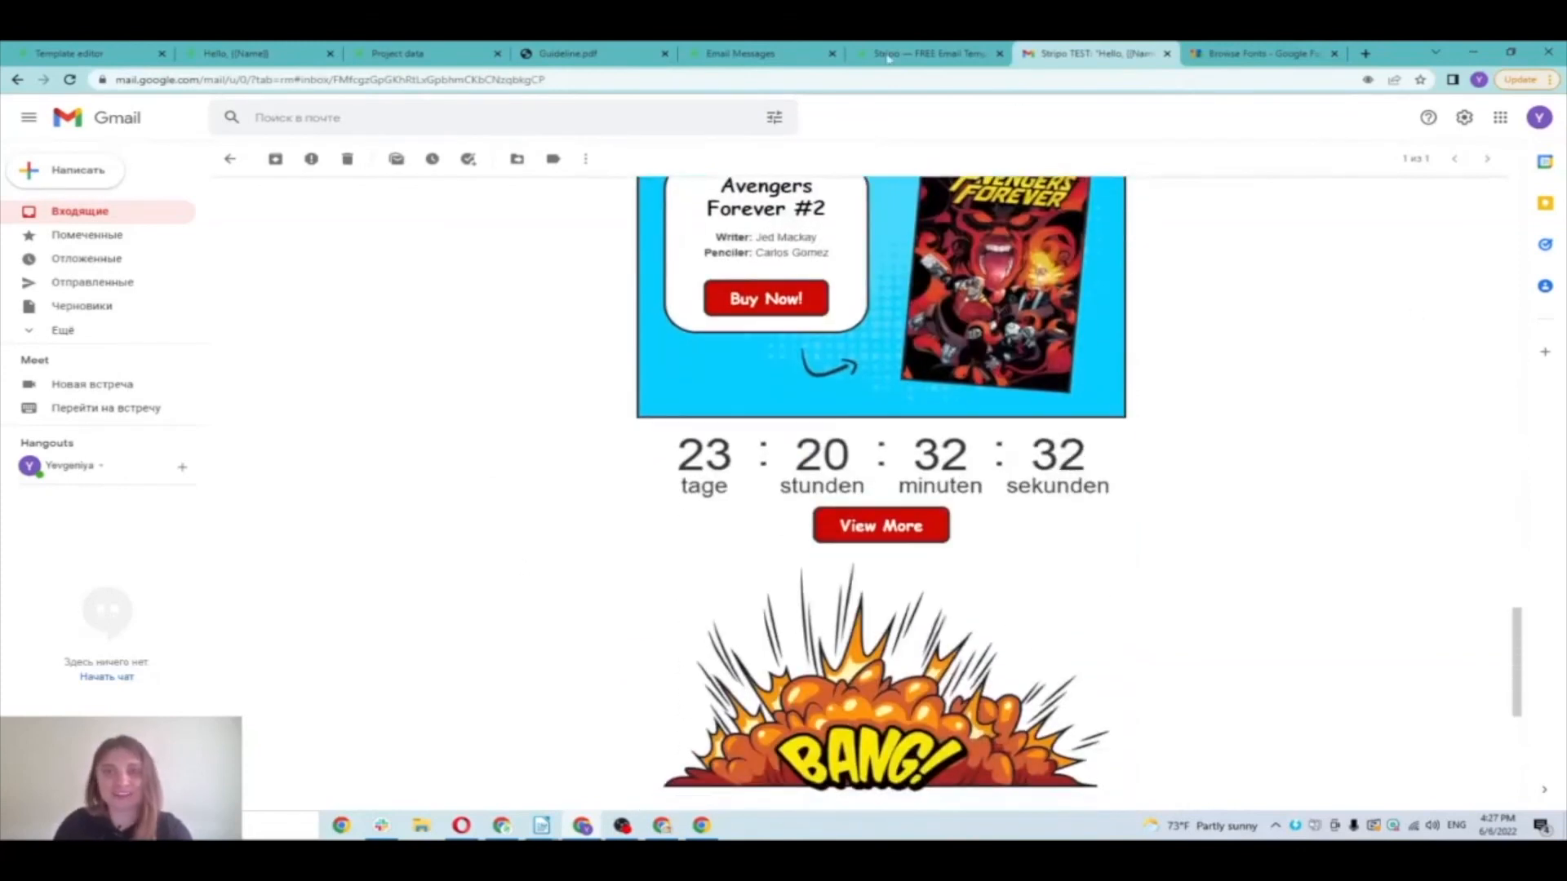
Step: Return to the Stripo template editor and run the preview test across email clients and devices
left_click(67, 54)
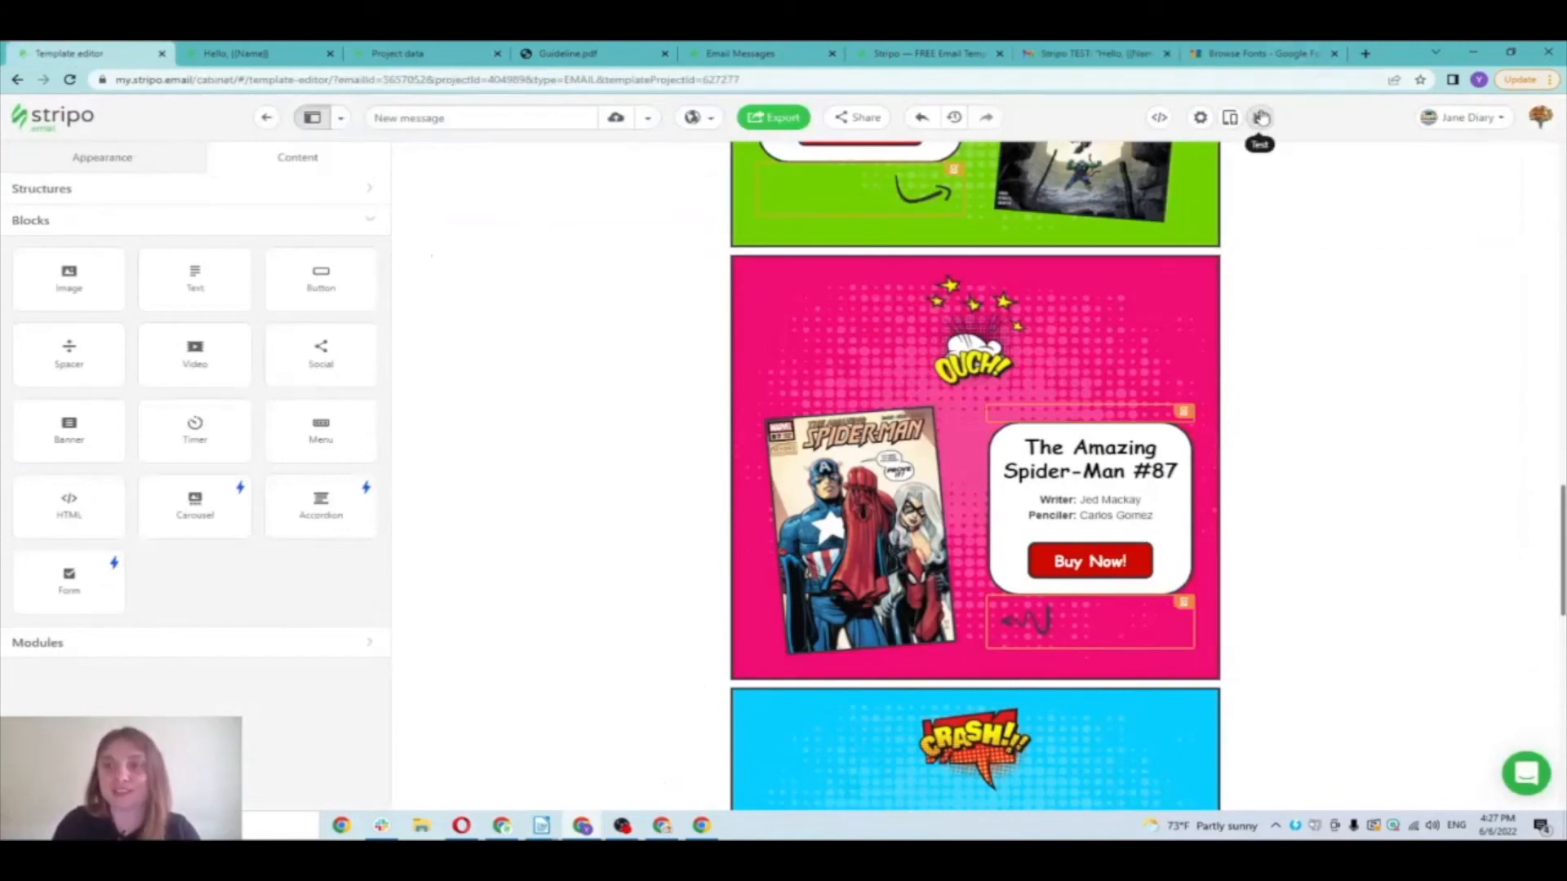
left_click(1261, 117)
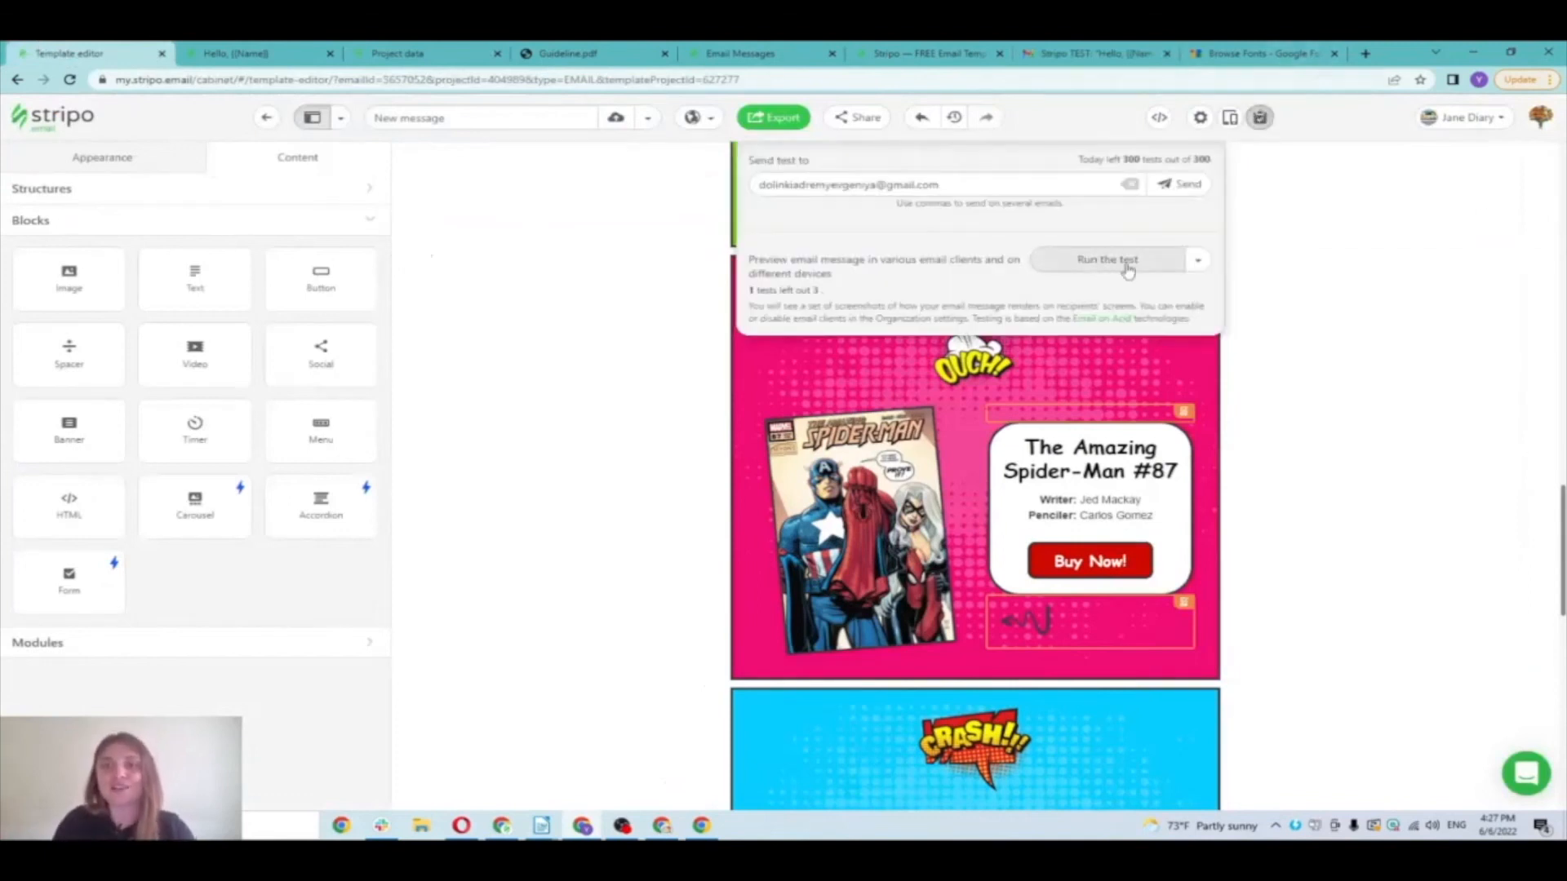
left_click(1092, 260)
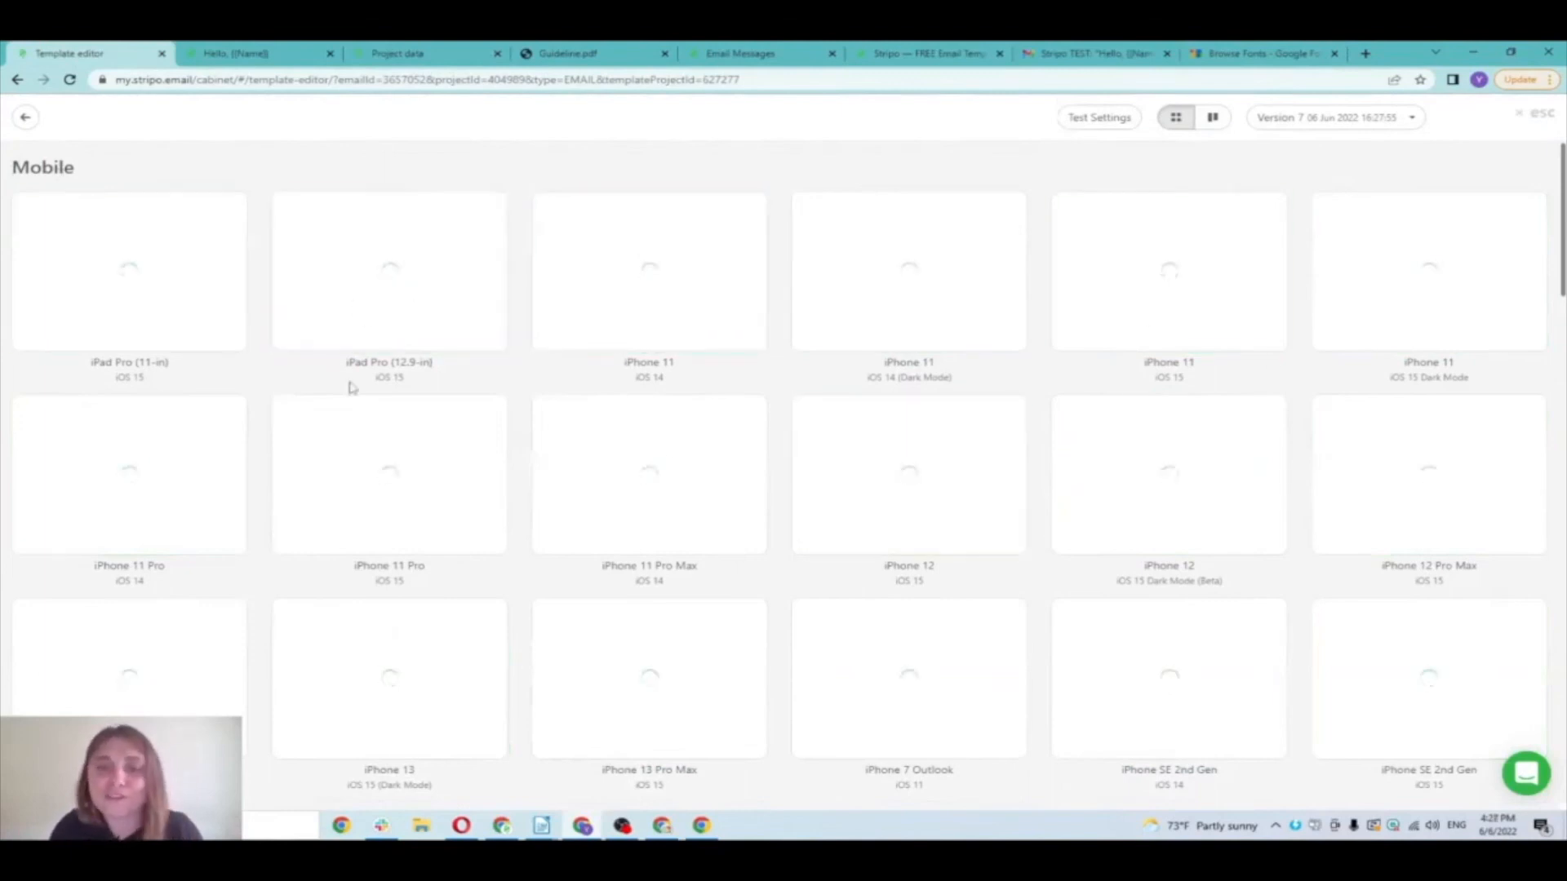
Step: Look through the test screenshots for the Mobile, Application and Web email clients
scroll(355, 392, "down", 4)
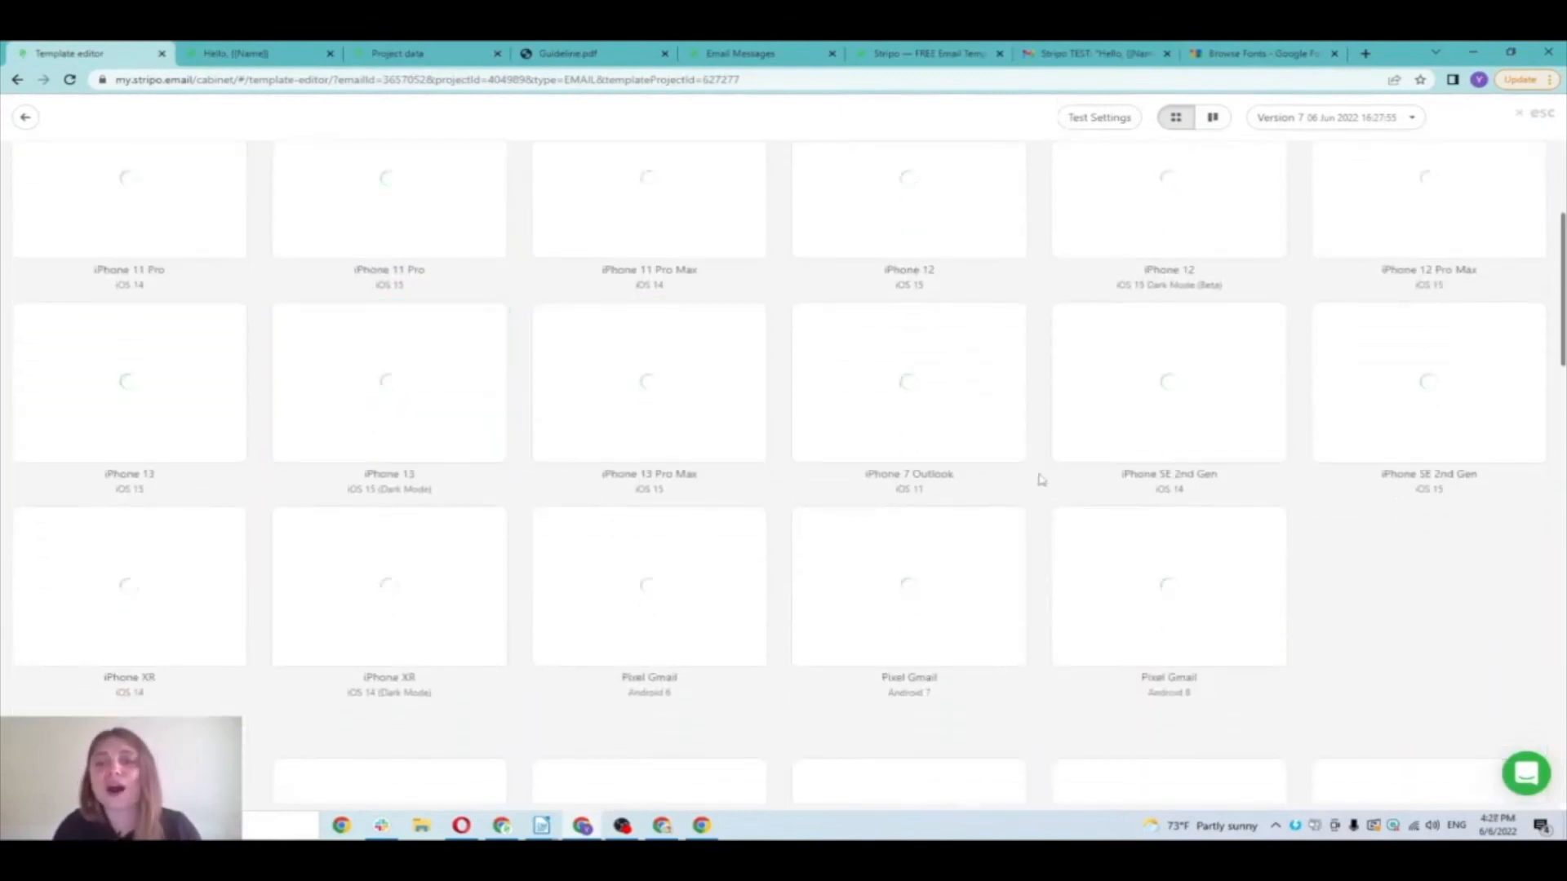
scroll(1077, 575, "down", 5)
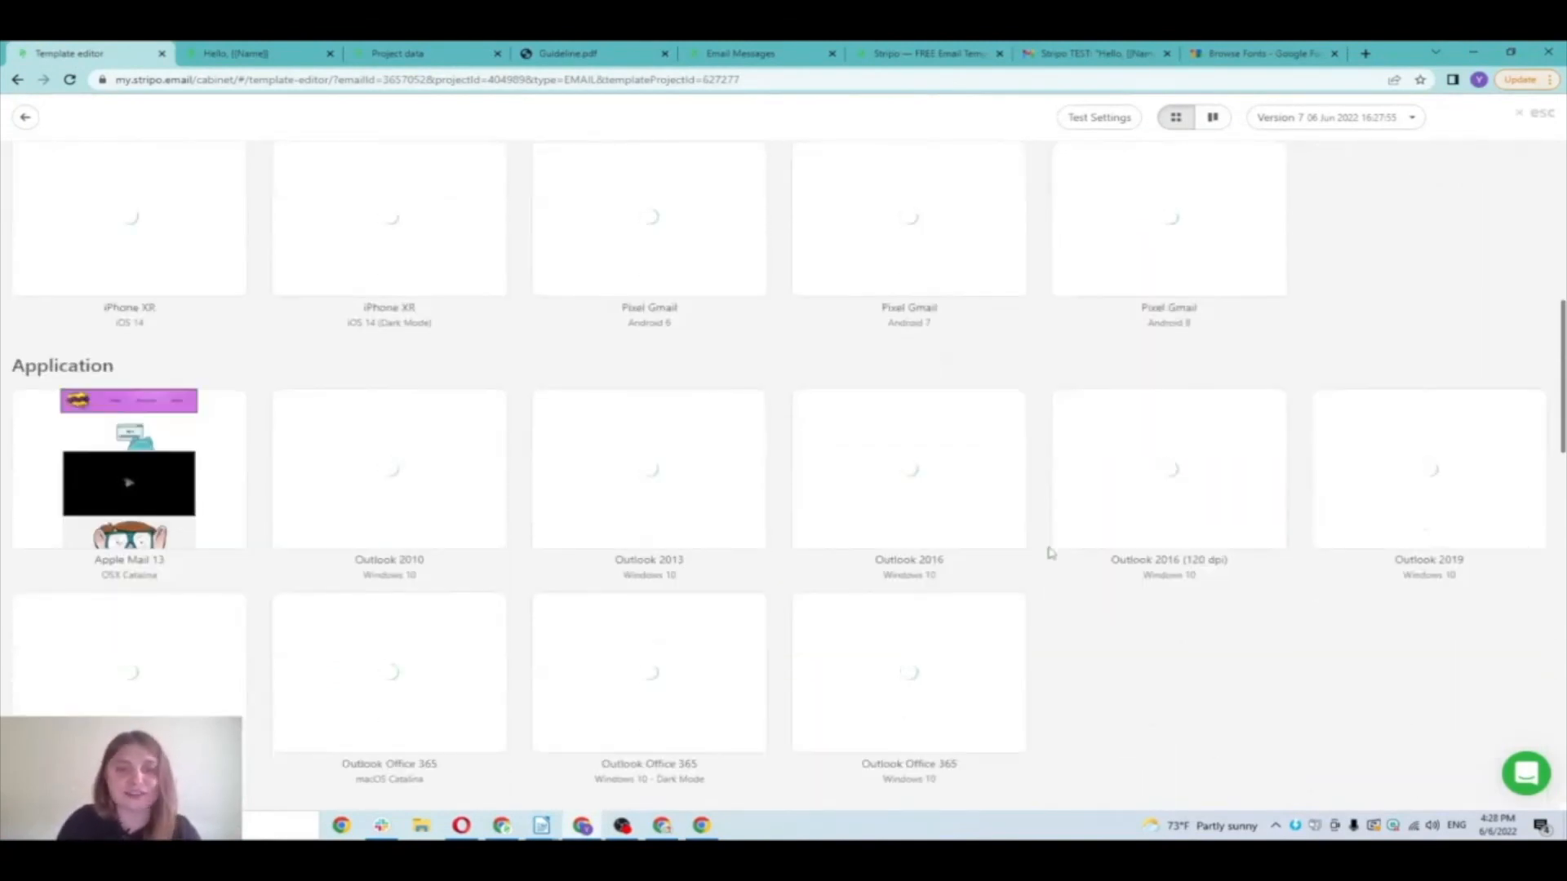
scroll(1051, 555, "down", 5)
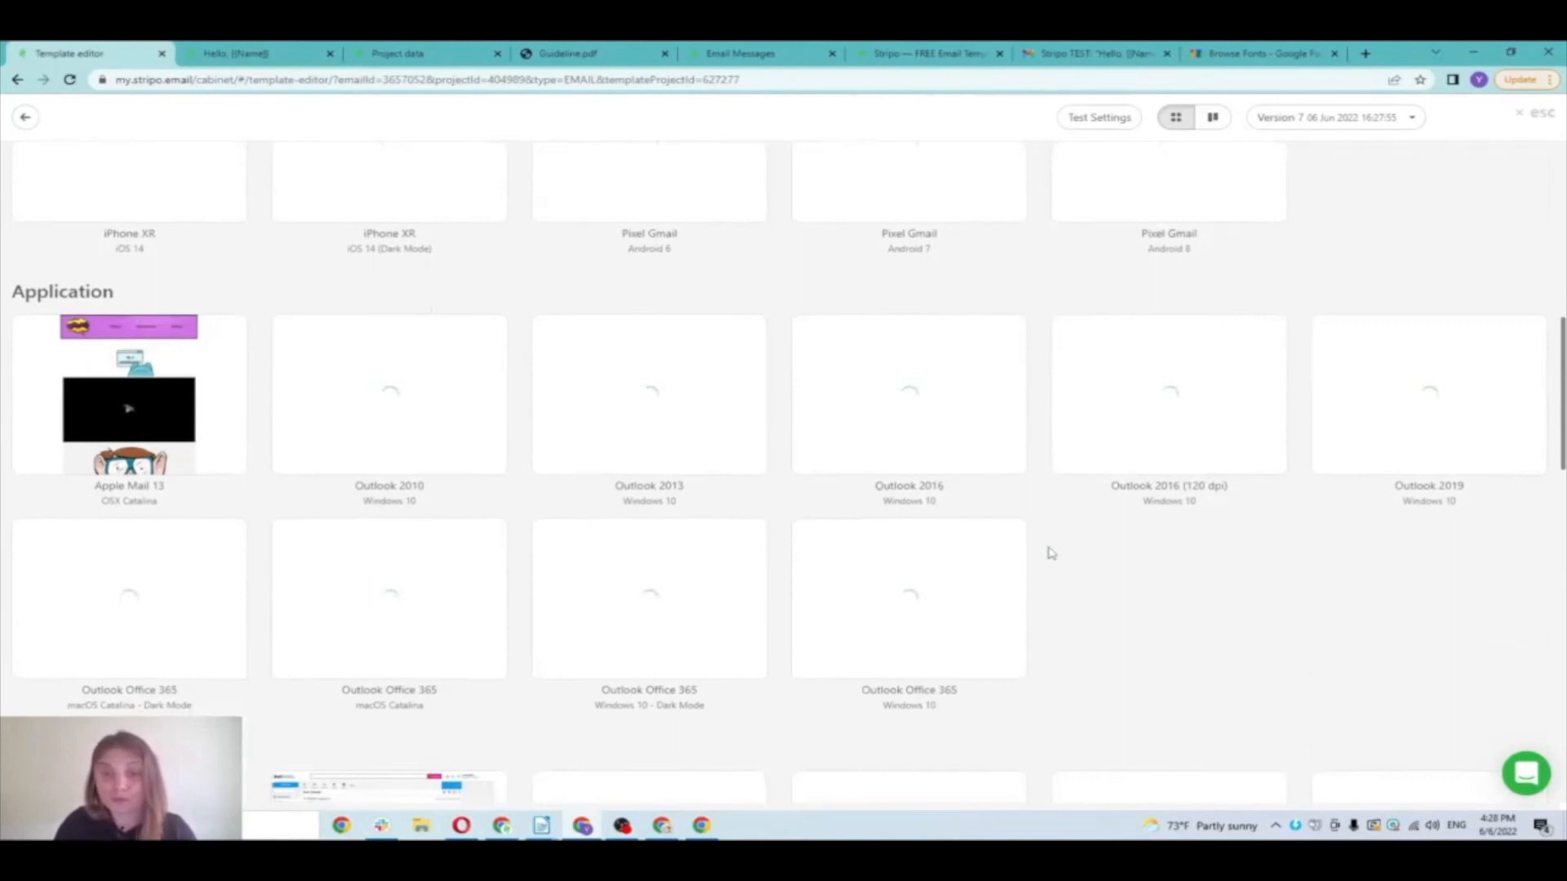
scroll(1053, 559, "down", 1)
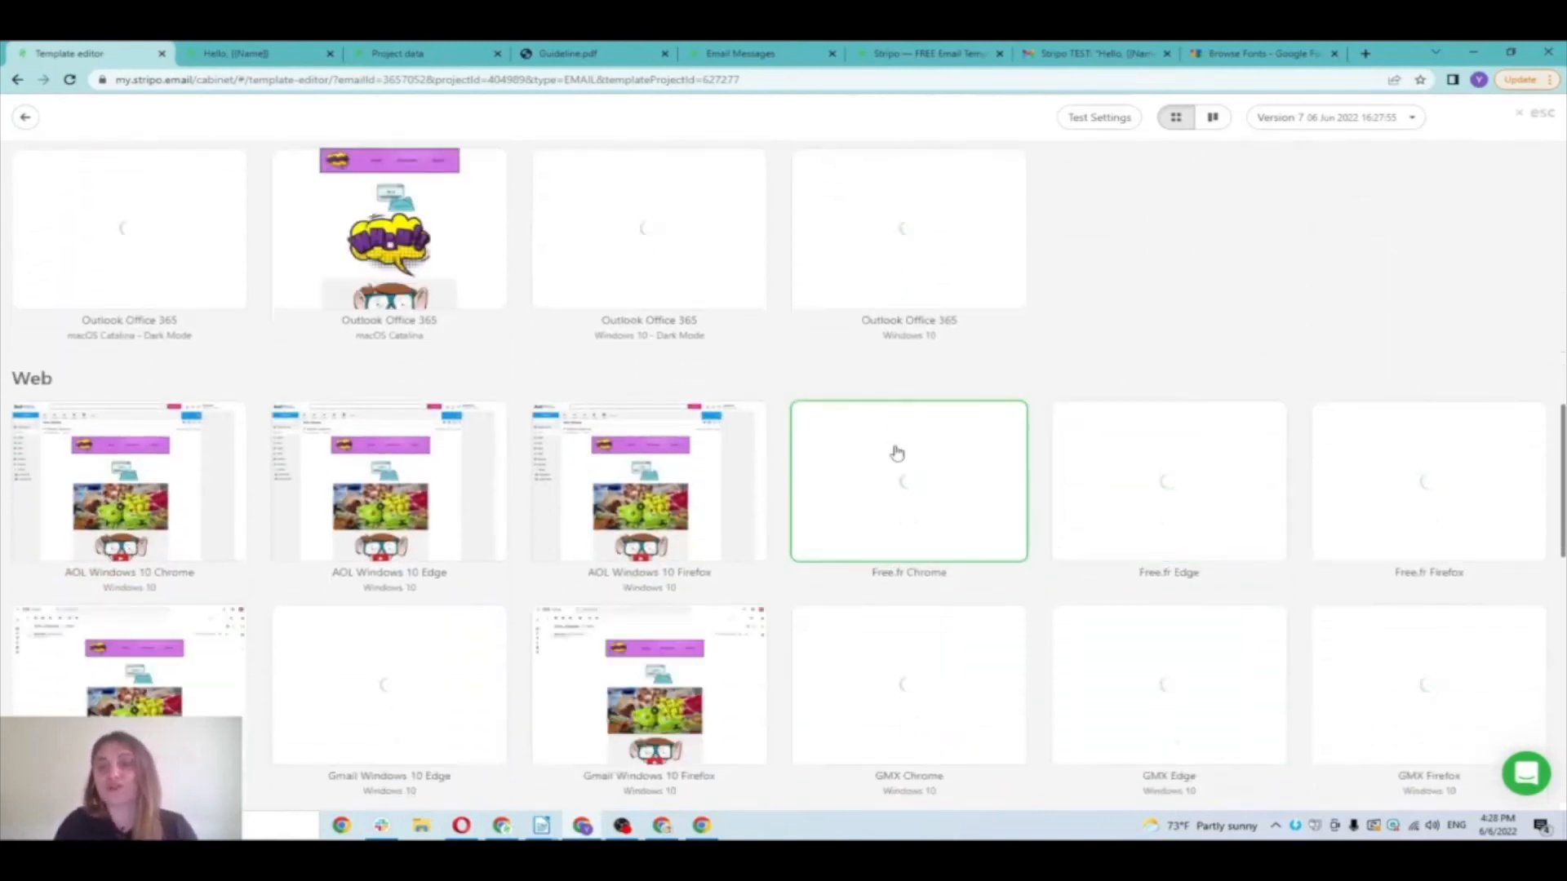
scroll(1098, 448, "down", 6)
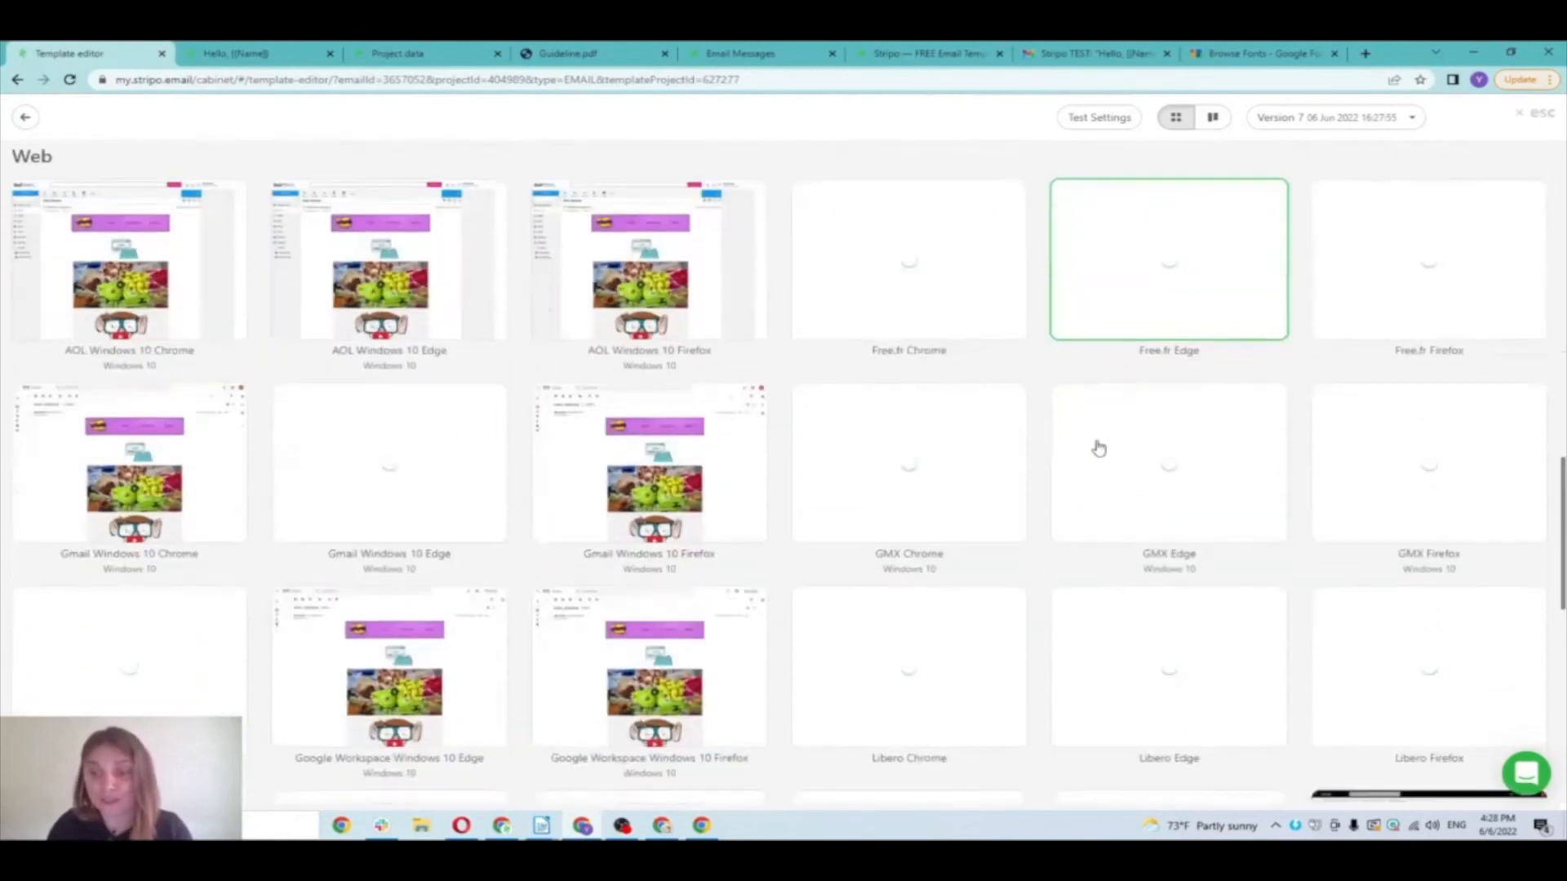
scroll(1093, 444, "down", 4)
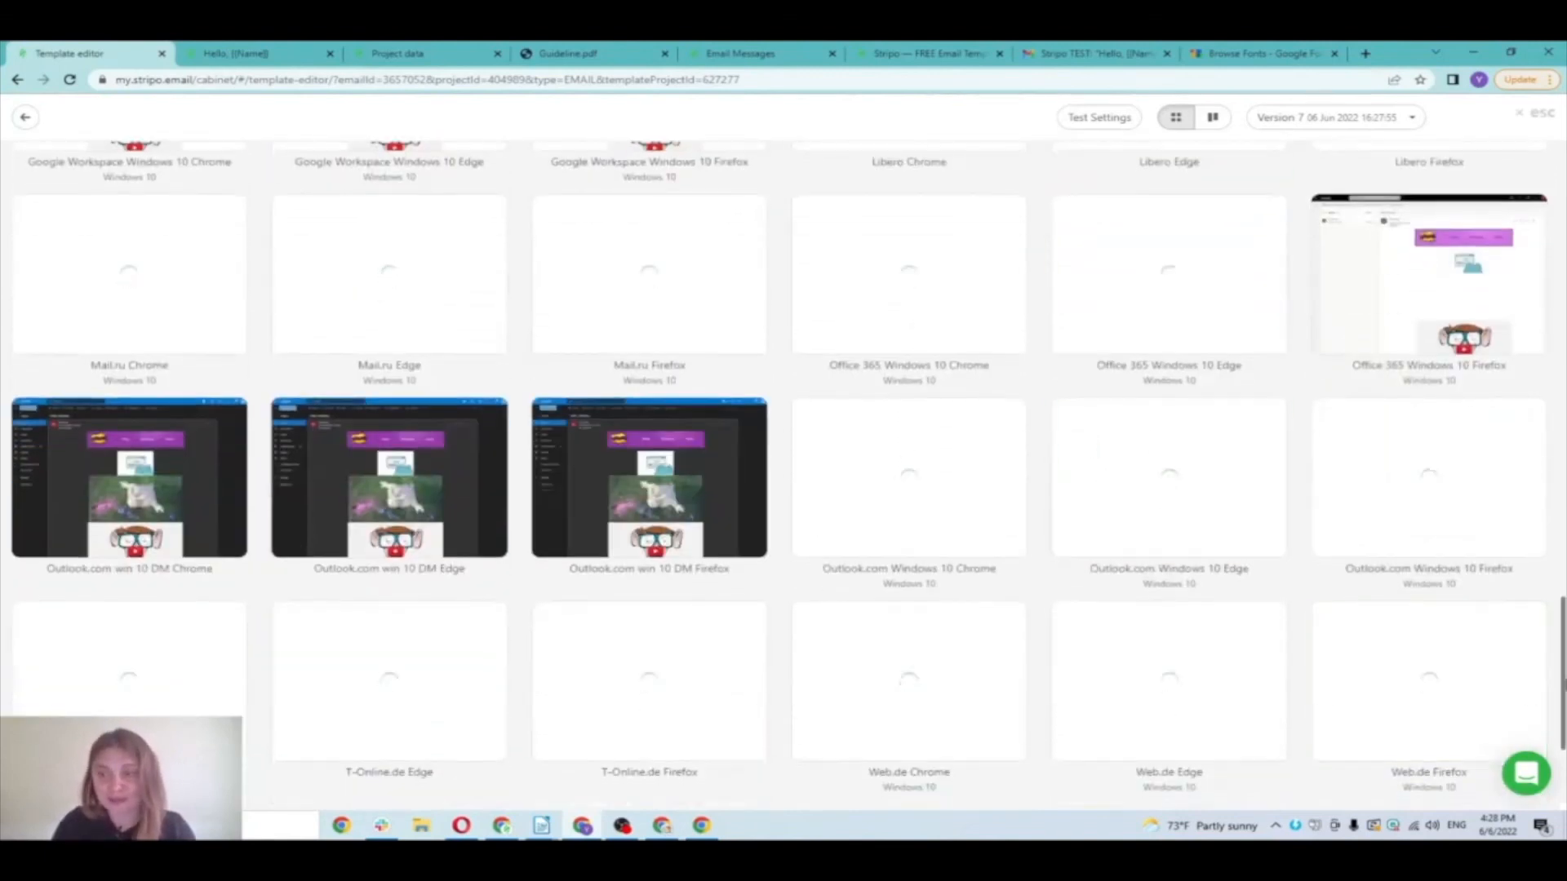
scroll(1559, 502, "up", 10)
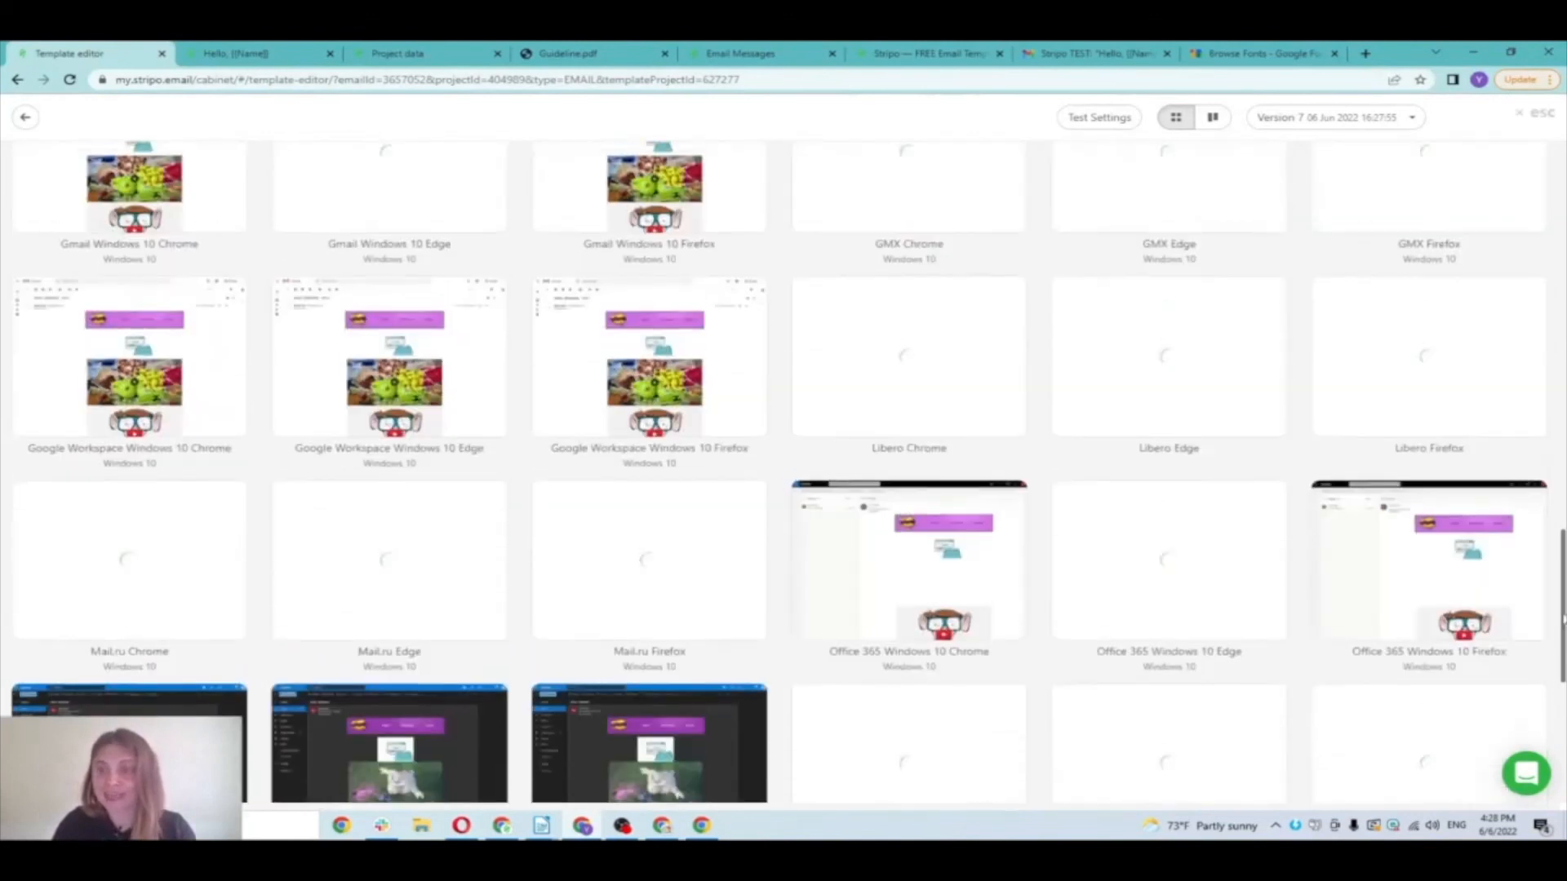
scroll(1559, 502, "up", 12)
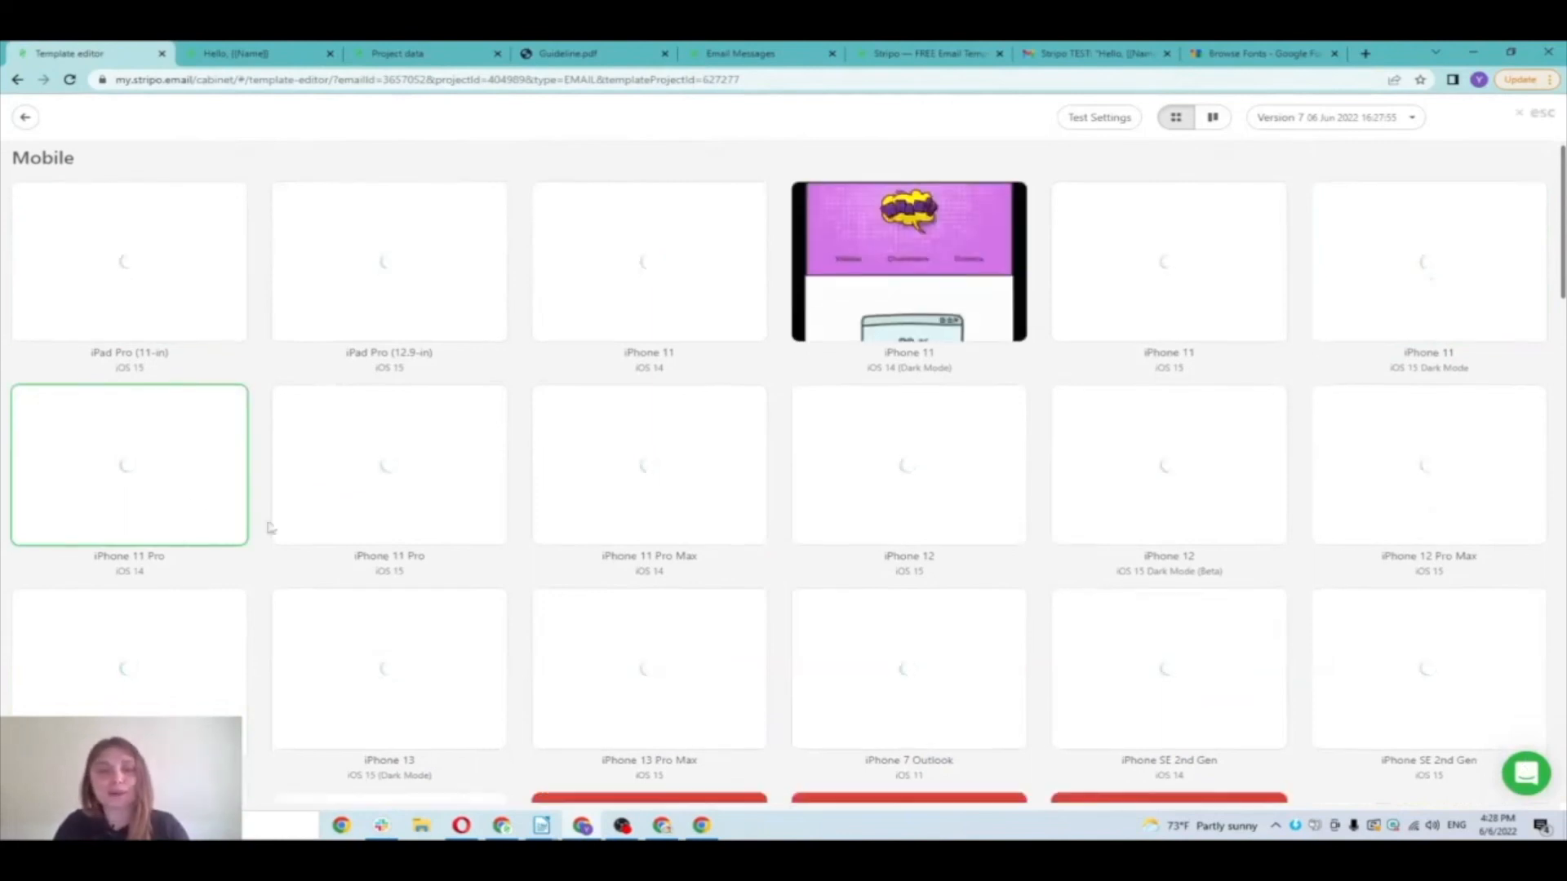
scroll(420, 528, "down", 1)
scroll(422, 528, "up", 1)
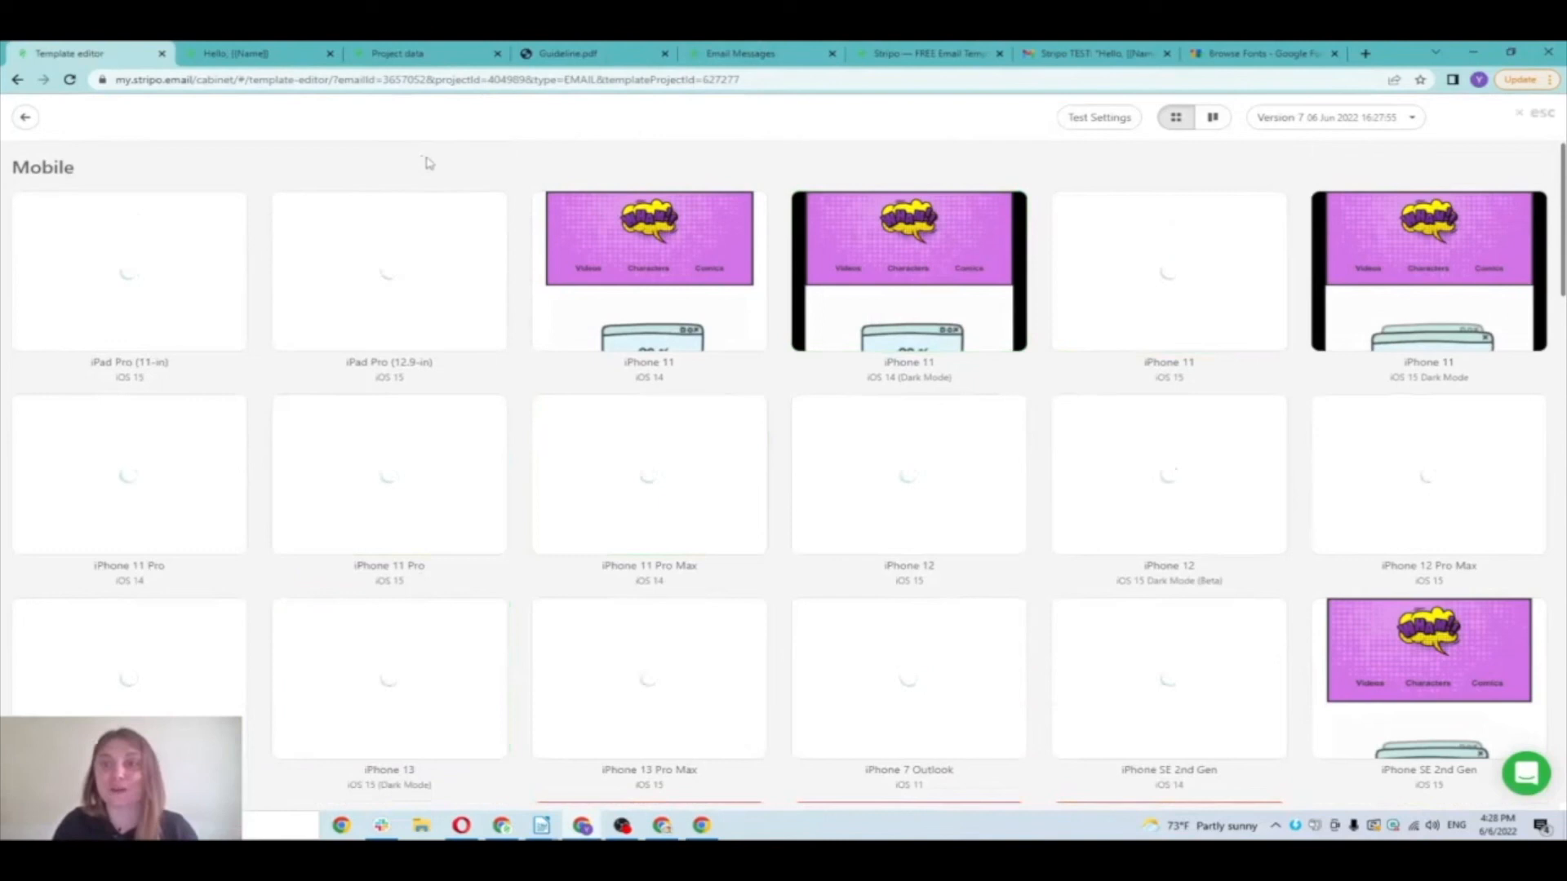
Step: Download the archive of images from the current test and include the test results in the email message preview link
left_click(1111, 119)
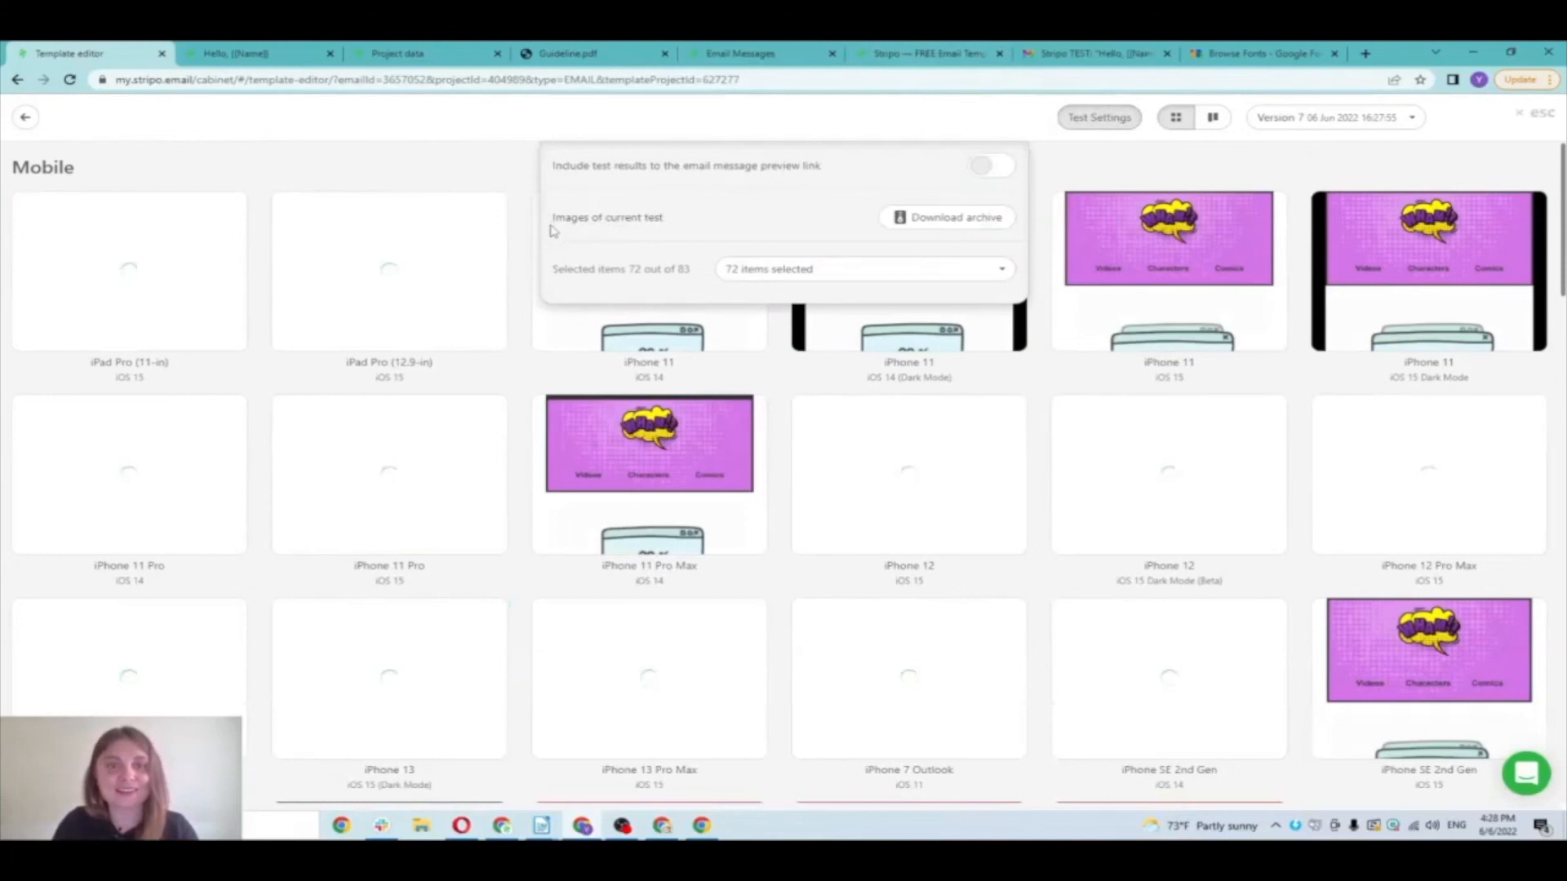
left_click(969, 220)
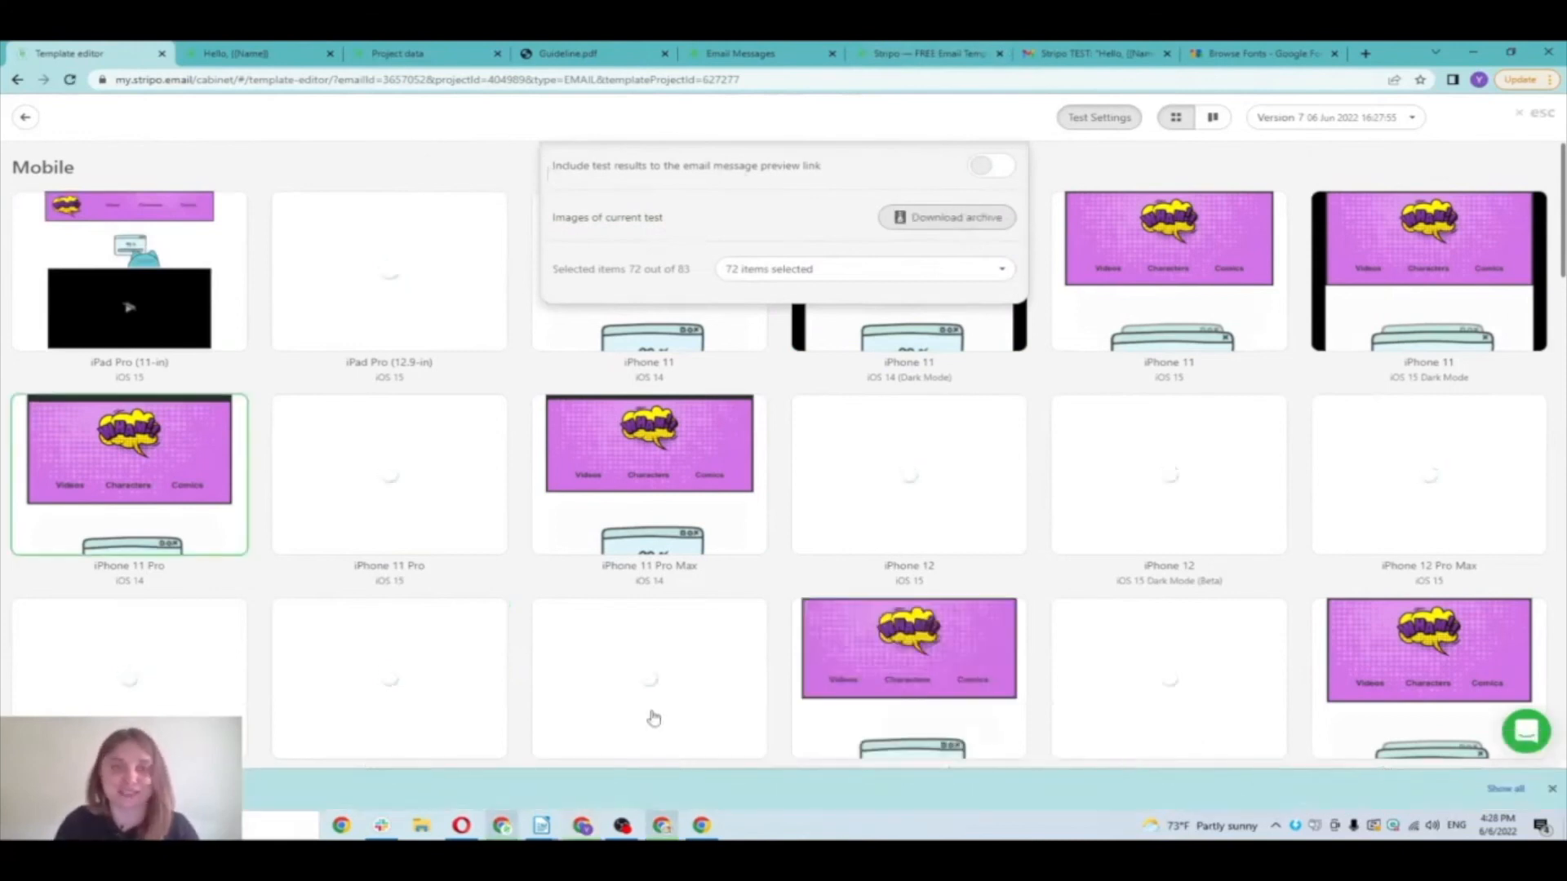
left_click(992, 167)
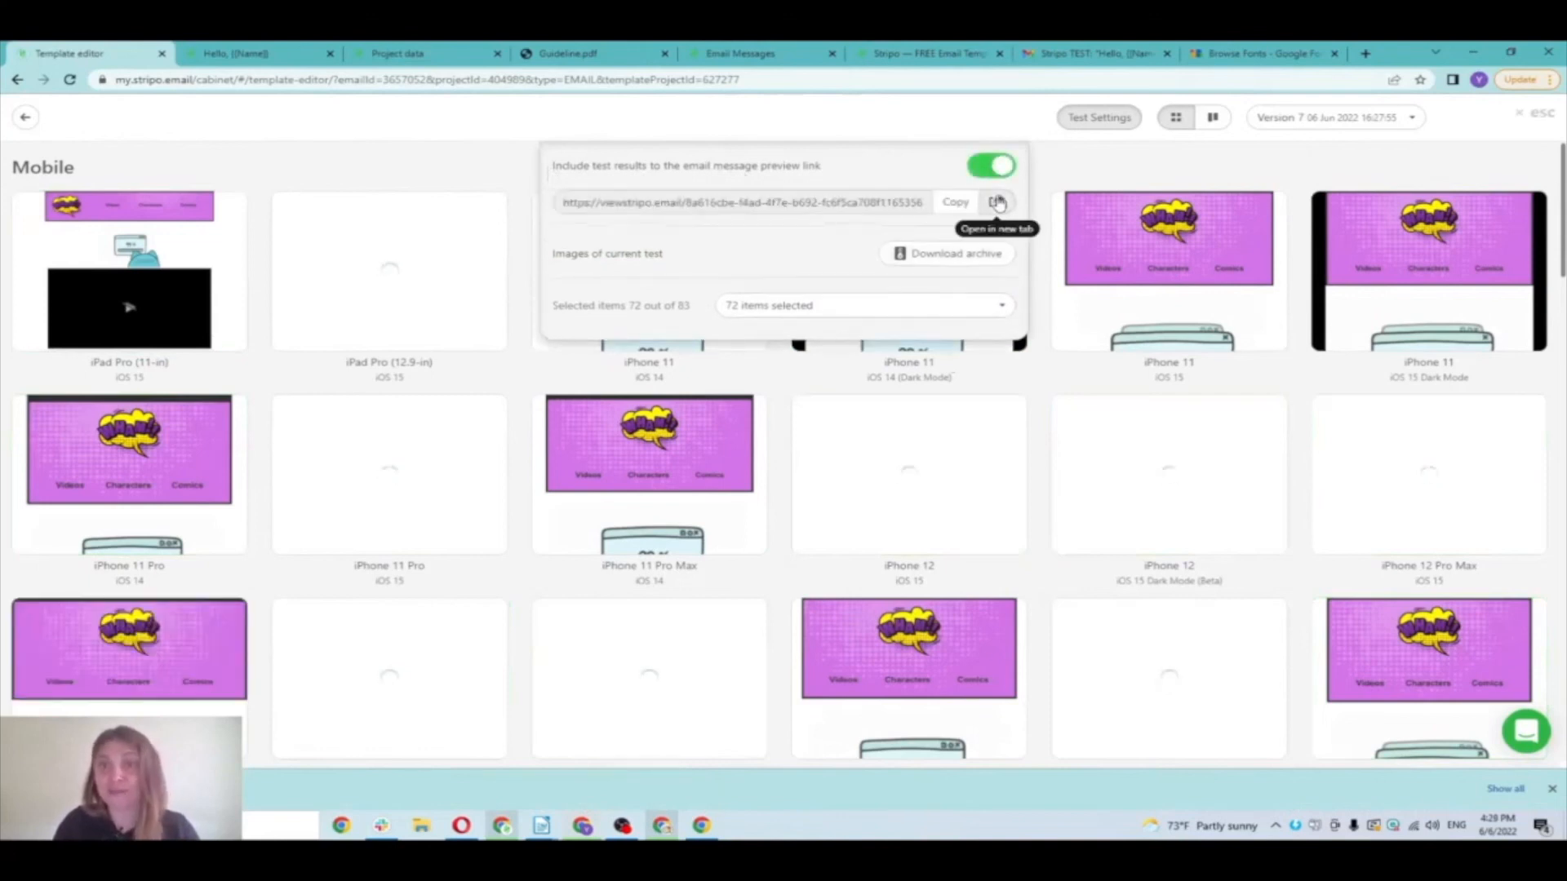
Step: Open the email's preview link in a new tab and look through its test results across the Mobile, Application and Web groups
left_click(996, 201)
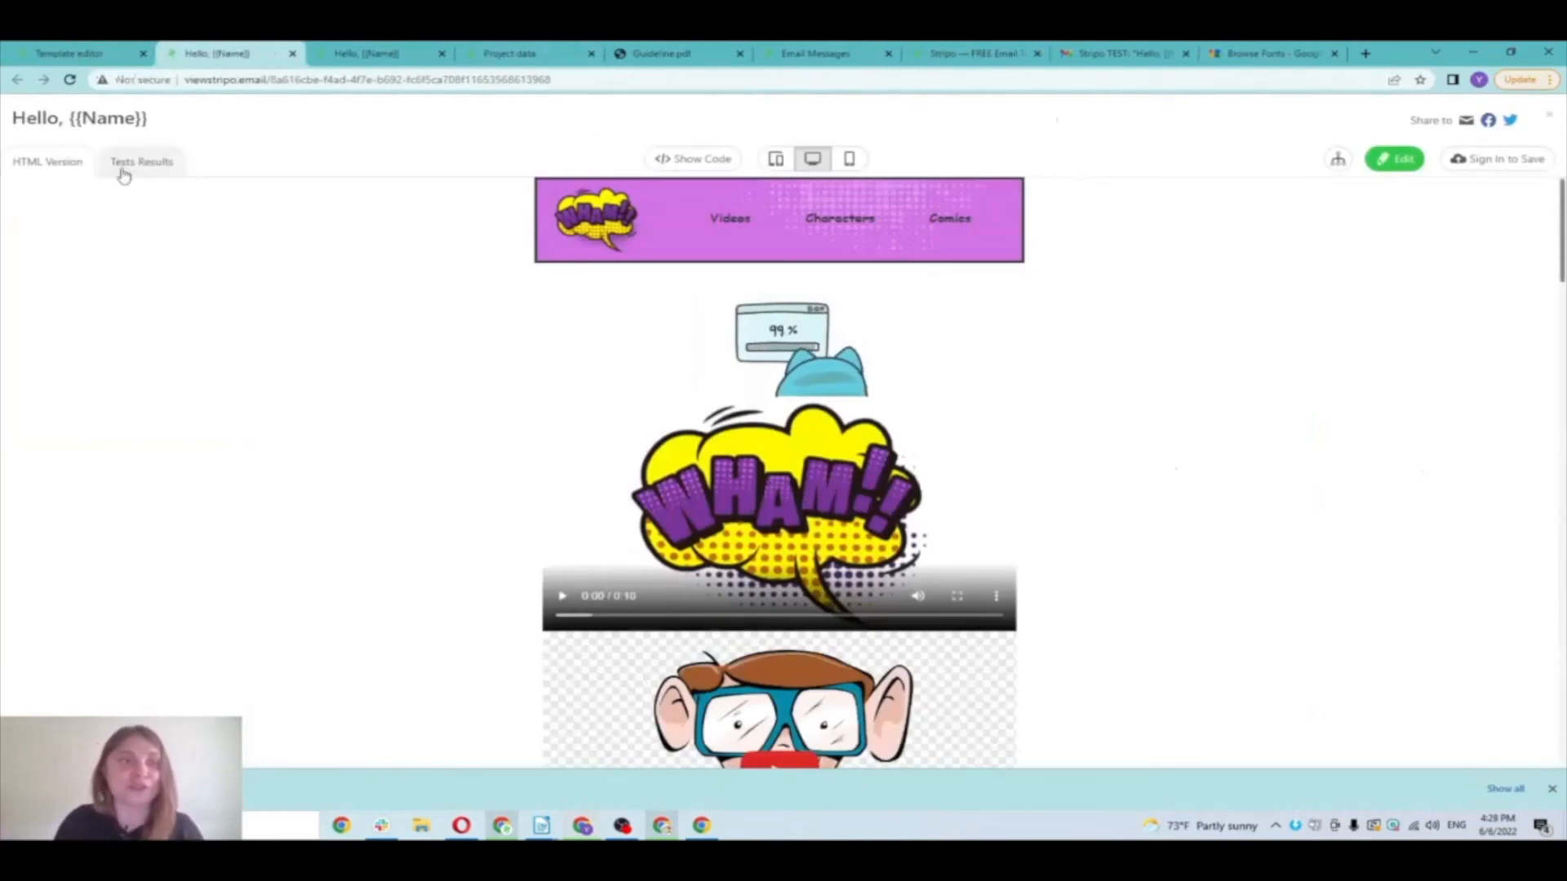
left_click(122, 167)
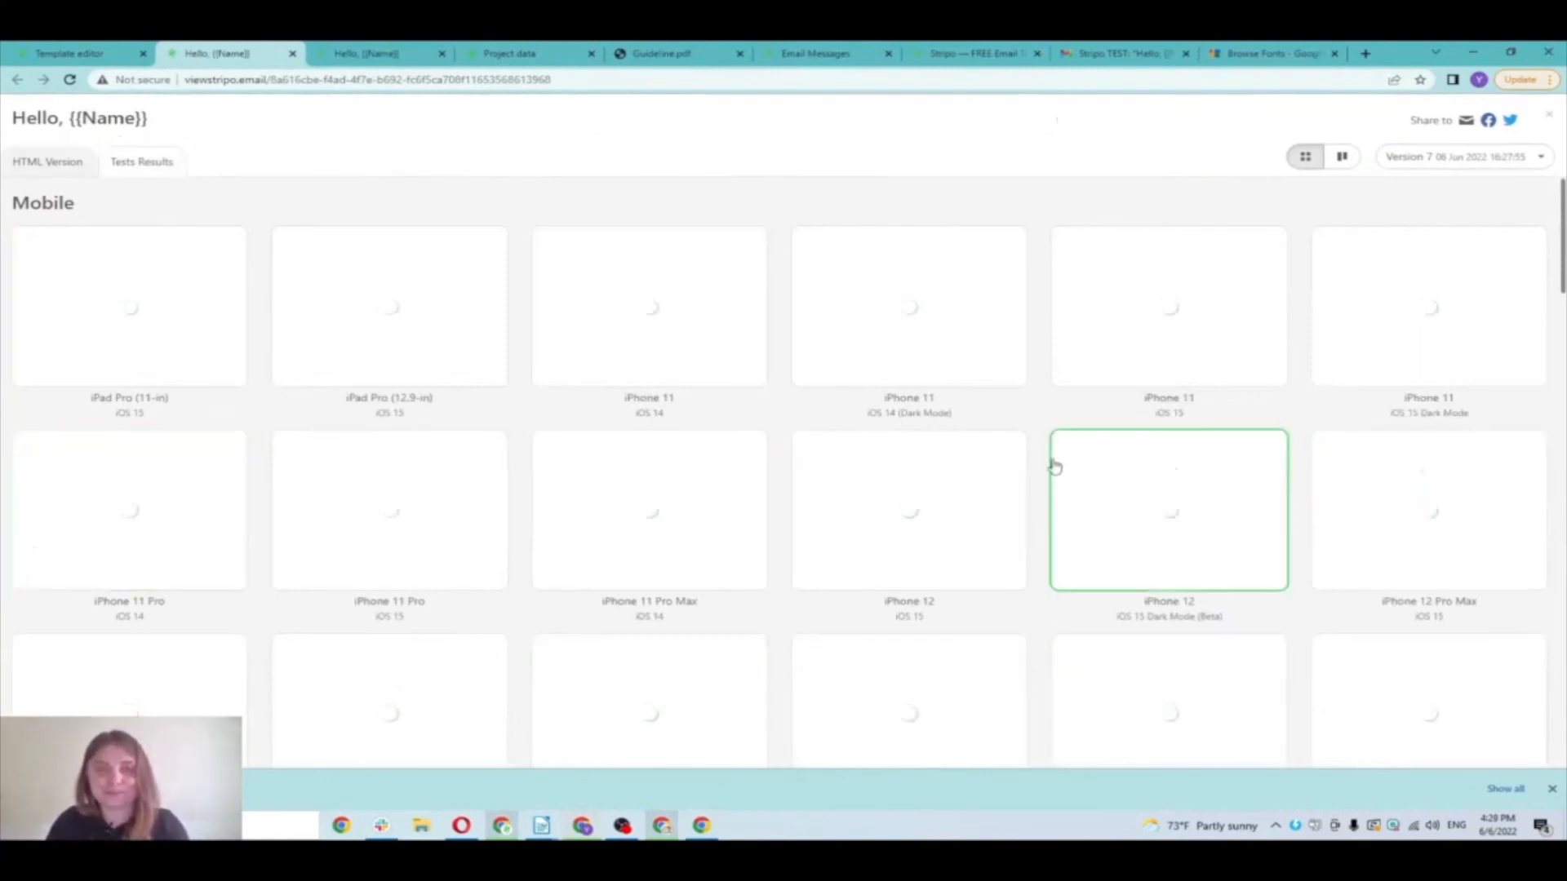
scroll(1049, 462, "down", 4)
scroll(967, 398, "up", 4)
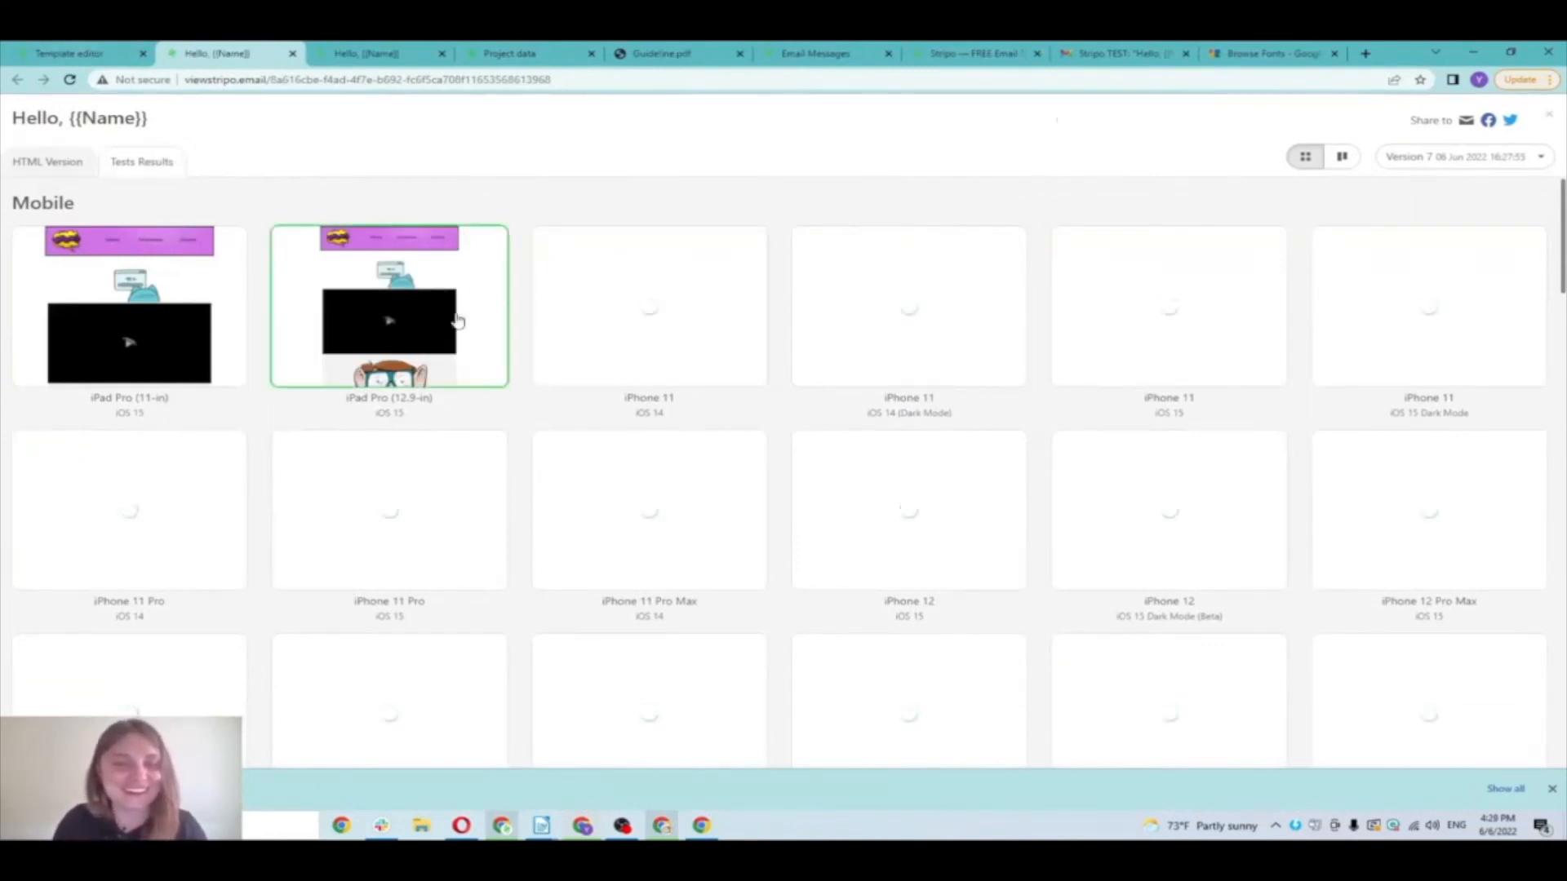
scroll(457, 318, "down", 10)
scroll(466, 327, "down", 15)
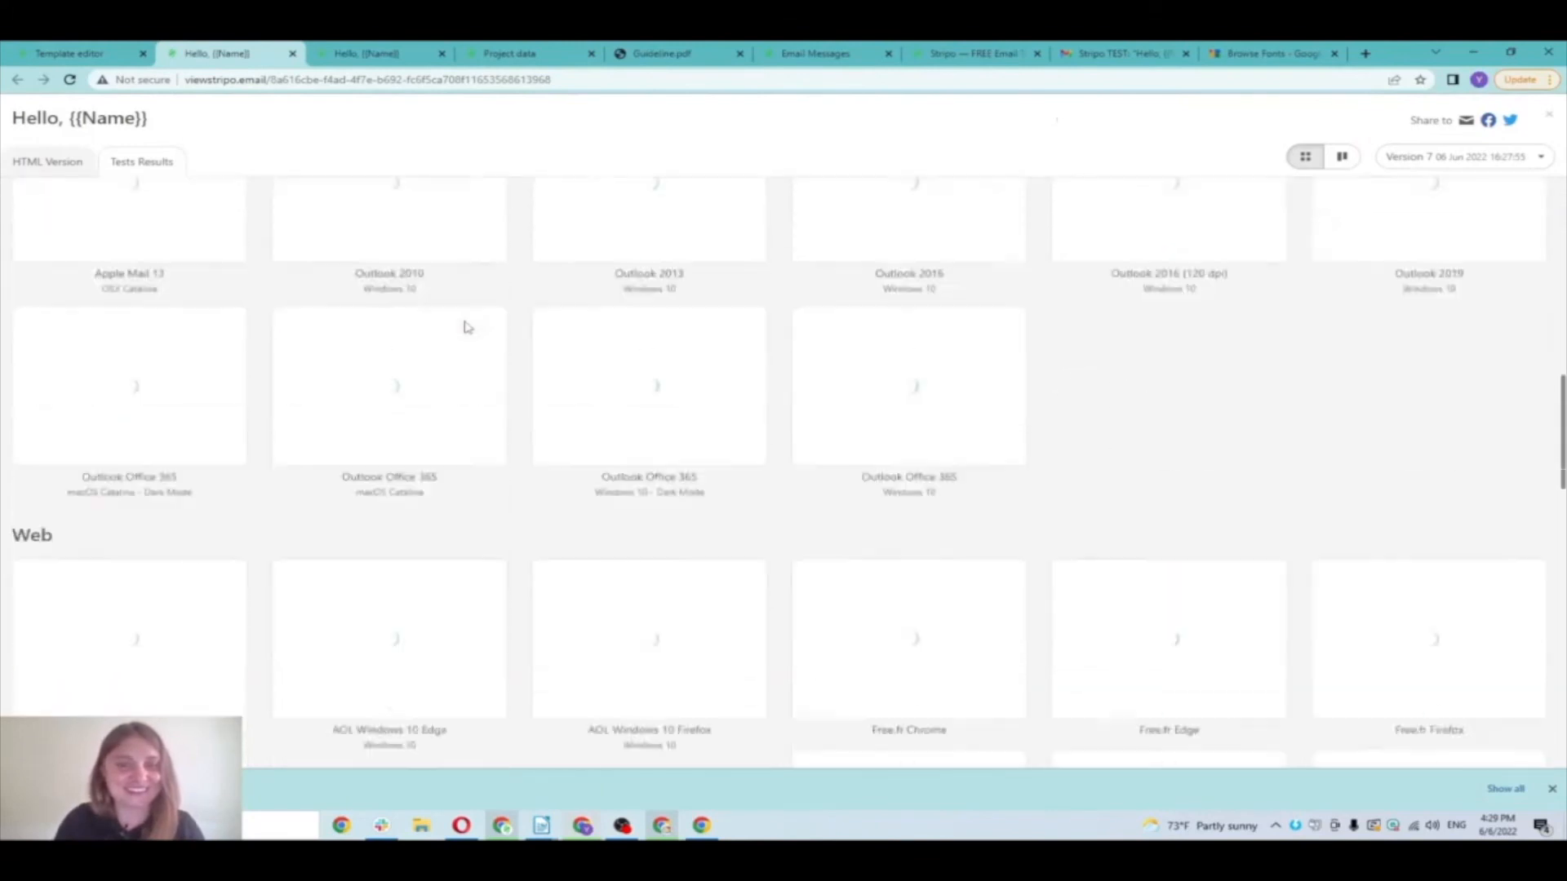
scroll(467, 331, "up", 9)
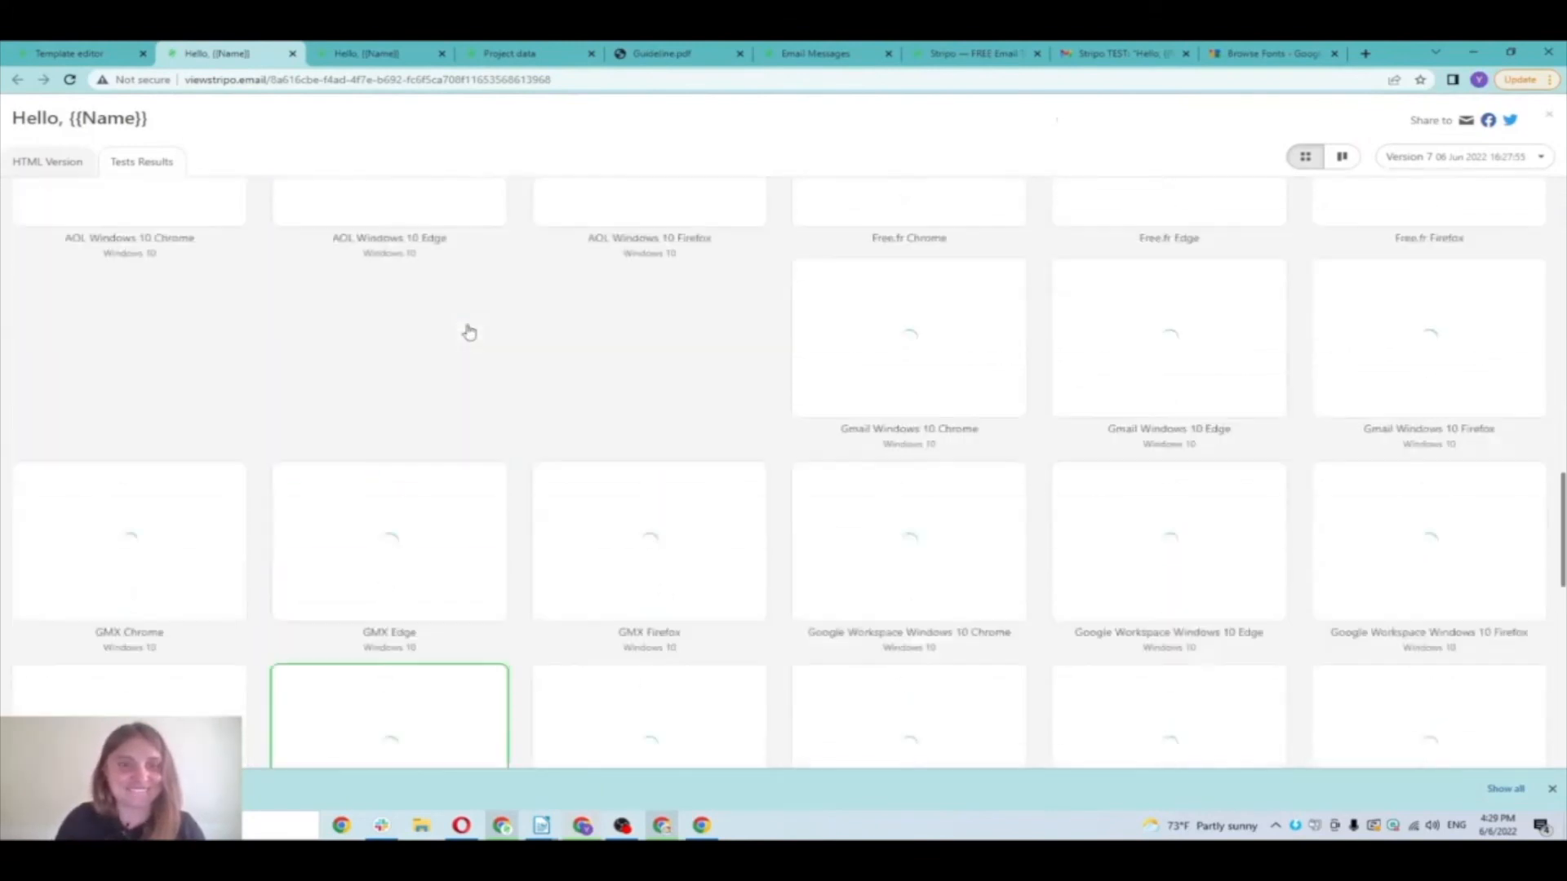
Step: Return to the template editor, close the test settings and look through the email client screenshots
left_click(75, 51)
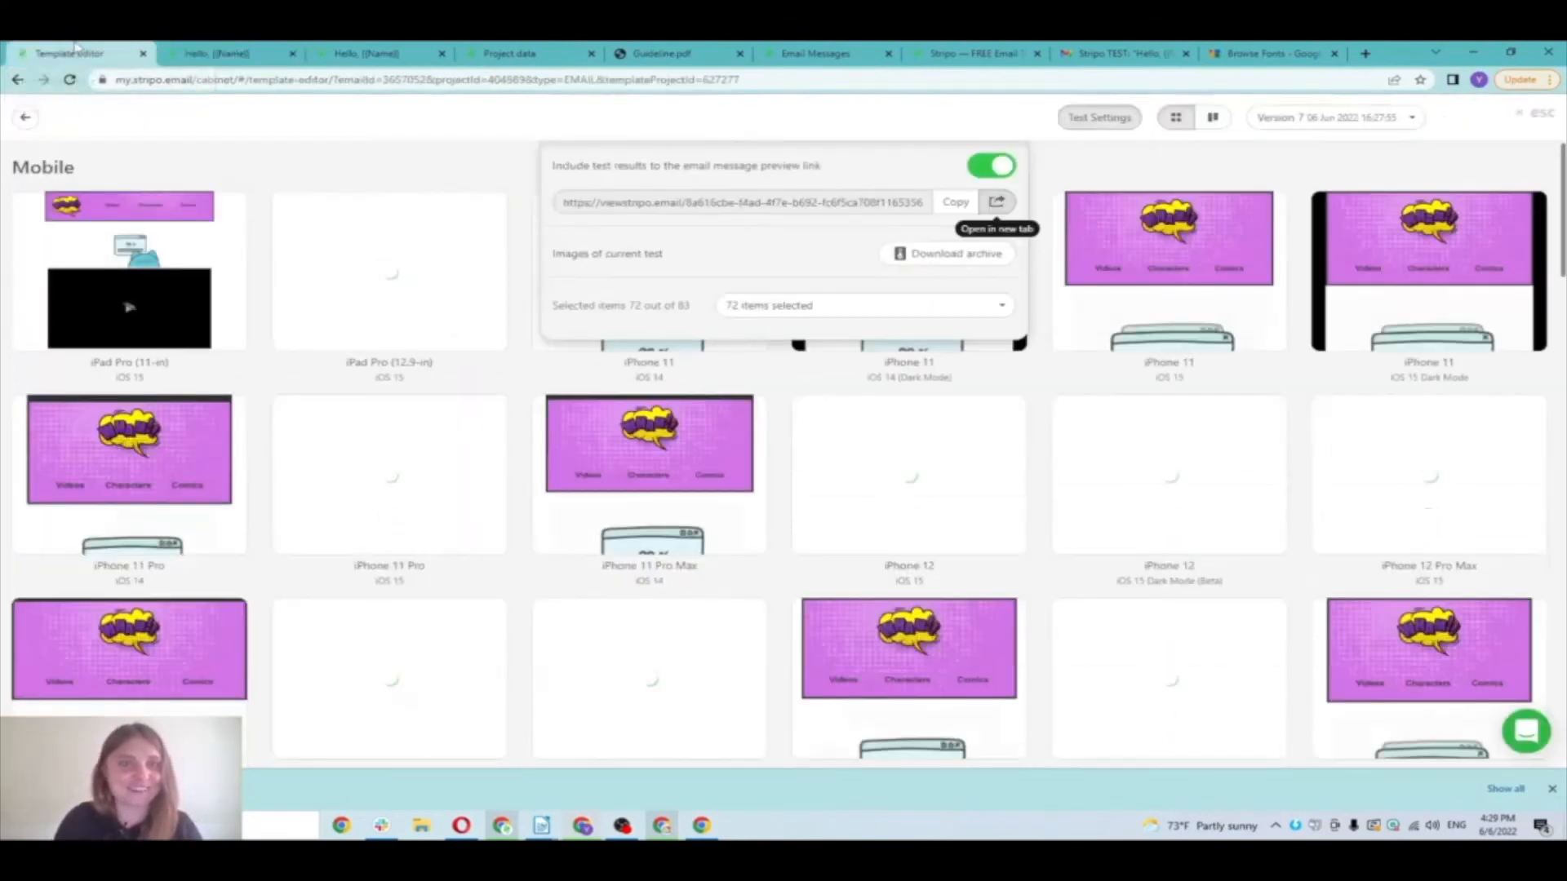
left_click(417, 143)
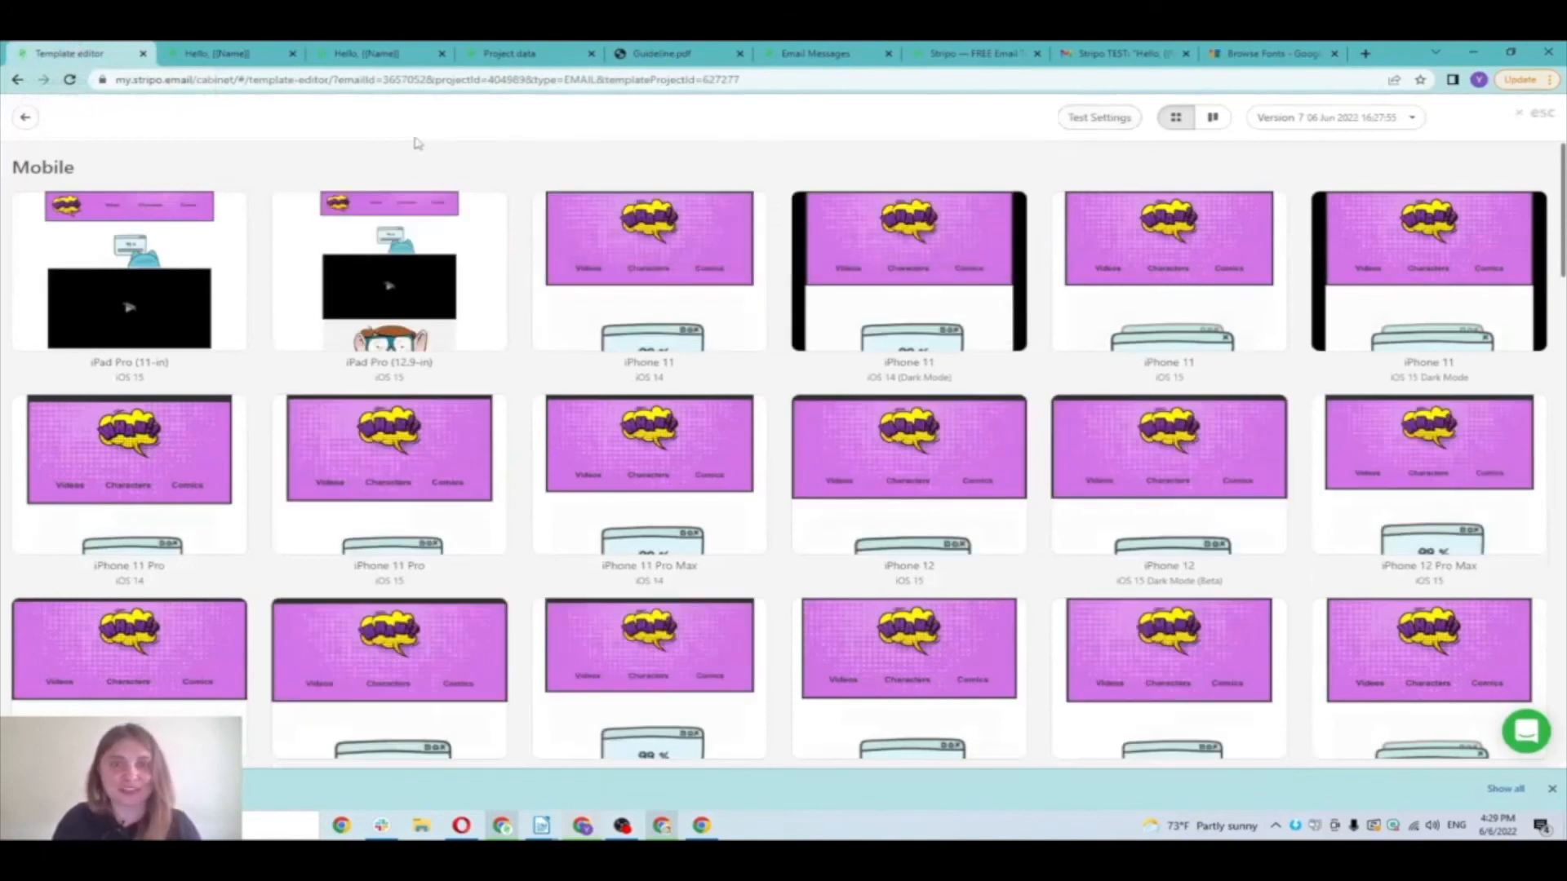
scroll(158, 202, "down", 1)
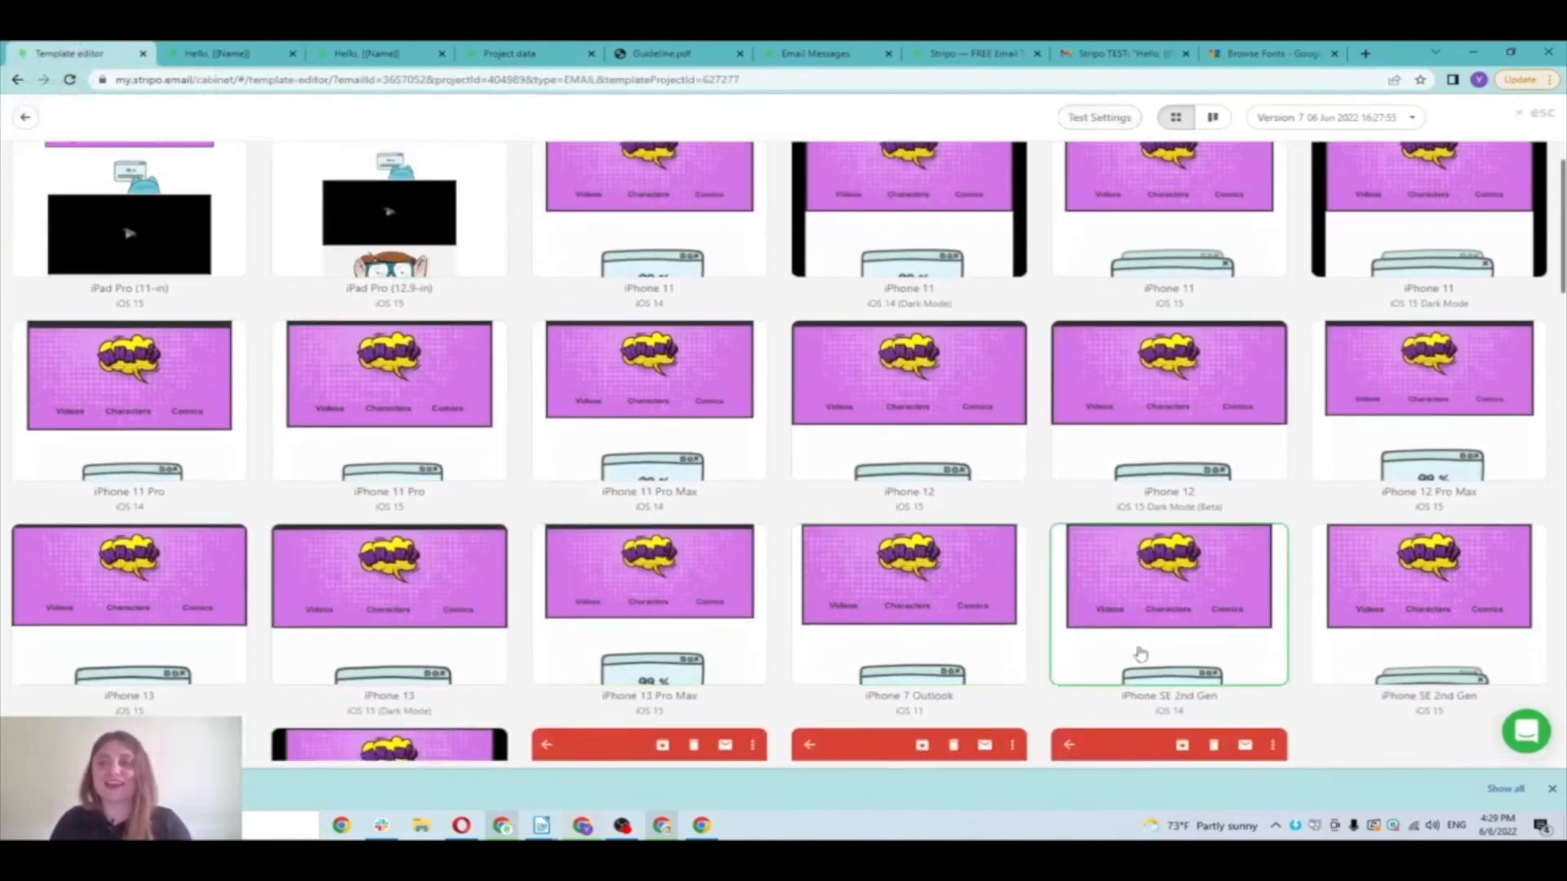
scroll(916, 602, "down", 8)
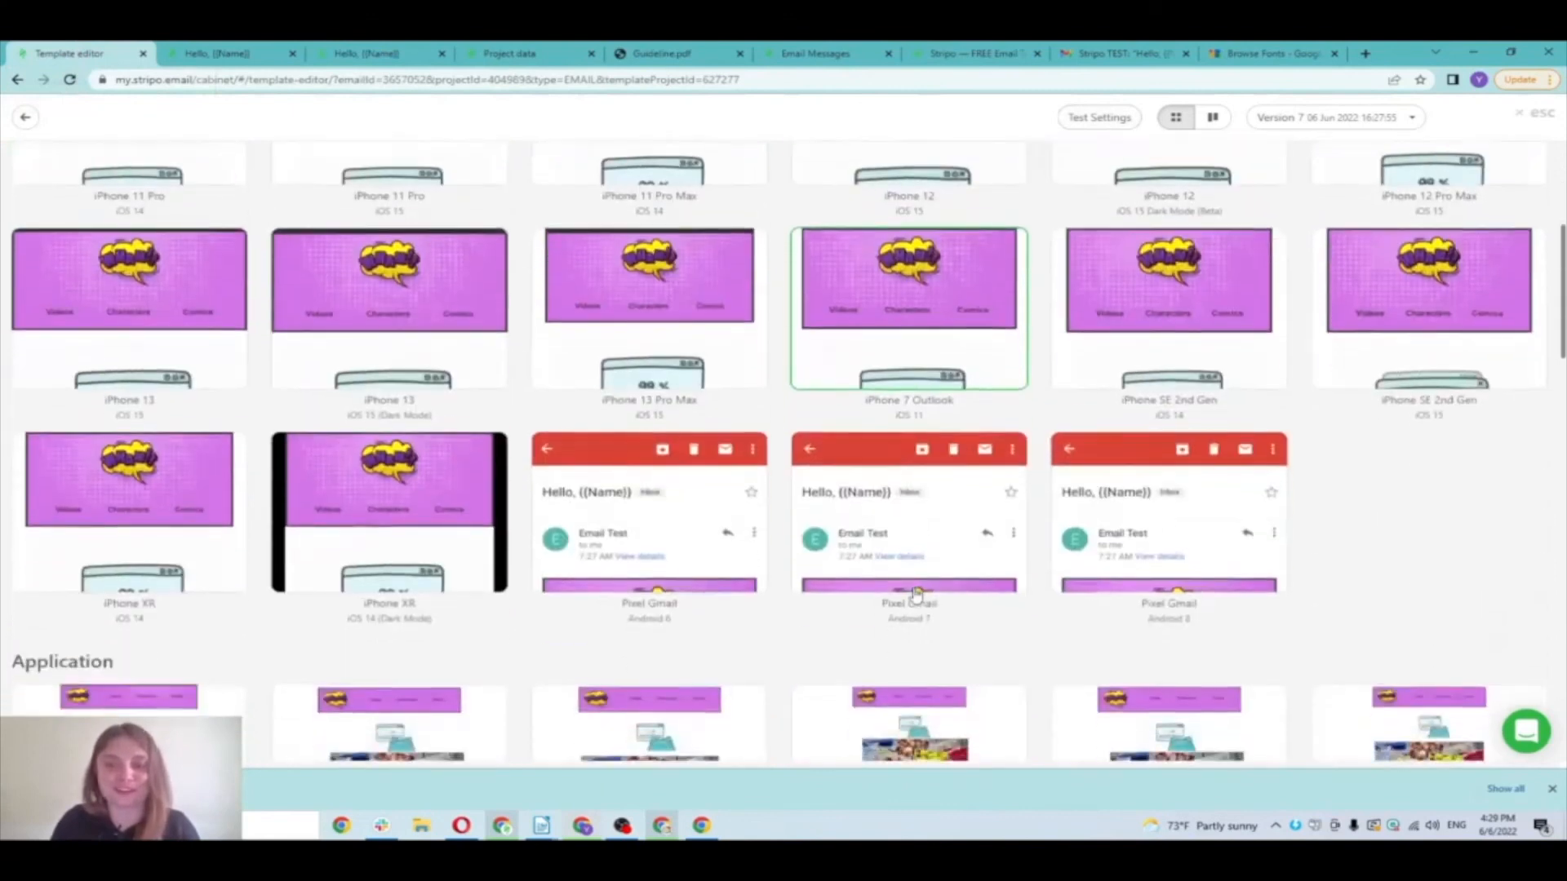
scroll(917, 599, "down", 12)
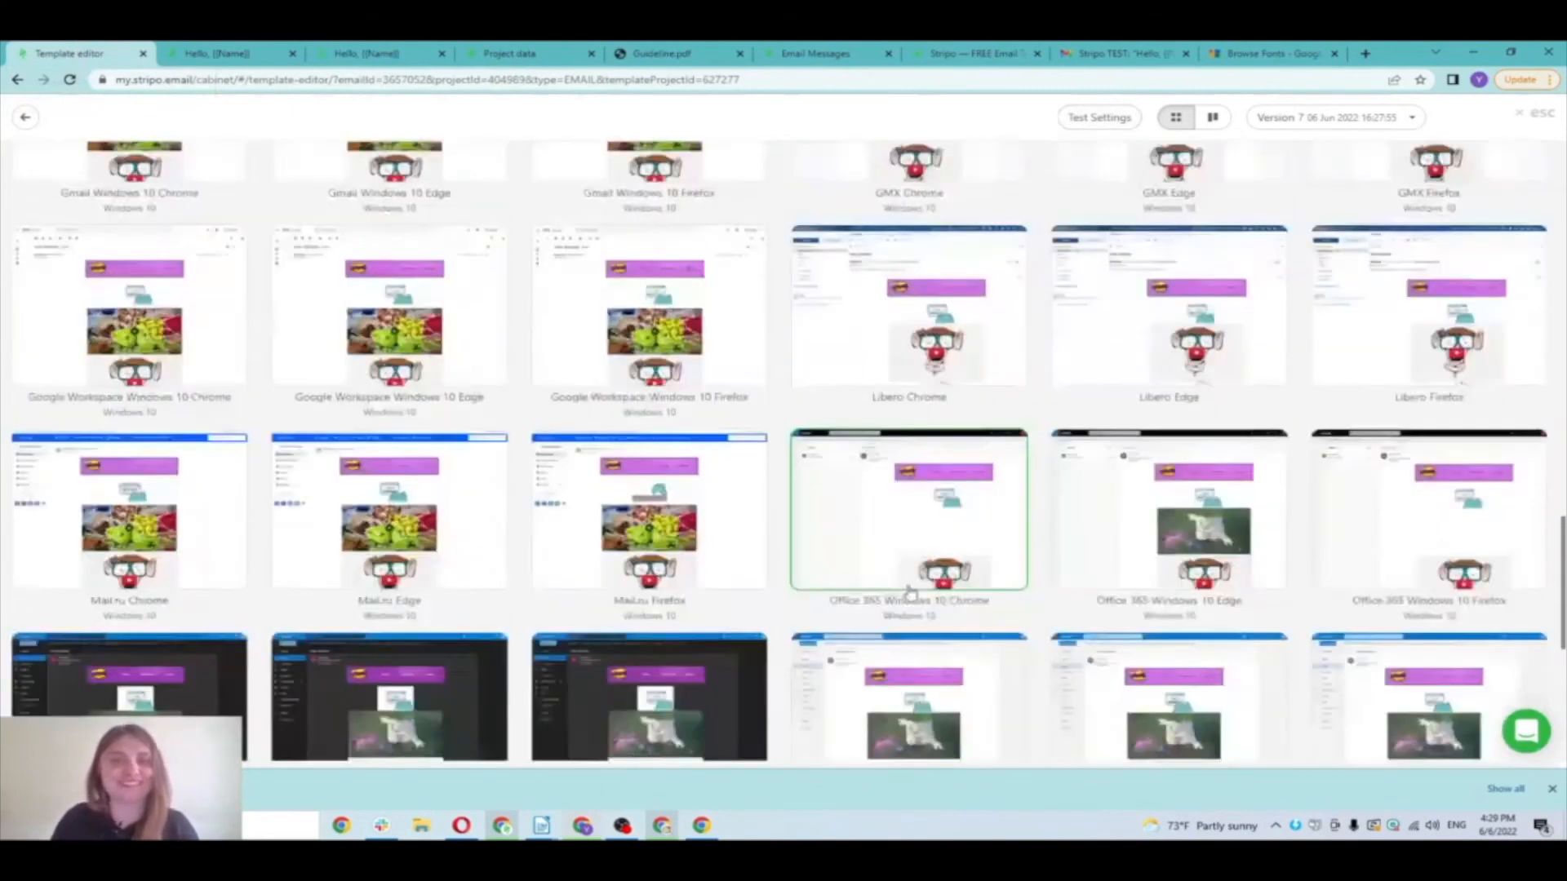
scroll(908, 593, "up", 15)
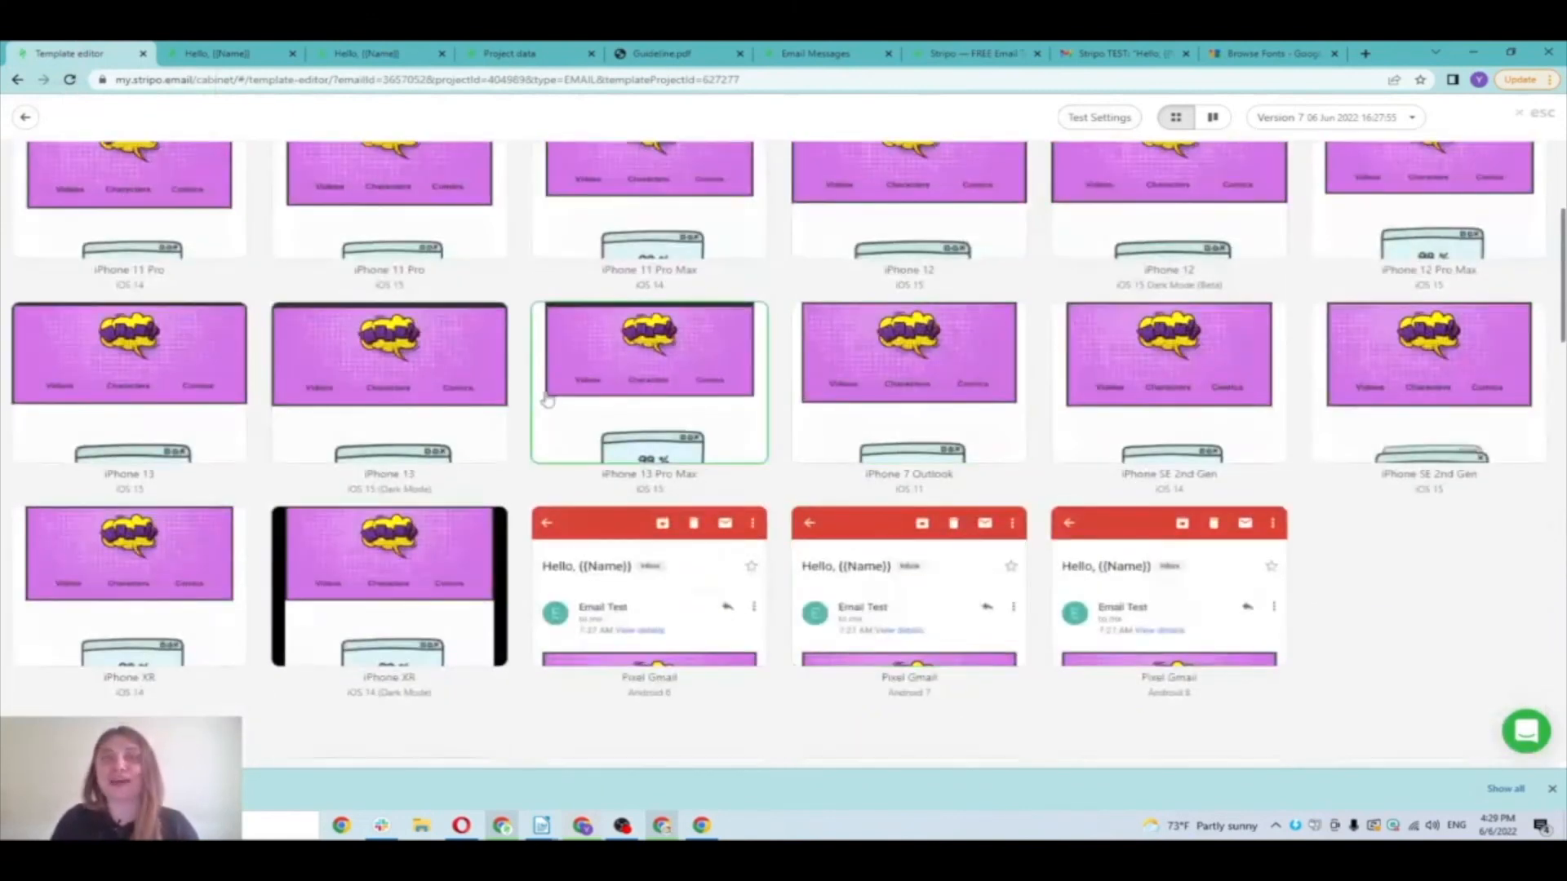
Step: Leave the email test and restore an earlier version of the message from within today's 14:52:21 entry in the version history
left_click(25, 119)
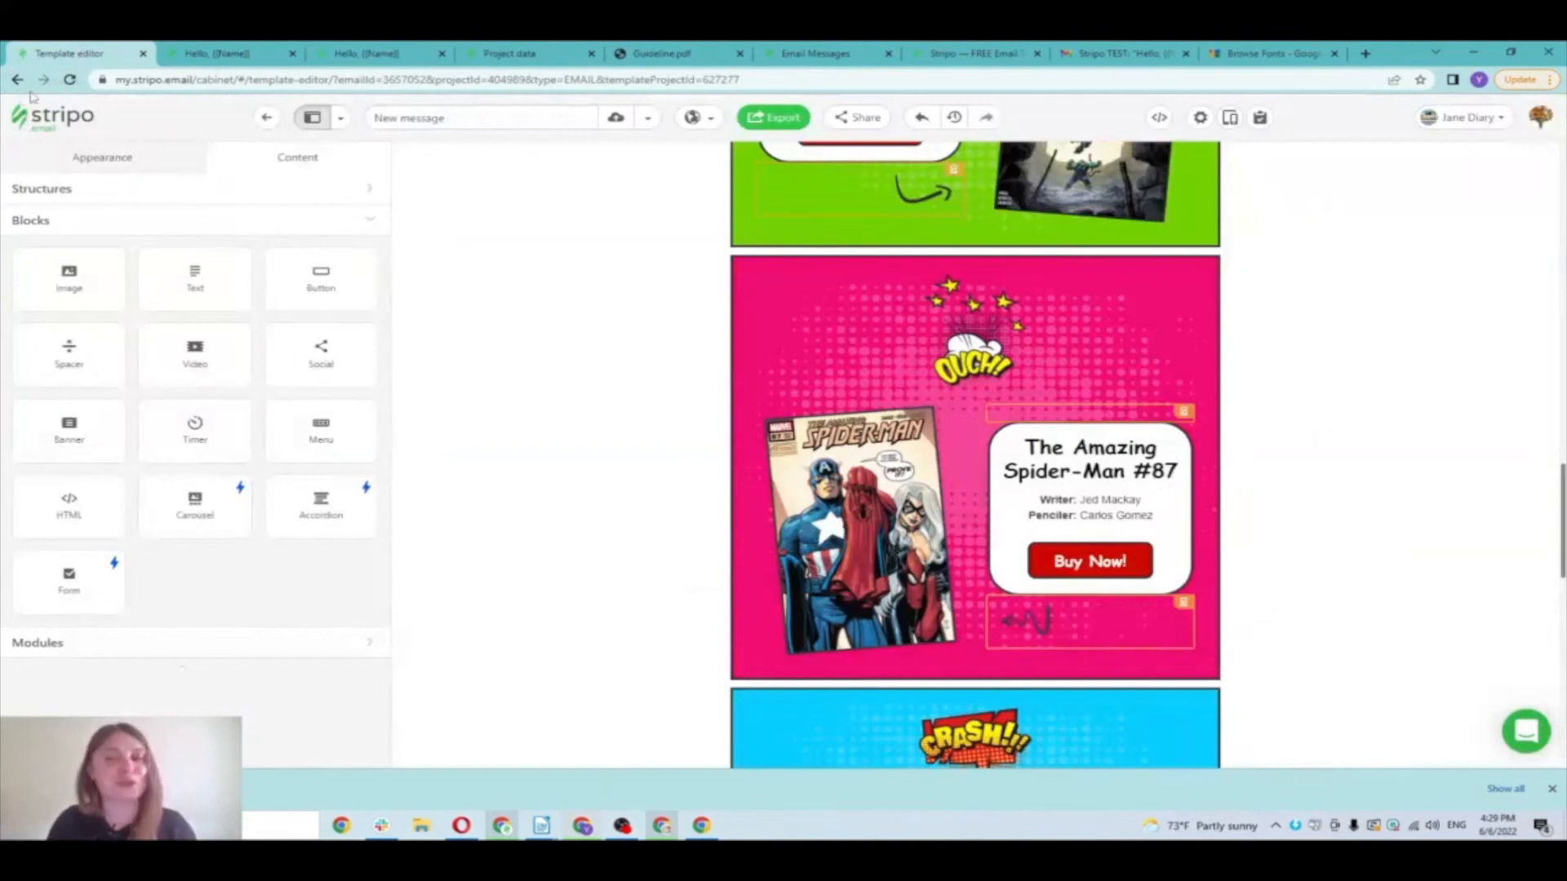
left_click(955, 118)
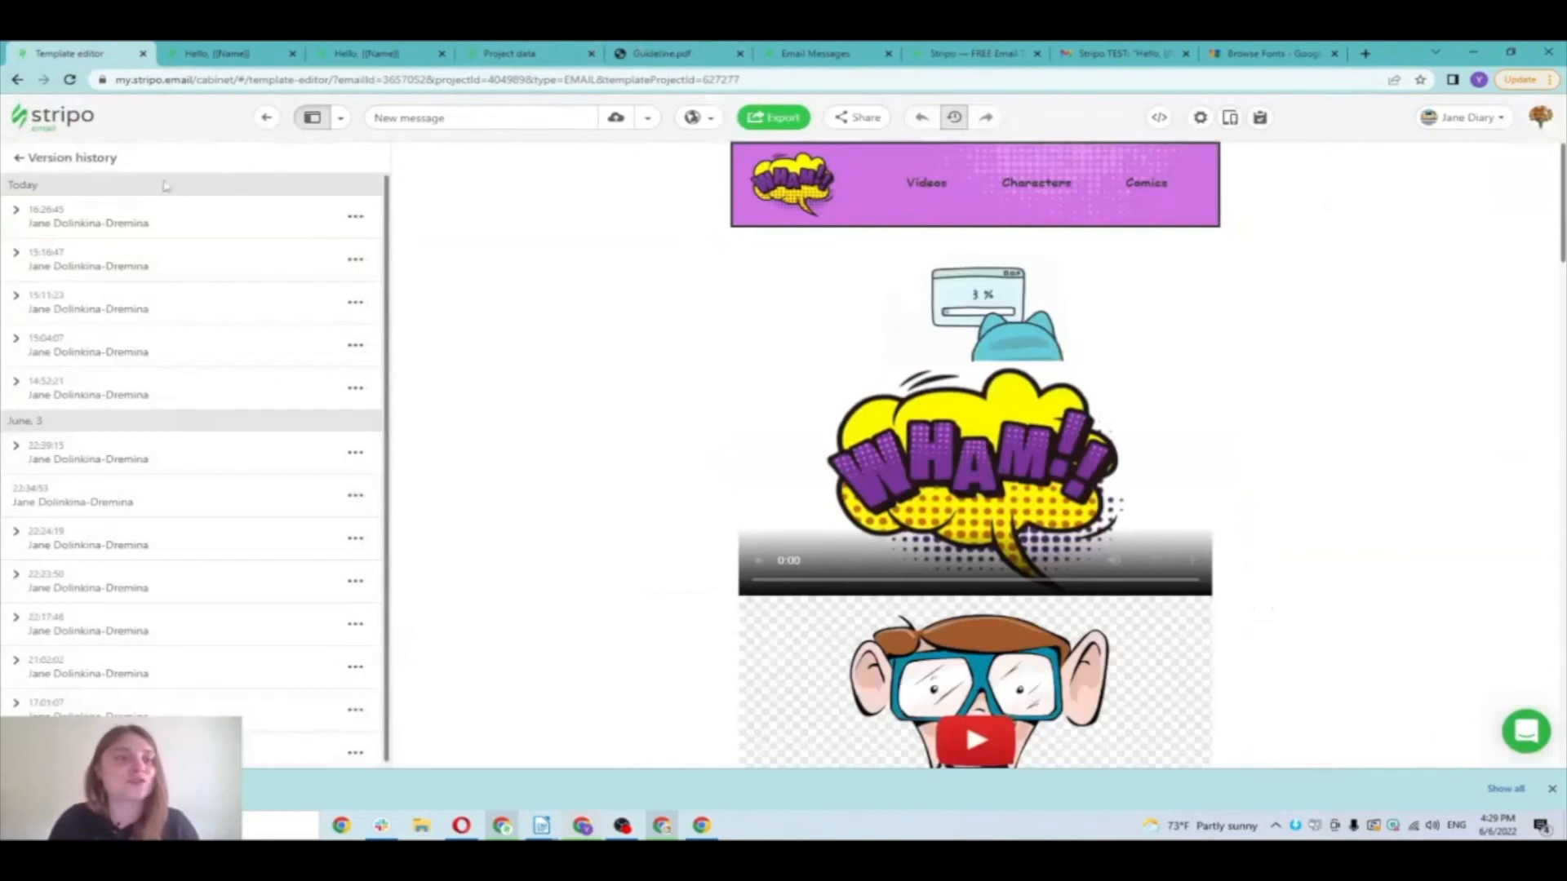
left_click(25, 384)
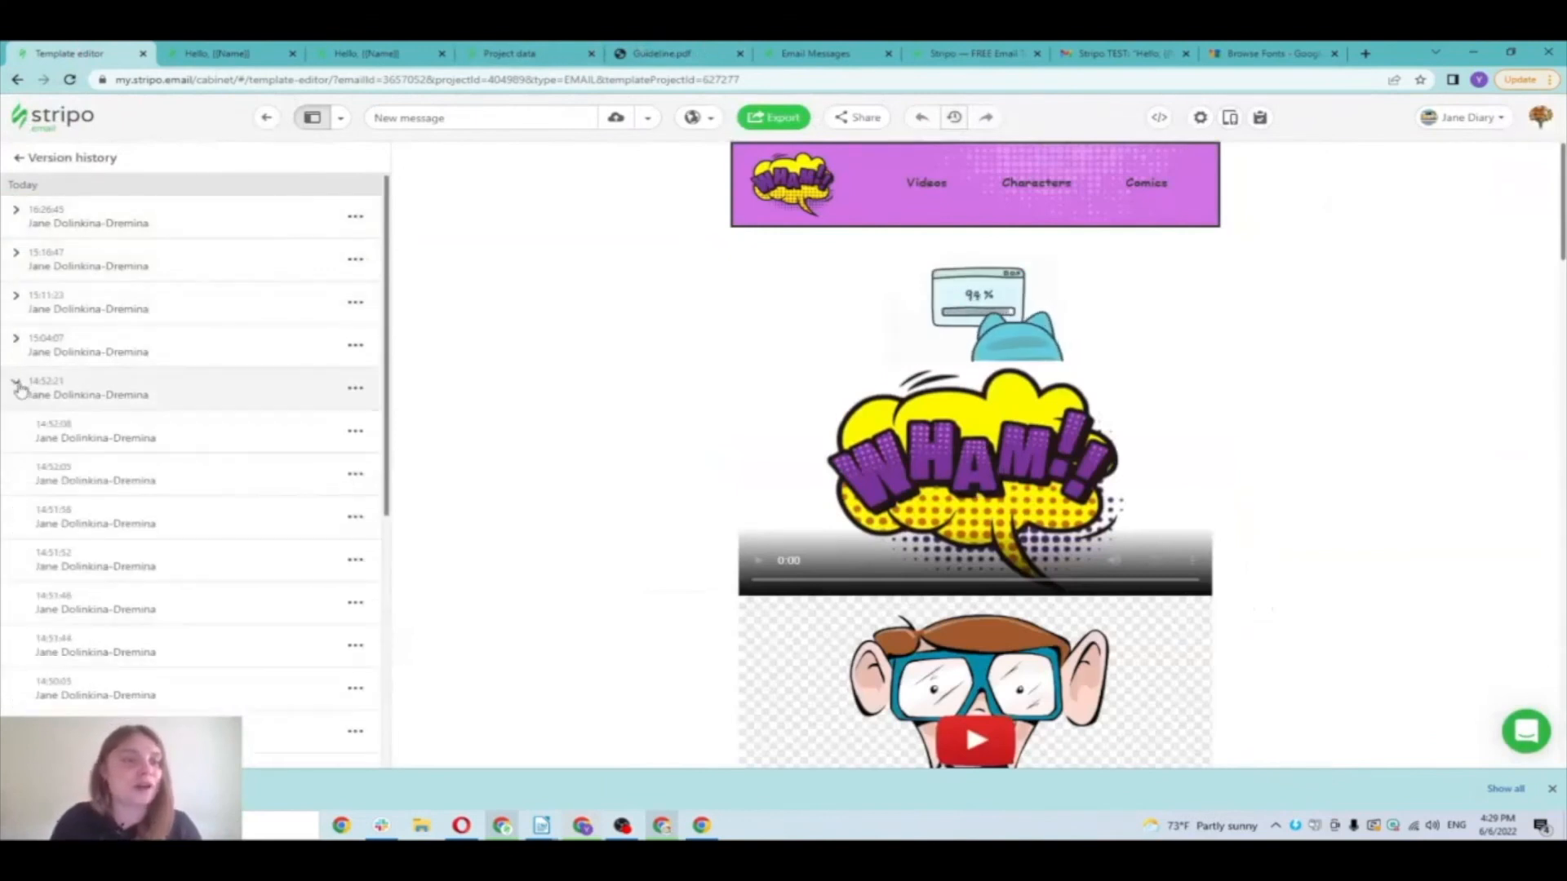
left_click(147, 731)
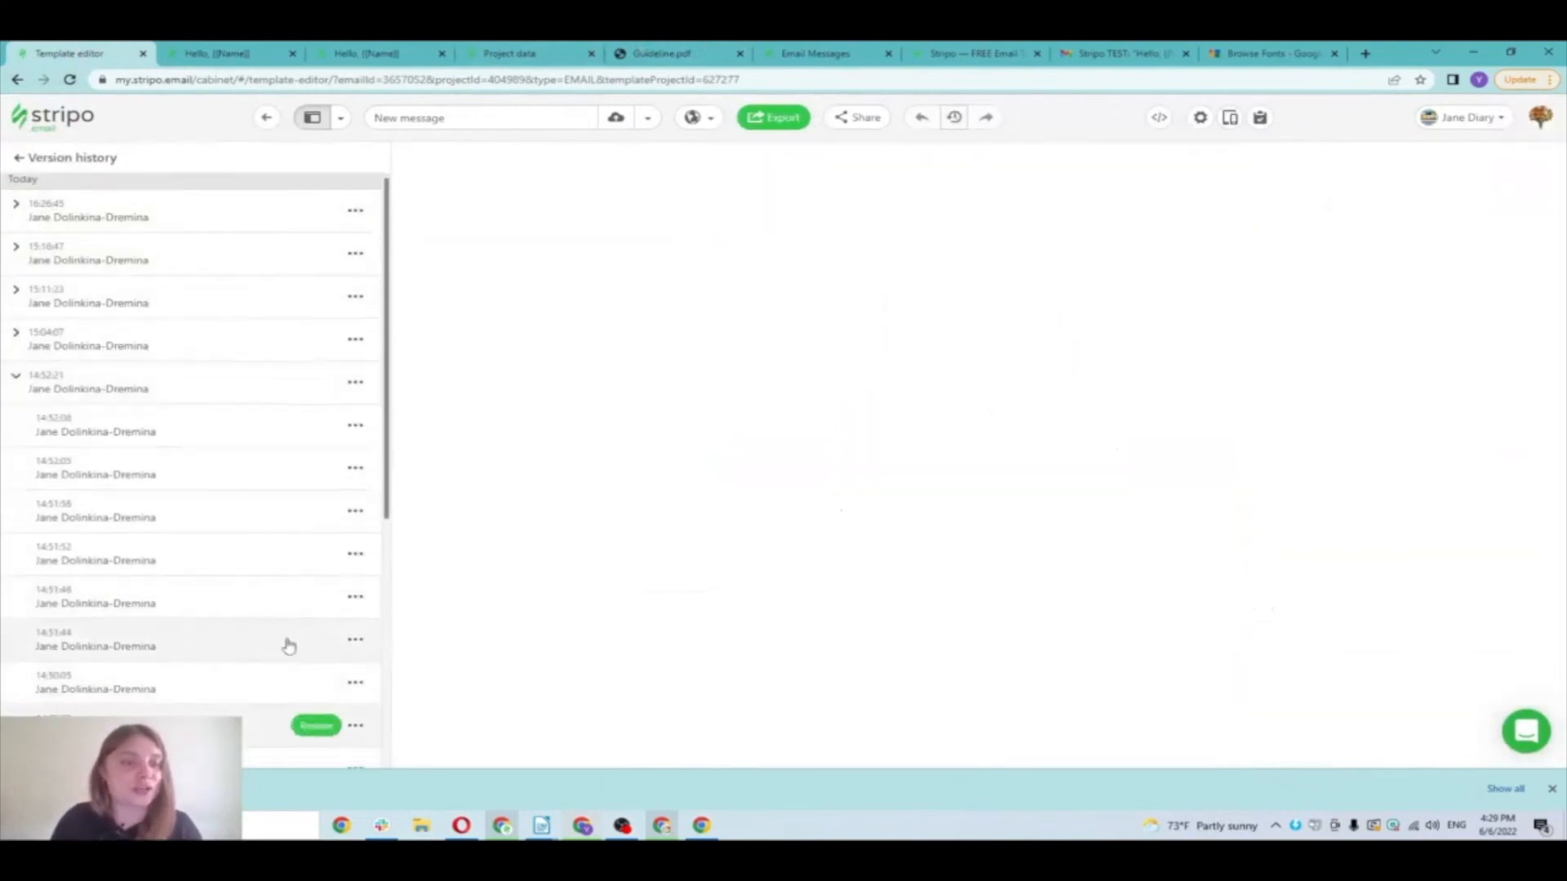
scroll(286, 645, "down", 1)
left_click(317, 660)
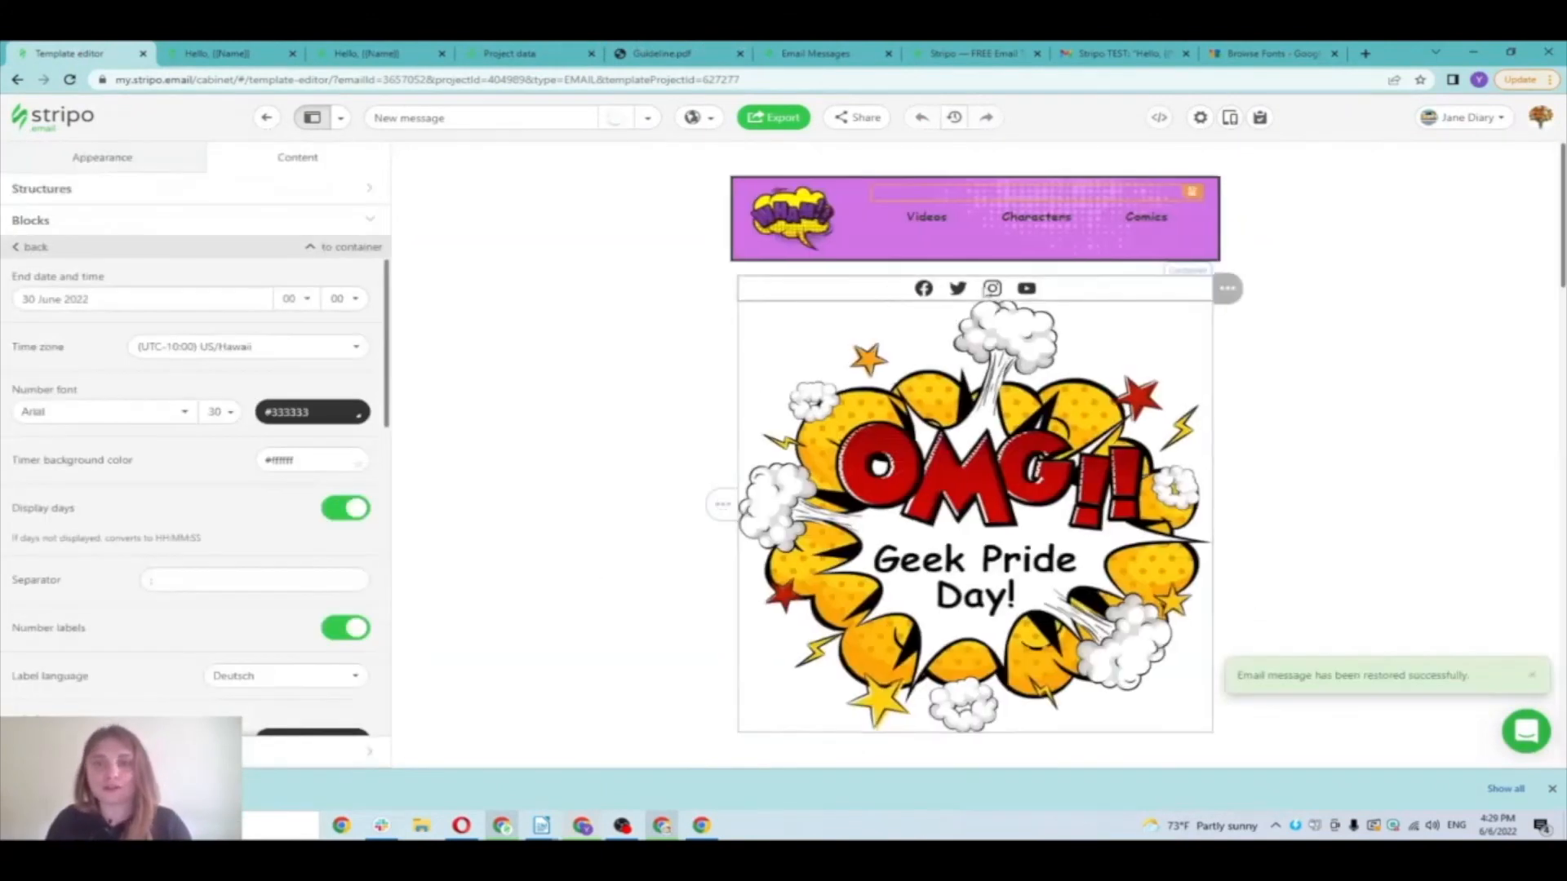
Step: Deselect the block and look through the restored email down to the BANG! image and the Instagram row
left_click(1292, 290)
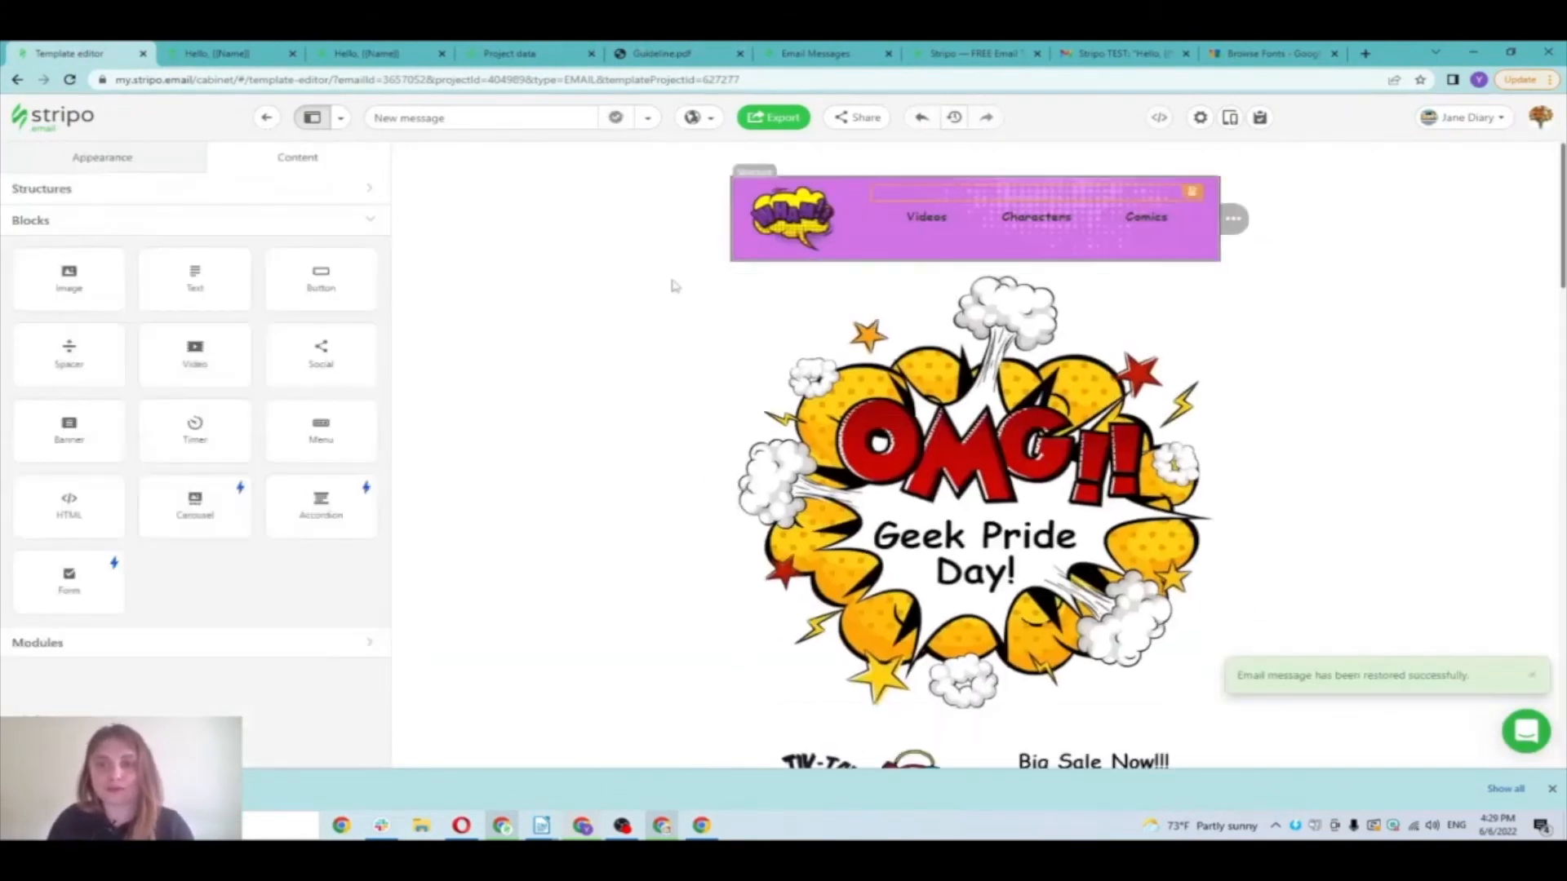
scroll(640, 300, "down", 5)
scroll(635, 313, "down", 10)
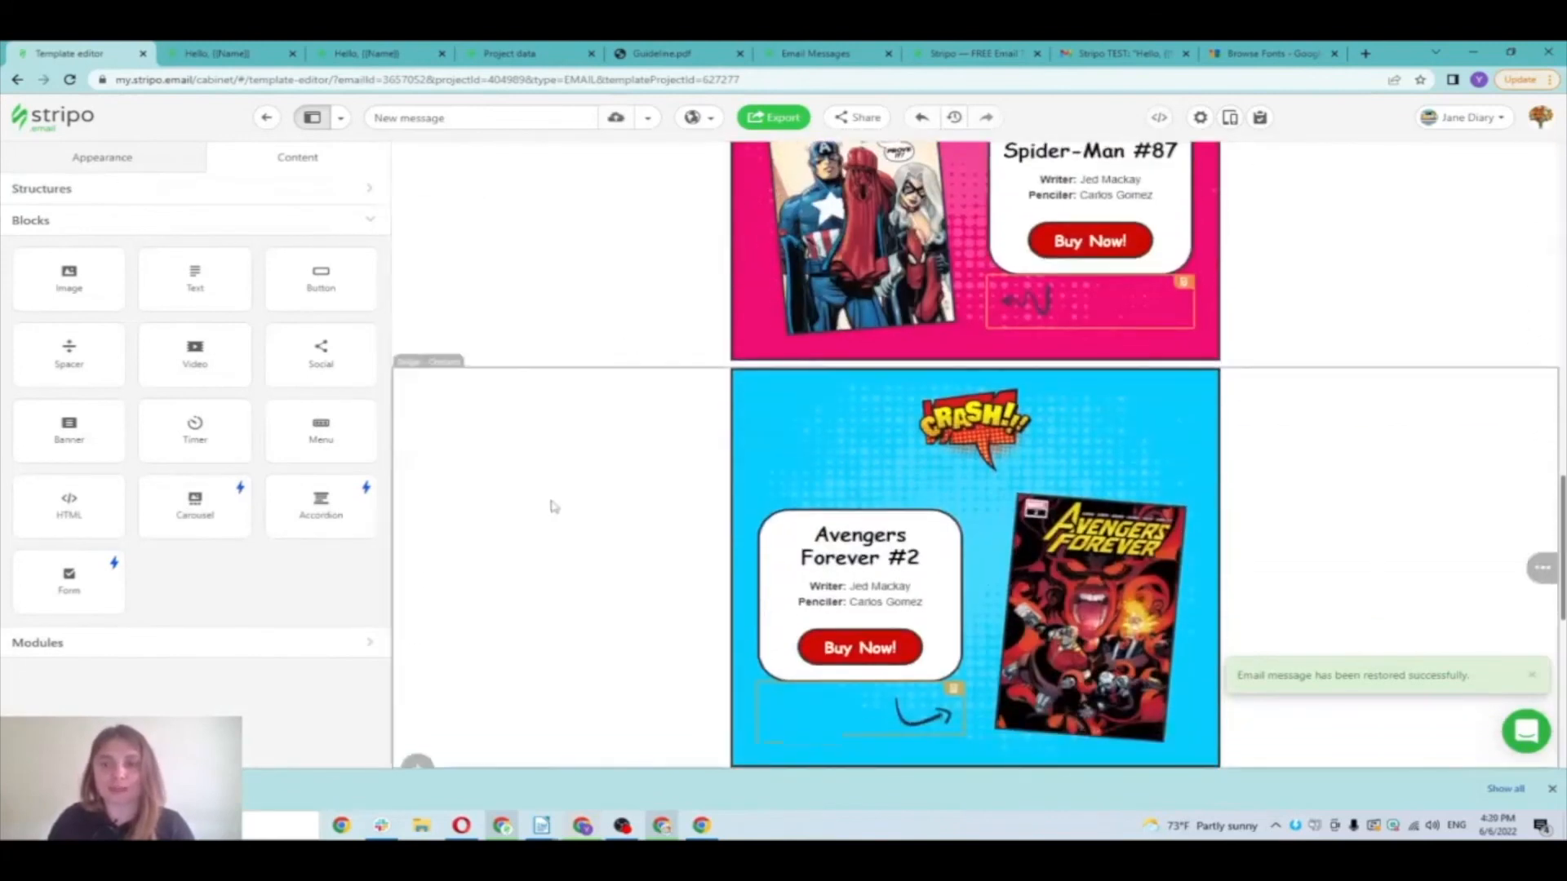
scroll(553, 507, "down", 5)
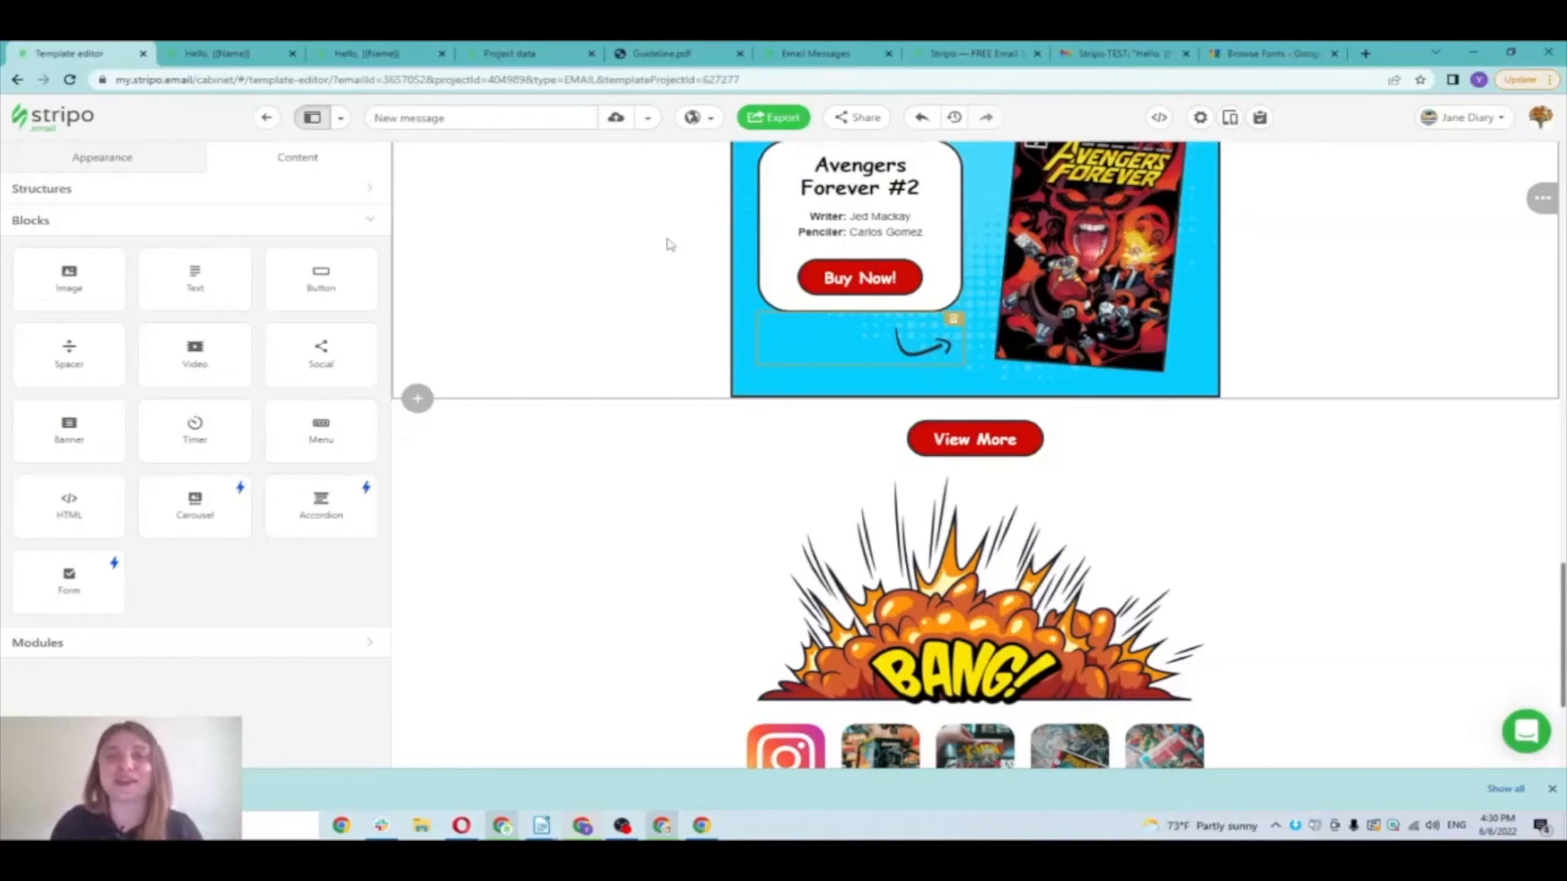
Step: Export the email as HTML code and copy the code to the clipboard
left_click(783, 117)
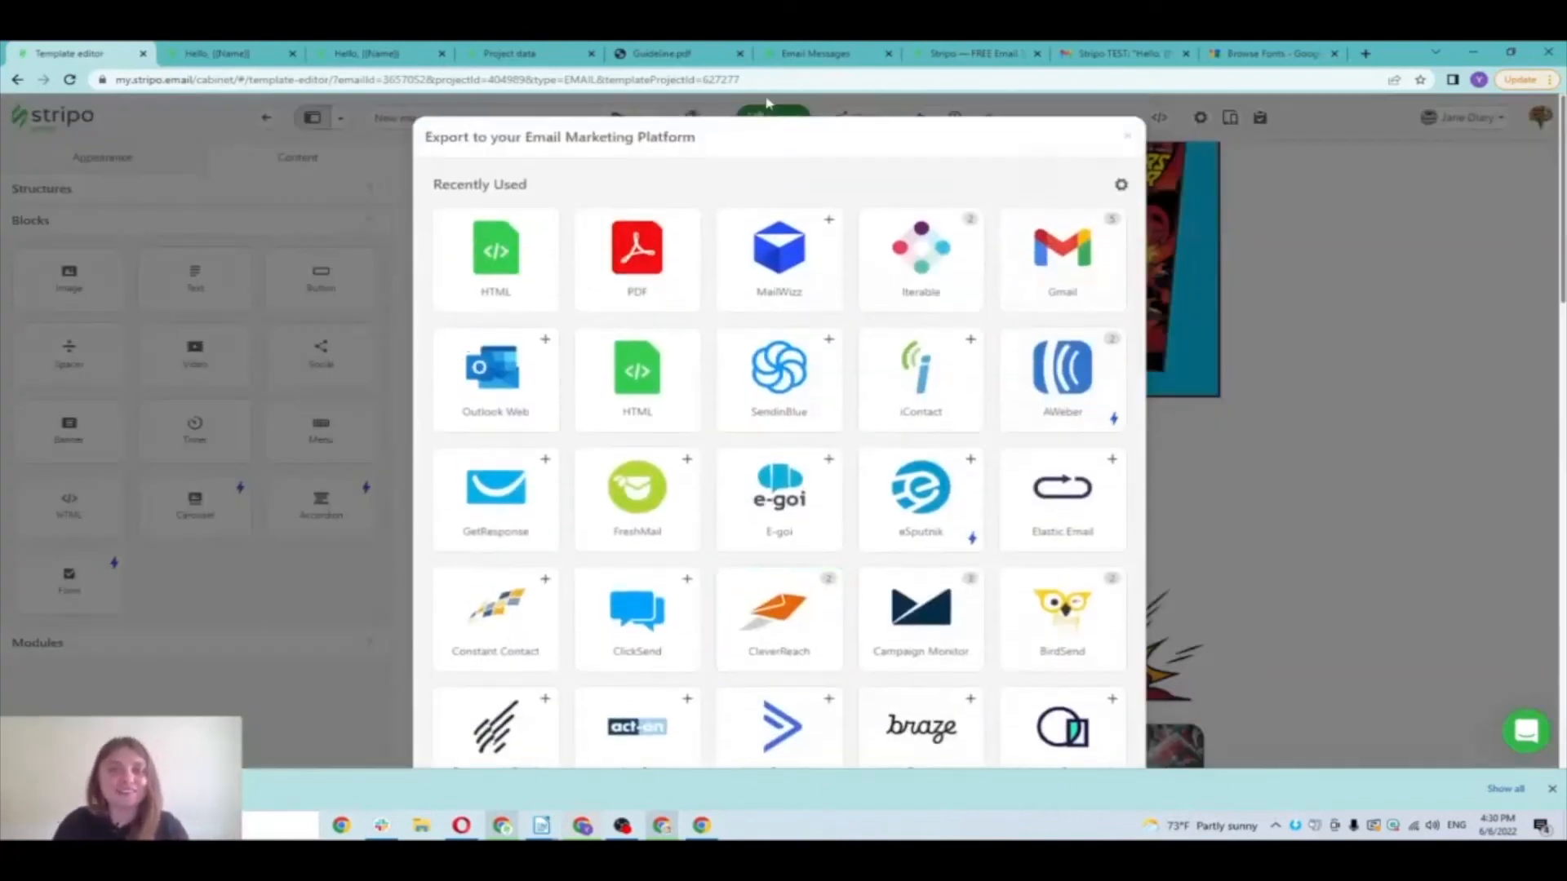
left_click(509, 253)
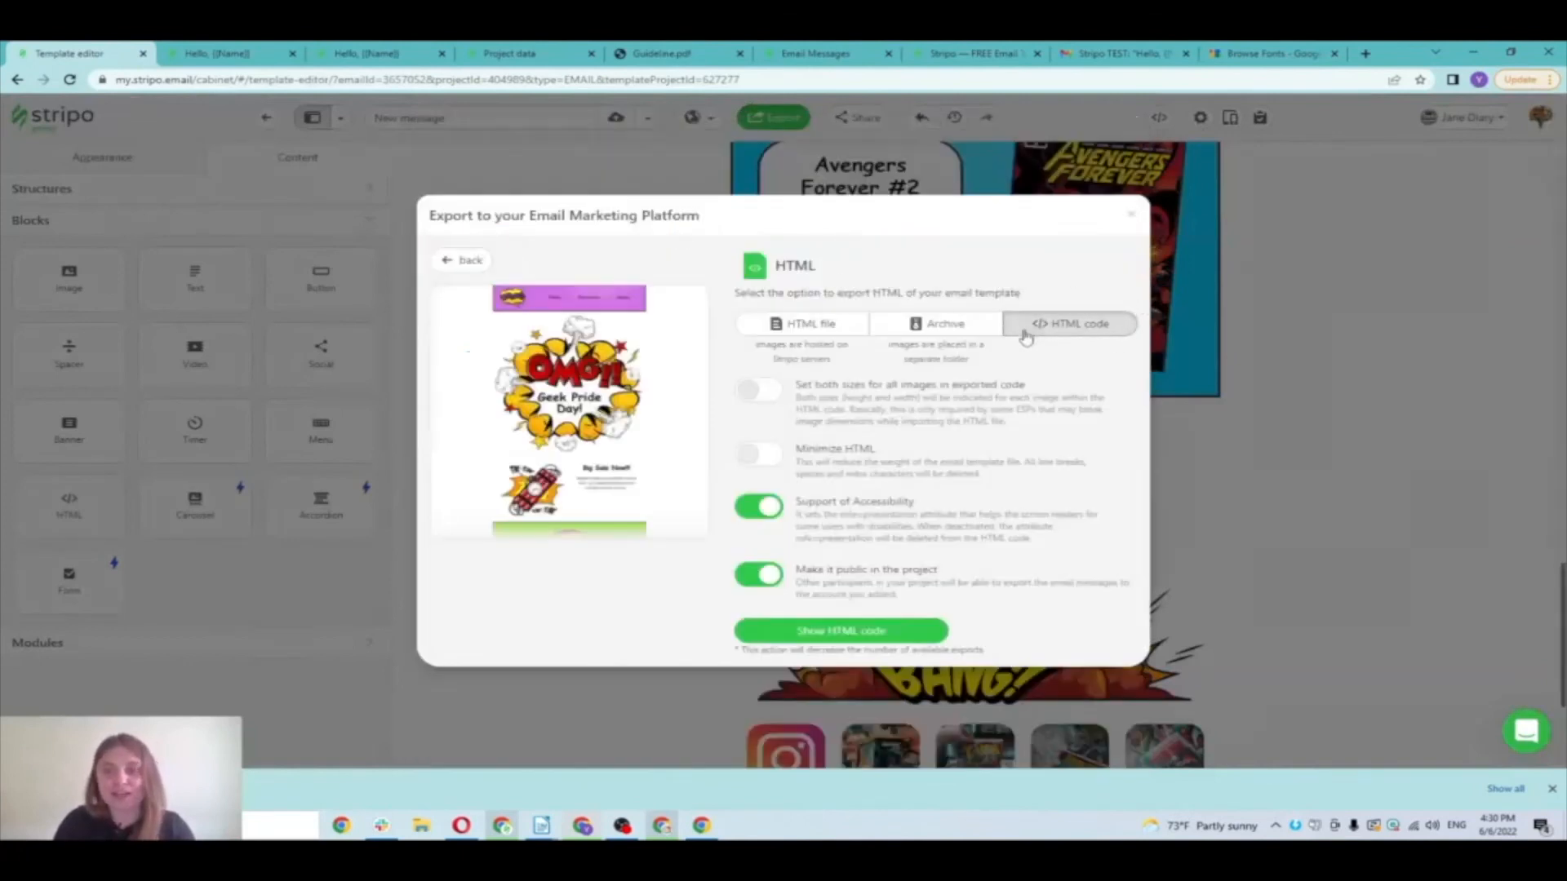
left_click(870, 632)
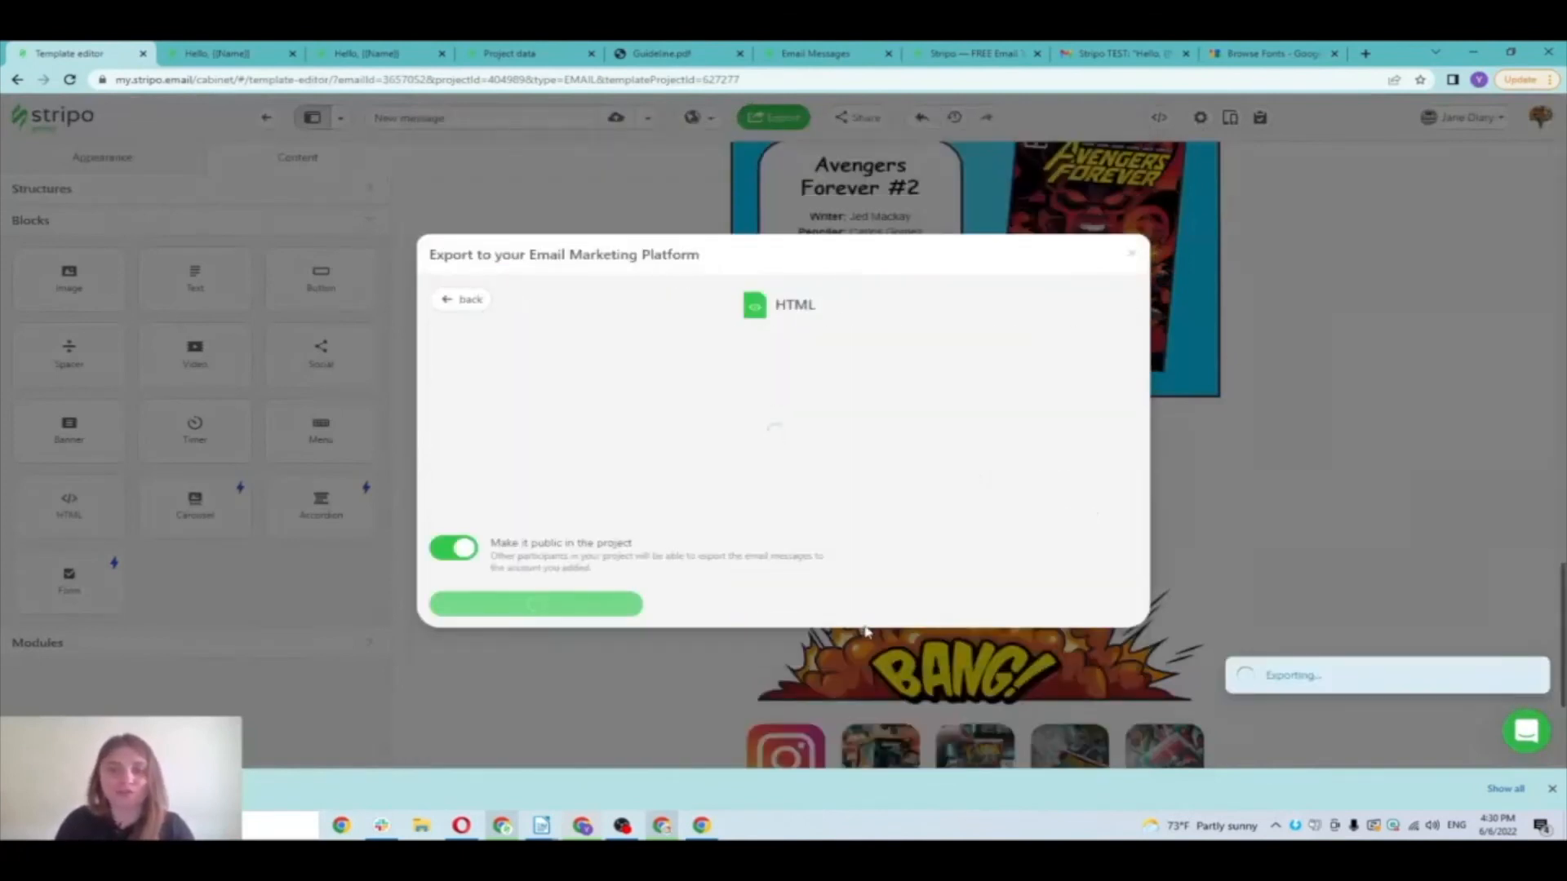
left_click(577, 607)
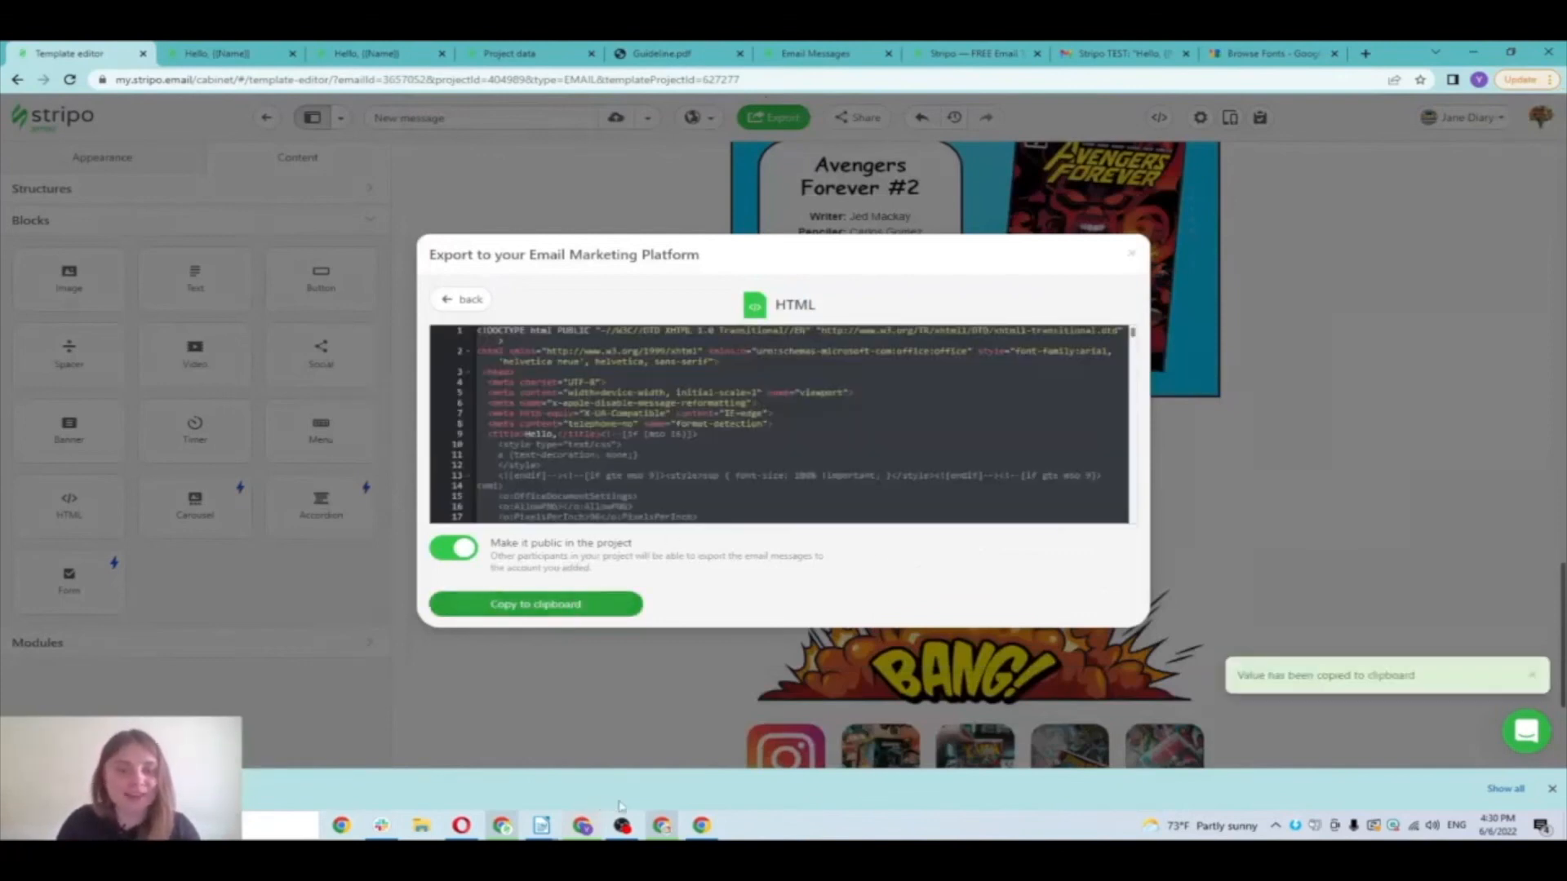
Step: Switch to iContact and create a new message with the HTML Editor
left_click(506, 827)
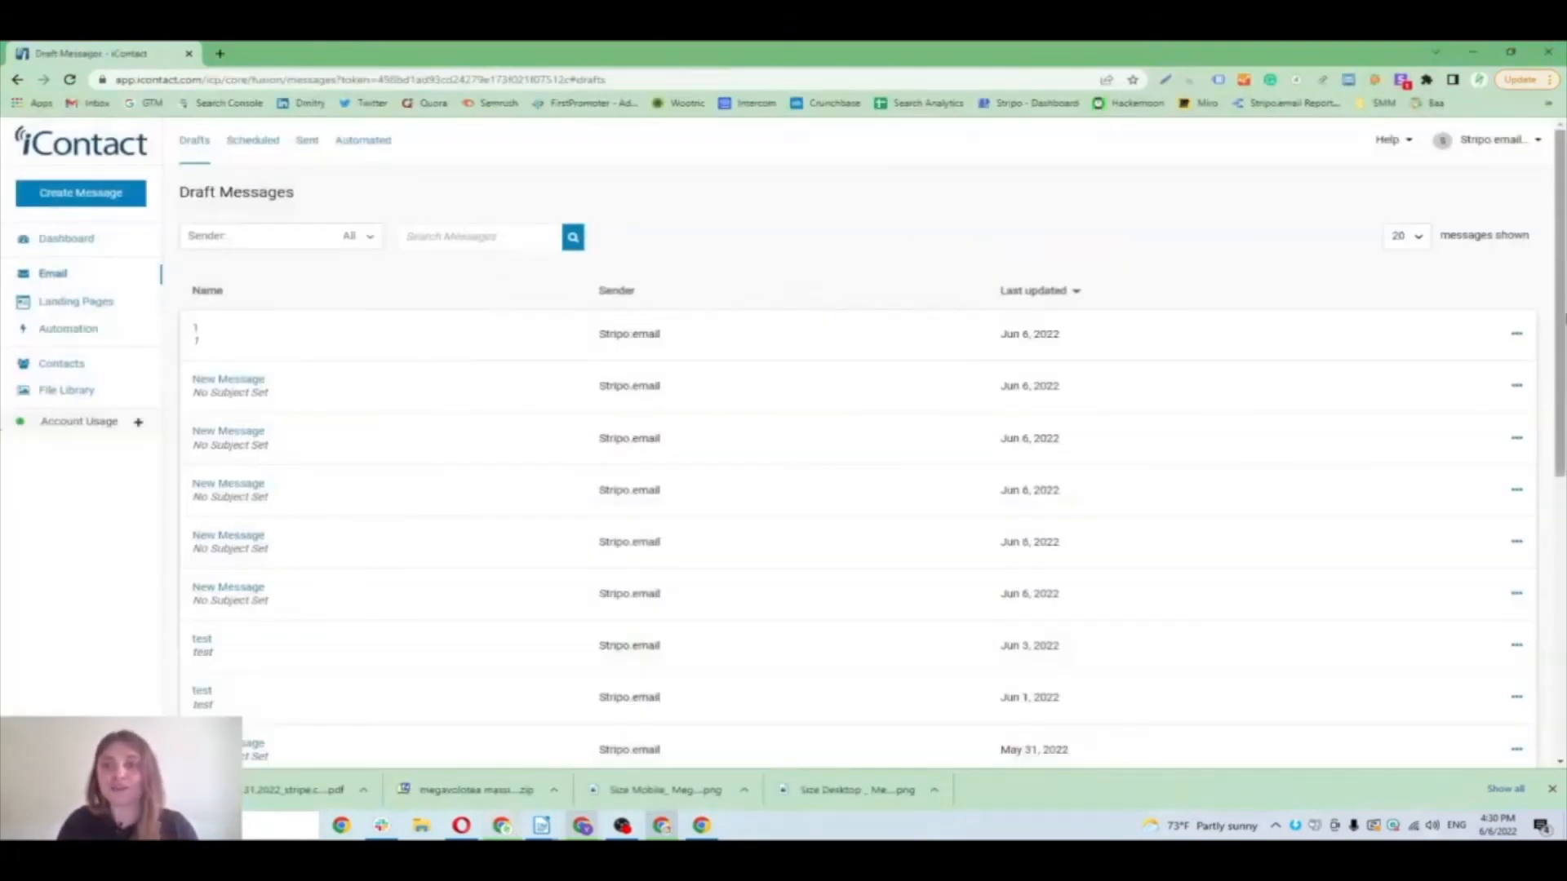
left_click(51, 198)
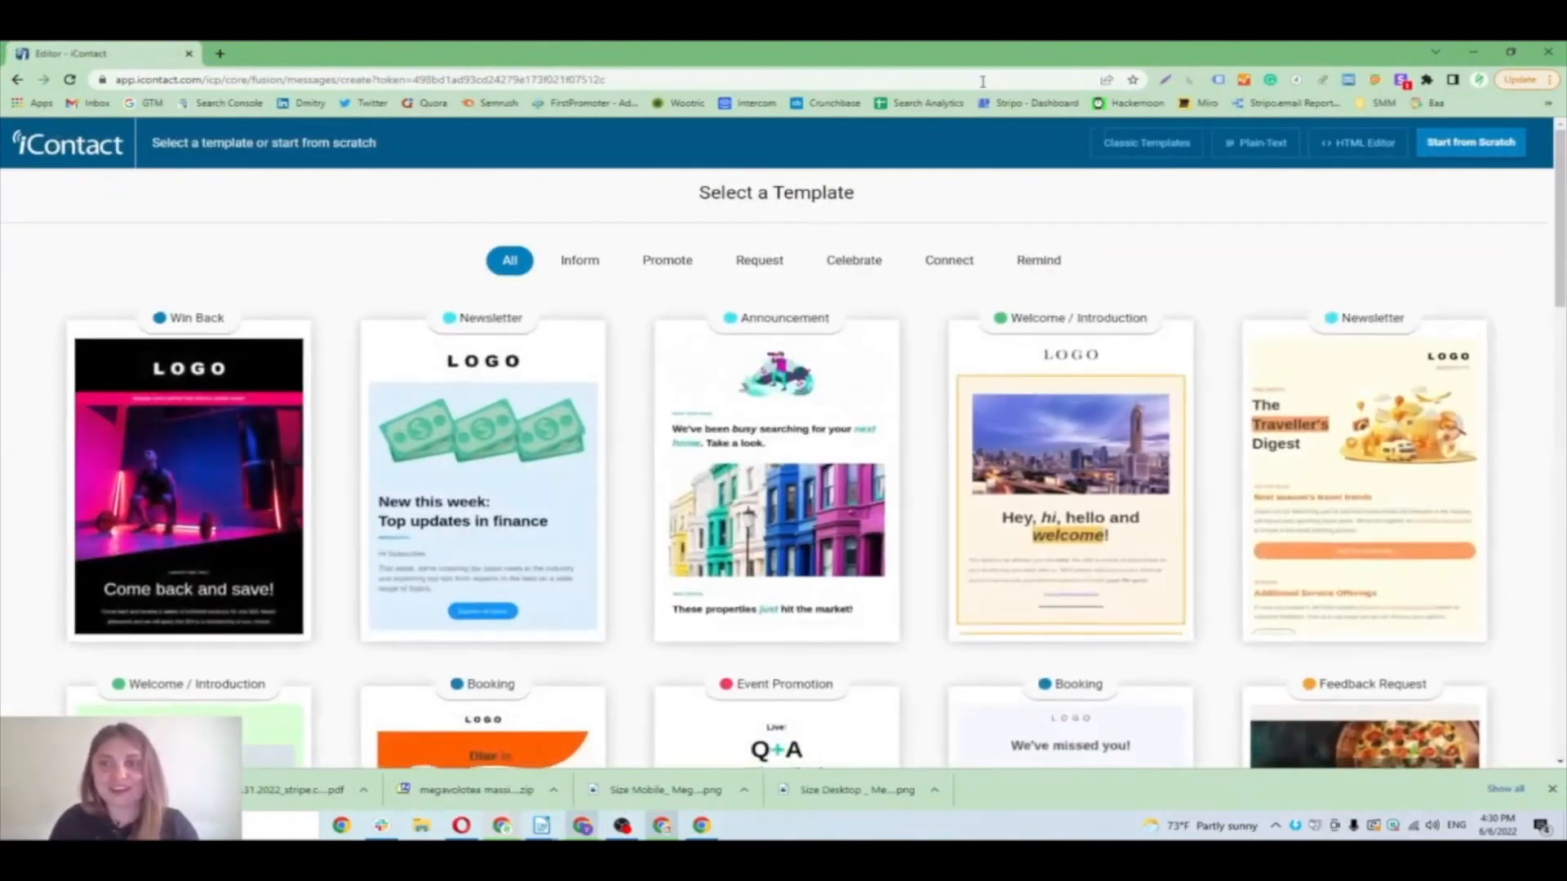
left_click(1379, 148)
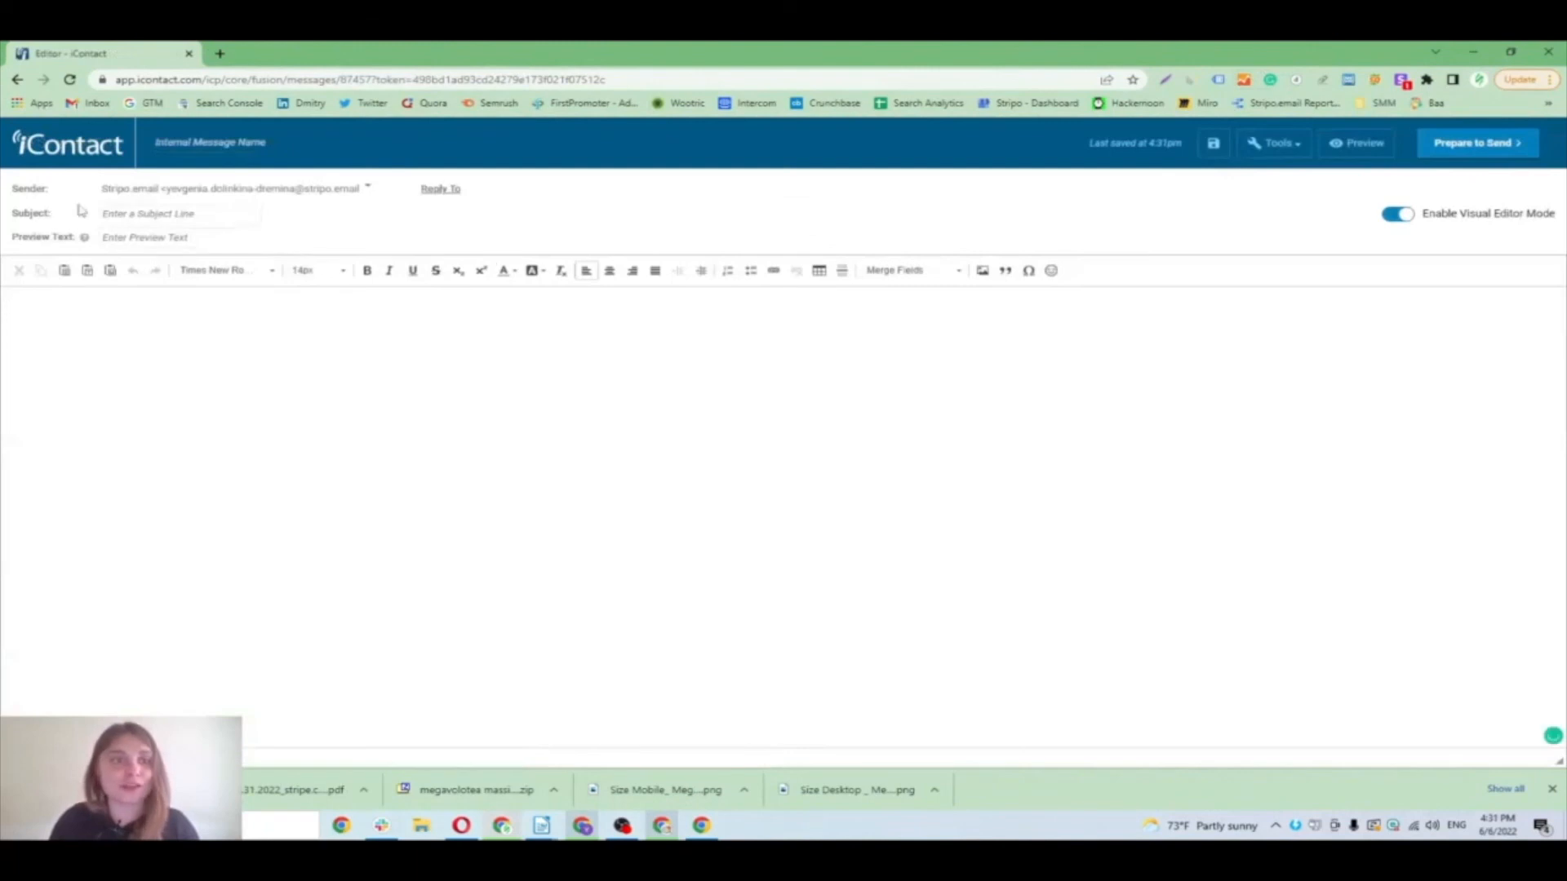
Step: Set both the message's subject line and its preview text to 1
left_click(152, 214)
left_click(175, 247)
left_click(127, 237)
left_click(175, 277)
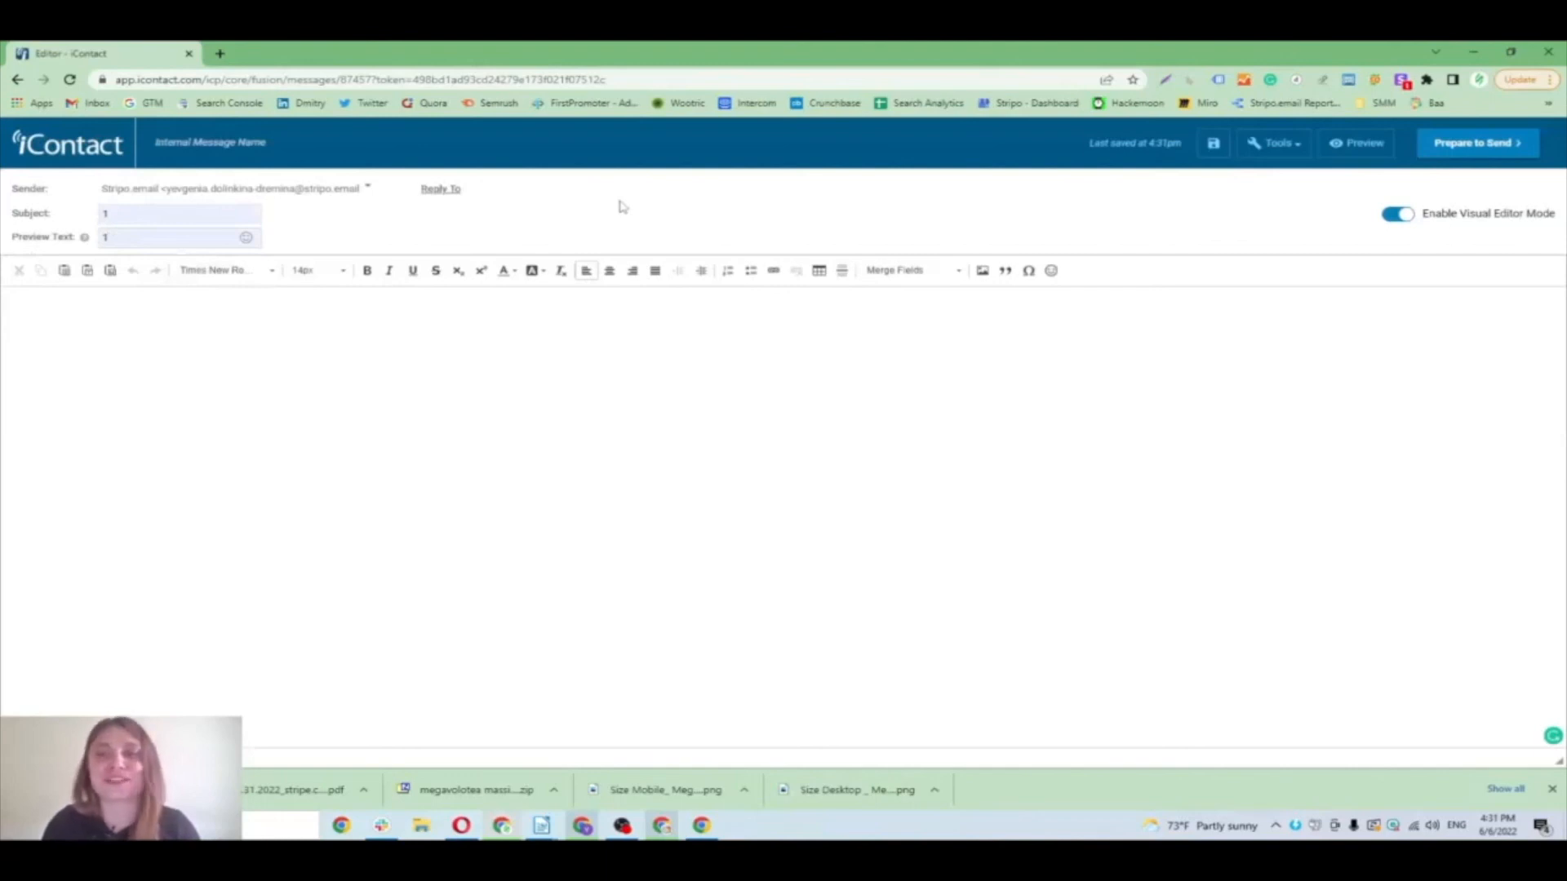
Step: Disable visual editor mode and replace the default code with the HTML copied from Stripo
left_click(1393, 216)
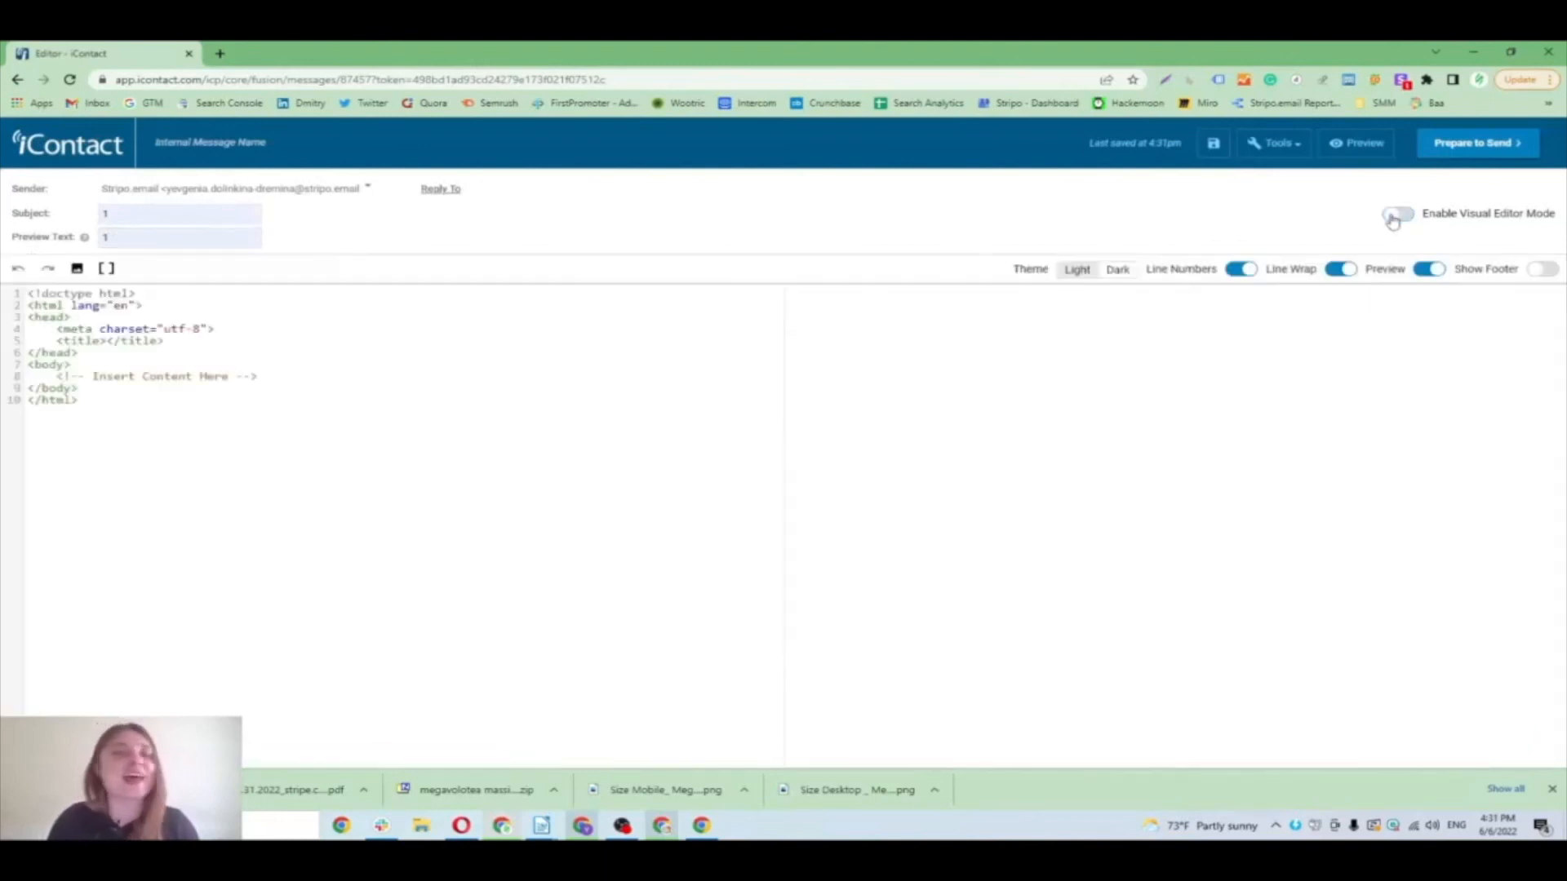
left_click_drag(89, 406, 30, 294)
key("BackSpace")
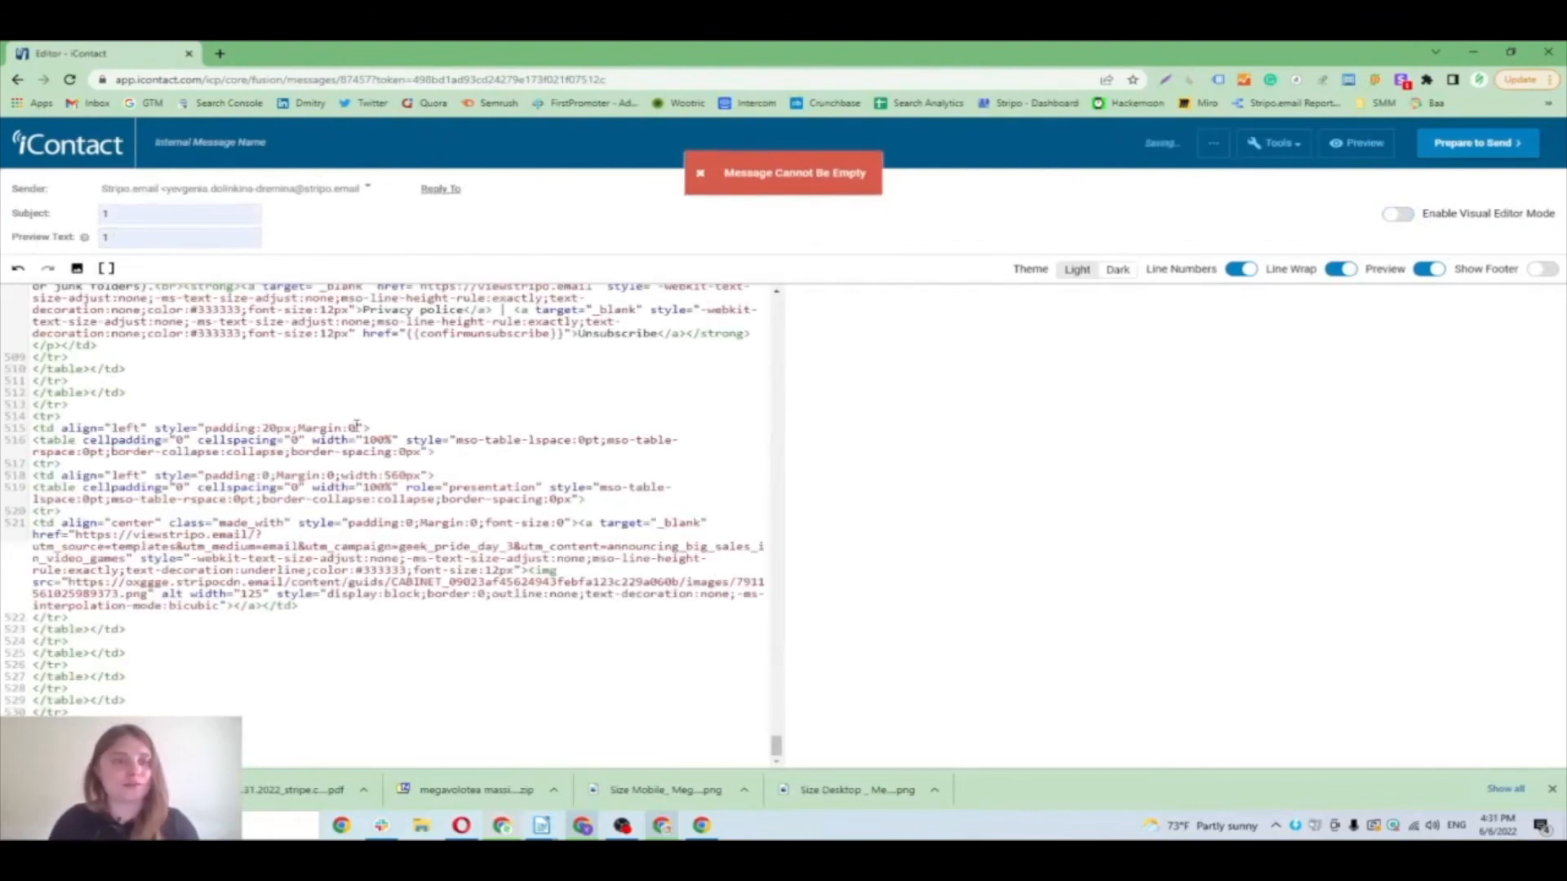
scroll(349, 425, "up", 5)
scroll(343, 429, "up", 4)
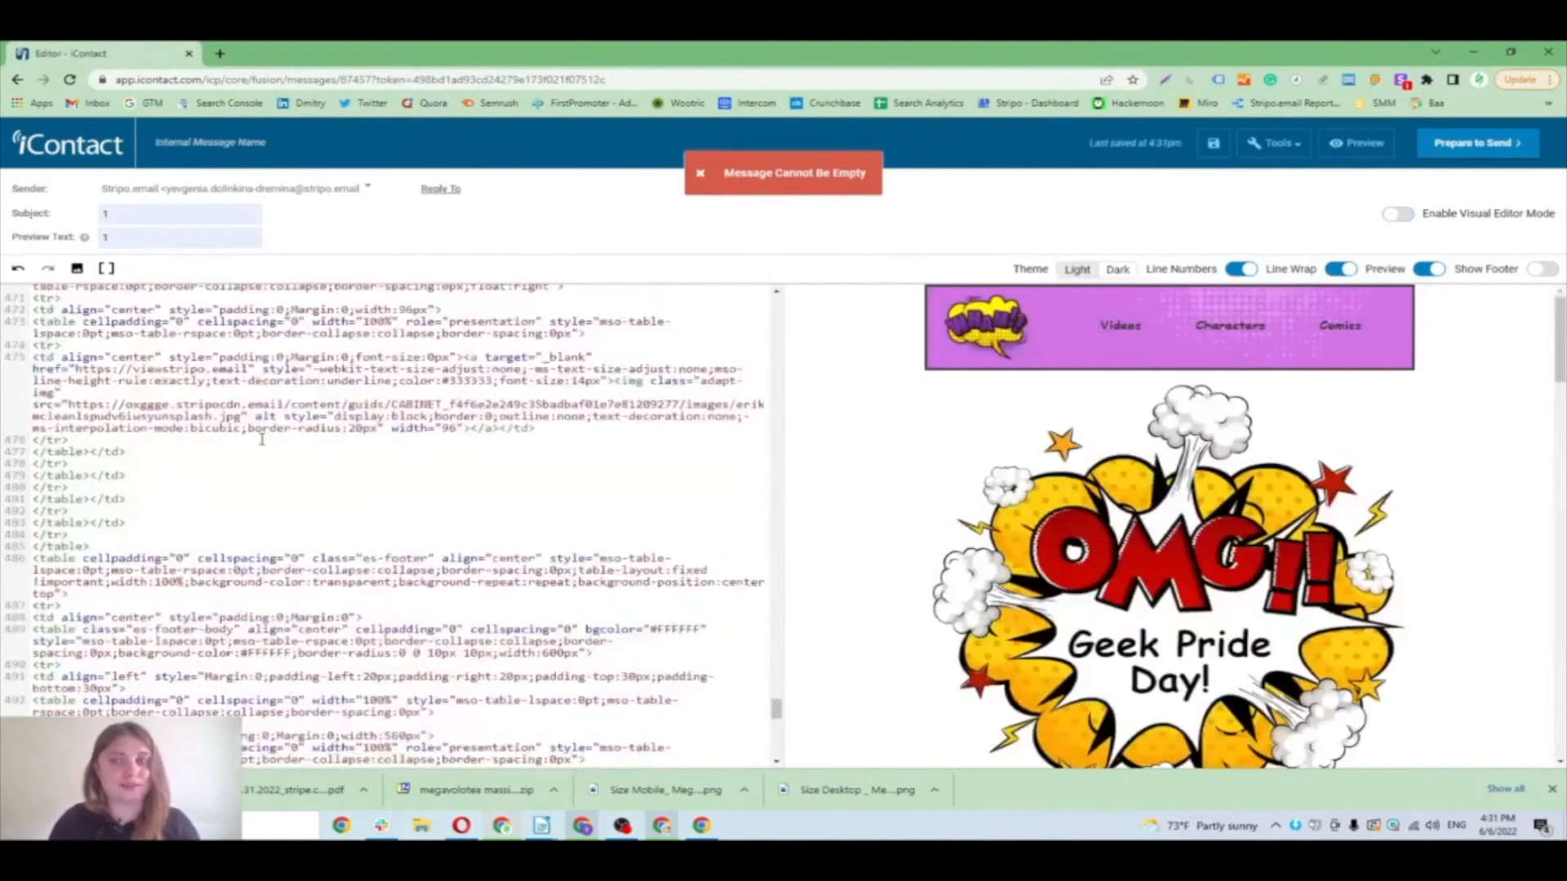
Step: Preview the email in iContact, dismiss the error notice and look through the message down to its footer
left_click(1359, 143)
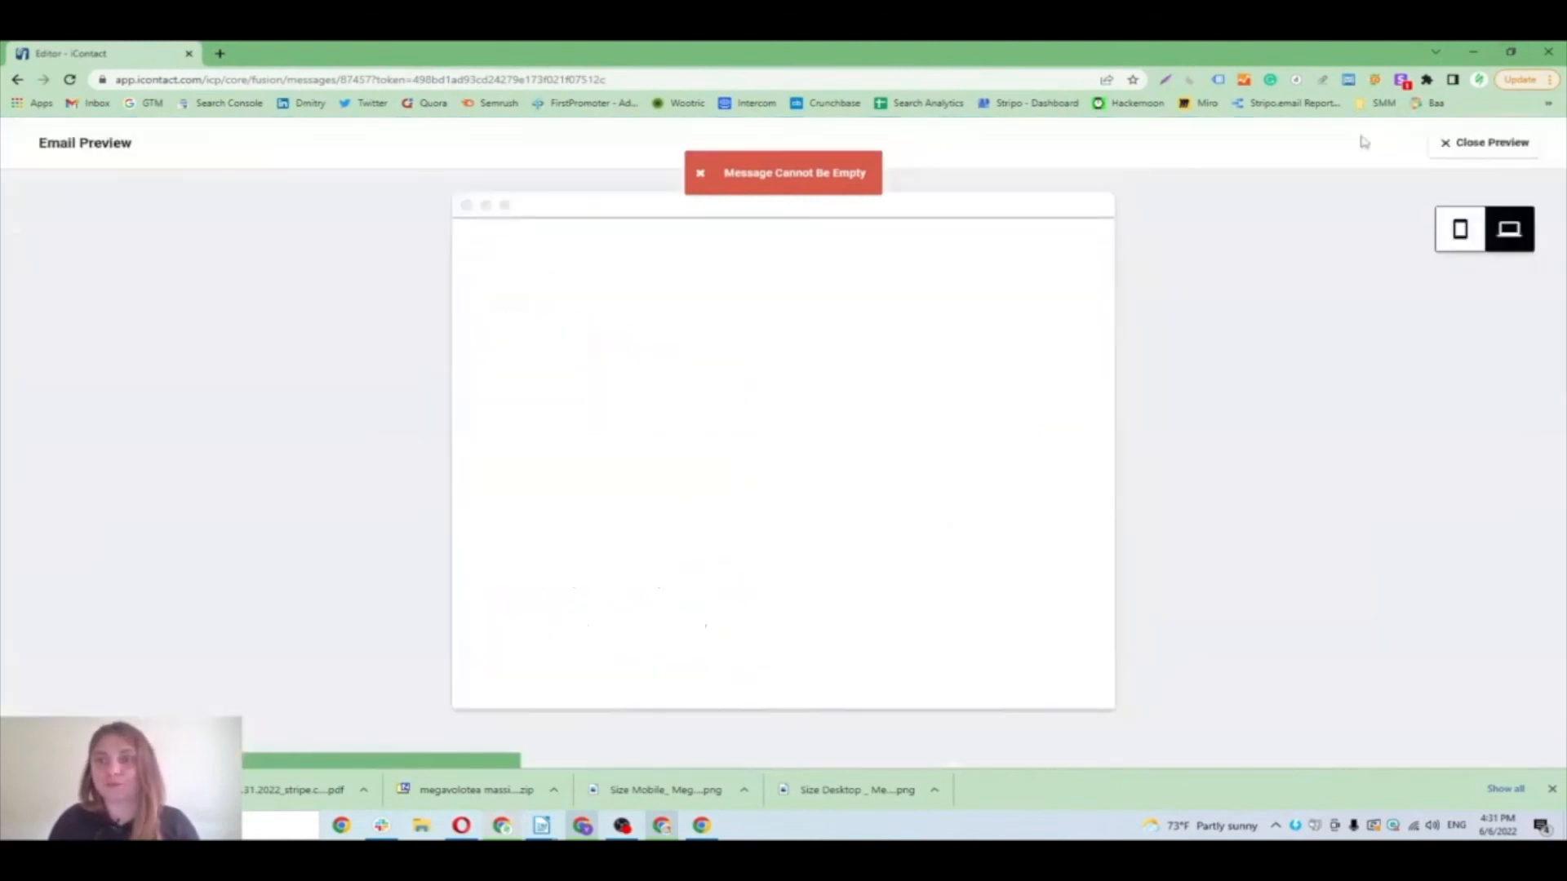
left_click(701, 175)
left_click_drag(1107, 272, 1073, 676)
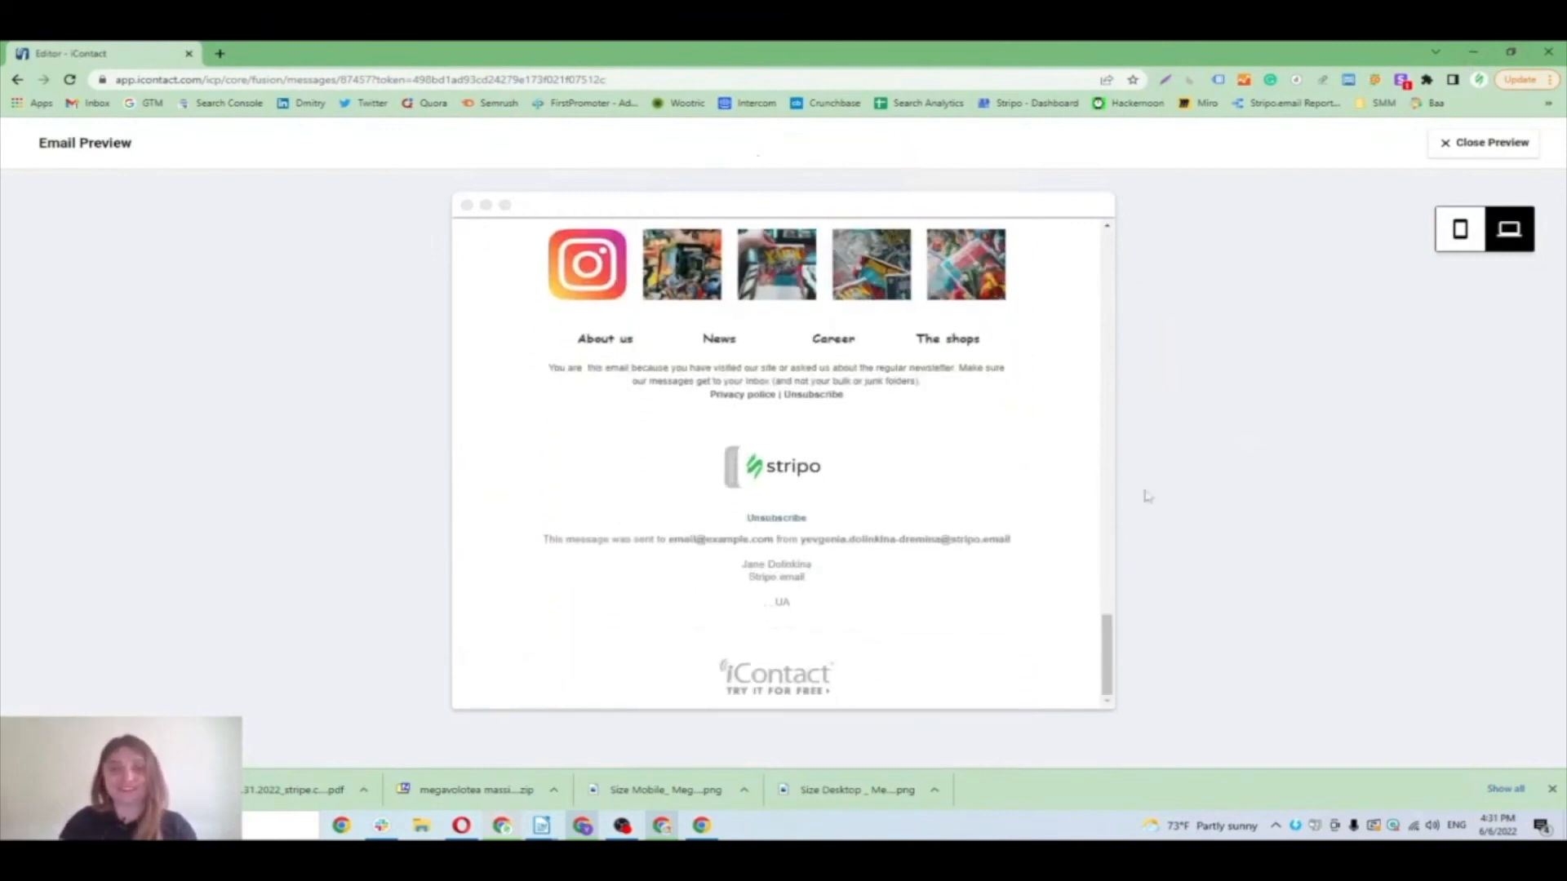
Step: Switch the iContact email preview to the mobile view and look at the message up to its header
left_click(1461, 229)
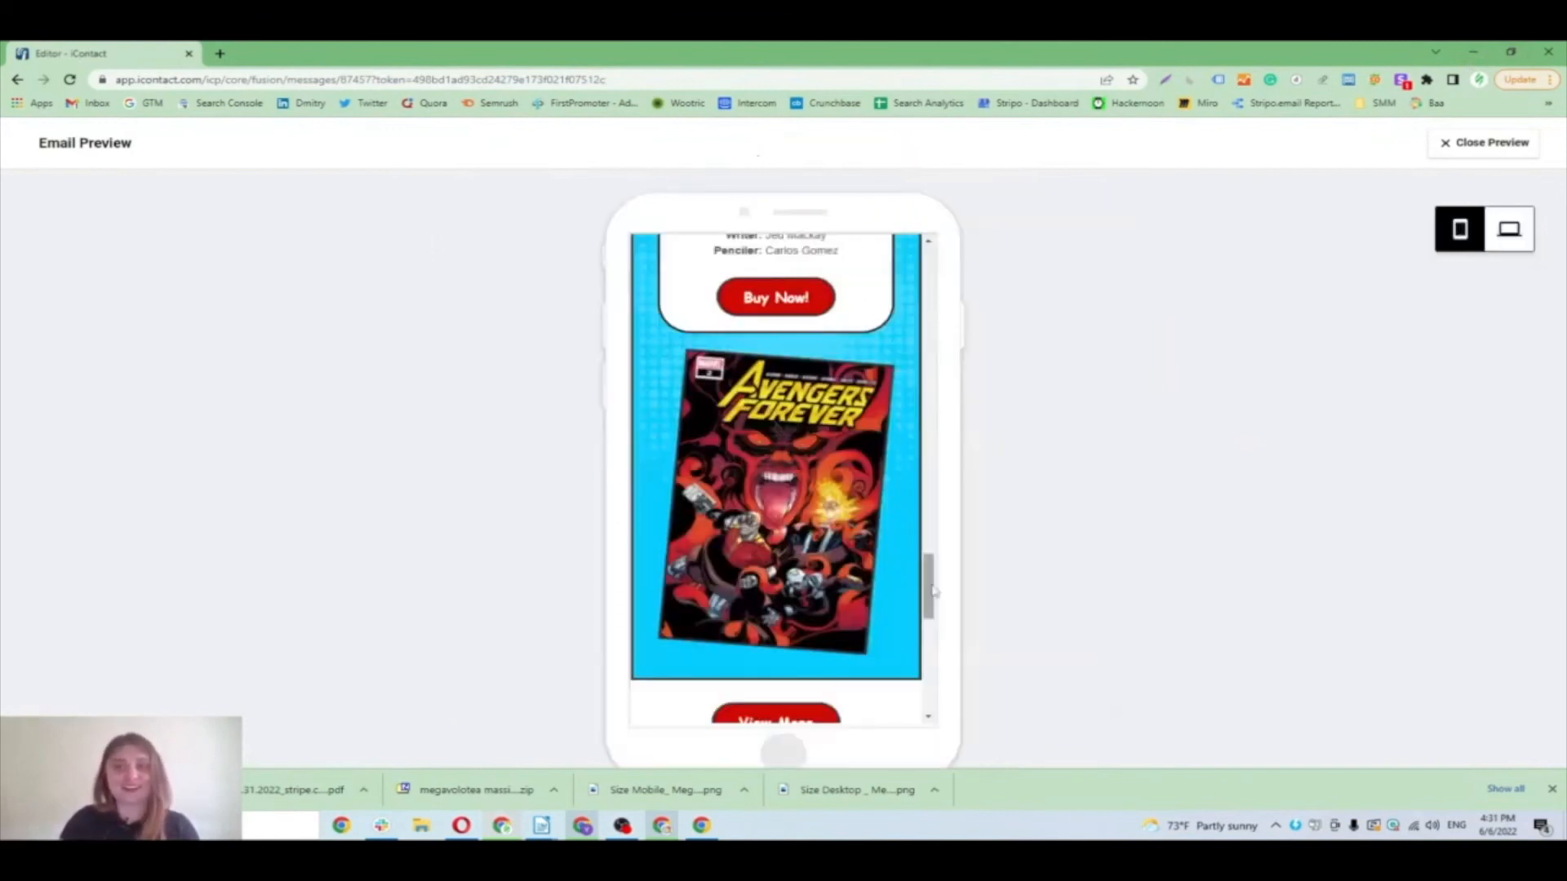
left_click_drag(928, 575, 930, 260)
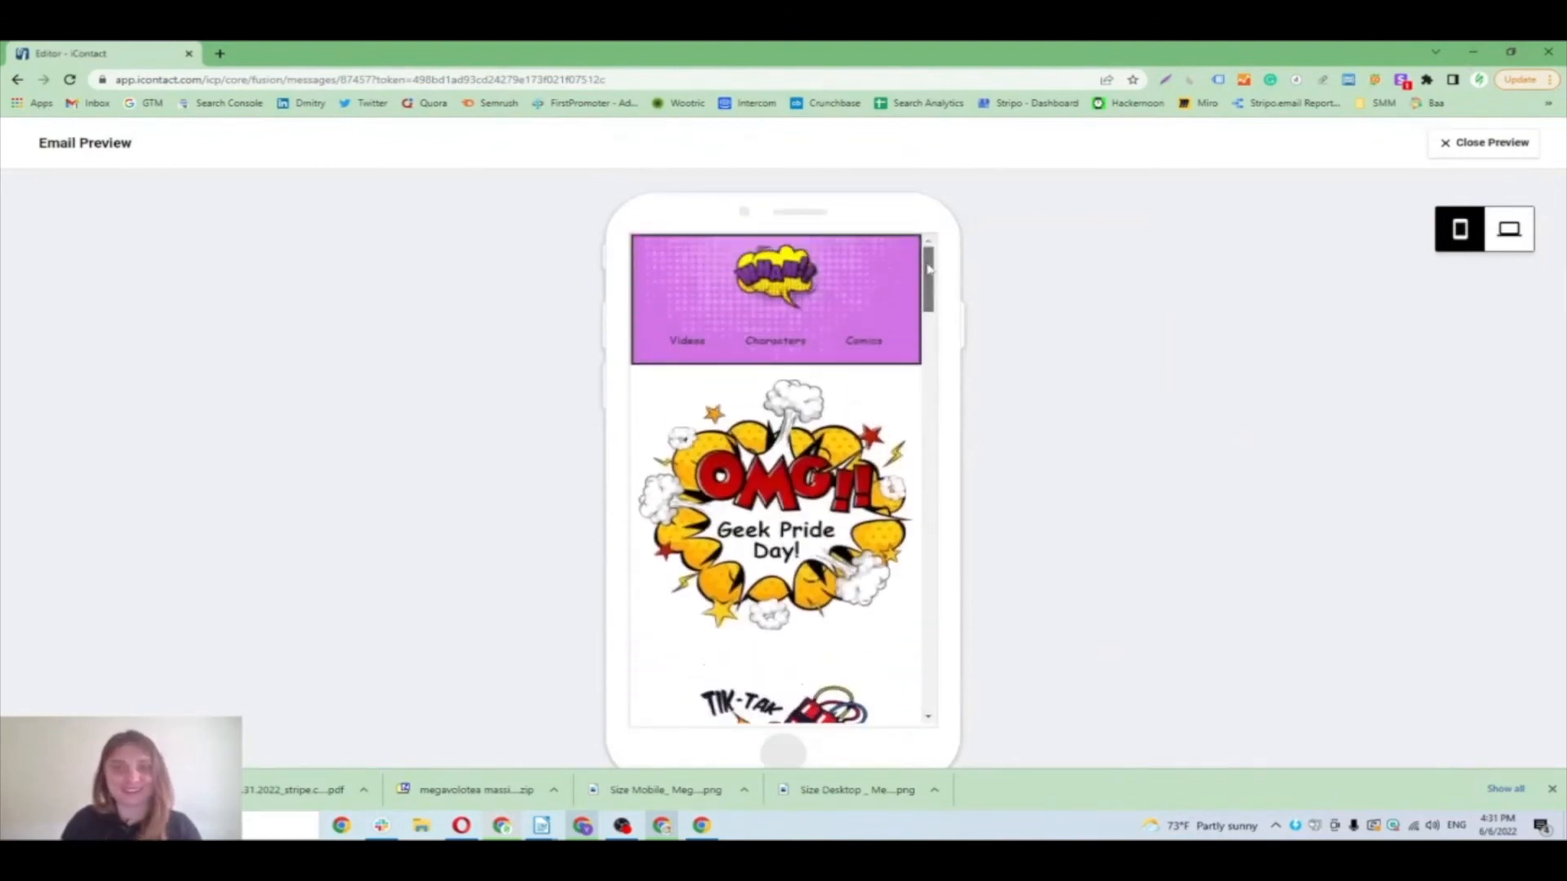
Step: Switch back to Stripo and close the HTML export dialog to return to the email template
left_click(340, 825)
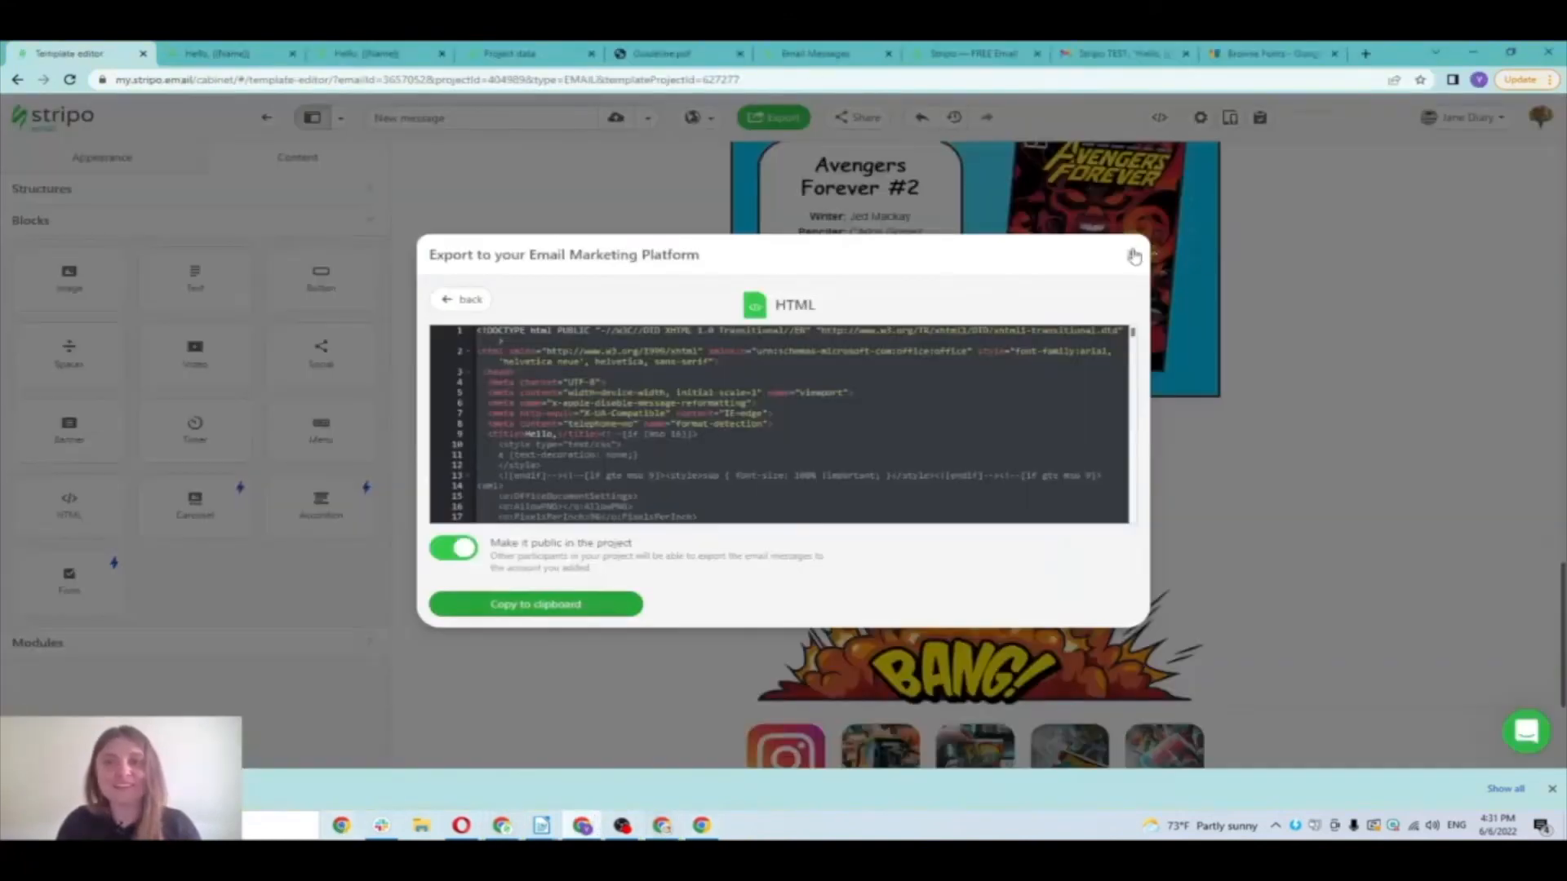
left_click(1133, 256)
scroll(1241, 278, "up", 3)
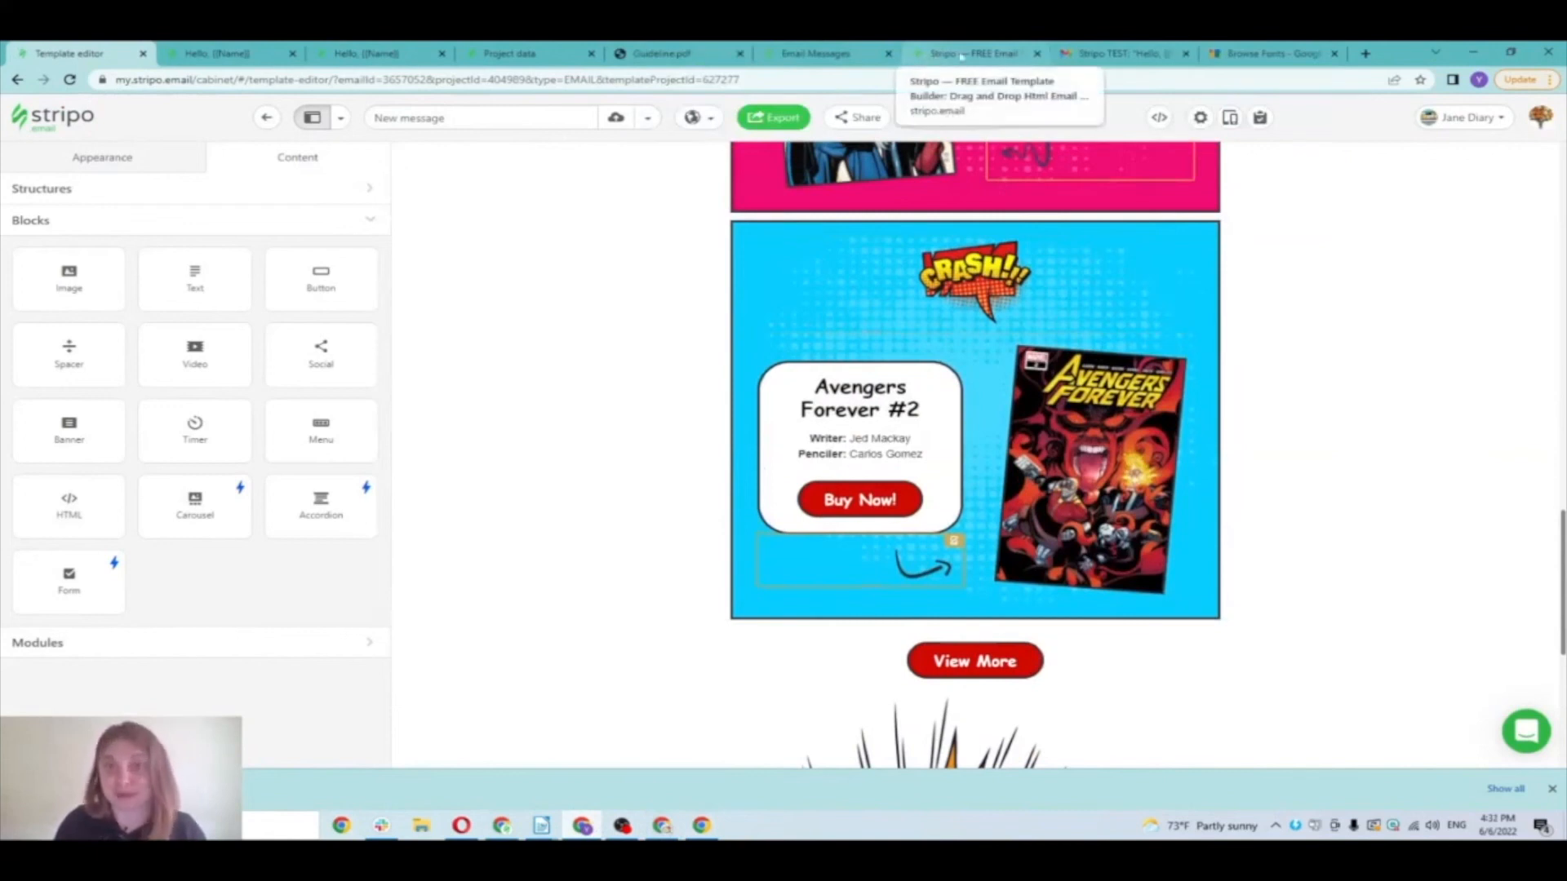
Step: On the Stripo website, request an individual demo by filling in the saved contact e-mail and submitting the booking
left_click(989, 50)
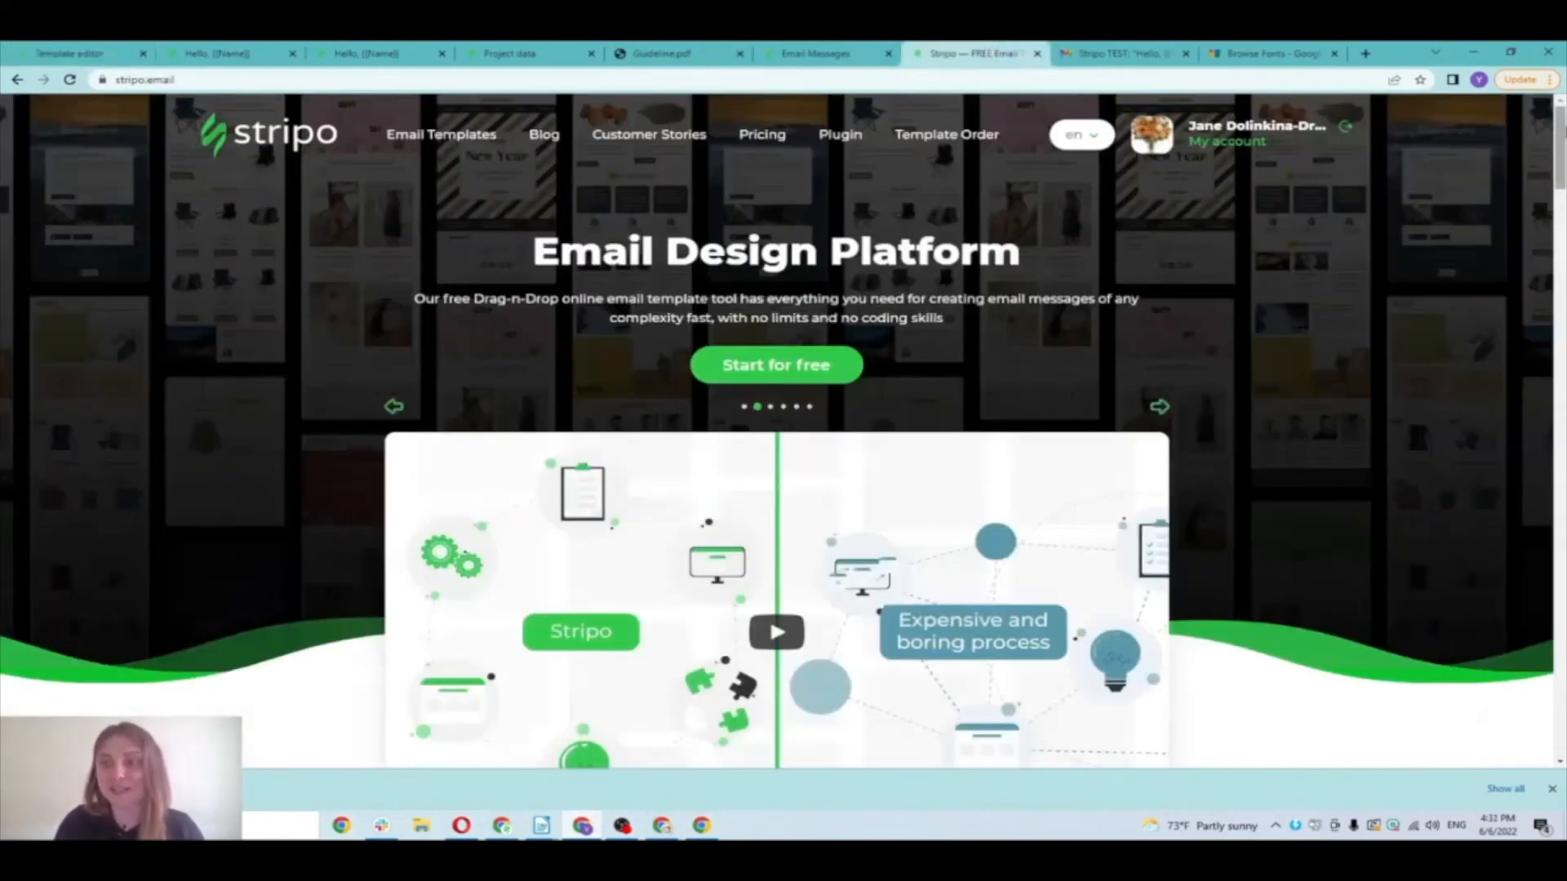
scroll(1213, 433, "down", 15)
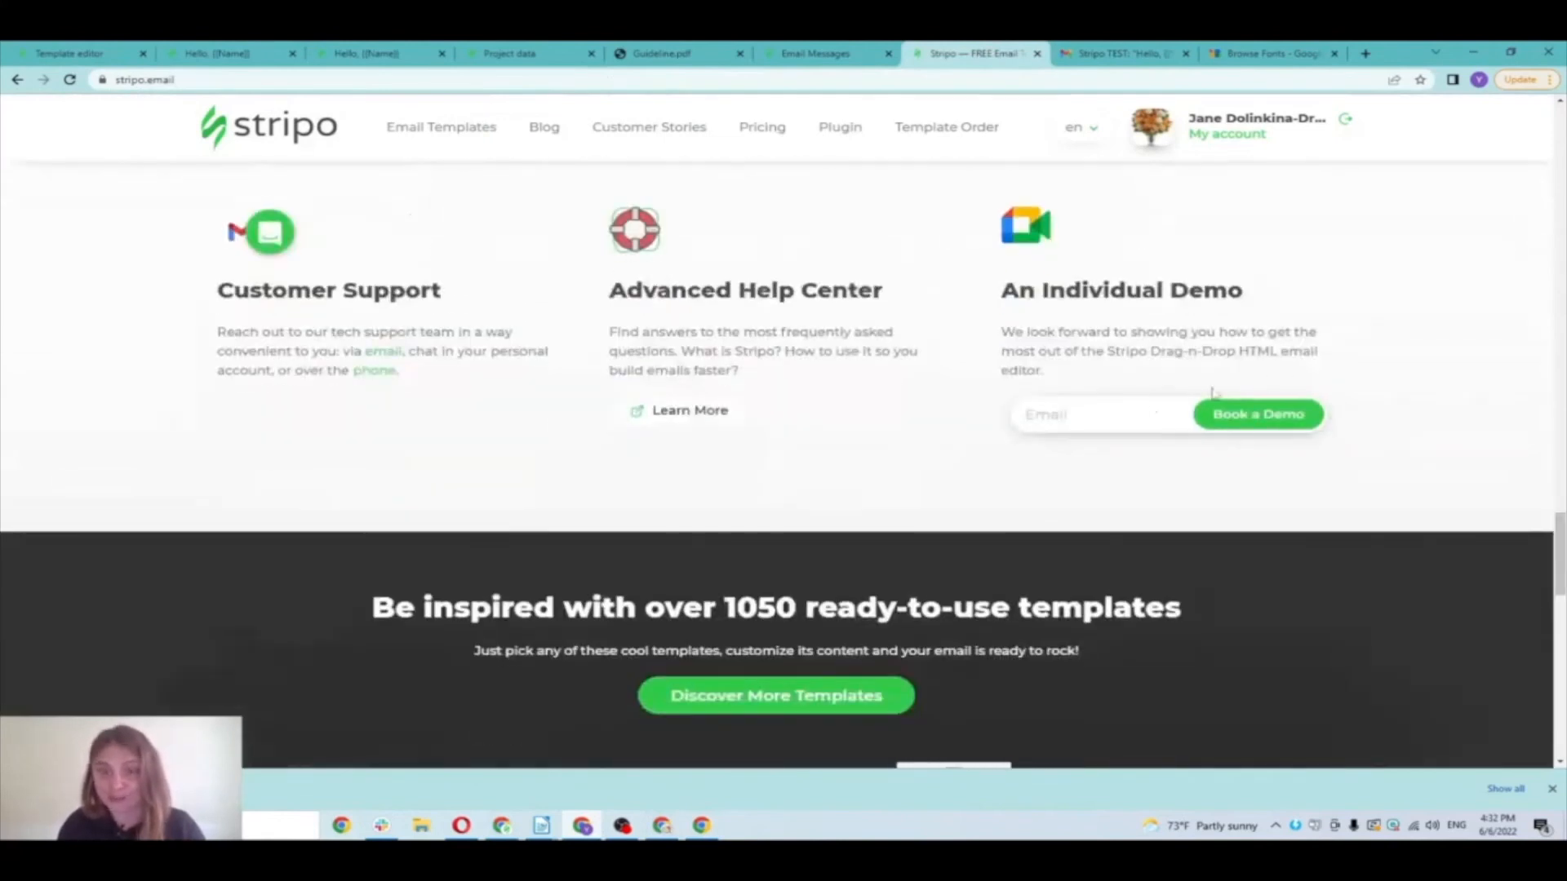
left_click(1102, 417)
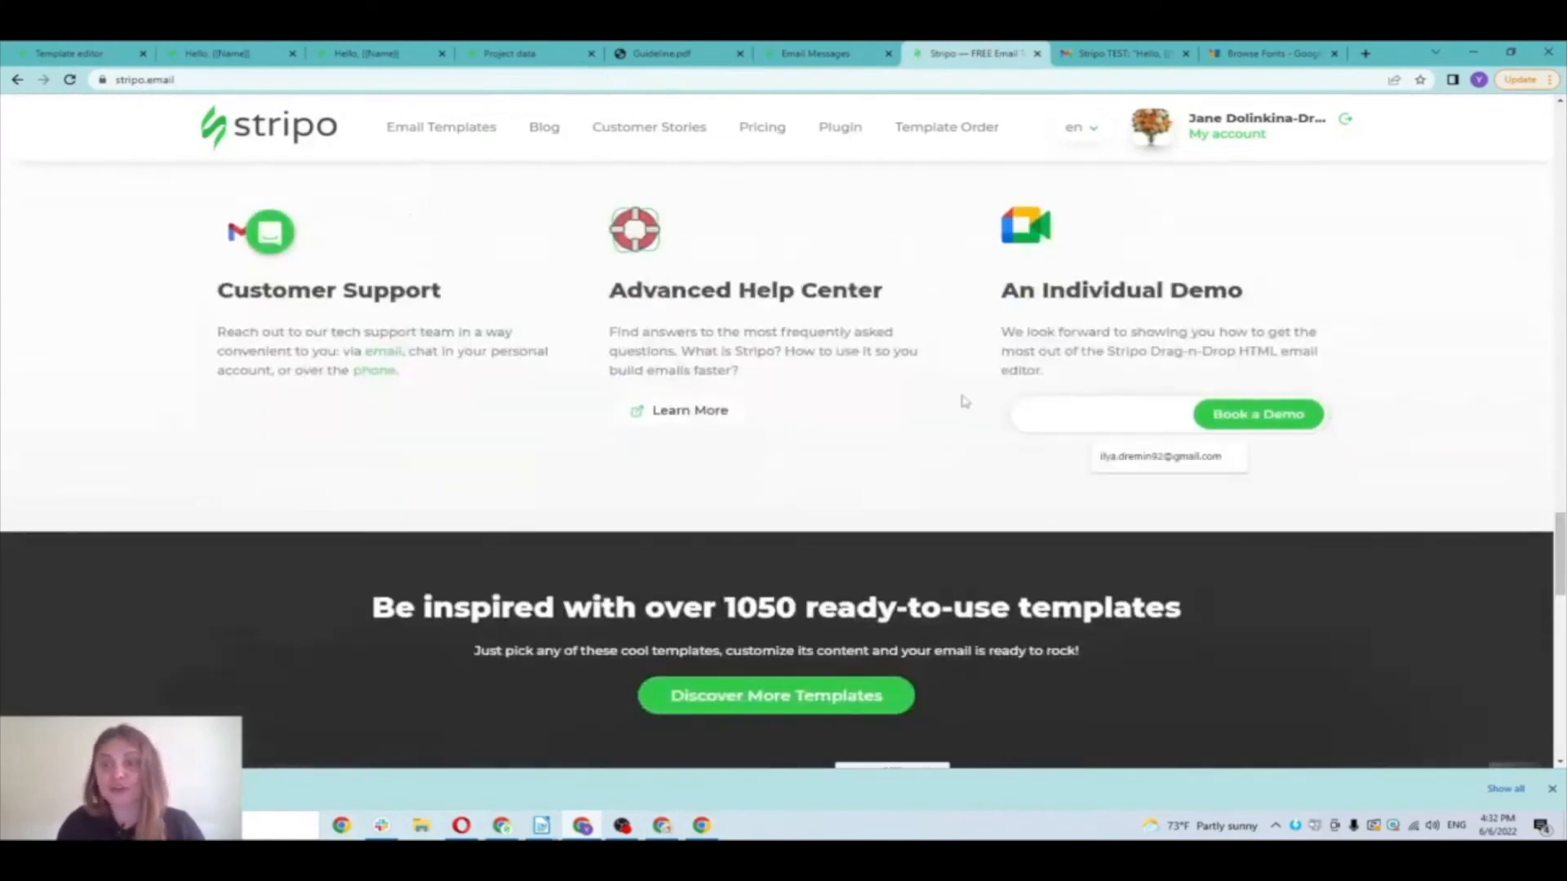
left_click(1160, 456)
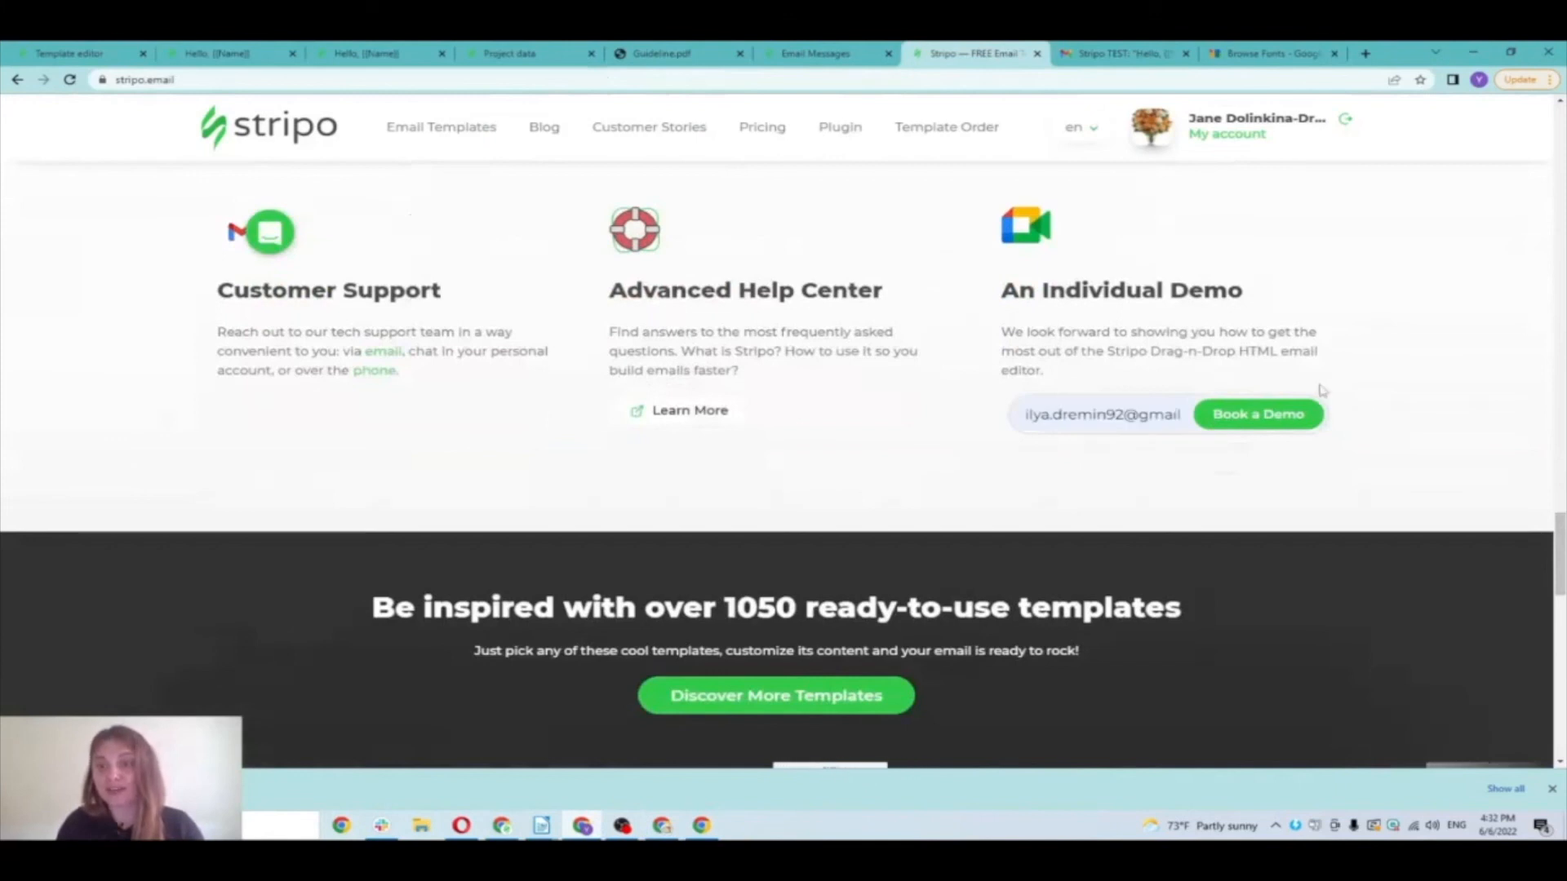
left_click(1275, 415)
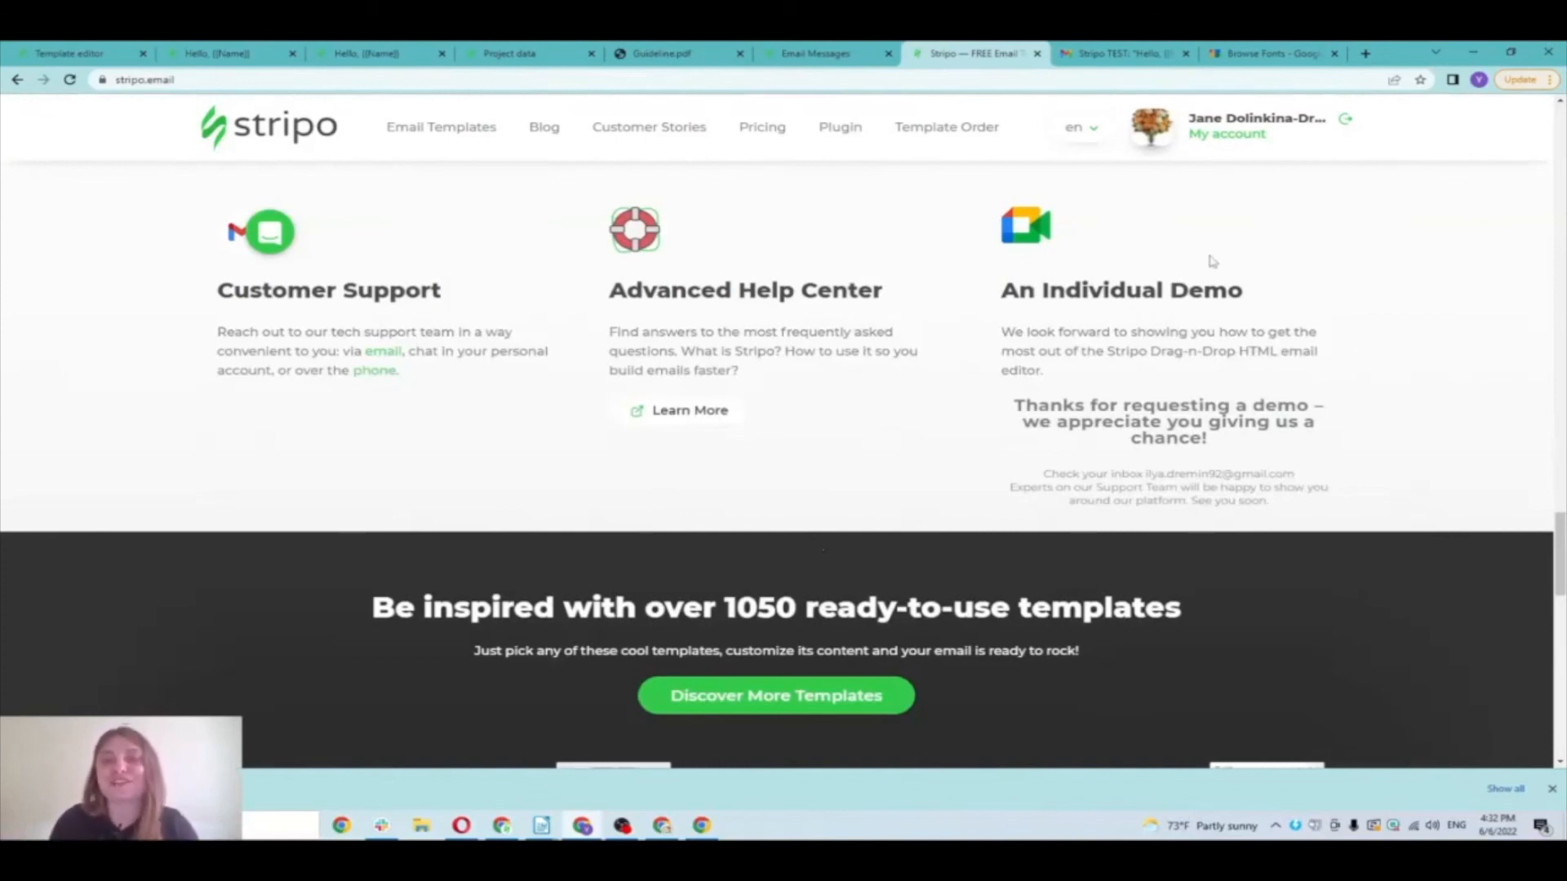
Step: Return to the Stripo template editor and view the email's Spider-Man and Avengers Forever sections
scroll(995, 384, "up", 1)
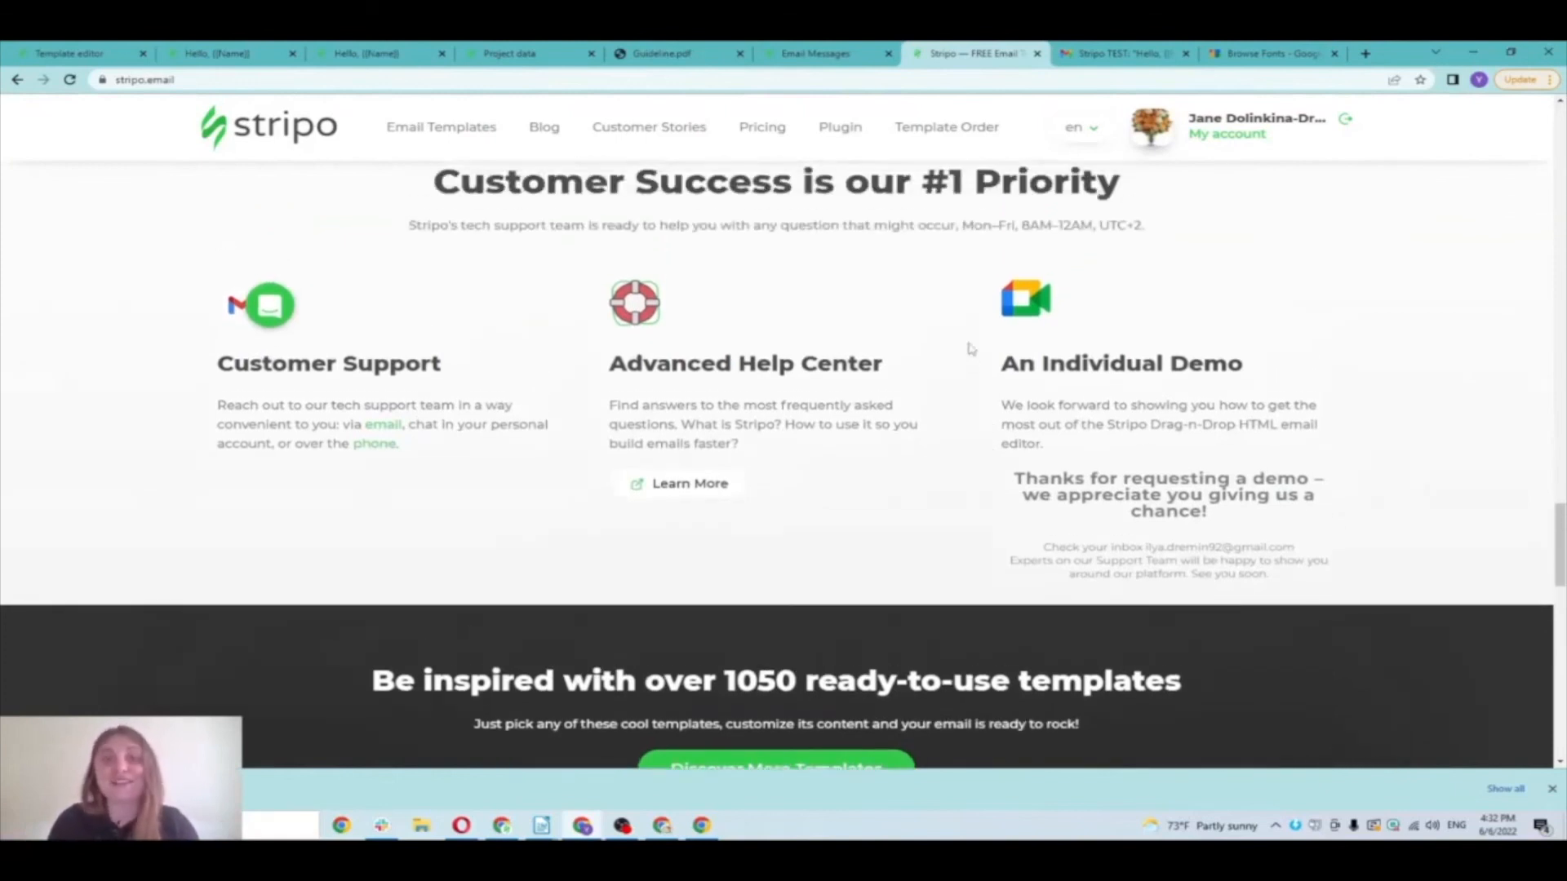
left_click(74, 53)
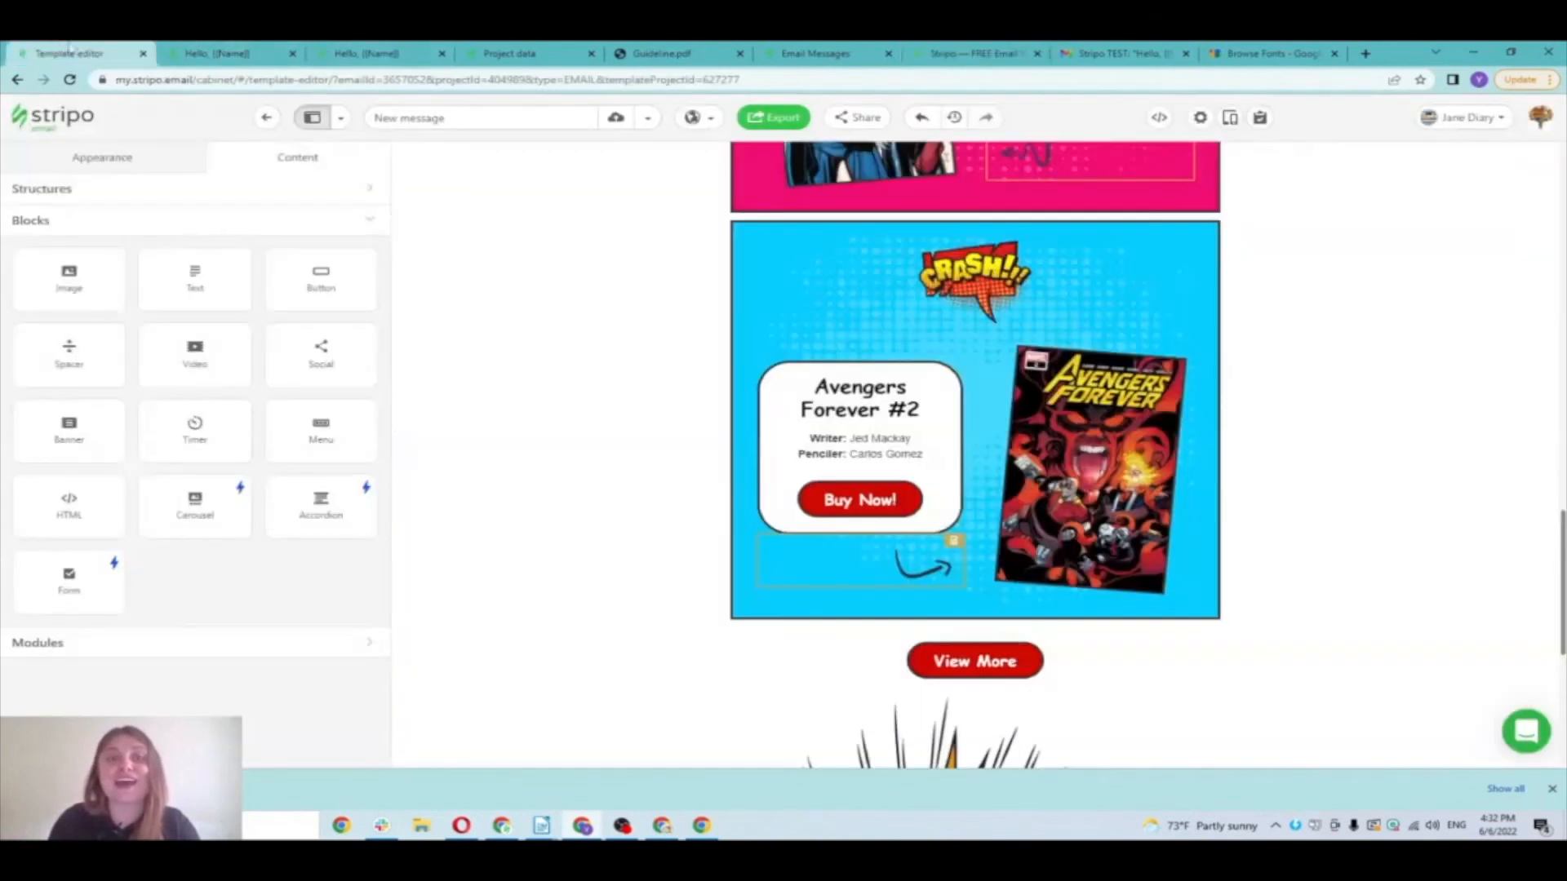
scroll(741, 333, "up", 2)
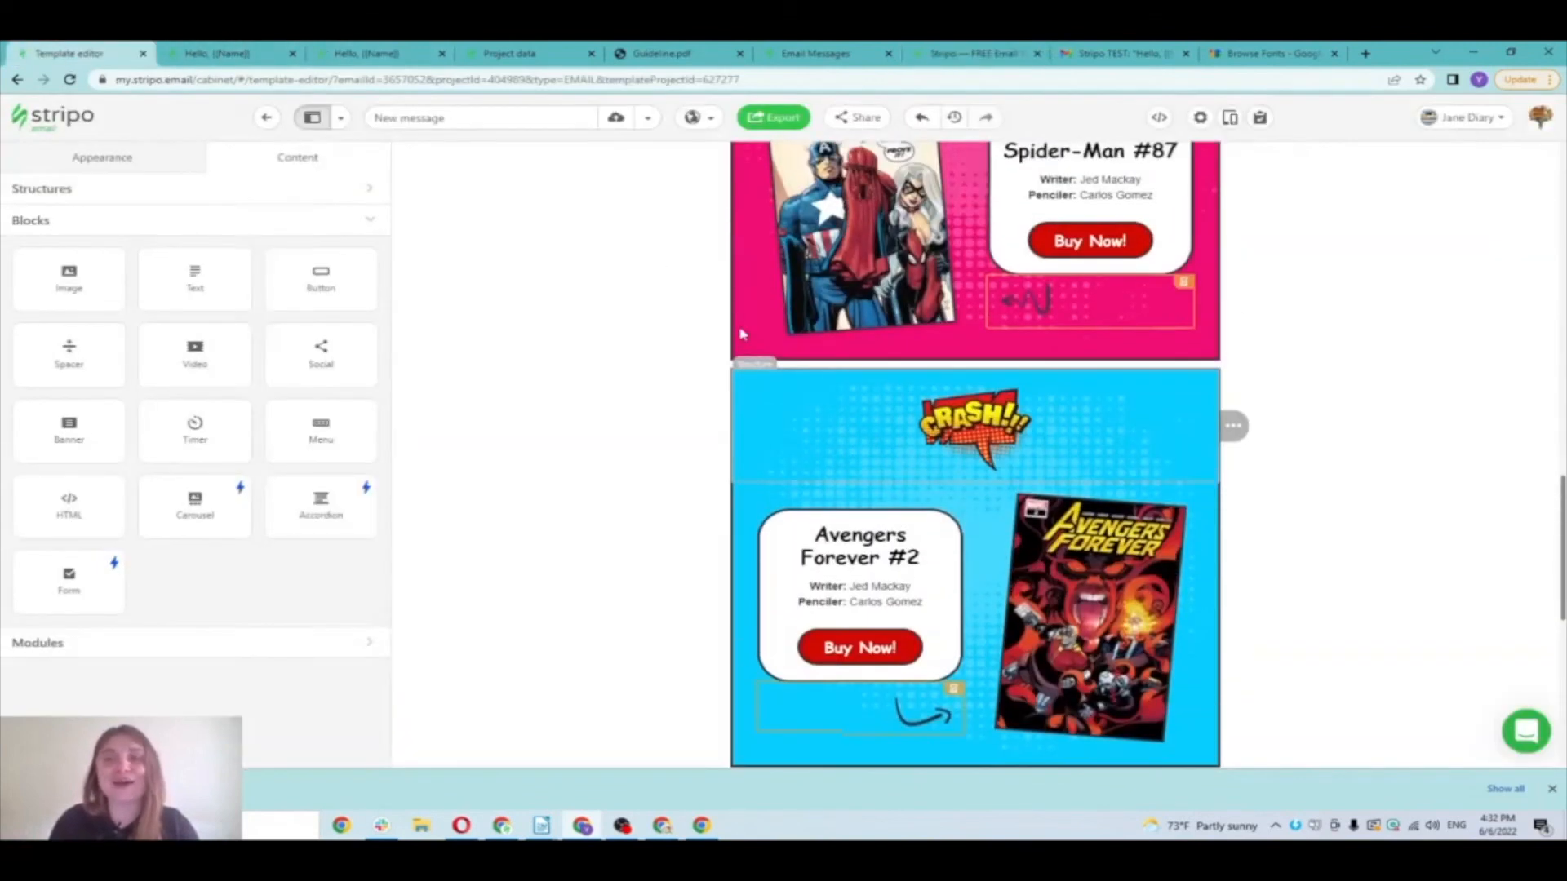